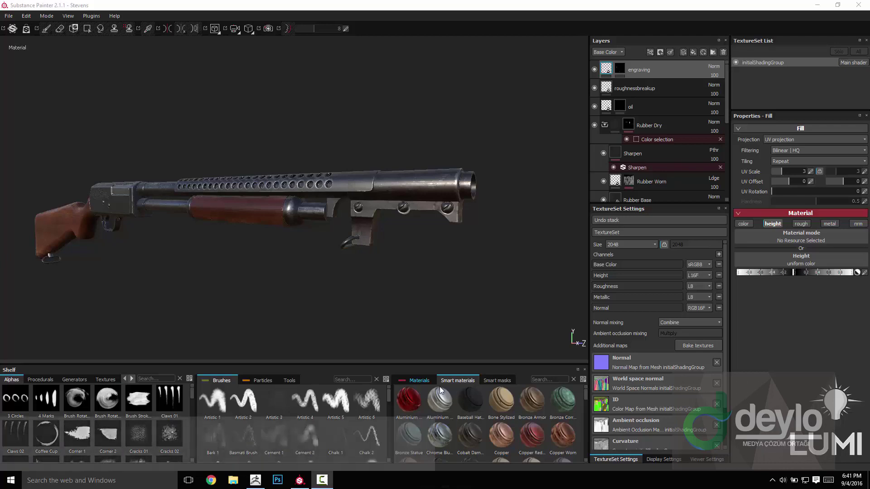
Step: Examine the textured shotgun, switch to ZBrush and compare it with the untextured model from several angles
mouse_move(286, 299)
alt+mouse_down()
mouse_move(301, 303)
mouse_move(262, 281)
mouse_move(355, 300)
mouse_move(298, 298)
mouse_move(290, 285)
alt+mouse_up()
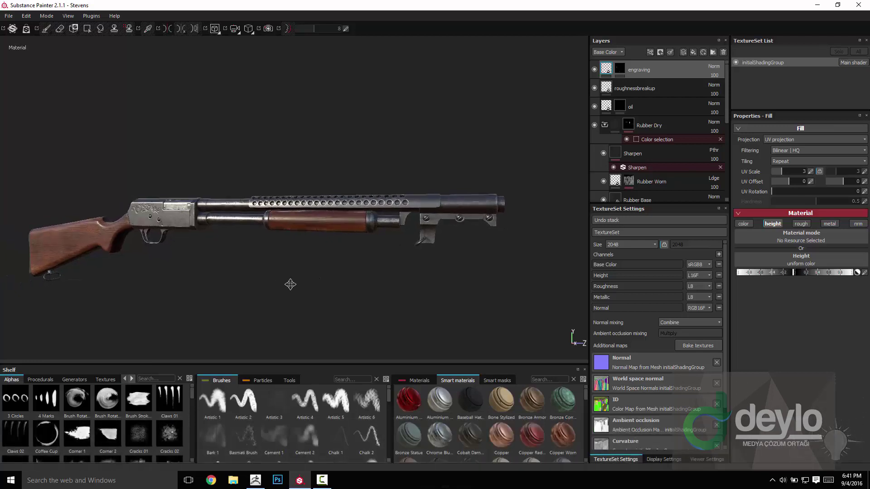
click(256, 480)
drag(417, 219, 468, 215)
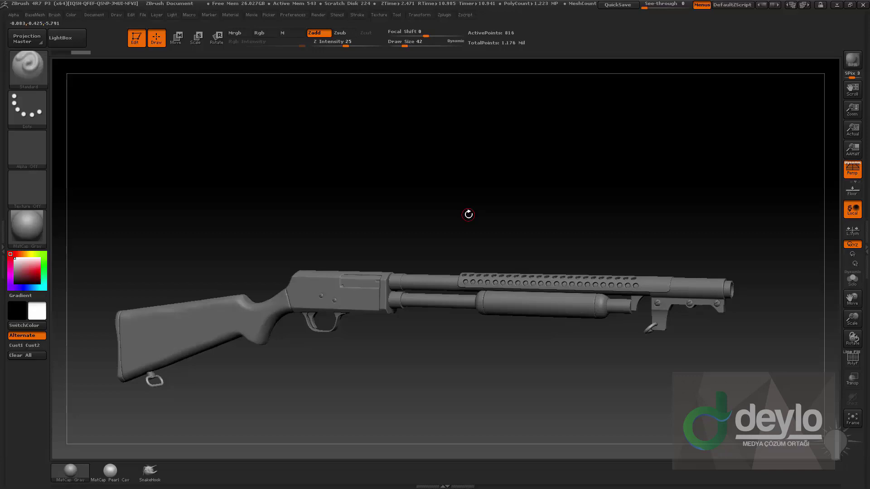
drag(469, 214, 265, 223)
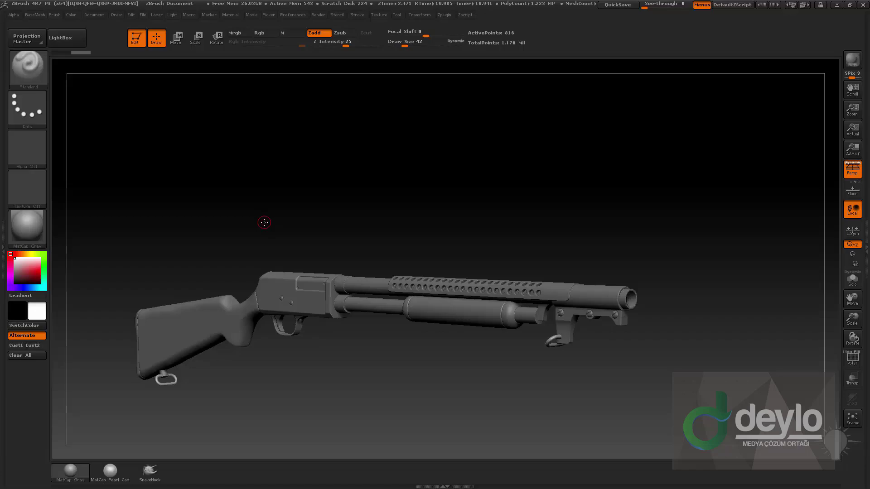
Step: Switch back to Substance Painter and inspect both sides of the textured shotgun in a maximized viewport under rotated environment lighting
key(alt+Tab)
alt+drag(316, 119, 260, 123)
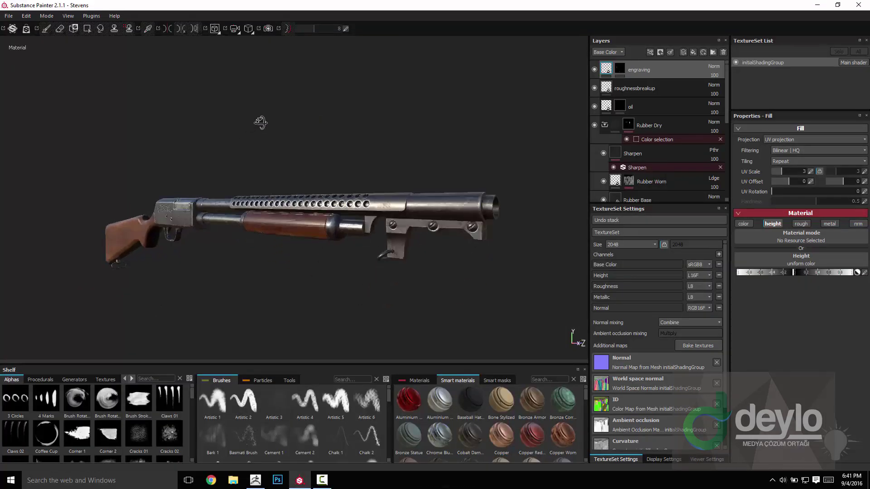
alt+drag(318, 148, 195, 150)
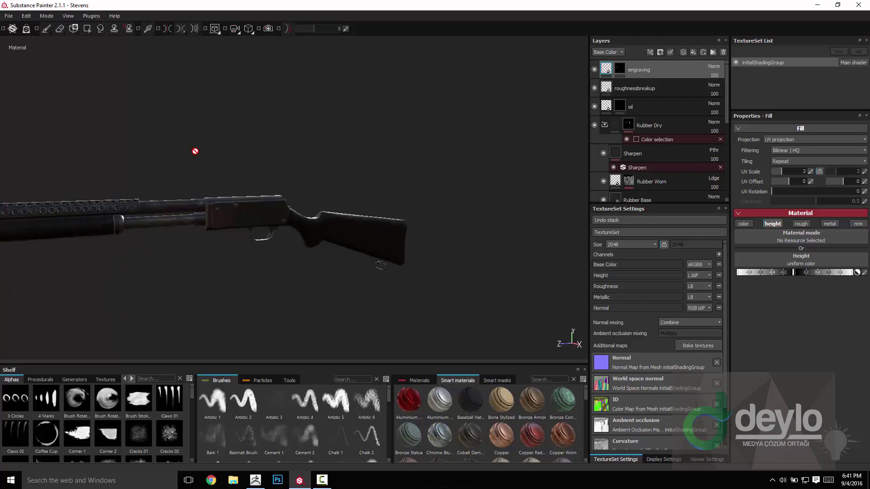
alt+drag(271, 149, 236, 155)
key(Tab)
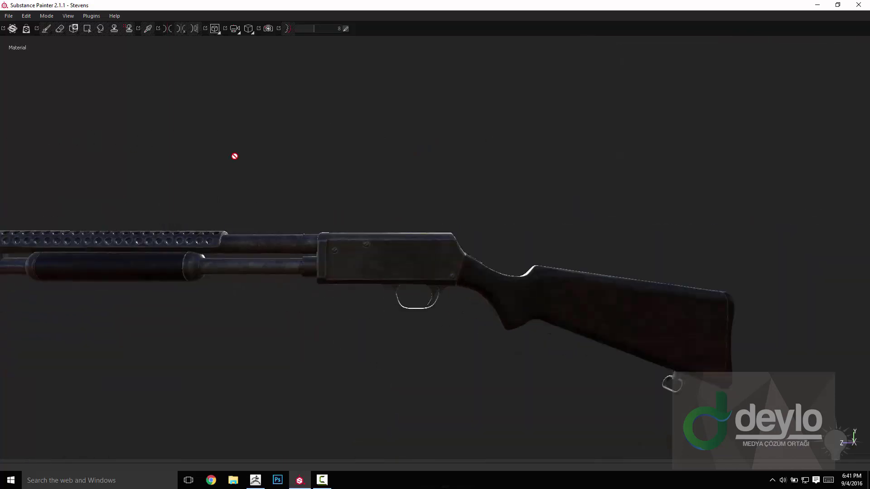
shift+right_drag(403, 163, 439, 166)
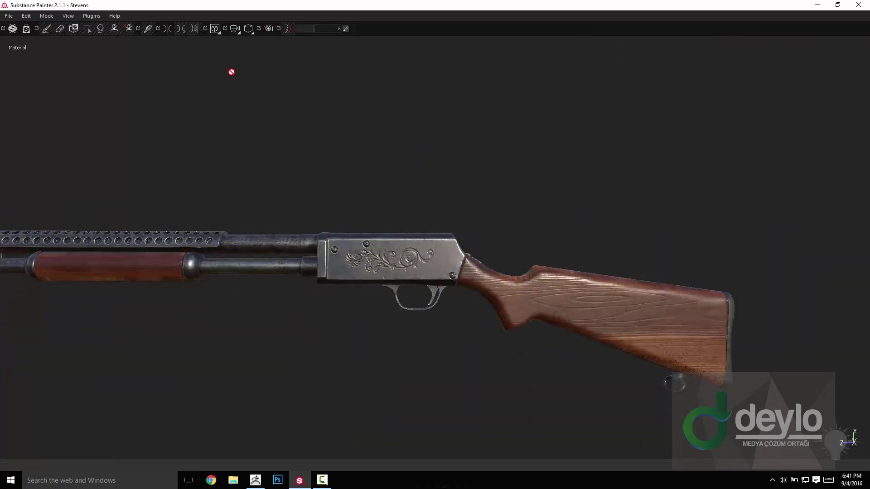
Step: Preview the shotgun as an Iray render with the environment rotation set to 146, and return to painting mode
click(268, 29)
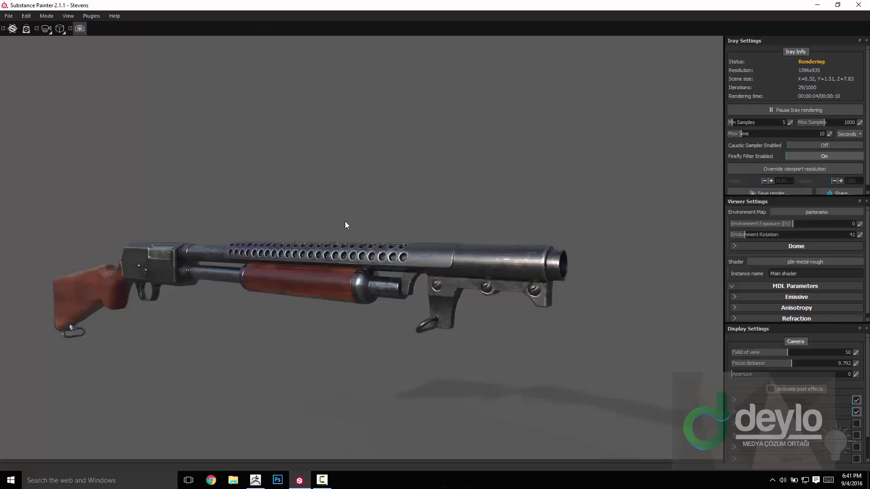
alt+drag(277, 189, 784, 186)
alt+right_drag(458, 156, 405, 149)
alt+drag(358, 150, 209, 148)
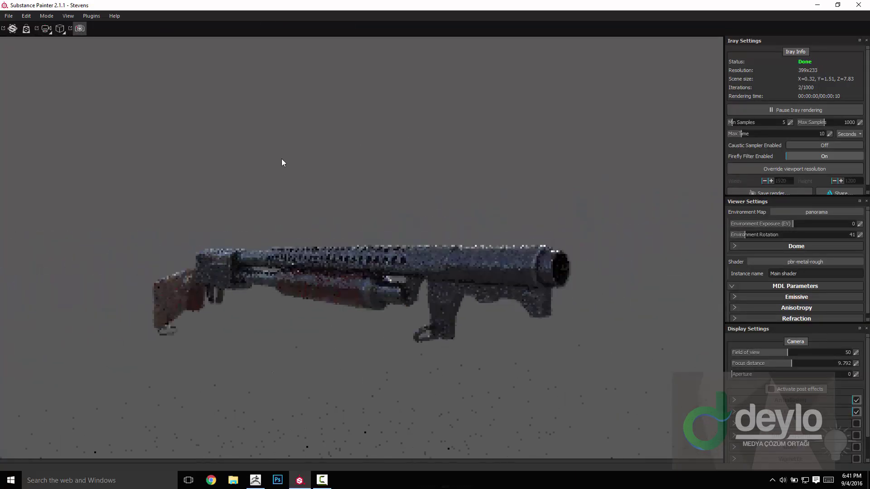
shift+right_drag(363, 166, 384, 171)
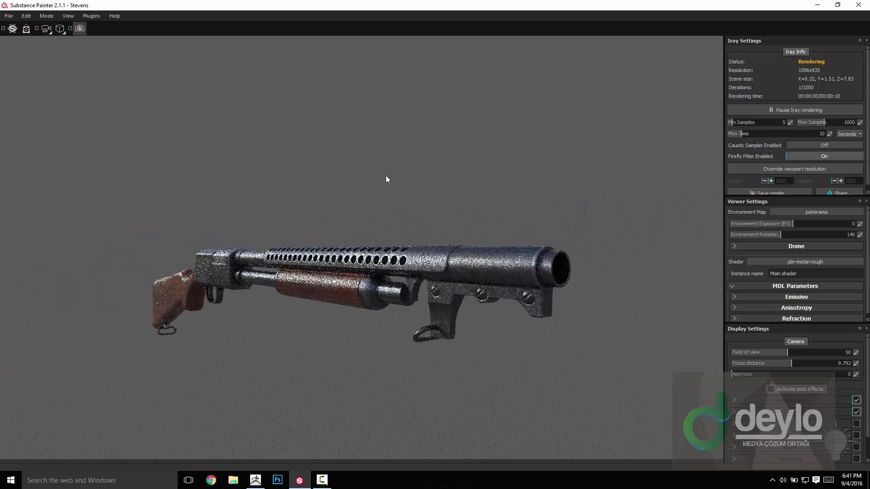
click(79, 29)
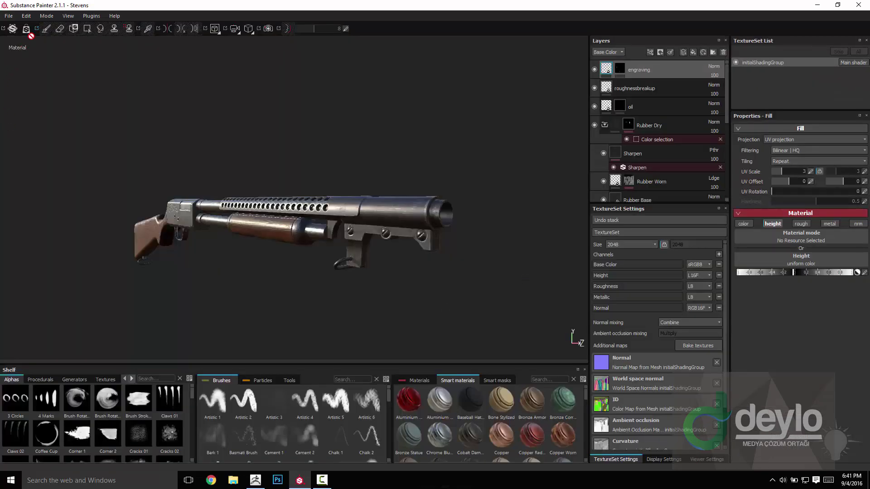
Step: Review the texture export presets and the output maps configured for the Additional maps preset, and close the dialog without exporting
click(9, 16)
click(28, 136)
click(338, 136)
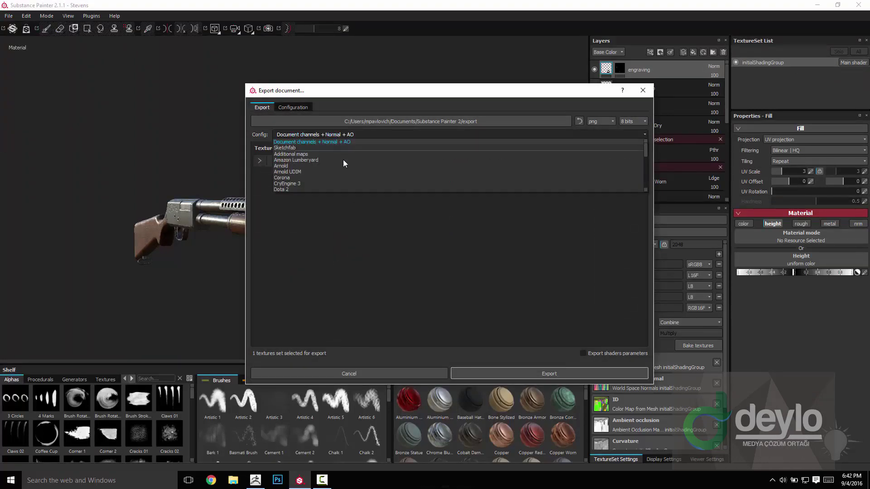
scroll(346, 167, down, 5)
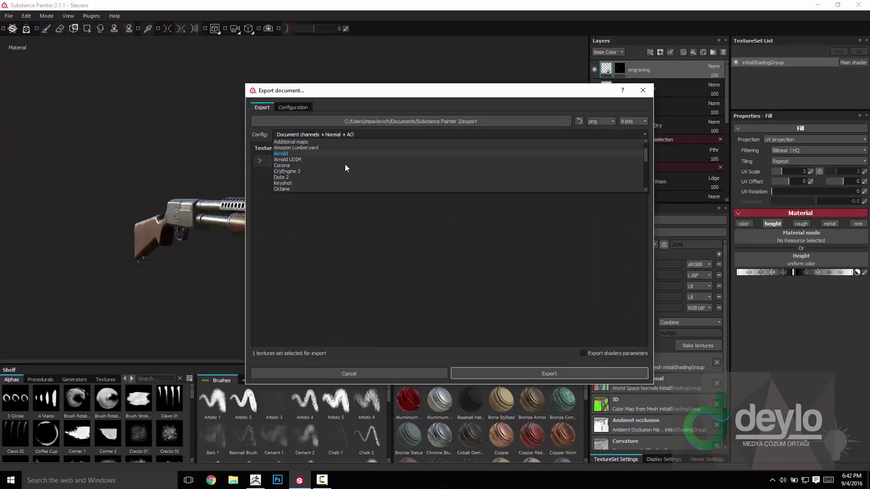
scroll(345, 168, up, 5)
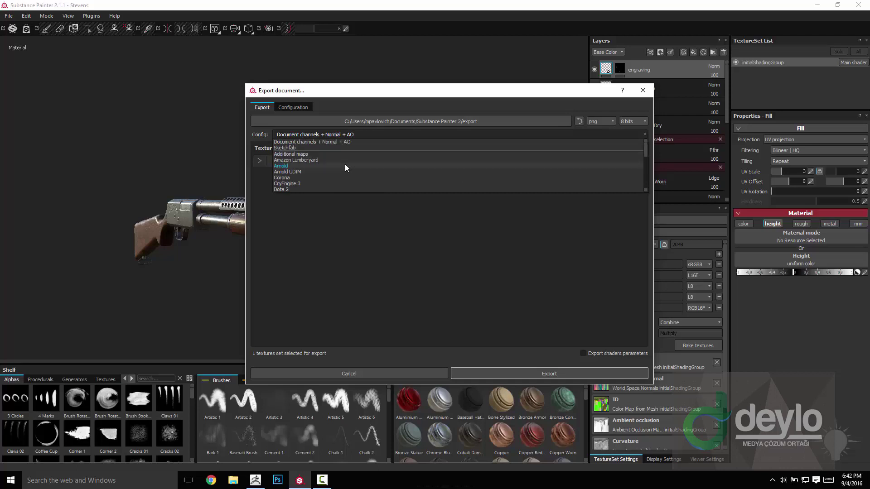
click(299, 109)
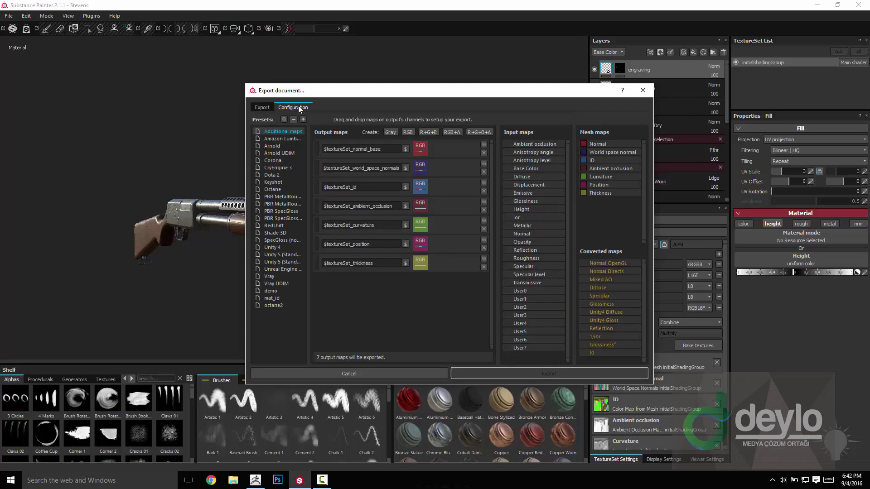
click(258, 108)
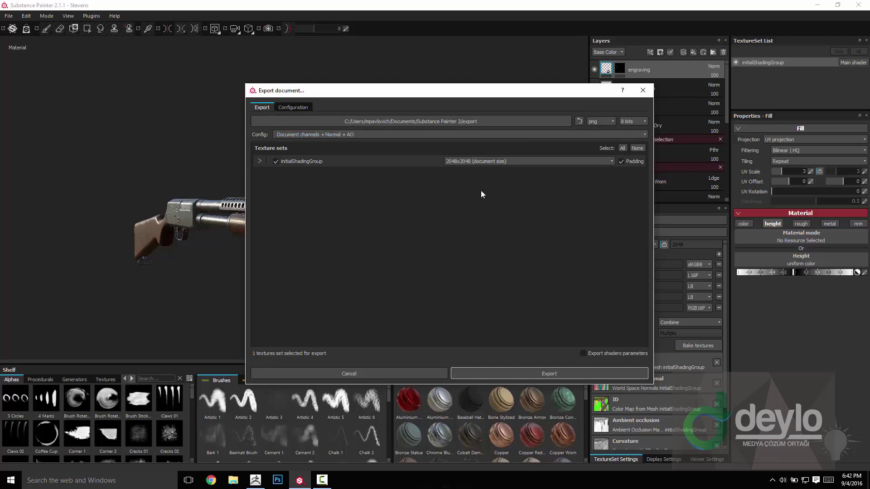
click(645, 92)
Step: Inspect the textured shotgun under different lighting, switch to ZBrush and view the untextured model from another angle
alt+drag(258, 167, 330, 153)
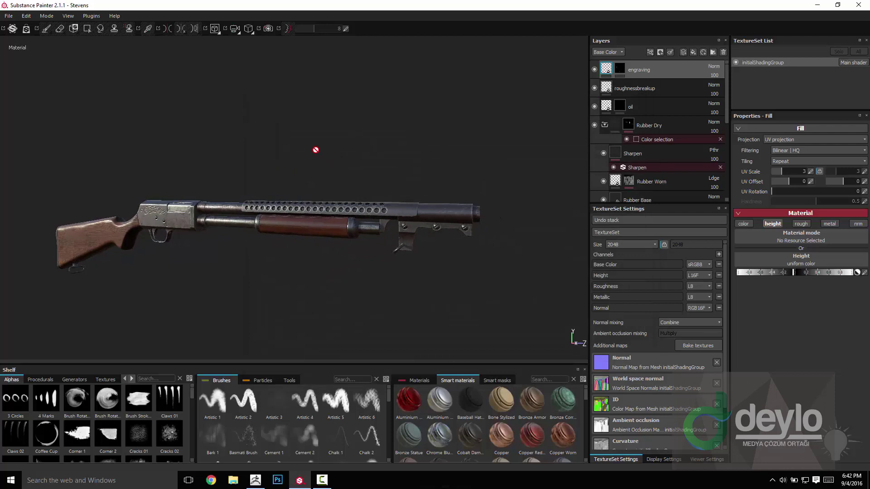
shift+right_drag(315, 149, 390, 155)
alt+drag(390, 156, 359, 161)
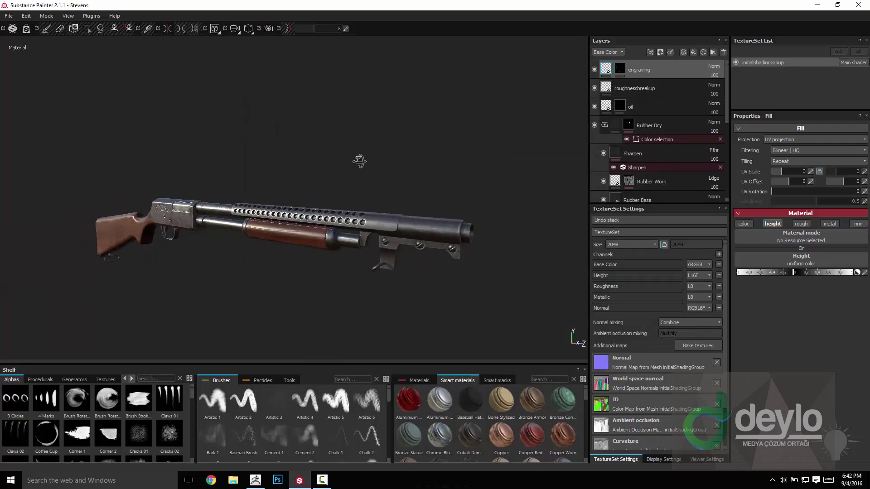
click(256, 486)
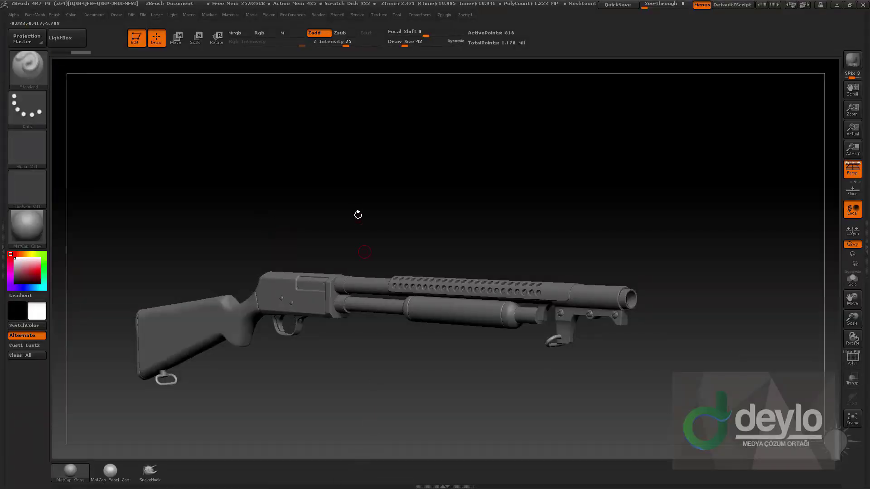
drag(358, 215, 391, 156)
Step: Switch to Chrome, look through the YouTube playlists and the Gumroad and Cubebrush tutorial stores, and move the window out of view
key(alt+Tab)
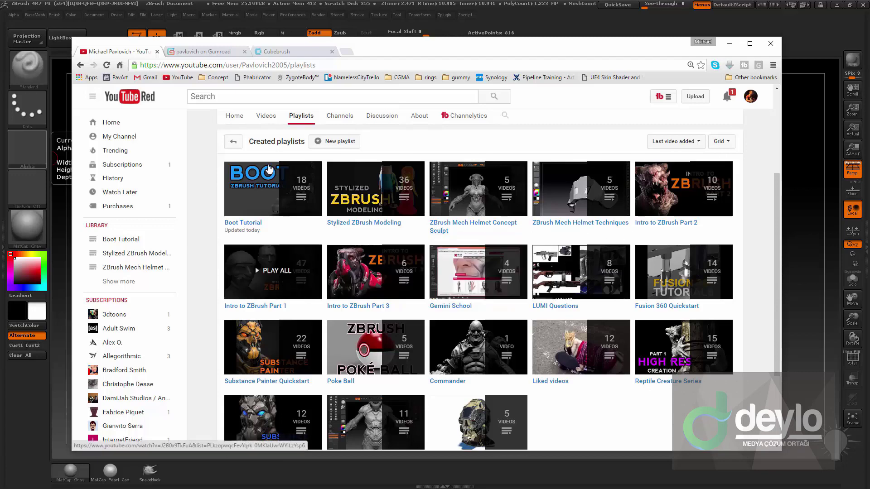
click(213, 52)
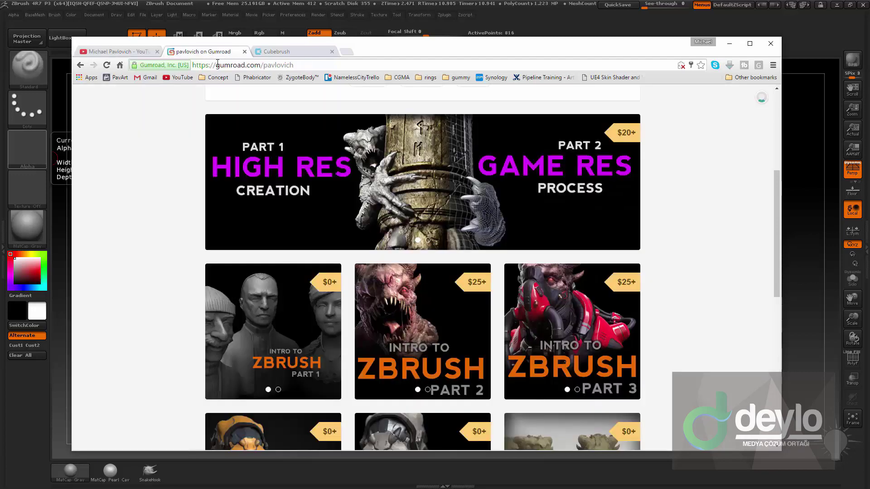
click(285, 54)
scroll(296, 324, down, 1)
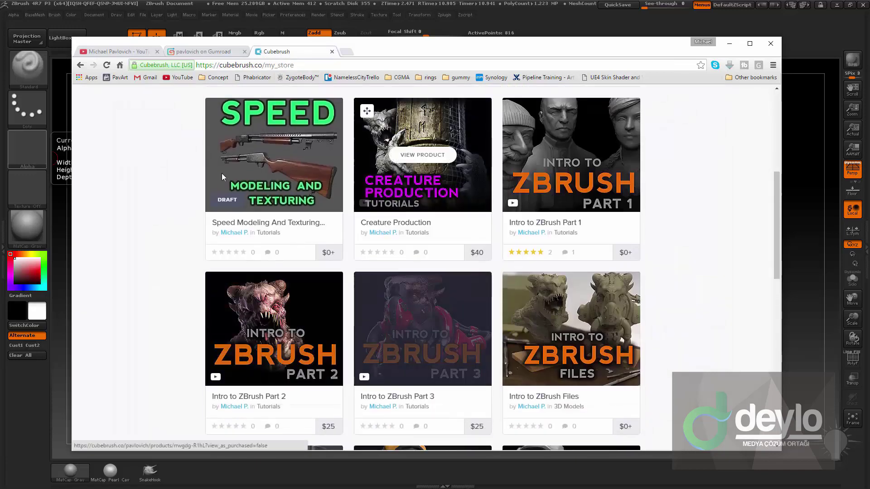
click(191, 52)
scroll(182, 290, down, 1)
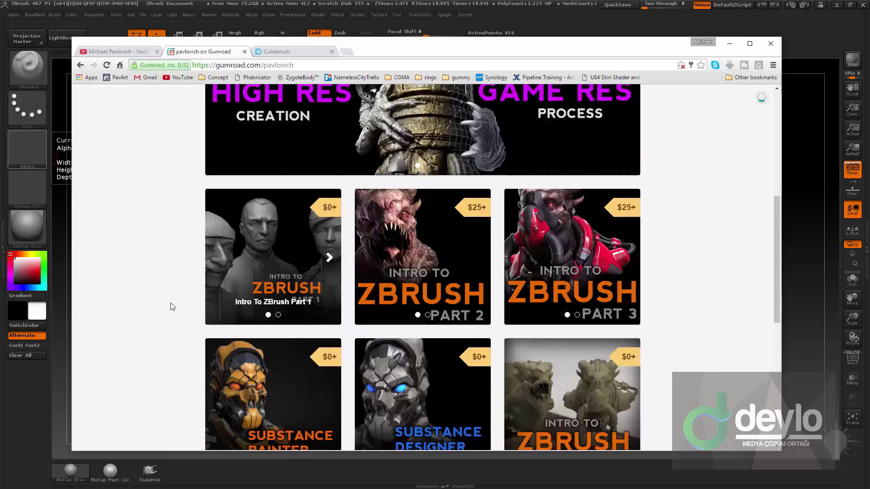
drag(454, 52, 0, 54)
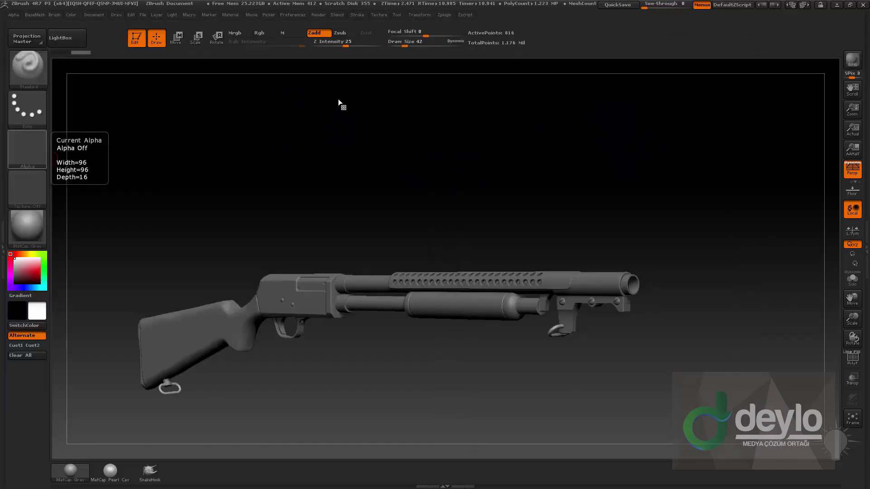
Step: Turn the shotgun in ZBrush, bring back Chrome to browse the Gumroad tutorial listings, and move the browser out of view
drag(541, 209, 108, 143)
key(alt+Tab)
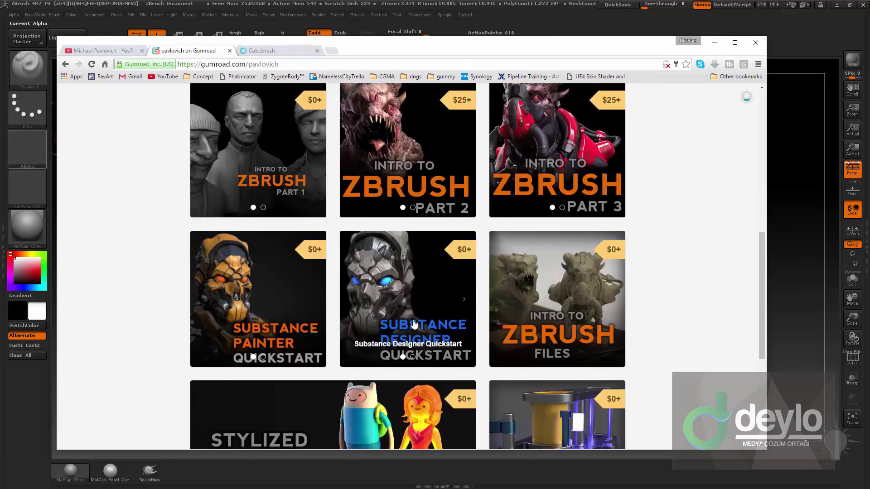
scroll(272, 114, down, 2)
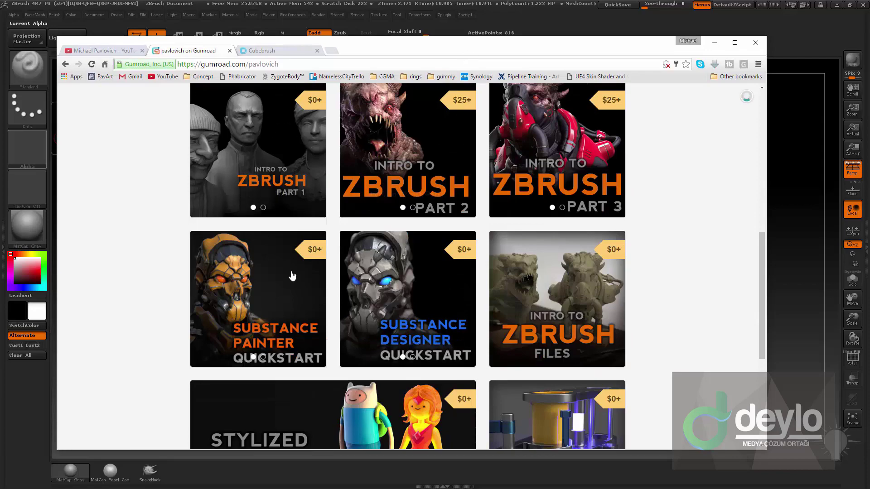
scroll(292, 282, up, 4)
scroll(395, 89, down, 2)
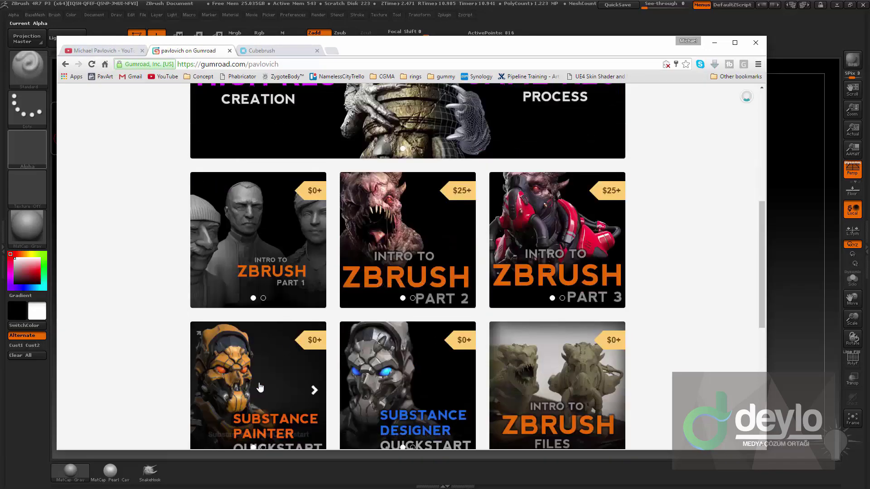
drag(418, 50, 0, 49)
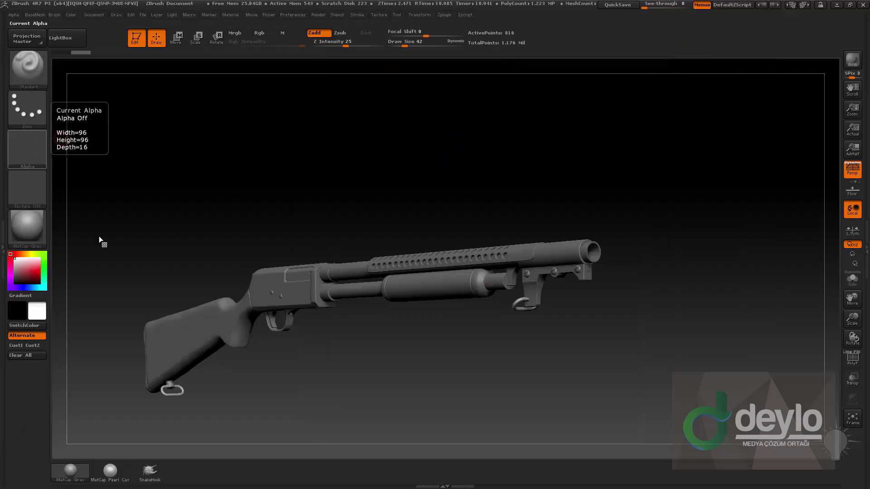
Step: View the untextured shotgun from another angle, and switch to Substance Painter to view the textured version
drag(393, 178, 488, 162)
key(alt+Tab)
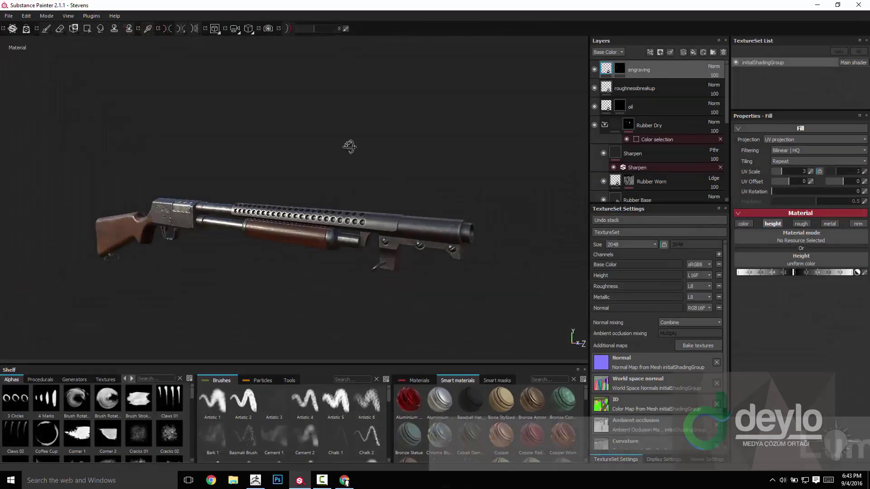
mouse_move(349, 145)
alt+mouse_down()
mouse_move(190, 146)
mouse_move(343, 136)
mouse_move(51, 165)
mouse_move(204, 132)
mouse_move(287, 136)
alt+mouse_up()
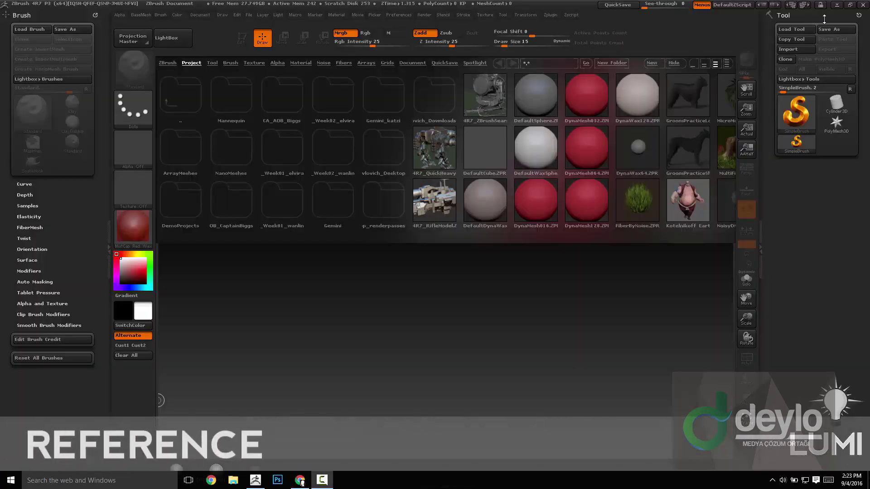
Step: Minimize ZBrush and launch Kuadro from the desktop as administrator
click(837, 5)
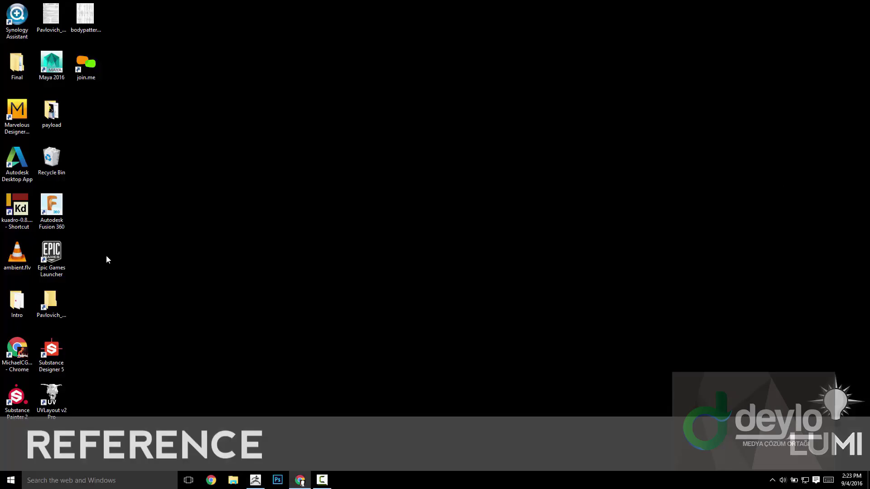
right_click(18, 208)
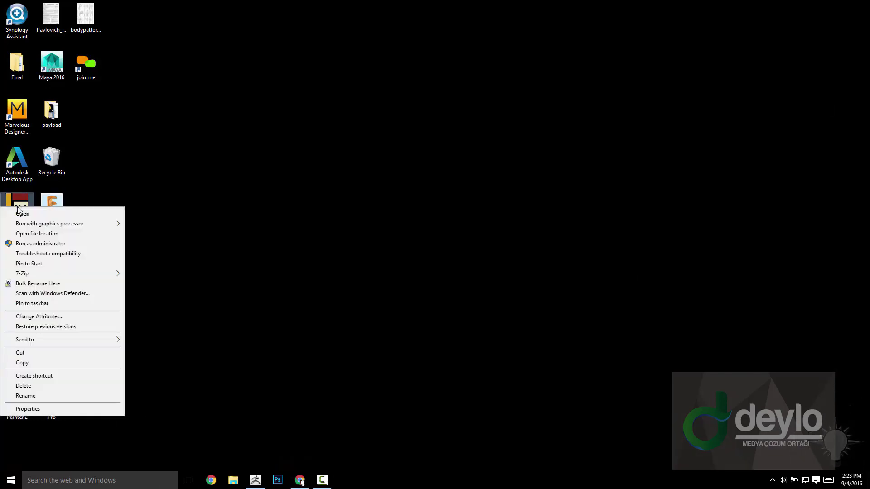
click(34, 244)
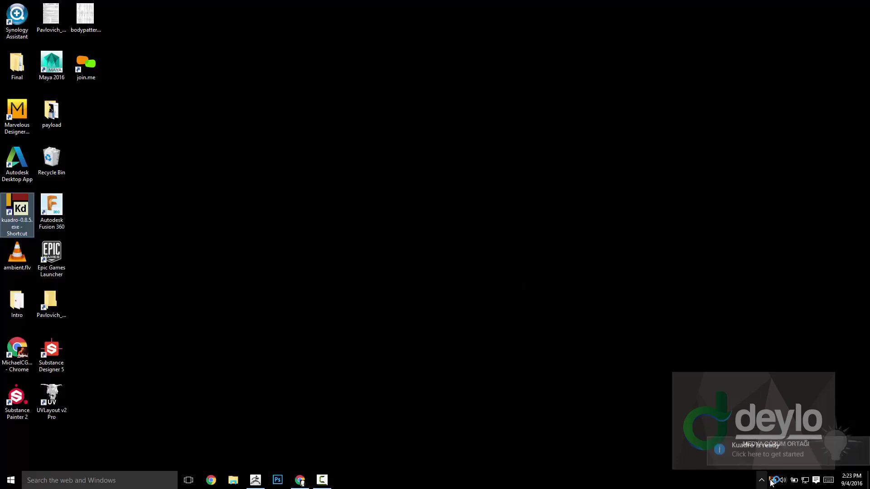
Step: Load all the shotgun pictures from the stevens reference folder into Kuadro and move the overlapping close-up image
right_click(773, 484)
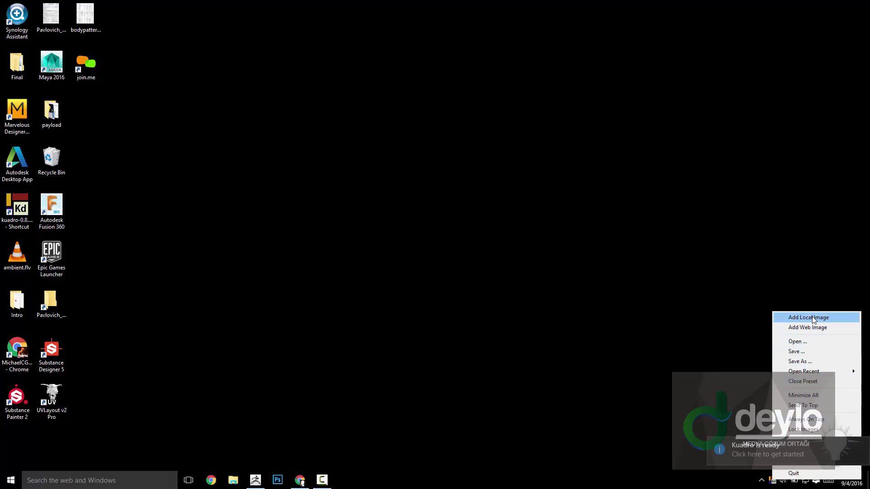
click(813, 318)
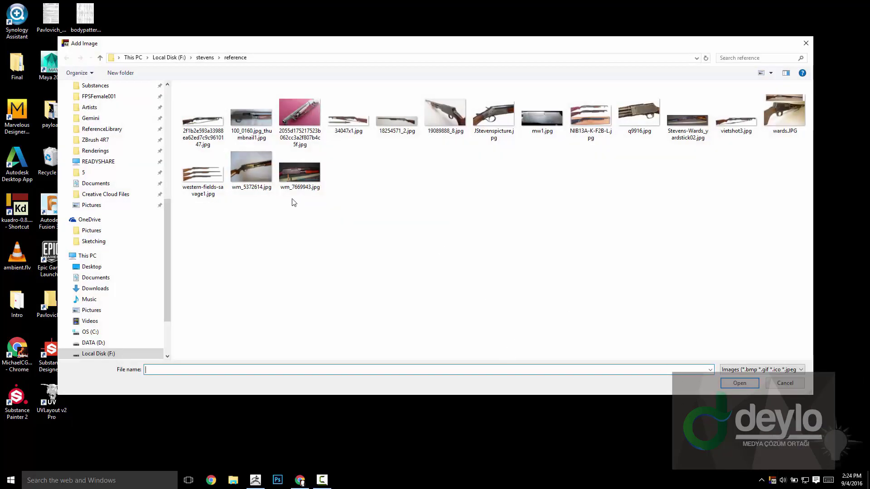
click(203, 119)
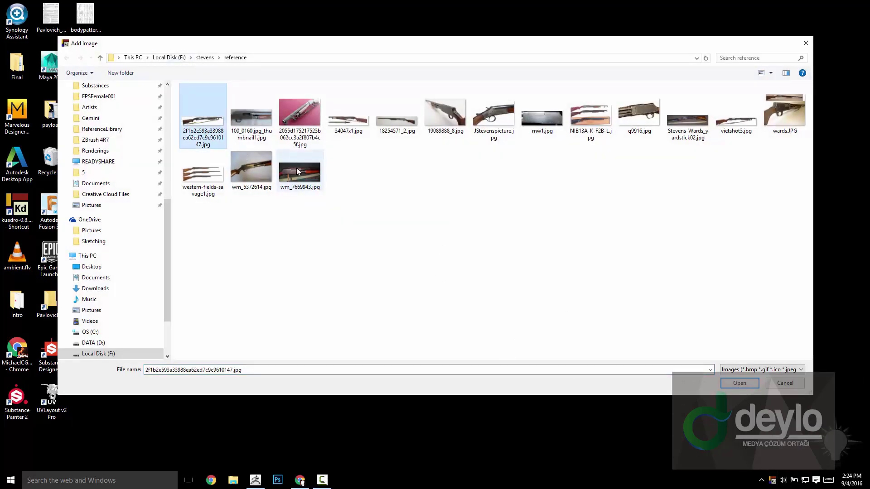
shift+click(297, 168)
key(Return)
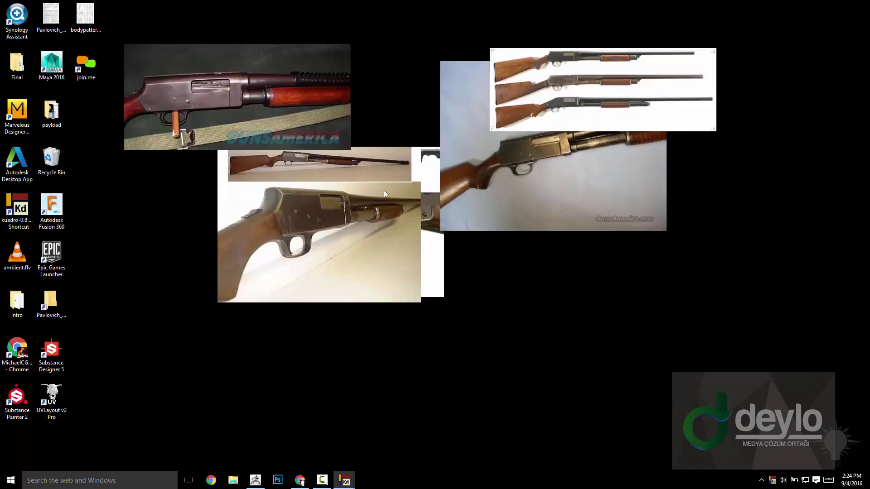
drag(381, 187, 392, 94)
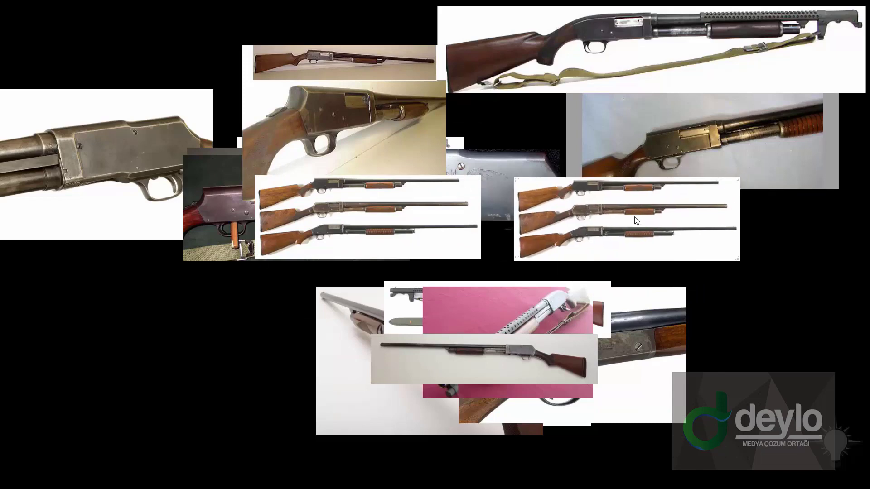
Step: Flip the duplicate of the three-shotgun reference image horizontally, shift it sideways, and close it
right_click(635, 220)
click(648, 223)
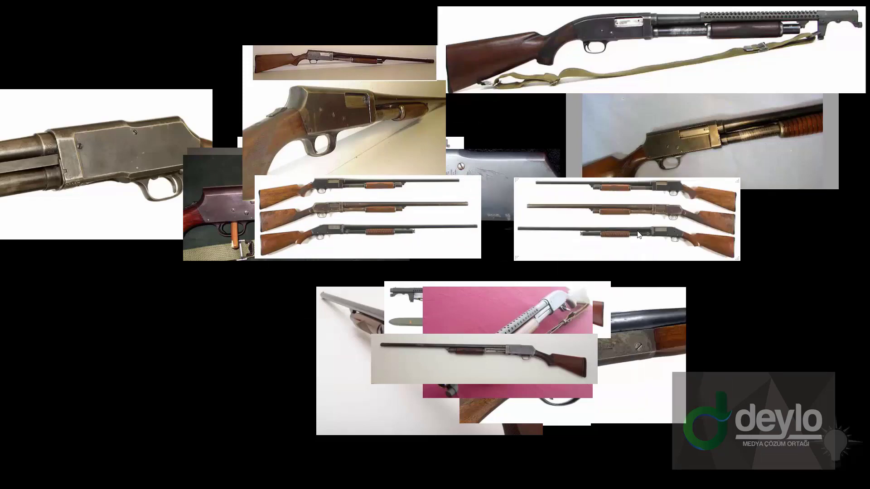
drag(638, 234, 679, 233)
right_click(680, 233)
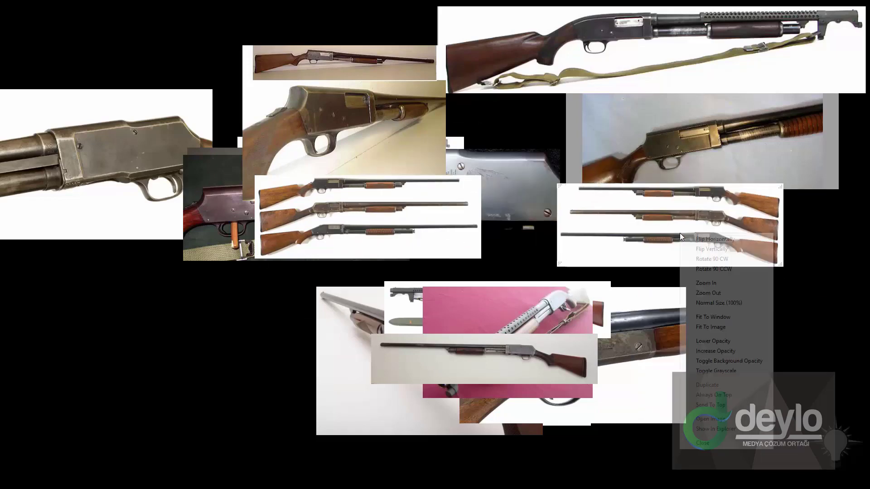
click(706, 443)
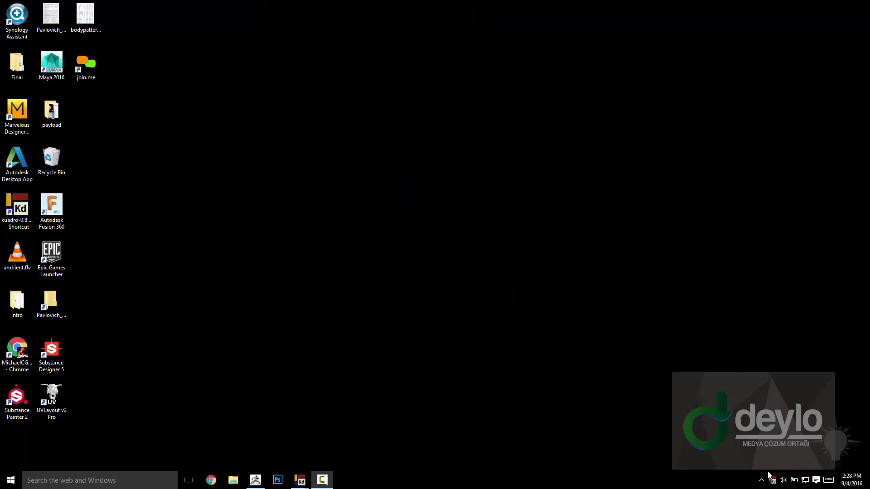
Step: Save the reference image layout as a Kuadro preset named stevens_preset in the stevens reference folder
right_click(773, 481)
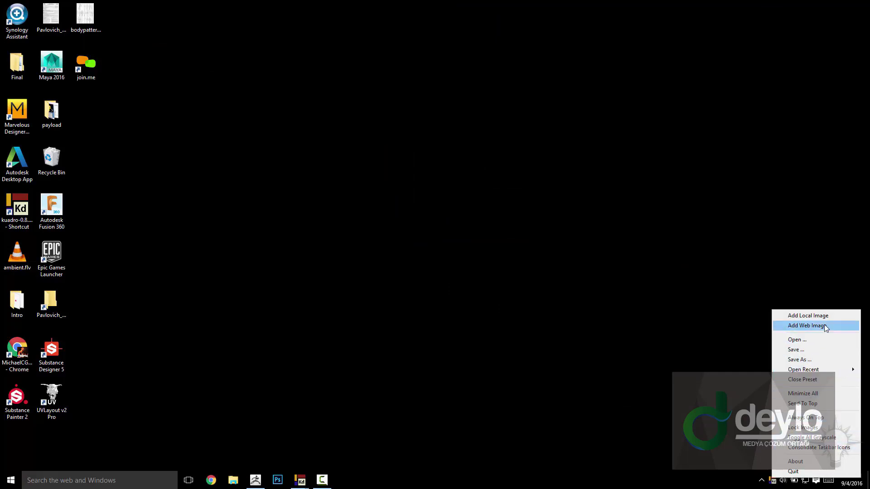
click(811, 359)
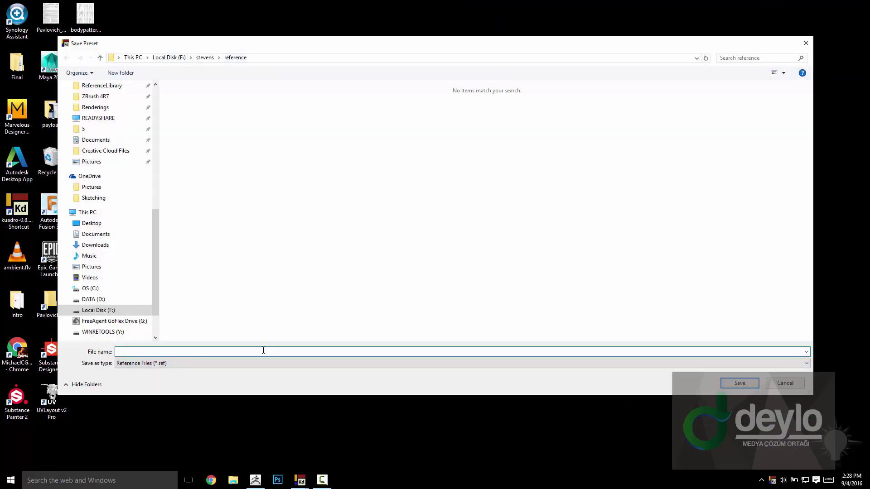
text(stevens_preset)
key(Return)
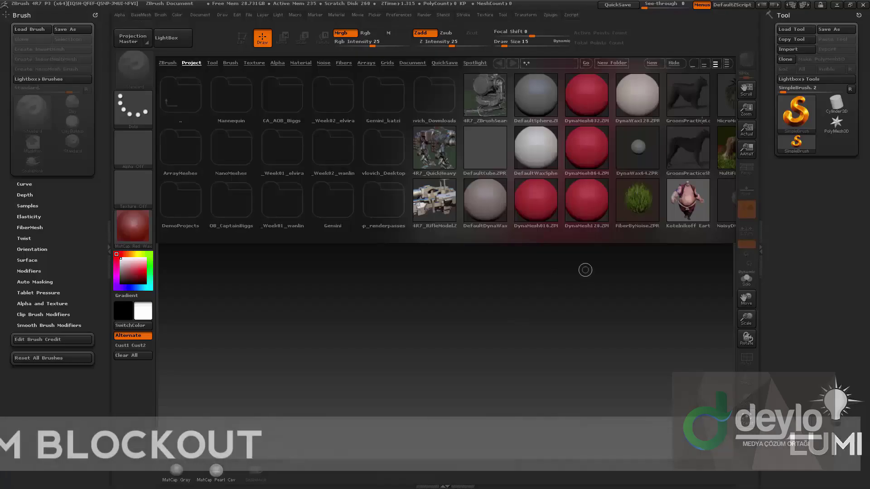
key(s)
drag(573, 219, 569, 218)
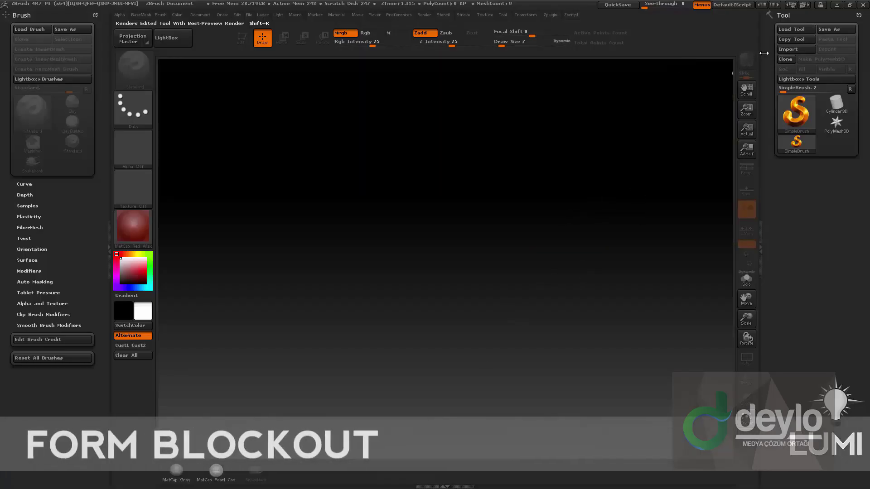
click(792, 30)
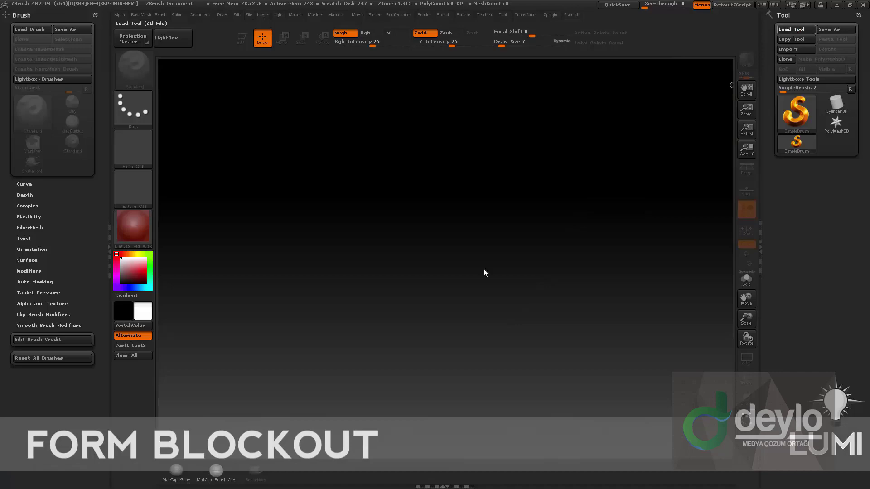
scroll(115, 108, up, 3)
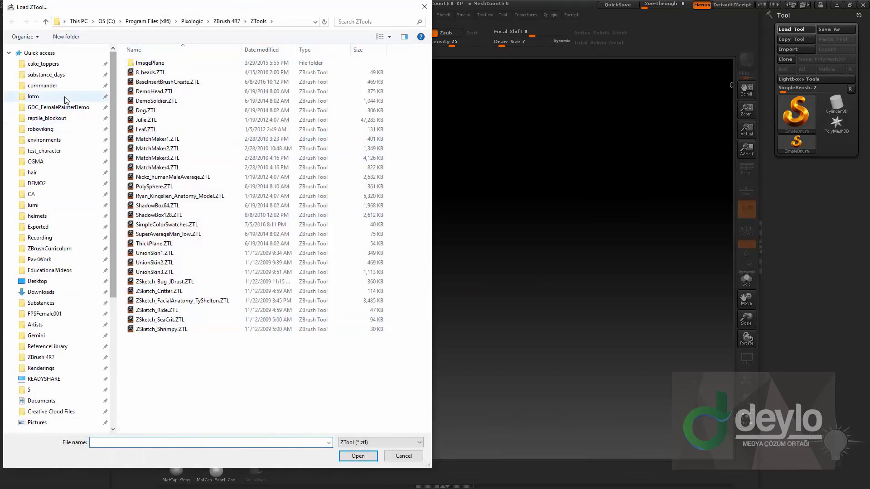
click(55, 76)
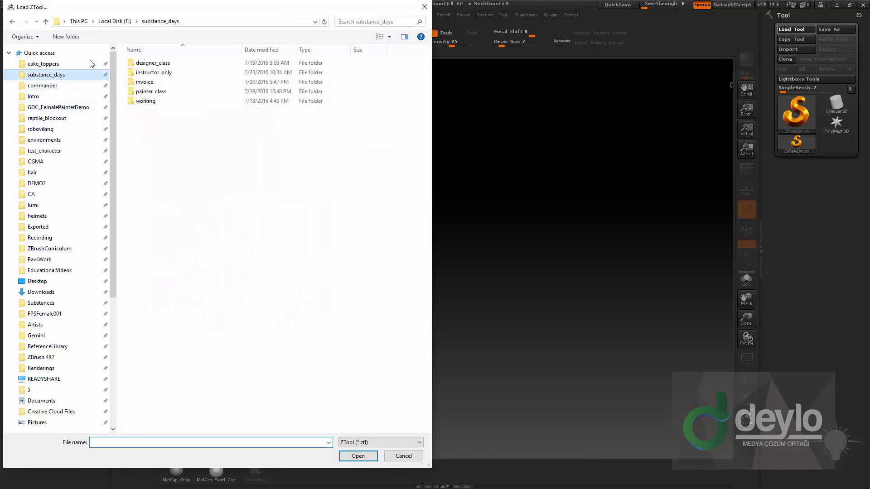
click(128, 21)
double_click(160, 168)
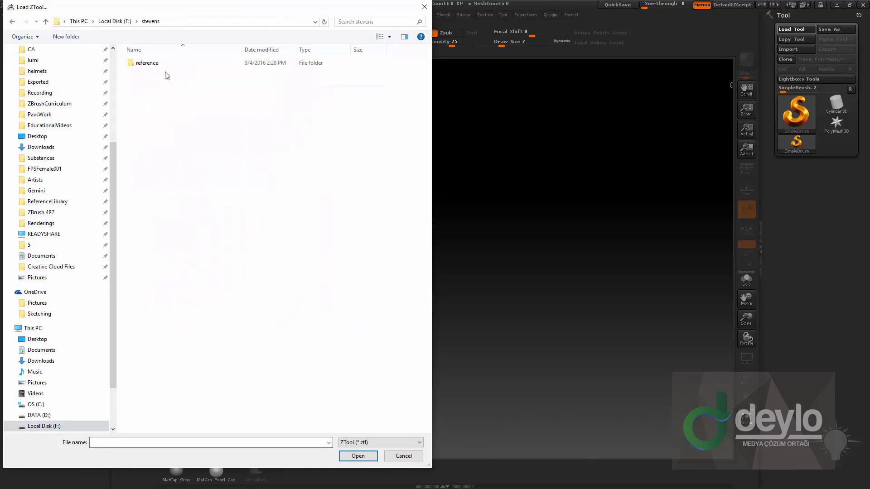
double_click(162, 63)
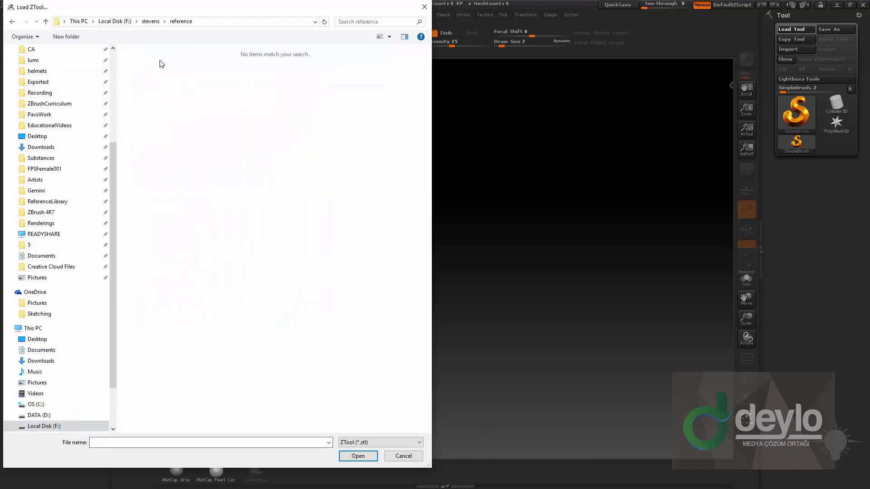
key(Escape)
Step: Import vietshot3.jpg from the stevens reference folder on drive F as a texture
click(485, 14)
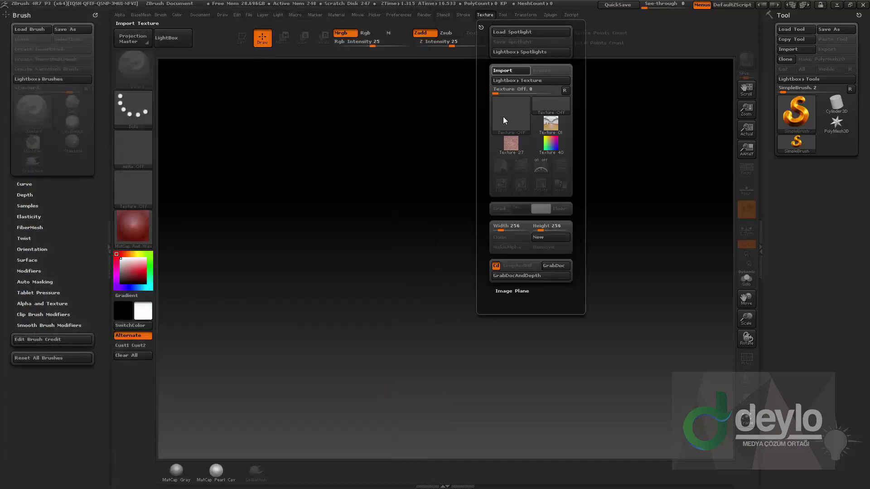
click(502, 70)
click(44, 404)
double_click(160, 167)
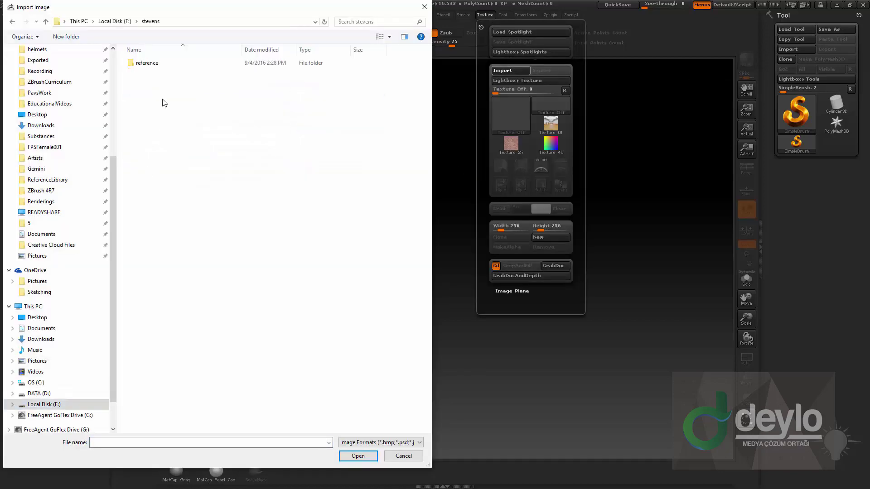
double_click(147, 63)
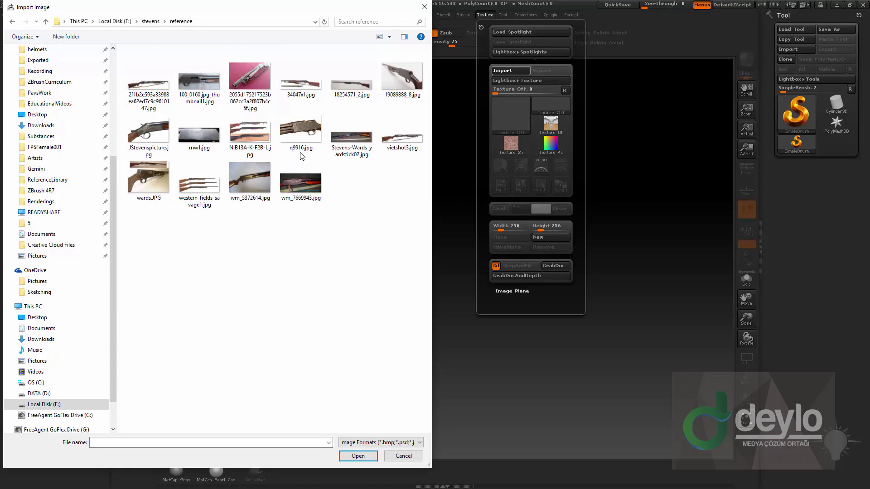
double_click(410, 152)
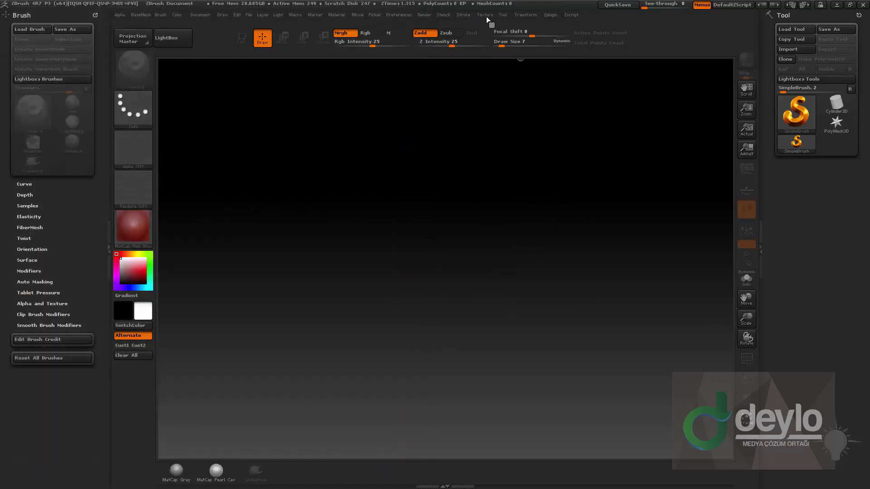
Step: Add the vietshot3 texture to Spotlight, reposition it on the canvas, and lower its opacity
click(486, 15)
click(512, 166)
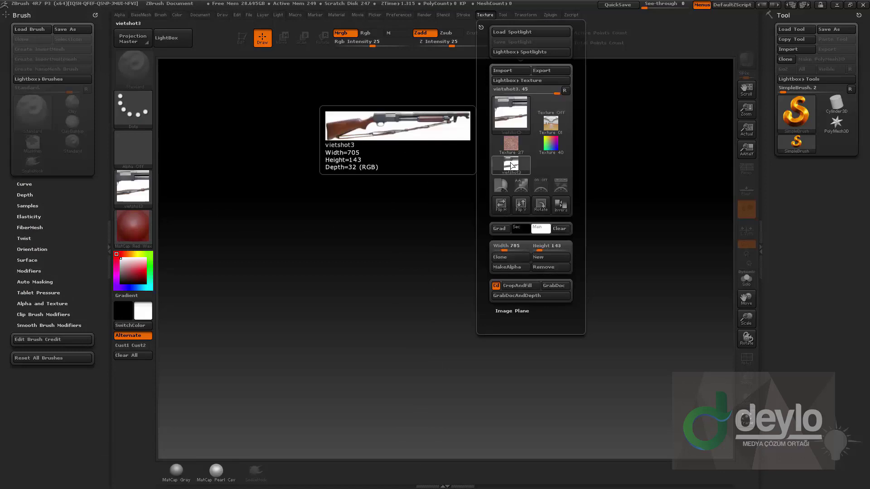
click(561, 185)
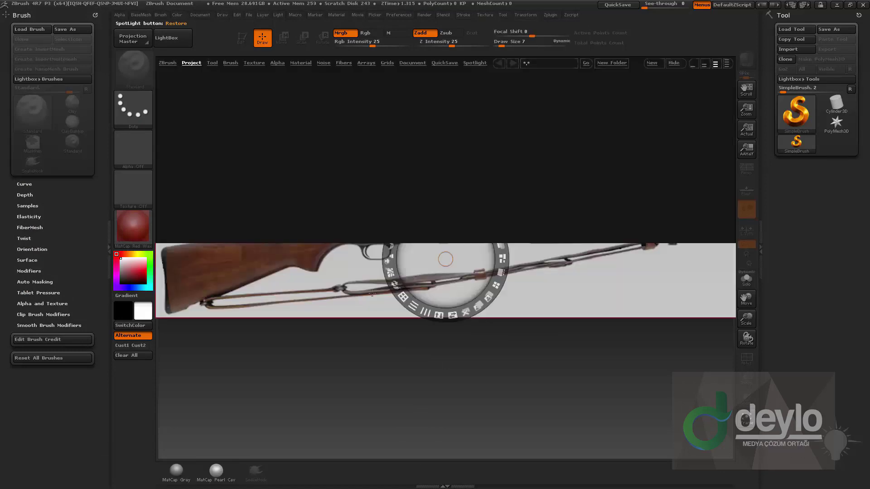
drag(443, 285, 329, 296)
drag(379, 271, 335, 240)
drag(493, 257, 494, 220)
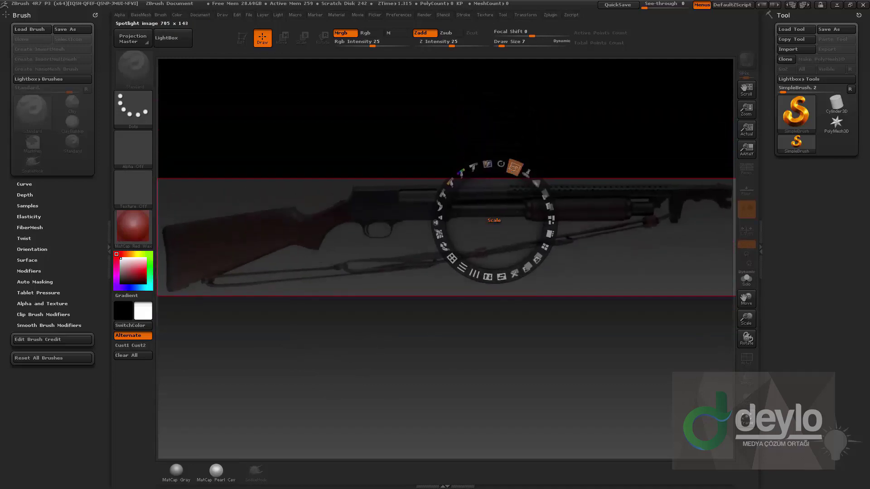
Step: Scale the Spotlight shotgun image down to fit within the canvas width, and hide Spotlight
drag(512, 169, 505, 167)
drag(599, 200, 598, 189)
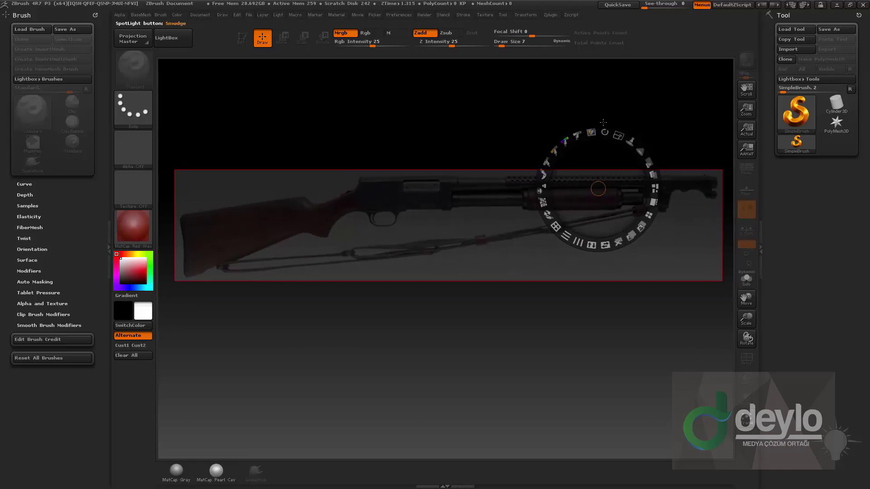
key(z)
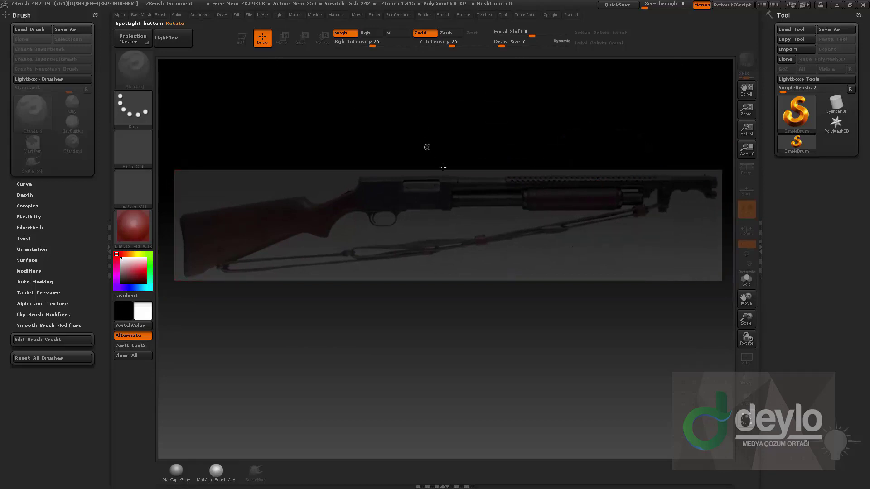
key(shift+z)
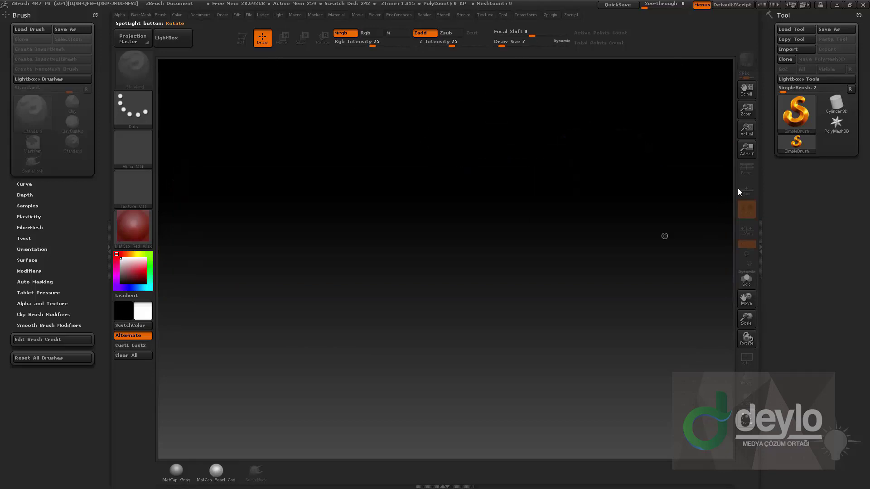
Step: Draw a Cube3D primitive in the middle of the canvas and make it editable
click(797, 114)
click(433, 151)
drag(401, 297, 487, 352)
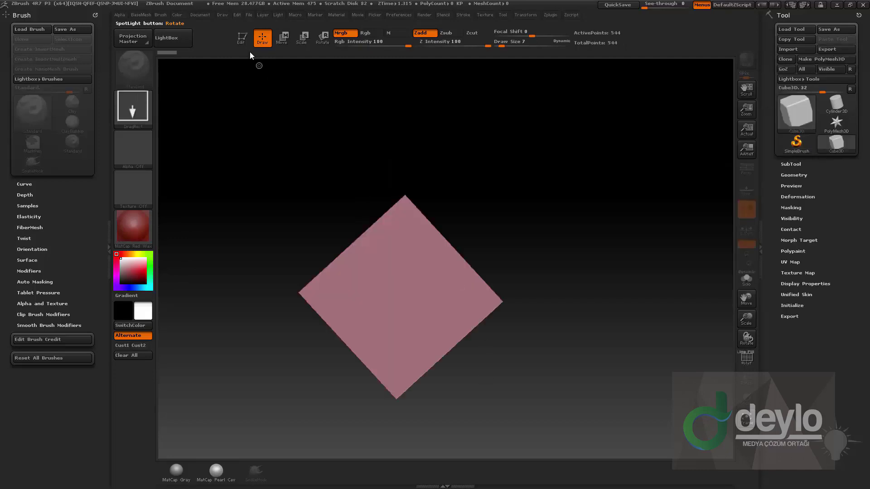
click(244, 39)
mouse_move(596, 194)
shift+mouse_down()
mouse_move(608, 244)
mouse_move(723, 350)
shift+mouse_up()
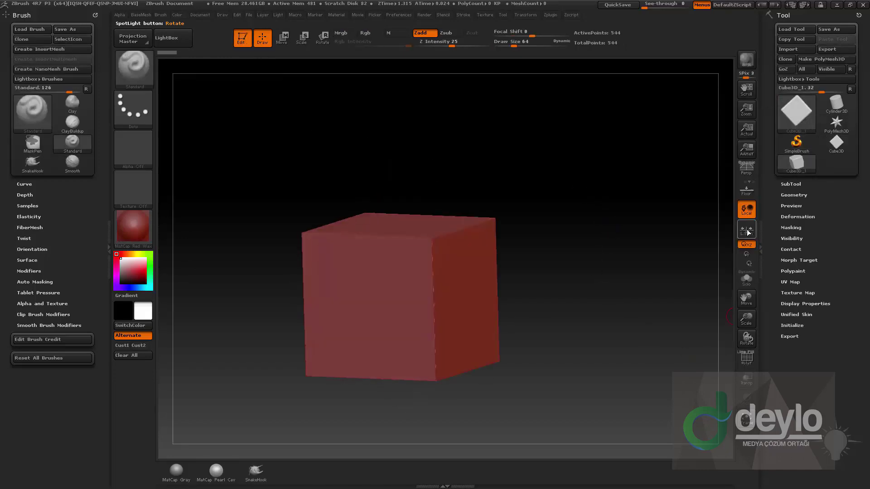
Step: Turn on the floor grid and examine the cube standing on it from several angles
click(746, 190)
drag(643, 272, 575, 289)
drag(529, 195, 432, 280)
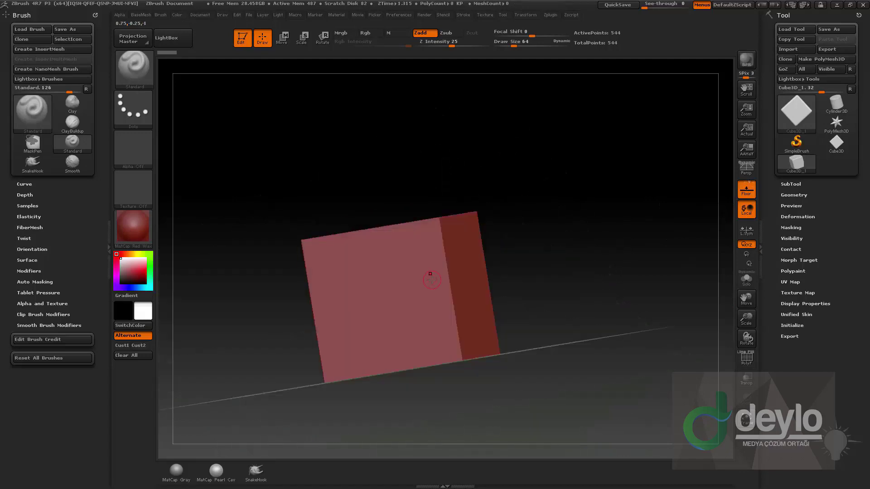
drag(496, 204, 560, 212)
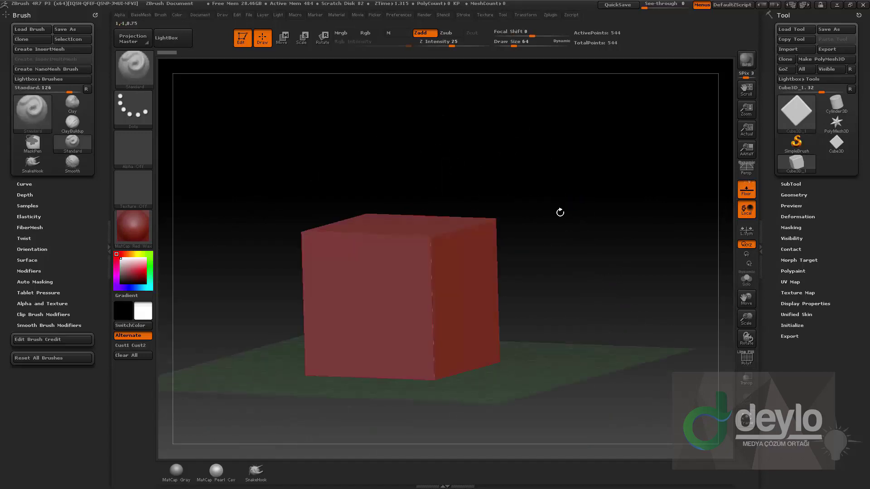
Step: Apply the MatCap Gray material to the cube and turn off the floor grid
click(176, 472)
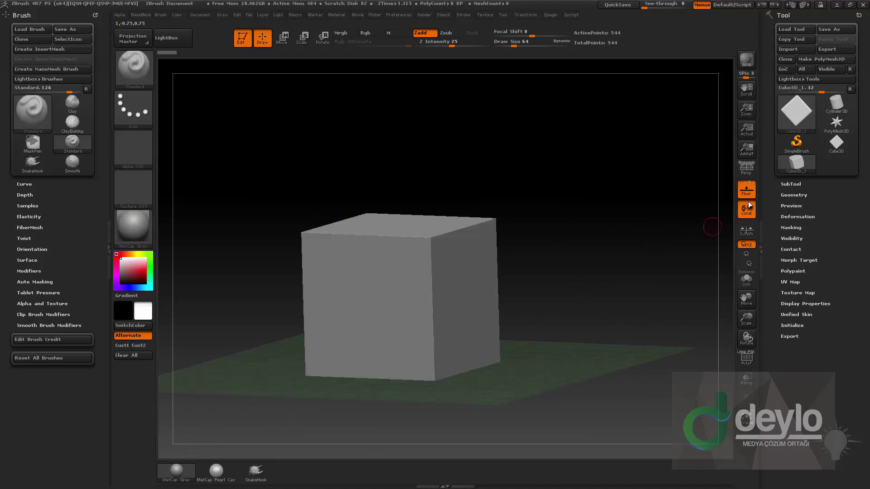
click(746, 189)
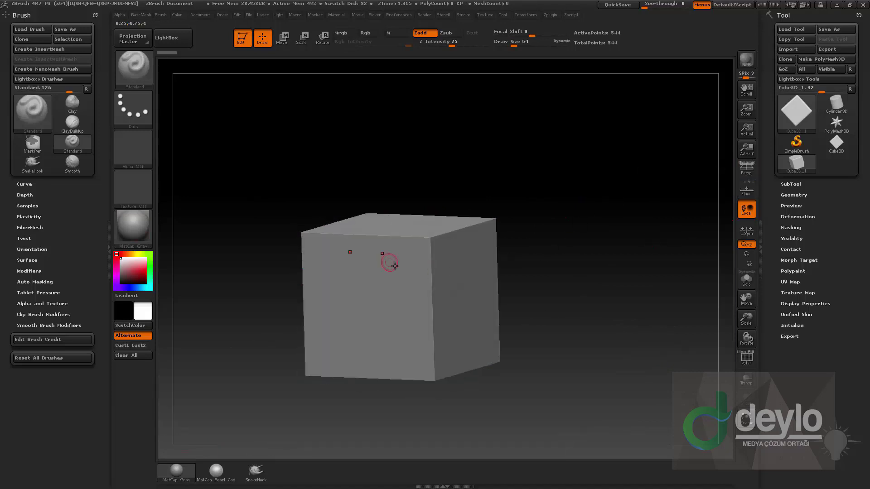
drag(608, 223, 604, 242)
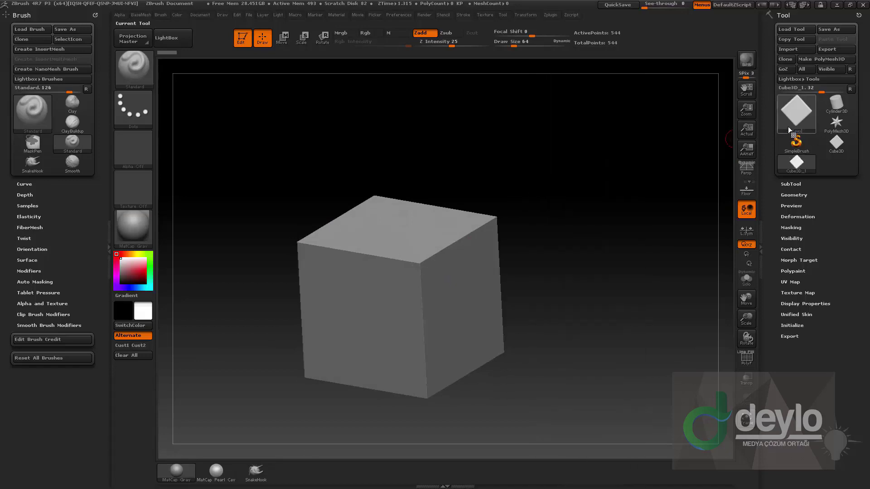
Step: Convert the cube to a PolyMesh3D and turn it into a DynaMesh with Project off
click(835, 61)
key(1)
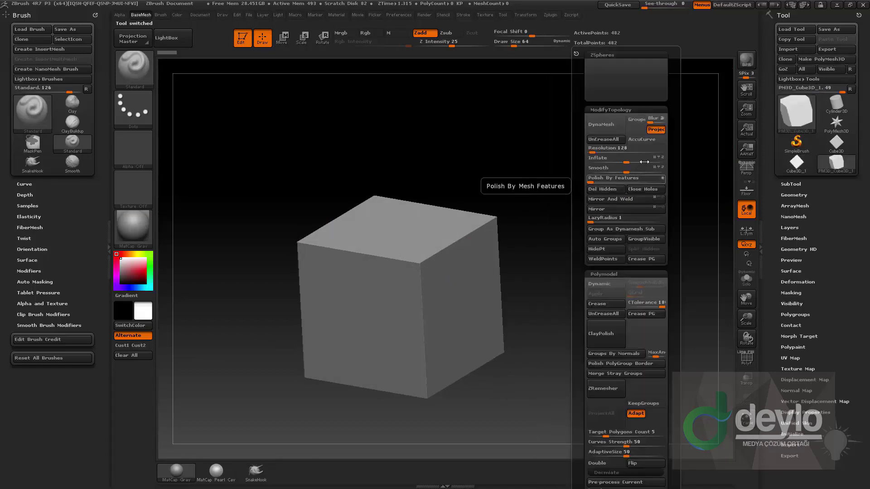
click(662, 131)
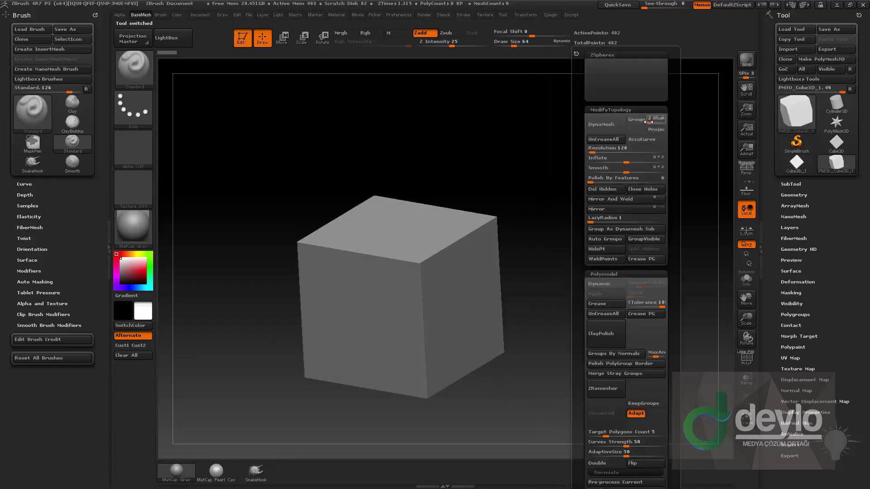
click(601, 124)
shift+drag(574, 233, 452, 238)
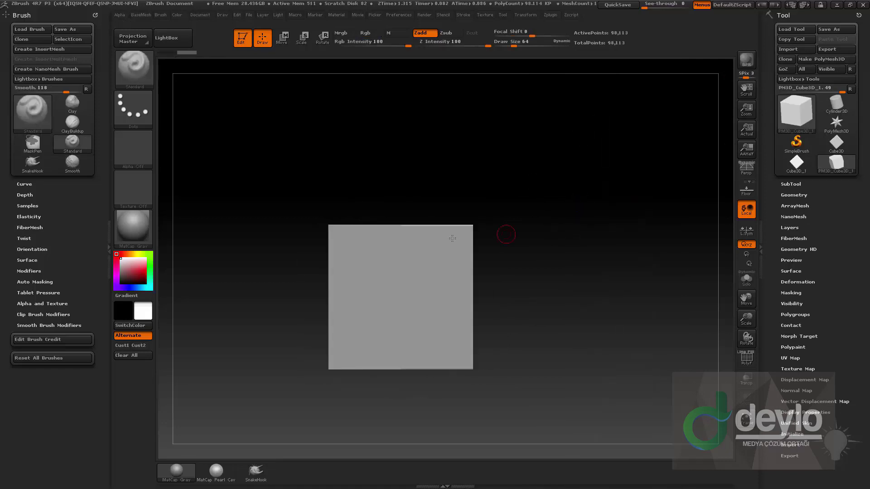
click(744, 361)
click(744, 361)
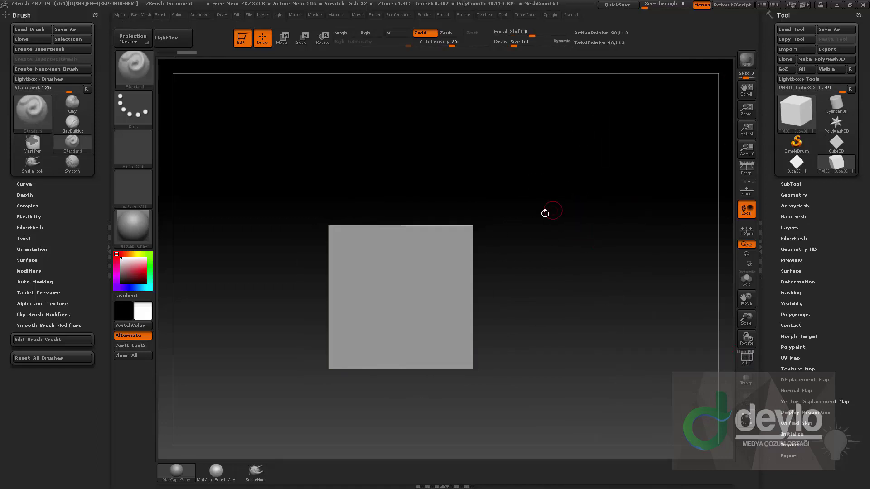
Step: Sculpt a short test stroke on the cube's side face with the Standard brush at draw size 59
drag(545, 213, 538, 249)
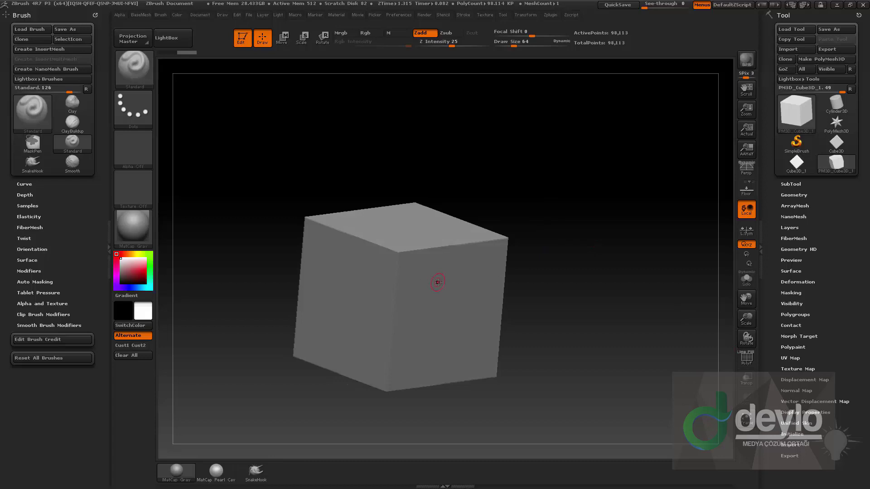
key(s)
click(437, 283)
drag(573, 246, 558, 212)
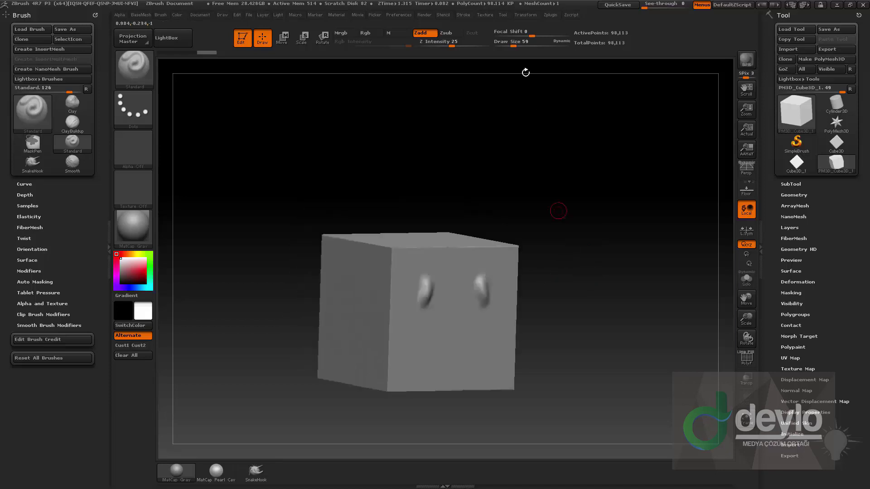
click(531, 16)
Step: Show the Spotlight shotgun image over the straight-on cube and align the cube's edge with the butt end of the stock
drag(453, 154, 626, 222)
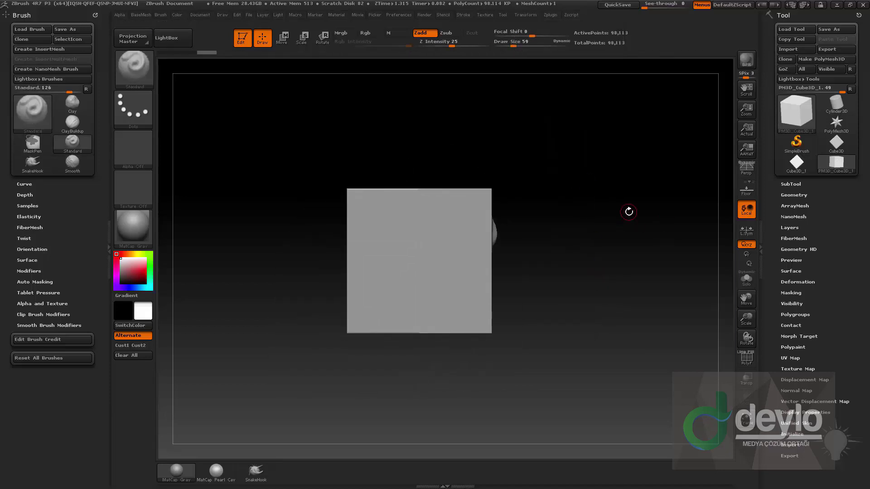
key(shift+z)
key(z)
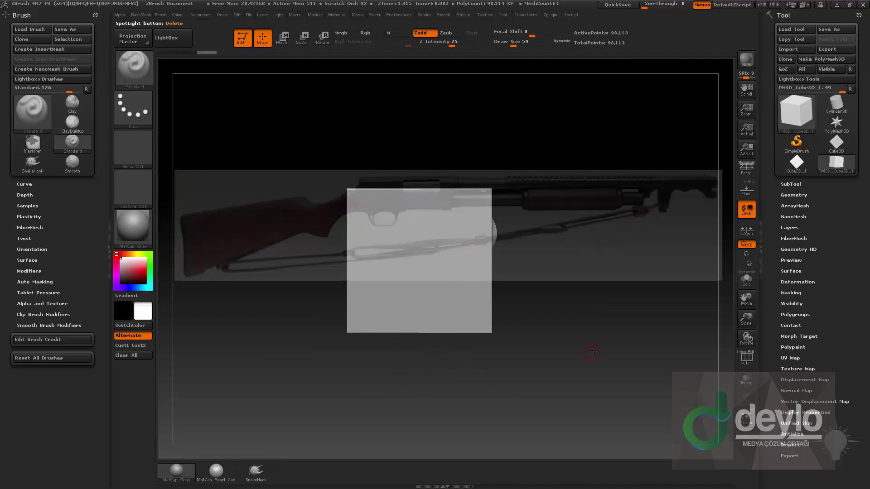
alt+drag(593, 332, 423, 337)
Step: Mask the cube at the stock end, stretch the unmasked end to the reference muzzle, clear the mask and remesh
key(w)
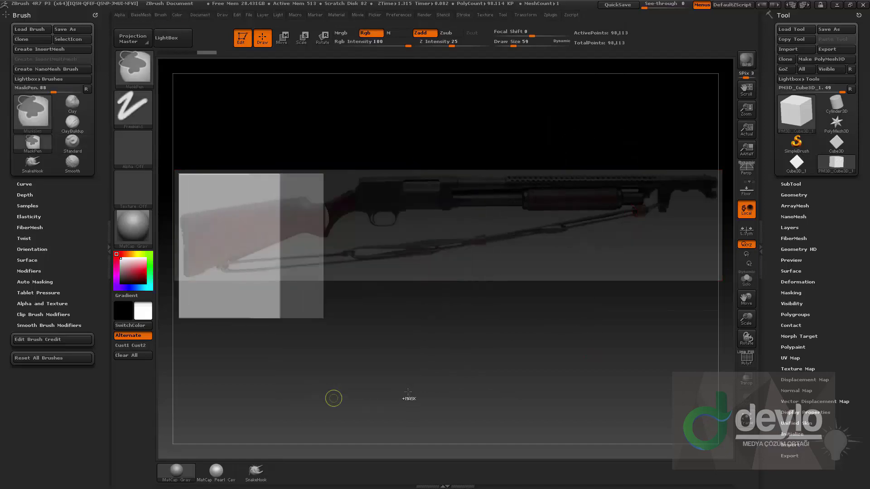
drag(266, 281, 616, 281)
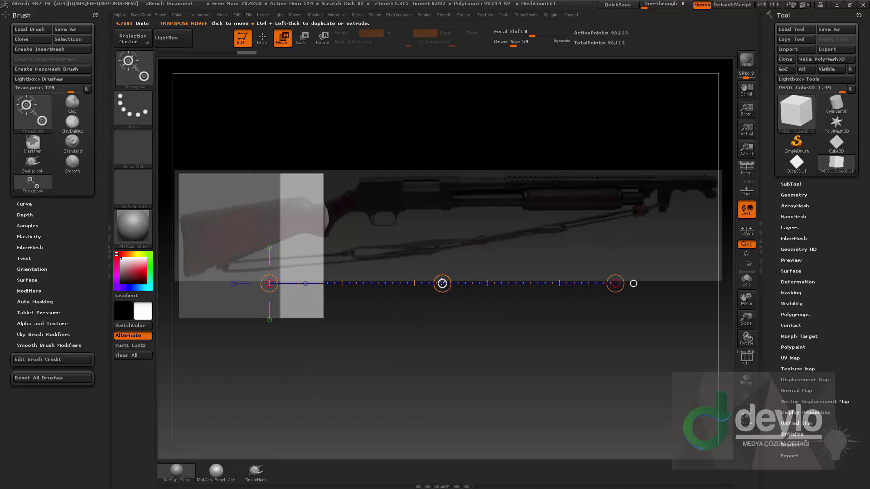
mouse_move(443, 281)
mouse_down()
mouse_move(853, 287)
mouse_move(838, 290)
mouse_up()
ctrl+drag(446, 93, 604, 155)
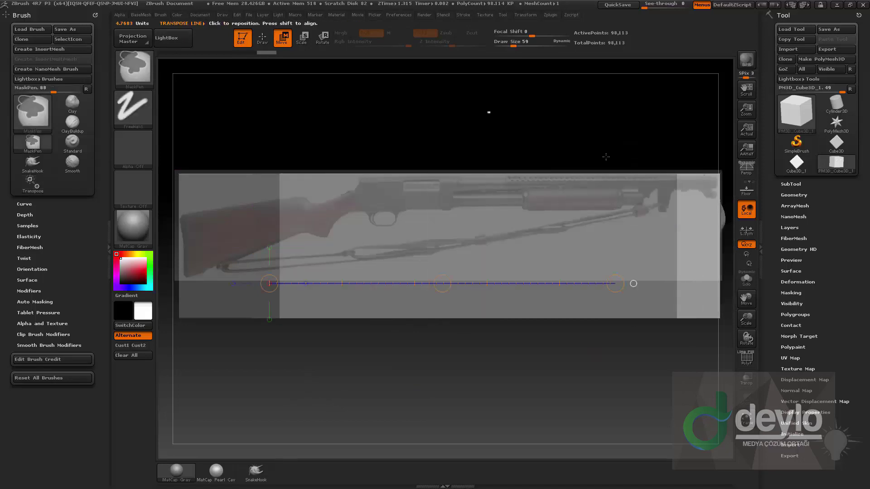
ctrl+drag(534, 99, 628, 136)
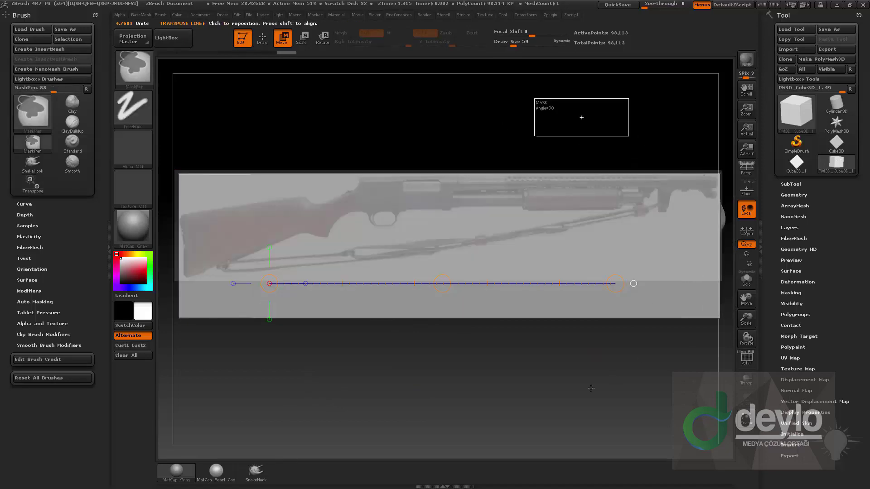
Step: Set the DynaMesh resolution to 64 and remesh the elongated block
key(q)
key(1)
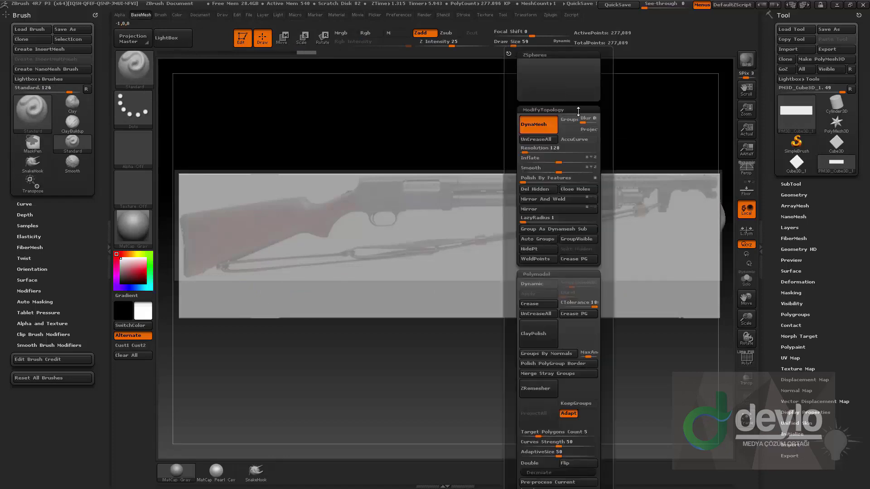
click(548, 149)
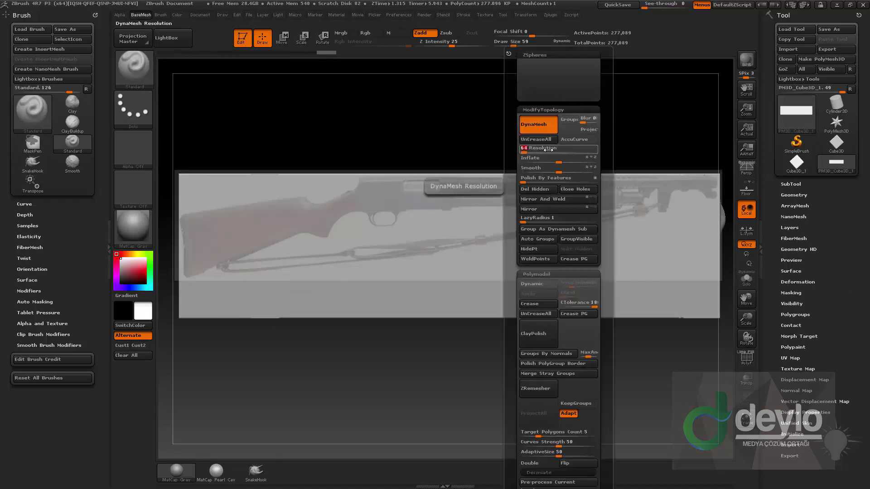
key(Return)
ctrl+drag(478, 118, 577, 154)
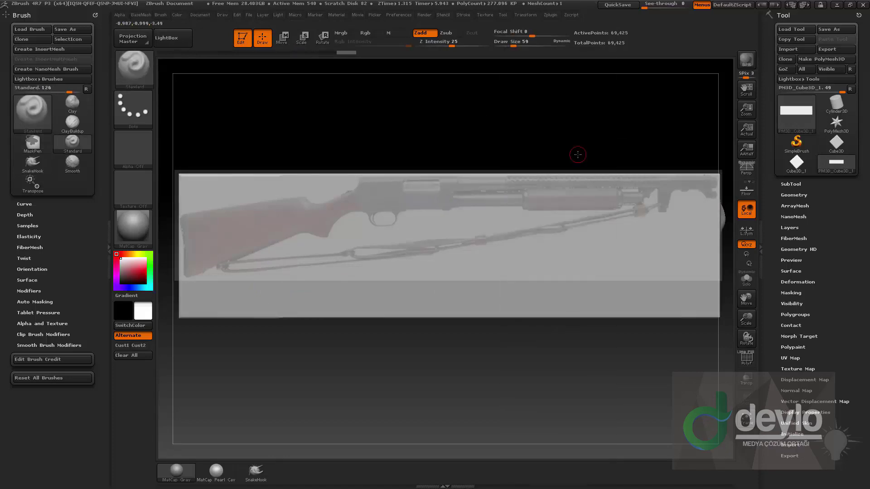
Step: Clip the block along the stock's upper edge and the grip notch behind the receiver with ClipCurve
ctrl+shift+click(134, 68)
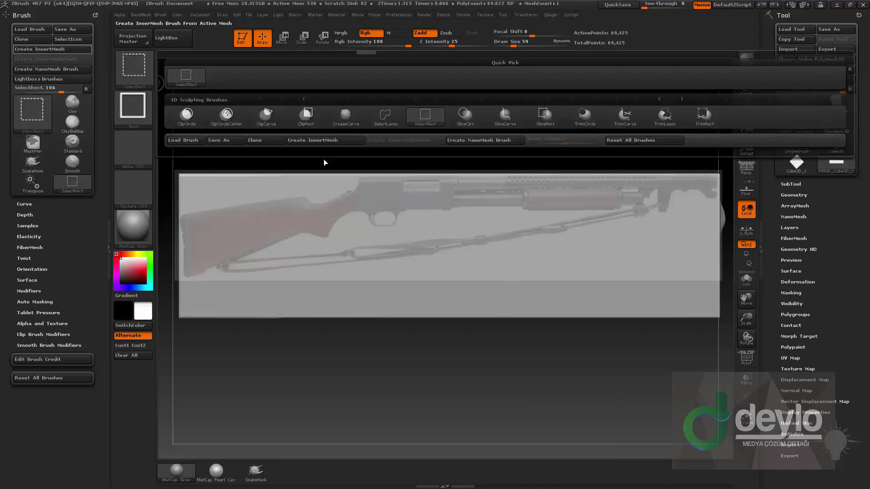
click(153, 70)
click(279, 128)
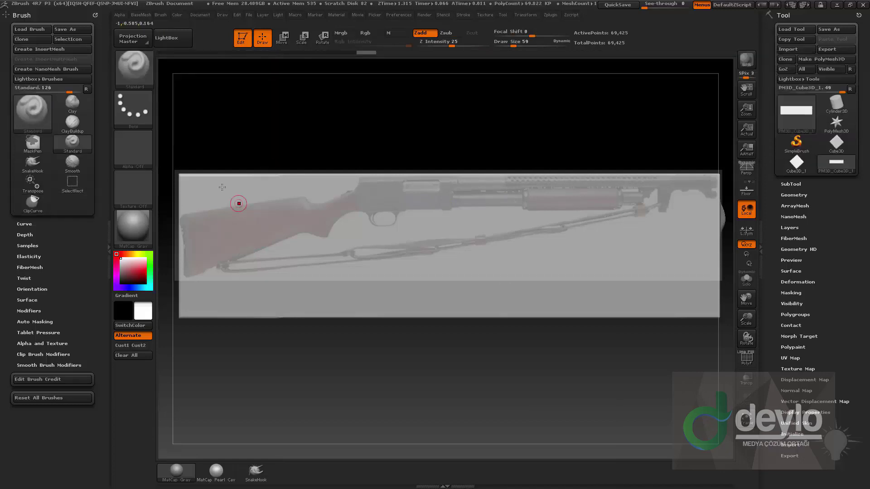
mouse_move(195, 176)
ctrl+shift+mouse_down()
mouse_move(361, 142)
mouse_move(316, 193)
ctrl+shift+mouse_up()
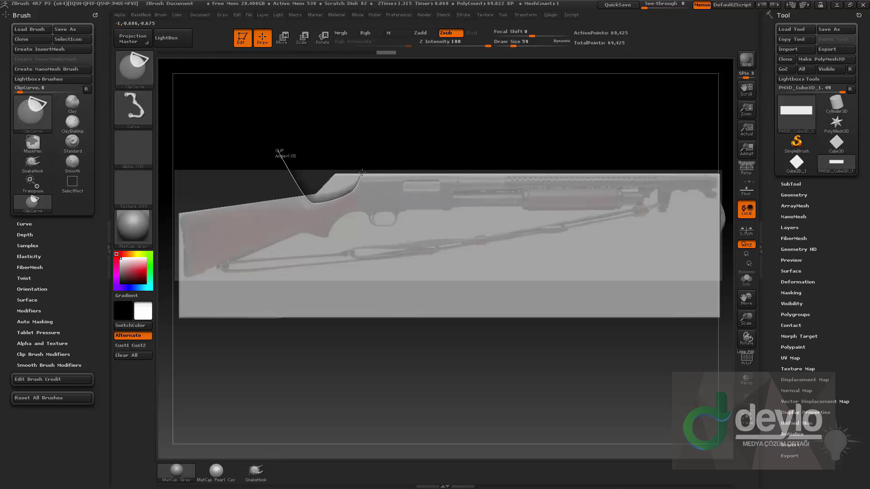
ctrl+shift+drag(363, 172, 362, 172)
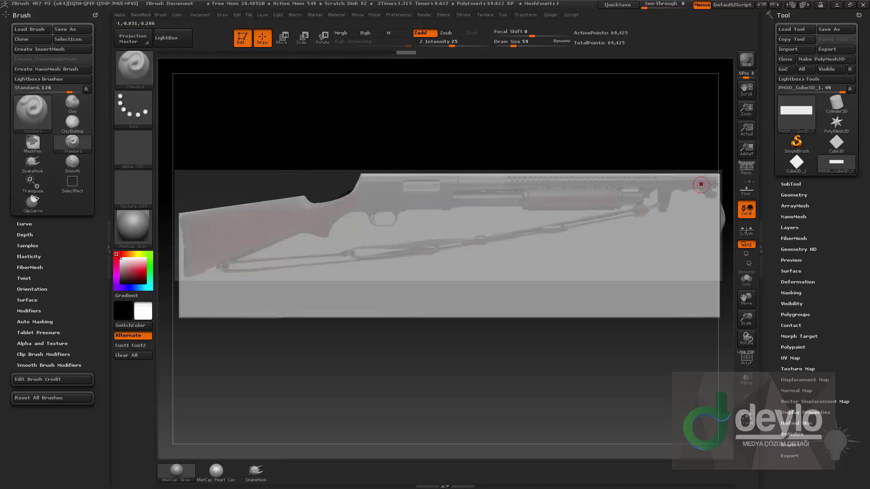
Step: Clip away the material below the stock, trim the butt end to the reference curve, and remesh
ctrl+shift+drag(518, 360, 171, 283)
ctrl+shift+drag(184, 353, 184, 248)
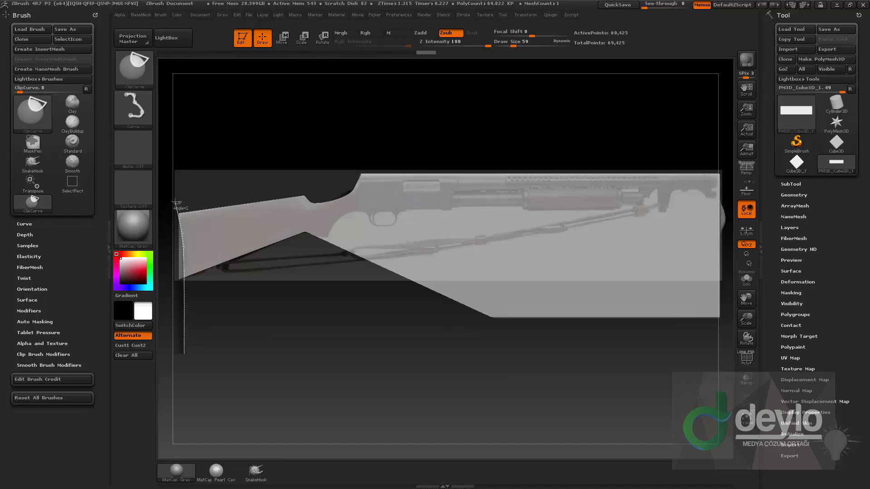
ctrl+shift+drag(175, 202, 176, 205)
key(ctrl+shift)
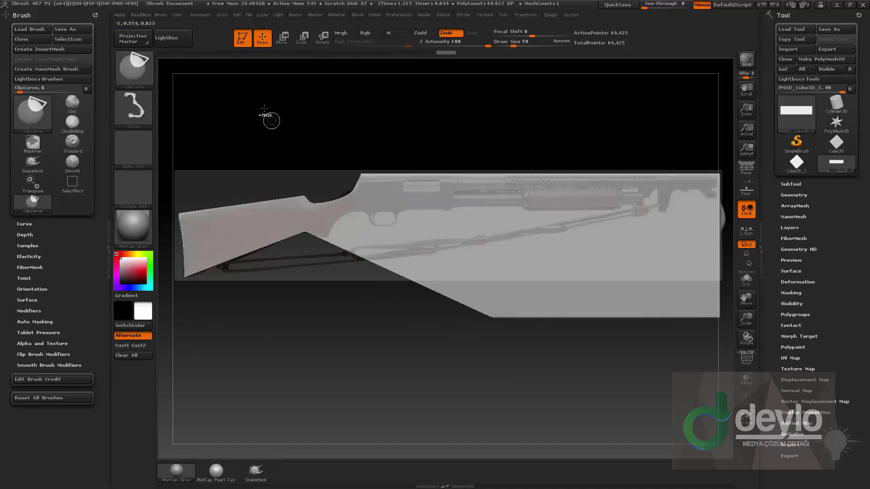
Step: Clip a rounded cutout under the grip behind the trigger guard with ClipCircle
key(ctrl+shift+b)
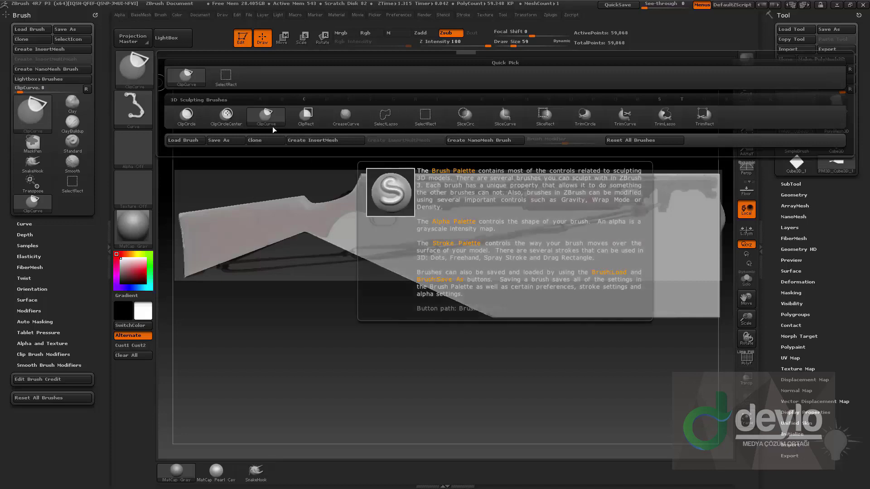
click(186, 116)
mouse_move(314, 284)
ctrl+shift+mouse_down()
mouse_move(414, 390)
mouse_move(416, 319)
mouse_move(390, 298)
mouse_move(387, 342)
ctrl+shift+mouse_up()
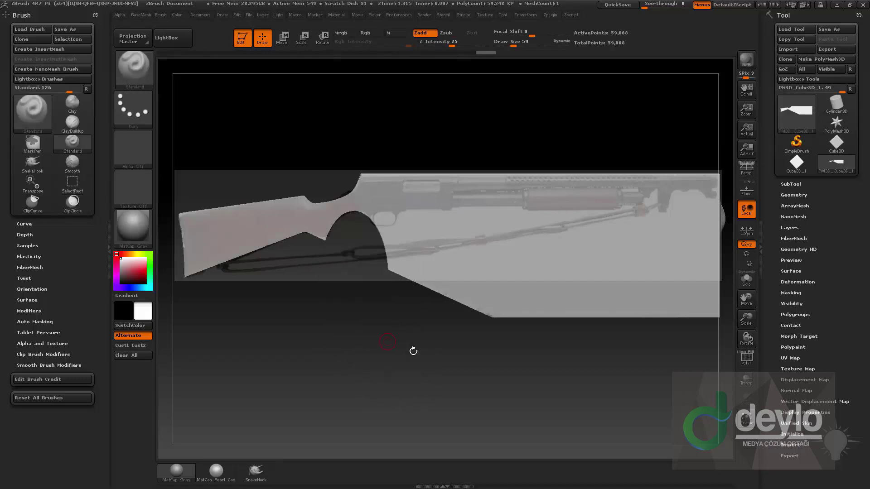
Step: Clip away the material below the receiver and barrel with ClipCurve, and trim the underside of the trigger guard block
key(ctrl+shift+b)
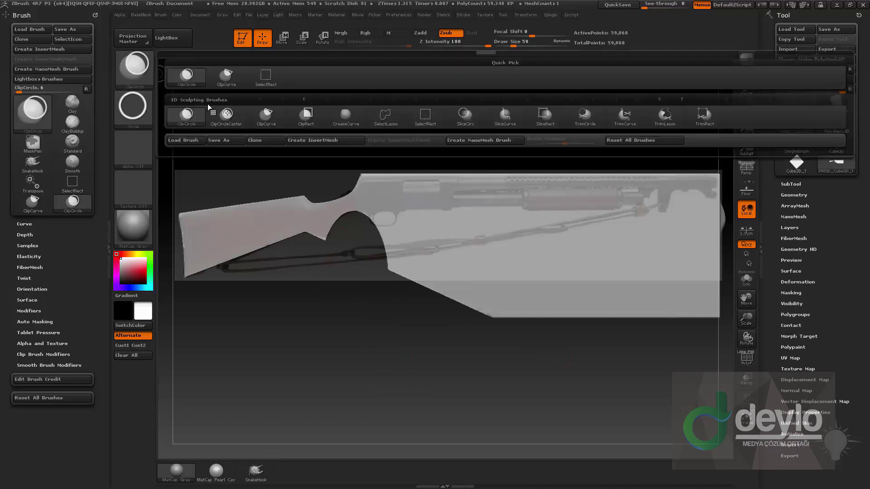
click(256, 117)
mouse_move(519, 344)
ctrl+shift+mouse_down()
mouse_move(321, 309)
mouse_move(402, 248)
mouse_move(403, 203)
ctrl+shift+mouse_up()
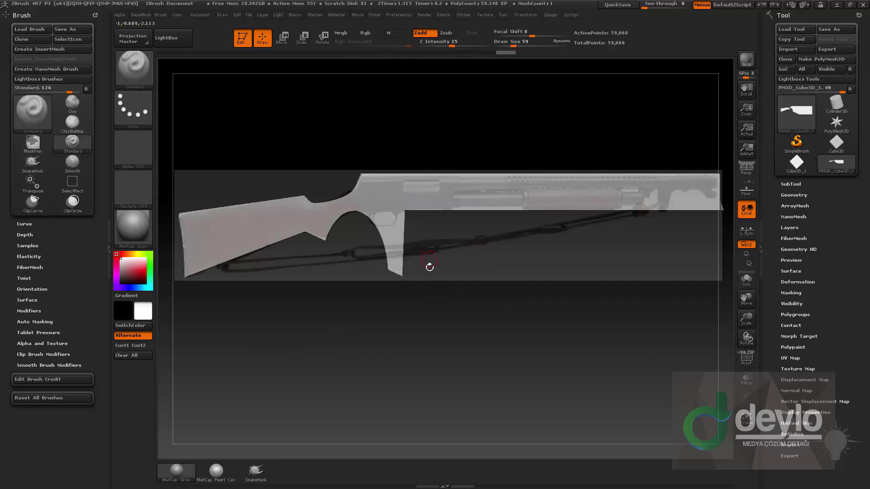
mouse_move(534, 224)
ctrl+shift+mouse_down()
mouse_move(347, 249)
mouse_move(362, 225)
ctrl+shift+mouse_up()
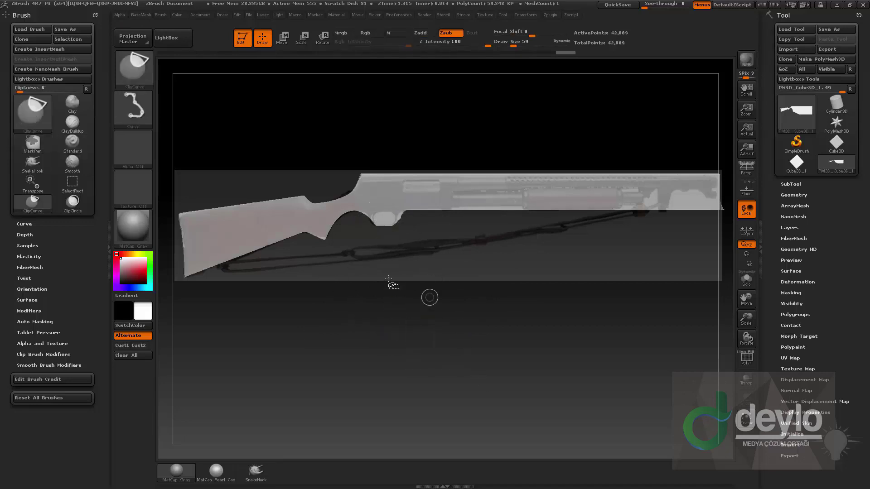
Step: Round the front corner between the trigger guard block and the receiver with ClipCircle
click(152, 76)
ctrl+shift+click(187, 81)
ctrl+shift+drag(414, 283, 434, 259)
ctrl+shift+drag(431, 257, 416, 266)
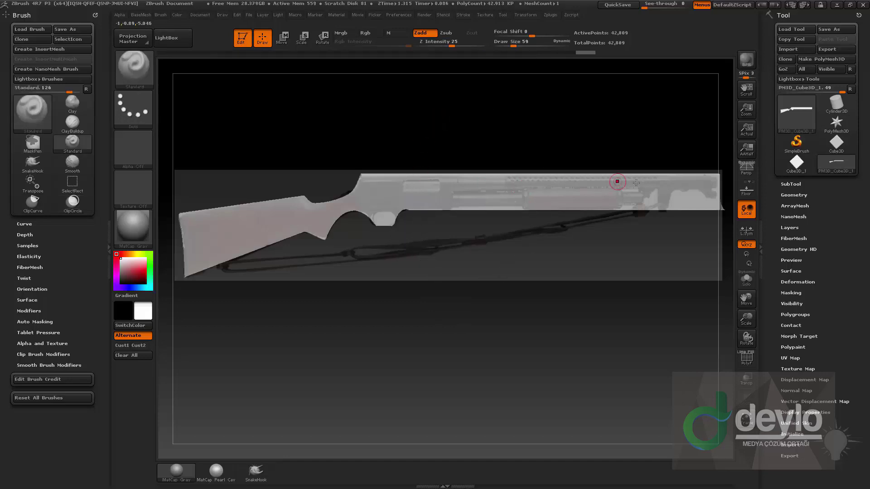
Step: Clip off the barrel section in front of the receiver with a vertical ClipCurve line, and remesh the body
ctrl+shift+click(133, 68)
ctrl+shift+click(226, 80)
ctrl+shift+drag(441, 327, 451, 423)
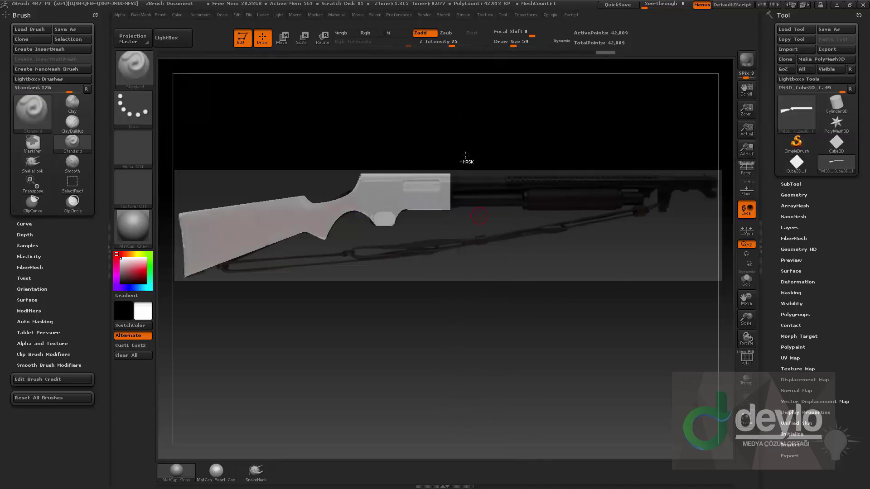
ctrl+drag(589, 290, 574, 393)
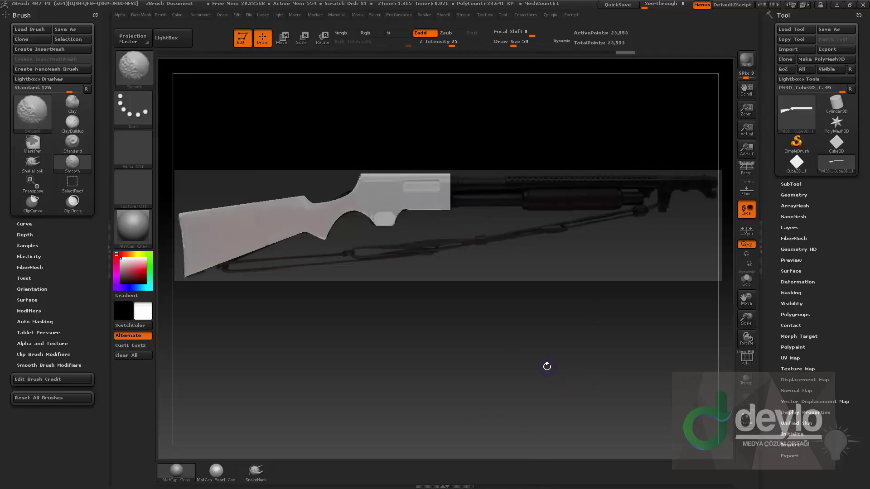
Step: Clip the gun body to a narrower thickness from an end-on view, and remesh it
mouse_move(532, 342)
mouse_down()
mouse_move(586, 362)
mouse_move(550, 361)
mouse_move(509, 319)
mouse_move(519, 352)
mouse_move(558, 387)
mouse_move(598, 320)
mouse_move(610, 319)
mouse_move(583, 300)
mouse_move(583, 334)
mouse_move(587, 291)
mouse_up()
alt+drag(587, 291, 799, 336)
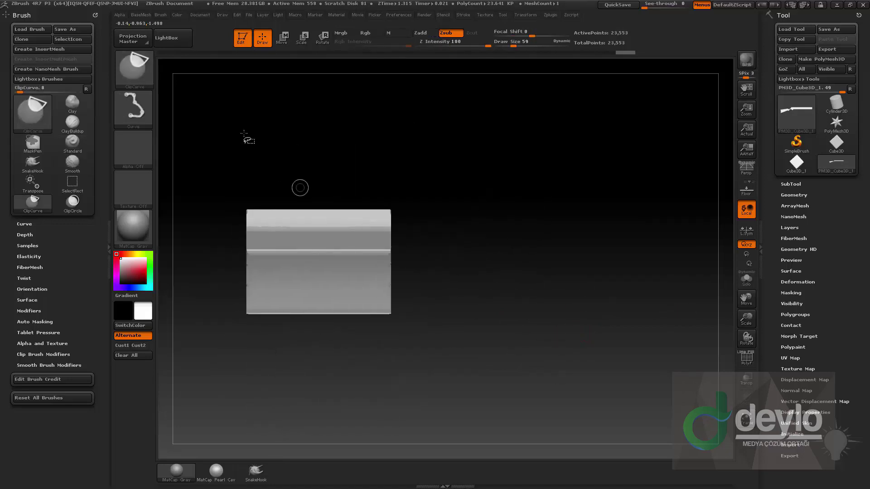
mouse_move(376, 107)
ctrl+shift+mouse_down()
mouse_move(363, 424)
mouse_move(327, 419)
ctrl+shift+mouse_up()
mouse_move(507, 281)
mouse_down()
mouse_move(580, 241)
mouse_move(635, 255)
mouse_up()
ctrl+drag(593, 155, 636, 255)
drag(627, 267, 553, 263)
shift+drag(587, 303, 566, 307)
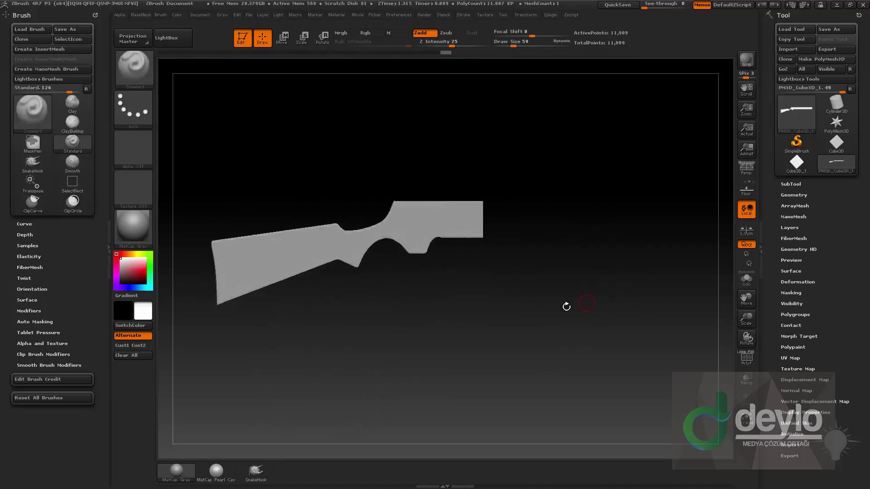
Step: Insert a Cylinder12 primitive from the IMM base primitives brush onto the receiver's front face
drag(579, 267, 590, 281)
drag(510, 220, 561, 333)
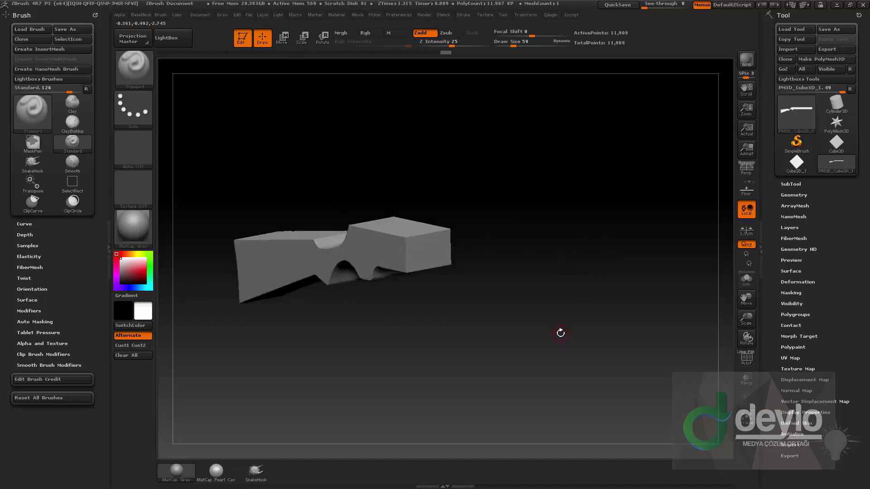
key(b)
key(i)
key(p)
key(m)
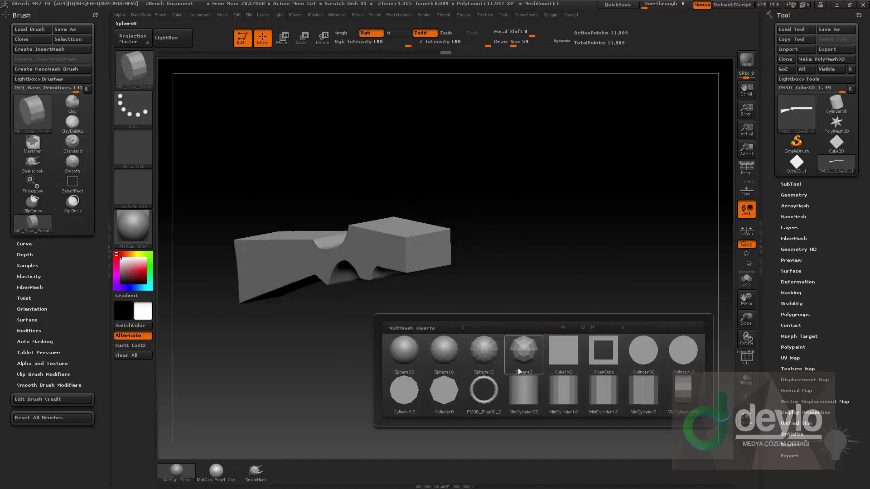
click(409, 389)
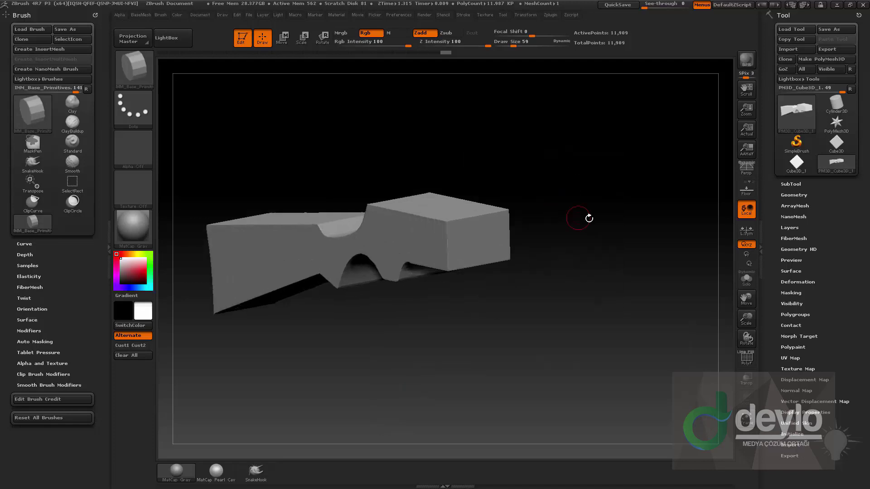
shift+drag(589, 218, 613, 245)
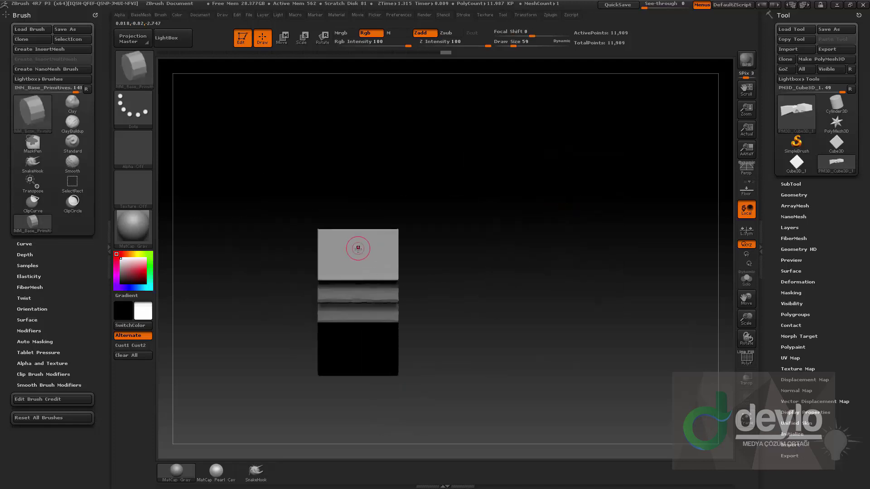
drag(358, 254, 361, 278)
drag(511, 177, 582, 314)
Step: Split the inserted cylinder off the gun body into its own subtool and make that subtool active
key(space)
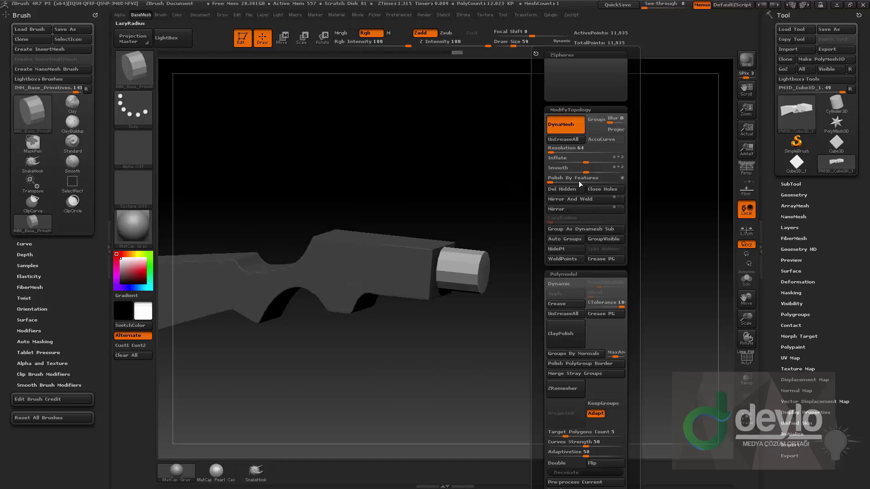
click(563, 258)
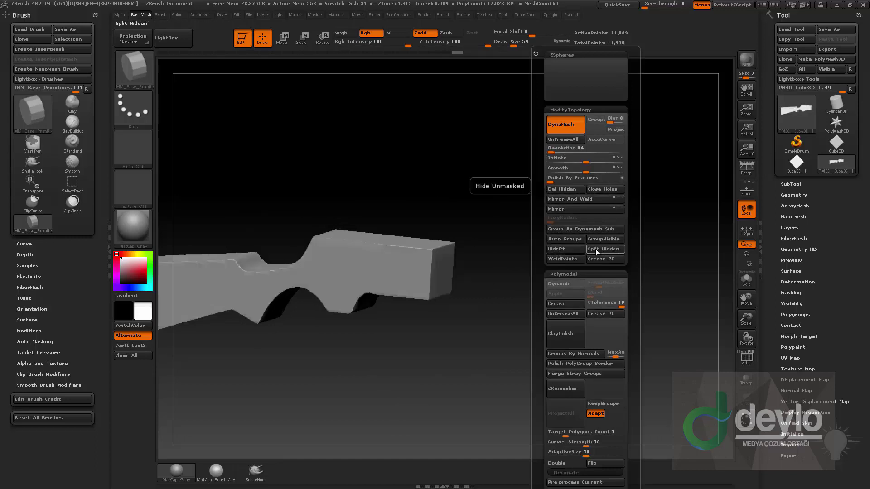
alt+click(481, 276)
mouse_move(614, 264)
shift+mouse_down()
mouse_move(615, 297)
mouse_move(643, 251)
shift+mouse_up()
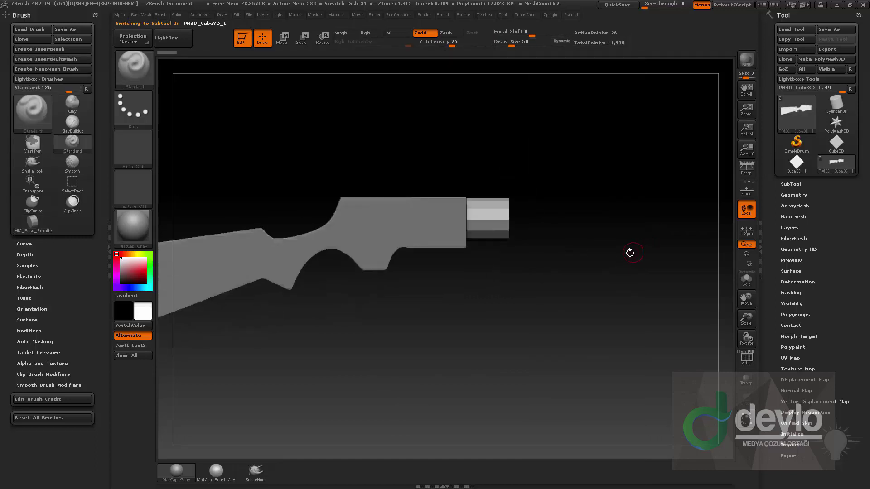
drag(586, 224, 502, 259)
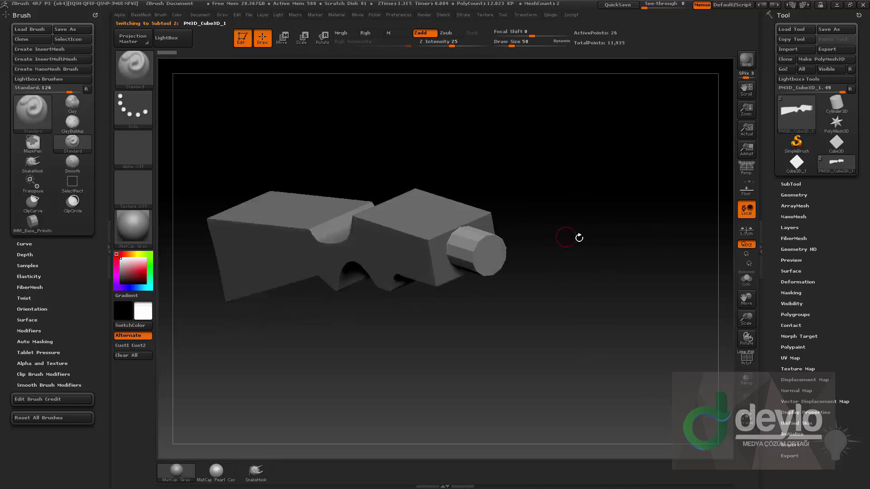
shift+drag(579, 238, 647, 231)
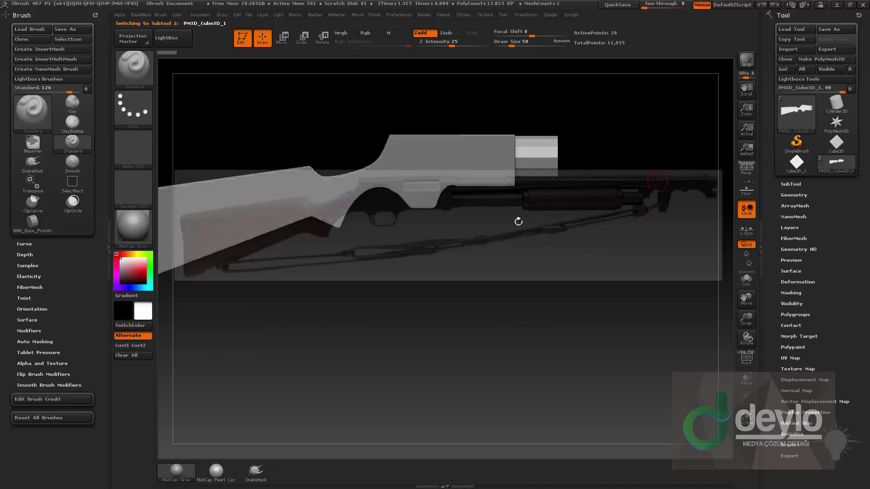
Step: Align the gun body with the Spotlight reference in side view and store the alignment as custom view Cust1
drag(95, 15, 248, 22)
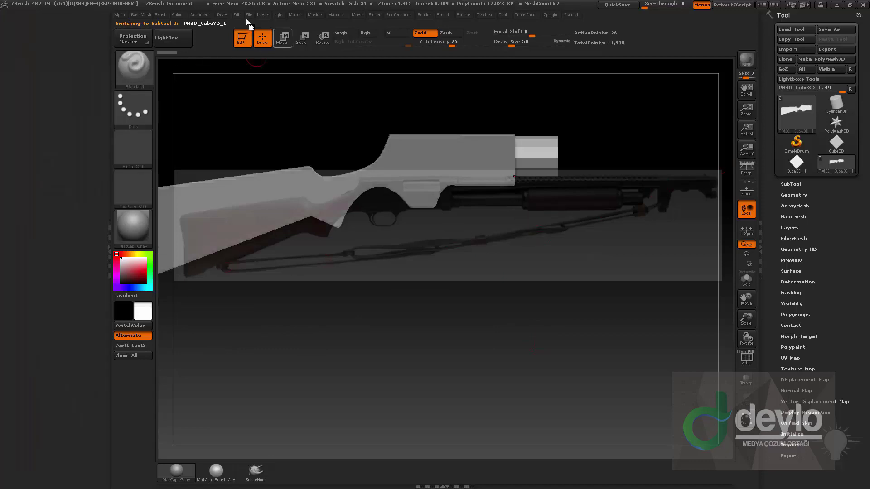
click(197, 18)
drag(194, 26, 72, 195)
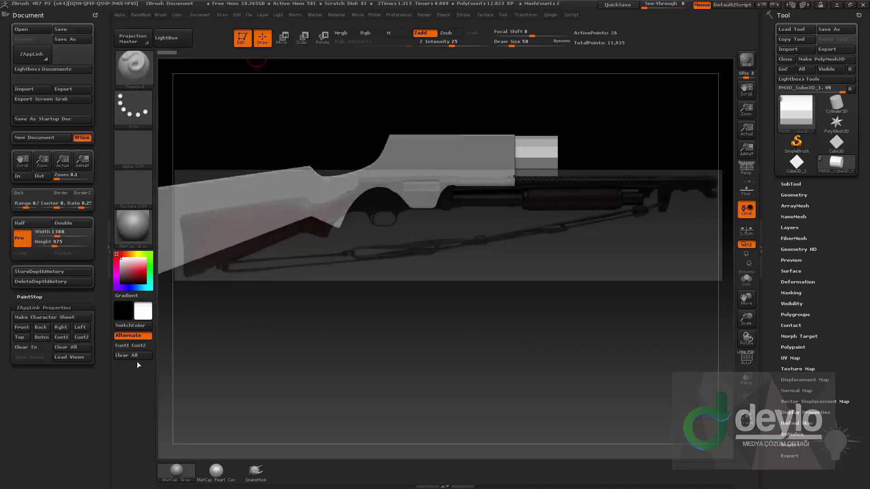
alt+drag(578, 336, 580, 394)
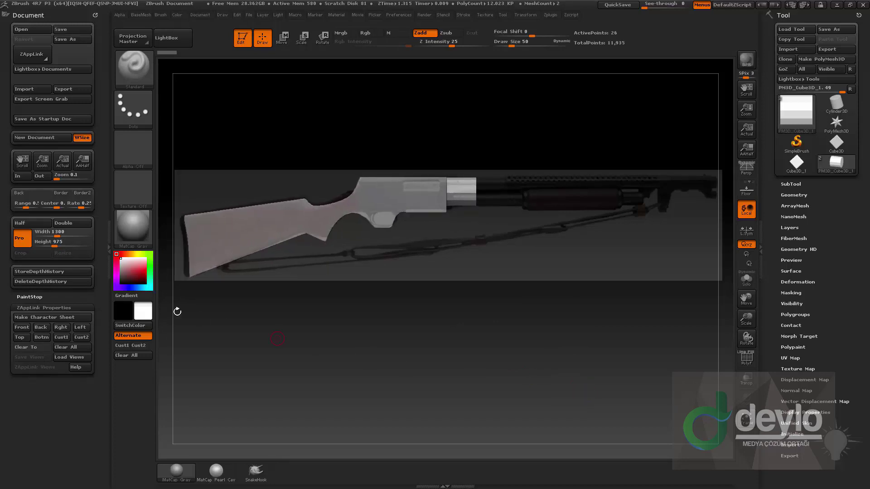
click(60, 337)
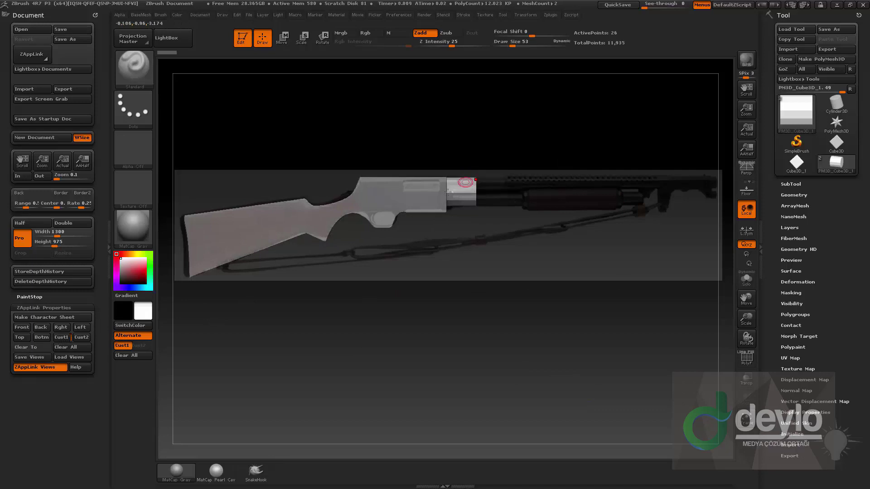
Step: Place a transpose line on the cylinder and scale it down uniformly to match the barrel's thickness in the reference
drag(556, 147, 536, 150)
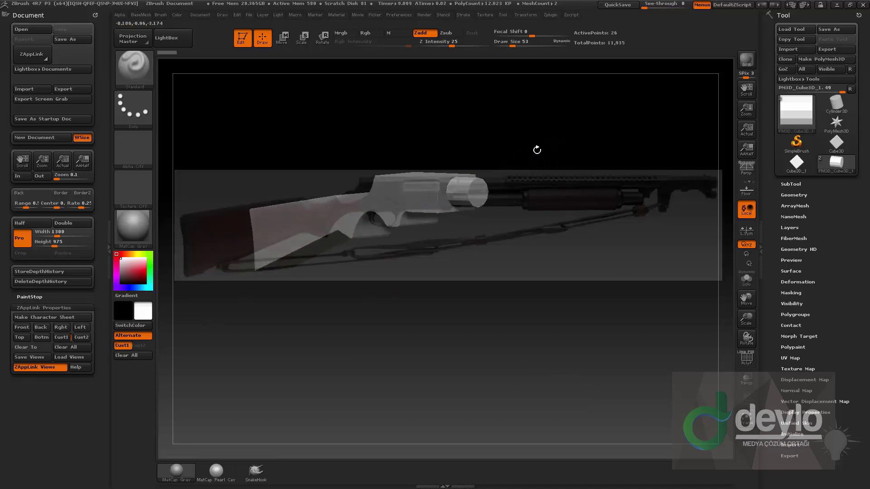
key(e)
click(451, 192)
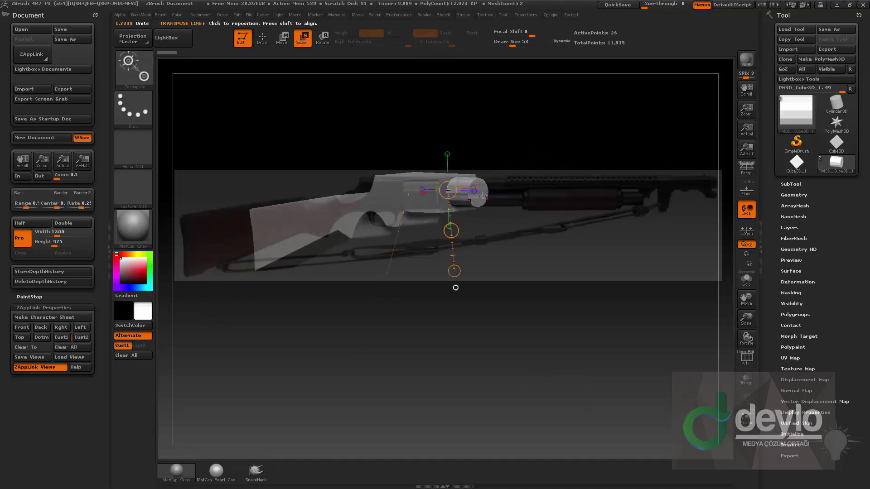
click(478, 194)
shift+drag(556, 134, 556, 126)
alt+drag(387, 302, 385, 300)
click(63, 338)
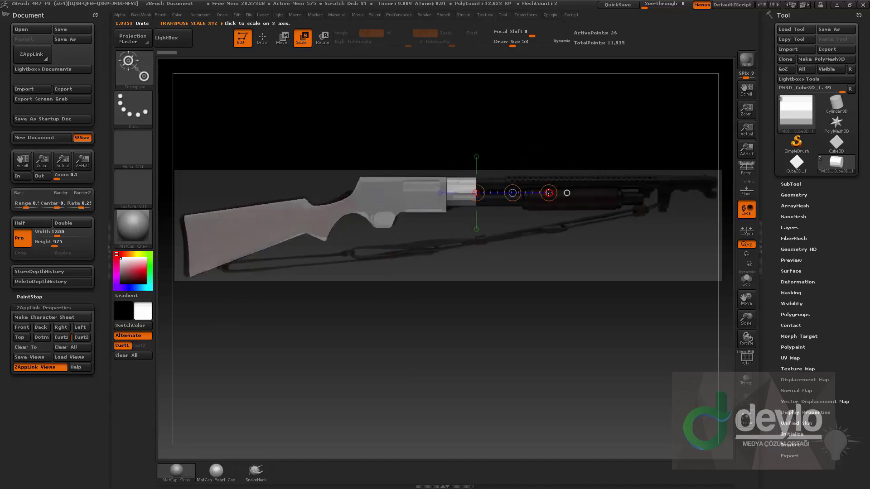
drag(549, 193, 490, 199)
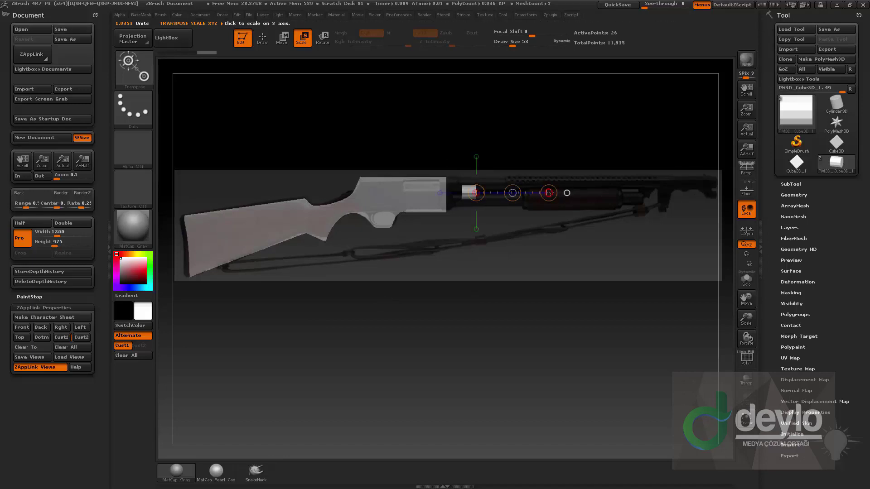
drag(548, 193, 566, 195)
key(w)
key(e)
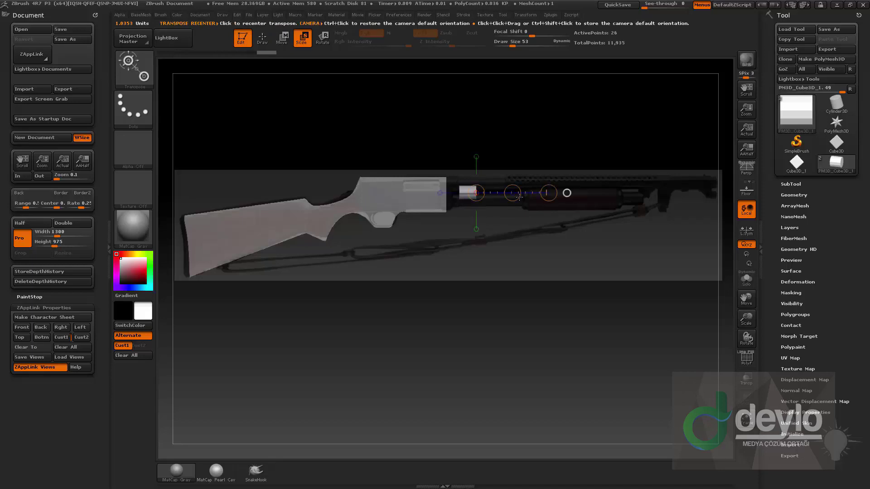
Step: Move the cylinder to the barrel's position at the receiver front and duplicate it below for the magazine tube
key(w)
drag(509, 192, 501, 185)
shift+drag(447, 187, 462, 173)
key(ctrl+z)
key(q)
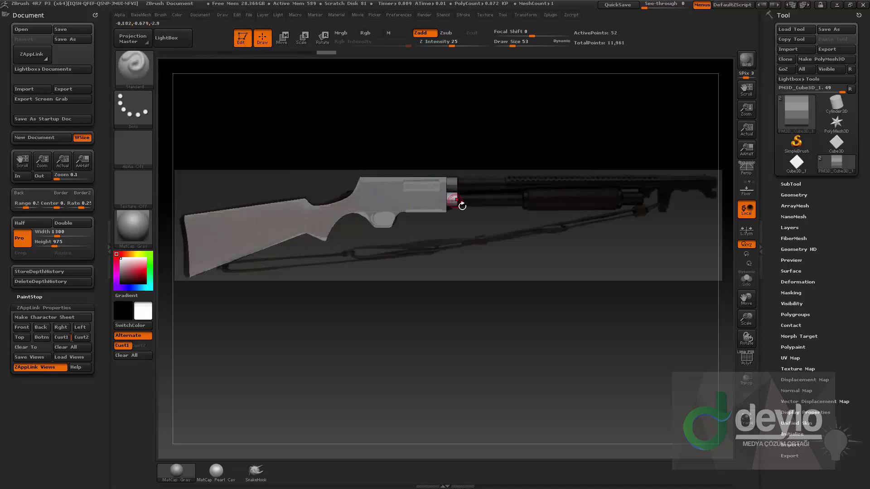
Step: Trim both sides of the gun body closer to the cylinders with vertical ClipCurve lines, viewed from the front end
drag(506, 139, 464, 150)
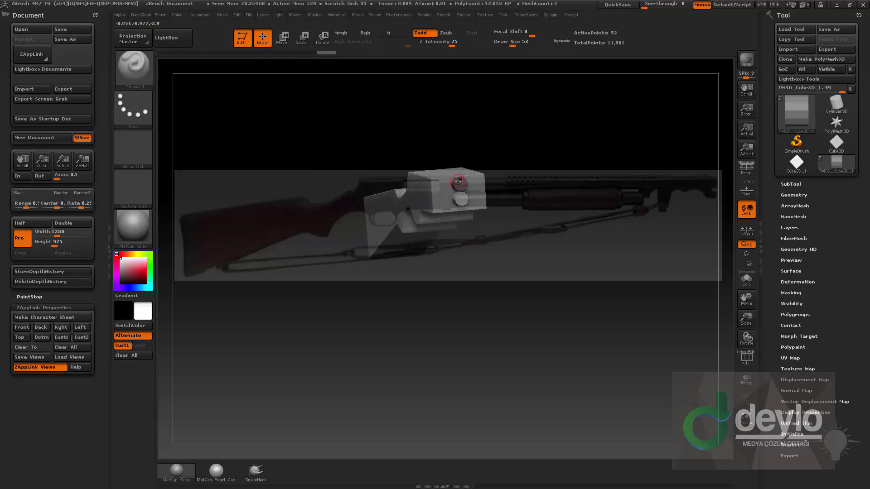
mouse_move(525, 142)
shift+mouse_down()
mouse_move(535, 139)
mouse_move(526, 136)
shift+mouse_up()
alt+click(421, 217)
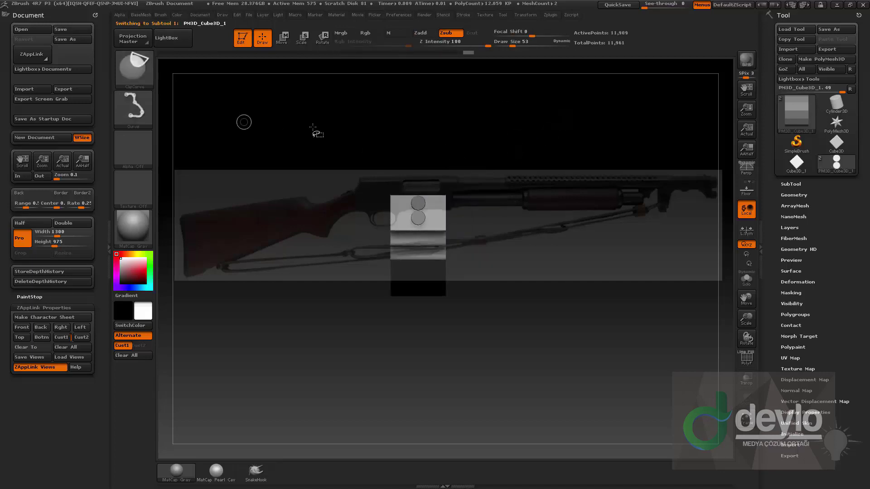
mouse_move(447, 116)
ctrl+shift+mouse_down()
mouse_move(447, 425)
mouse_move(423, 428)
ctrl+shift+mouse_up()
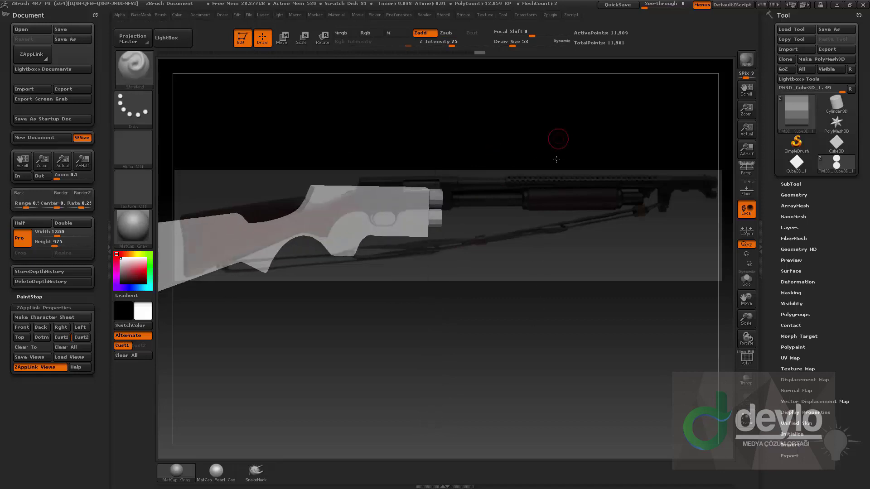
drag(557, 159, 523, 169)
ctrl+shift+drag(441, 117, 428, 410)
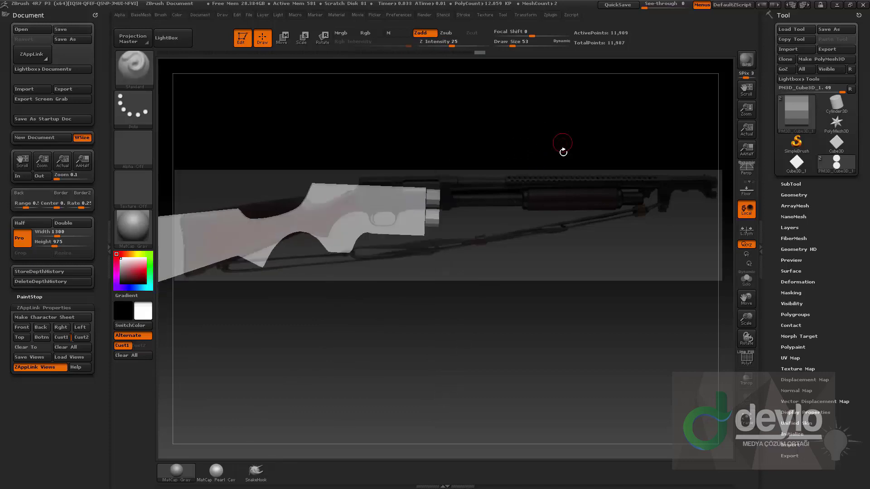
mouse_move(561, 149)
mouse_down()
mouse_move(539, 145)
mouse_move(560, 144)
mouse_move(560, 177)
mouse_move(562, 158)
mouse_up()
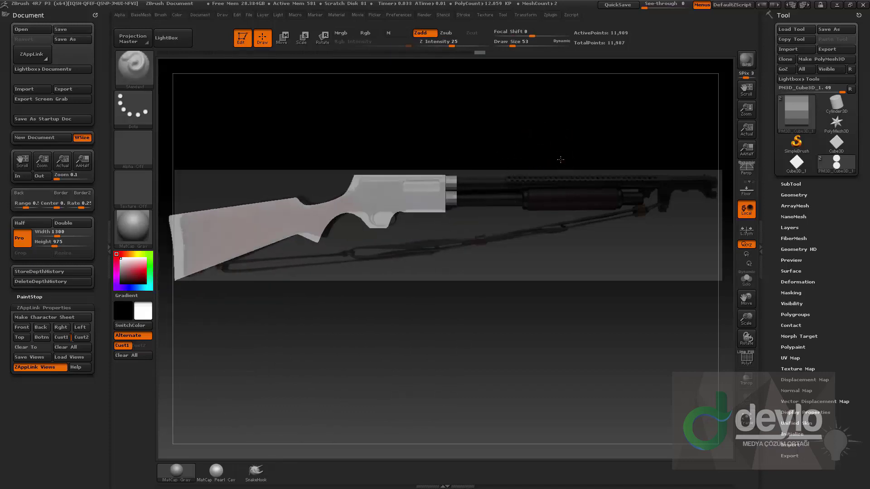
shift+drag(562, 159, 563, 158)
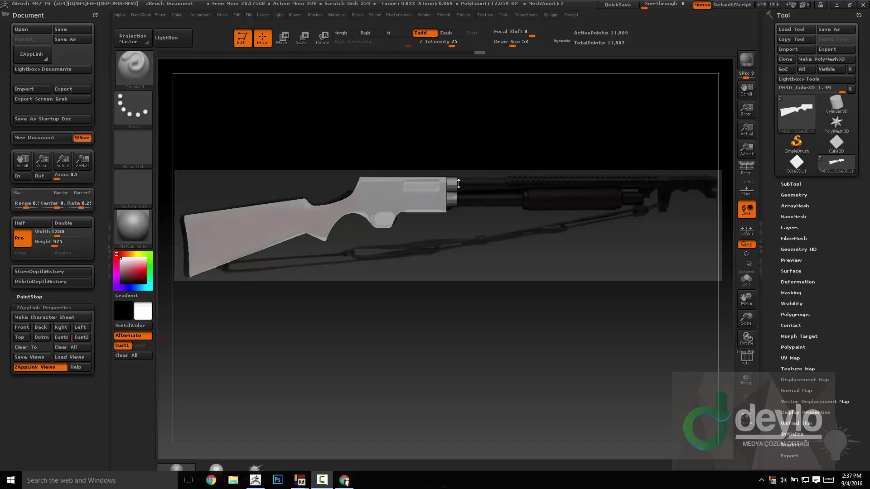
Step: Hide the Spotlight reference and make the subtool with the two cylinders active
mouse_move(589, 342)
mouse_down()
mouse_move(567, 338)
mouse_move(591, 356)
mouse_up()
key(shift+z)
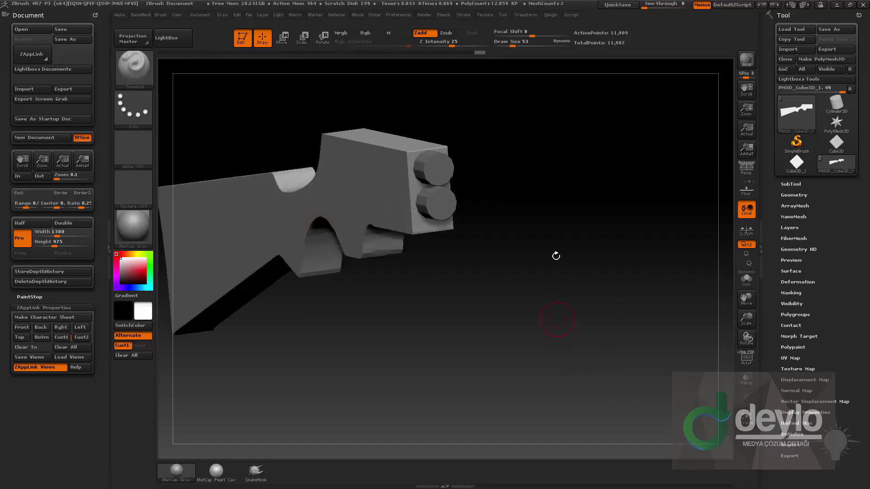
alt+drag(555, 255, 587, 379)
alt+click(450, 218)
drag(578, 278, 598, 255)
Step: Auto-group the two cylinders, isolate the upper one, and split the hidden lower one into a separate subtool
click(791, 185)
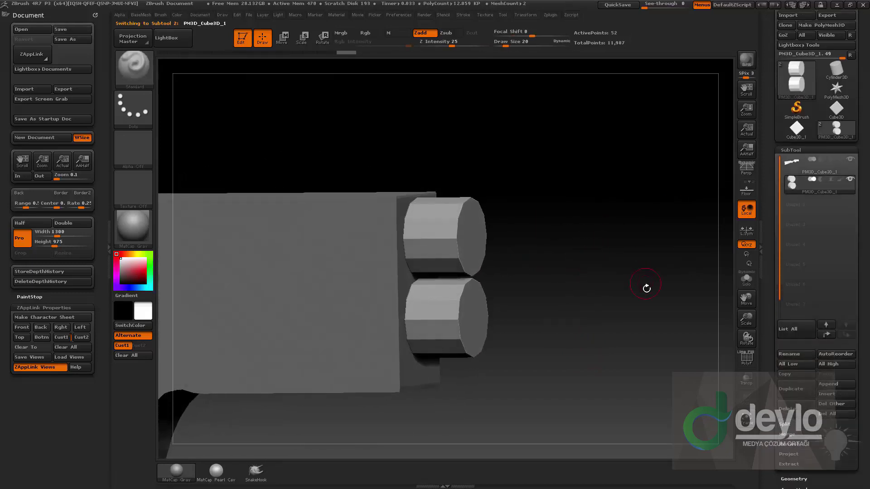
alt+drag(646, 288, 680, 272)
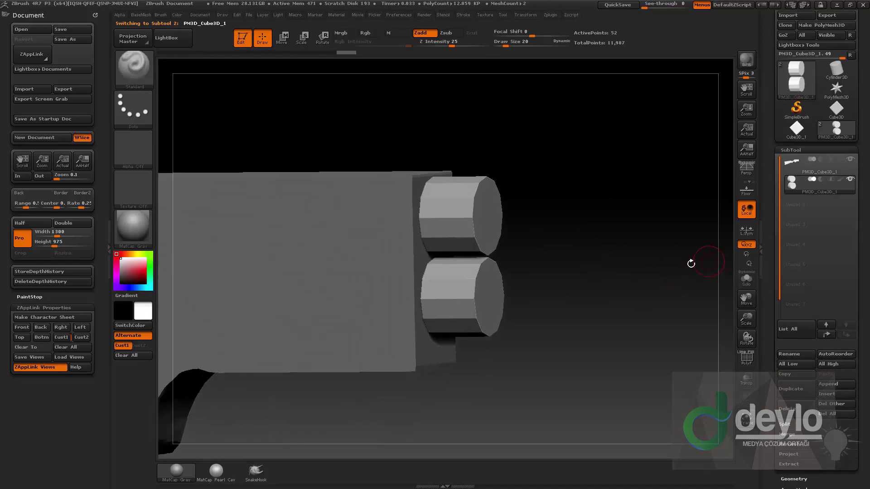
click(747, 359)
key(1)
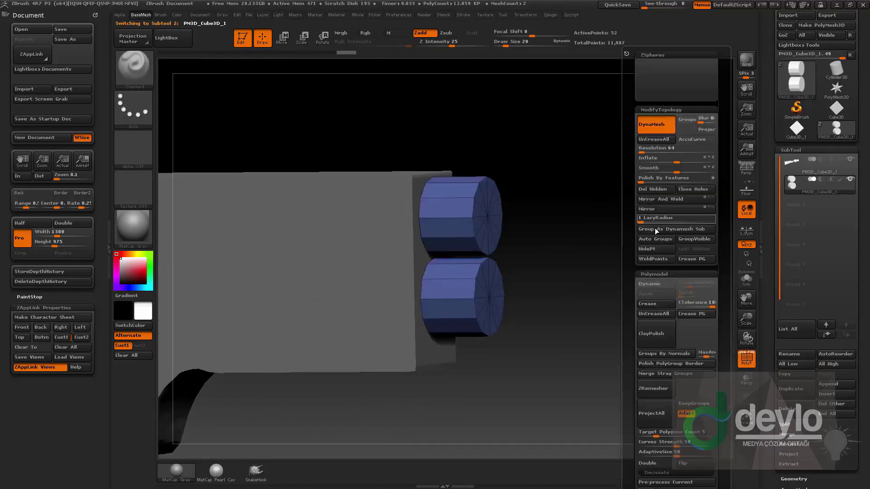
click(657, 237)
ctrl+shift+click(485, 228)
key(1)
click(664, 250)
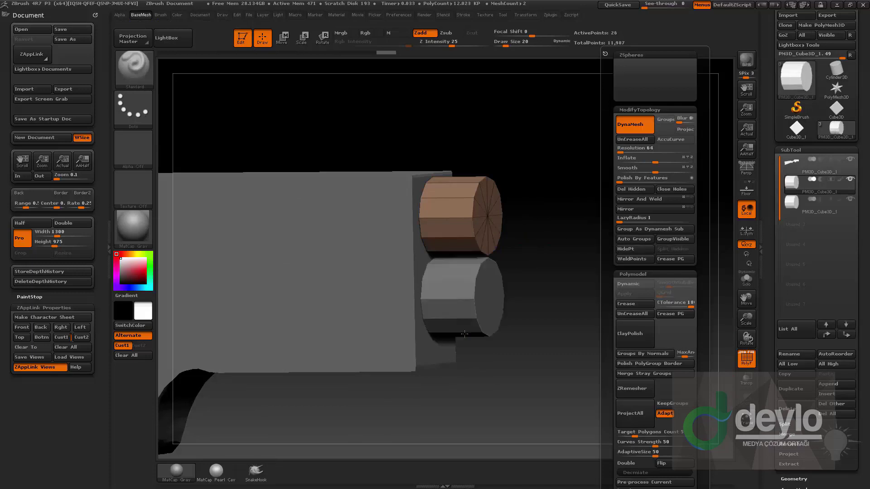
Step: Duplicate the upper cylinder subtool and make the copy active
drag(564, 206, 639, 204)
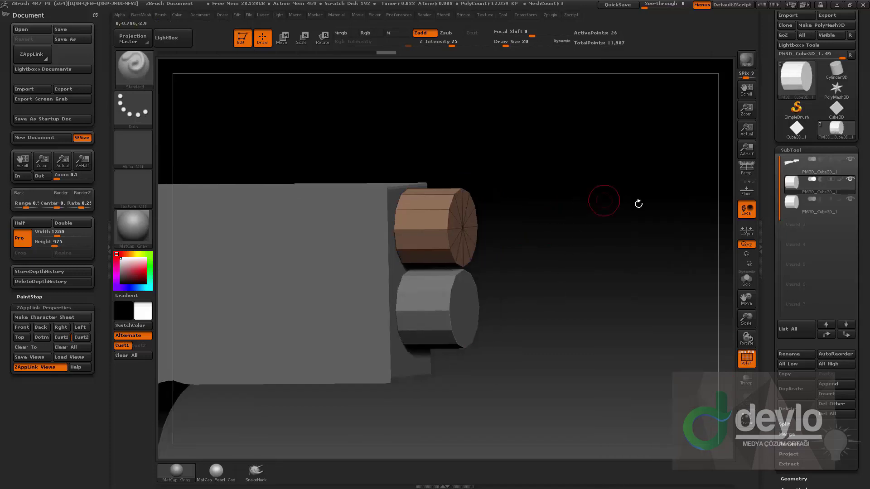
click(791, 389)
click(809, 206)
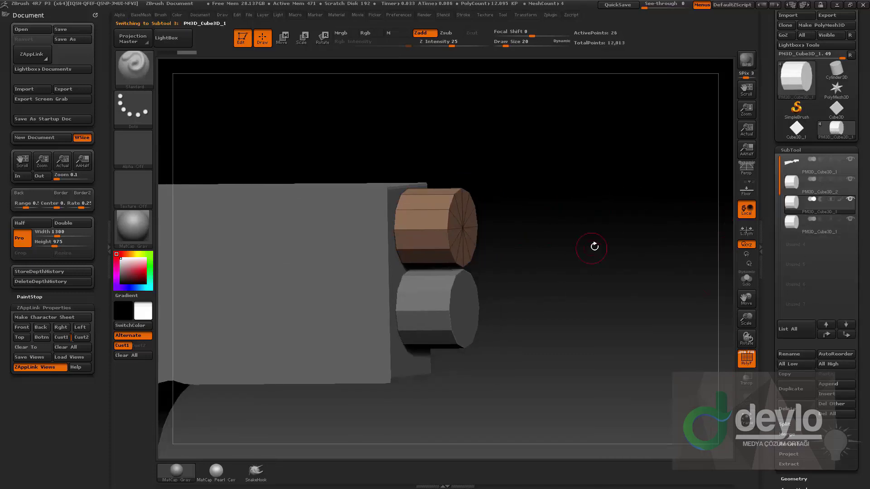
Step: QuickSave the project and reopen the newest QuickSave file without saving changes to the current project
click(617, 6)
key(comma)
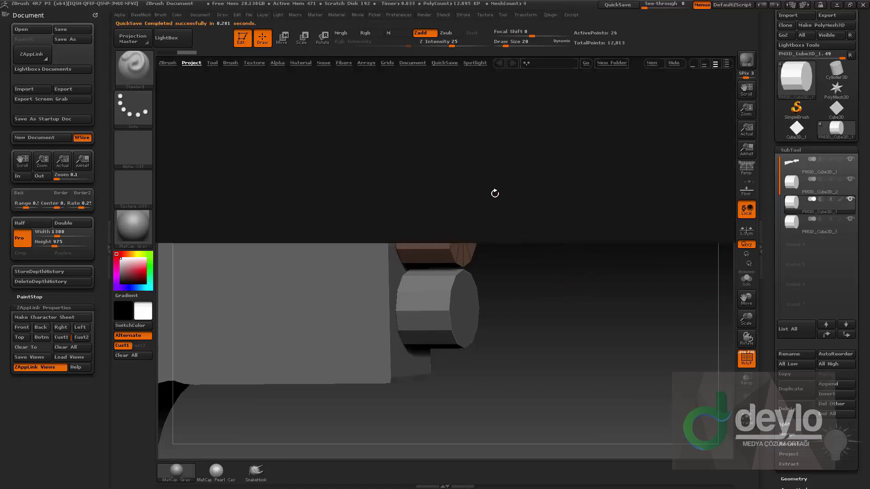
click(437, 63)
double_click(334, 155)
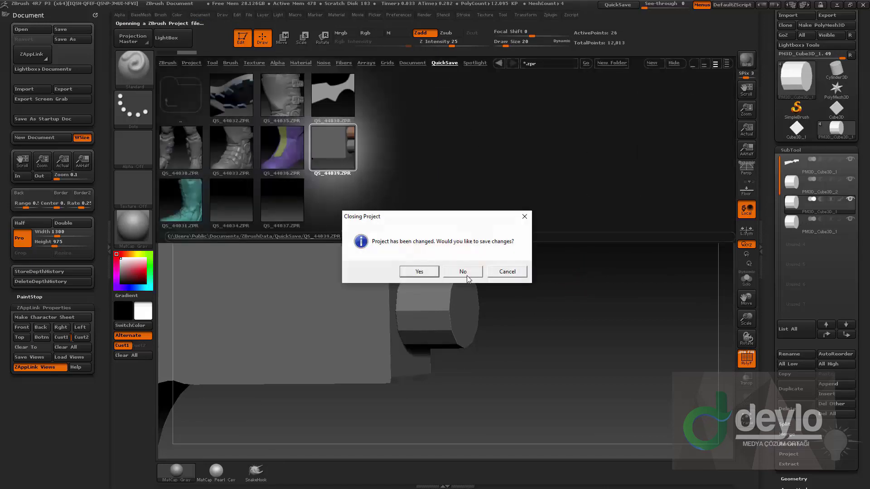
click(466, 274)
drag(567, 203, 543, 178)
alt+drag(584, 60, 428, 194)
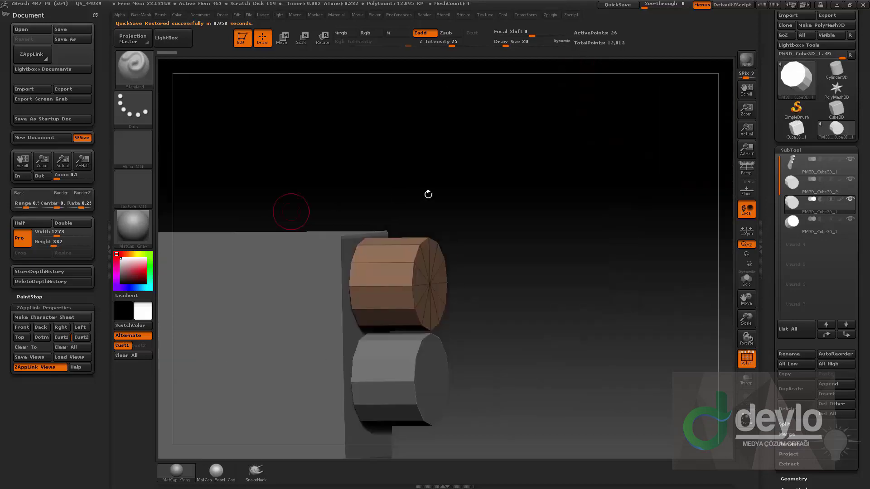
Step: Move the duplicated upper cylinder forward out of the receiver's cylinder and scale it slightly smaller
alt+drag(531, 241, 577, 164)
key(w)
click(477, 207)
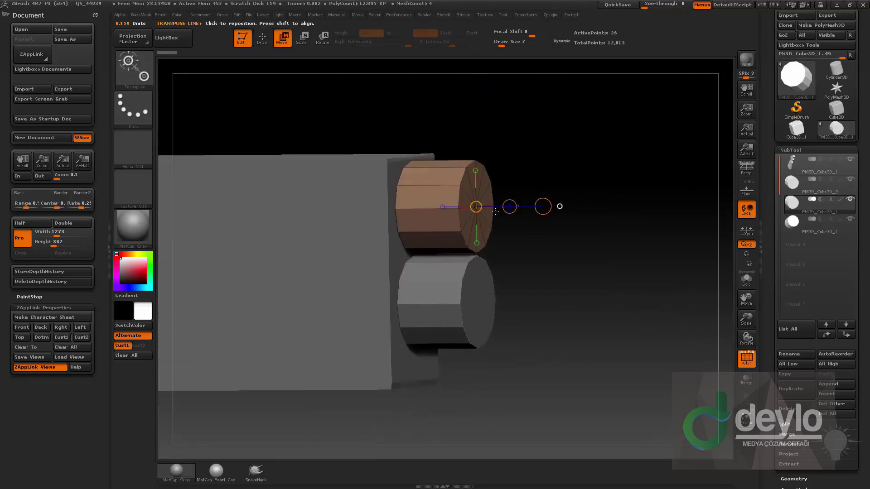
mouse_move(549, 208)
mouse_down()
mouse_move(626, 219)
mouse_move(557, 213)
mouse_move(581, 213)
mouse_up()
alt+drag(603, 175, 573, 190)
key(e)
mouse_move(509, 222)
mouse_down()
mouse_move(575, 222)
mouse_move(534, 222)
mouse_up()
key(w)
key(q)
shift+drag(599, 276, 575, 266)
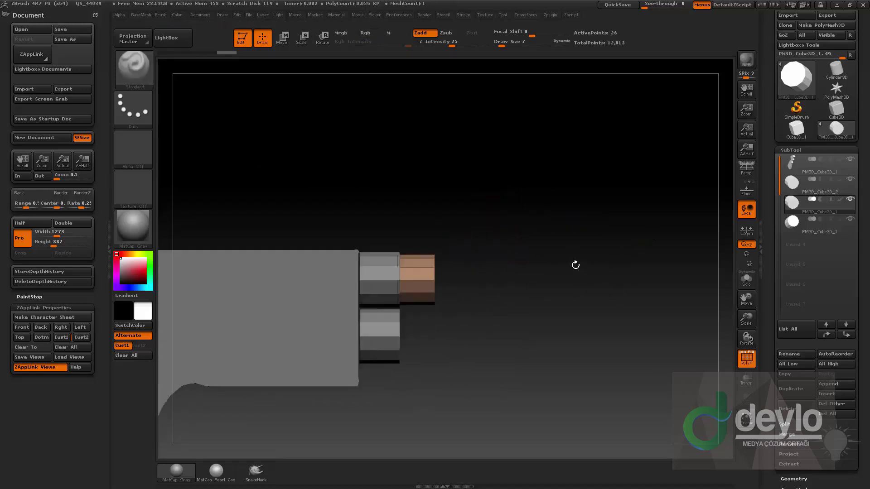
Step: Show the Spotlight reference and stretch the front upper cylinder along the gun's axis to the reference barrel's muzzle
alt+drag(607, 341, 541, 313)
key(w)
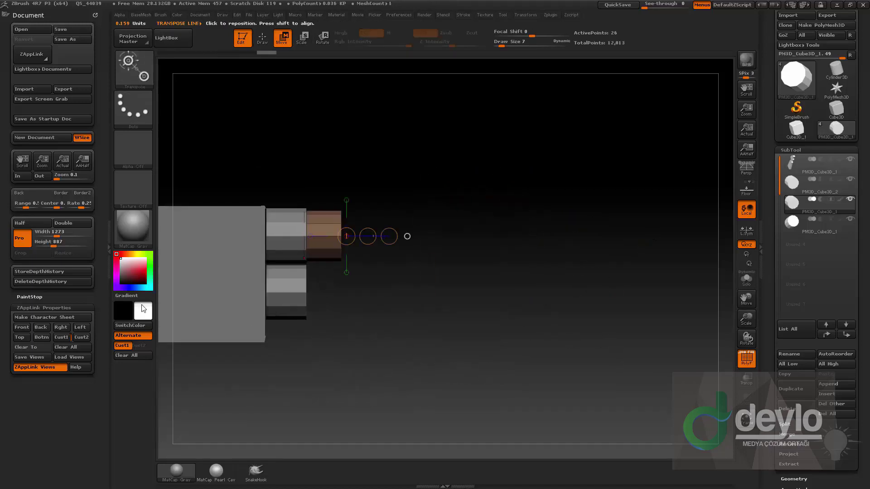
click(61, 328)
key(shift+z)
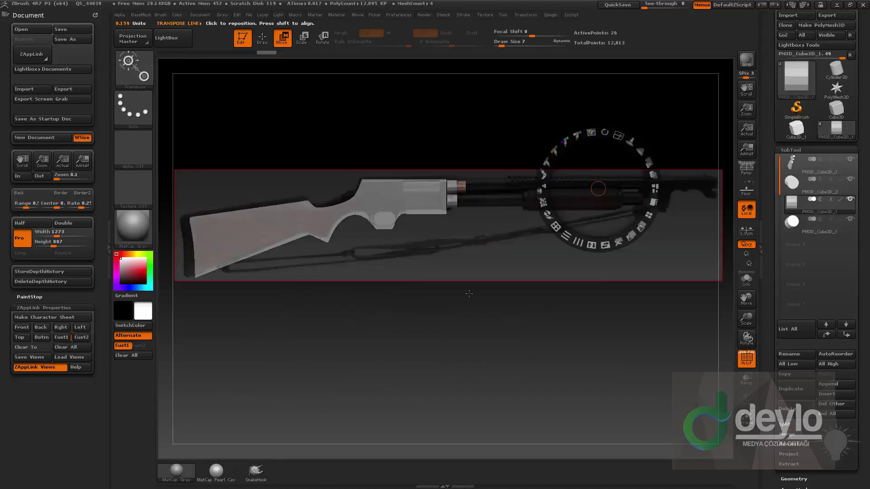
key(z)
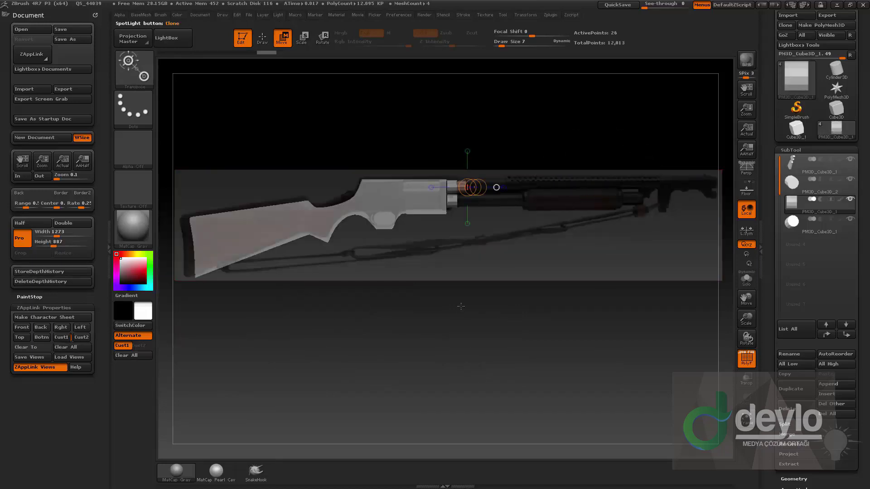
shift+drag(426, 193, 568, 194)
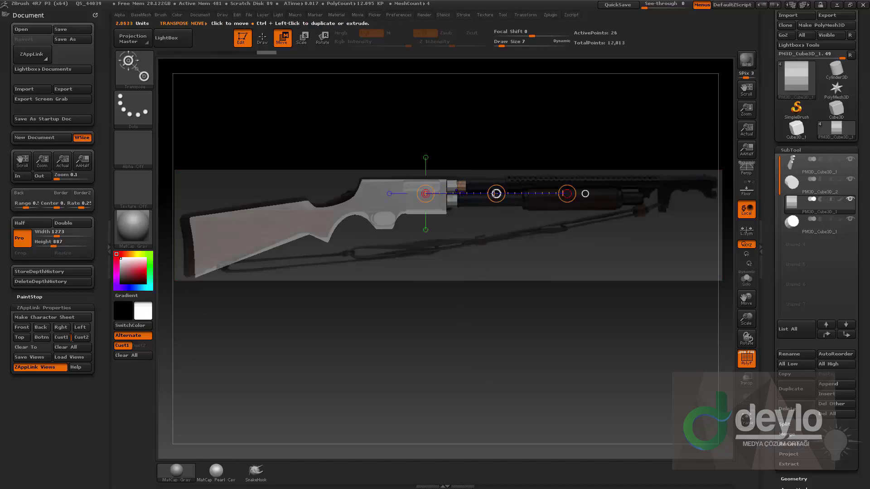
shift+drag(496, 194, 713, 231)
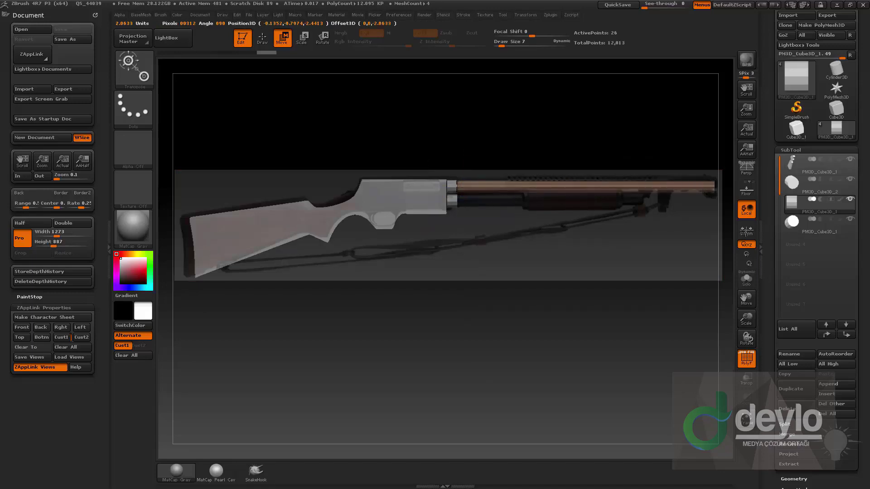
key(q)
key(w)
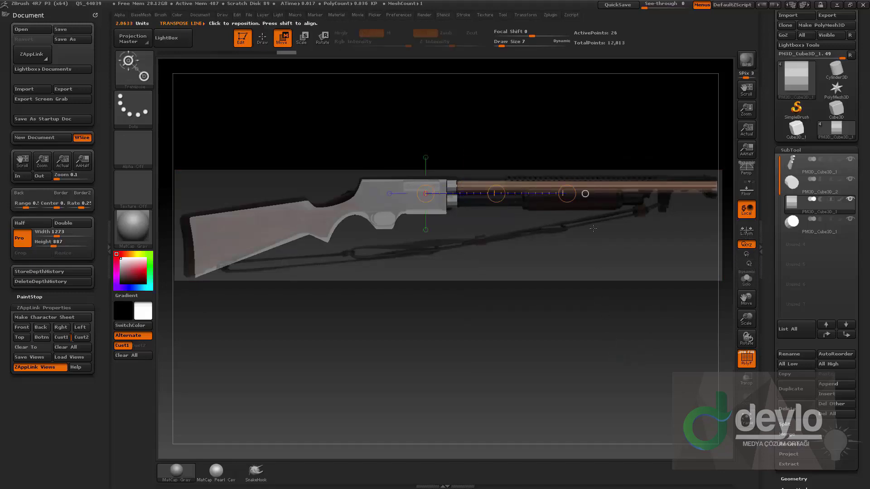
Step: Duplicate the barrel cylinder straight down with the Move transpose line, placing the copy over the reference's magazine tube
shift+drag(613, 187, 613, 284)
ctrl+shift+drag(614, 237, 614, 243)
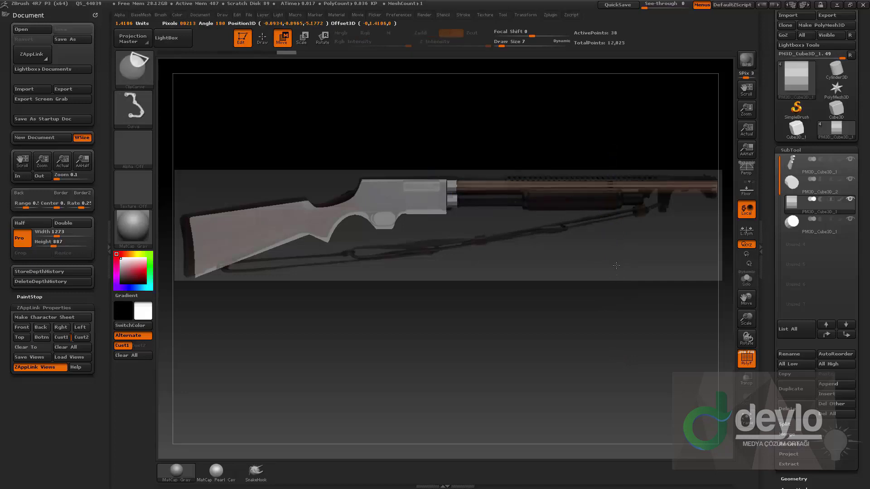
key(ctrl+z)
key(ctrl+z)
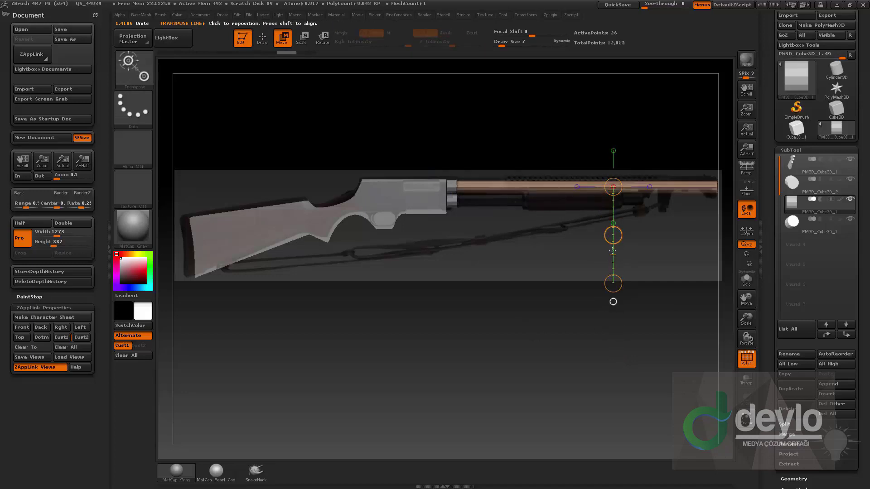
ctrl+drag(613, 235, 613, 249)
key(q)
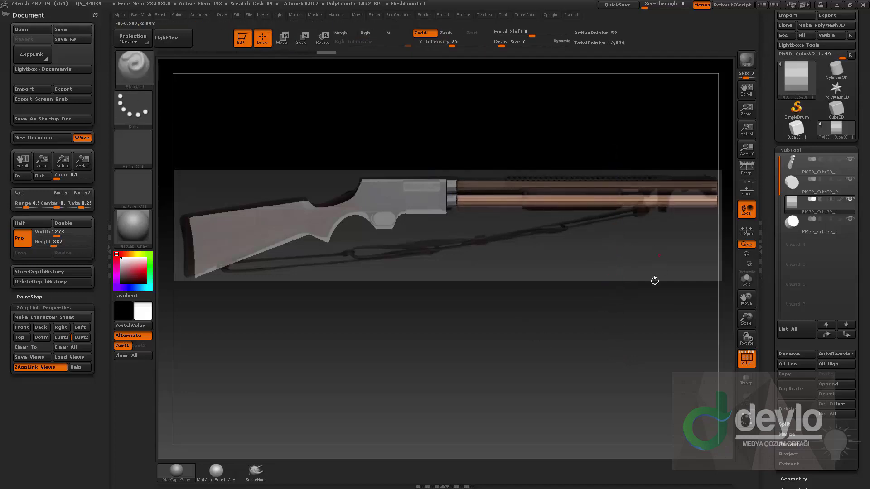
Step: Hide the lower tube and split it from the barrel into a separate subtool
drag(556, 345, 536, 348)
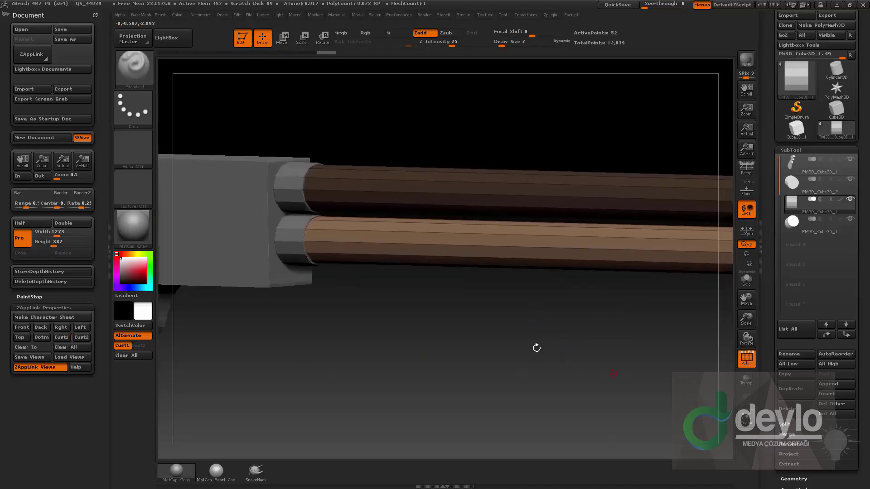
key(w)
drag(401, 281, 486, 351)
key(space)
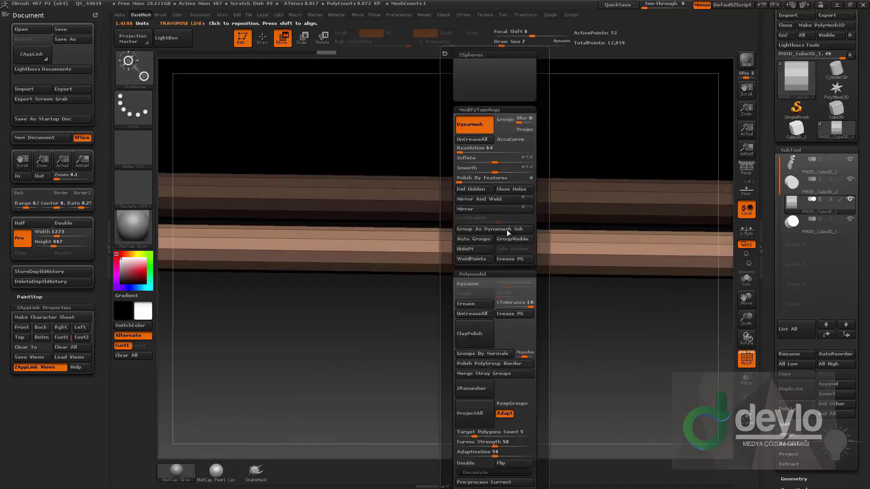
click(474, 250)
click(511, 249)
key(q)
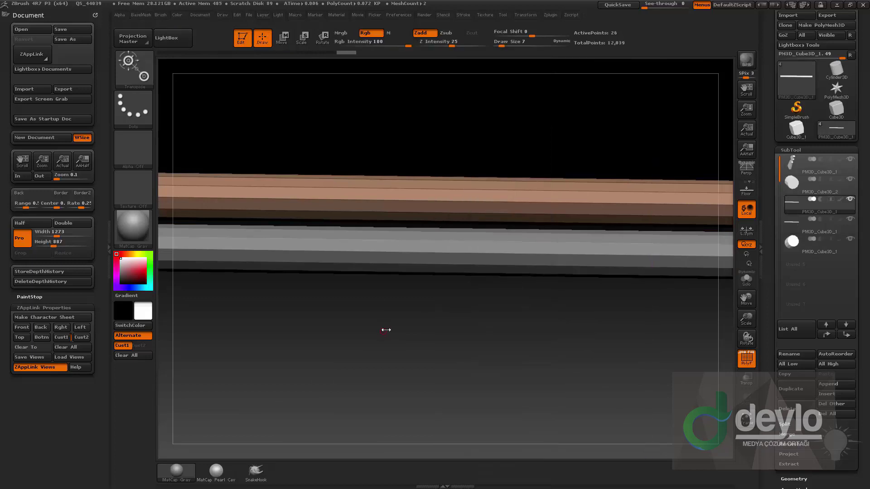
Step: Realign the model with the Spotlight reference, then duplicate the lower tube subtool and make the copy active
alt+drag(404, 341, 351, 319)
shift+drag(464, 354, 336, 355)
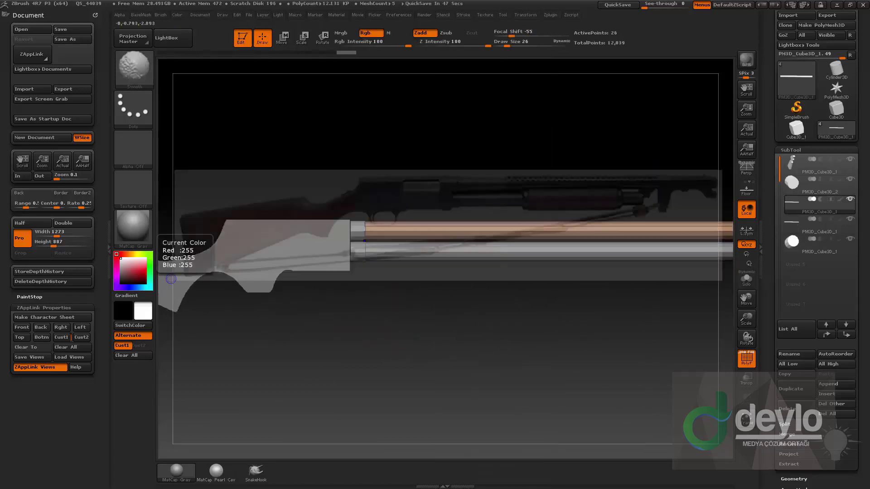
alt+drag(407, 309, 418, 303)
click(61, 338)
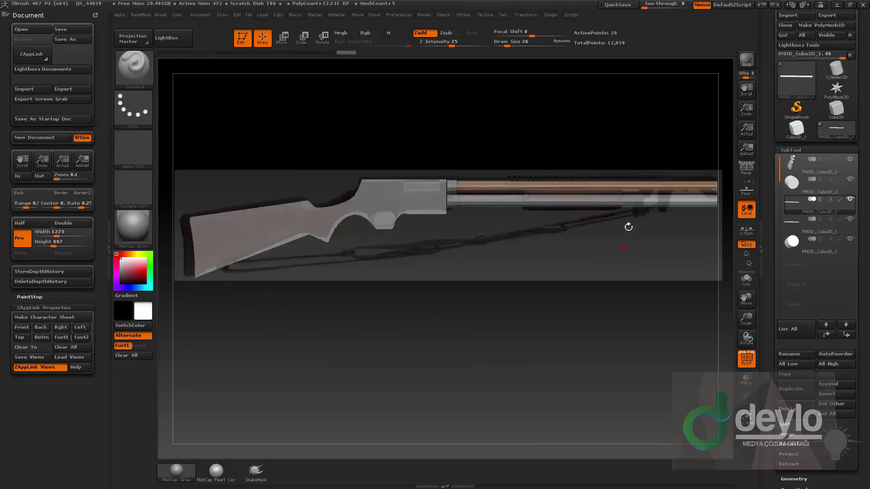
alt+click(655, 203)
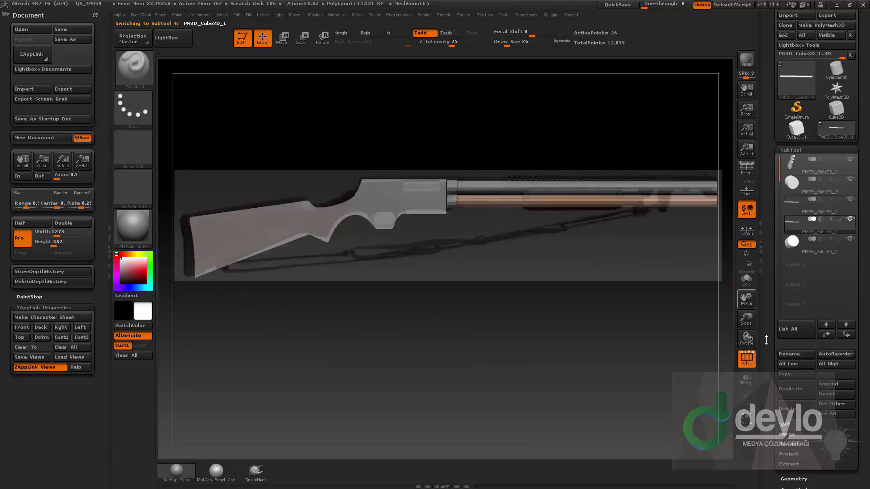
click(801, 388)
click(815, 252)
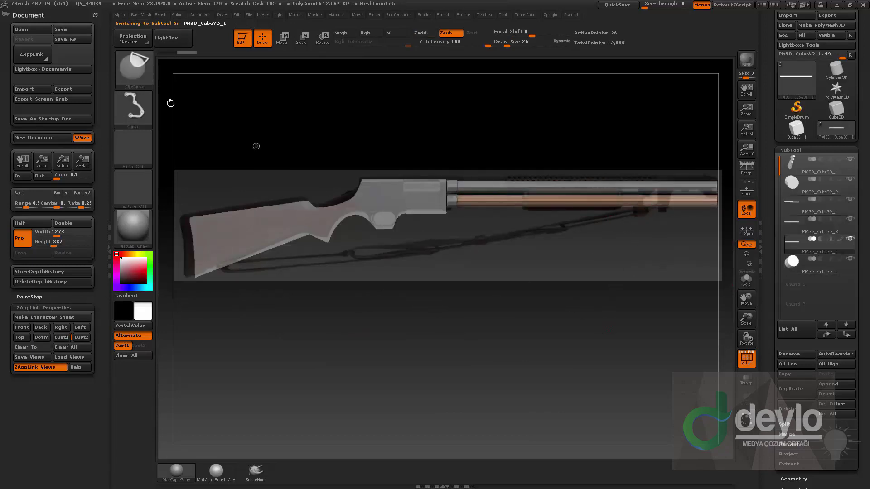
Step: Slice the copied tube with SliceCurve at both ends of the reference's pump grip
ctrl+shift+click(138, 76)
click(139, 72)
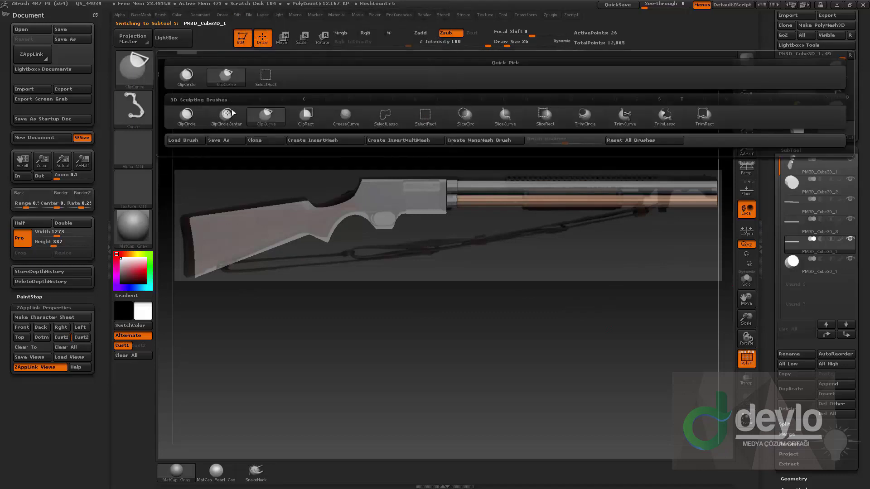
click(504, 116)
mouse_move(553, 252)
mouse_down()
mouse_move(554, 427)
mouse_move(526, 311)
mouse_move(557, 318)
mouse_move(528, 321)
mouse_up()
drag(605, 216, 629, 398)
key(ctrl+shift)
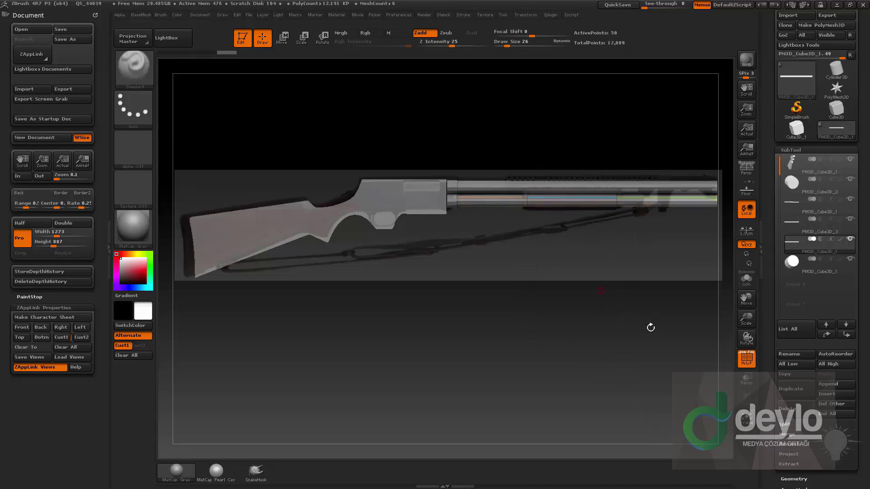
Step: Solo the sliced tube, isolate its middle segment with SelectRect, and delete the hidden outer segments
click(746, 279)
key(ctrl+shift)
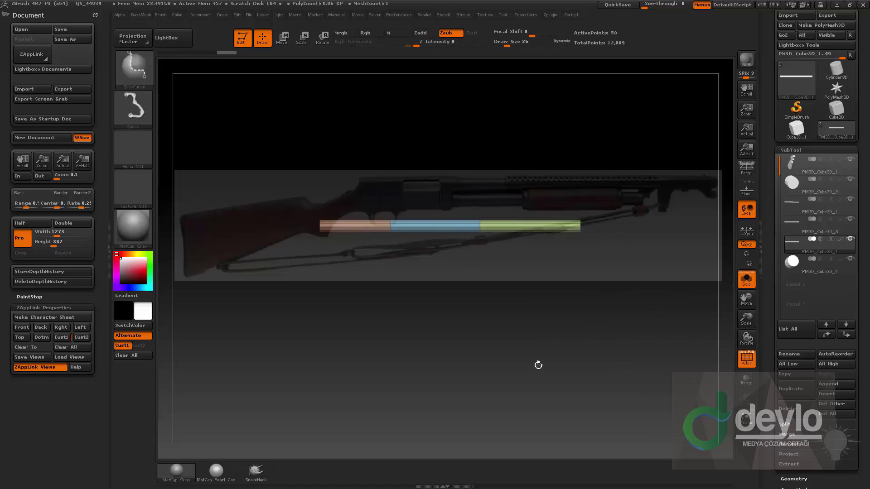
ctrl+shift+click(153, 83)
ctrl+shift+click(263, 79)
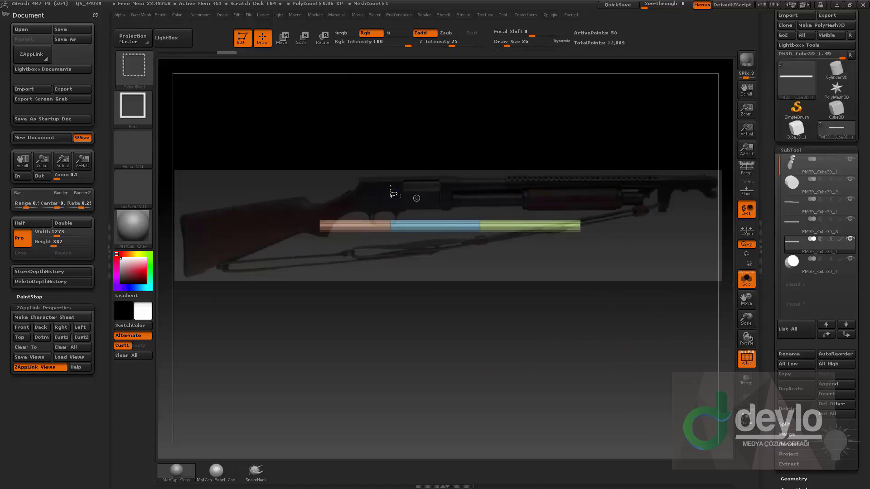
mouse_move(364, 171)
ctrl+shift+mouse_down()
mouse_move(480, 331)
mouse_move(513, 348)
ctrl+shift+mouse_up()
key(b)
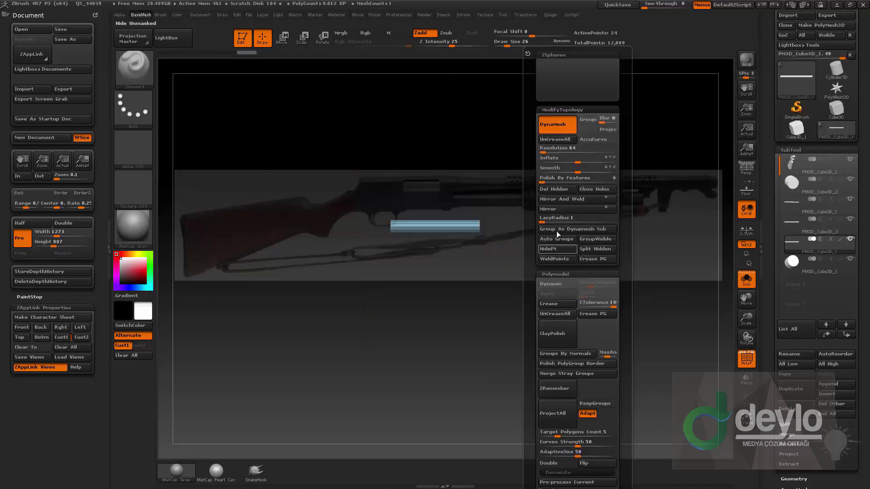
click(555, 190)
Step: Hide the reference and cap both open ends of the middle segment with ZModeler's Close Convex Hole edge action
drag(477, 314, 459, 339)
key(shift+z)
alt+drag(508, 286, 401, 232)
key(b)
key(z)
key(m)
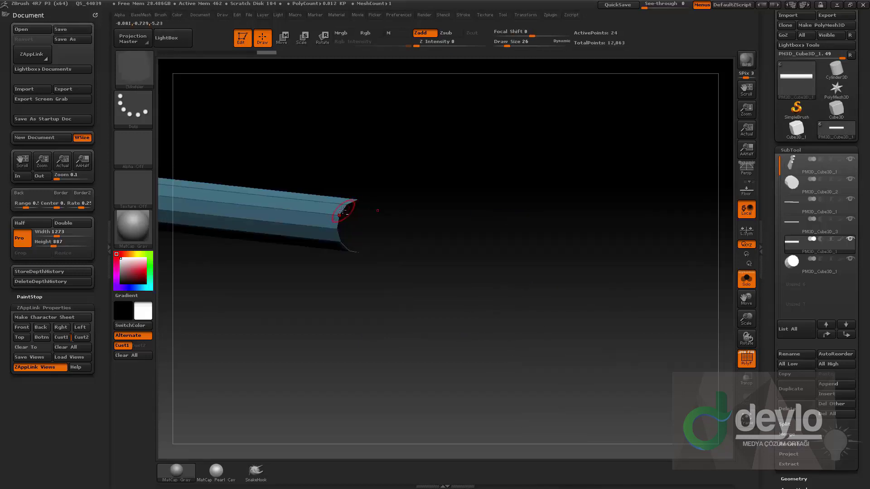
key(space)
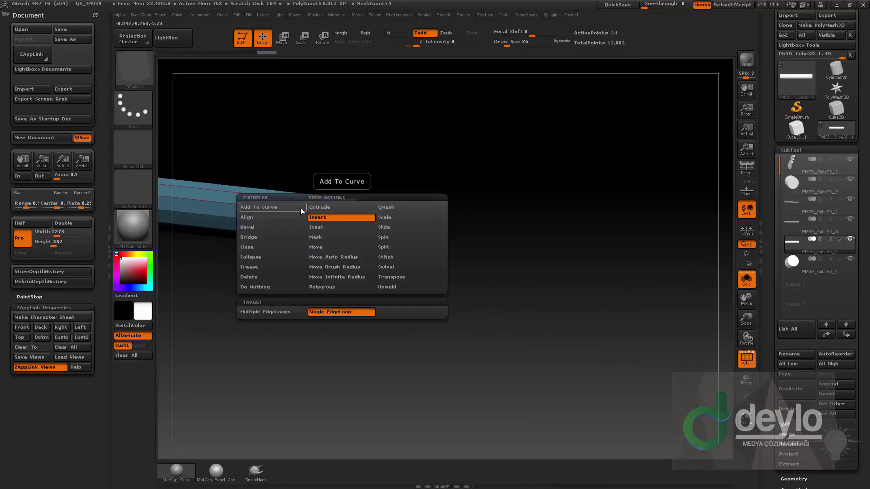
click(254, 249)
click(327, 313)
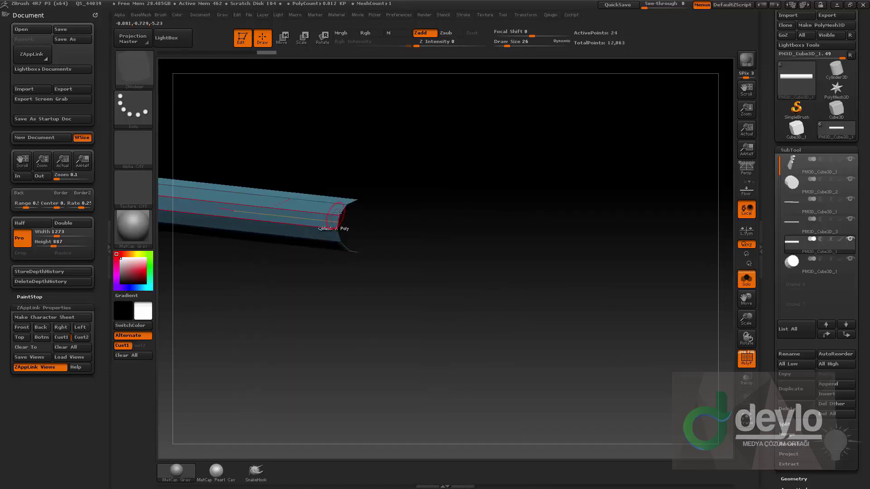
click(346, 219)
drag(349, 212, 356, 214)
drag(331, 154, 321, 129)
alt+drag(321, 129, 482, 177)
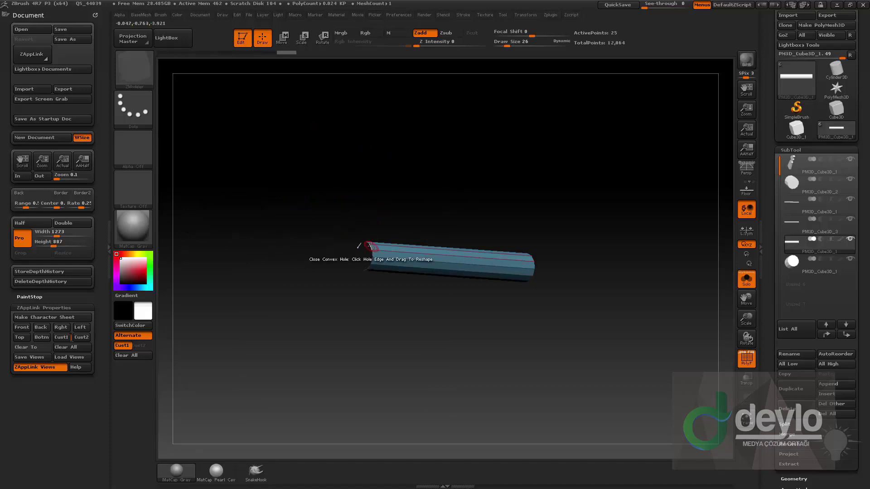
click(372, 246)
Step: Apply Groups By Normals to the capped segment and show the other subtools again with the polyframe off
key(b)
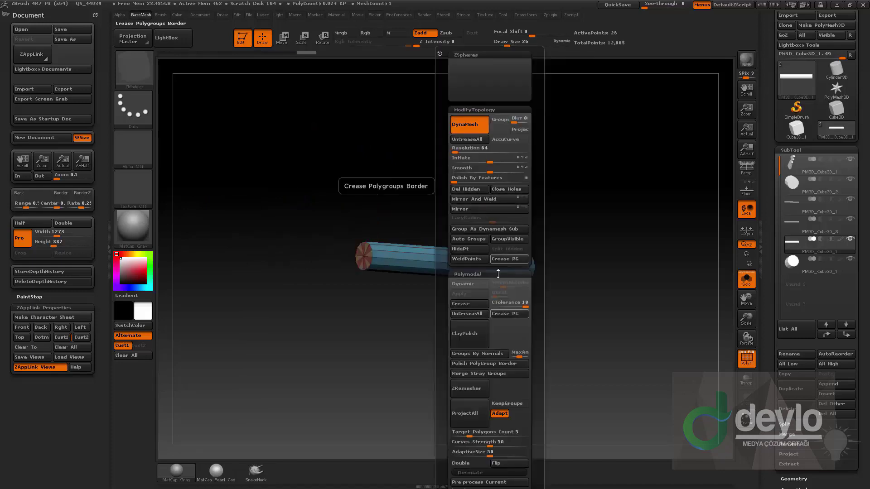
click(490, 353)
click(742, 282)
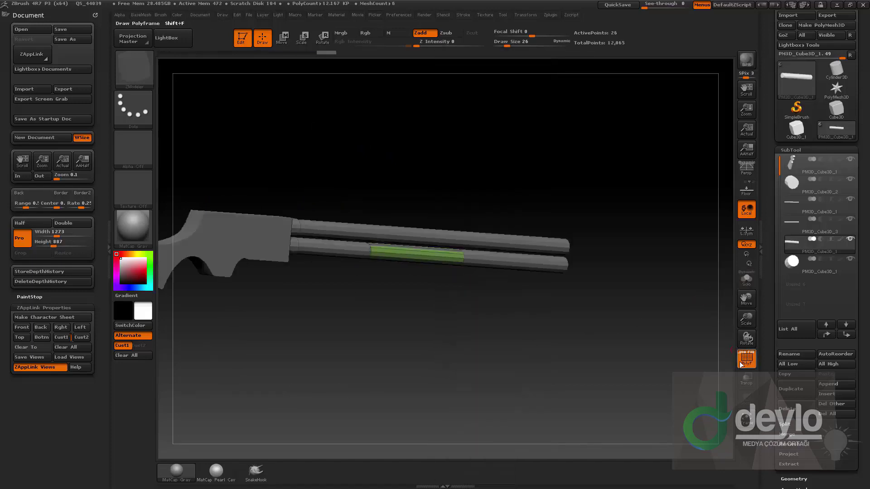
click(746, 360)
shift+drag(607, 377, 552, 383)
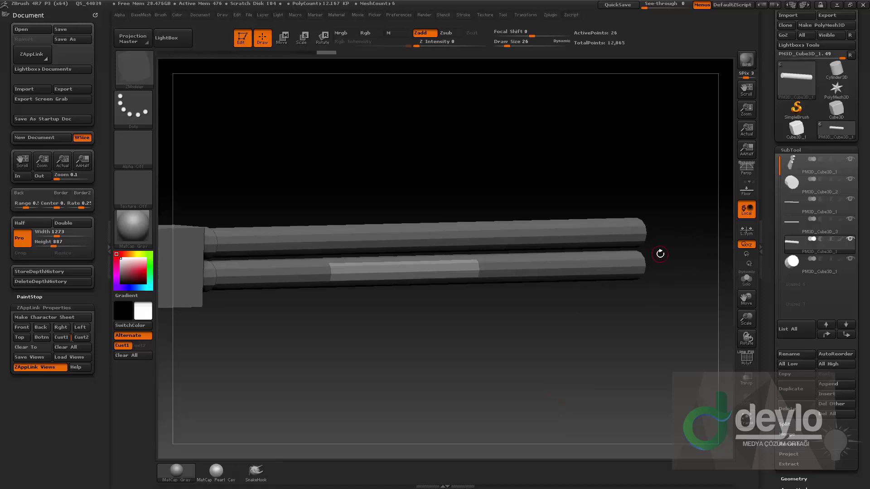
Step: Inflate the middle segment around the magazine tube to match the thickness of the reference's pump grip
key(b)
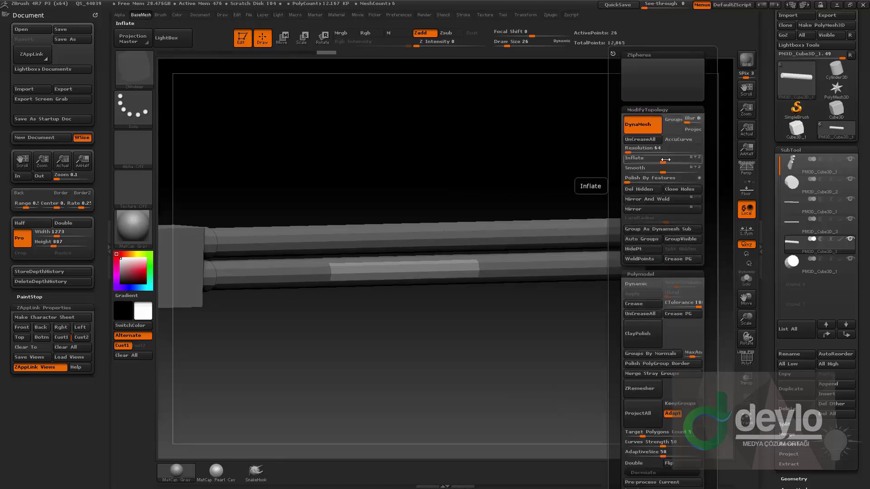
drag(665, 160, 679, 162)
drag(483, 361, 376, 374)
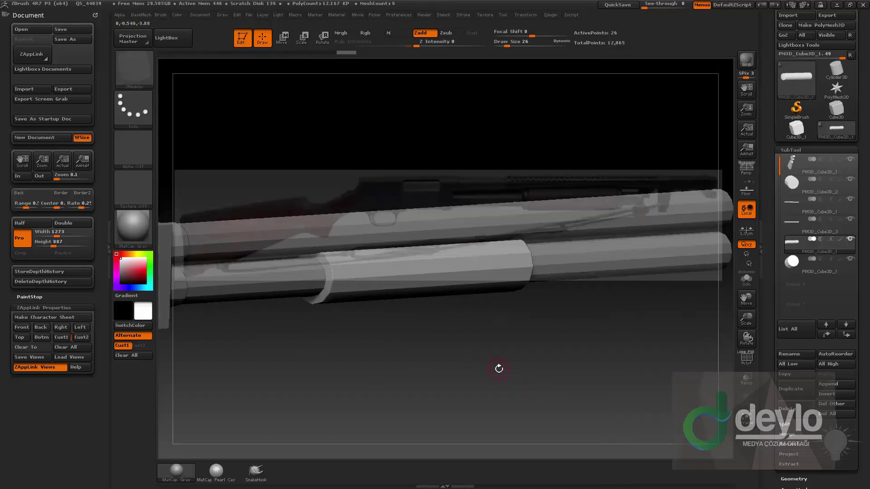
click(58, 339)
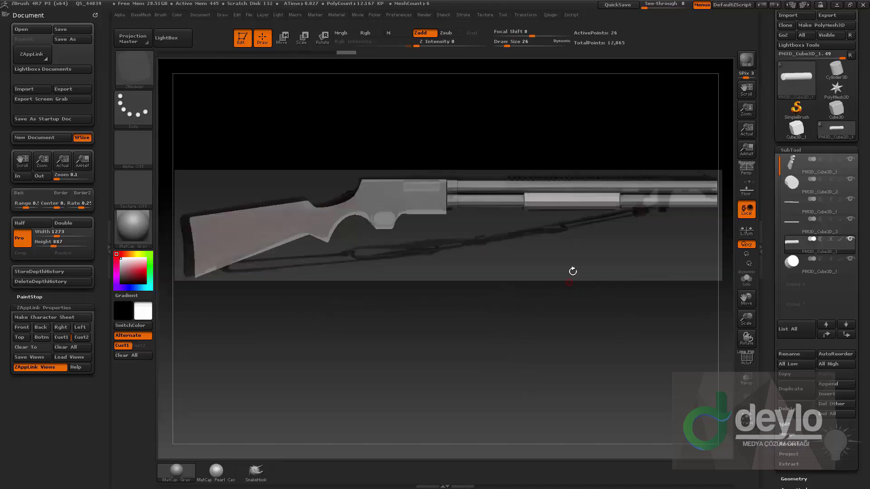
key(space)
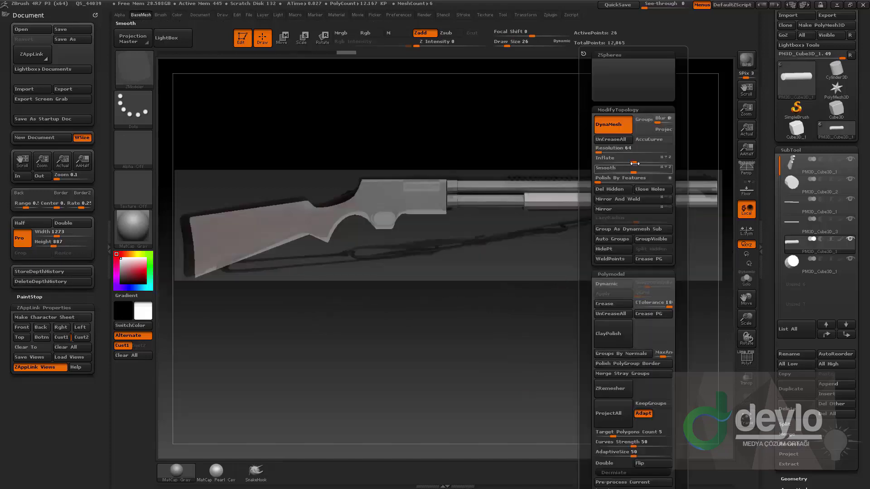
drag(635, 163, 640, 163)
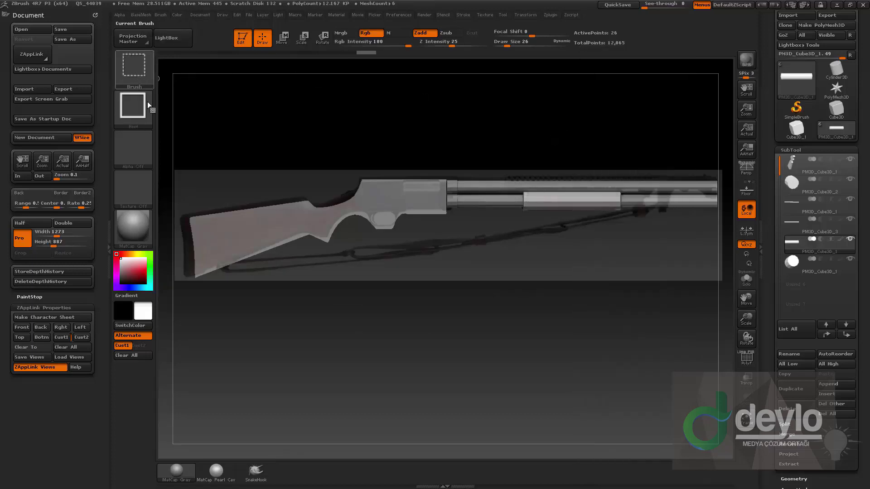
Step: Trim both ends of the pump grip straight with ClipCurve to match the grip's length in the reference
ctrl+shift+click(153, 75)
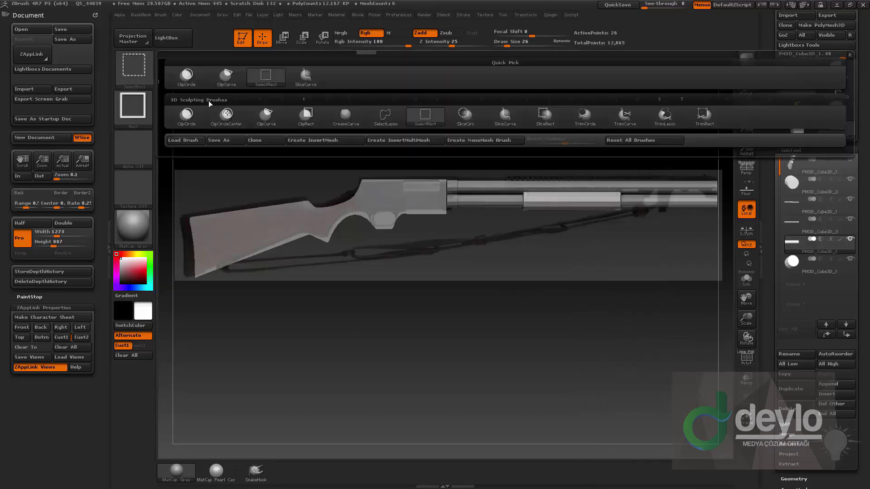
ctrl+shift+click(266, 116)
ctrl+shift+drag(616, 117, 614, 401)
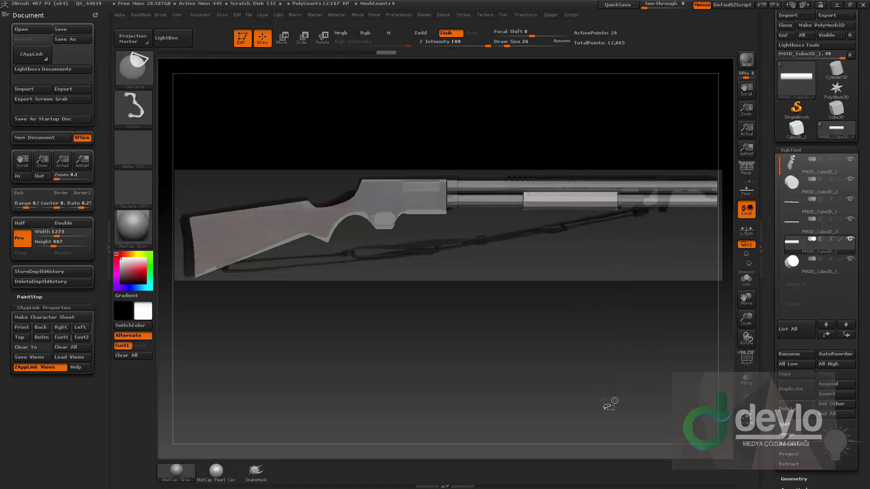
mouse_move(544, 413)
ctrl+shift+mouse_down()
mouse_move(544, 61)
mouse_move(529, 71)
ctrl+shift+mouse_up()
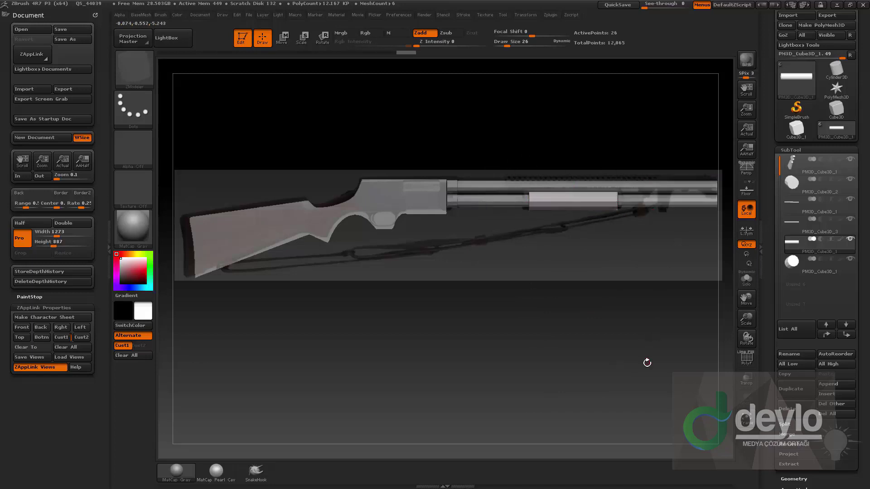
drag(475, 338, 500, 347)
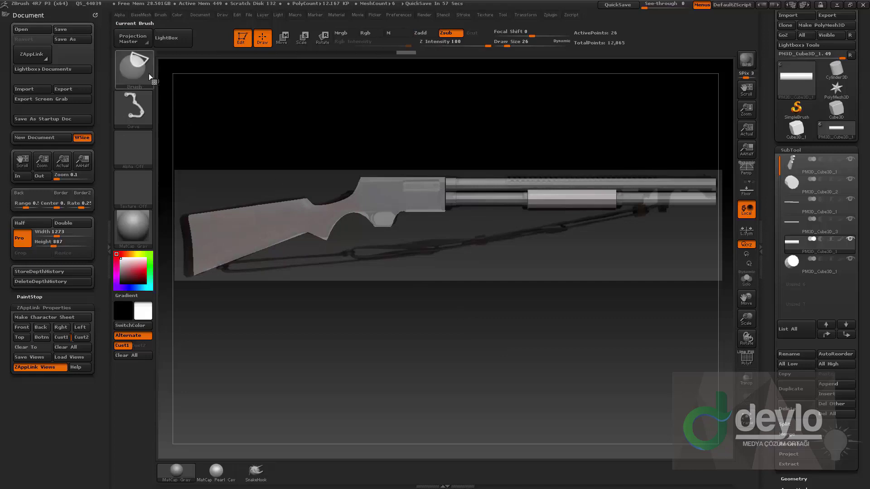
Step: Select the stock and receiver subtool and clip away its trigger guard bulge along the receiver's underside with ClipCurve
mouse_move(452, 216)
ctrl+shift+mouse_down()
mouse_move(364, 219)
mouse_move(366, 212)
ctrl+shift+mouse_up()
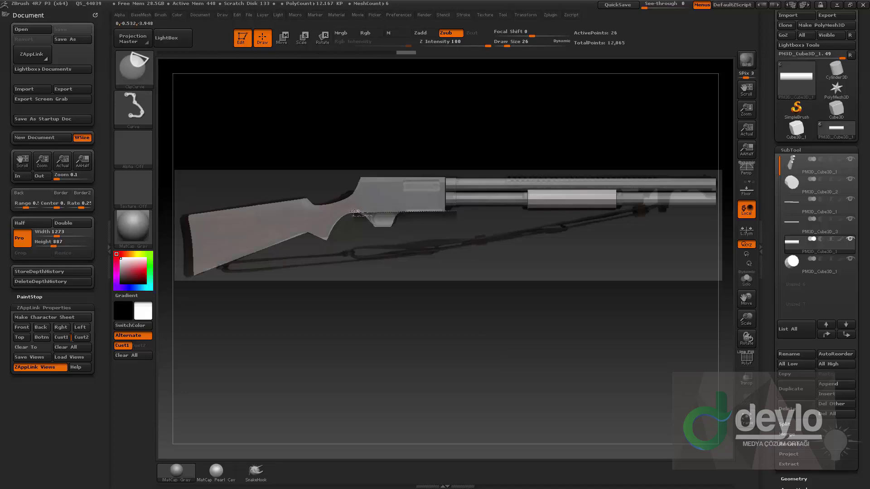
ctrl+shift+drag(340, 219, 344, 222)
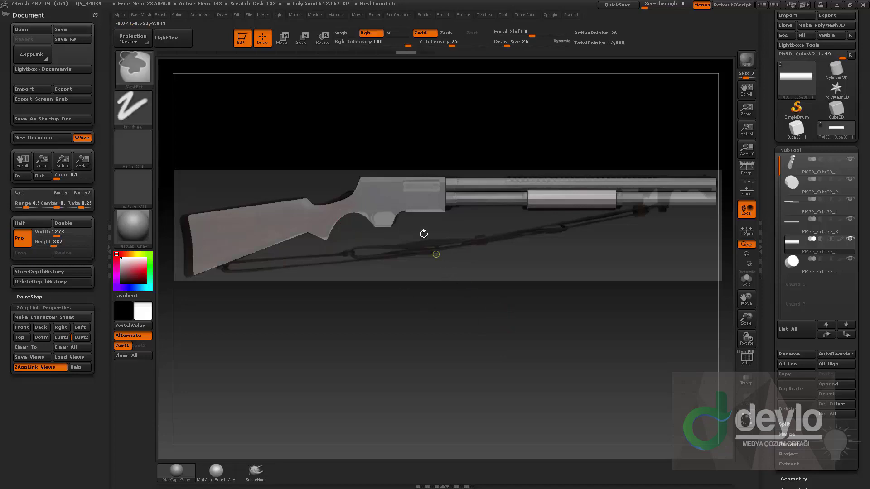
alt+click(388, 206)
mouse_move(459, 216)
ctrl+shift+mouse_down()
mouse_move(390, 213)
mouse_move(397, 209)
ctrl+shift+mouse_up()
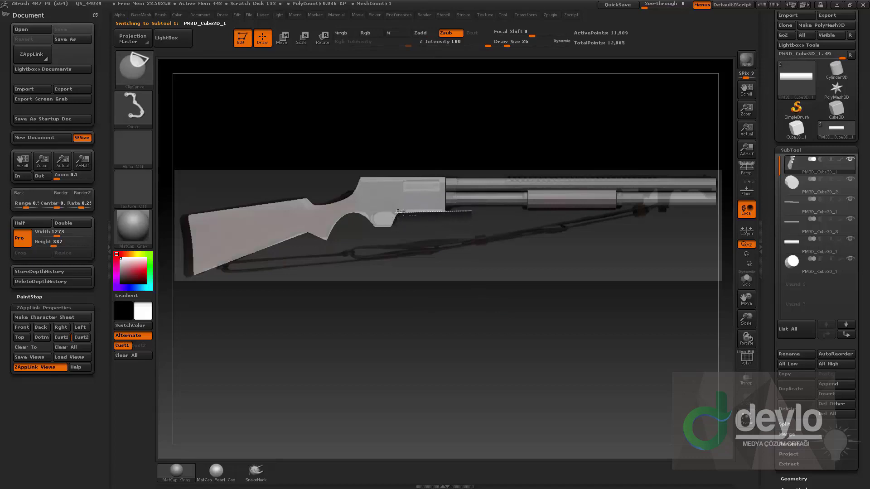
ctrl+shift+drag(357, 211, 357, 211)
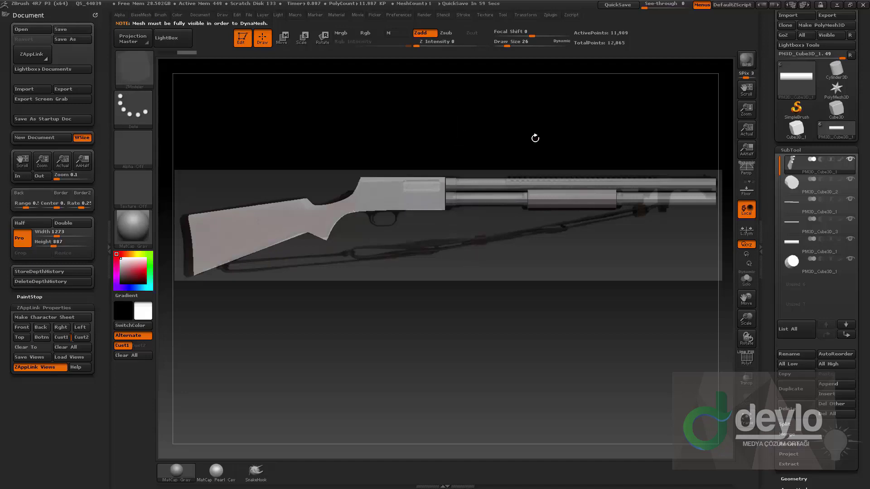
alt+drag(510, 114, 508, 114)
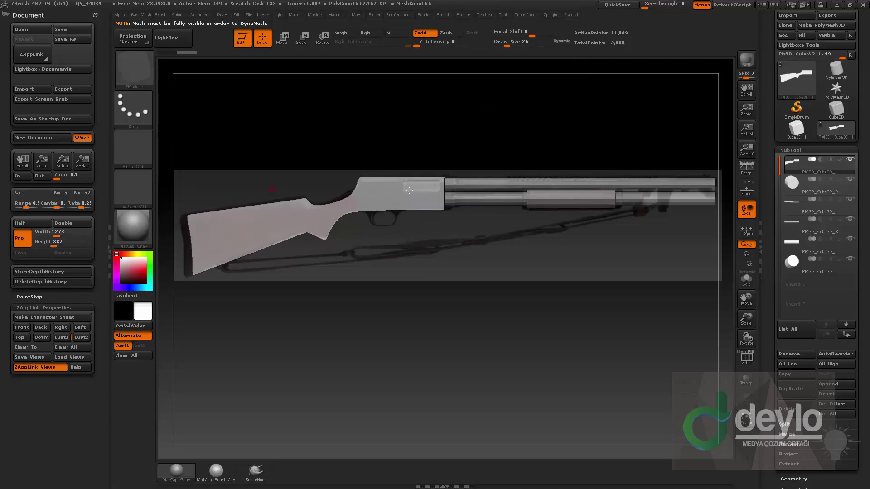
drag(618, 132, 536, 161)
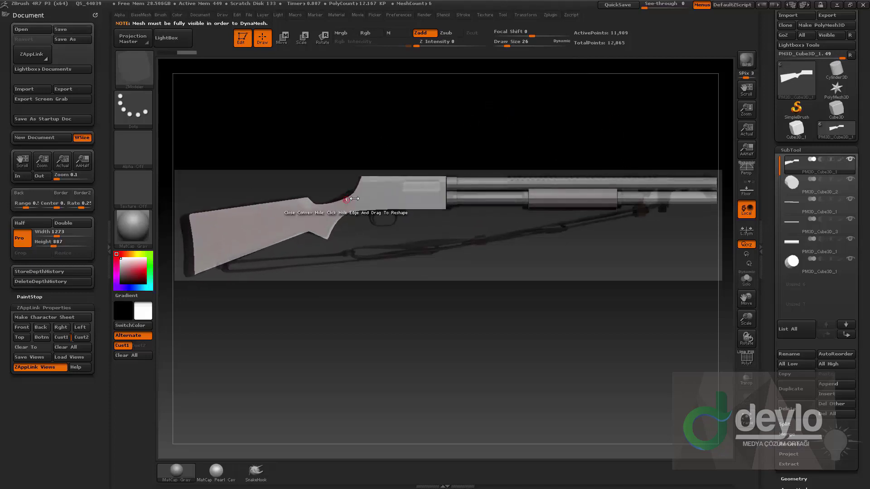
Step: Reshape the stock's wrist and butt end with the Move brush to follow the reference silhouette
key(b)
key(m)
key(v)
drag(350, 191, 344, 197)
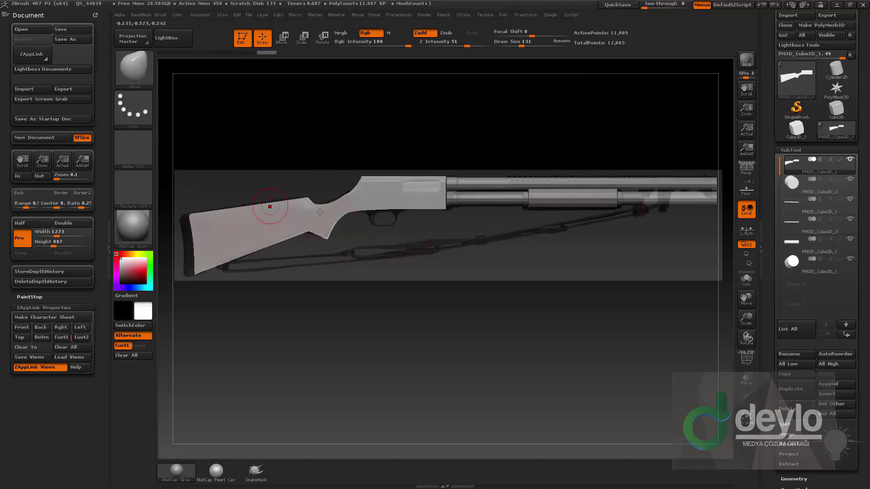
key(s)
mouse_move(202, 240)
mouse_down()
mouse_move(217, 241)
mouse_move(183, 219)
mouse_move(194, 276)
mouse_up()
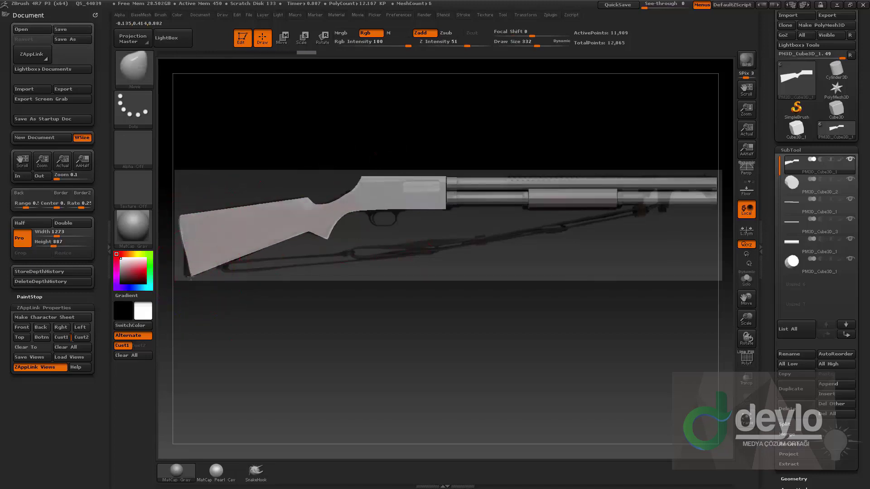
drag(186, 246, 189, 264)
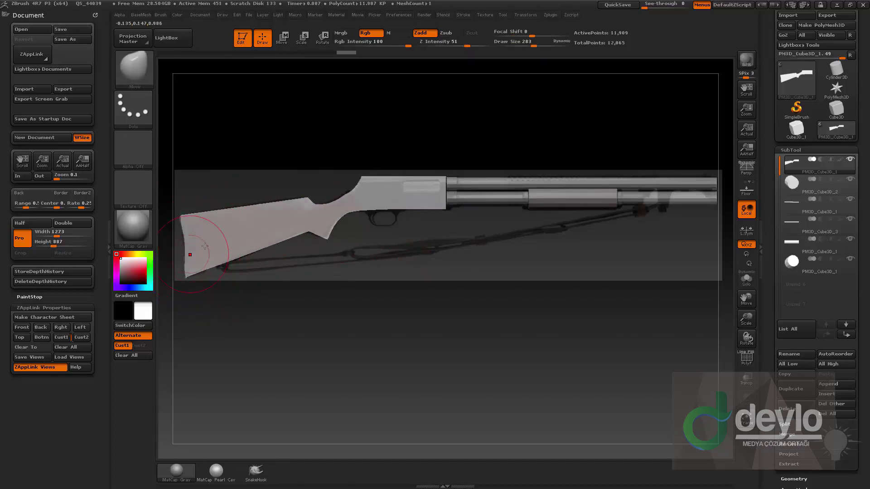
Step: Switch to the Standard brush, solo the stock and receiver subtool, and frame the receiver's upper rear edge in an angled view
key(b)
key(s)
key(t)
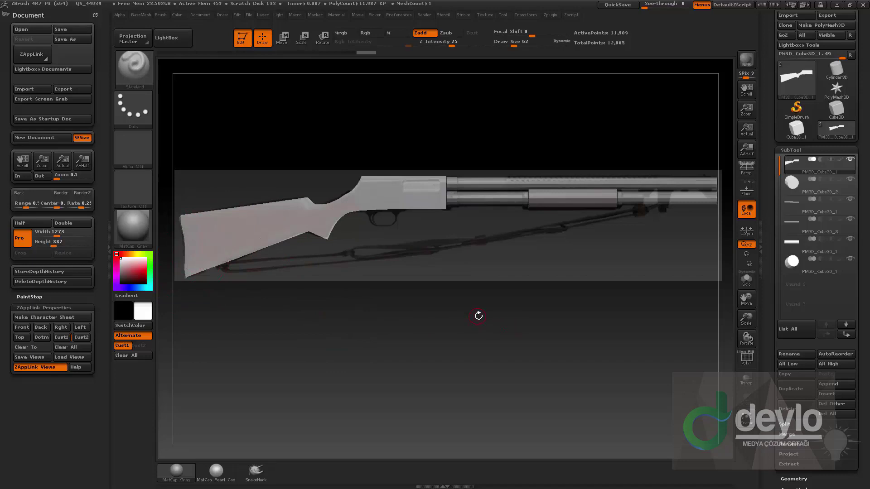
drag(481, 317, 689, 351)
click(746, 287)
alt+drag(488, 166, 457, 226)
key(s)
click(454, 228)
alt+drag(459, 189, 470, 239)
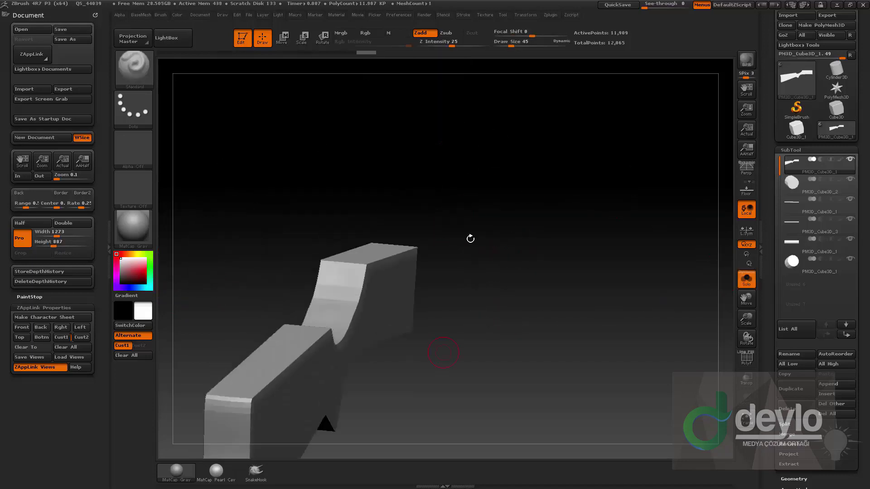
ctrl+drag(557, 200, 543, 257)
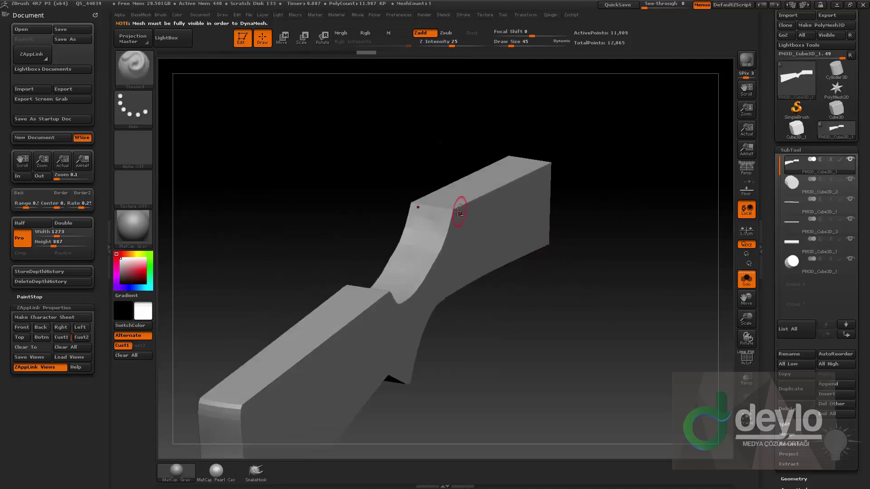
Step: Try smoothing the receiver's upper rear edge with a larger brush, and undo the stroke
key(s)
click(461, 213)
click(398, 14)
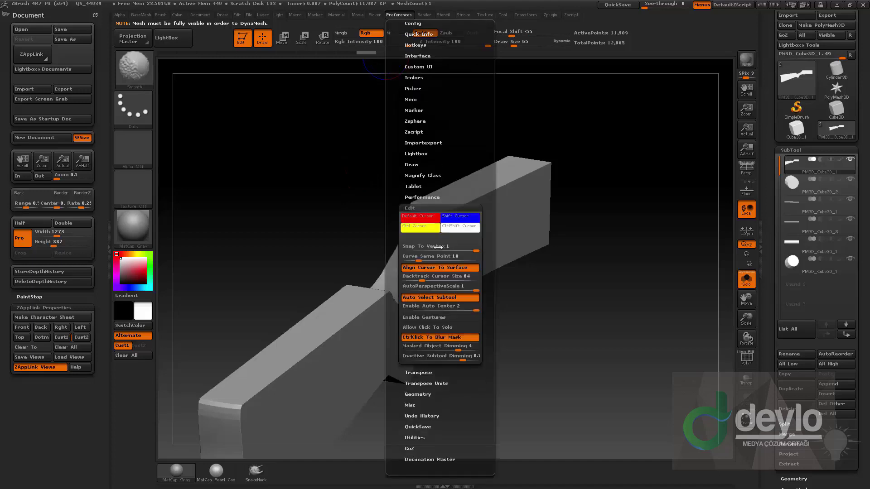
shift+drag(456, 211, 421, 208)
key(ctrl+z)
Step: Remesh the soloed stock and receiver with DynaMesh at resolution 128
key(b)
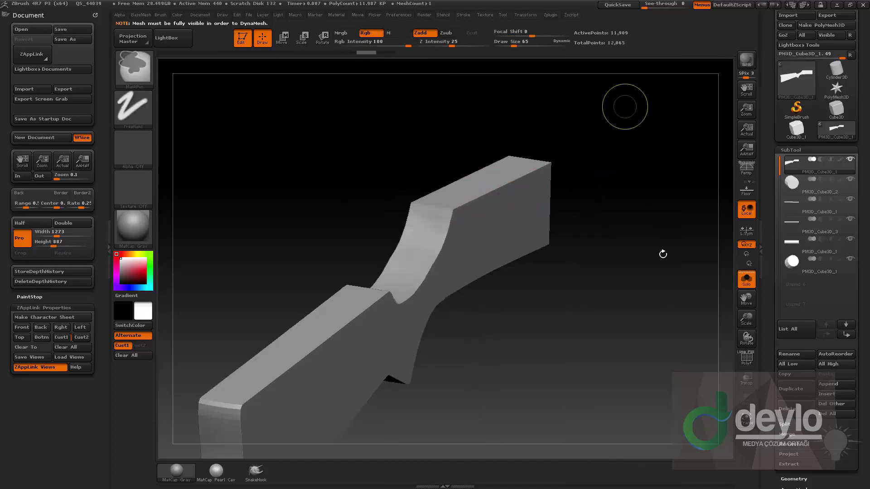
key(b)
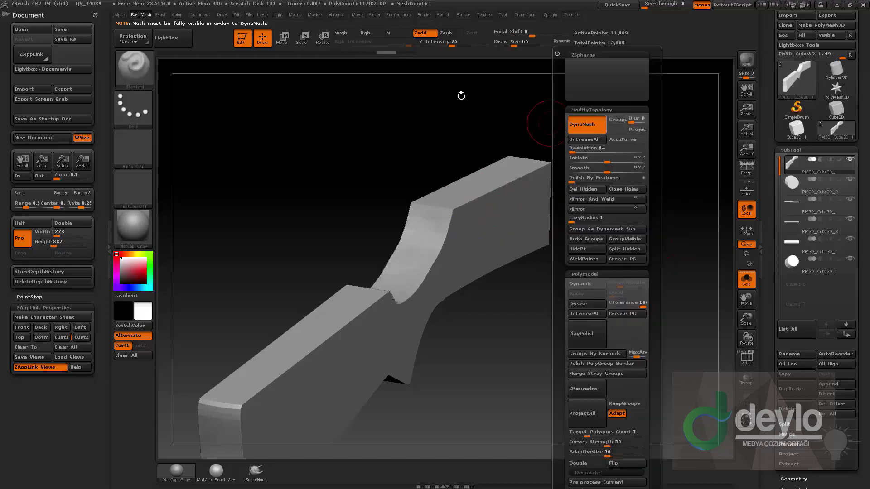
key(b)
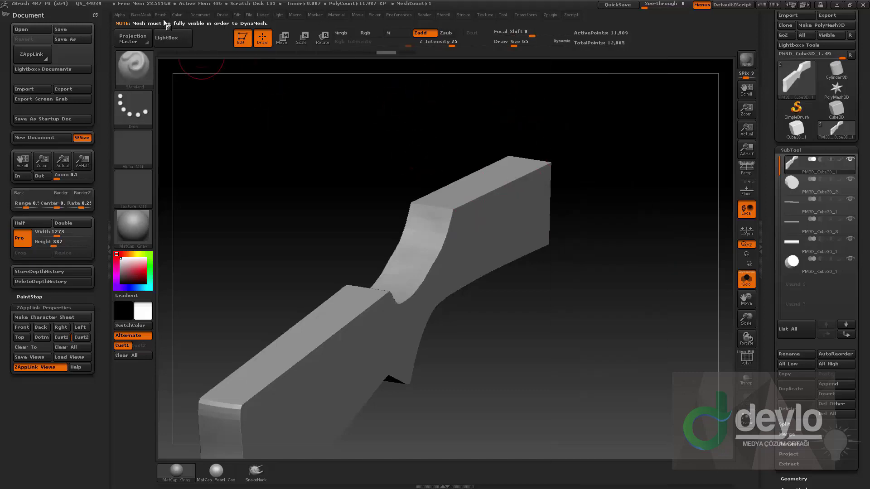
key(alt+b)
click(548, 199)
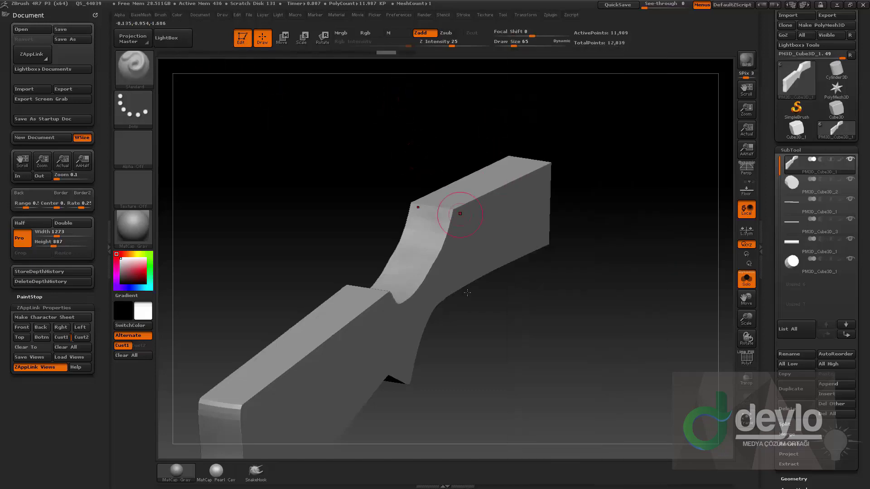
key(alt+b)
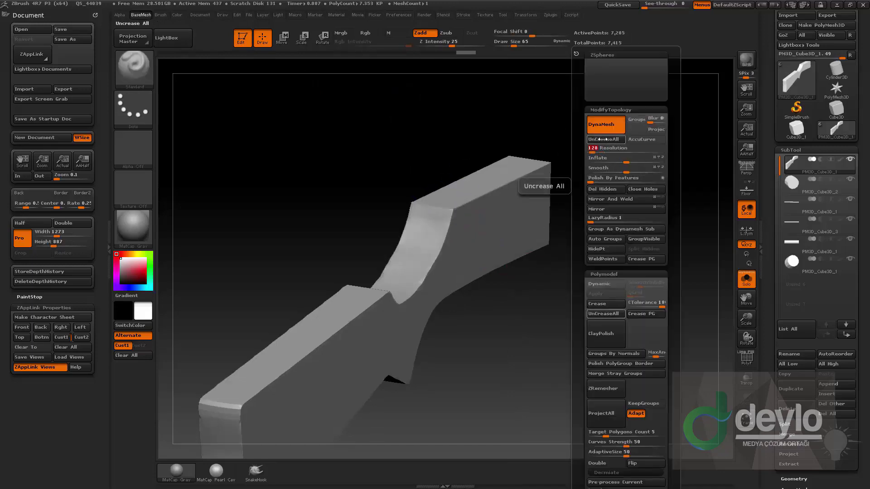
click(602, 139)
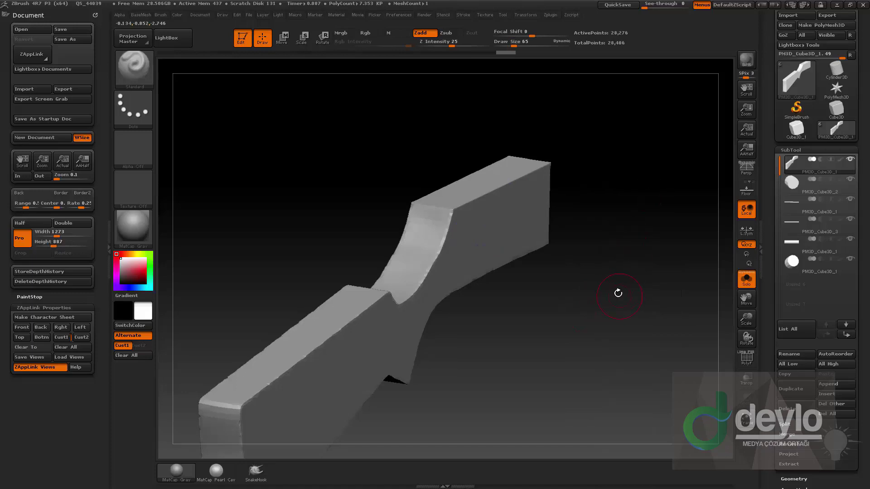
drag(615, 259, 643, 270)
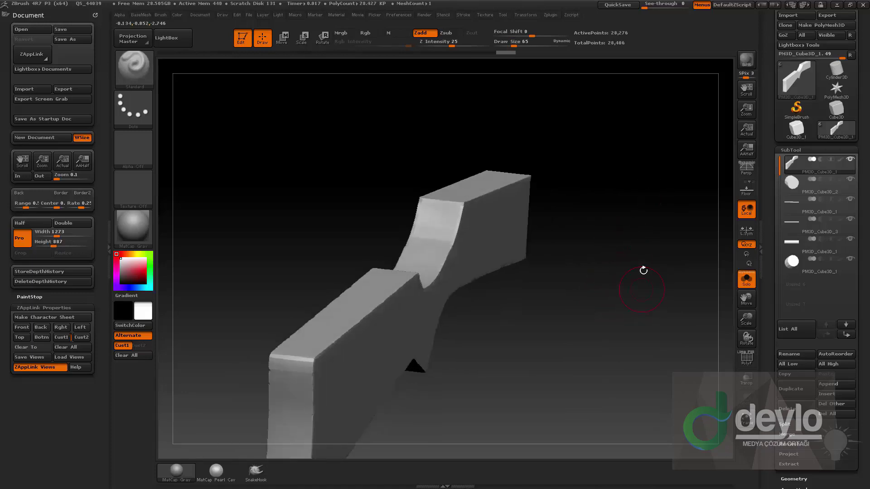
Step: Try clipping the receiver's top into a full semicircular arc with ClipCurve in the end view
drag(649, 182, 490, 213)
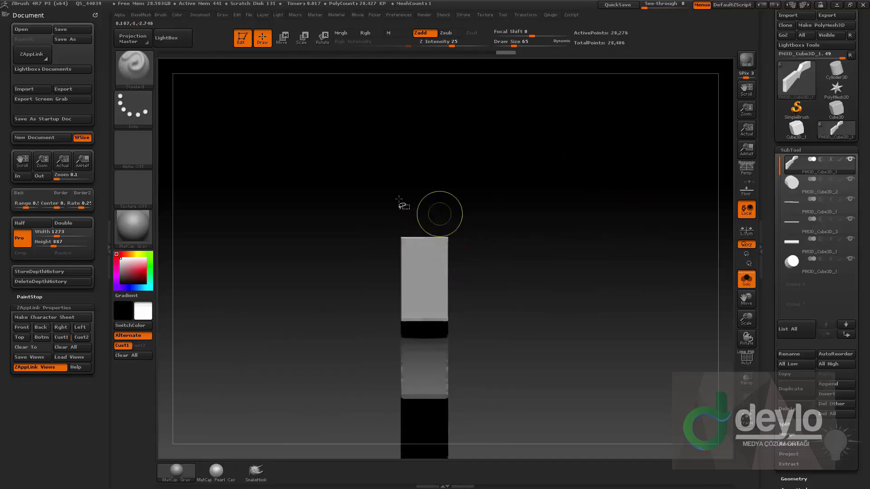
key(ctrl+shift)
mouse_move(389, 217)
ctrl+shift+mouse_down()
mouse_move(447, 222)
mouse_move(447, 271)
mouse_move(467, 263)
ctrl+shift+mouse_up()
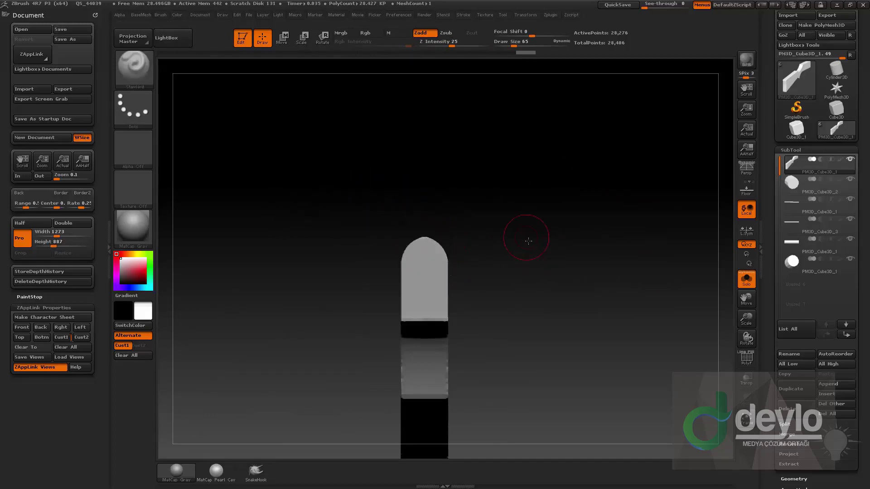
mouse_move(524, 237)
mouse_down()
mouse_move(589, 248)
mouse_move(583, 237)
mouse_move(596, 263)
mouse_move(618, 231)
mouse_move(624, 192)
mouse_move(592, 220)
mouse_up()
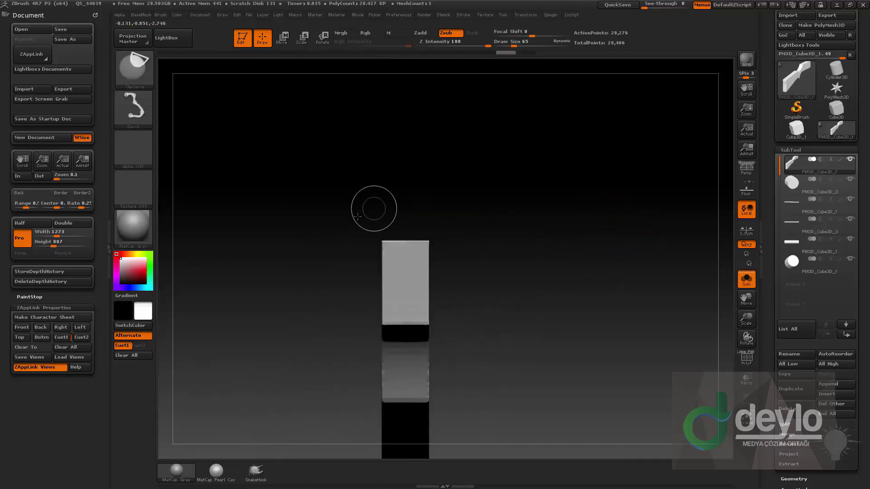
Step: Clip the receiver's top into a shallow arc with a curved ClipCurve stroke in the end view
mouse_move(353, 217)
ctrl+shift+mouse_down()
mouse_move(412, 237)
mouse_move(392, 244)
ctrl+shift+mouse_up()
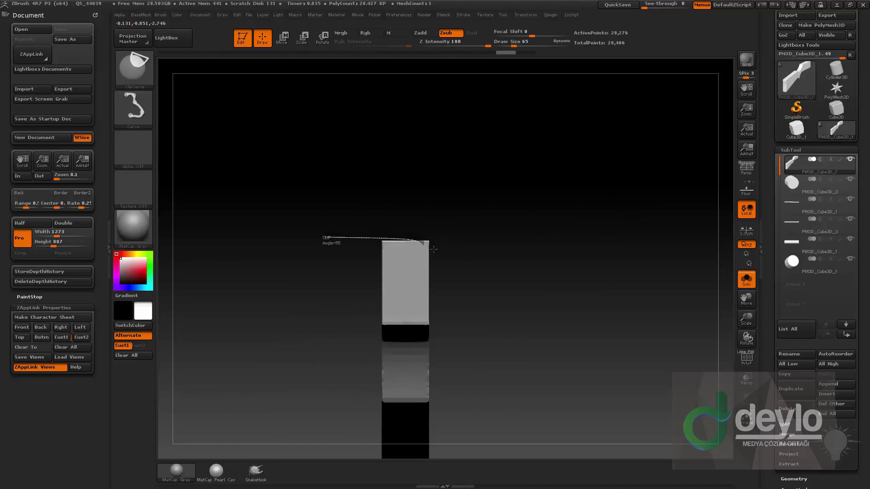
ctrl+shift+drag(434, 258, 438, 259)
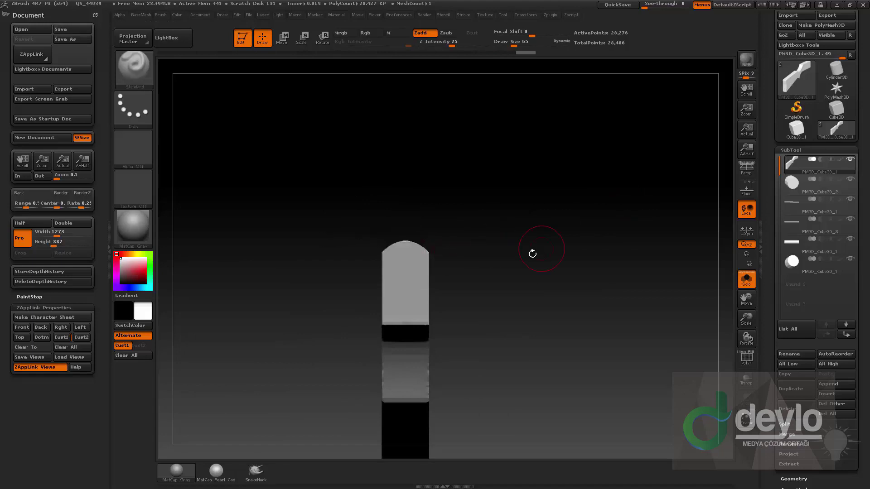
mouse_move(540, 251)
mouse_down()
mouse_move(583, 256)
mouse_move(621, 213)
mouse_move(641, 237)
mouse_move(602, 239)
mouse_move(611, 229)
mouse_move(624, 240)
mouse_move(613, 235)
mouse_up()
drag(512, 252, 521, 236)
key(s)
drag(467, 309, 418, 331)
key([)
key(ctrl+z)
shift+drag(587, 249, 535, 245)
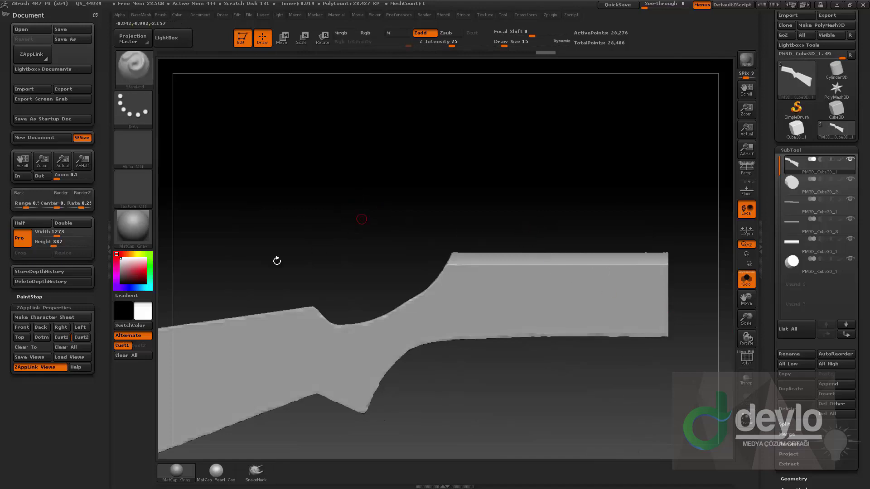
Step: Restore the saved side view over the reference and slice the stock from the receiver along an angled SliceCurve line
click(60, 338)
click(746, 264)
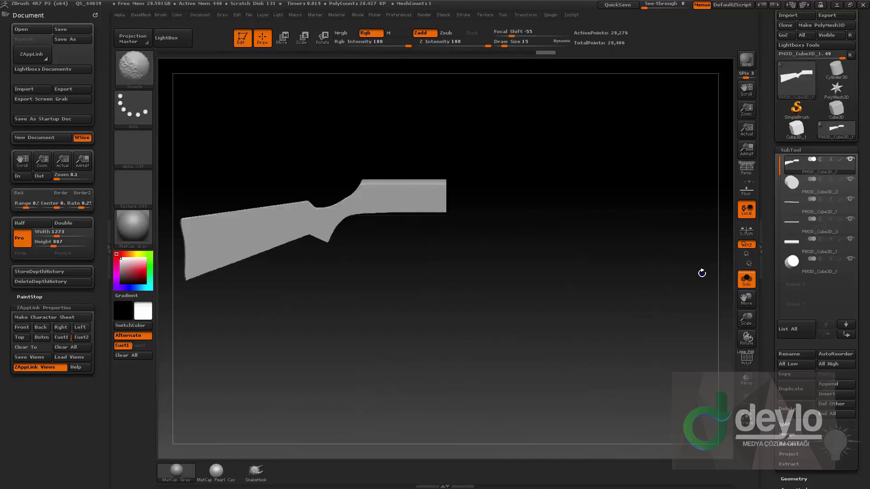
alt+drag(458, 116, 457, 112)
alt+drag(365, 159, 364, 161)
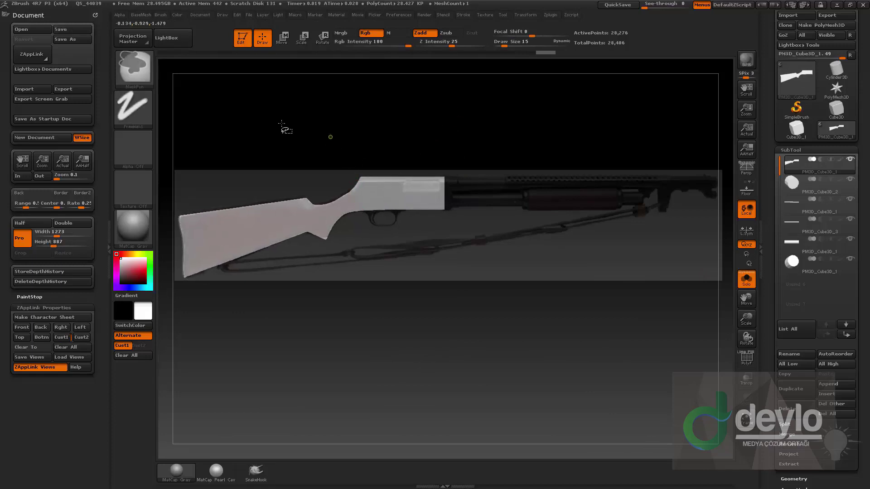
ctrl+shift+click(142, 67)
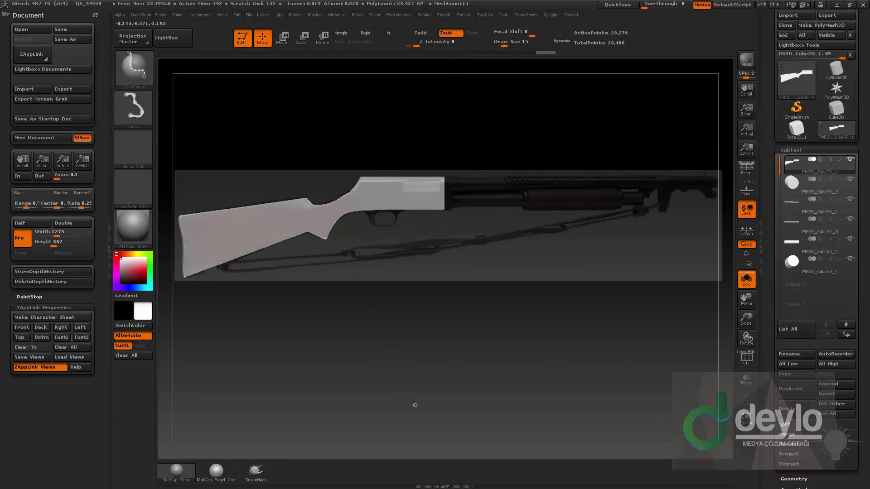
ctrl+shift+drag(414, 404, 321, 96)
Step: Remesh the sliced subtool with DynaMesh and isolate the stock's polygroup
key(b)
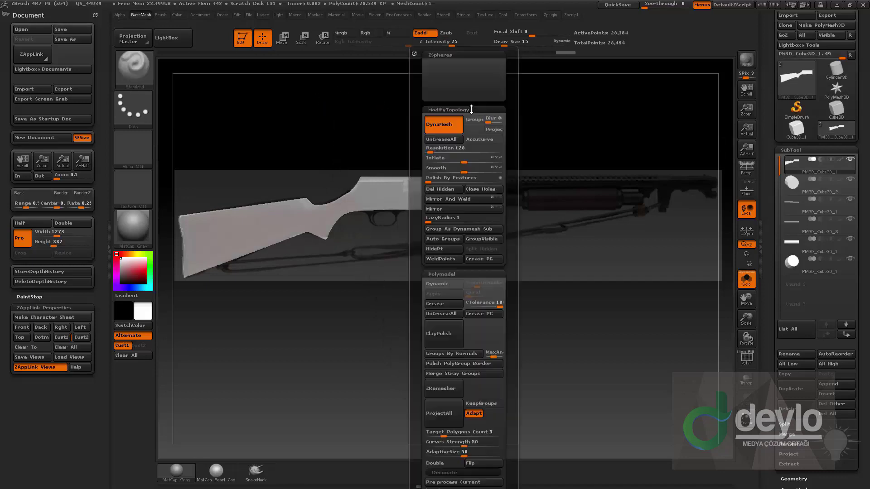
ctrl+drag(430, 107, 526, 154)
ctrl+shift+click(319, 227)
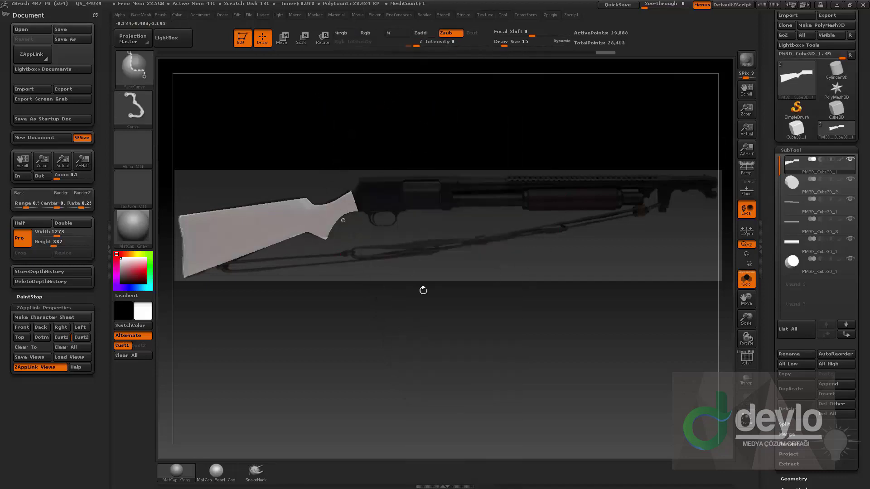
Step: Split the hidden receiver away from the stock into its own subtool
key(shift+b)
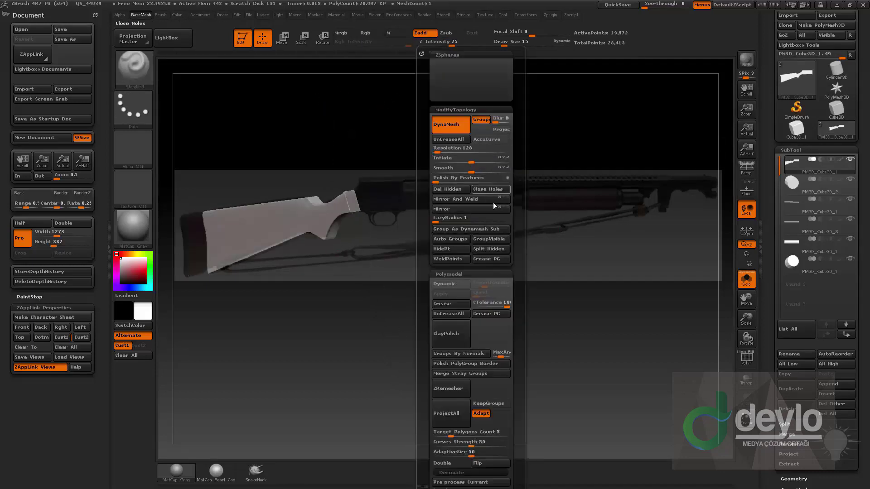
click(488, 250)
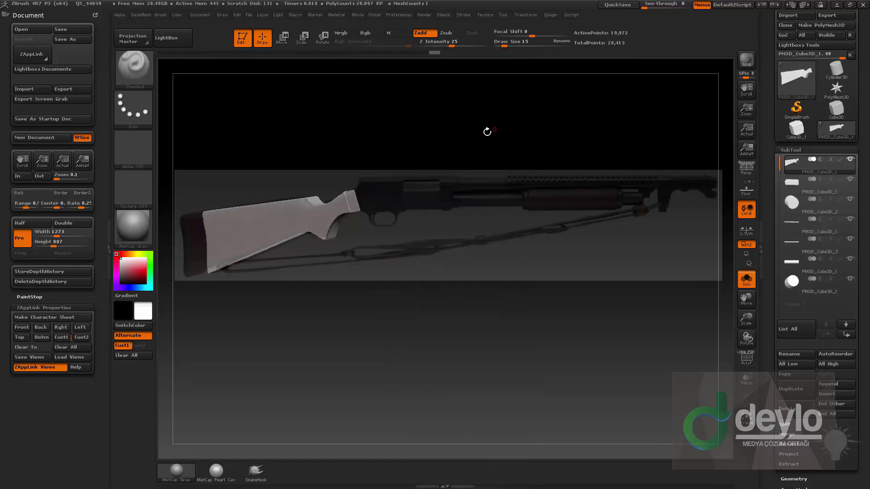
Step: Quick-save the project and reopen the quick-save QS_44040.ZPR without saving changes
click(612, 6)
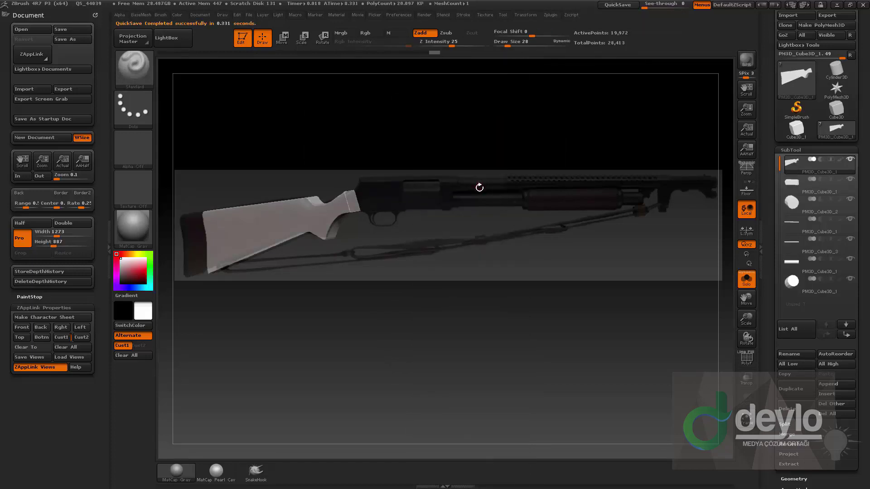
double_click(327, 148)
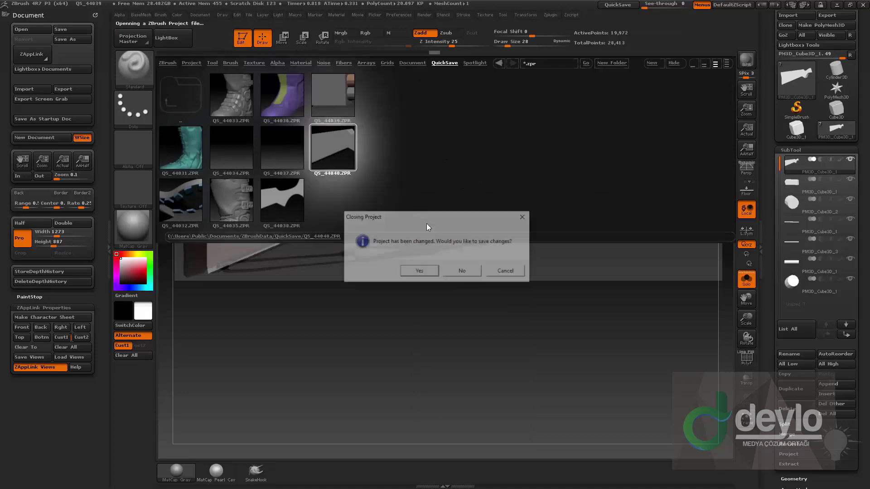
click(457, 271)
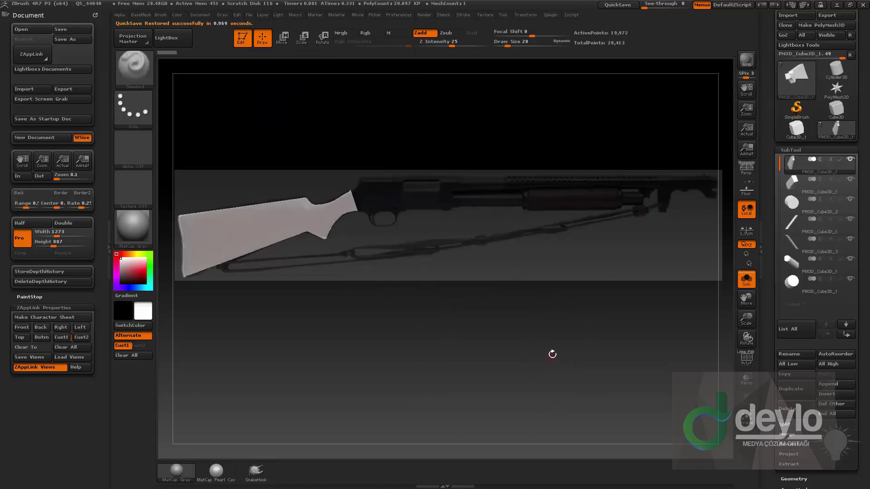
Step: Turn off Solo, hide the Spotlight reference and make the stock the active subtool
key(shift+z)
click(745, 281)
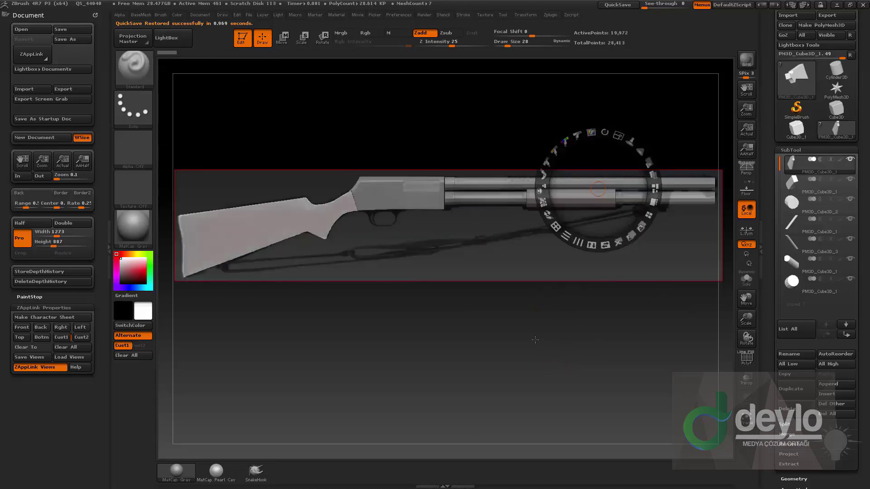
key(shift+z)
drag(543, 331, 524, 282)
alt+drag(497, 200, 486, 390)
alt+click(460, 290)
drag(382, 303, 559, 219)
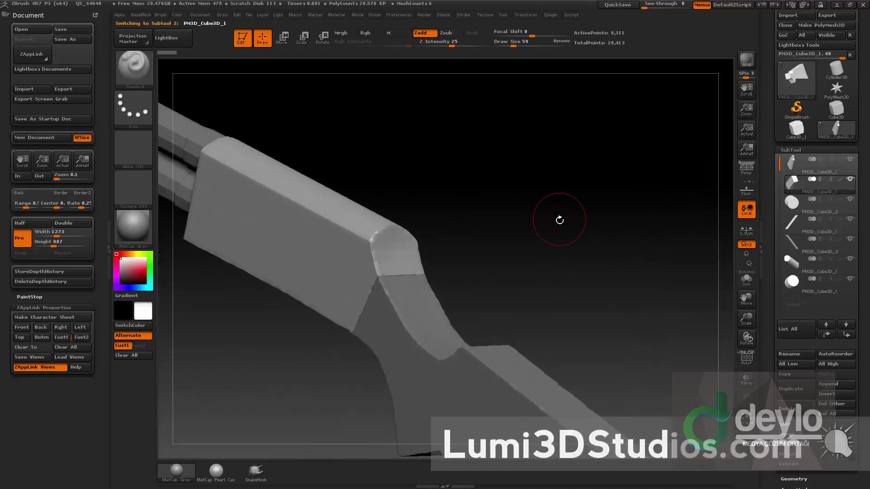
alt+click(399, 301)
drag(536, 270, 535, 259)
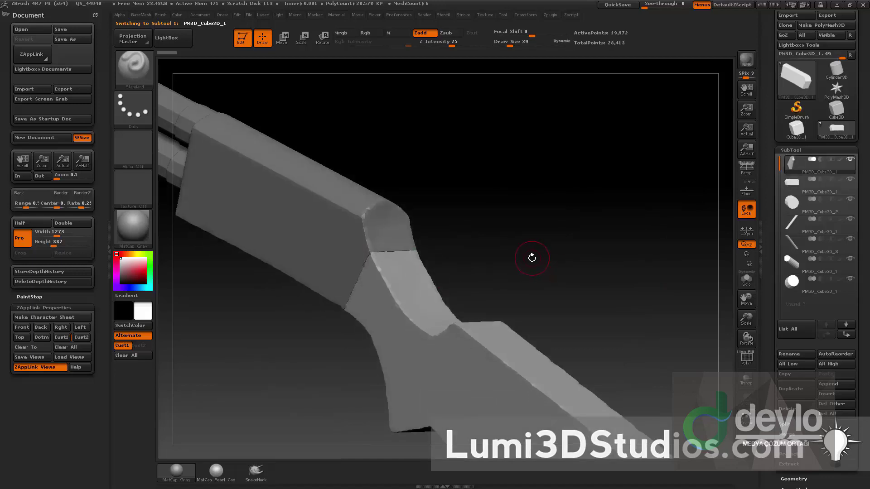
Step: Flatten the upper edges of the stock's curved neck with the TrimDynamic brush at draw size 89
key(2)
alt+drag(455, 272, 455, 234)
alt+drag(525, 214, 504, 237)
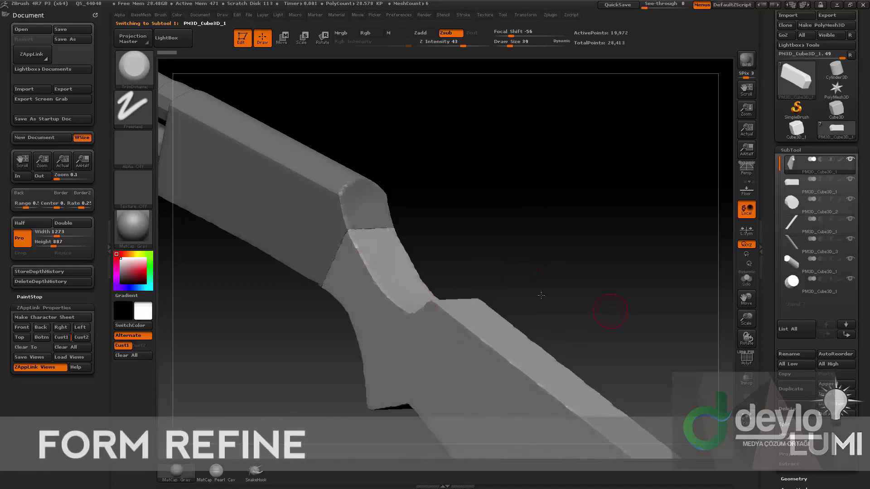
alt+drag(605, 305, 412, 262)
key(bracketleft)
key(bracketleft)
key(bracketleft)
key(bracketleft)
key(bracketleft)
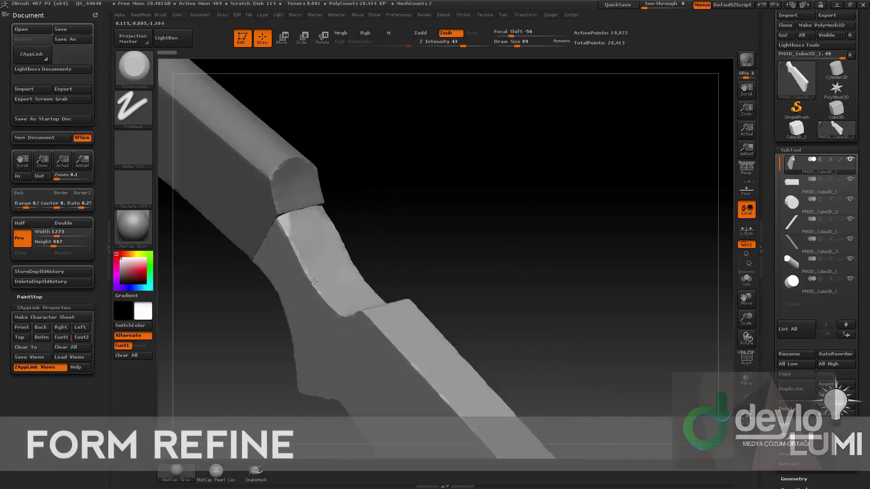
mouse_move(314, 282)
mouse_down()
mouse_move(284, 225)
mouse_move(338, 309)
mouse_up()
drag(417, 235, 446, 256)
drag(363, 317, 334, 306)
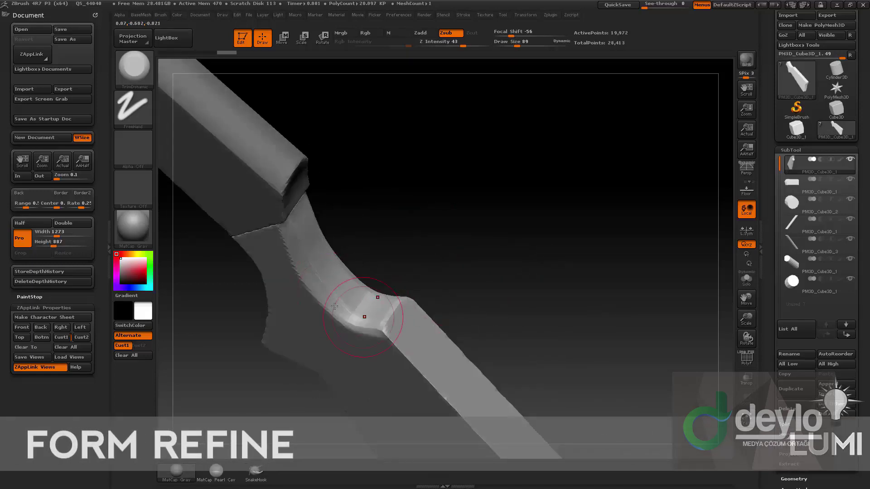
Step: Bevel the edges along the stock's comb and butt end with TrimDynamic at draw size 118
mouse_move(540, 318)
alt+mouse_down()
mouse_move(481, 227)
mouse_move(449, 220)
alt+mouse_up()
key(s)
drag(315, 223, 469, 396)
drag(479, 257, 398, 249)
key(bracketleft)
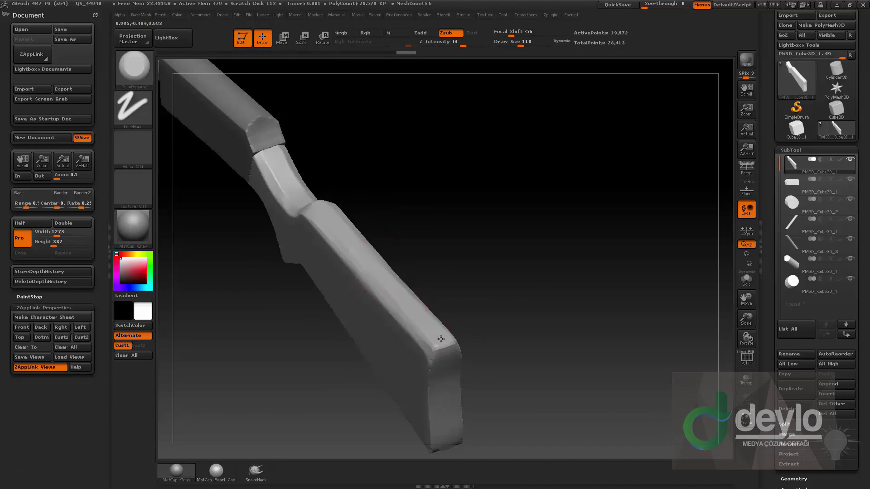
mouse_move(441, 339)
mouse_down()
mouse_move(598, 266)
mouse_move(447, 188)
mouse_move(602, 315)
mouse_move(559, 301)
mouse_move(565, 337)
mouse_up()
key(bracketleft)
mouse_move(333, 269)
mouse_down()
mouse_move(199, 312)
mouse_move(245, 299)
mouse_up()
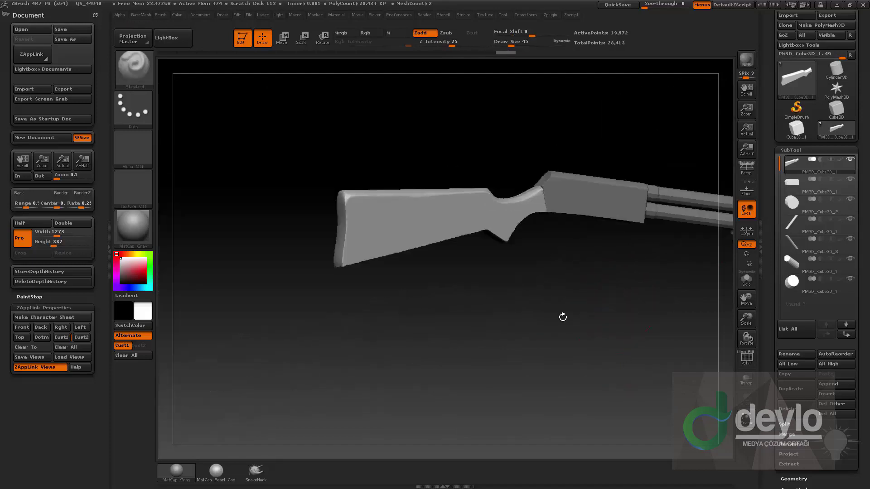
Step: Soften the underside edges of the stock's grip with TrimDynamic at draw size 97
drag(561, 317, 287, 251)
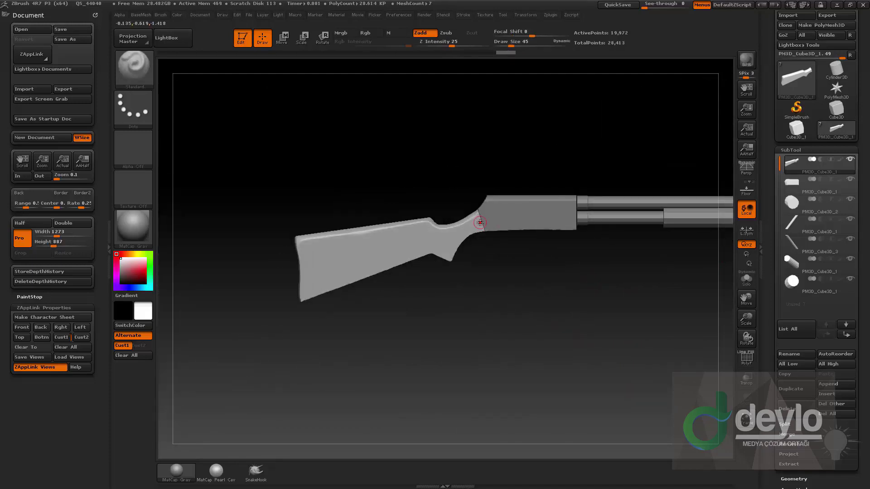
mouse_move(542, 306)
alt+mouse_down()
mouse_move(598, 284)
mouse_move(551, 309)
mouse_move(589, 314)
mouse_move(535, 267)
alt+mouse_up()
key(s)
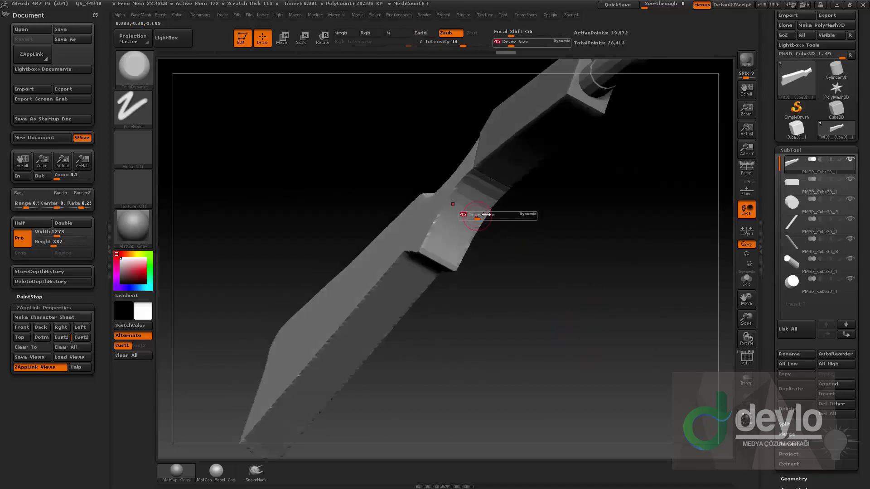
drag(463, 214, 481, 214)
drag(571, 276, 585, 245)
shift+drag(525, 178, 480, 228)
mouse_move(524, 155)
alt+mouse_down()
mouse_move(489, 199)
mouse_move(495, 193)
alt+mouse_up()
Step: Undo the last trim stroke and bevel the stock's lower edge between the grip and the butt
mouse_move(563, 285)
mouse_down()
mouse_move(559, 253)
mouse_move(585, 278)
mouse_move(529, 309)
mouse_move(572, 314)
mouse_move(510, 300)
mouse_move(521, 291)
mouse_up()
drag(567, 213, 472, 228)
key(ctrl+z)
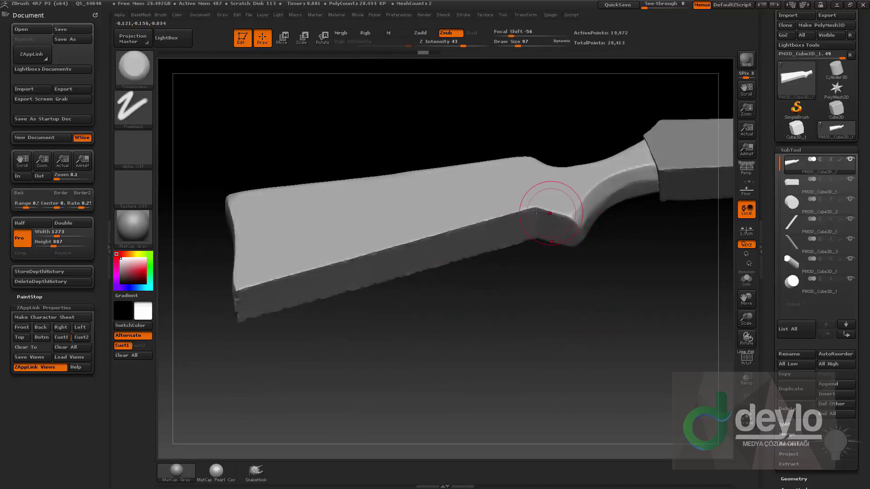
drag(497, 219, 381, 251)
drag(460, 328, 555, 345)
Step: Set the DynaMesh resolution to 250 and remesh the stock
key(1)
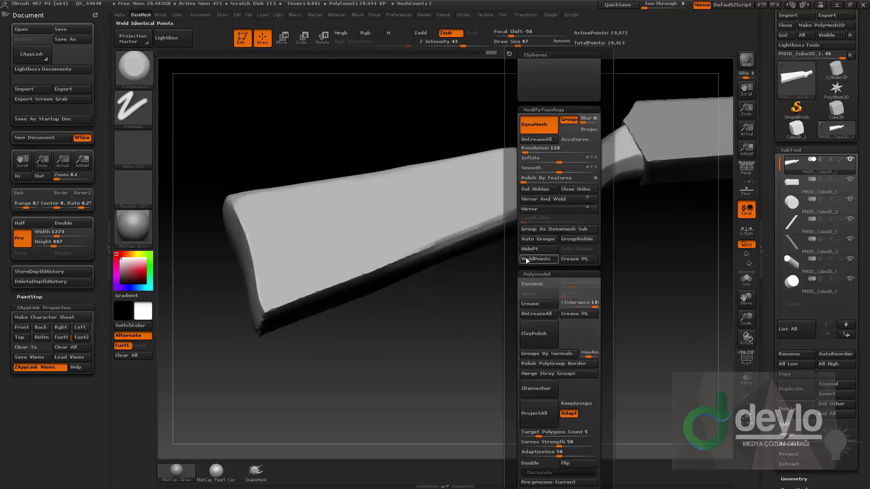
click(556, 149)
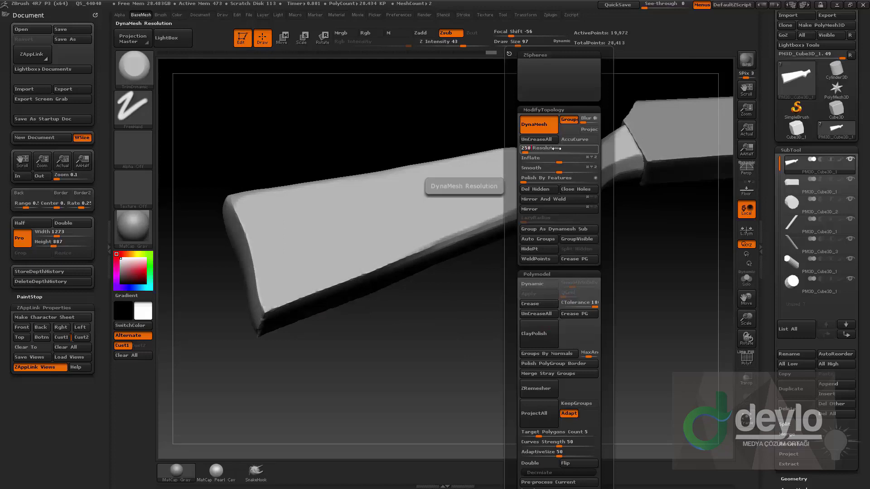
key(Return)
ctrl+drag(512, 288, 540, 341)
Step: Refine the bevel along the stock's lower edge from the butt to the grip with TrimDynamic at draw size 131
drag(488, 329, 460, 287)
shift+drag(457, 242, 504, 225)
mouse_move(372, 273)
mouse_down()
mouse_move(304, 295)
mouse_move(385, 269)
mouse_up()
mouse_move(491, 317)
mouse_down()
mouse_move(446, 248)
mouse_move(478, 317)
mouse_move(311, 263)
mouse_up()
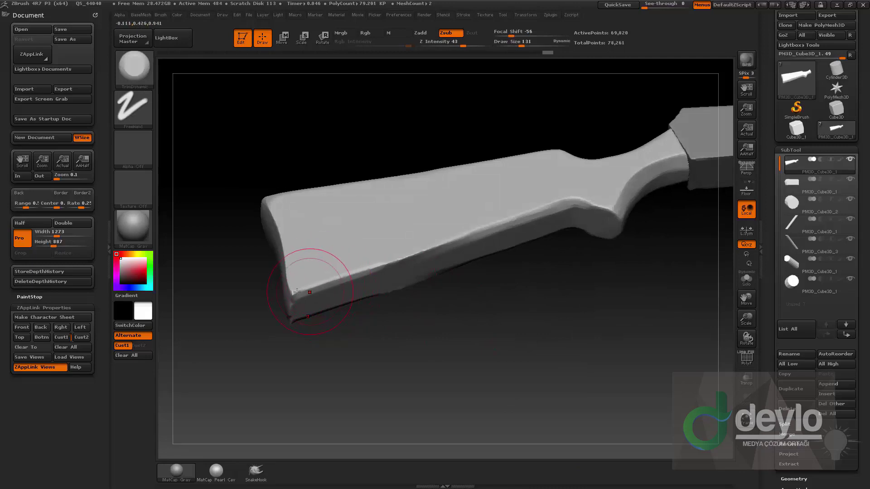
mouse_move(310, 292)
mouse_down()
mouse_move(414, 247)
mouse_move(467, 235)
mouse_up()
drag(374, 268, 523, 213)
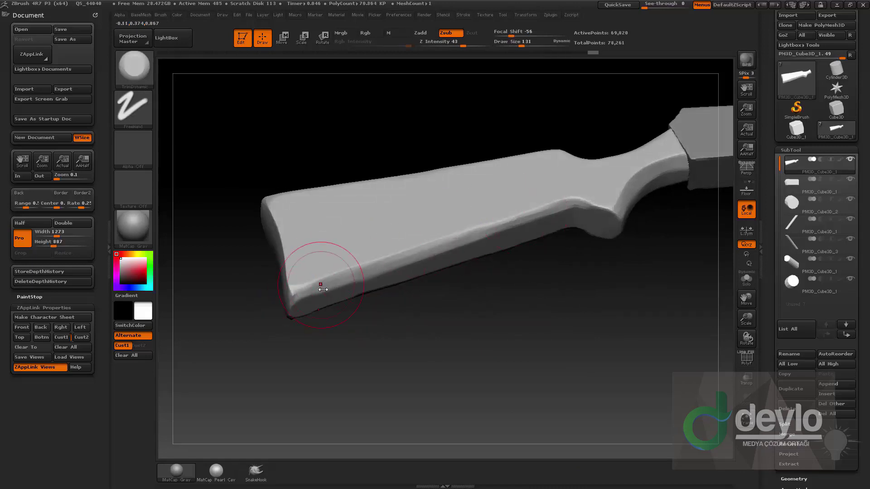
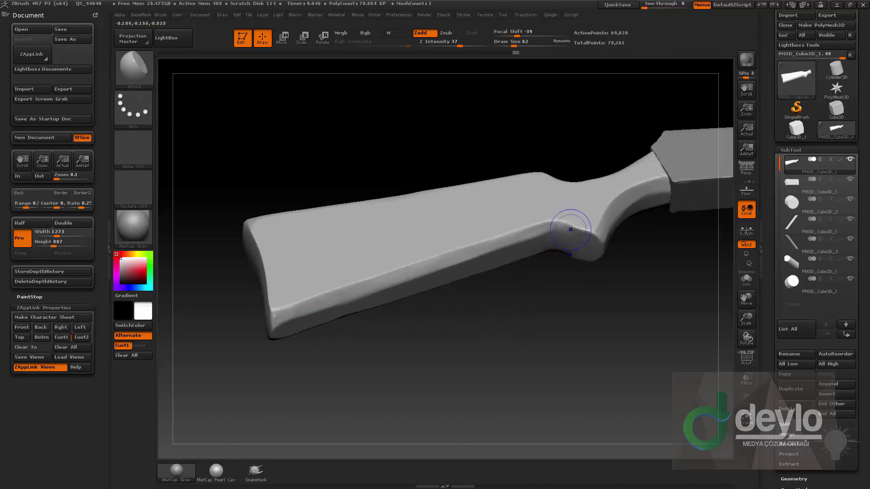
drag(480, 317, 453, 374)
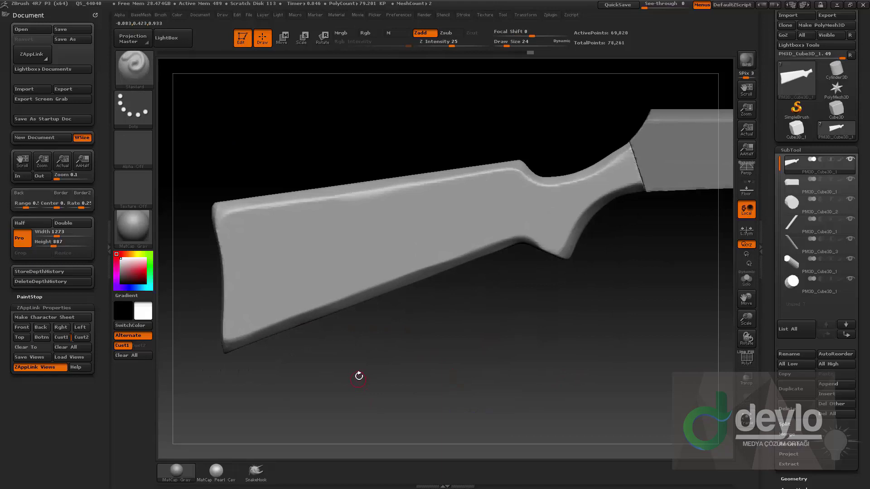
Step: Restore the saved side view, make the Spotlight reference more opaque and realign it over the model
key(ctrl+shift)
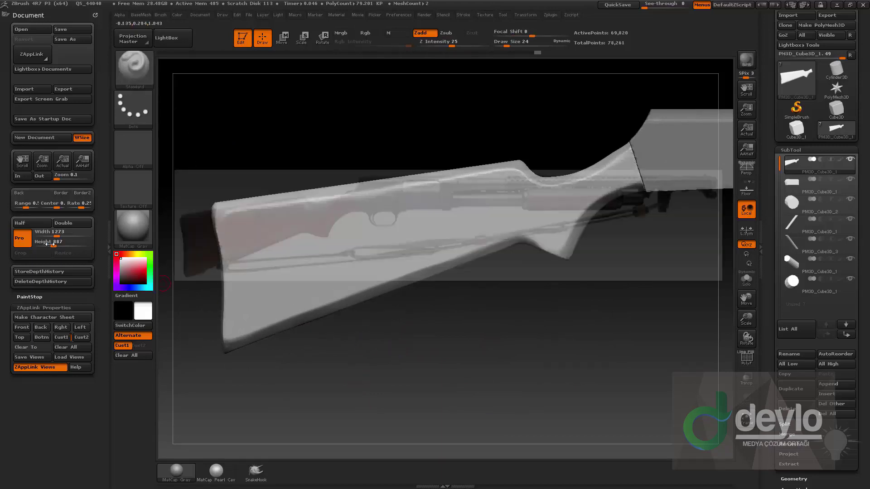
click(68, 338)
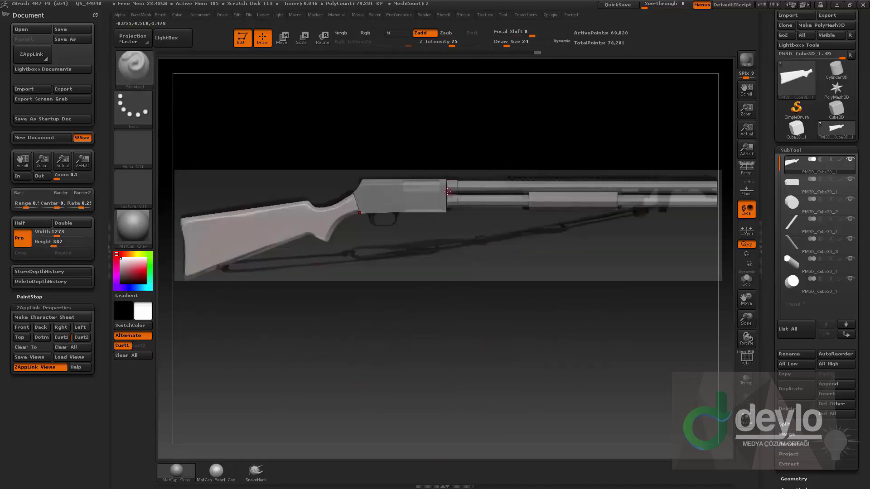
key(shift+z)
drag(655, 171, 575, 240)
drag(490, 313, 492, 315)
click(233, 148)
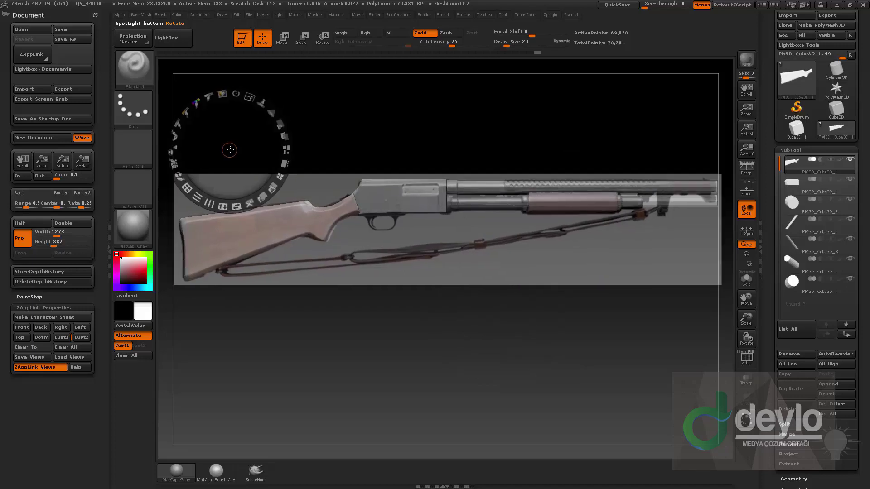
key(z)
Step: Try slicing the butt plate from the stock with a SliceCurve along the reference
key(ctrl+shift)
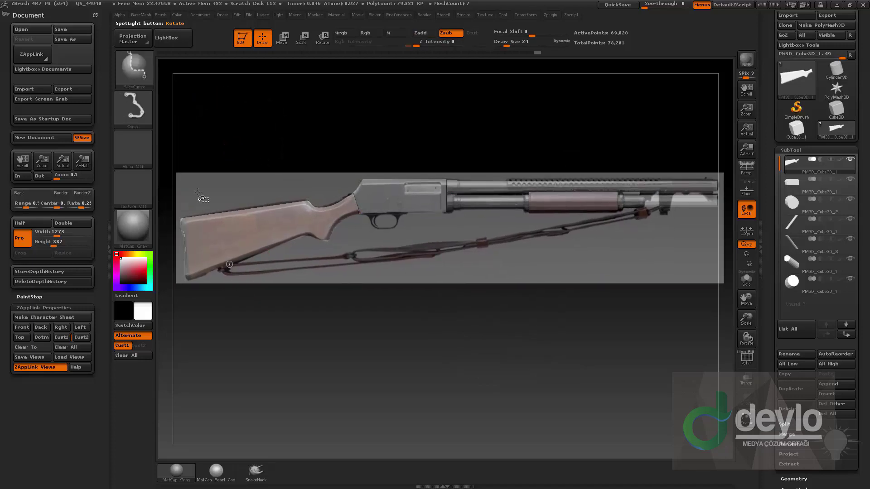
key(ctrl)
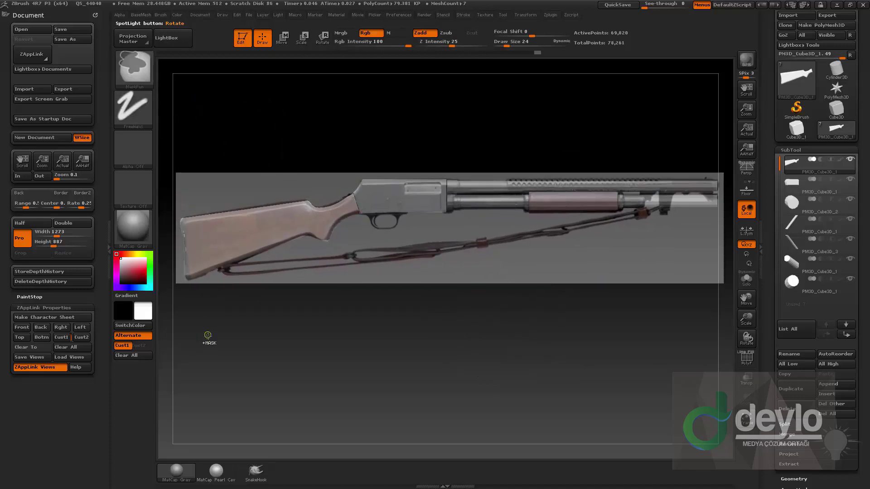
key(ctrl+shift)
drag(209, 360, 191, 264)
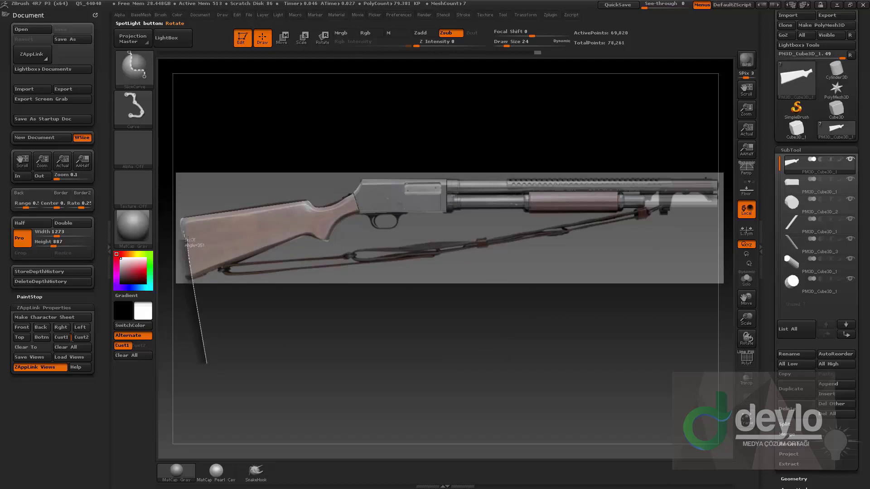
drag(188, 242, 181, 209)
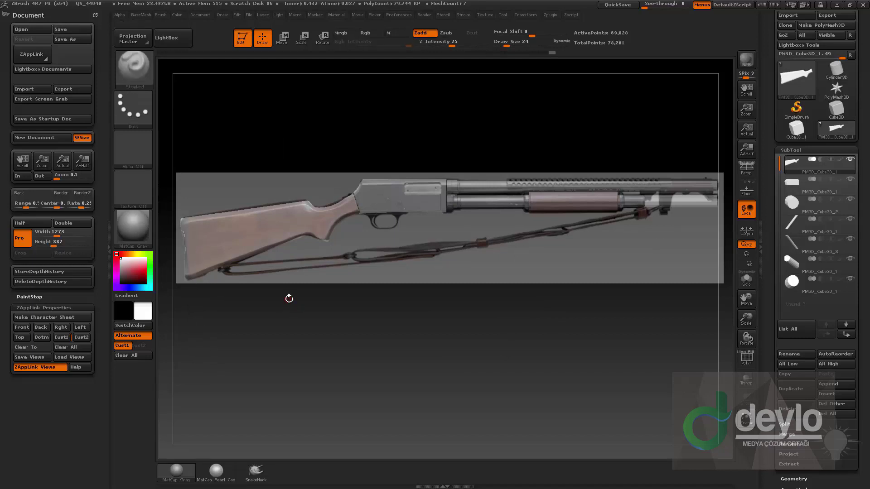
Step: Hide the reference, show the polyframe and slice a thin butt plate off the stock's rear end with SliceCurve
key(shift+z)
mouse_move(265, 122)
alt+mouse_down()
mouse_move(264, 155)
mouse_move(414, 171)
alt+mouse_up()
key(ctrl)
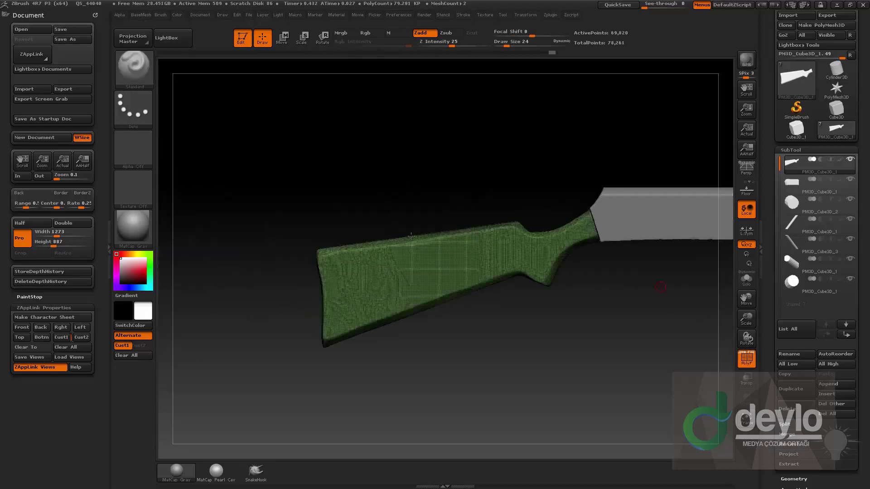
key(shift+f)
key(ctrl+shift)
mouse_move(338, 141)
ctrl+shift+mouse_down()
mouse_move(362, 305)
mouse_move(324, 267)
mouse_move(334, 342)
ctrl+shift+mouse_up()
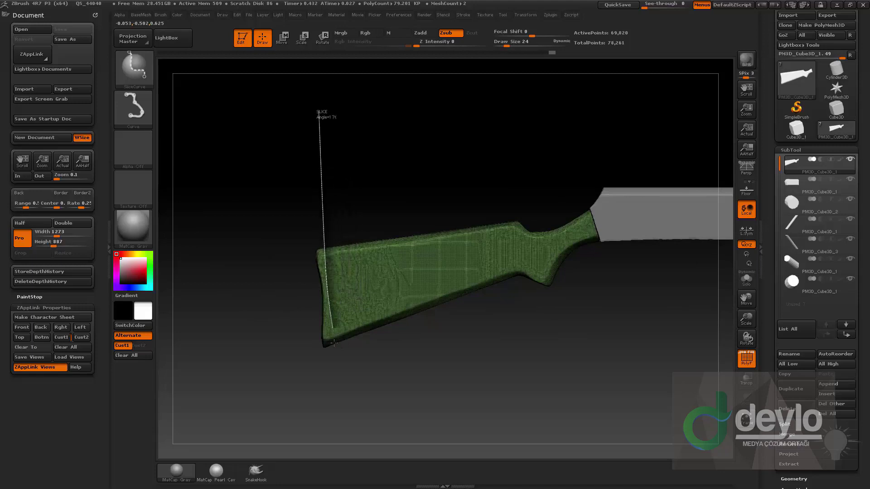
ctrl+shift+drag(341, 378, 340, 377)
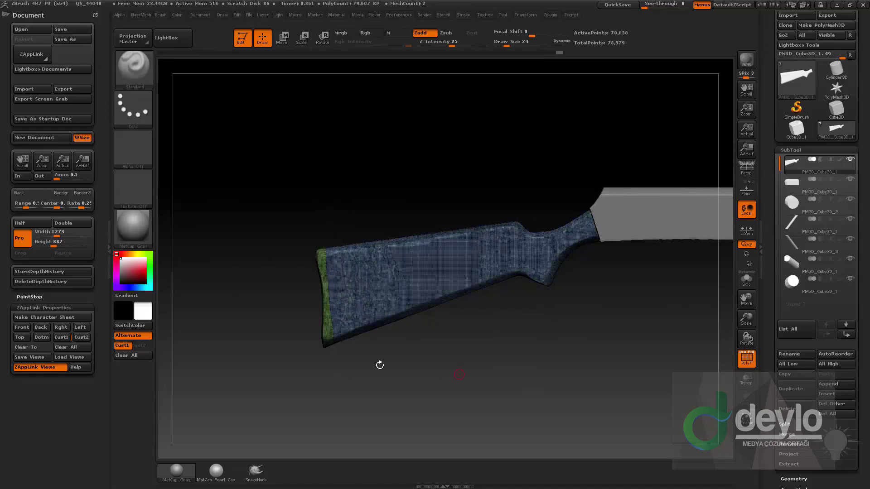
Step: Remesh the sliced stock with DynaMesh and isolate the main stock body's polygroup
key(g)
click(465, 118)
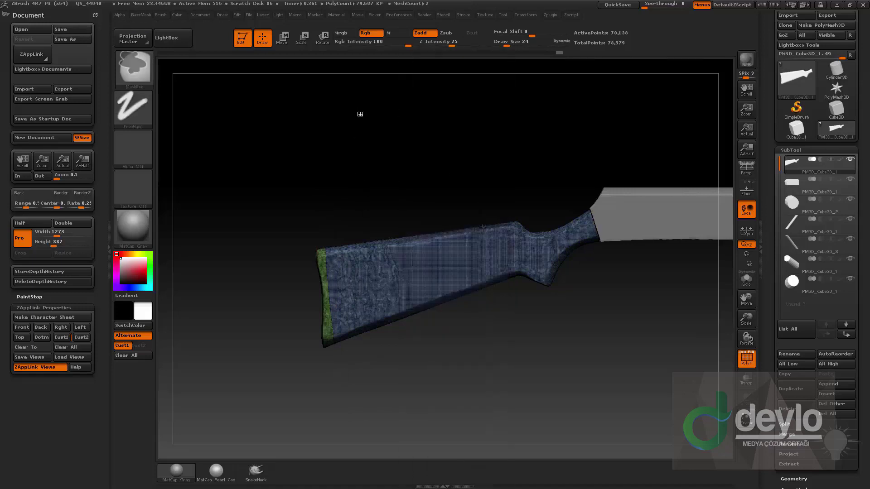
ctrl+drag(361, 114, 381, 141)
ctrl+shift+click(433, 272)
ctrl+drag(498, 353, 504, 343)
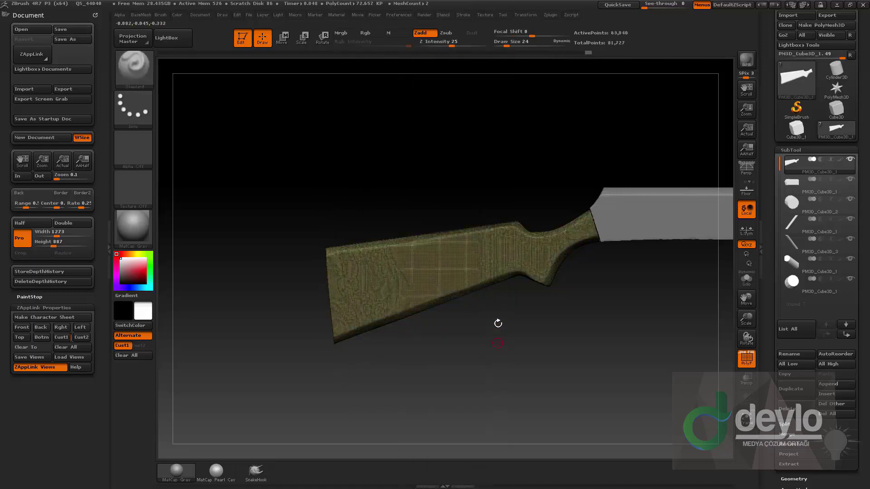
Step: Split the hidden butt plate into its own subtool, check each part's separation and make the main stock active
key(g)
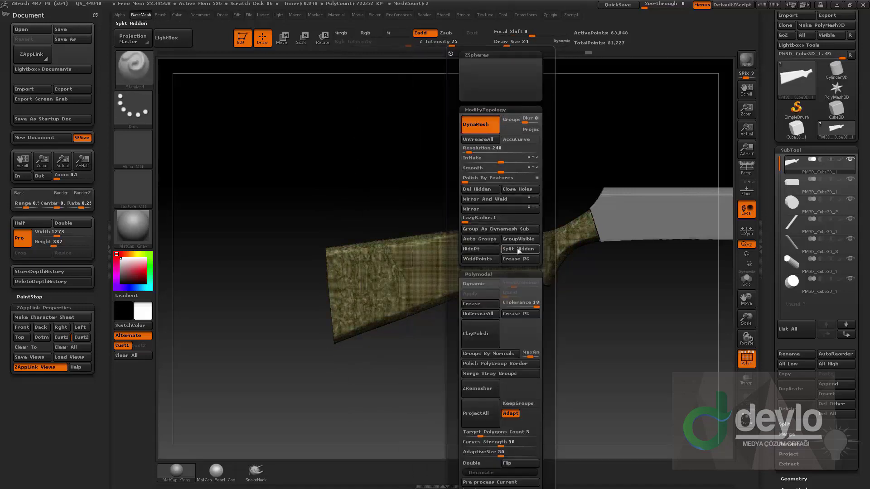
click(519, 250)
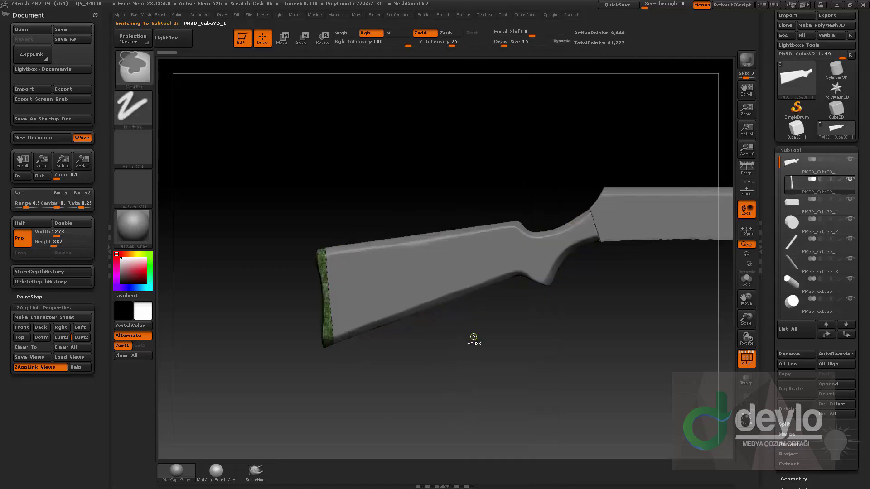
key(alt+b)
alt+click(419, 254)
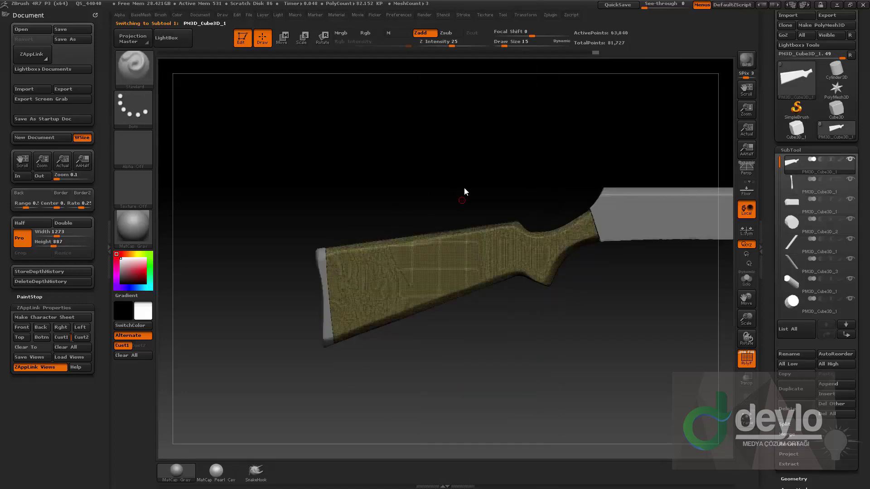
key(alt+b)
key(alt+b)
alt+click(627, 206)
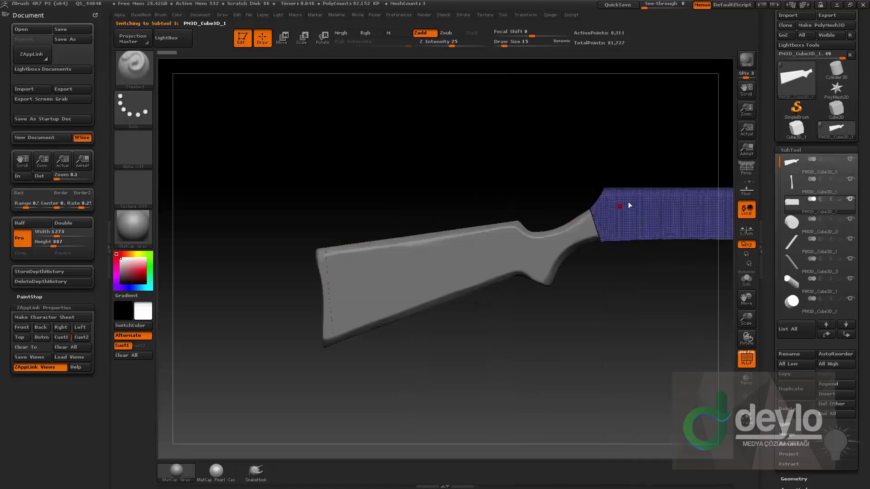
key(alt+b)
alt+drag(584, 209, 510, 249)
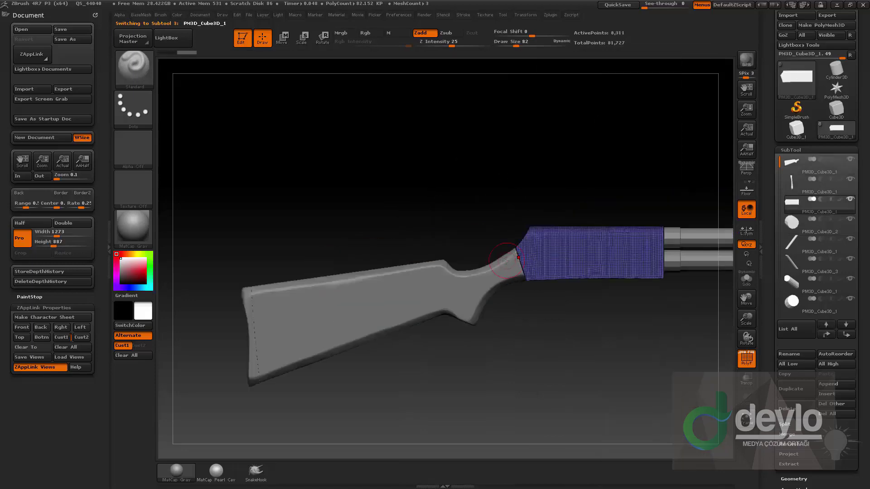
alt+click(506, 261)
drag(549, 331, 607, 360)
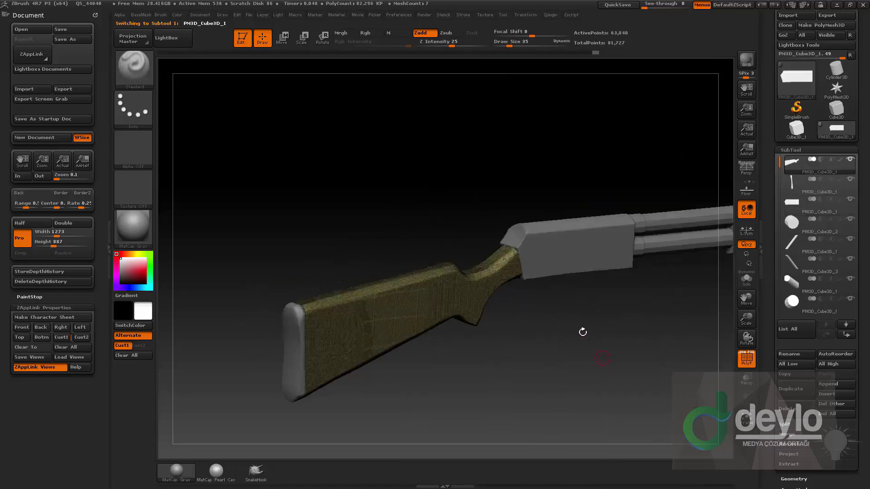
Step: QuickSave the project and reopen QS_44041.ZPR from the QuickSave folder, discarding the prompt to save changes
click(617, 8)
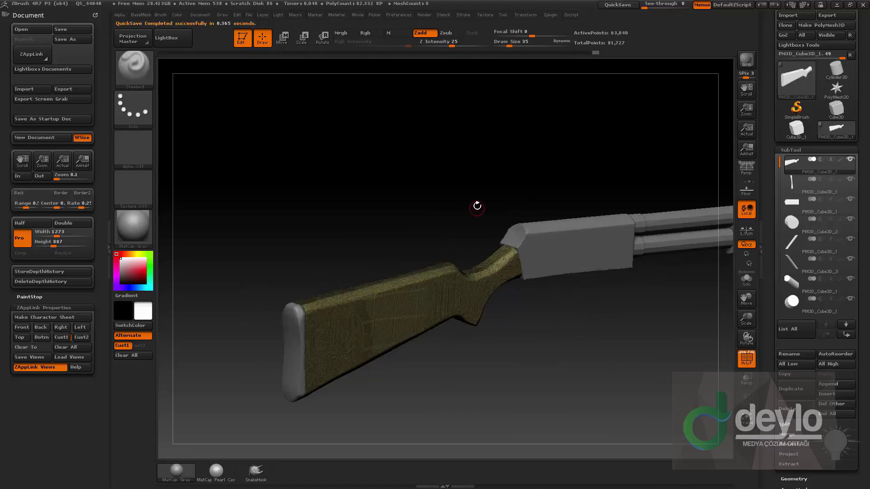
key(comma)
double_click(338, 149)
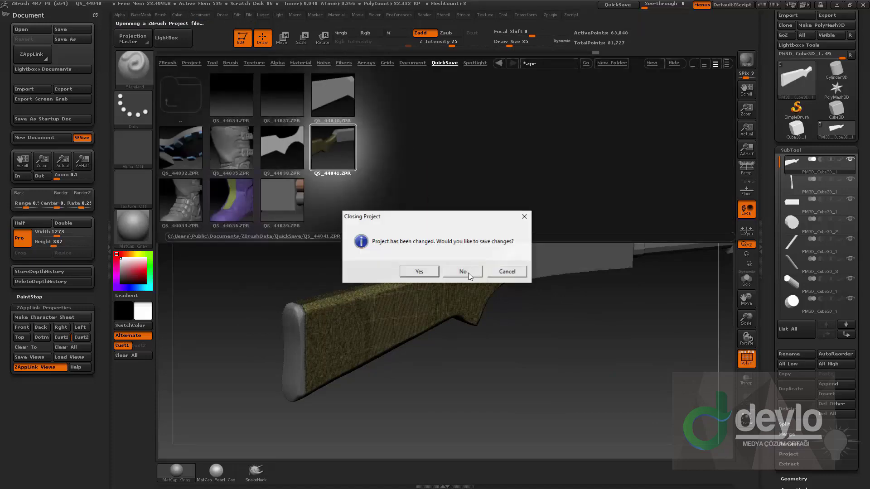
click(468, 272)
Step: Select the receiver subtool, raise its DynaMesh resolution and remesh it
drag(636, 335, 513, 244)
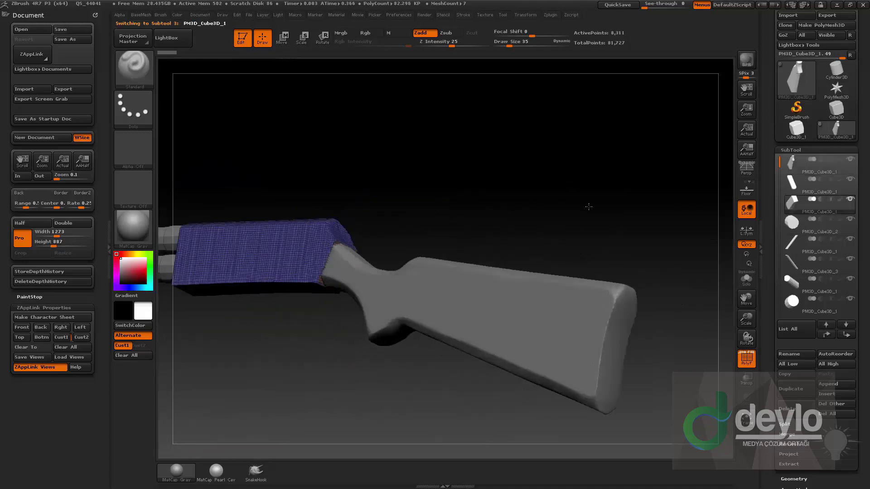
alt+drag(583, 203, 561, 218)
key(b)
click(551, 149)
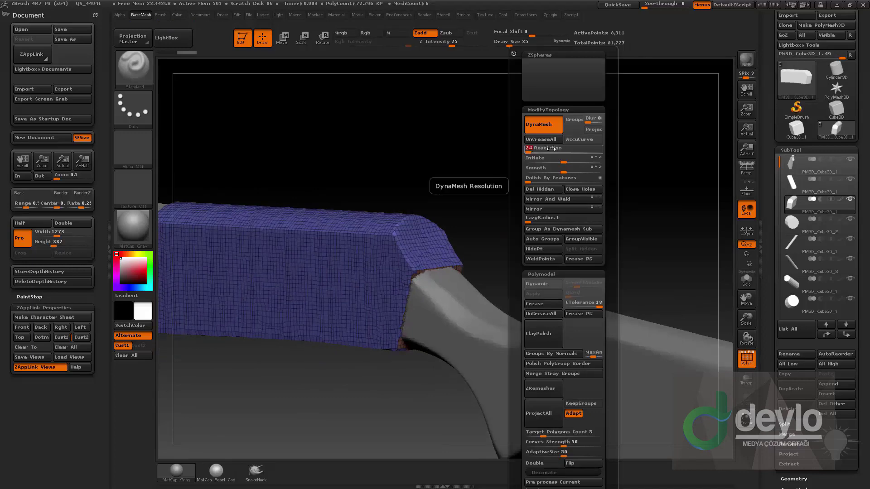
key(Return)
ctrl+drag(562, 157, 588, 216)
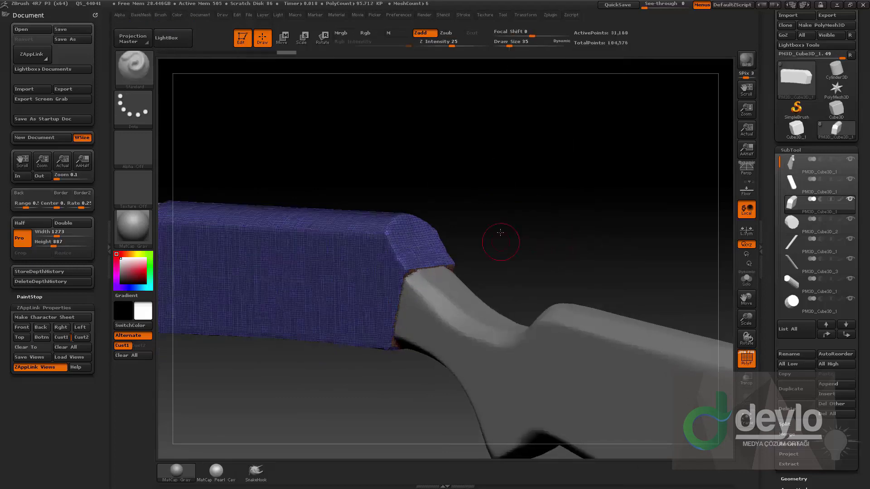
Step: Nudge the receiver's rear corner with the Move brush where it meets the stock, and choose the hPolish brush
drag(501, 233, 489, 204)
key(s)
drag(414, 271, 452, 276)
key(b)
key(m)
key(v)
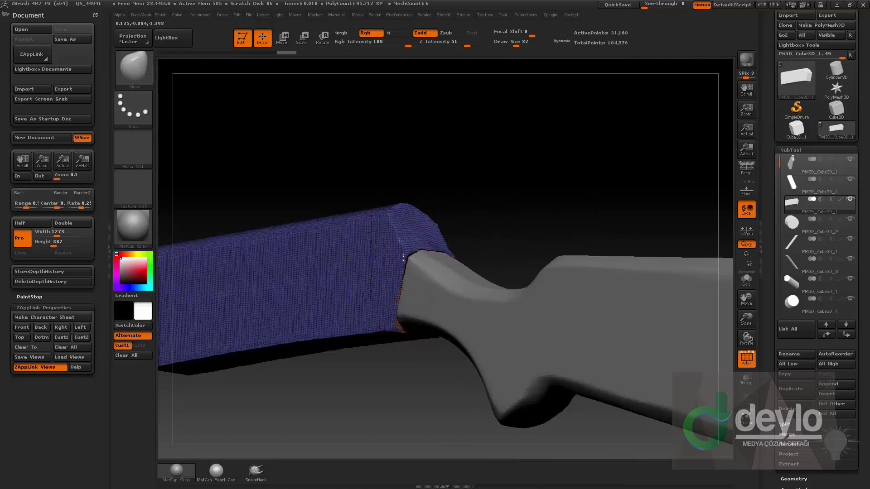
drag(408, 260, 402, 258)
drag(487, 190, 521, 217)
mouse_move(507, 246)
mouse_down()
mouse_move(492, 235)
mouse_move(414, 258)
mouse_up()
key(b)
key(h)
key(p)
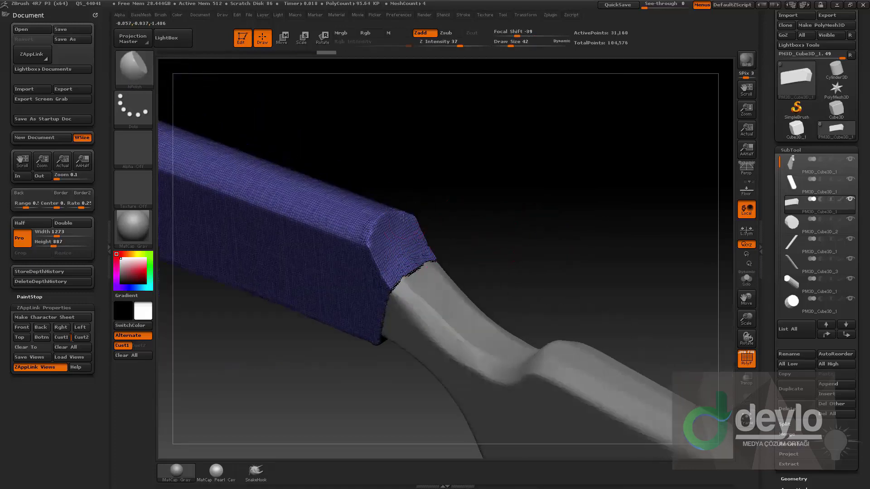
Step: Switch to the Standard brush, select the stock and turn a masked narrow strip along its wrist into a polygroup
key(b)
key(s)
key(t)
mouse_move(573, 206)
mouse_down()
mouse_move(594, 241)
mouse_move(540, 241)
mouse_move(498, 259)
mouse_up()
alt+click(440, 285)
drag(564, 232, 475, 293)
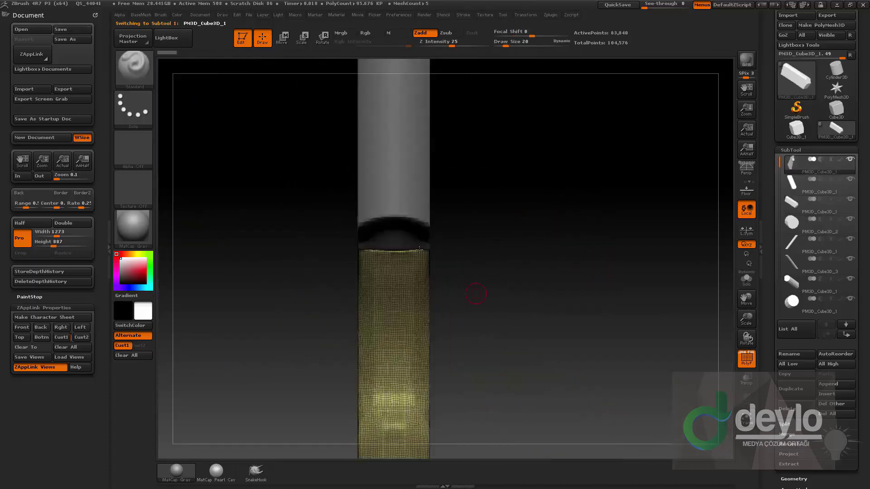
drag(478, 250, 406, 244)
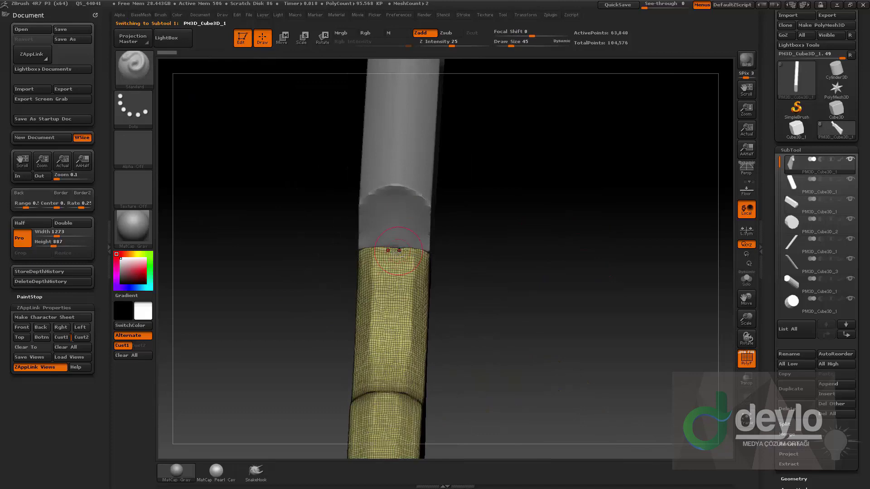
drag(462, 249, 408, 233)
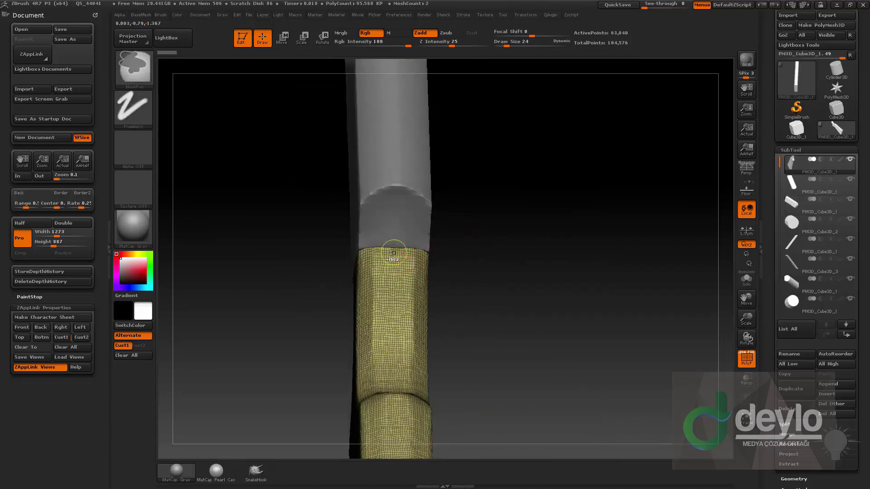
ctrl+drag(395, 269, 391, 243)
ctrl+drag(391, 287, 391, 307)
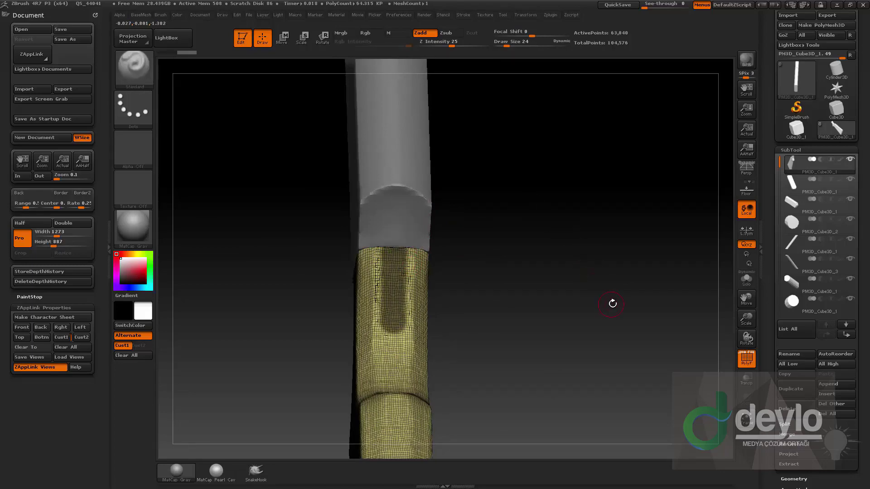
key(ctrl+w)
Step: Reduce a duplicate of the stock to just the strip's polygroup by deleting the hidden geometry, and set the draw size to 13
drag(569, 270, 580, 272)
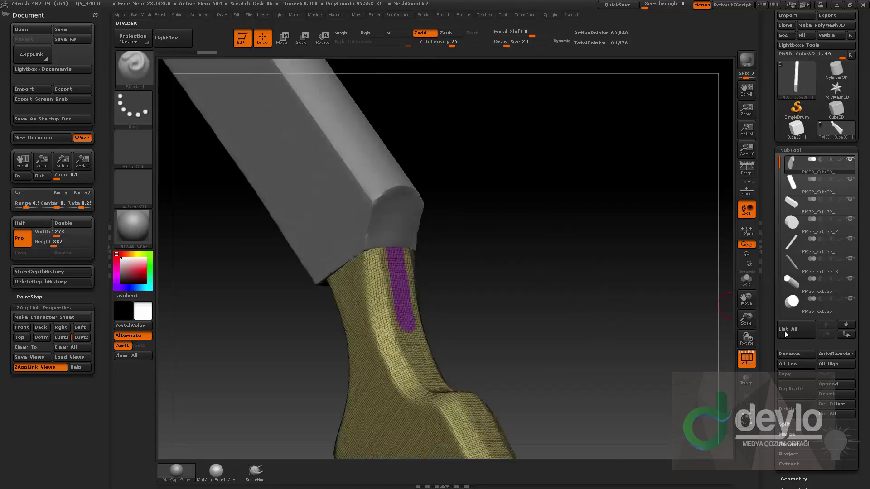
alt+drag(537, 235, 563, 260)
ctrl+shift+click(422, 291)
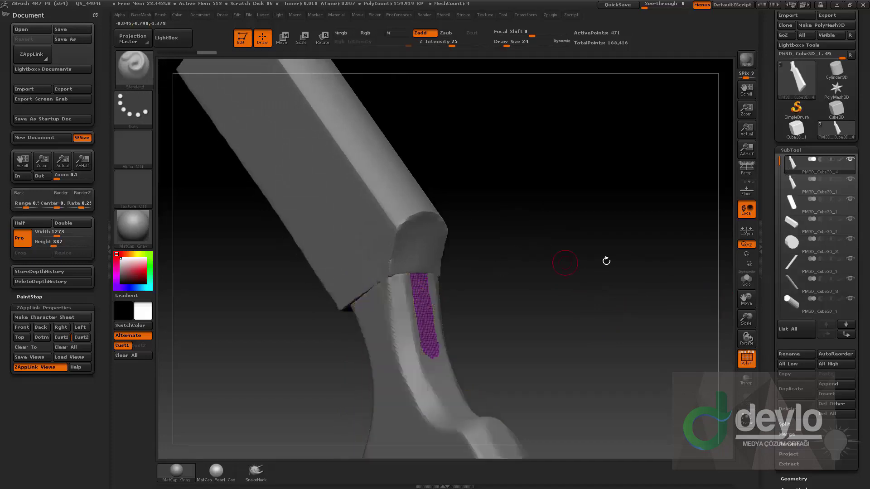
key(a)
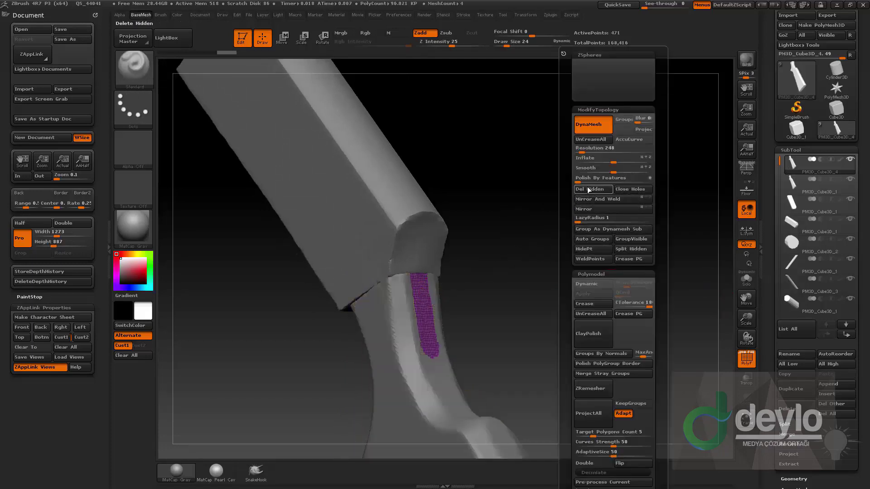
click(589, 190)
alt+drag(525, 262, 540, 277)
key(s)
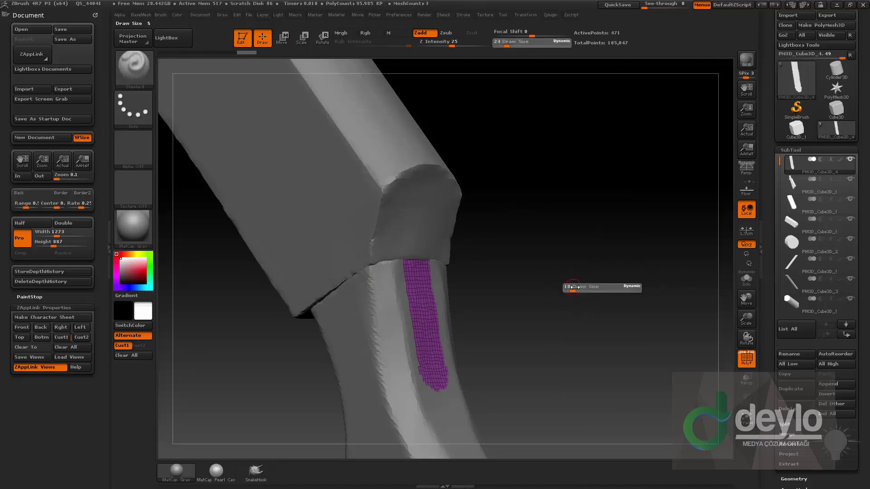
click(578, 287)
Step: Set ZRemesher to Half with AdaptiveSize 0, try it on the strip and show the strip alone in Solo mode
drag(772, 299, 772, 146)
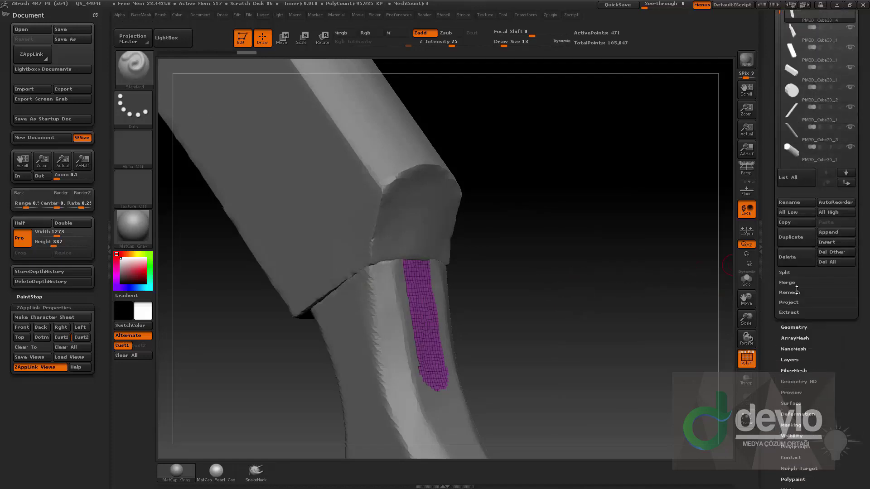
click(795, 326)
drag(773, 334, 775, 126)
click(794, 268)
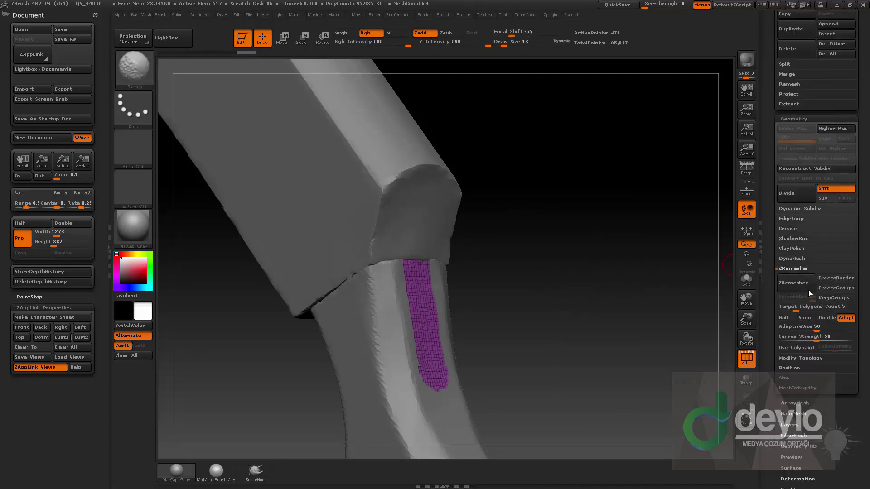
click(783, 317)
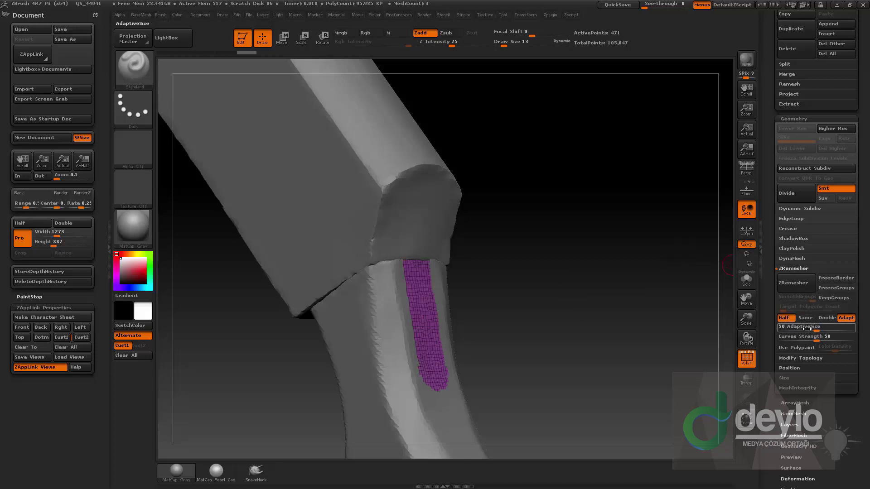
drag(815, 327, 778, 326)
click(795, 283)
click(746, 280)
drag(666, 268, 674, 291)
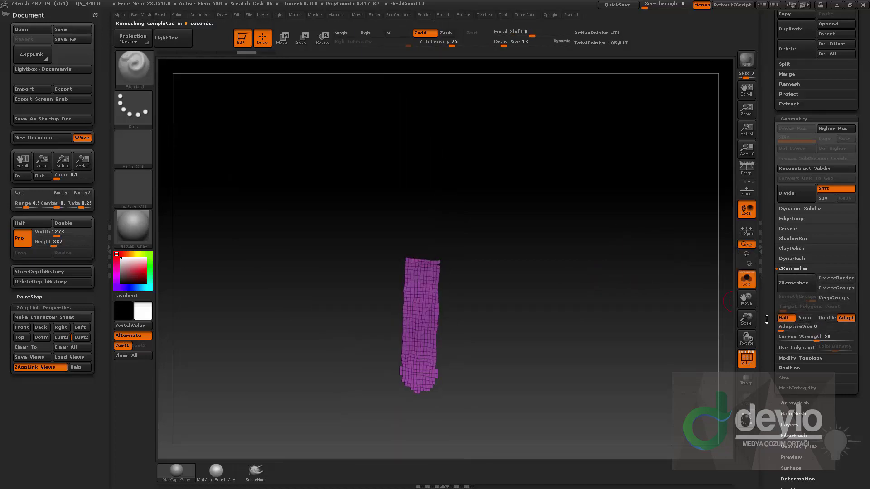
Step: Mask the strip's interior using MaskByFeature with only Border enabled, smooth its free outline with Polish, and clear the mask
drag(773, 349, 775, 68)
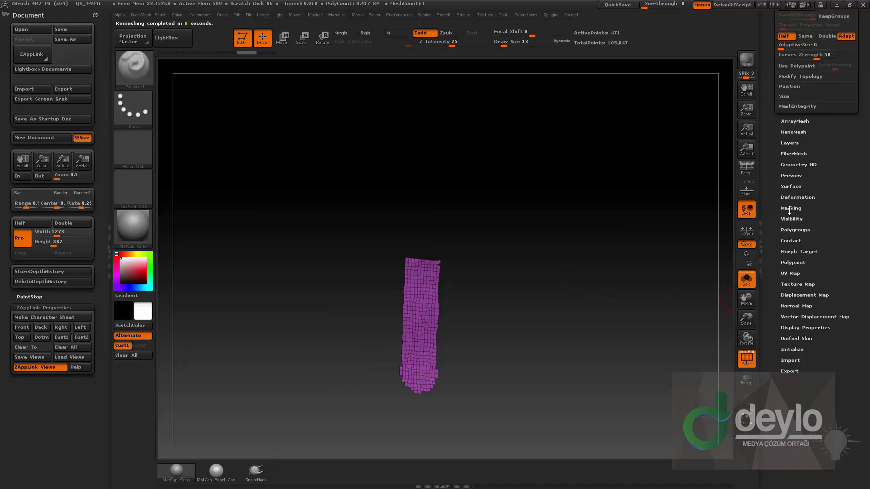
click(791, 208)
click(826, 275)
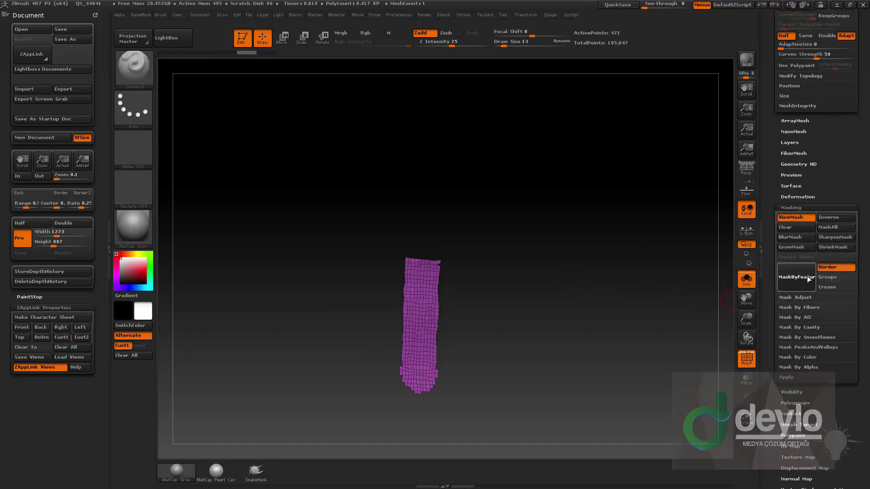
click(798, 196)
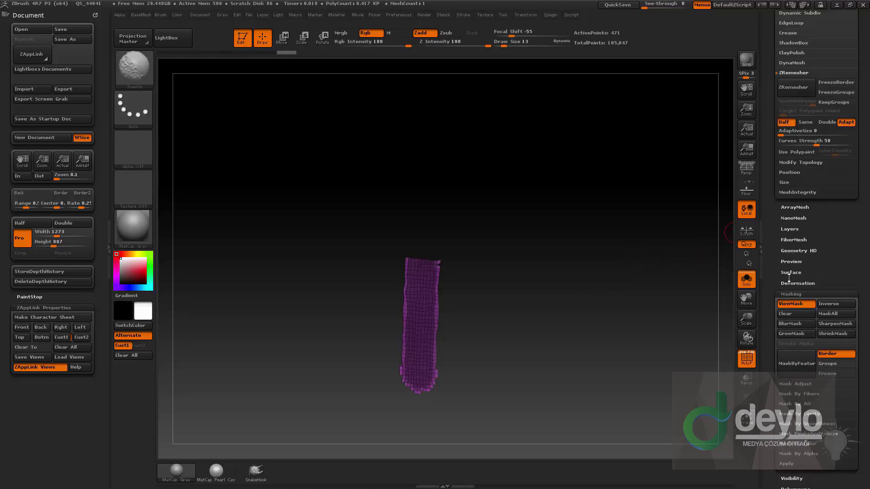
click(798, 177)
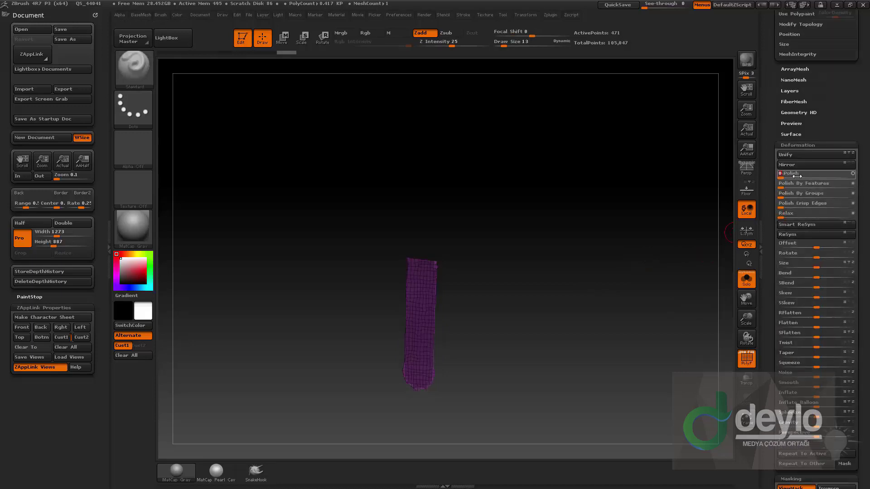
drag(768, 227, 779, 260)
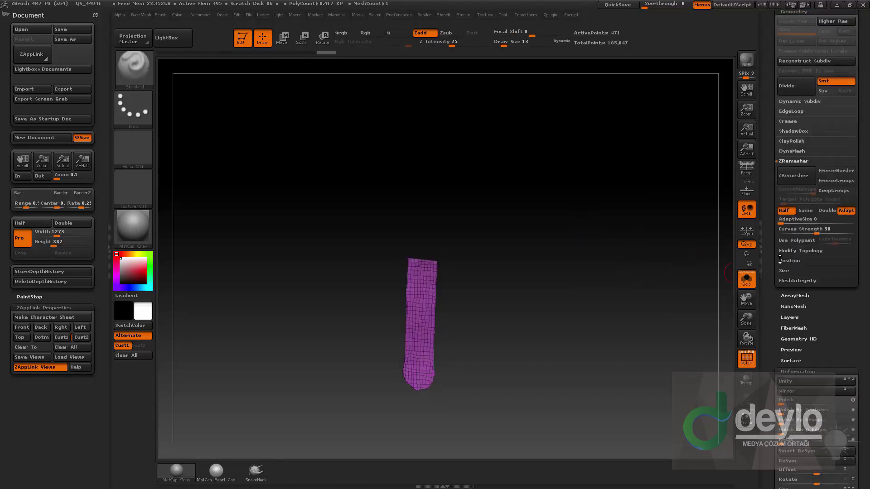
Step: ZRemesh the strip at Half and close the notch in its rounded end with a size 5 Move brush
click(797, 177)
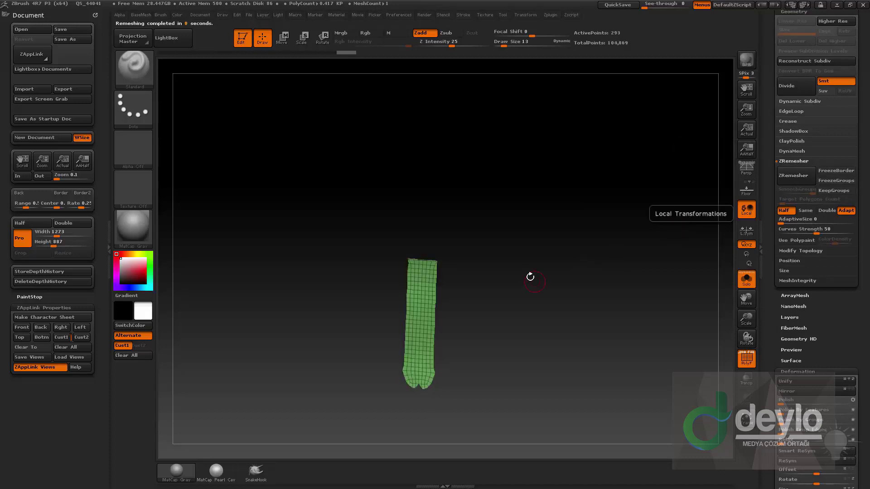
mouse_move(554, 298)
mouse_down()
mouse_move(495, 270)
mouse_move(425, 312)
mouse_move(551, 252)
mouse_move(454, 347)
mouse_up()
key(s)
key(b)
key(m)
key(v)
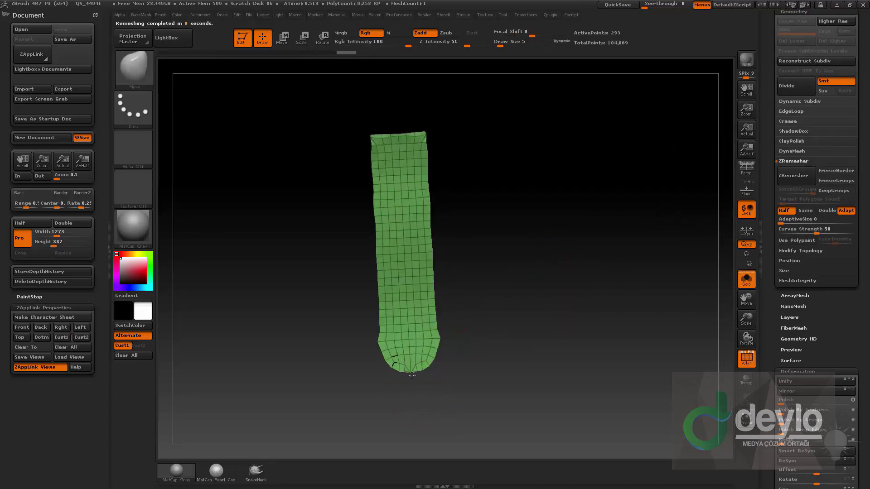
drag(412, 376, 412, 377)
Step: ZRemesh the strip once more and straighten its notched upper end with a size 15 Move brush
mouse_move(508, 315)
alt+mouse_down()
mouse_move(507, 334)
mouse_move(517, 332)
alt+mouse_up()
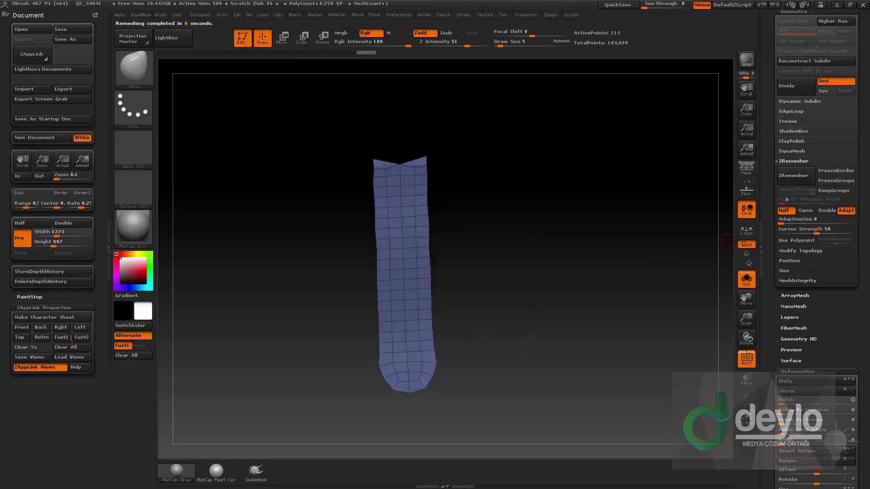
alt+drag(474, 129, 492, 211)
key(s)
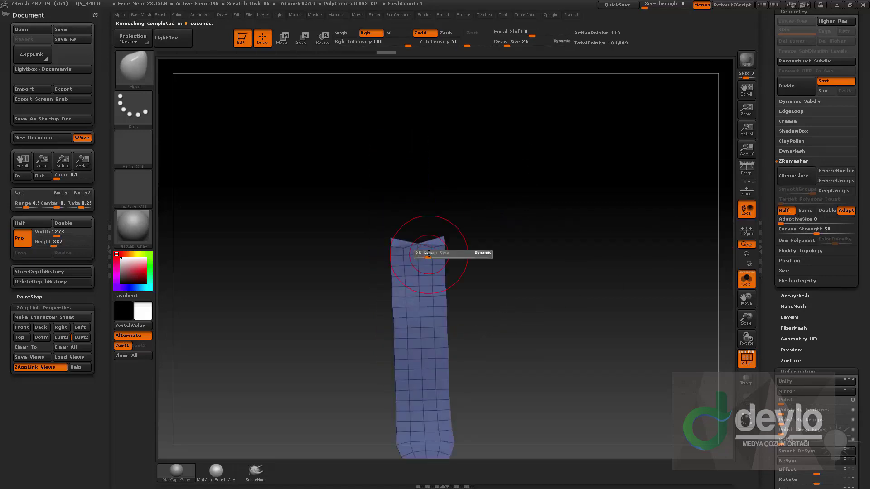
click(419, 246)
drag(511, 240, 540, 241)
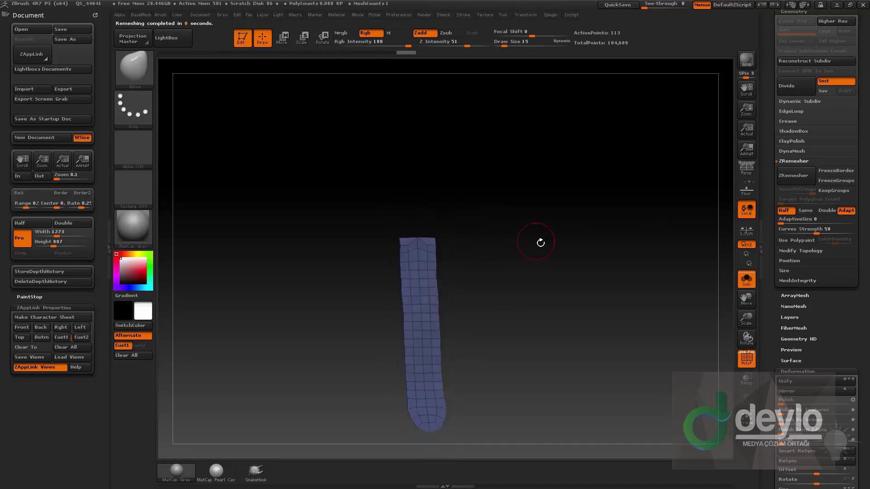
Step: Extrude the whole flat strip into a thick solid with ZModeler's QMesh action targeting Polygroup All
key(b)
key(z)
key(m)
key(space)
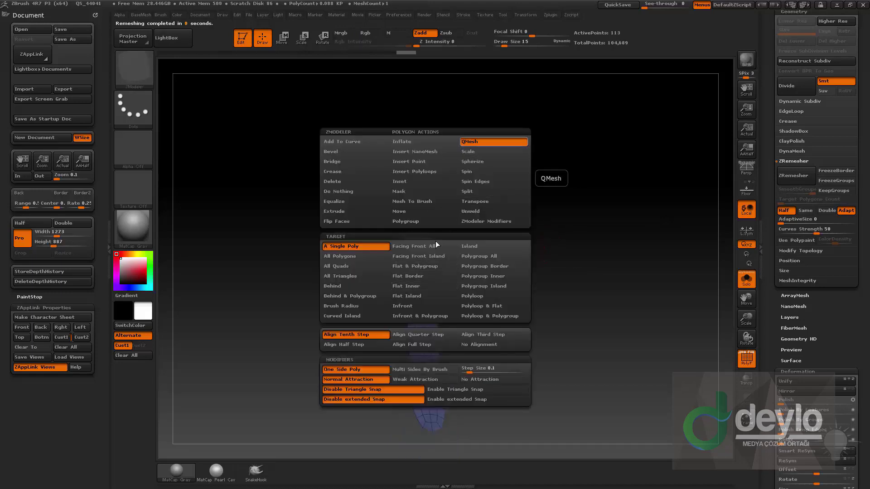
click(477, 257)
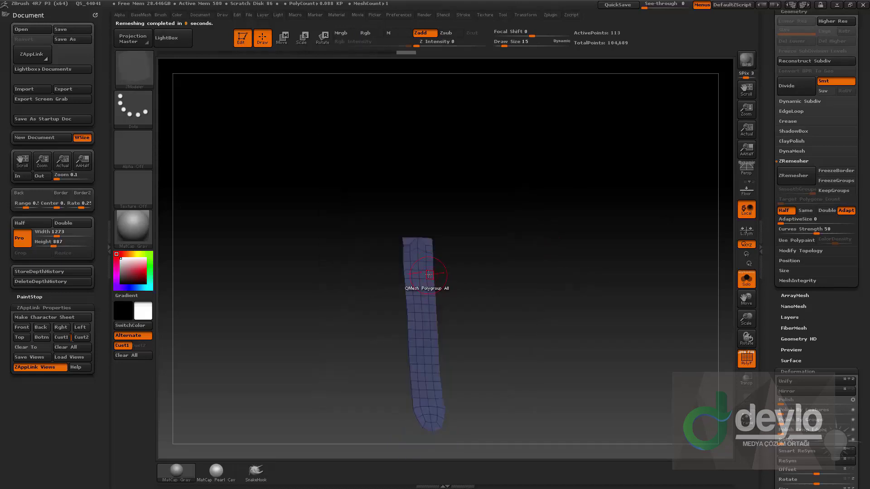
drag(425, 278, 456, 266)
drag(485, 265, 546, 265)
drag(418, 289, 399, 293)
Step: Split the thickened strip into polygroups by normals and crease the polygroup borders
drag(527, 249, 707, 280)
drag(649, 231, 632, 240)
key(1)
click(646, 354)
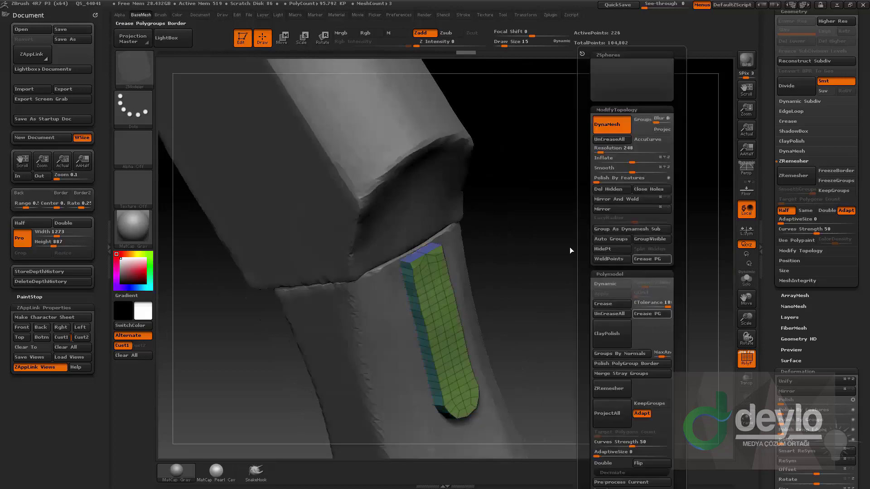
Step: Extend the strip's upper end slightly with QMesh, working on it alone in Solo mode and showing all parts again
drag(569, 247, 548, 229)
click(746, 280)
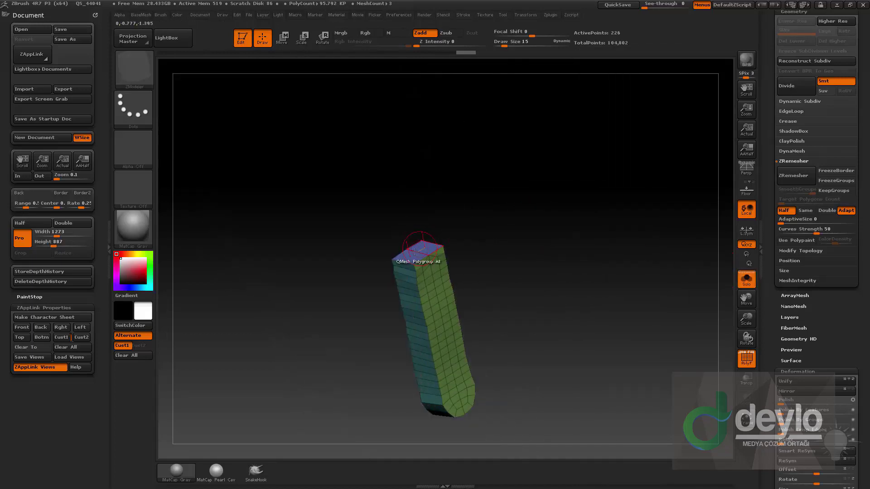
drag(406, 239, 403, 232)
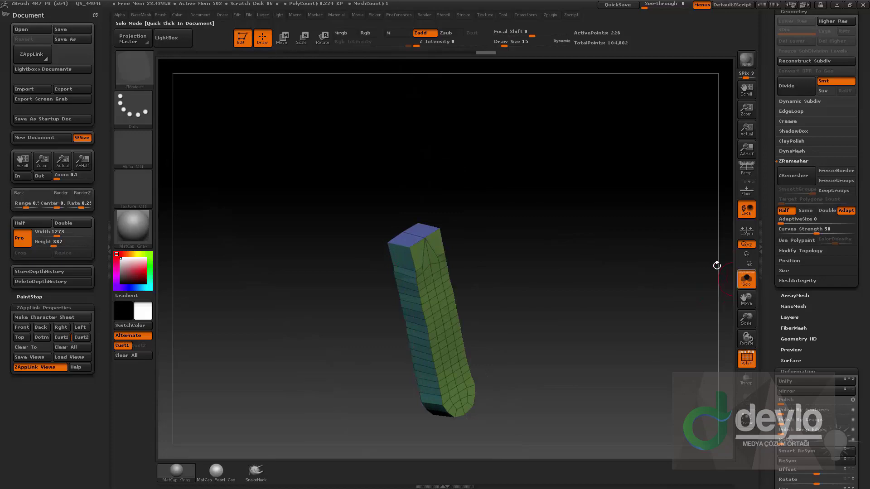
click(746, 279)
drag(679, 257, 663, 218)
Step: Duplicate the strip's subtool to get a second copy for the receiver
drag(774, 226, 772, 336)
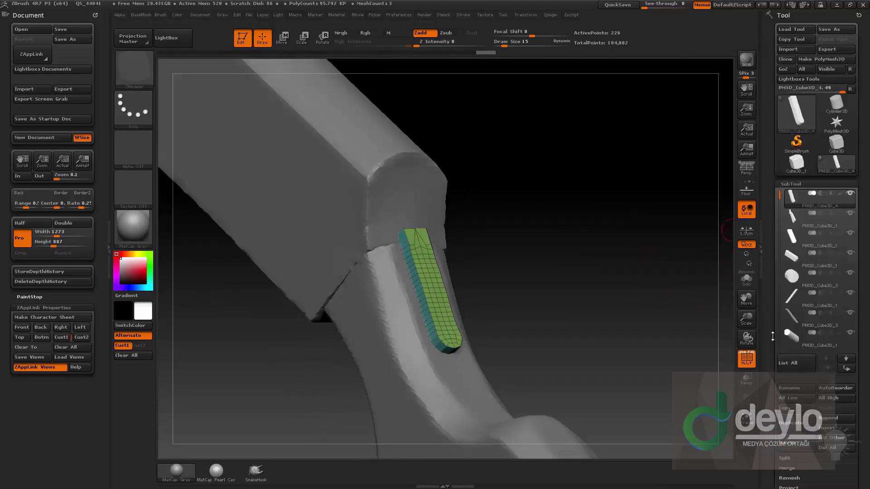
click(789, 422)
drag(788, 423, 788, 333)
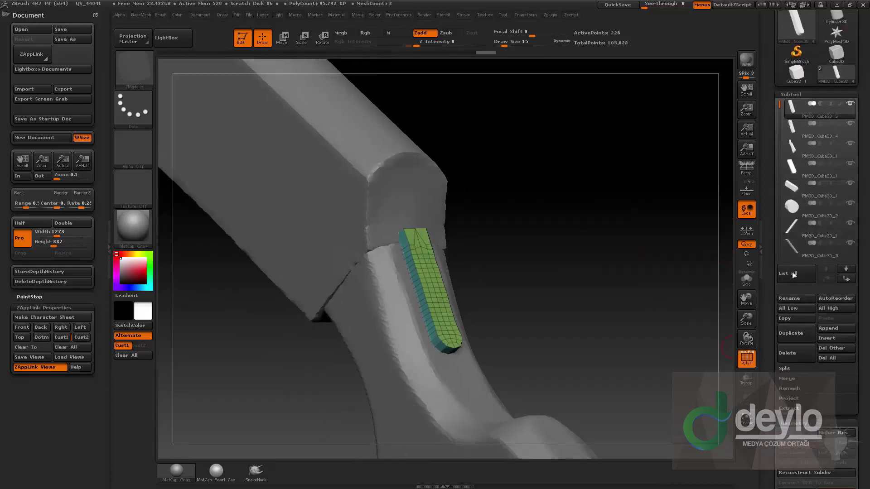
Step: Crease the duplicate strip's polygroup borders, subdivide it and check it in Solo mode
drag(603, 236, 611, 236)
key(b)
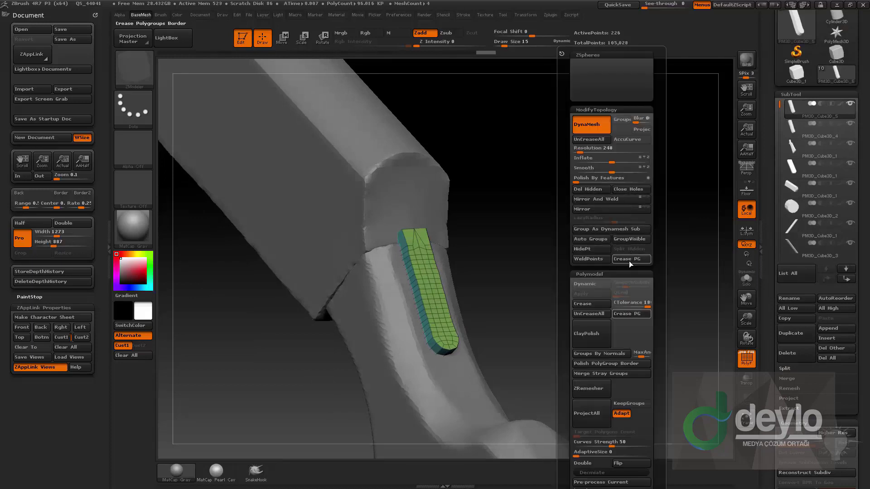
click(630, 264)
key(ctrl+d)
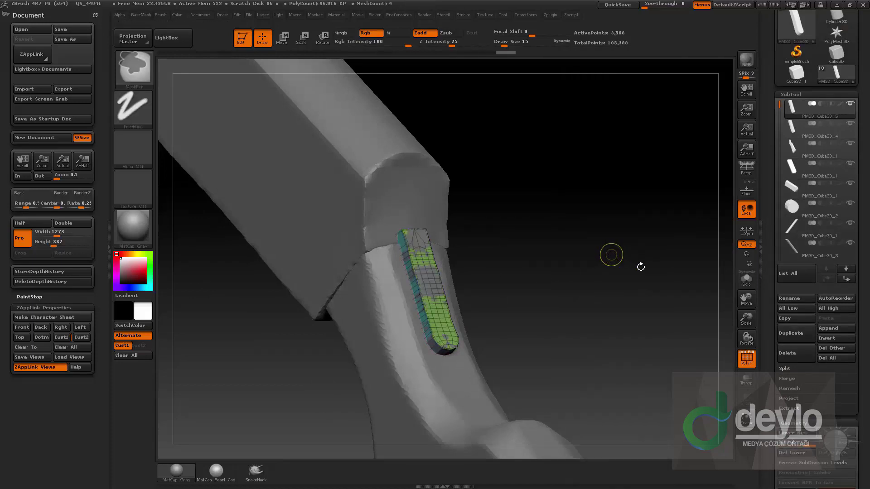
click(747, 280)
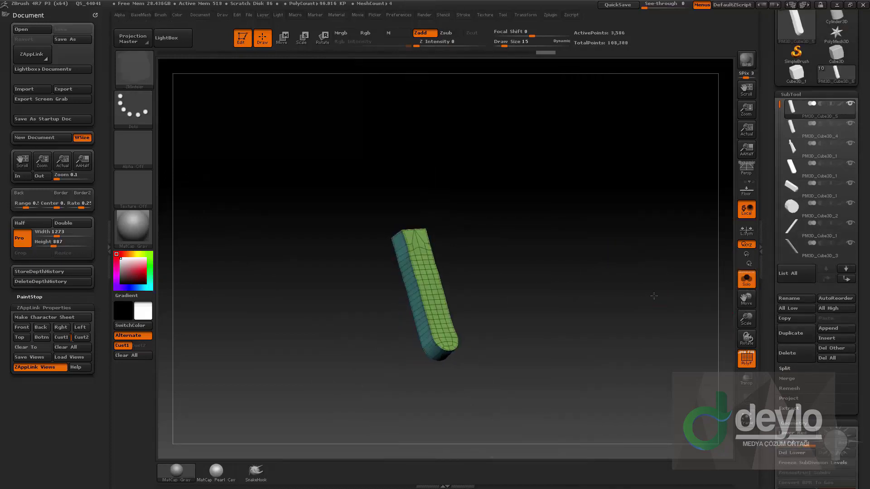
click(747, 284)
key(shift)
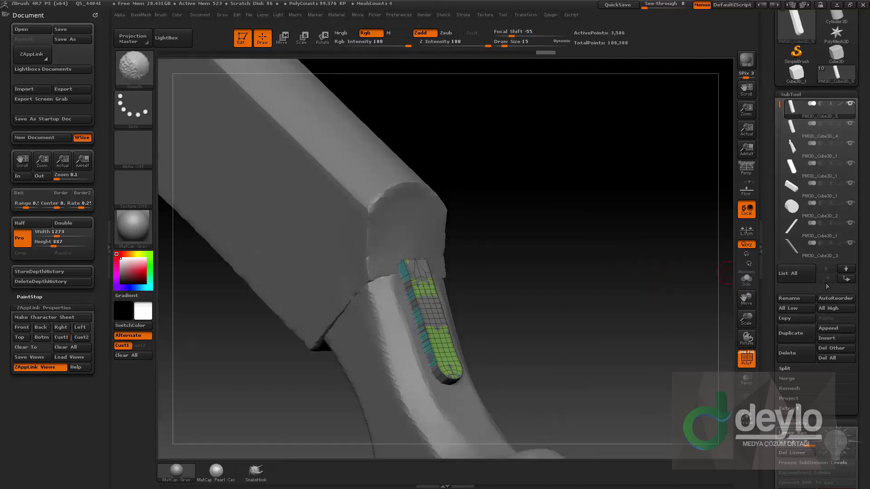
Step: Place the receiver directly above the duplicate strip in the subtool order and remove the duplicate's subdivision levels
alt+click(401, 222)
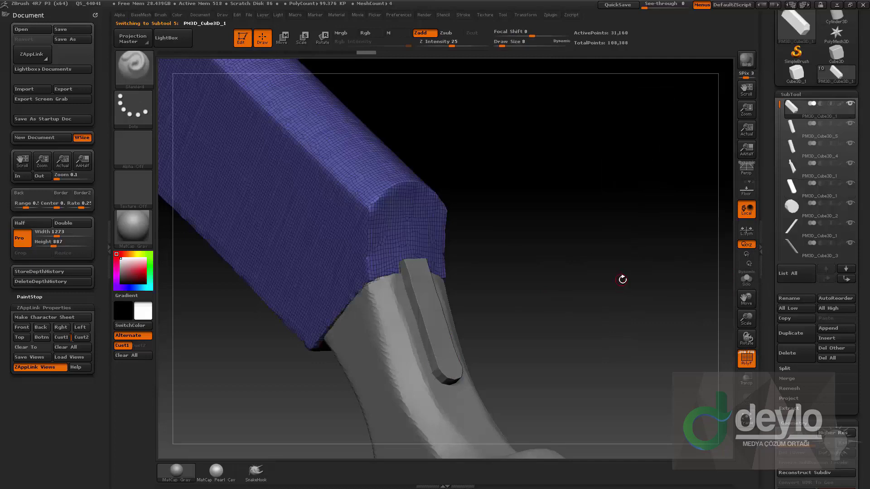
key(Down)
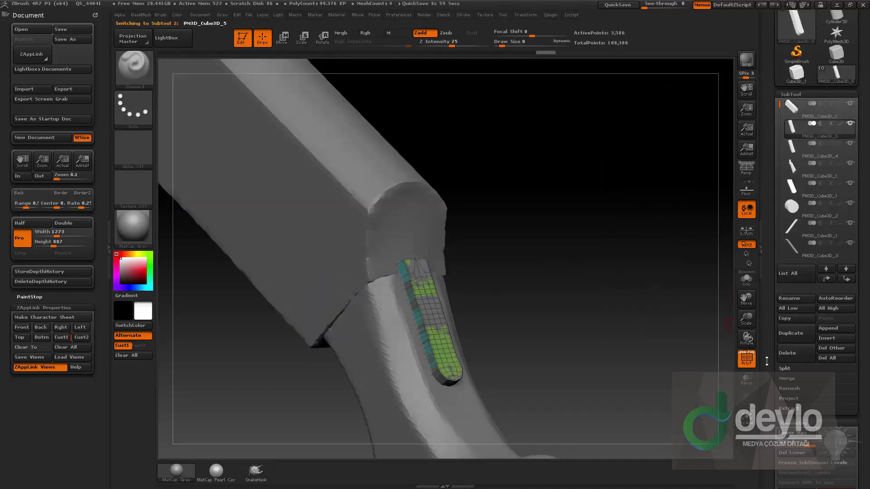
scroll(787, 372, down, 3)
click(777, 362)
click(830, 373)
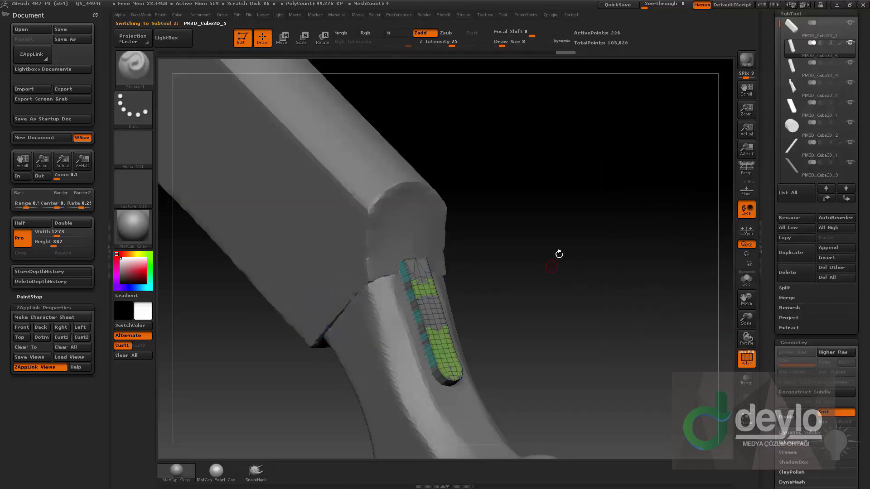
Step: Merge the duplicate strip into the receiver, fuse them with DynaMesh and check the combined mesh in Solo mode
alt+drag(560, 252, 553, 290)
drag(428, 297, 416, 301)
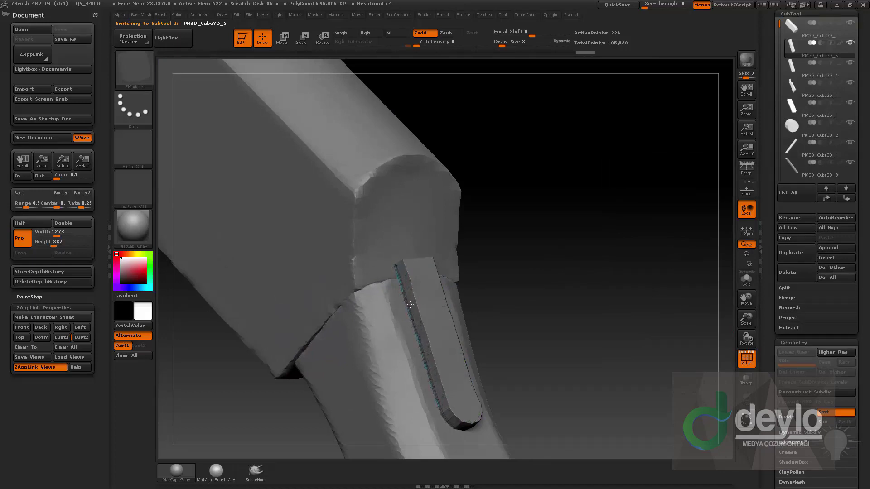
click(813, 38)
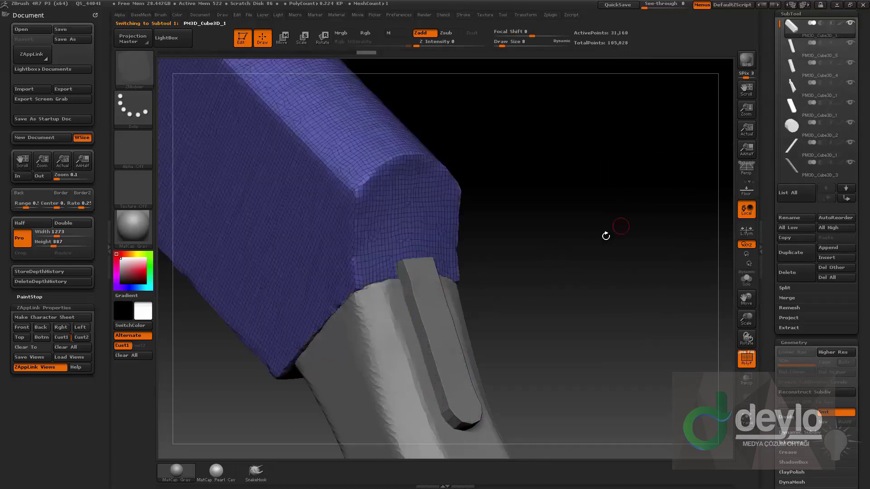
click(600, 251)
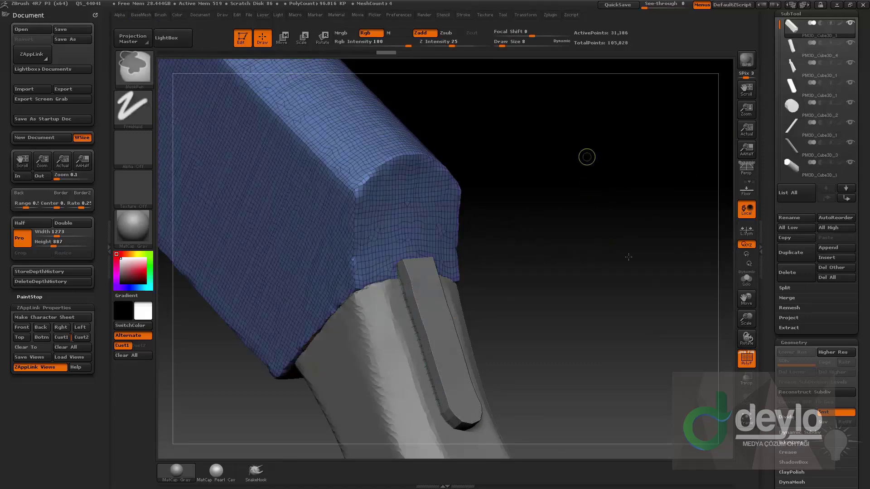
click(745, 279)
mouse_move(686, 275)
mouse_down()
mouse_move(658, 291)
mouse_move(686, 290)
mouse_up()
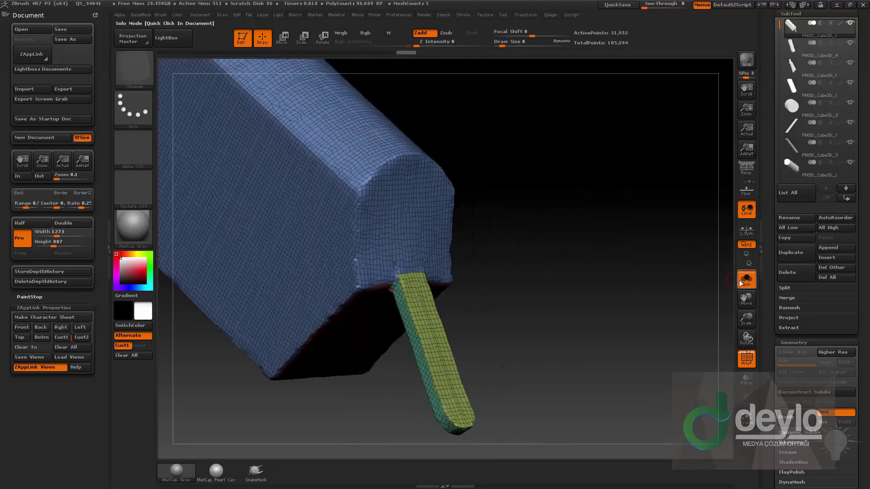
click(744, 283)
Step: Reorder the subtools so the stock is first with the remaining strip directly below it
alt+click(404, 381)
alt+drag(631, 314, 620, 276)
shift+click(825, 200)
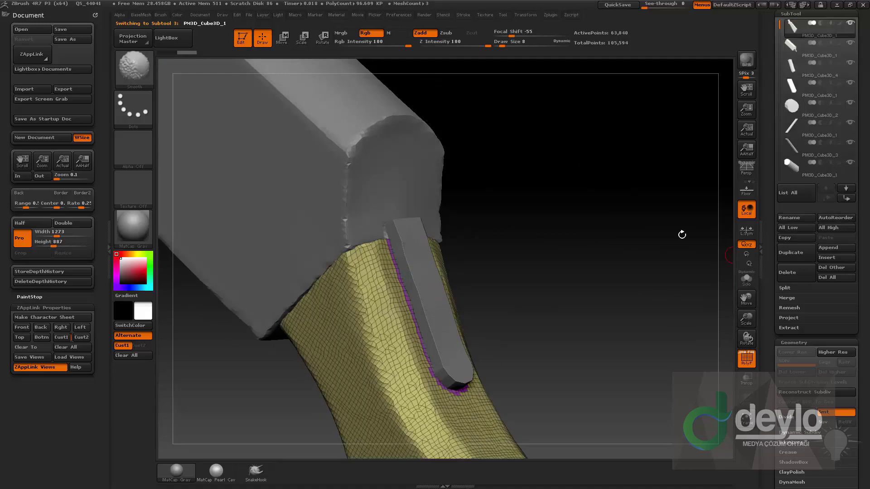
alt+click(441, 304)
click(827, 198)
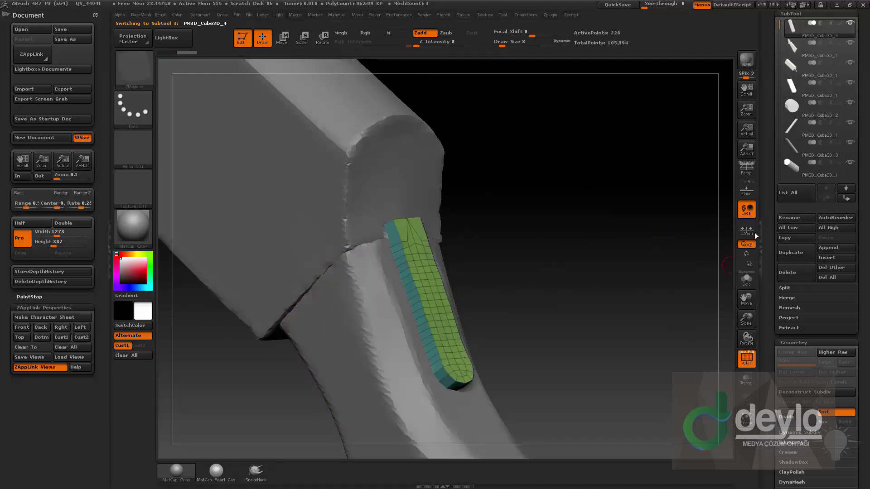
drag(769, 215, 857, 288)
click(846, 299)
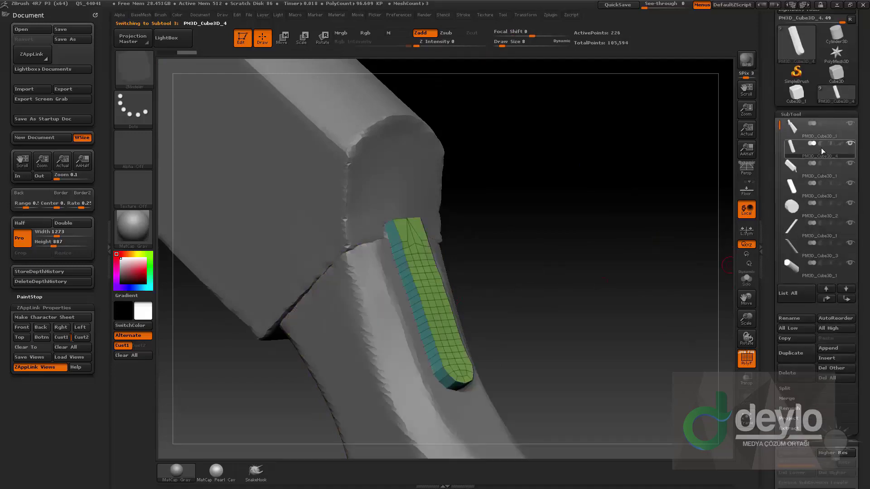
Step: Cut the strip's slot into the stock by setting the strip to subtraction, merging it into the stock and running DynaMesh
key(ctrl+w)
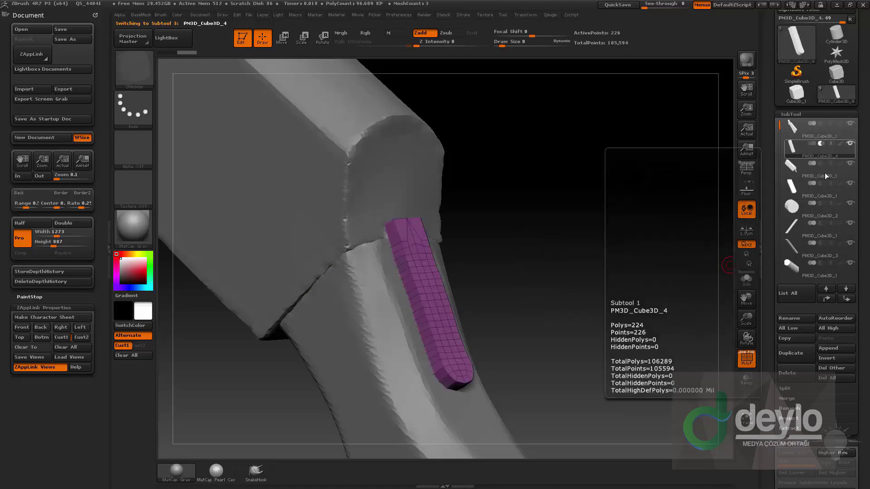
click(812, 132)
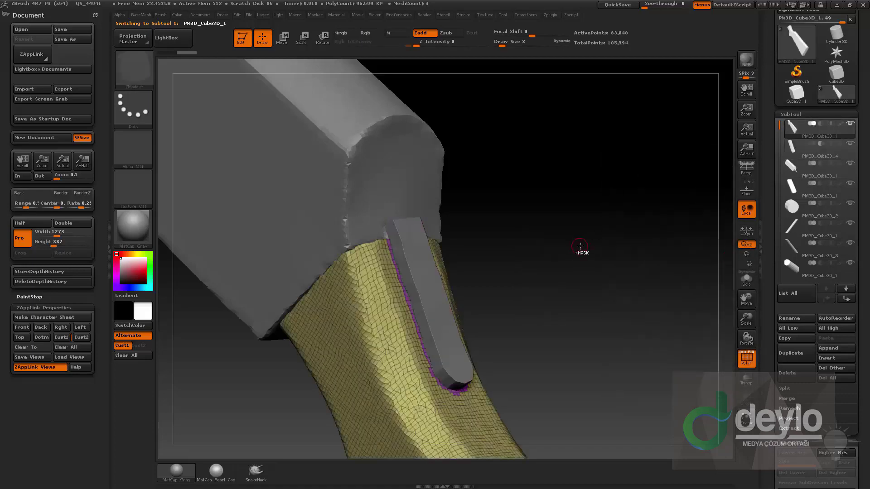
key(ctrl)
ctrl+click(589, 226)
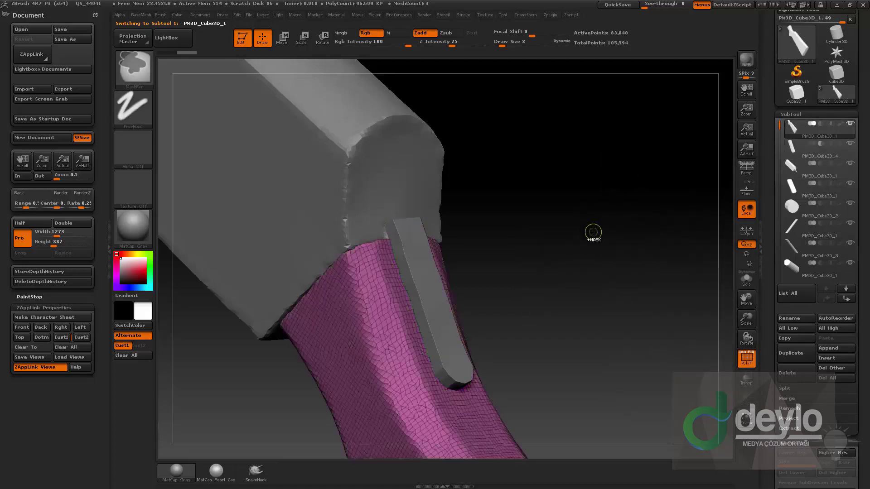
key(ctrl+m)
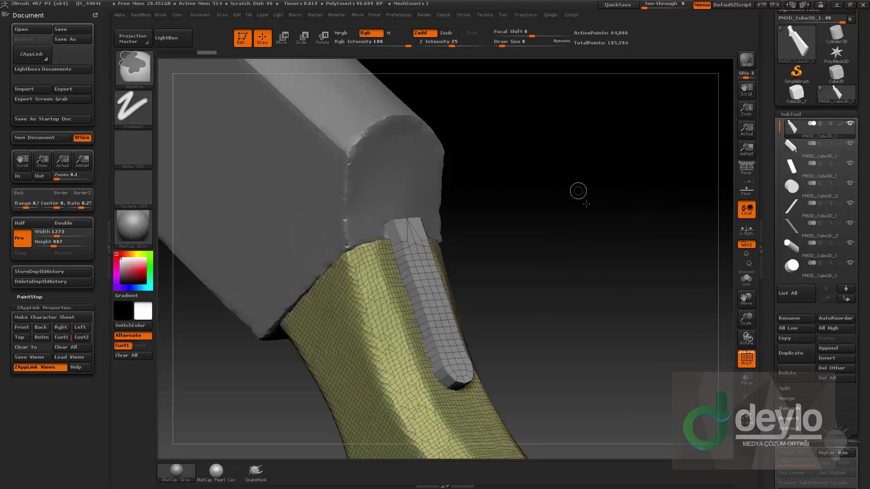
ctrl+drag(578, 191, 628, 294)
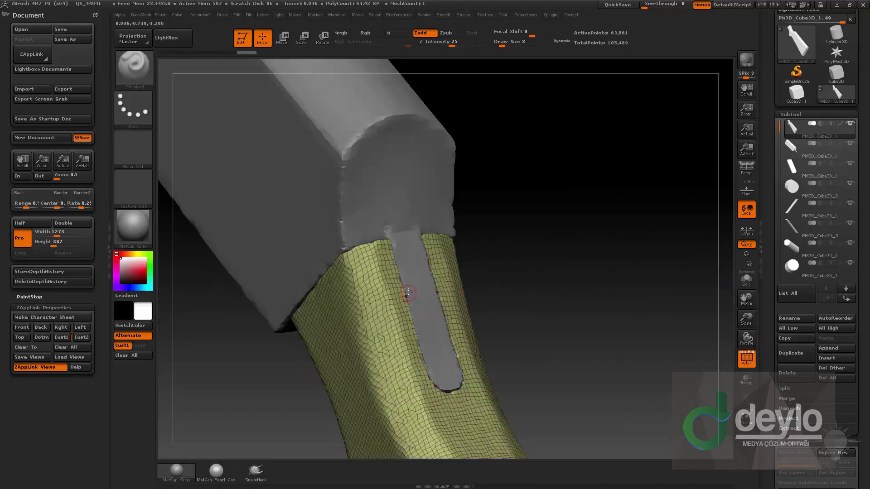
Step: Remesh the stock at a higher DynaMesh resolution and smooth the edge of its slot at Draw Size 35
key(s)
drag(409, 294, 415, 295)
key(b)
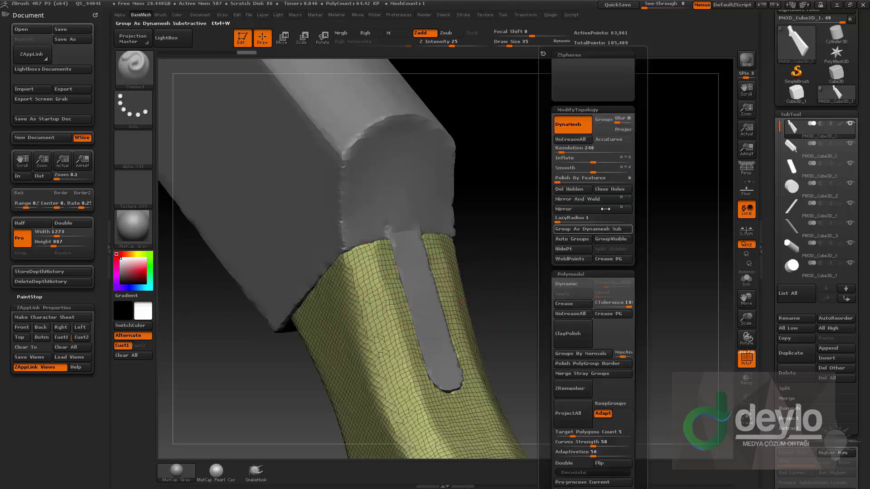
drag(561, 152, 565, 153)
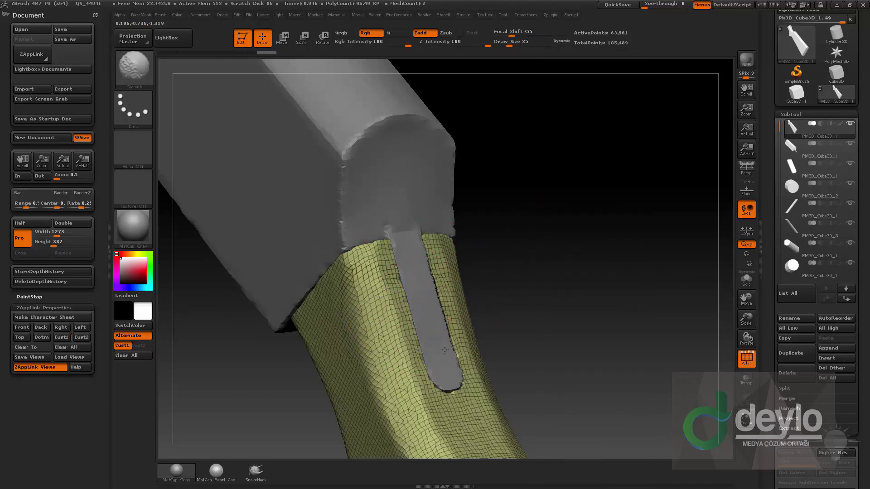
mouse_move(508, 235)
ctrl+mouse_down()
mouse_move(513, 273)
mouse_move(487, 272)
ctrl+mouse_up()
shift+drag(398, 253, 428, 282)
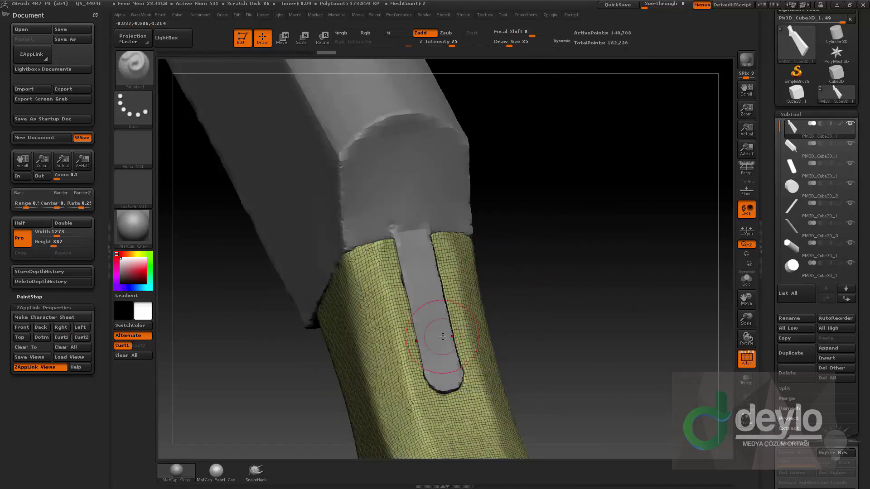
Step: Remesh the receiver with DynaMesh at resolution 472
alt+click(437, 313)
drag(563, 251, 584, 231)
key(b)
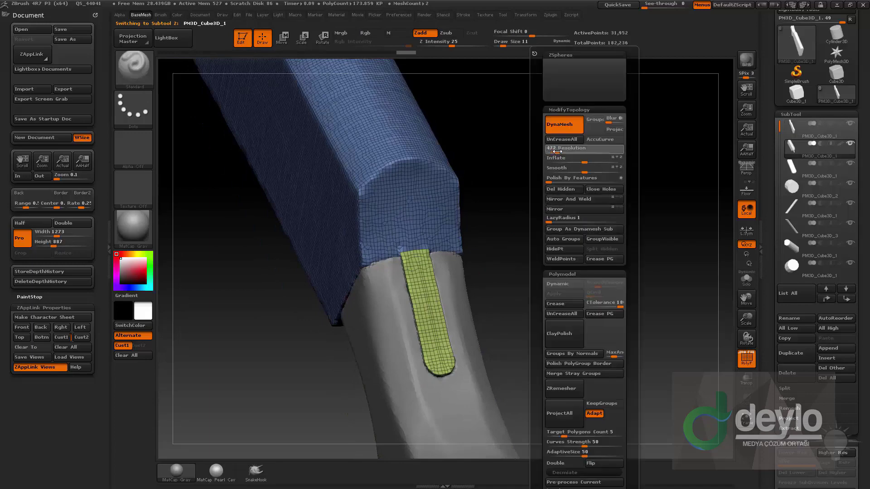
ctrl+drag(472, 208, 568, 180)
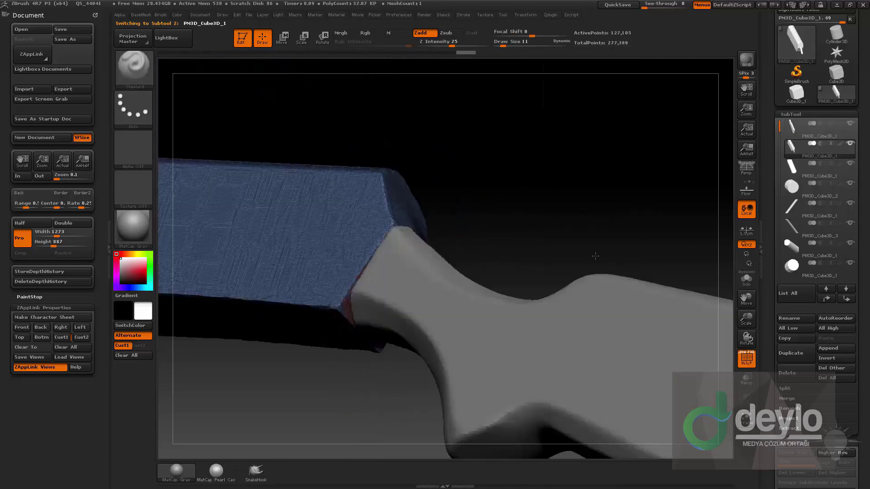
drag(596, 256, 651, 267)
mouse_move(623, 299)
mouse_down()
mouse_move(635, 268)
mouse_move(550, 347)
mouse_move(462, 340)
mouse_up()
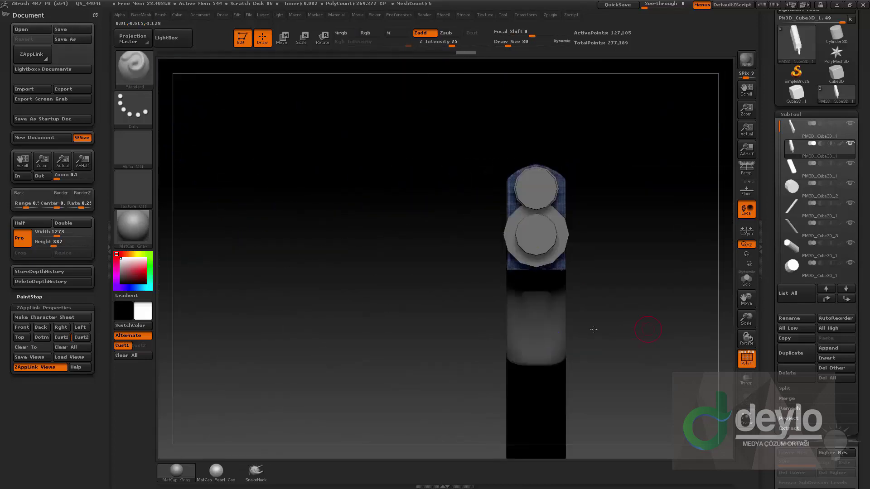
alt+drag(641, 333, 583, 332)
key(b)
ctrl+shift+click(226, 78)
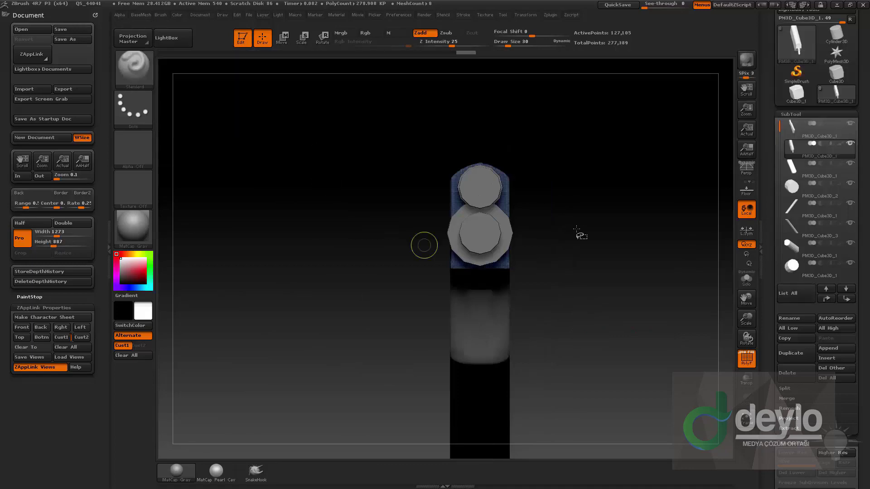
ctrl+shift+drag(576, 205, 452, 318)
mouse_move(655, 283)
mouse_down()
mouse_move(583, 326)
mouse_move(545, 297)
mouse_move(543, 266)
mouse_move(451, 331)
mouse_move(521, 206)
mouse_move(417, 254)
mouse_move(494, 248)
mouse_move(555, 267)
mouse_up()
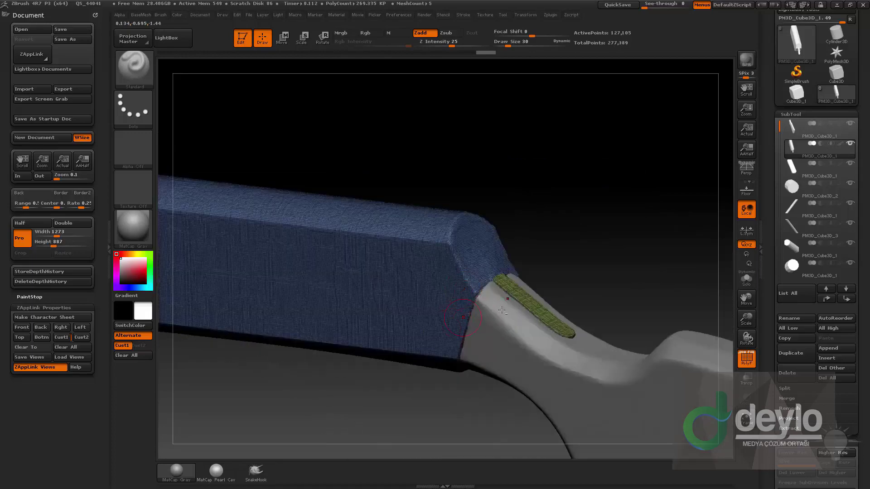
Step: Select the stock, turn on the Spotlight reference and recall the Cust1 view so the model lines up with the photo
alt+click(593, 351)
drag(611, 262, 546, 336)
key(shift+z)
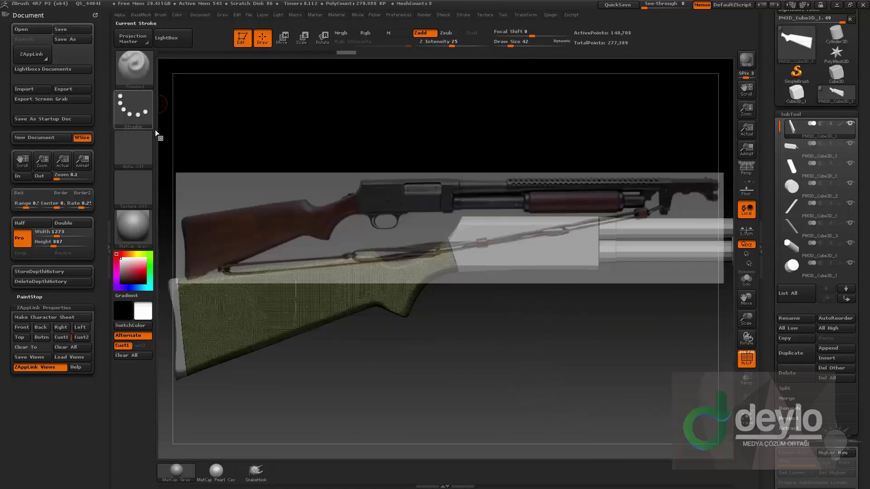
click(63, 337)
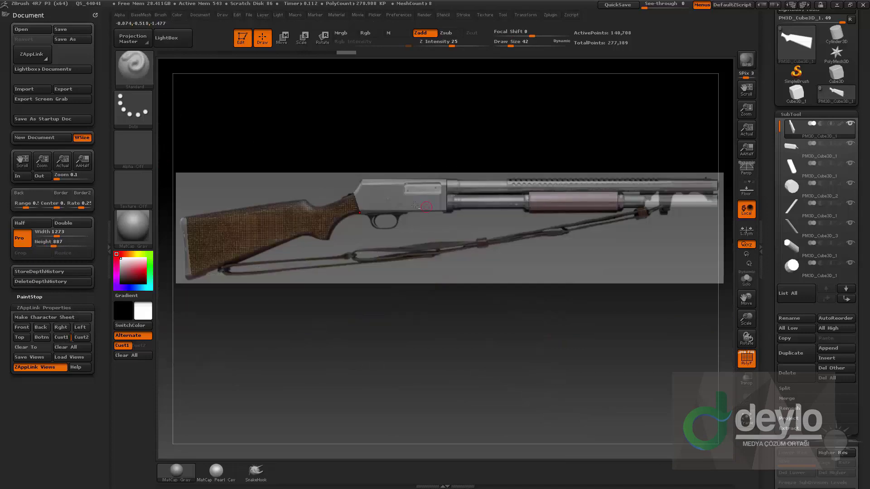
Step: Set the brush to Rgb only with Zadd off and Draw Size 105, and project the Spotlight photo's colour onto the stock
key(s)
drag(421, 204, 416, 205)
drag(423, 163, 427, 157)
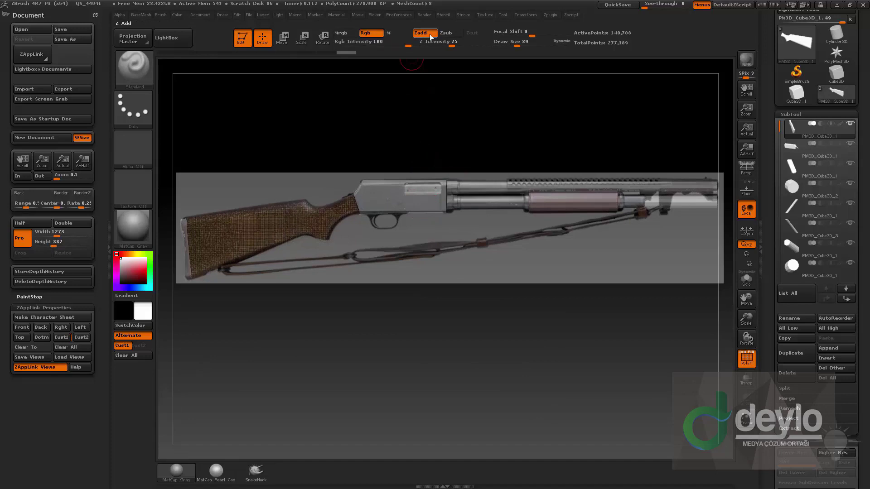
drag(413, 200, 384, 201)
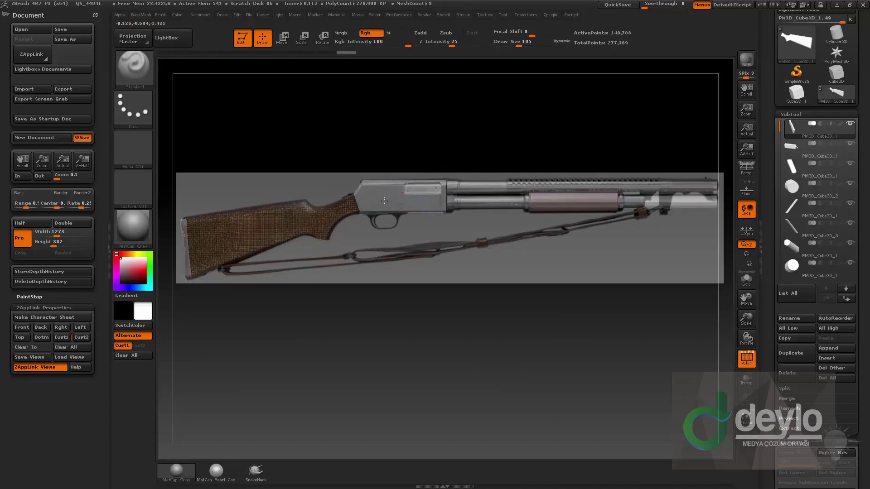
Step: Select the receiver, hide the PolyFrame and project the Spotlight photo's colour onto it
alt+click(399, 195)
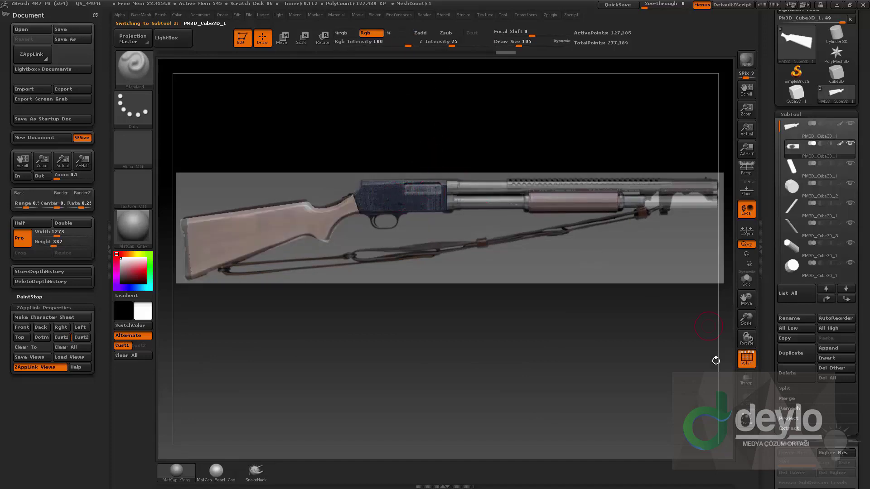
key(shift+f)
drag(369, 197, 411, 209)
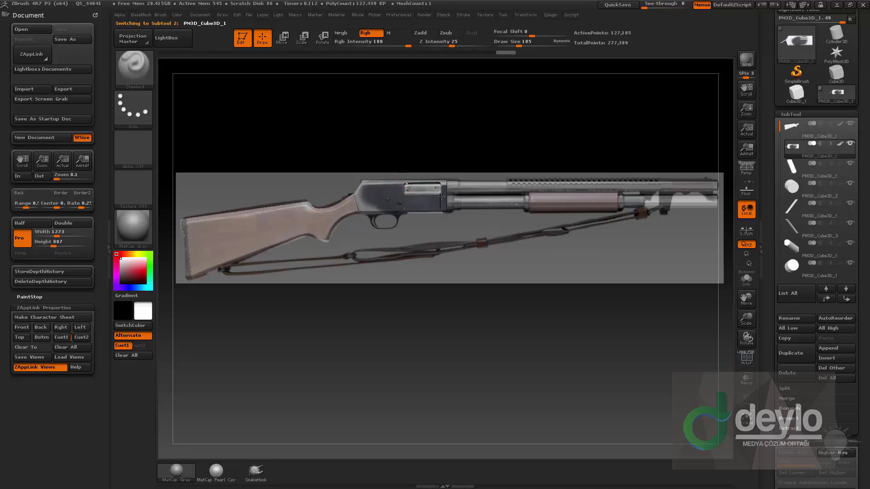
Step: Hide the shotgun reference image and fade the receiver's painted texture with white object fills at Rgb Intensity 16
key(shift+z)
mouse_move(538, 122)
alt+mouse_down()
mouse_move(522, 331)
mouse_move(492, 393)
alt+mouse_up()
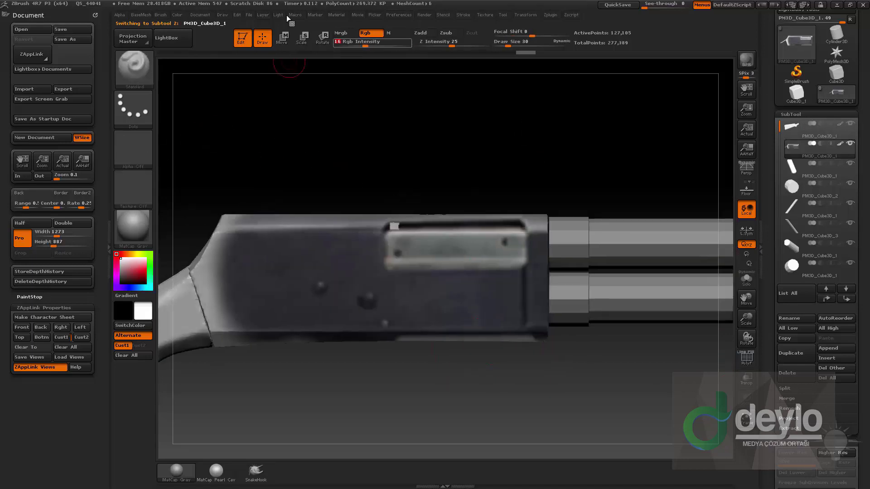
click(175, 15)
click(195, 196)
click(194, 196)
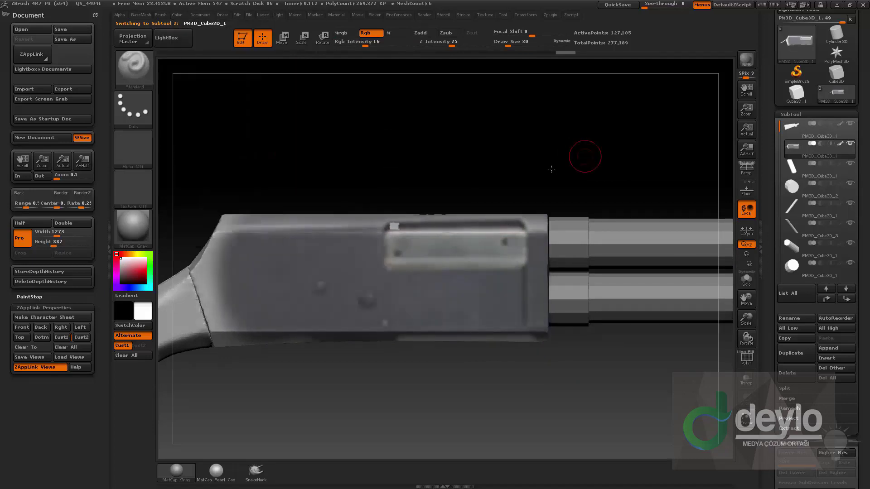
Step: Mask the ejection port area on the side and upper edge of the receiver, following the faded texture
alt+drag(555, 166, 539, 173)
key([)
key([)
alt+right_drag(538, 166, 552, 150)
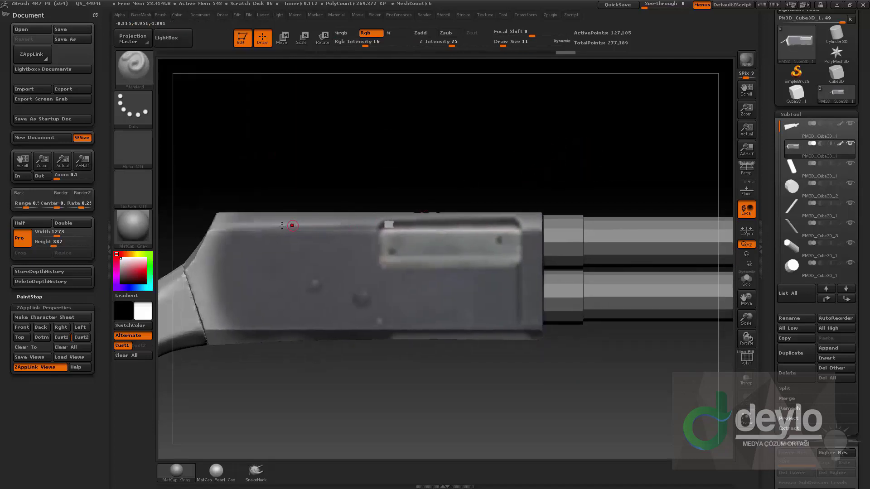
alt+drag(560, 190, 552, 191)
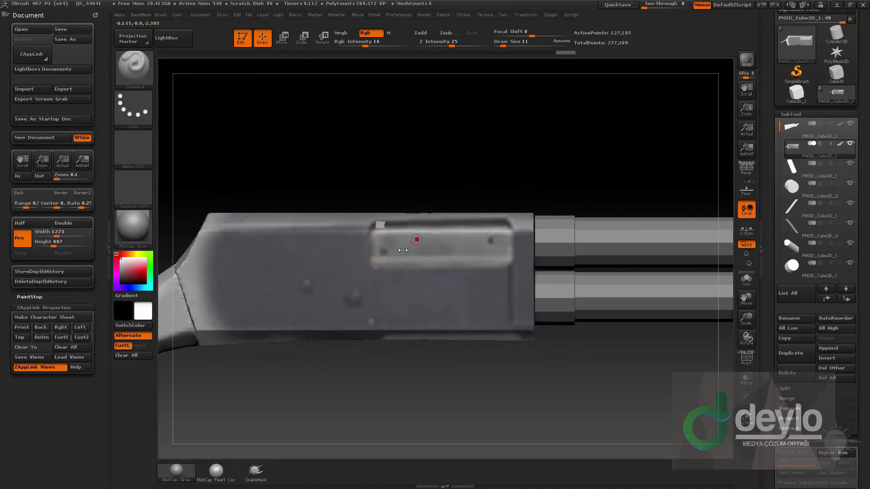
key(ctrl)
ctrl+drag(392, 187, 513, 264)
mouse_move(562, 148)
mouse_down()
mouse_move(533, 142)
mouse_move(484, 240)
mouse_up()
shift+drag(529, 182, 530, 194)
ctrl+alt+drag(550, 137, 435, 374)
mouse_move(526, 179)
shift+mouse_down()
mouse_move(594, 162)
mouse_move(583, 161)
mouse_move(596, 140)
mouse_move(581, 155)
shift+mouse_up()
ctrl+click(464, 258)
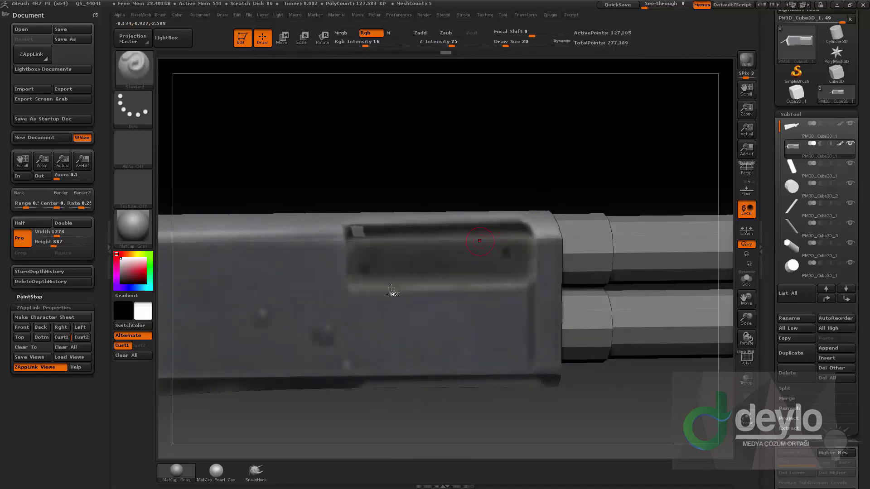
Step: Turn off the receiver's polypaint and show the masked ejection port as its own polygroup in the polyframe display
shift+drag(561, 158, 727, 251)
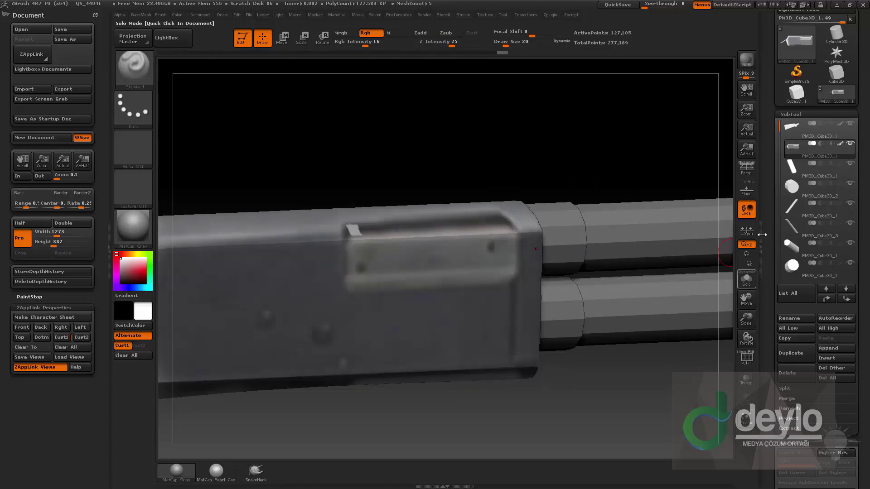
click(840, 143)
mouse_move(635, 155)
mouse_down()
mouse_move(604, 128)
mouse_move(602, 145)
mouse_up()
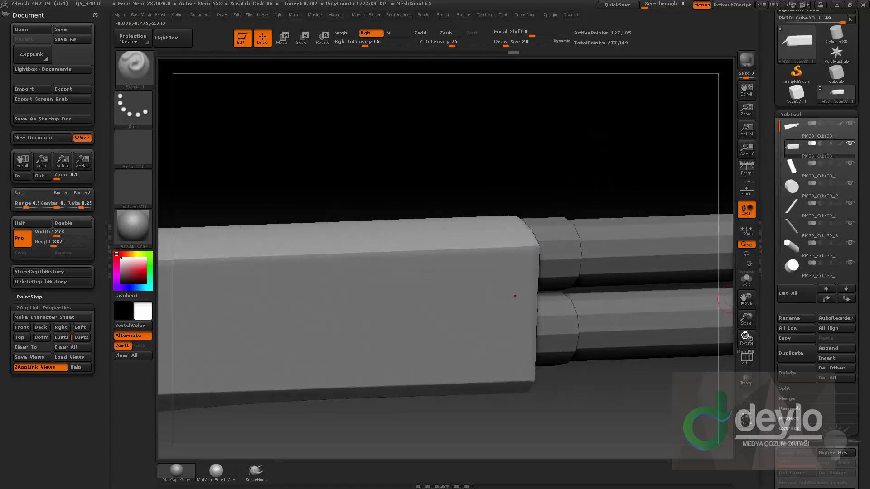
click(747, 357)
drag(623, 182, 505, 194)
ctrl+shift+click(438, 255)
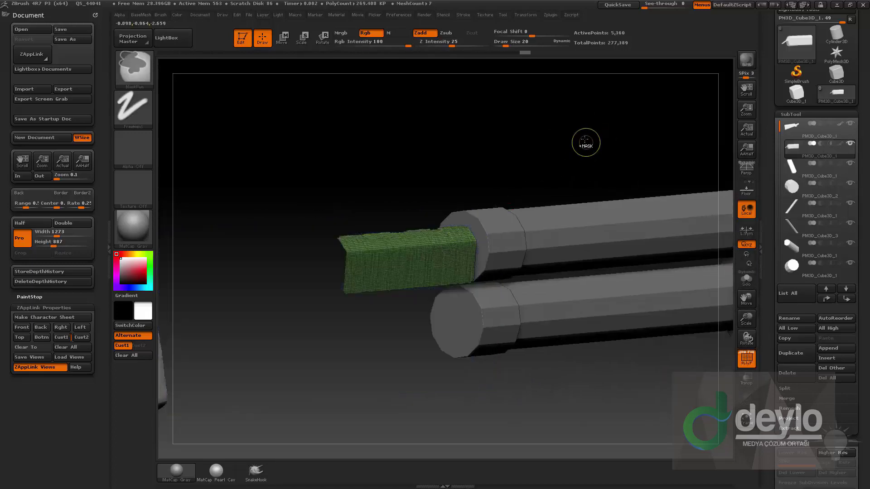
ctrl+shift+click(562, 130)
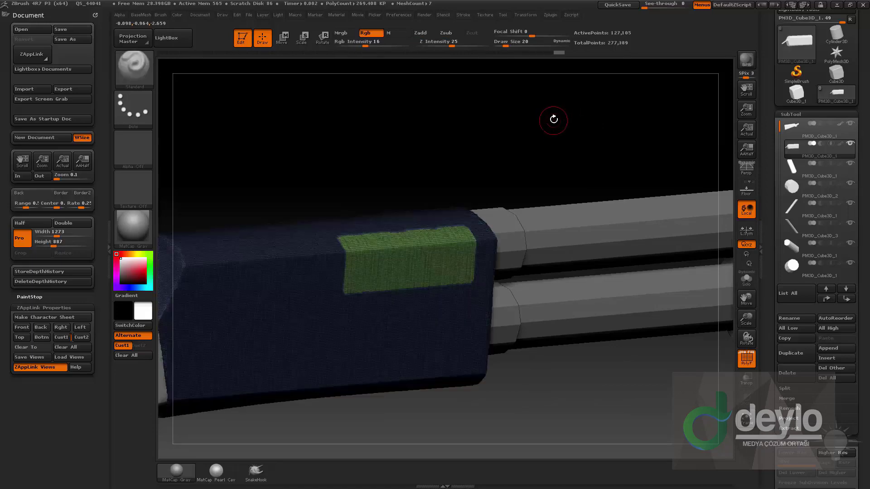
Step: Isolate the ejection port polygroup and even out its ragged border with the Move brush
drag(553, 120, 469, 230)
key(w)
drag(487, 173, 576, 140)
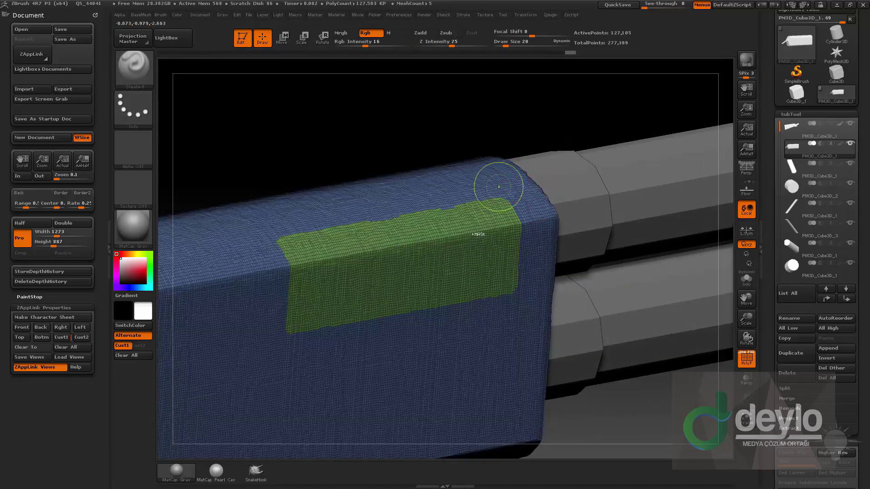
ctrl+shift+click(480, 238)
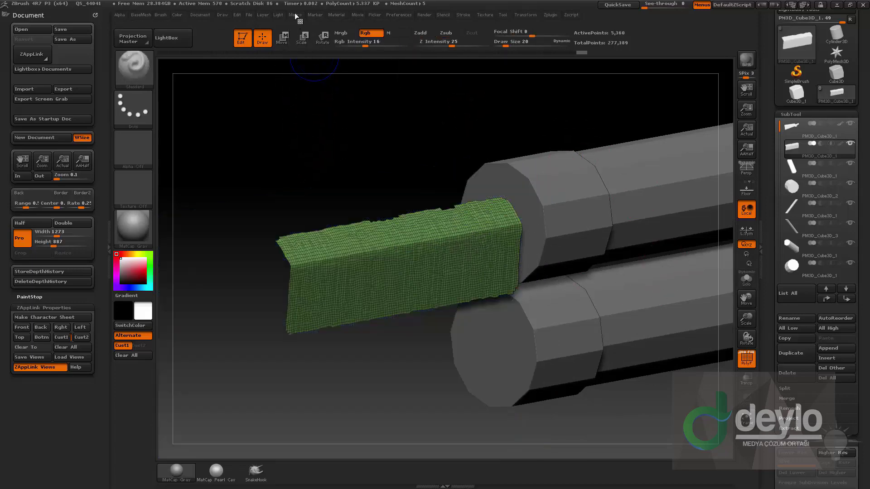
drag(492, 124, 396, 205)
key(b)
key(m)
key(v)
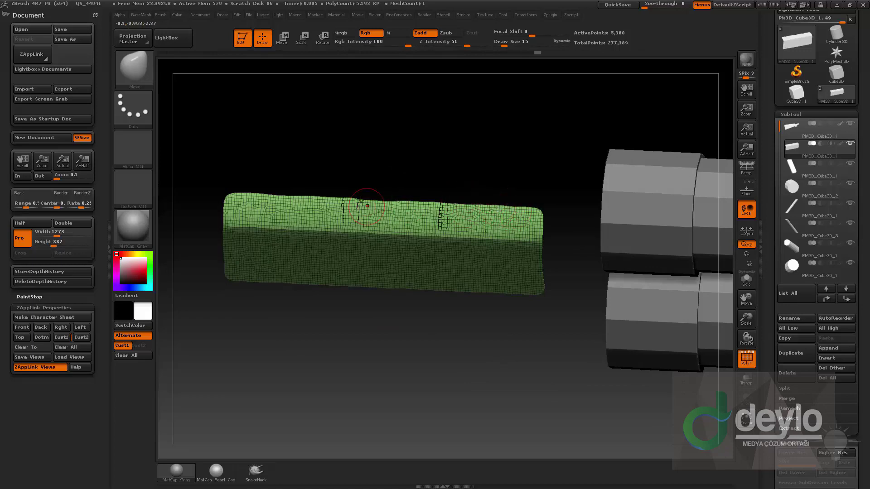
drag(355, 196, 357, 202)
mouse_move(504, 148)
mouse_down()
mouse_move(509, 113)
mouse_move(526, 111)
mouse_up()
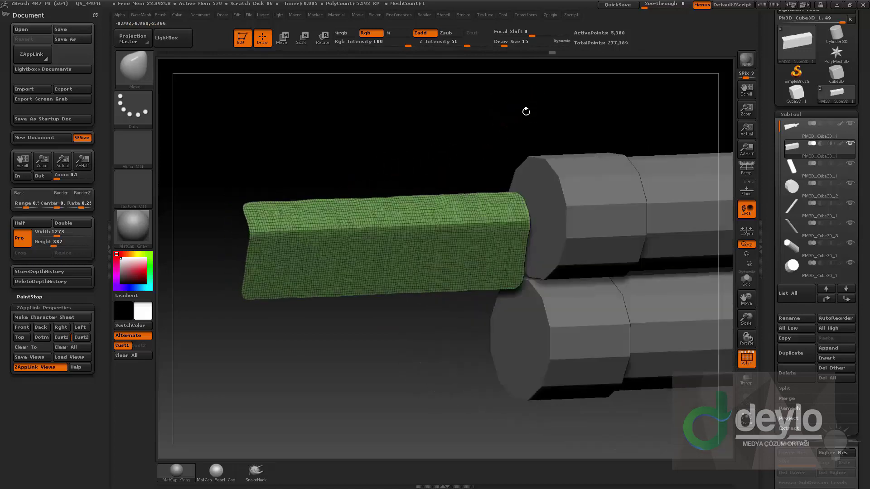
Step: Mask the receiver around the ejection port and shift the port faces lengthwise with a horizontal Transpose line
key(ctrl)
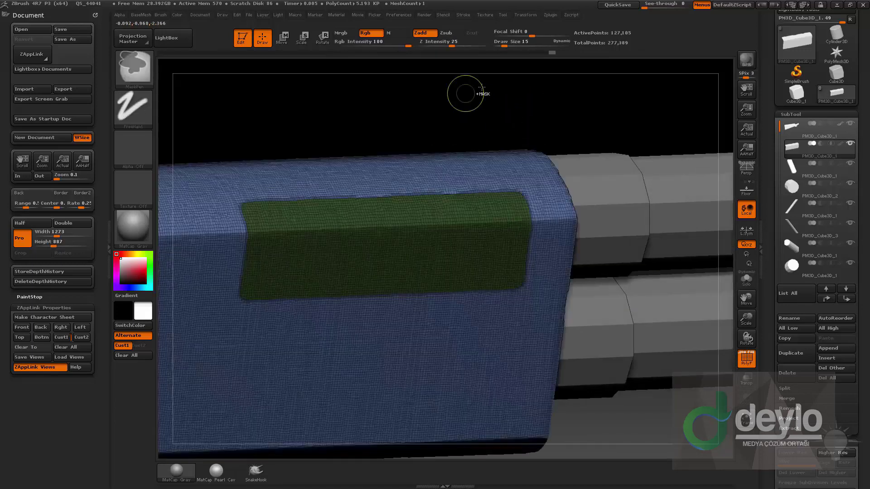
ctrl+click(482, 87)
key(w)
right_drag(419, 258, 427, 235)
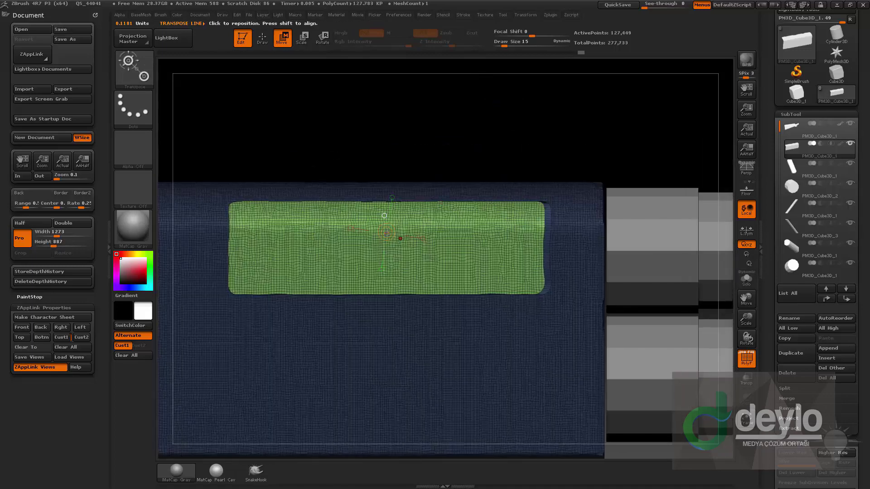
shift+drag(394, 249, 586, 249)
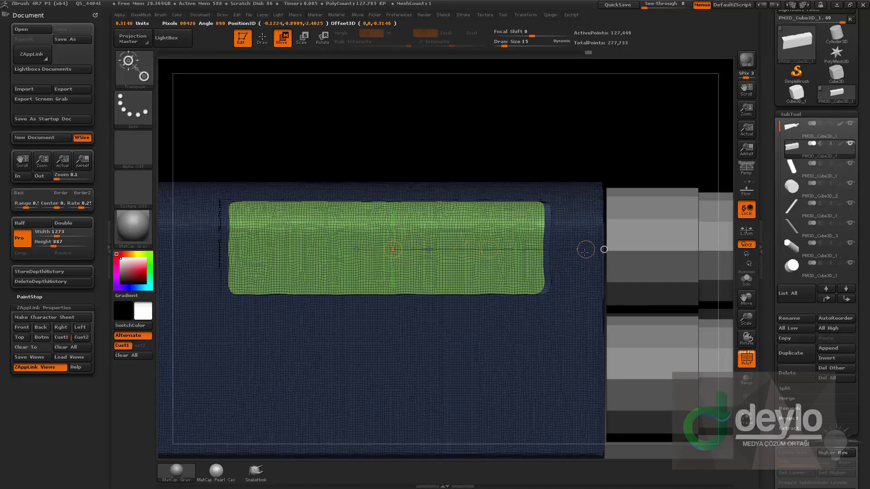
drag(512, 249, 496, 250)
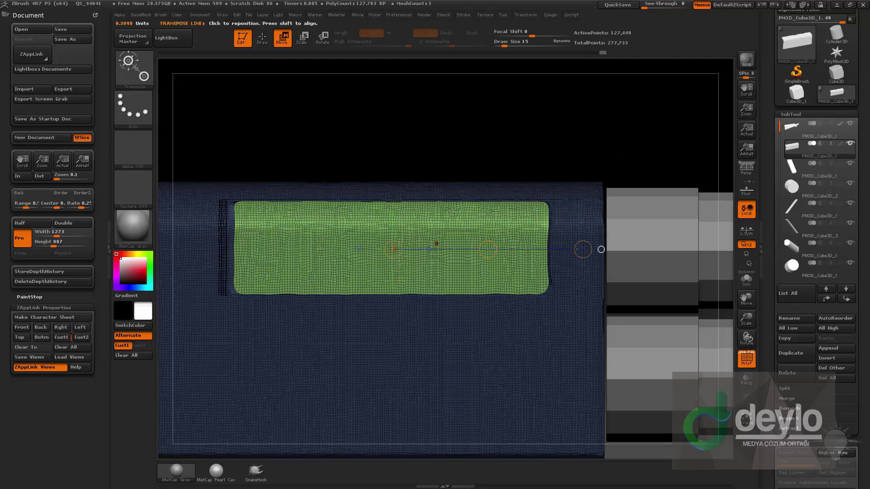
Step: Shrink the unmasked port faces vertically with a Transpose line to inset them from the opening's edges
mouse_move(426, 254)
shift+mouse_down()
mouse_move(425, 99)
mouse_move(426, 120)
shift+mouse_up()
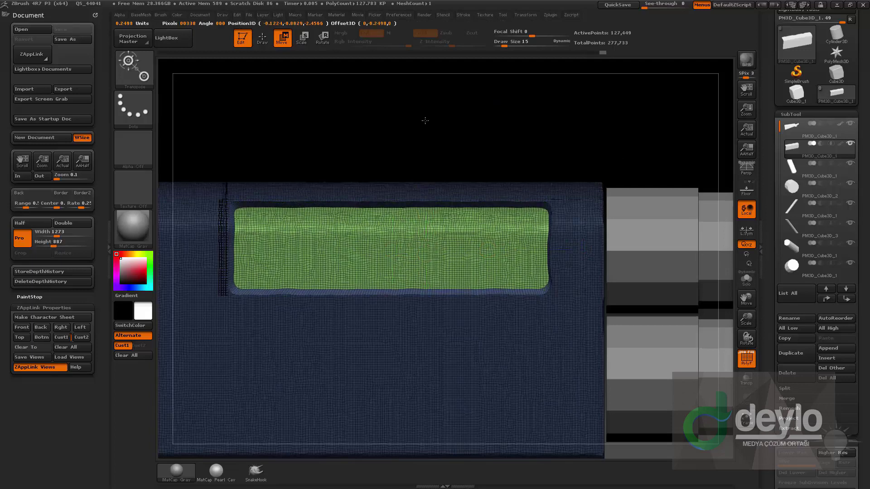
key(q)
drag(504, 111, 533, 114)
key(w)
drag(427, 176, 427, 179)
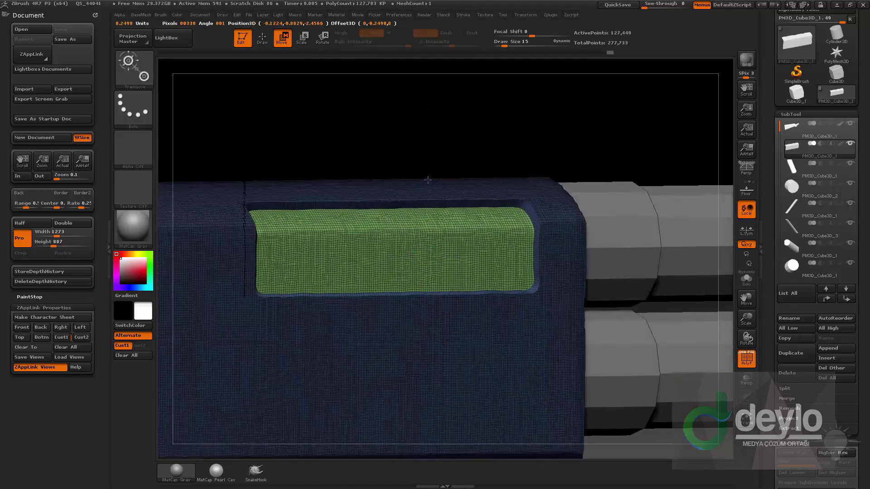
key(q)
mouse_move(535, 140)
mouse_down()
mouse_move(500, 146)
mouse_move(515, 141)
mouse_up()
Step: Push the port faces deeper into the receiver with Transpose Move
key(w)
click(360, 247)
drag(472, 157, 504, 152)
click(399, 233)
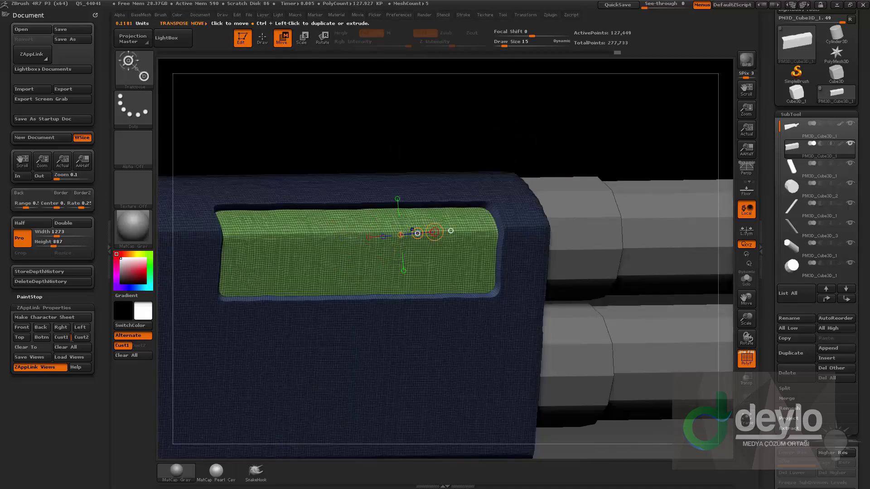
drag(418, 233, 415, 228)
key(q)
mouse_move(536, 136)
mouse_down()
mouse_move(616, 157)
mouse_move(568, 169)
mouse_up()
Step: Duplicate the receiver subtool and delete everything in the copy except the ejection port polygroup
click(792, 359)
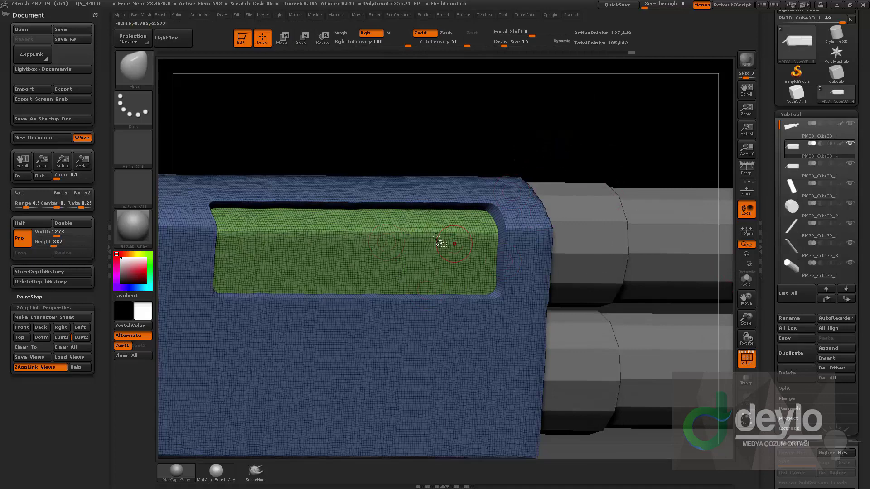
ctrl+shift+click(480, 227)
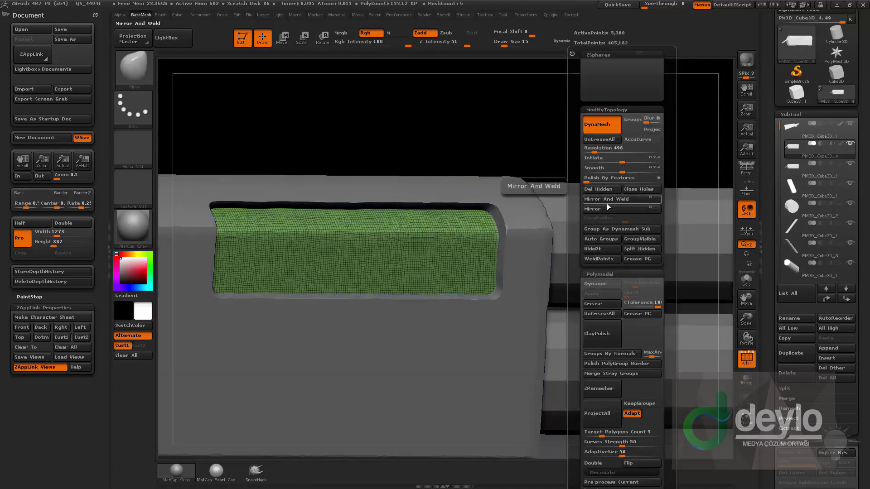
click(614, 192)
Step: Remesh the port panel repeatedly with ZRemesher set to Half and AdaptiveSize 0
drag(768, 343, 769, 174)
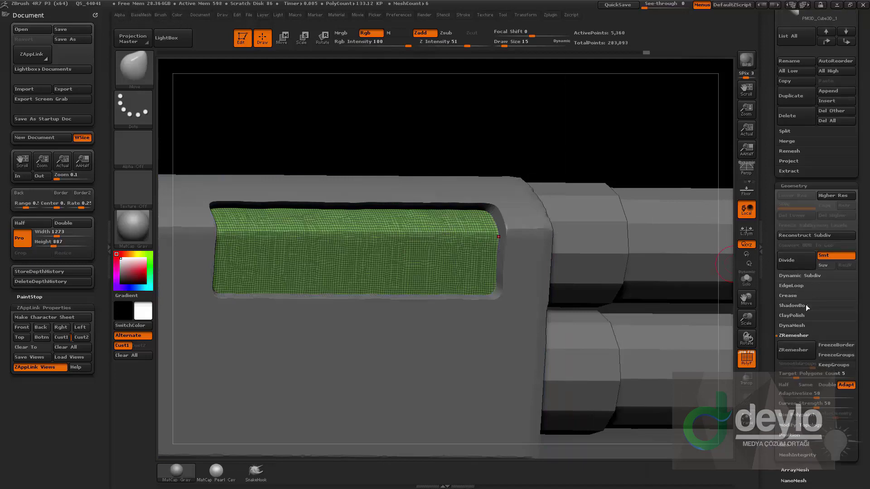
click(787, 386)
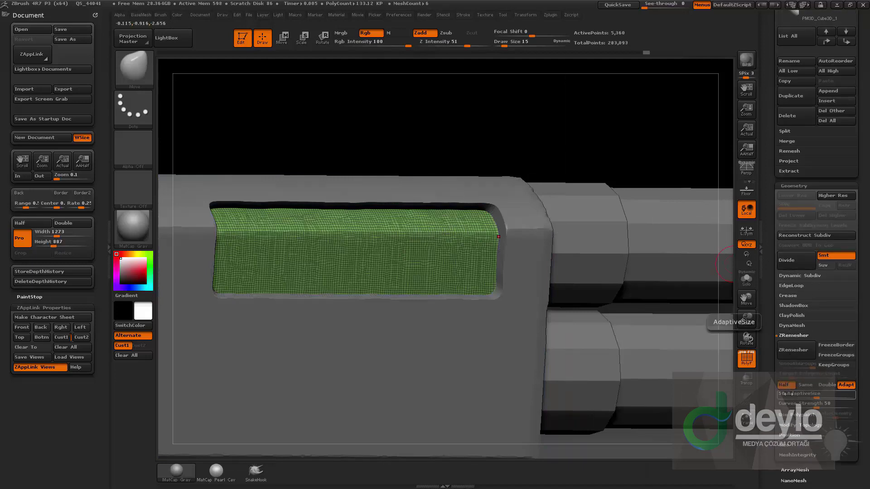
click(798, 352)
click(797, 353)
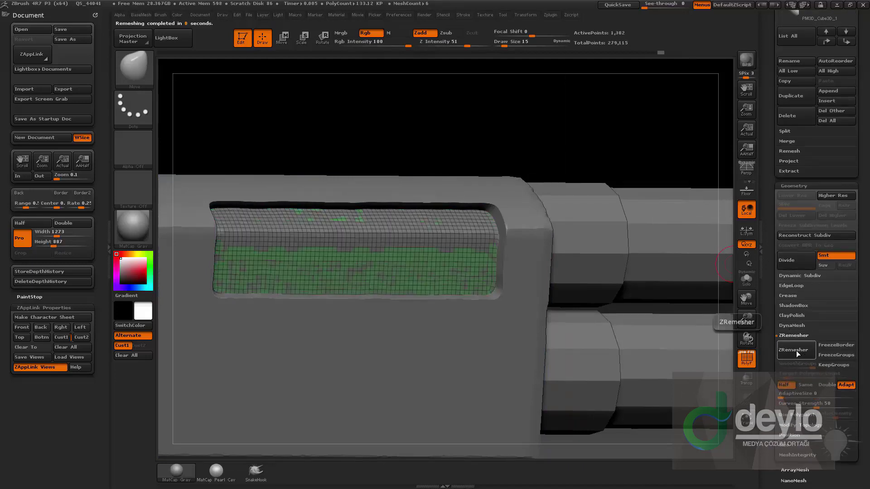
click(800, 353)
Step: Give the remeshed port panel thickness by extruding all its polygons with the ZModeler brush
alt+drag(541, 125, 577, 153)
key(b)
key(z)
key(m)
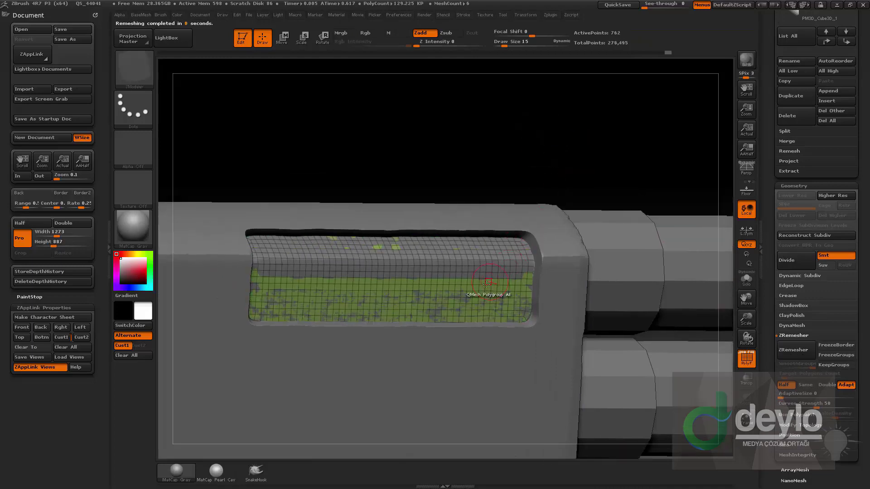
key(space)
drag(607, 254, 650, 259)
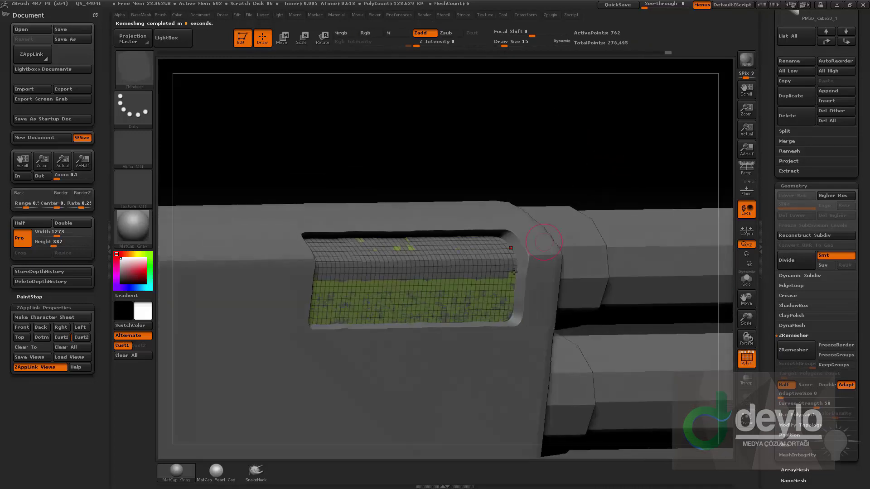
drag(467, 282, 467, 286)
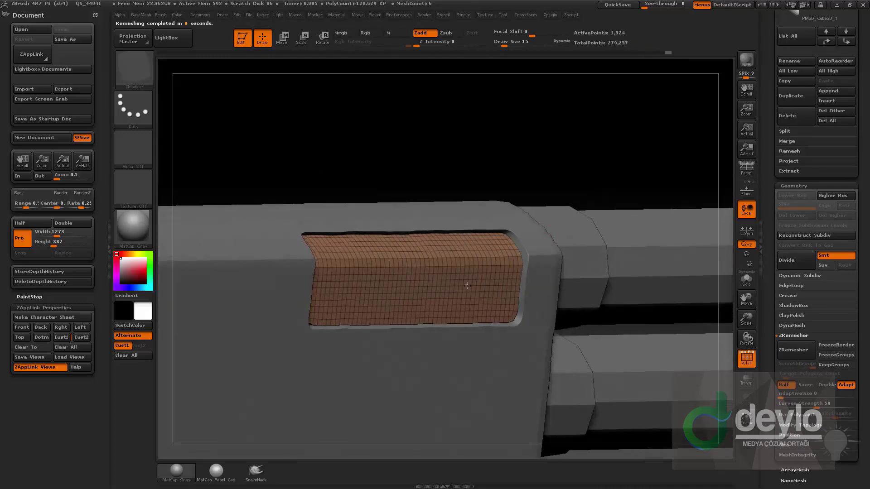
drag(580, 136, 613, 152)
Step: Stretch the port panel lengthwise with a horizontal Transpose line to fill the opening in the receiver
key(space)
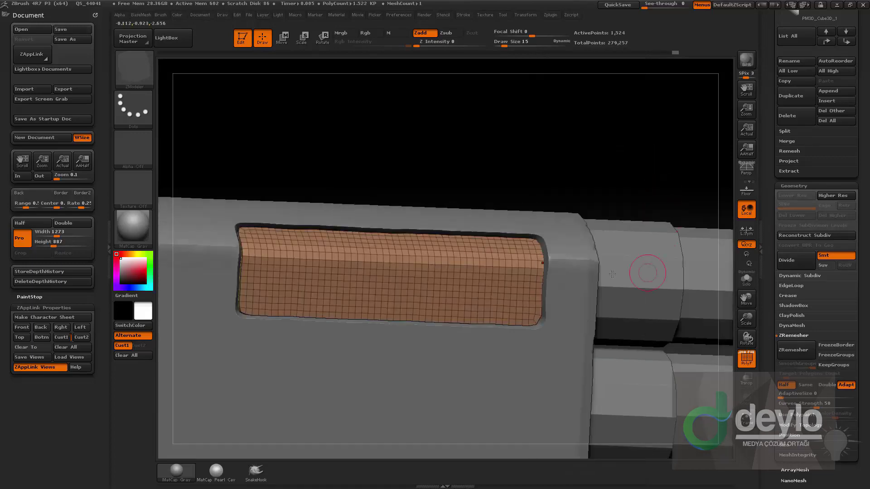
key(space)
click(646, 261)
shift+drag(480, 181, 450, 219)
key(w)
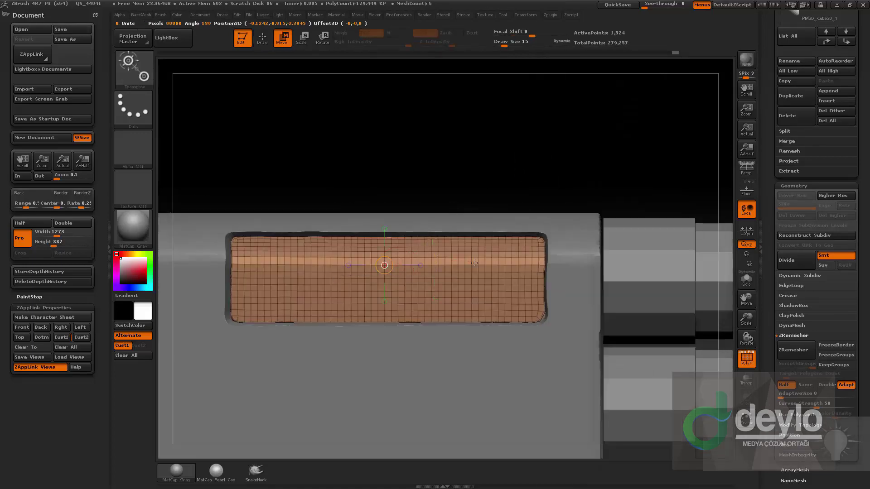
shift+drag(385, 265, 638, 265)
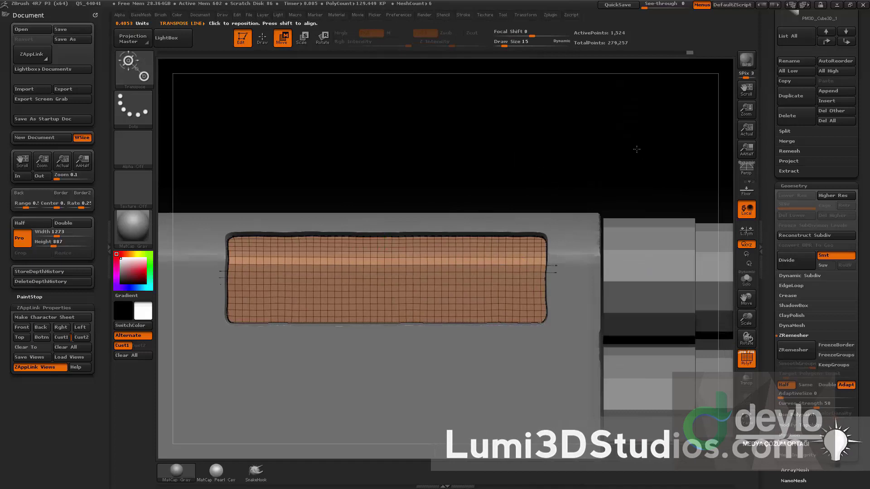
alt+drag(637, 149, 617, 163)
drag(640, 374, 539, 358)
key(q)
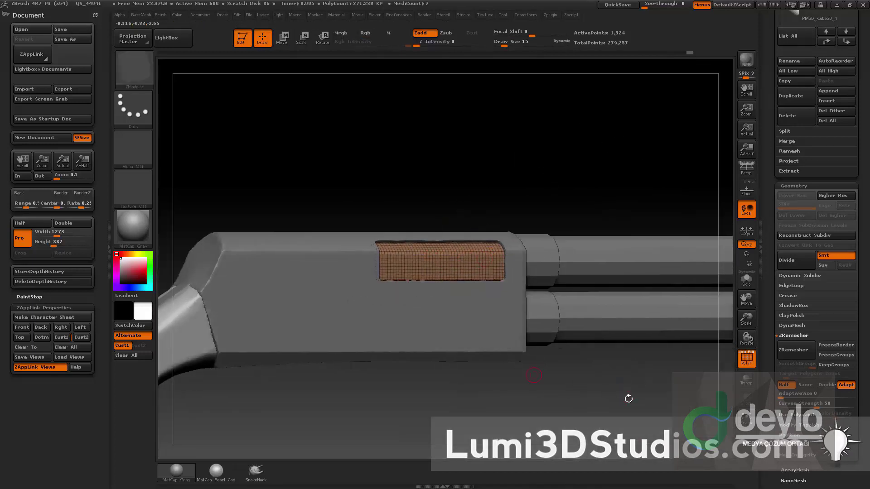
drag(628, 399, 610, 394)
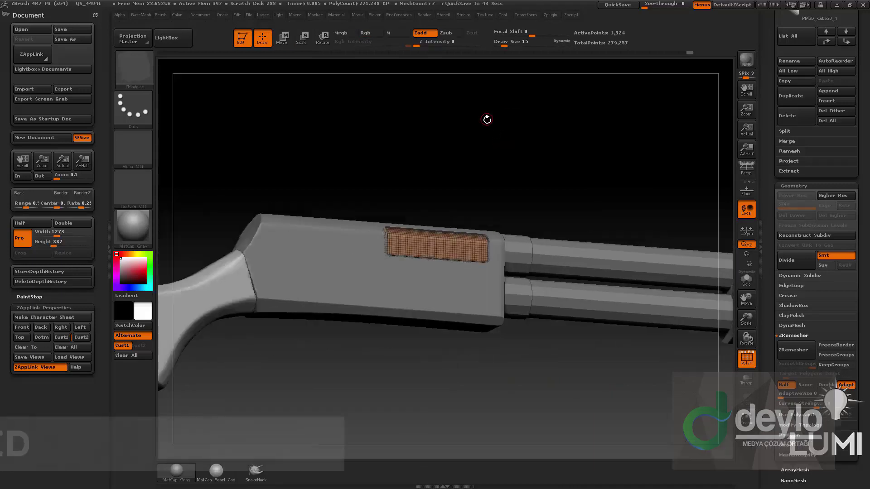
Step: Insert a cube at the rear of the receiver and split it off as its own subtool
shift+drag(498, 86, 488, 123)
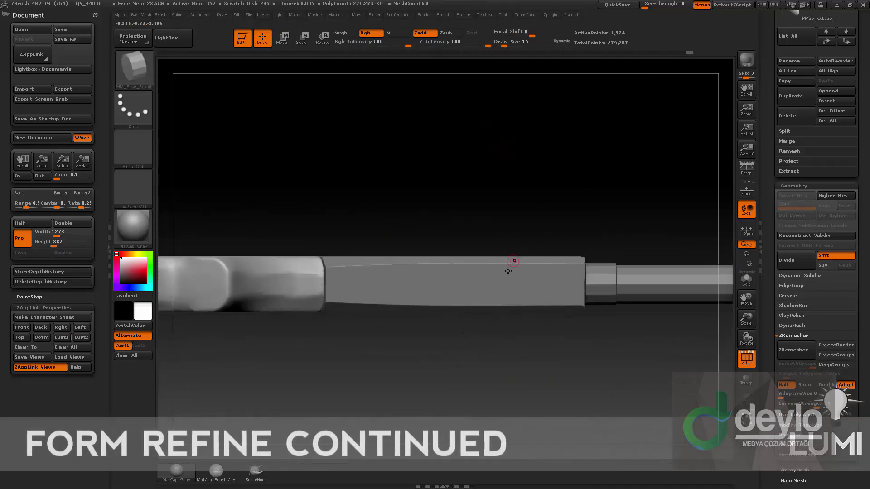
key(m)
click(545, 310)
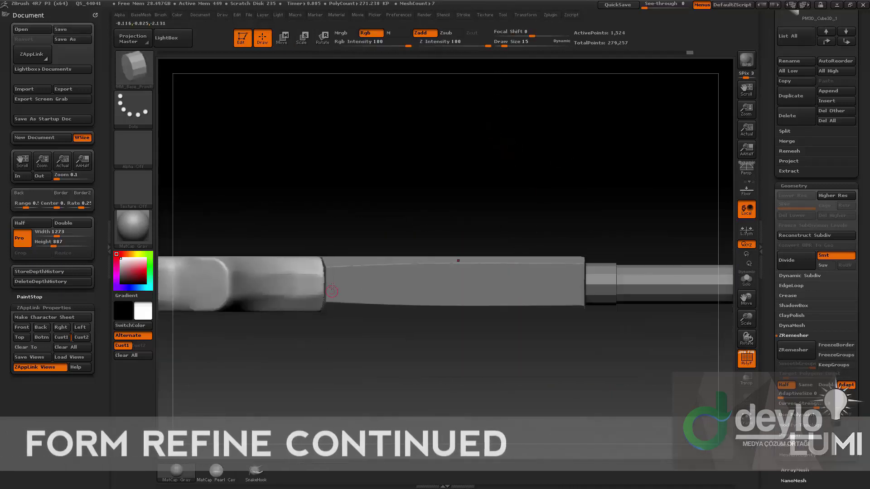
drag(343, 285, 370, 285)
key(ctrl+b)
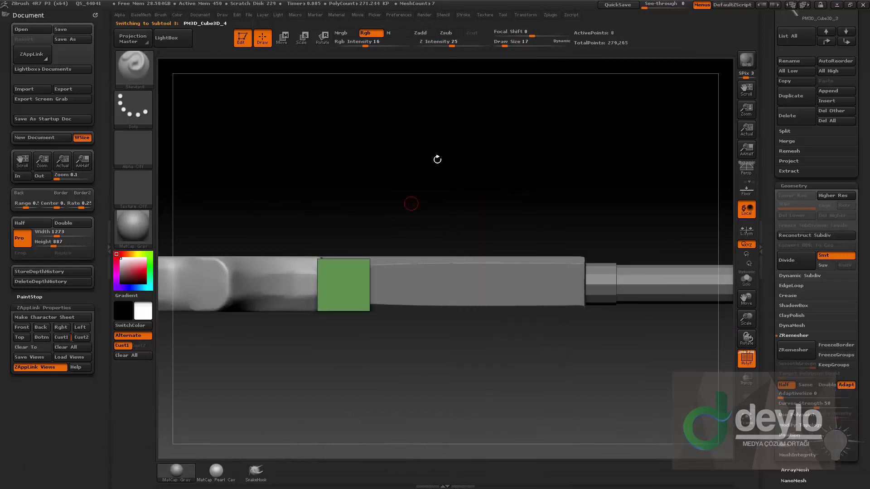
Step: Convert the new cube to a dense DynaMesh with a resolution of 1512
alt+drag(493, 364, 475, 354)
key(ctrl+b)
click(480, 150)
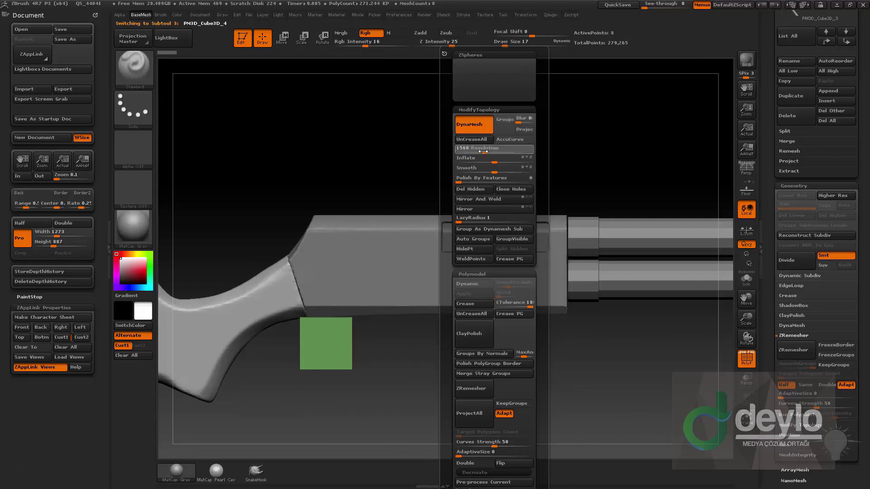
ctrl+drag(434, 350, 491, 393)
alt+drag(519, 354, 489, 309)
Step: Move the cube below the receiver and stretch it with Transpose lines to cover the trigger guard in the reference image
key(w)
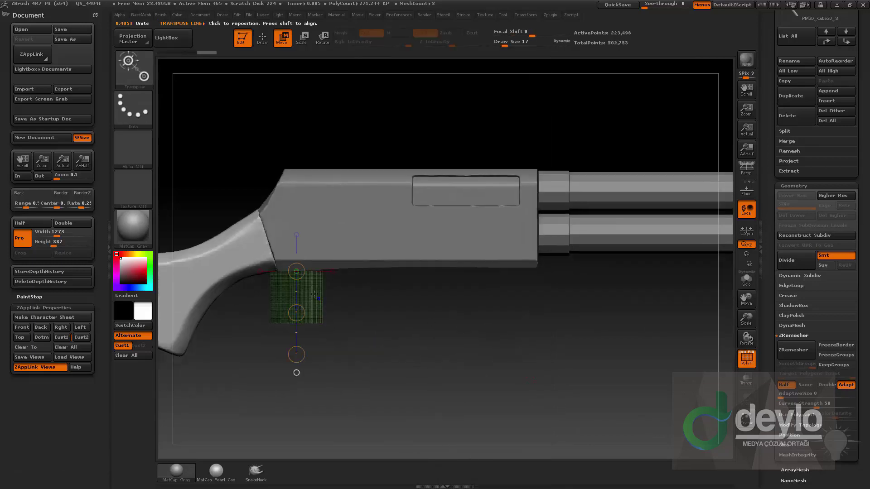
shift+drag(314, 293, 439, 294)
drag(377, 293, 400, 296)
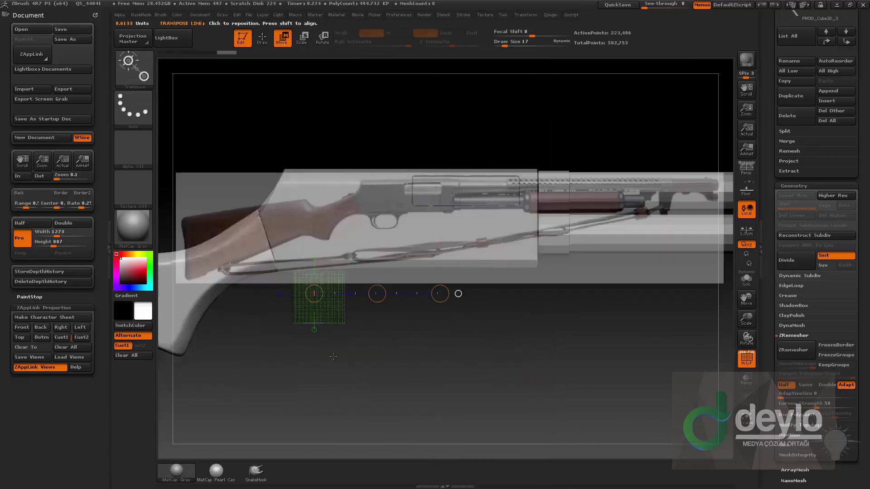
click(62, 337)
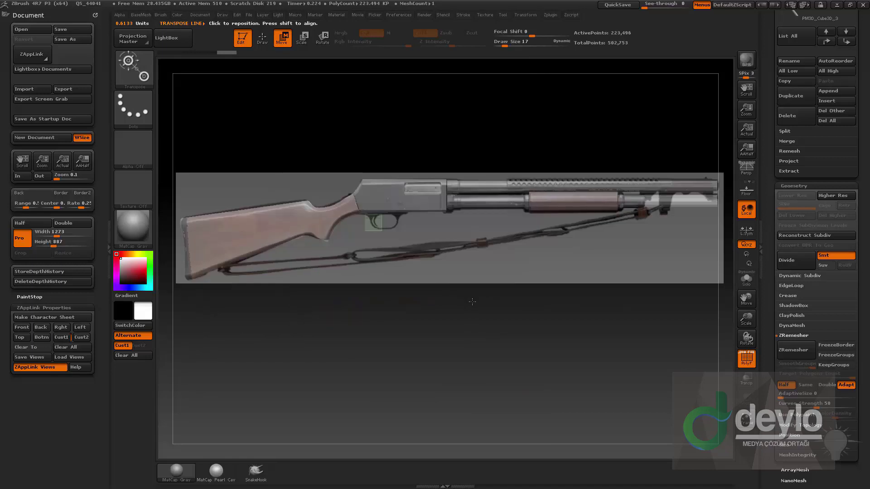
shift+drag(371, 220, 431, 221)
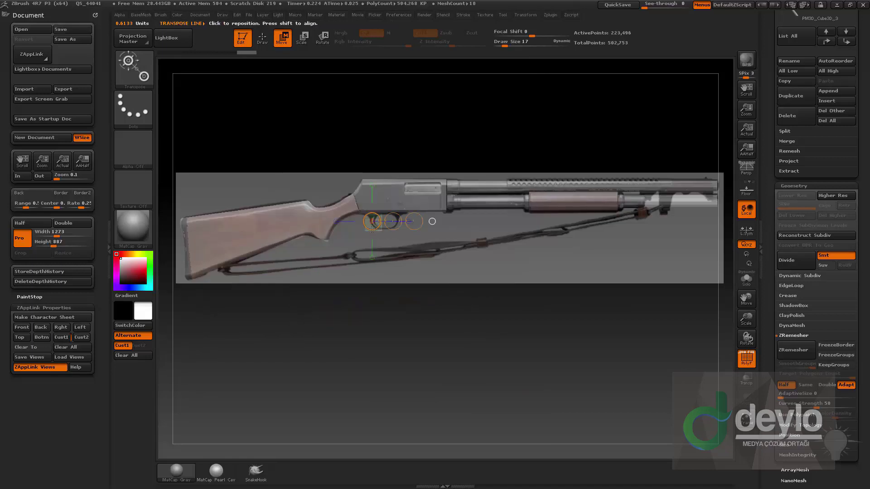
shift+drag(366, 230, 648, 241)
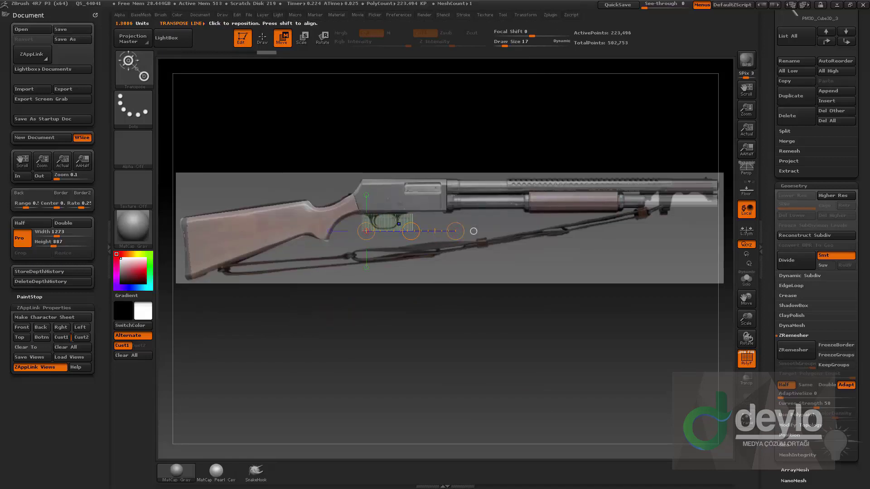
shift+drag(394, 221, 396, 314)
drag(395, 261, 397, 262)
key(q)
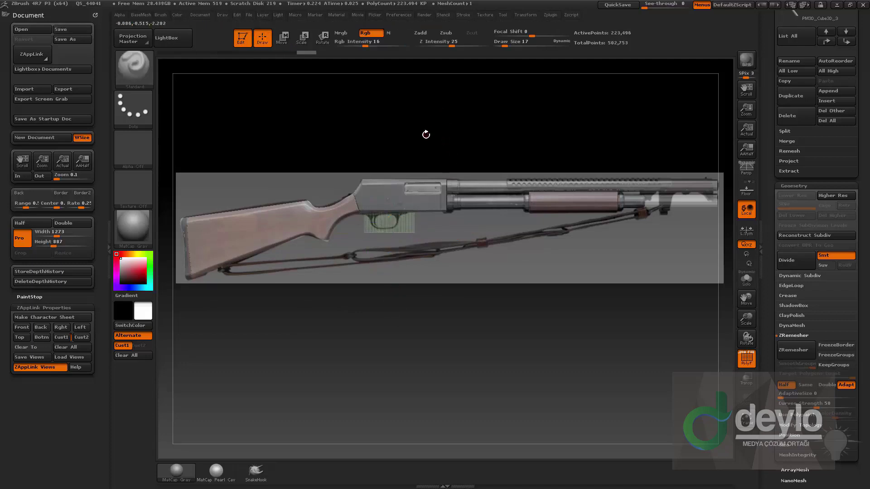
Step: Trim the trigger guard block's width with ClipCurve from the end view and apply Mirror And Weld
key(s)
drag(426, 134, 433, 128)
key(s)
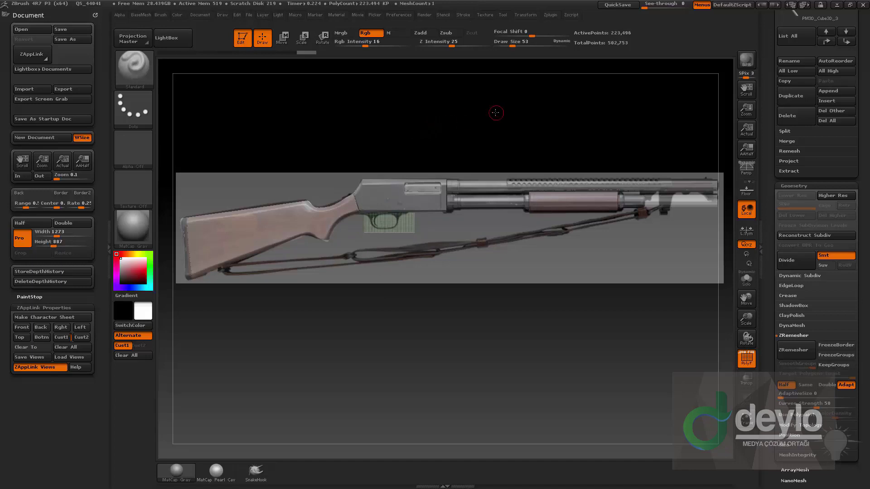
drag(496, 112, 453, 124)
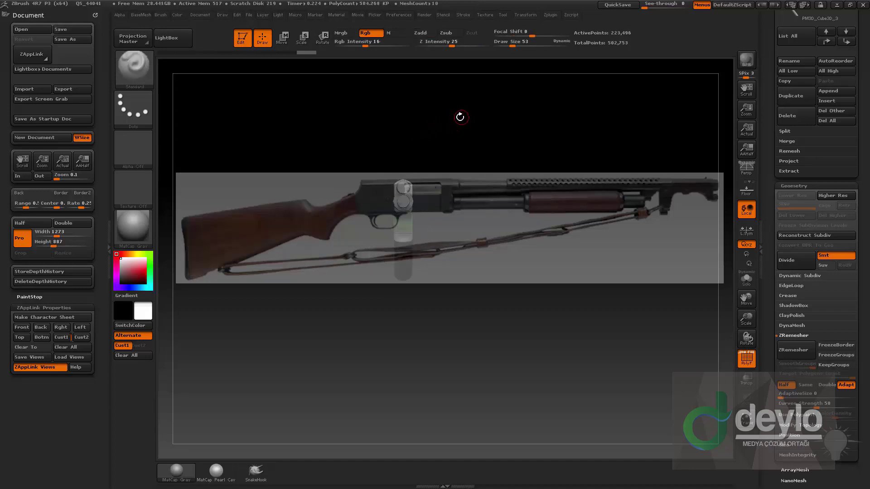
mouse_move(405, 105)
ctrl+shift+mouse_down()
mouse_move(409, 363)
mouse_move(429, 359)
ctrl+shift+mouse_up()
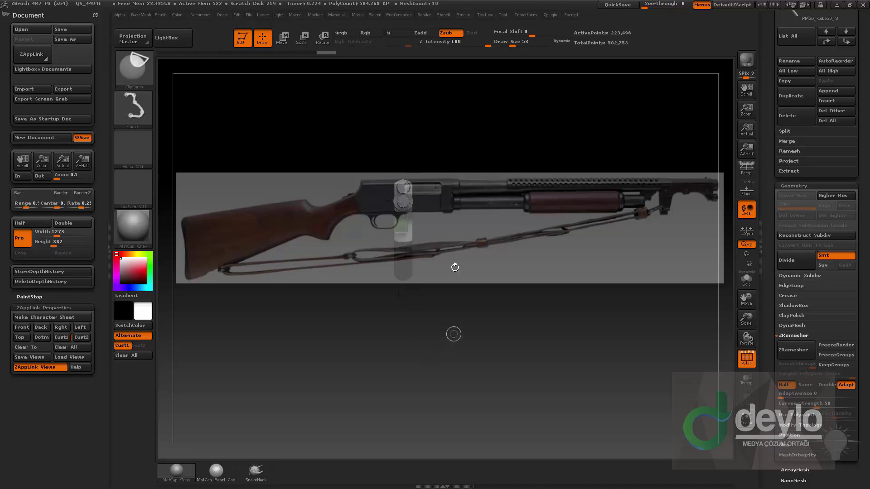
key(space)
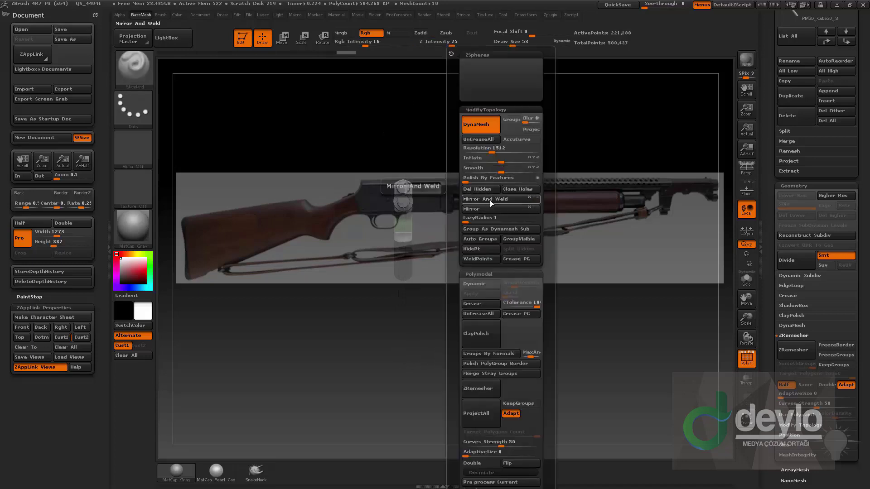
click(490, 200)
mouse_move(447, 120)
ctrl+shift+mouse_down()
mouse_move(429, 369)
mouse_move(403, 385)
mouse_move(413, 375)
ctrl+shift+mouse_up()
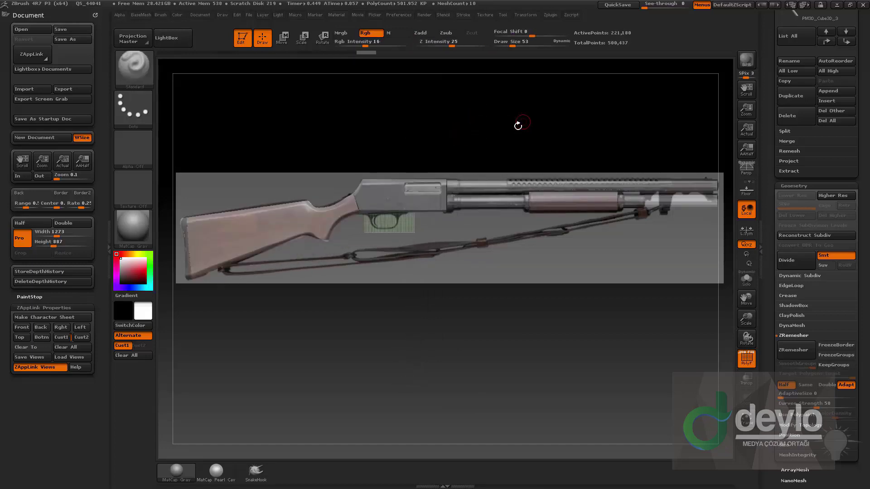
Step: Paint the reference trigger guard image onto the block in the stored side view, with PolyFrame off, and isolate the block
drag(518, 125, 485, 140)
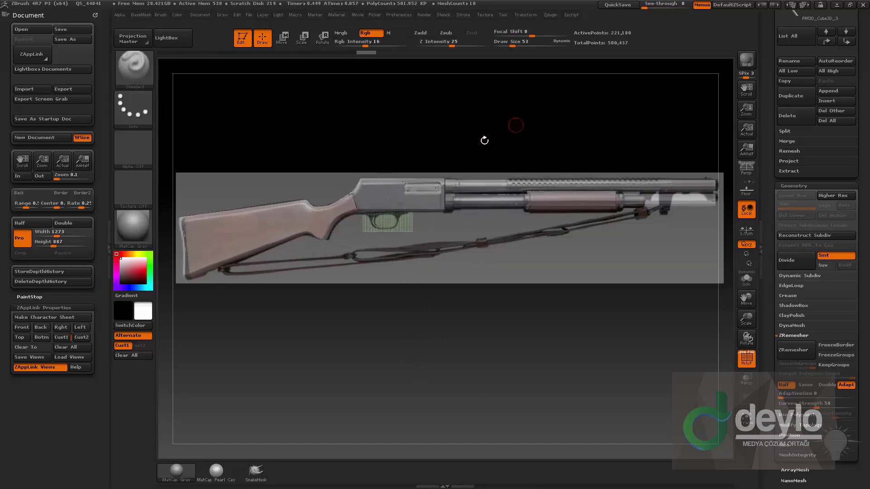
click(68, 338)
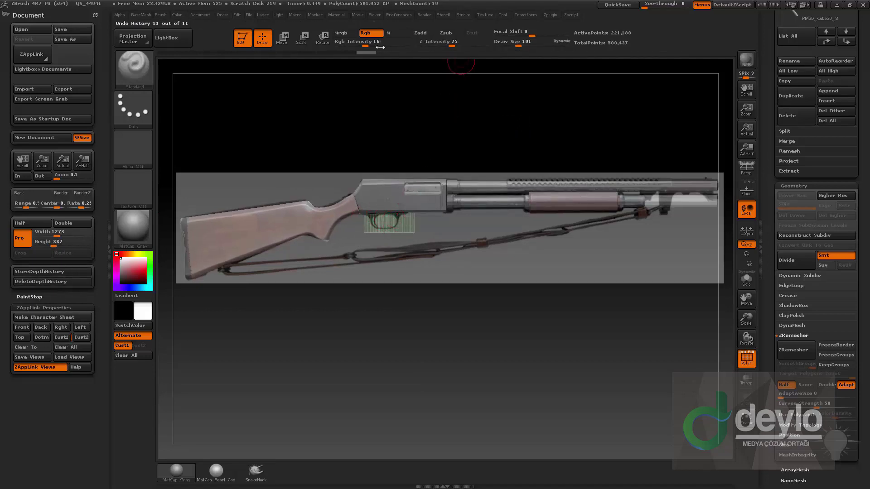
click(746, 359)
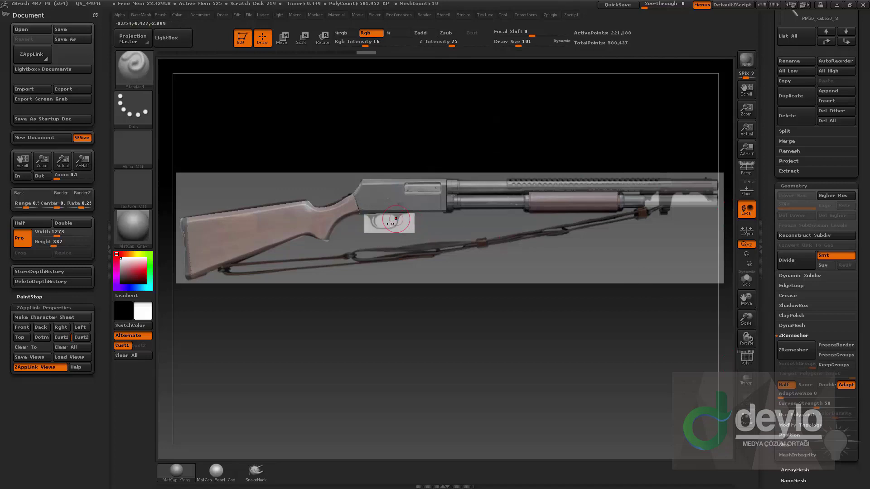
drag(413, 205, 423, 209)
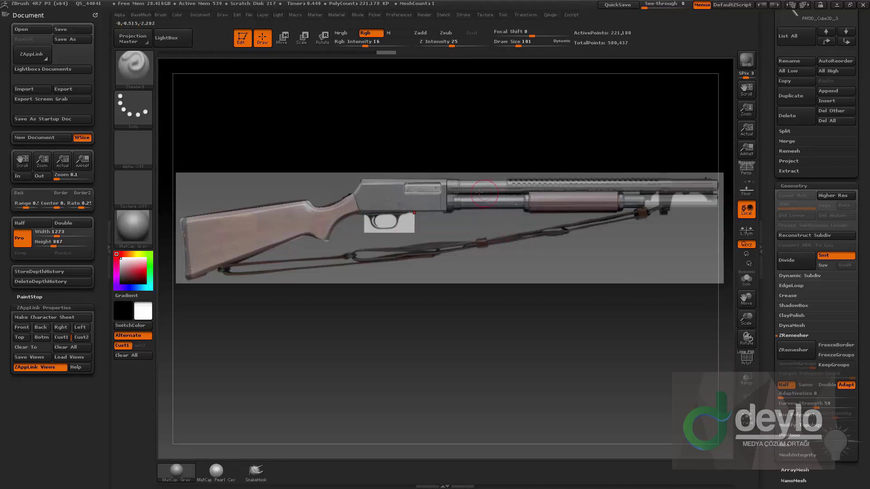
key(shift+z)
alt+drag(501, 308, 503, 357)
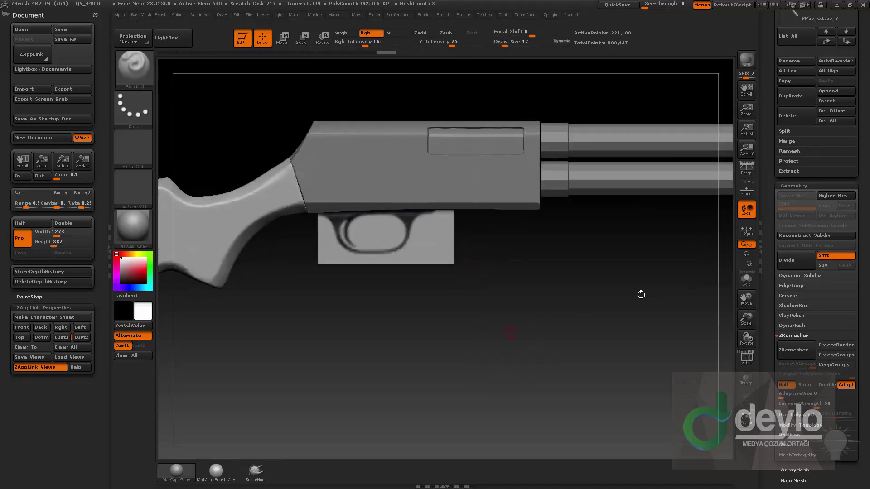
click(745, 279)
key(ctrl+shift)
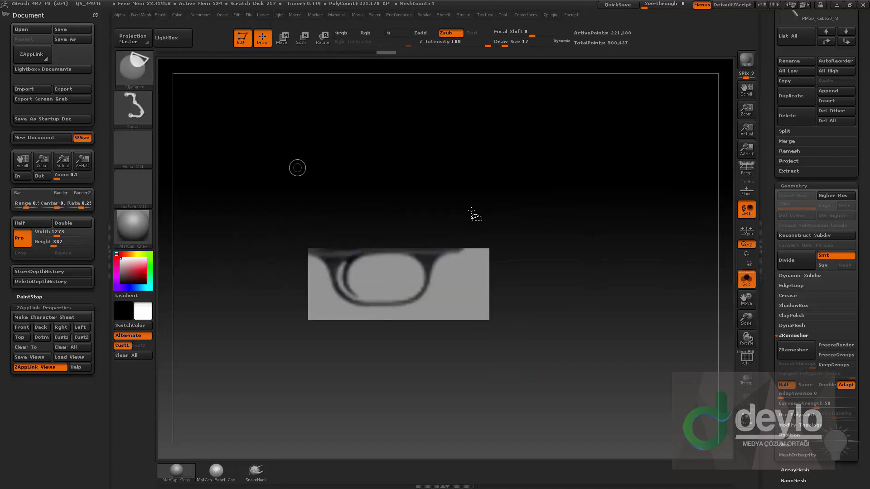
Step: Try to clip the block to the trigger guard's outer outline with the ClipCurve brush
mouse_move(471, 138)
ctrl+shift+mouse_down()
mouse_move(473, 424)
mouse_move(452, 429)
mouse_move(458, 415)
ctrl+shift+mouse_up()
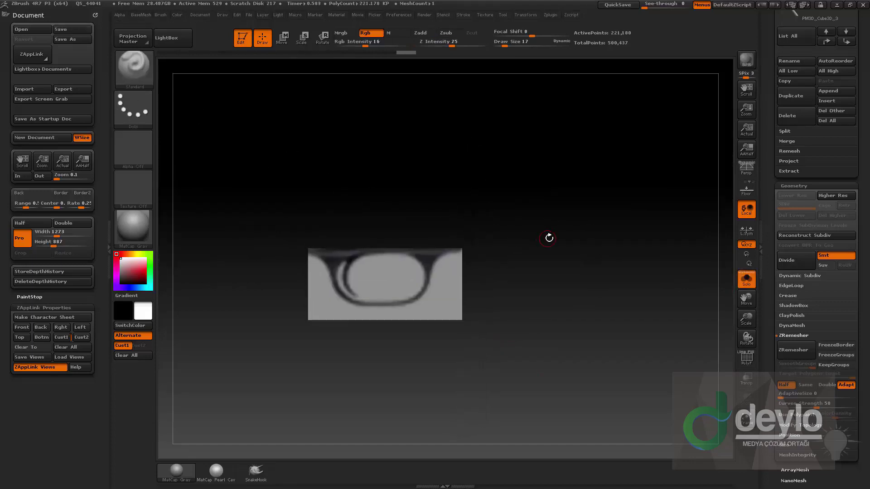
key(1)
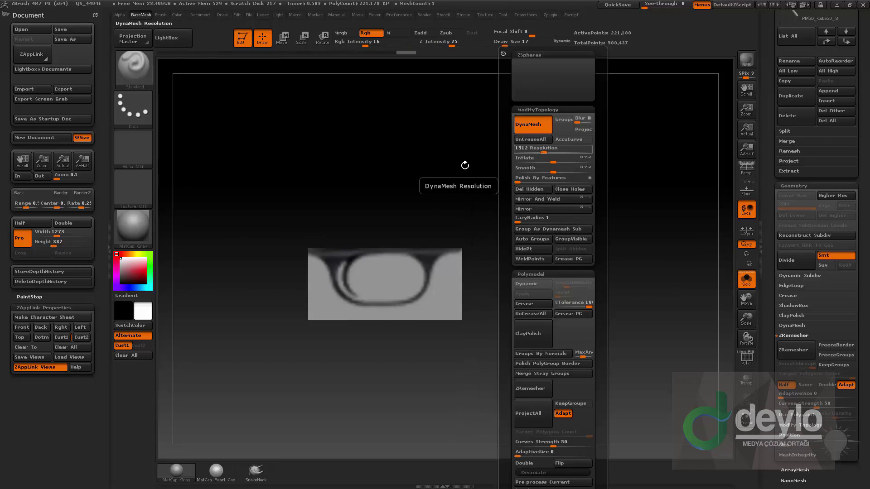
key(ctrl+shift)
ctrl+shift+drag(448, 257, 448, 254)
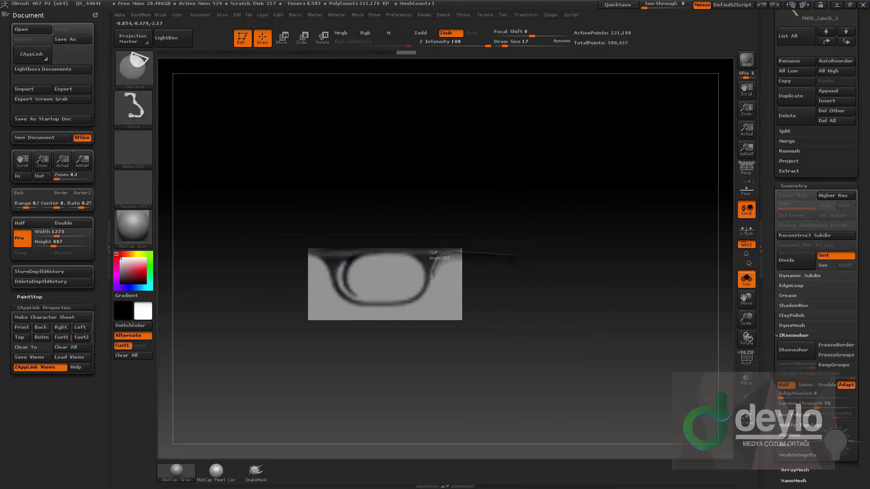
ctrl+shift+drag(431, 295, 432, 315)
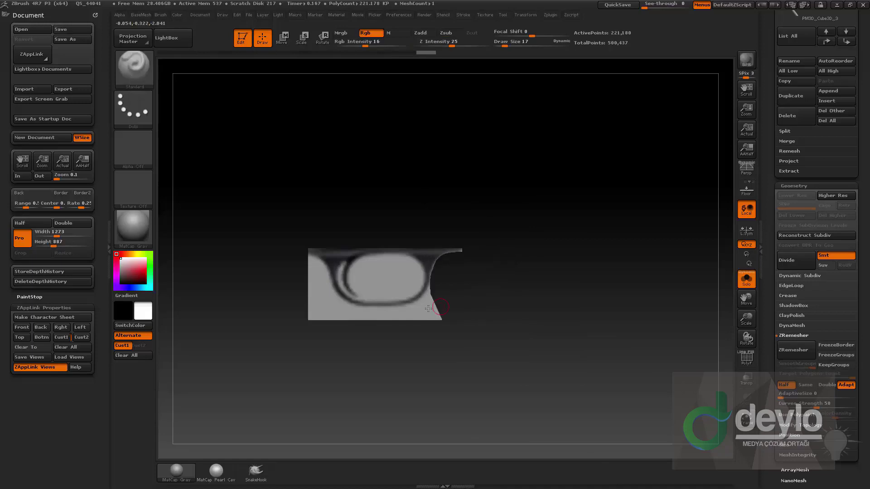
ctrl+shift+drag(442, 272, 429, 285)
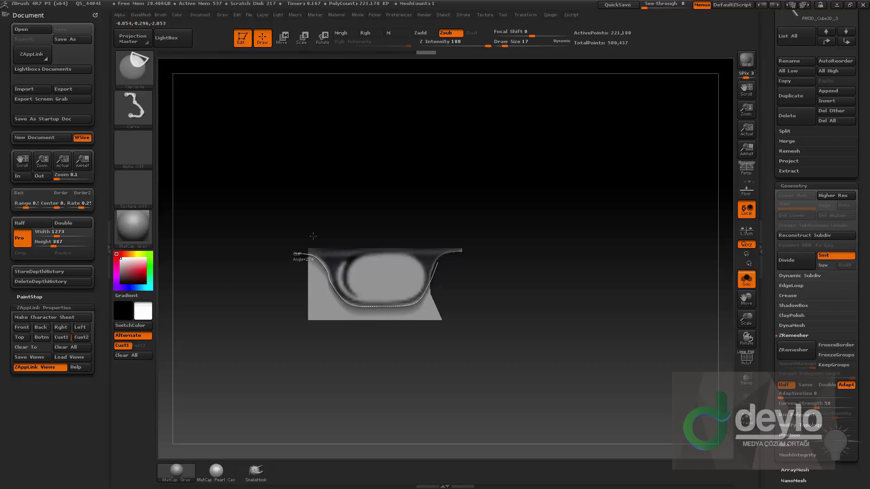
drag(313, 236, 304, 251)
mouse_move(443, 262)
mouse_down()
mouse_move(408, 326)
mouse_move(413, 336)
mouse_up()
drag(528, 274, 533, 245)
Step: Clip the block to the trigger guard's outer outline using ClipCurve with its PolyGroup option enabled, and show the PolyFrame
key(ctrl+shift+space)
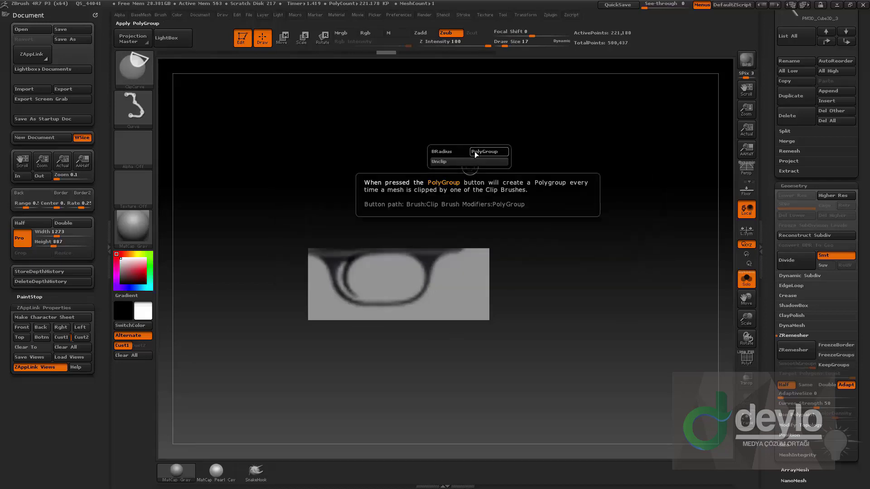
mouse_move(475, 204)
ctrl+shift+mouse_down()
mouse_move(437, 359)
mouse_move(419, 391)
ctrl+shift+mouse_up()
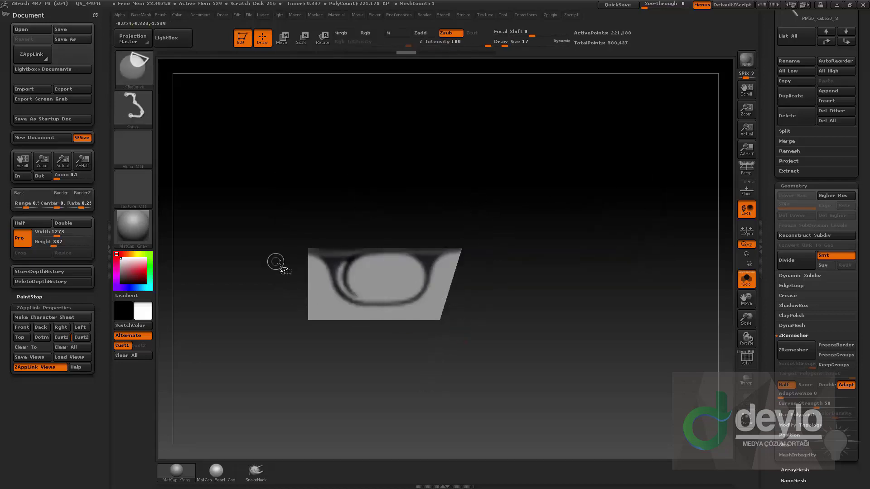
ctrl+shift+drag(520, 306, 236, 306)
ctrl+shift+drag(430, 345, 278, 273)
ctrl+shift+drag(392, 348, 324, 263)
mouse_move(511, 239)
ctrl+shift+mouse_down()
mouse_move(396, 309)
mouse_move(375, 311)
ctrl+shift+mouse_up()
drag(594, 206, 604, 235)
click(747, 359)
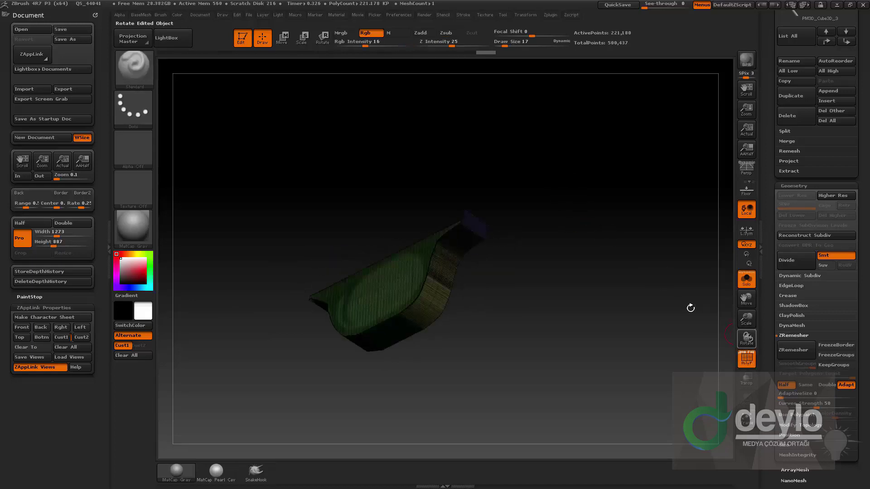
Step: Hide the flat side polygroups of the guard block and delete them, leaving only the curved outer strip
mouse_move(603, 272)
mouse_down()
mouse_move(540, 189)
mouse_move(508, 243)
mouse_up()
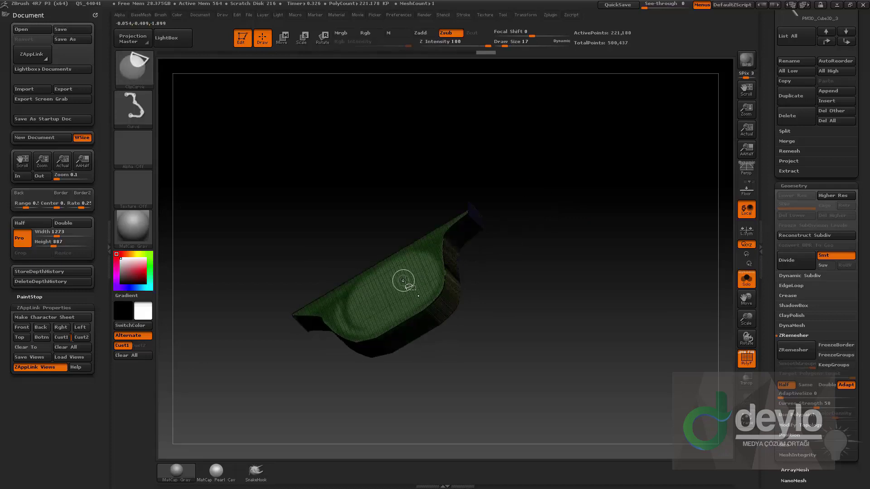
ctrl+shift+click(404, 282)
drag(567, 229, 551, 211)
ctrl+shift+click(145, 76)
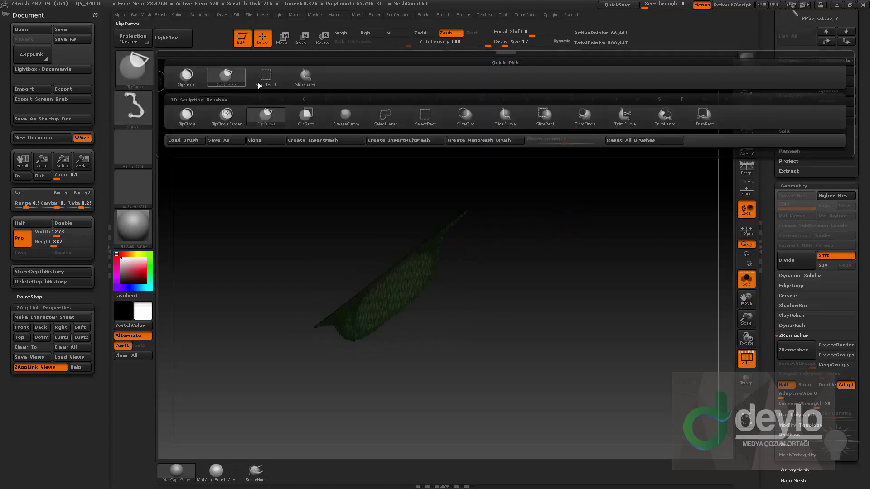
ctrl+shift+click(264, 81)
shift+drag(607, 266, 604, 194)
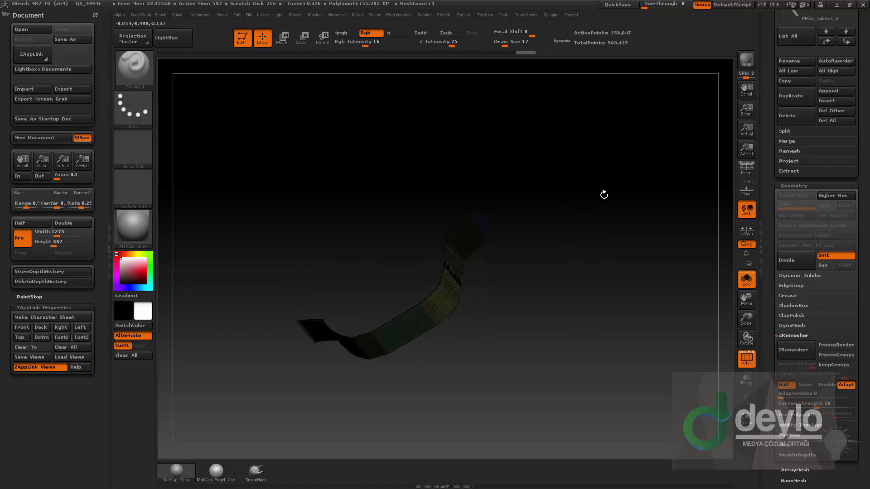
key(b)
click(592, 190)
Step: Try to slice a narrow band off one long edge of the strip with the SliceCurve brush in the front view
mouse_move(538, 210)
mouse_down()
mouse_move(575, 186)
mouse_move(589, 226)
mouse_move(581, 236)
mouse_move(594, 210)
mouse_move(625, 193)
mouse_move(613, 183)
mouse_move(652, 273)
mouse_move(623, 235)
mouse_move(641, 286)
mouse_move(588, 261)
mouse_up()
ctrl+shift+click(134, 79)
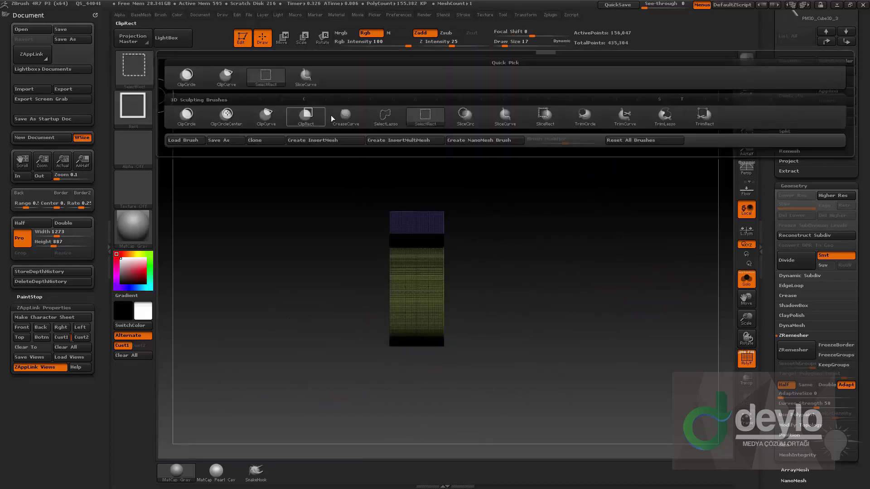
ctrl+shift+click(345, 117)
ctrl+shift+drag(449, 137, 447, 423)
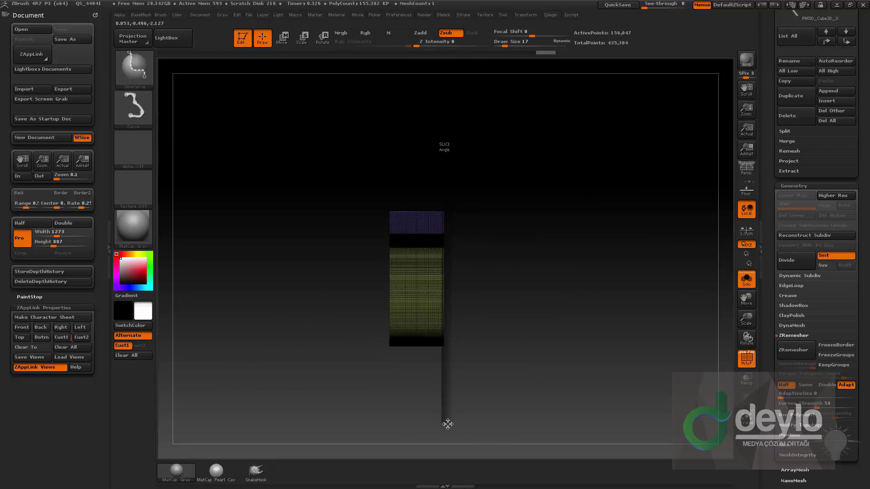
ctrl+shift+drag(390, 233, 444, 233)
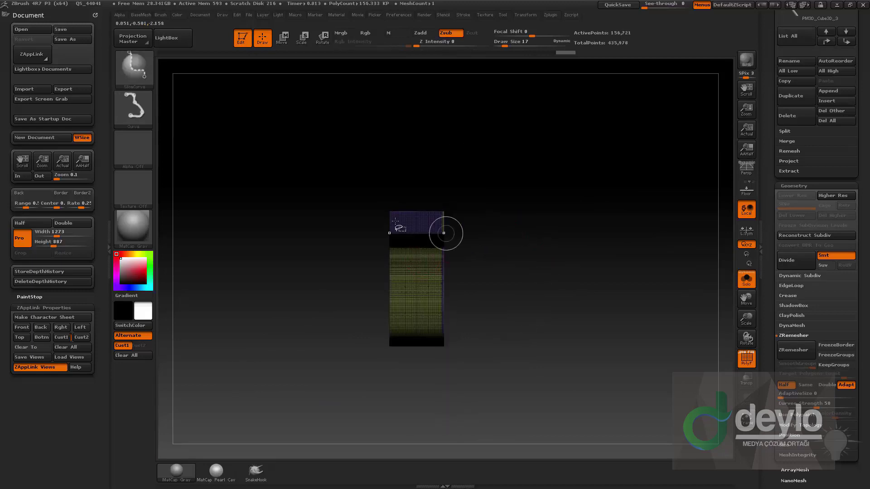
ctrl+shift+click(146, 77)
ctrl+shift+click(261, 82)
key(ctrl+z)
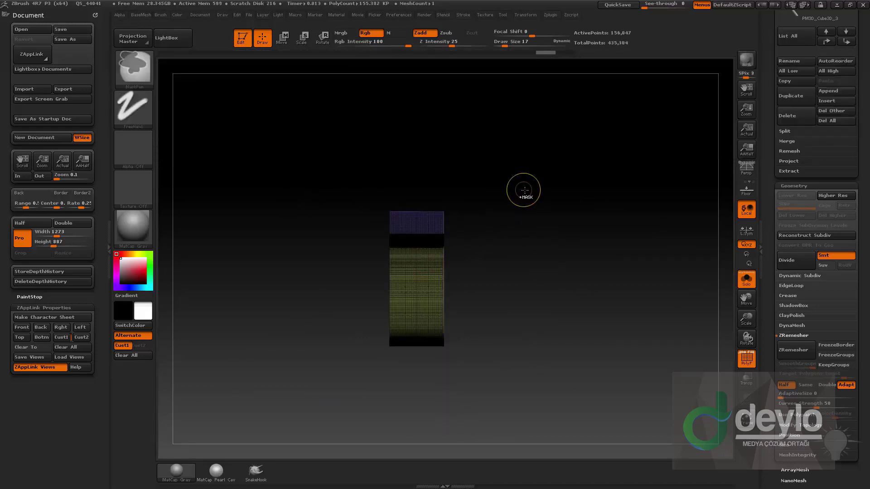
Step: Regroup the whole strip as one polygroup, slice a narrow band off one long edge with SliceCurve, and delete that band
key(ctrl+w)
ctrl+shift+click(144, 76)
click(296, 83)
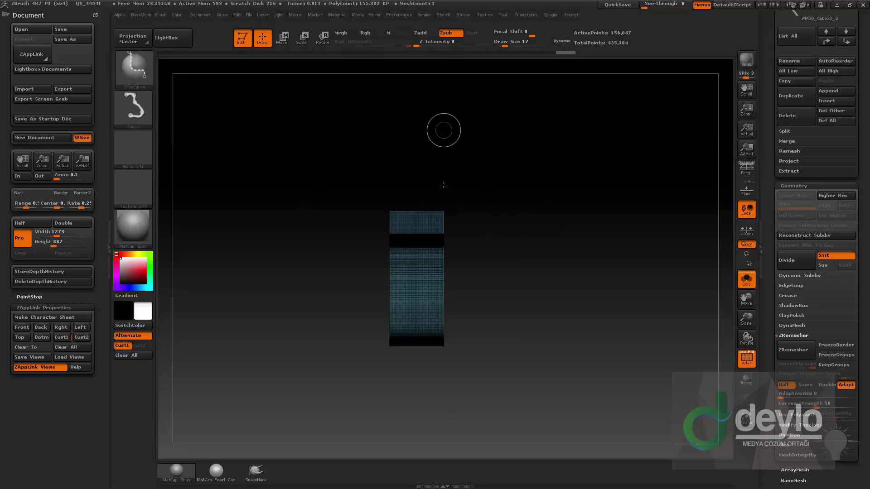
mouse_move(443, 129)
ctrl+shift+mouse_down()
mouse_move(427, 441)
mouse_move(447, 404)
ctrl+shift+mouse_up()
key(ctrl+shift)
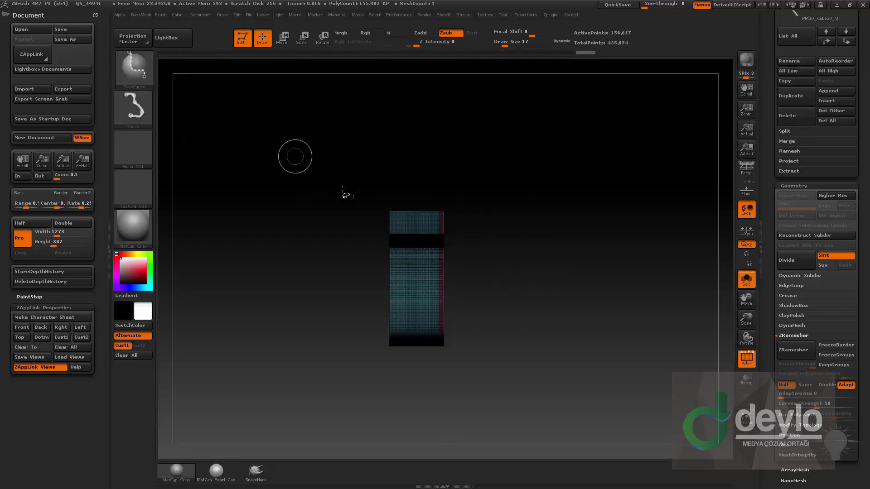
ctrl+shift+drag(443, 221, 390, 222)
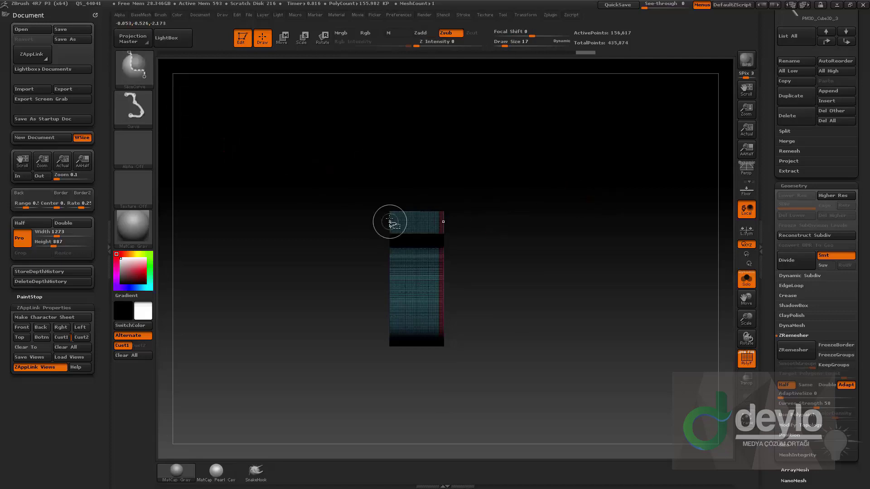
ctrl+shift+click(396, 228)
key(1)
click(550, 190)
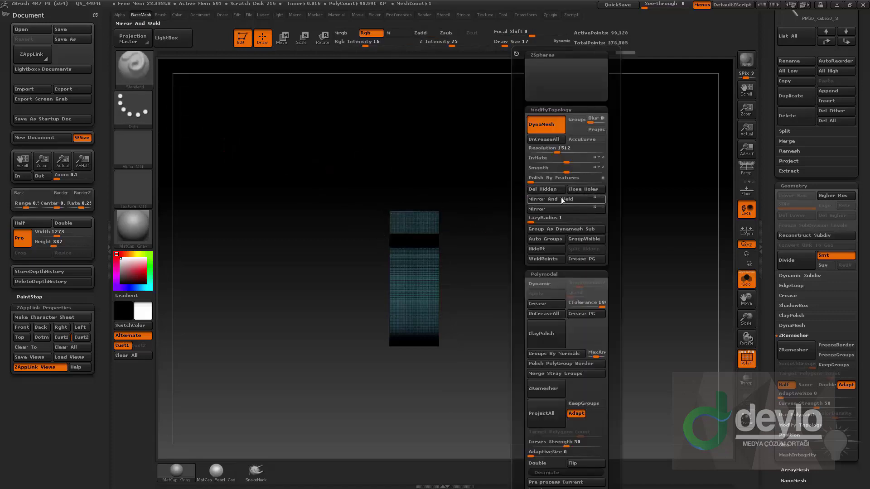
Step: Mirror the trimmed strip across its width, then apply Mirror And Weld to make both long edges symmetrical
key(ctrl+z)
key(1)
click(552, 211)
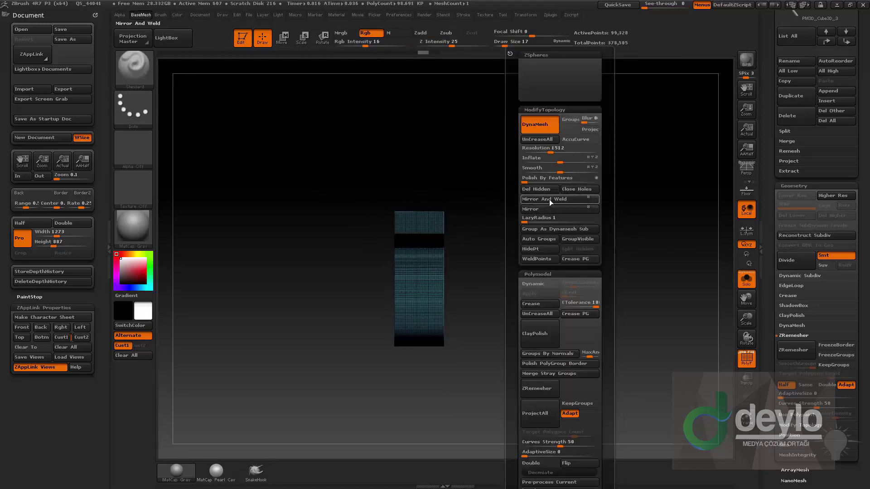
click(548, 199)
Step: Try to remesh the strip with ZRemesher at Half, running Fix Mesh on it between attempts
drag(505, 230, 594, 183)
scroll(798, 271, down, 3)
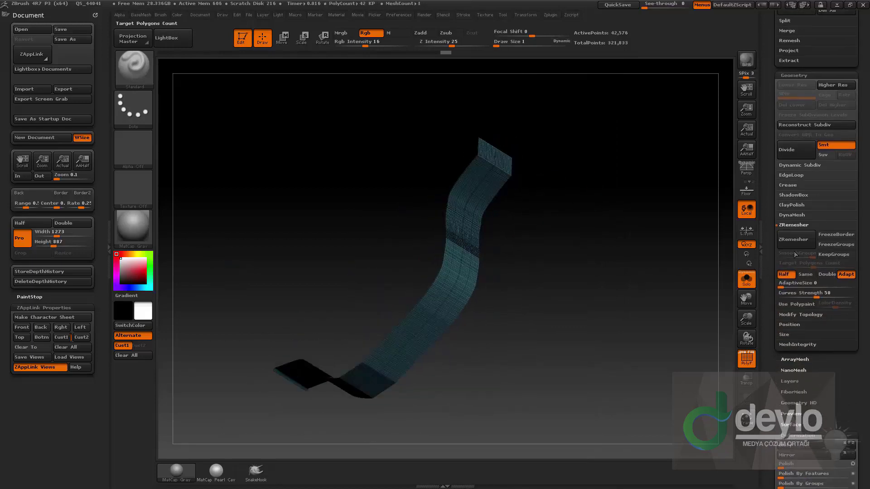
click(797, 239)
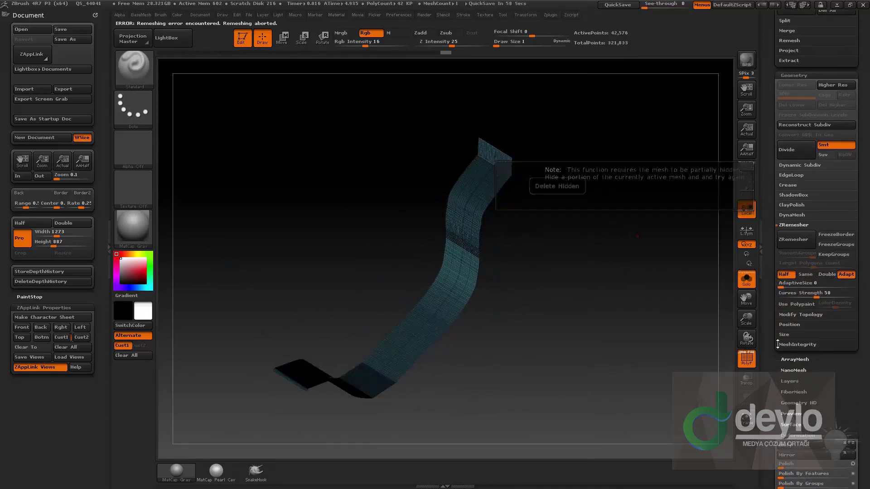
click(797, 344)
click(807, 353)
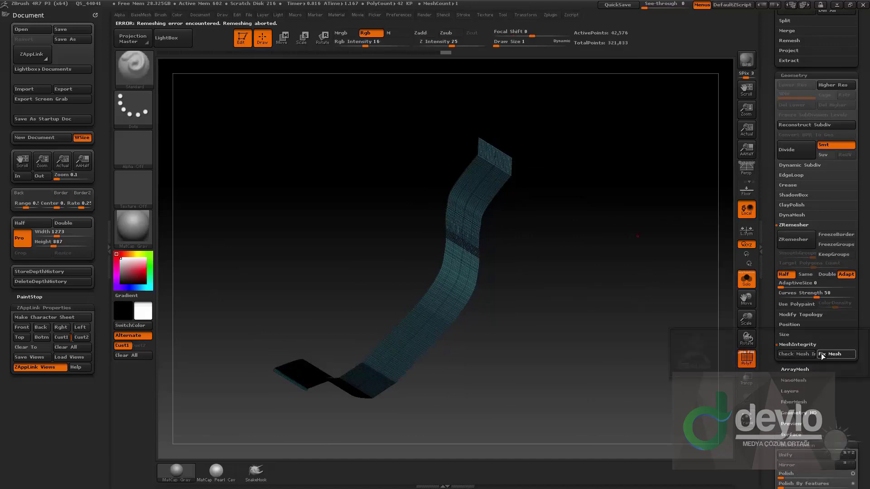
click(798, 239)
Step: Pre-process and decimate the strip to 20 k polys with Decimation Master, and remesh it with ZRemesher at Half
click(95, 12)
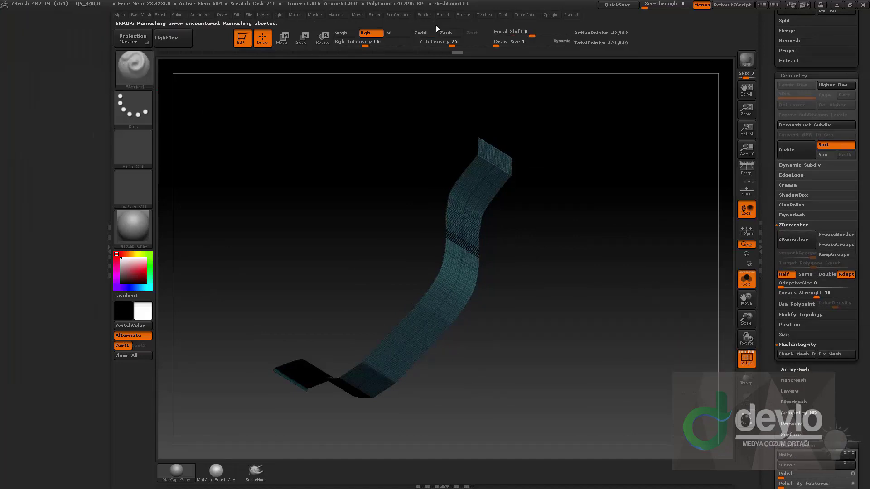
click(547, 15)
drag(548, 27, 53, 245)
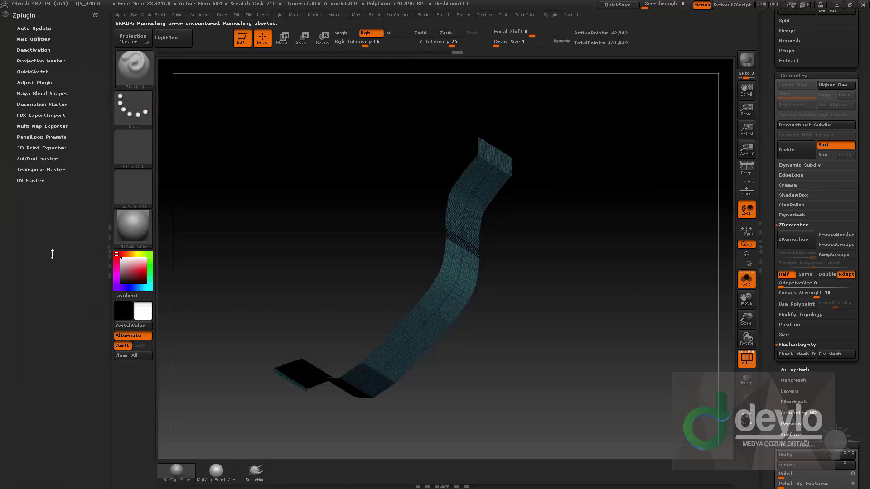
click(29, 104)
click(31, 232)
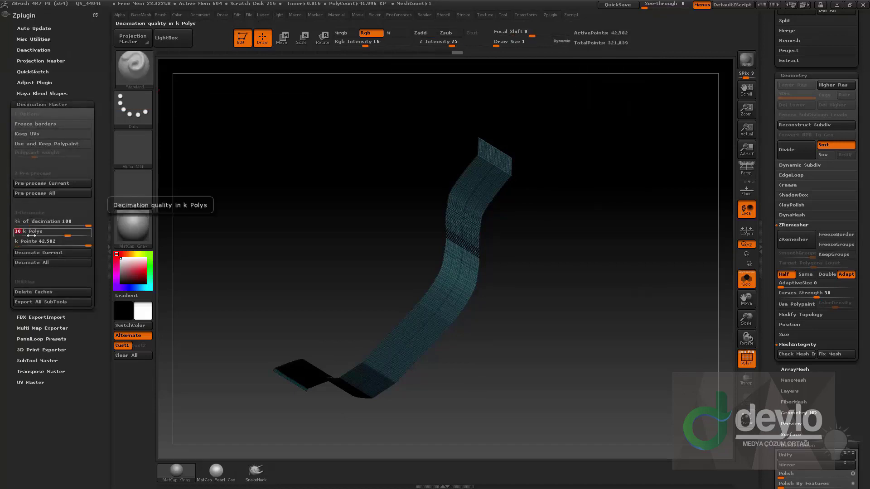
key(Return)
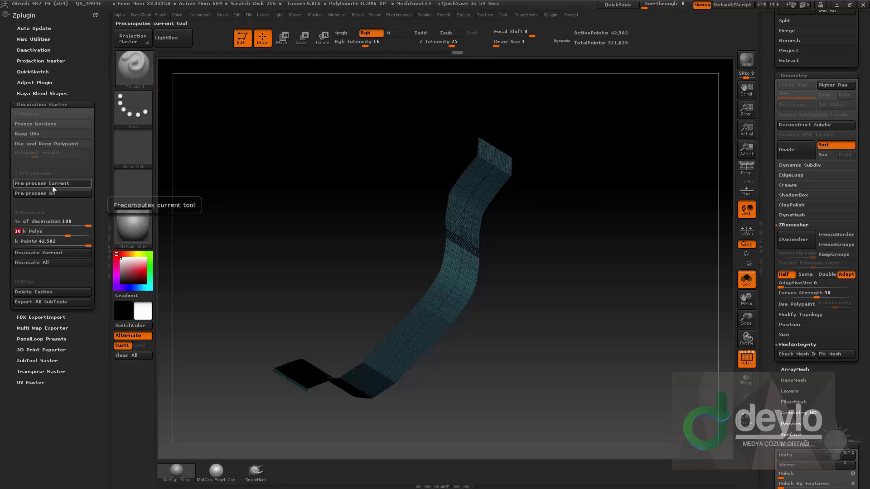
click(52, 185)
click(49, 232)
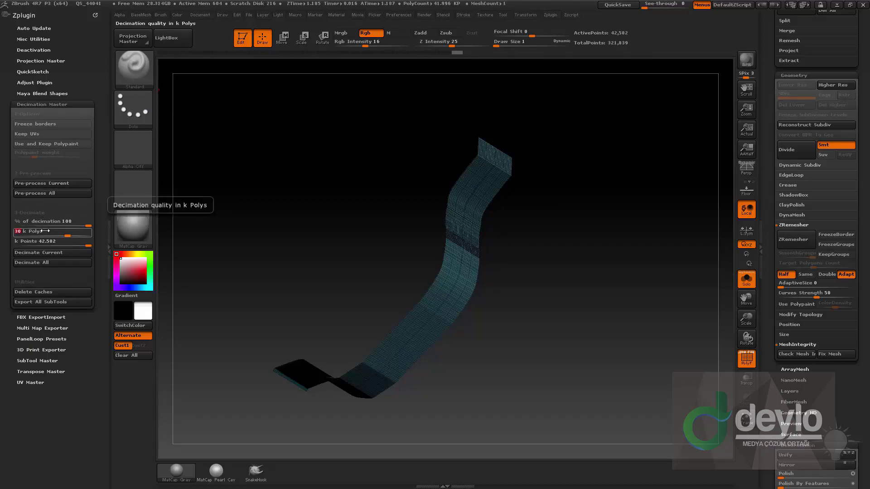
key(Return)
click(46, 252)
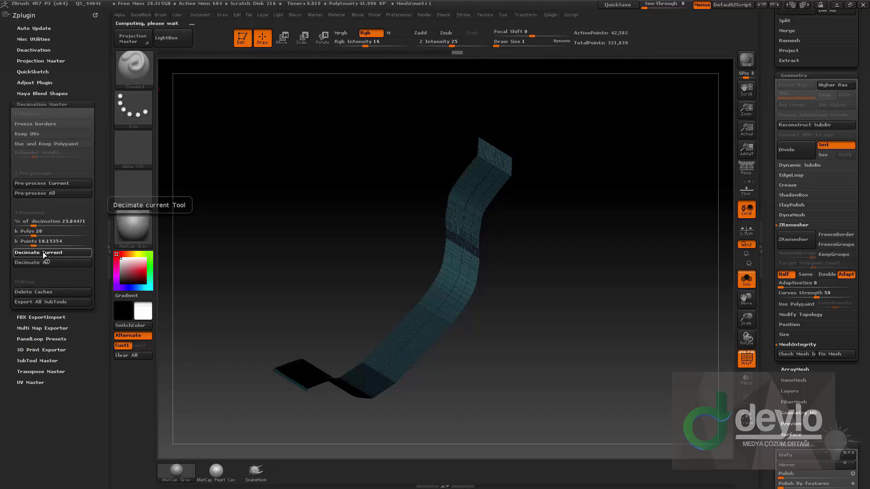
click(792, 240)
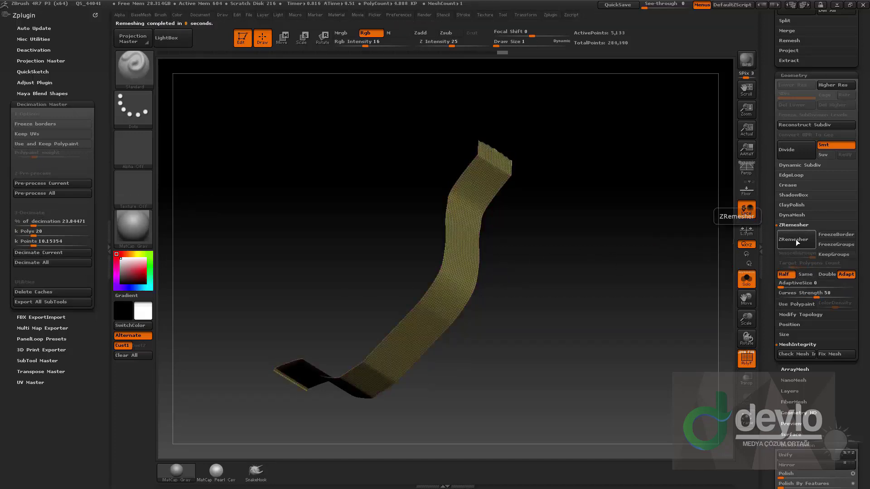
click(796, 240)
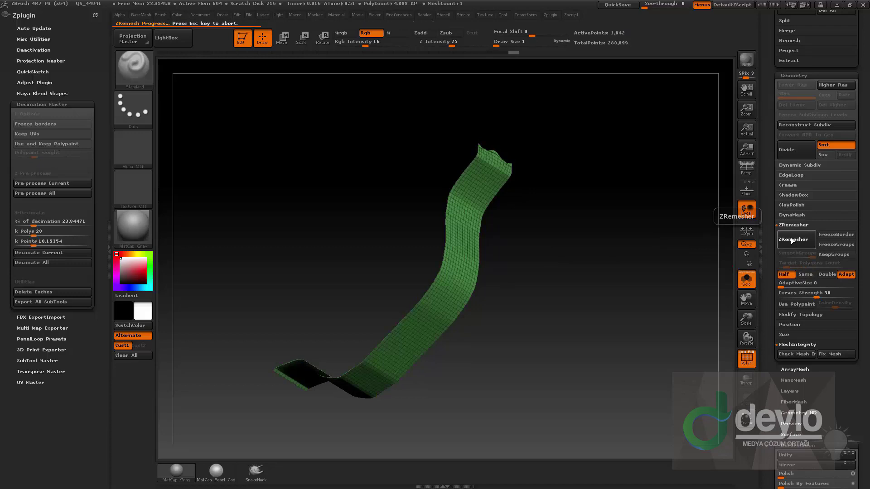
Step: Slice the jagged upper end off the strip with SliceCurve in the front view and delete the cut piece
shift+drag(417, 215, 367, 206)
ctrl+shift+click(129, 62)
ctrl+shift+drag(311, 132, 657, 156)
ctrl+shift+click(477, 190)
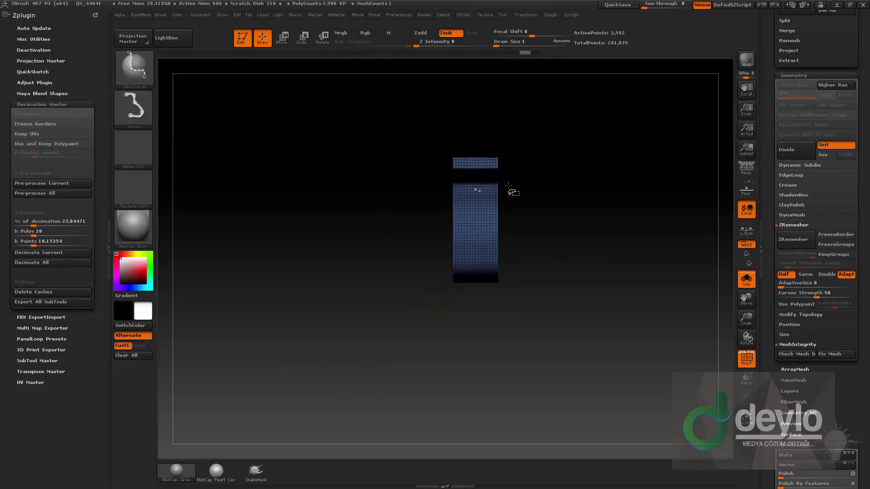
drag(521, 183, 598, 153)
key(b)
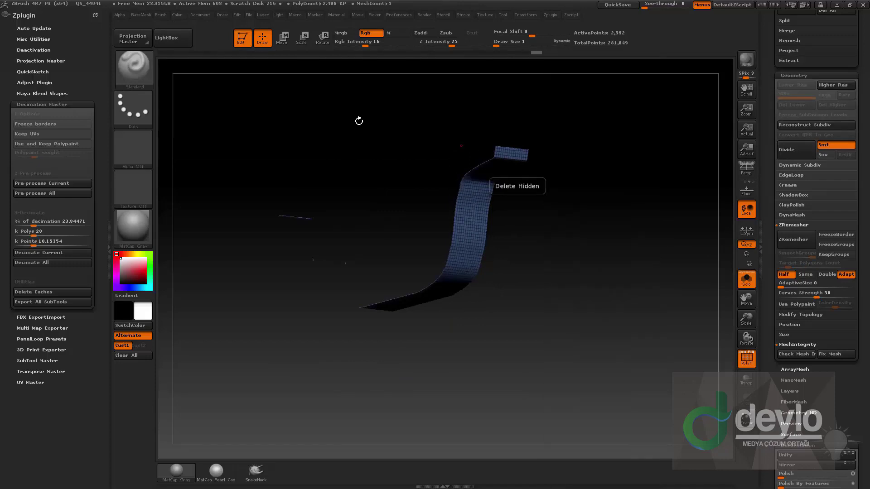
drag(357, 120, 453, 127)
Step: Remesh the trimmed strip repeatedly with ZRemesher at Half for a coarser grid, undoing the last pass
click(796, 239)
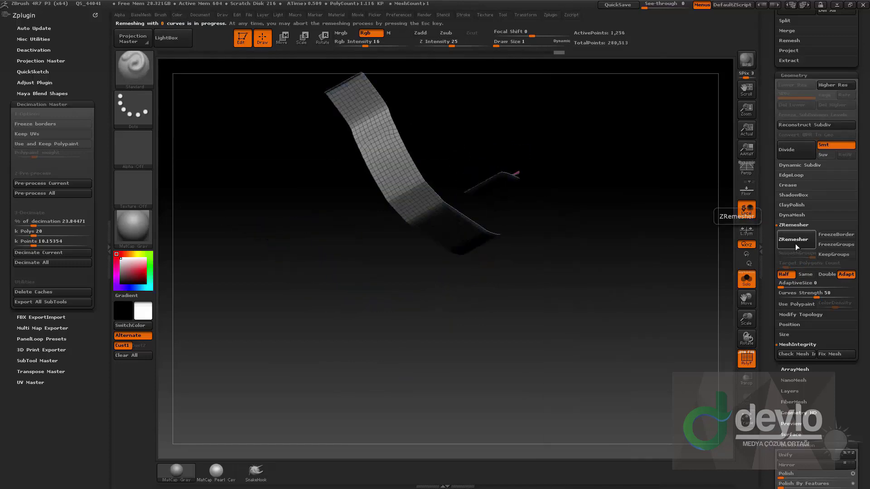
drag(647, 216, 725, 235)
click(790, 242)
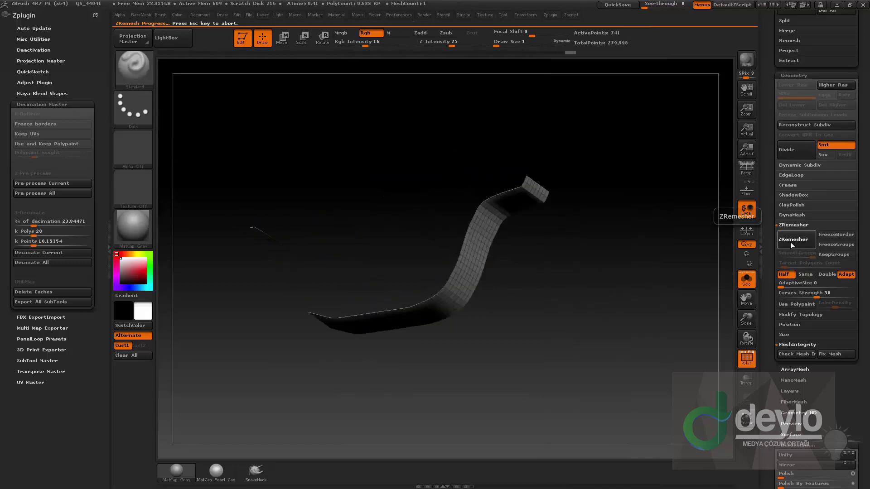
click(790, 242)
key(ctrl+z)
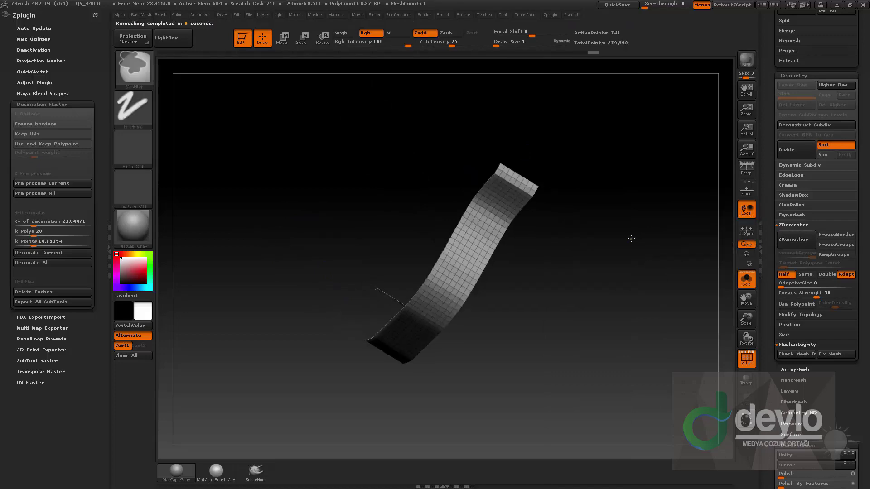
Step: Isolate the strip's main polygroup, delete the hidden remainder, and turn Solo off to show the whole gun
drag(635, 249, 628, 268)
key(ctrl+shift)
ctrl+shift+click(478, 268)
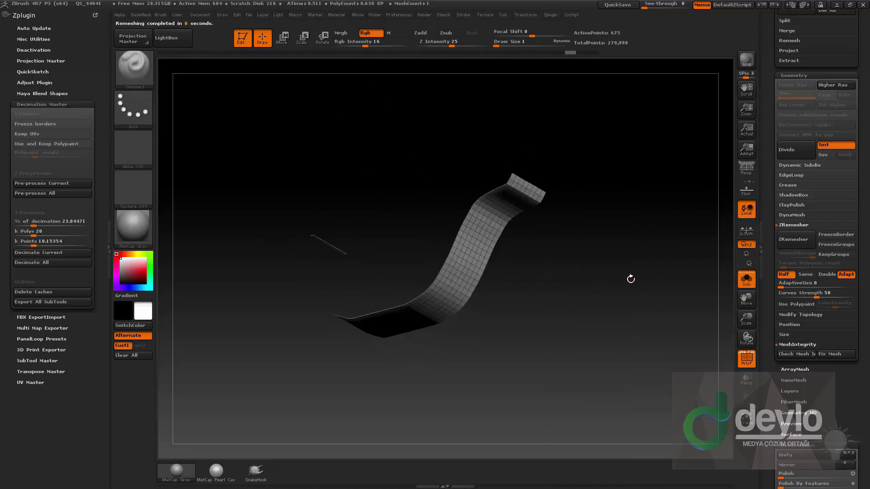
key(space)
click(606, 195)
click(743, 276)
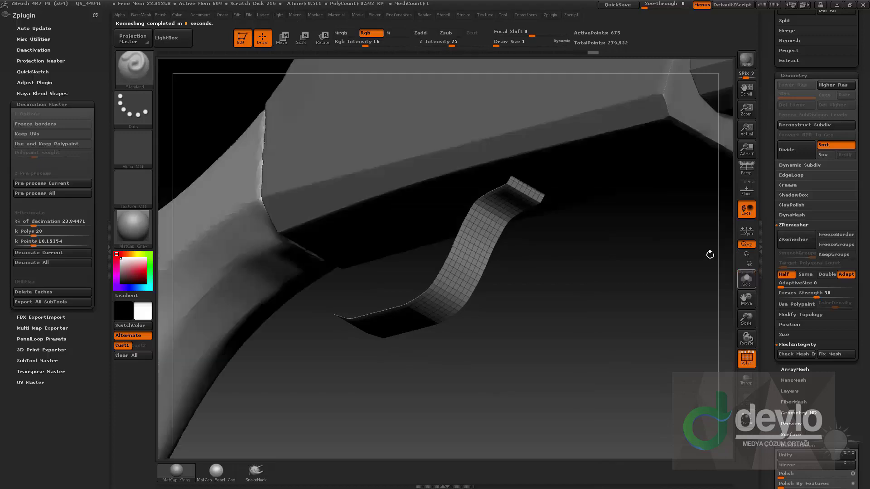
Step: Extrude the strip into a thick guard band with the ZModeler brush, using QMesh on Polygroup All
mouse_move(621, 266)
alt+mouse_down()
mouse_move(643, 271)
mouse_move(660, 290)
alt+mouse_up()
key(b)
key(z)
key(m)
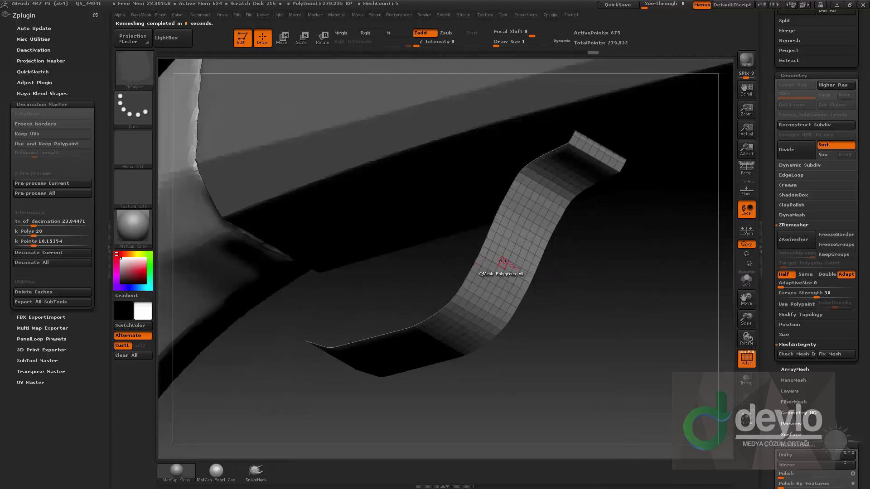
key(space)
click(559, 290)
drag(621, 281, 605, 279)
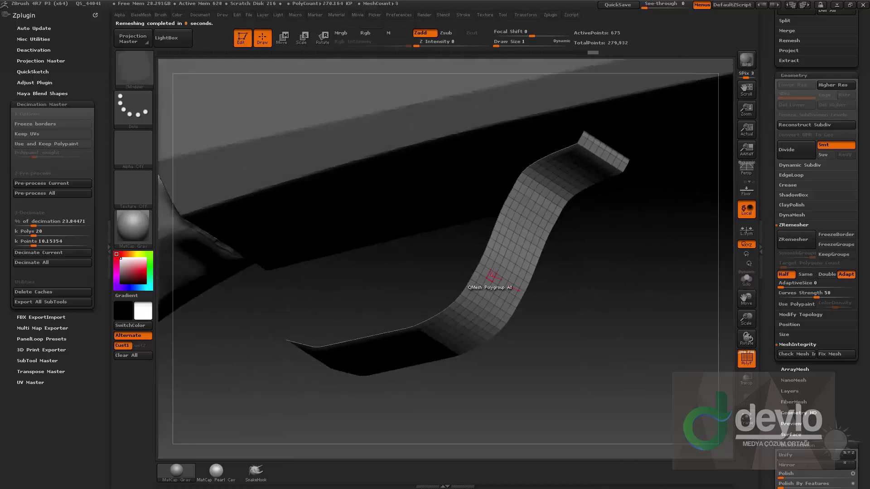
drag(490, 266, 504, 27)
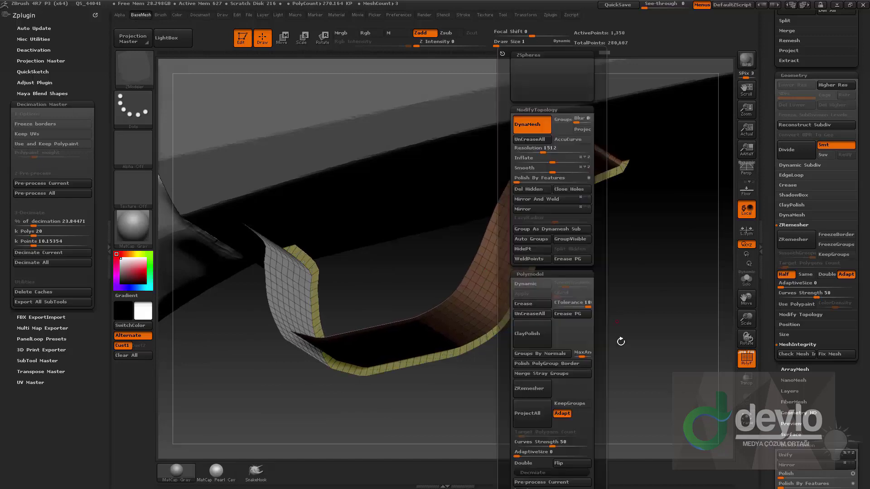
Step: Flip the guard band's normals and check its profile against the receiver in the side view
key(space)
click(583, 464)
shift+drag(412, 393, 622, 379)
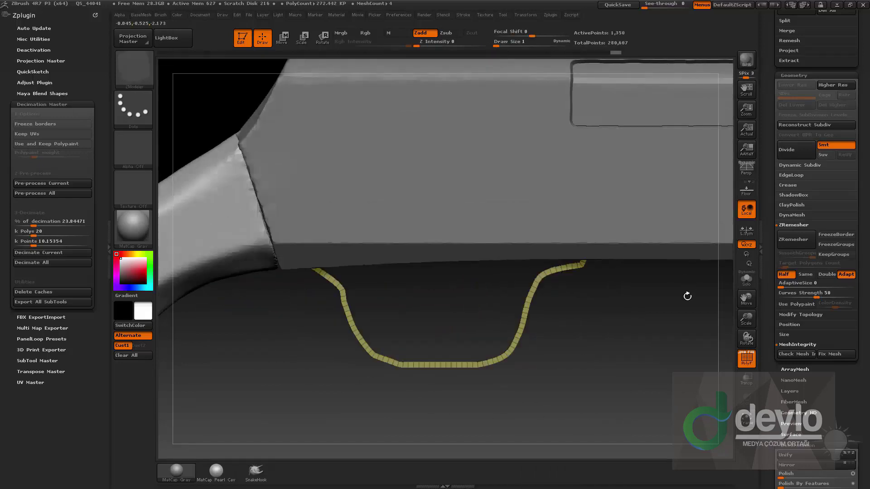
Step: Insert a cube onto the underside of the trigger guard and split it off as its own subtool
key(1)
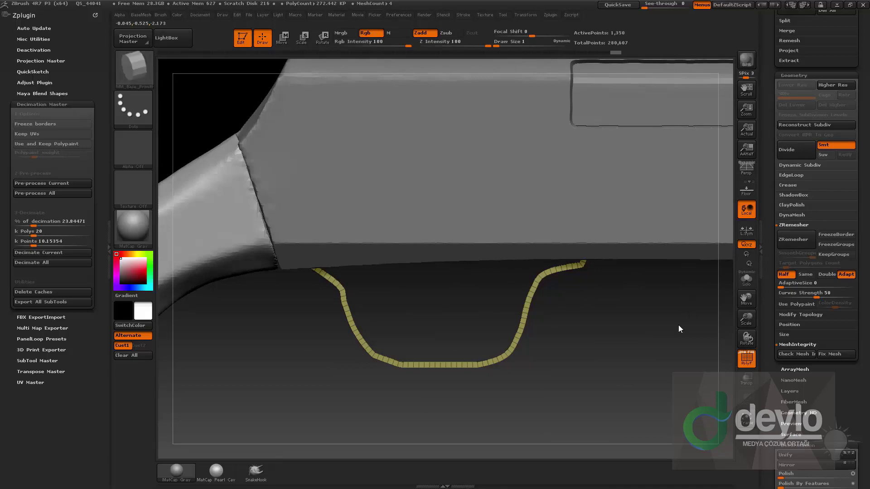
key(m)
drag(580, 413, 543, 354)
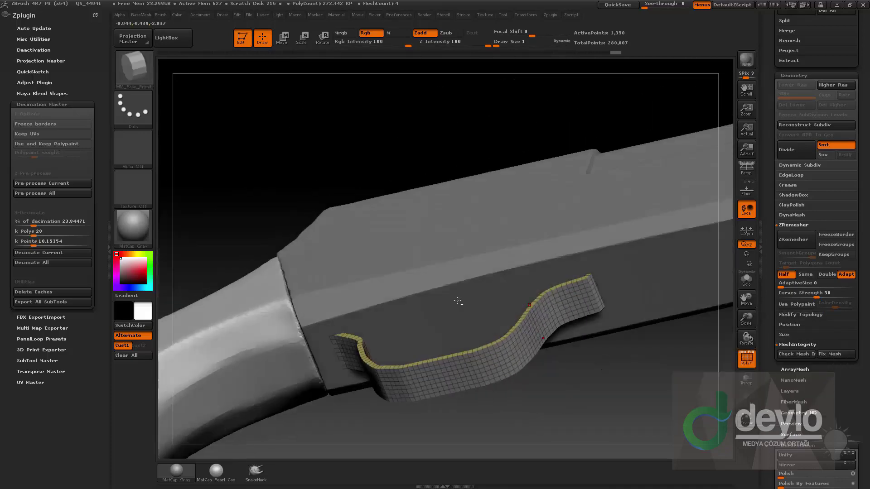
alt+click(521, 245)
alt+drag(615, 398, 583, 313)
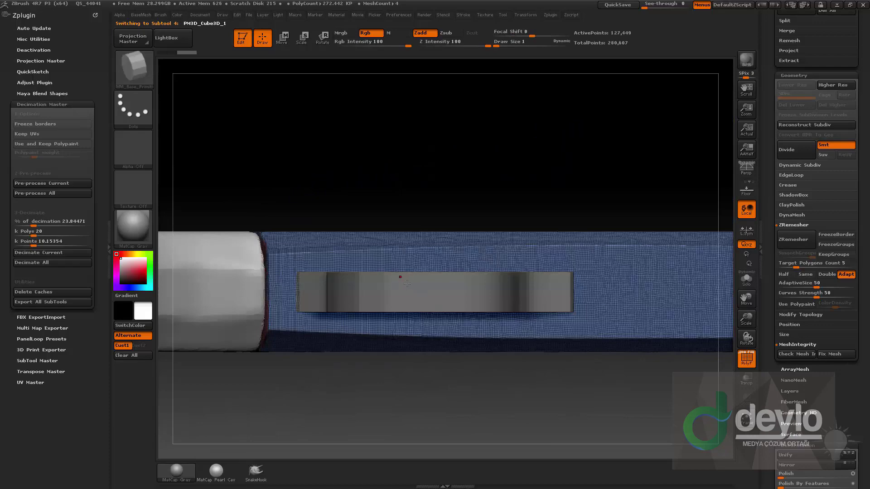
alt+click(424, 290)
drag(422, 291, 437, 294)
key(space)
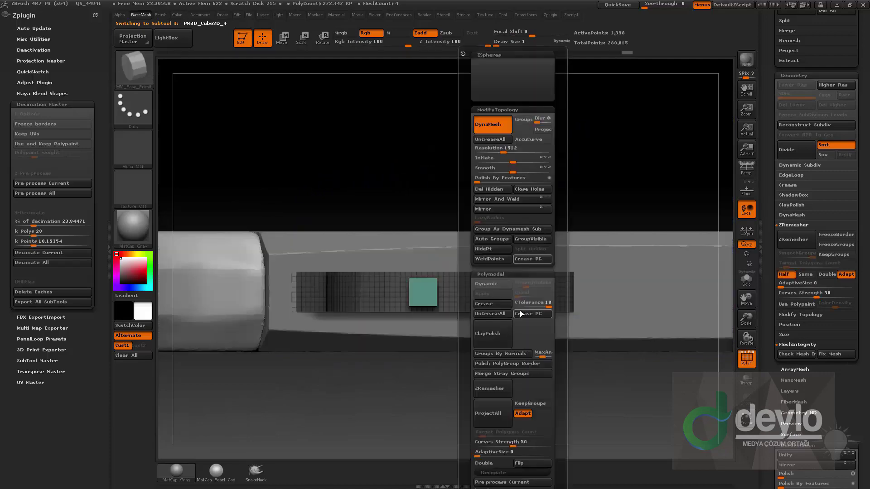
click(488, 249)
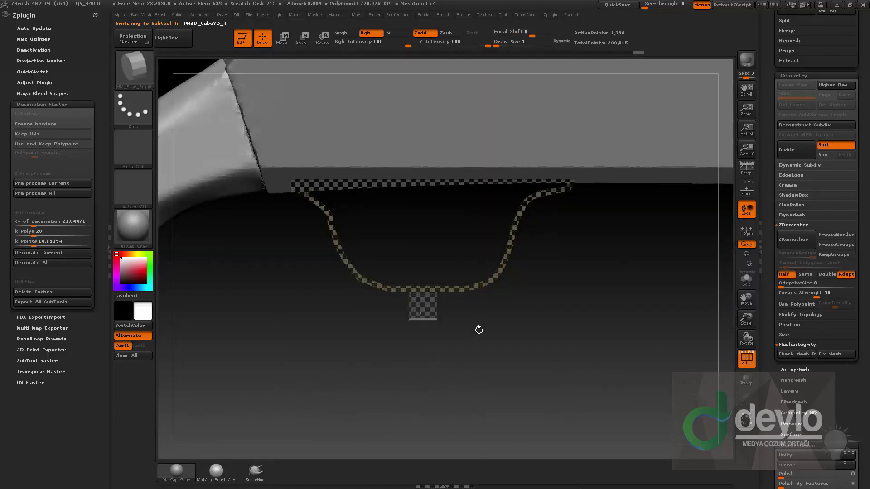
Step: Move the cube up inside the guard beneath the receiver and stretch its lower end down and forward into a slanted trigger
key(w)
drag(493, 379, 499, 393)
drag(465, 352, 397, 255)
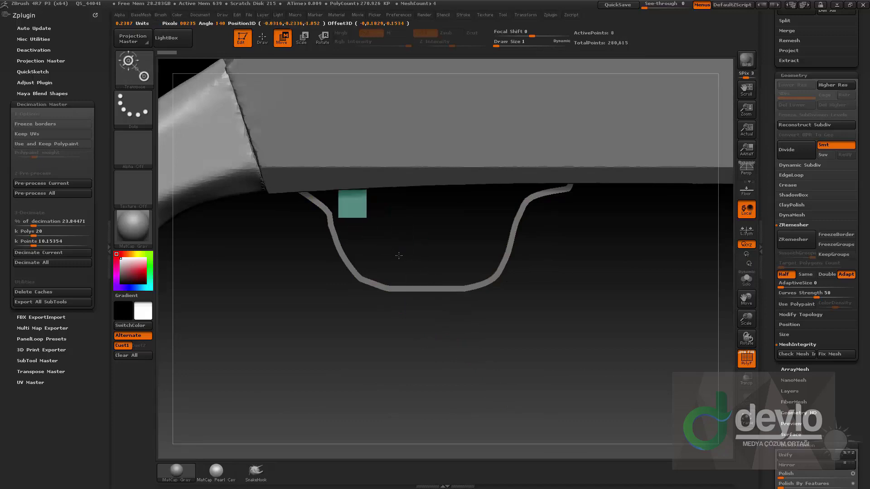
alt+drag(402, 194, 402, 236)
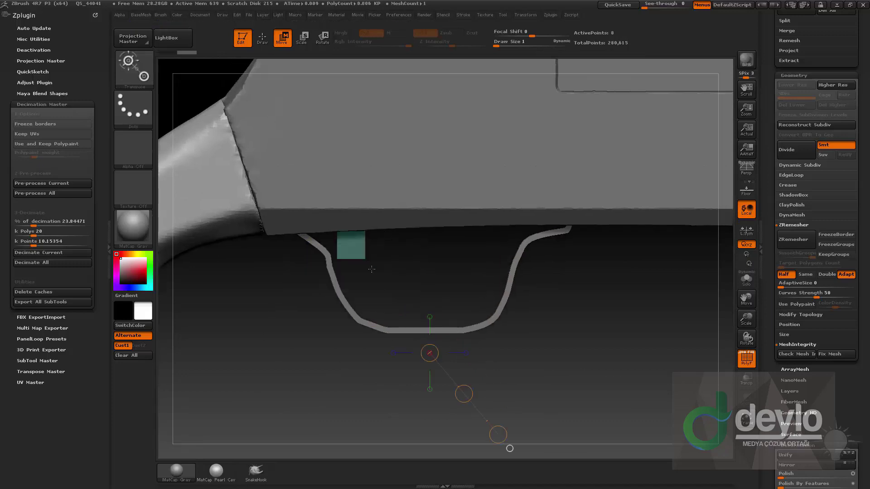
drag(356, 251, 393, 323)
key(q)
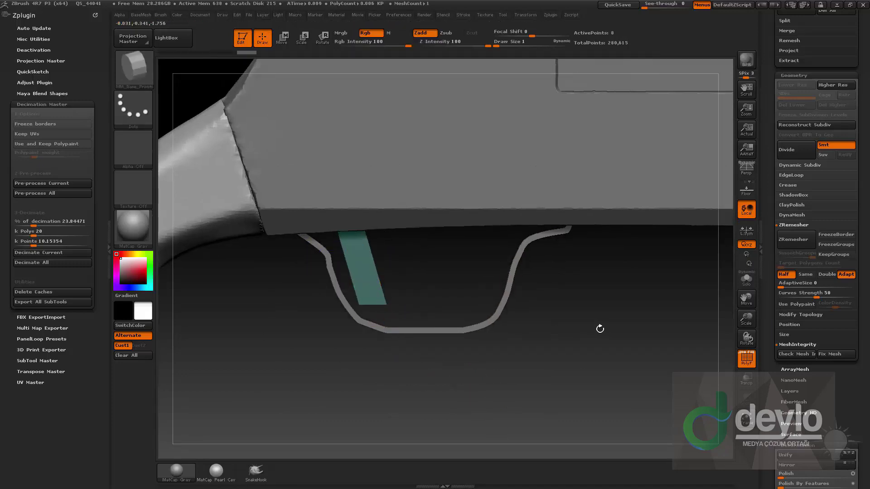
mouse_move(600, 308)
ctrl+mouse_down()
mouse_move(624, 368)
mouse_move(611, 345)
ctrl+mouse_up()
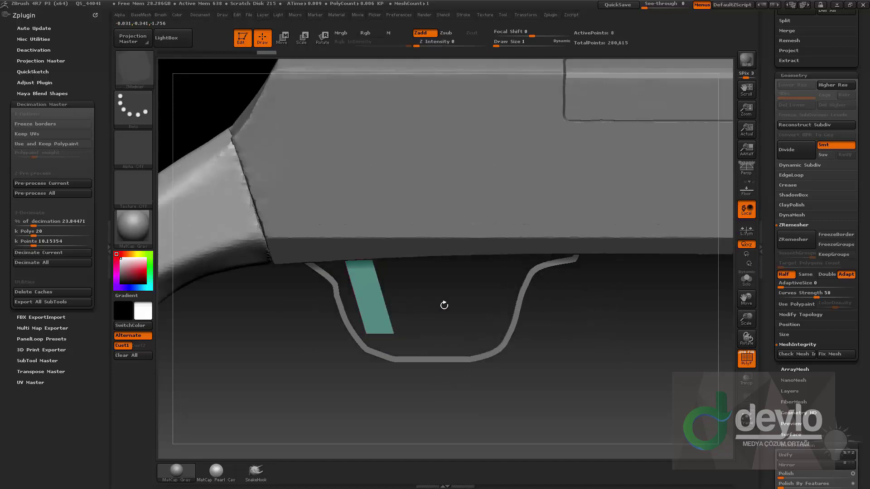
Step: Overlay the shotgun reference image and recall the saved Cust1 view to compare the trigger's shape and position
key(shift+z)
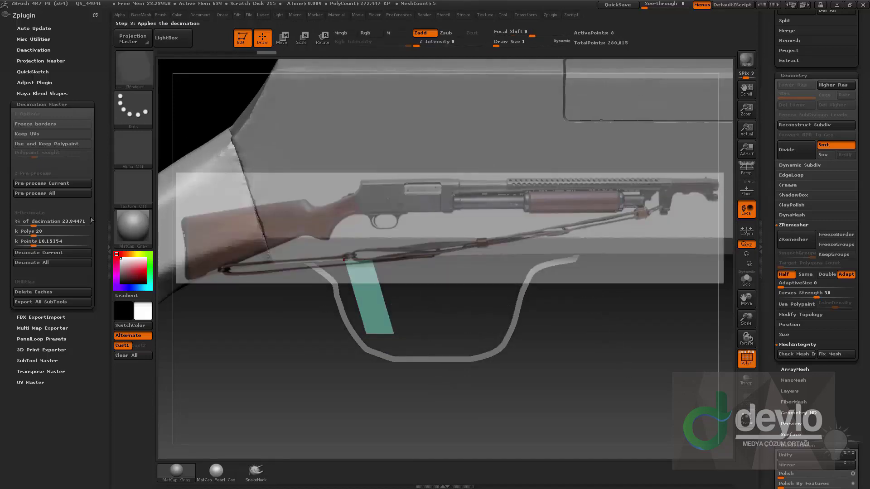
key(z)
click(95, 17)
click(197, 15)
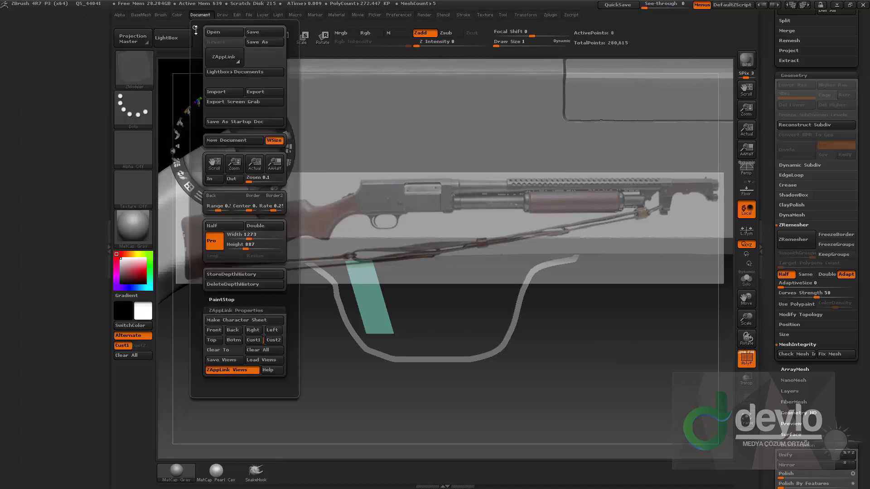
drag(192, 15, 49, 196)
click(62, 336)
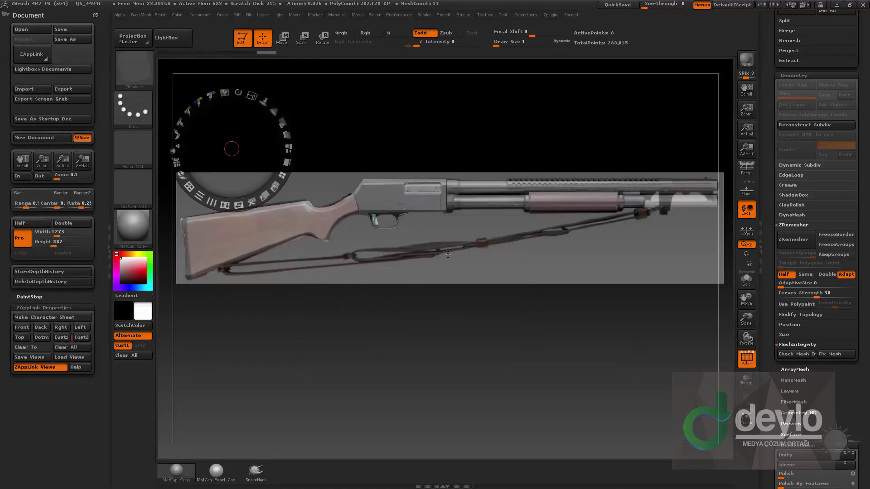
key(z)
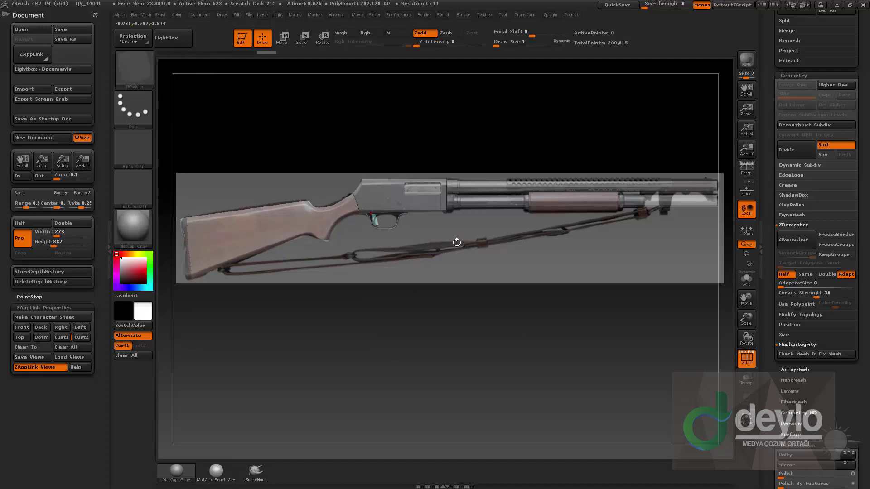
Step: Widen the top of the trigger block toward the front with a larger Move brush
drag(387, 229, 400, 227)
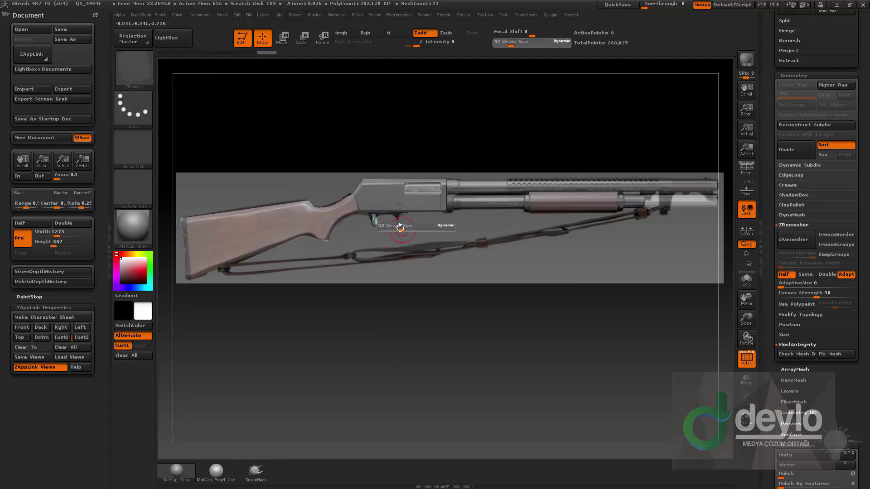
key(b)
key(m)
key(v)
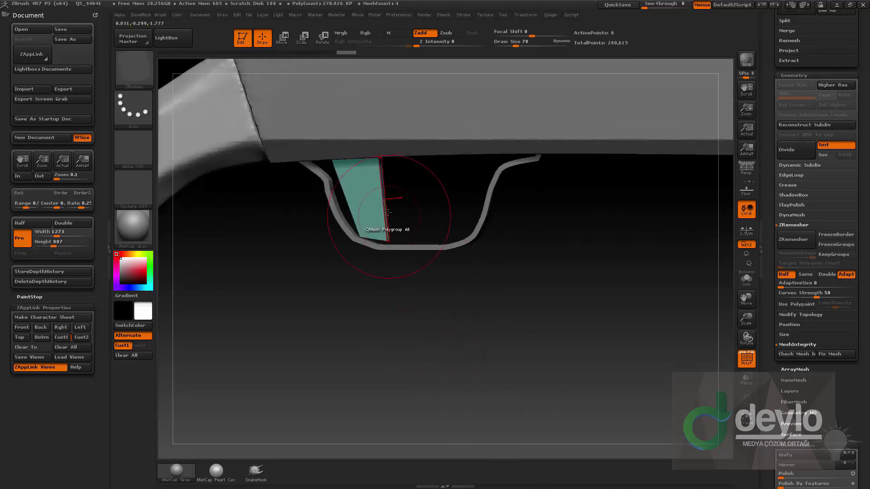
Step: Insert two edge loops across the trigger with ZModeler's Insert edge action set to Multiple EdgeLoops
key(space)
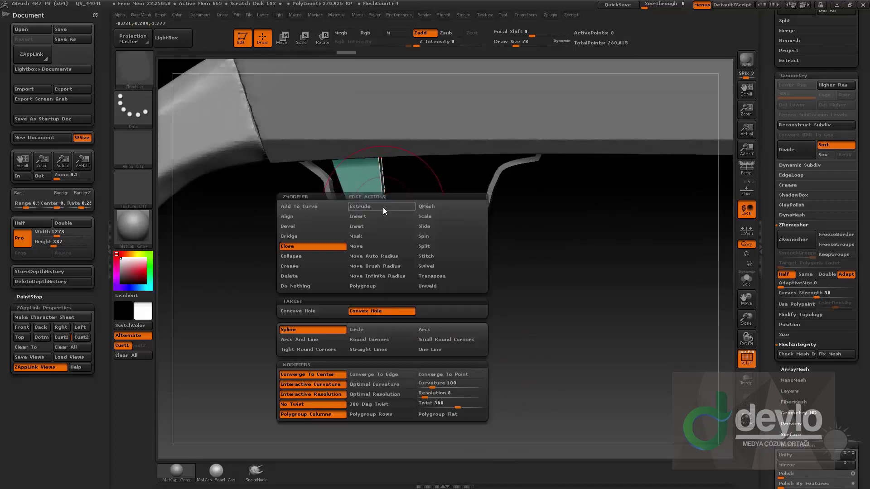
click(361, 217)
click(317, 311)
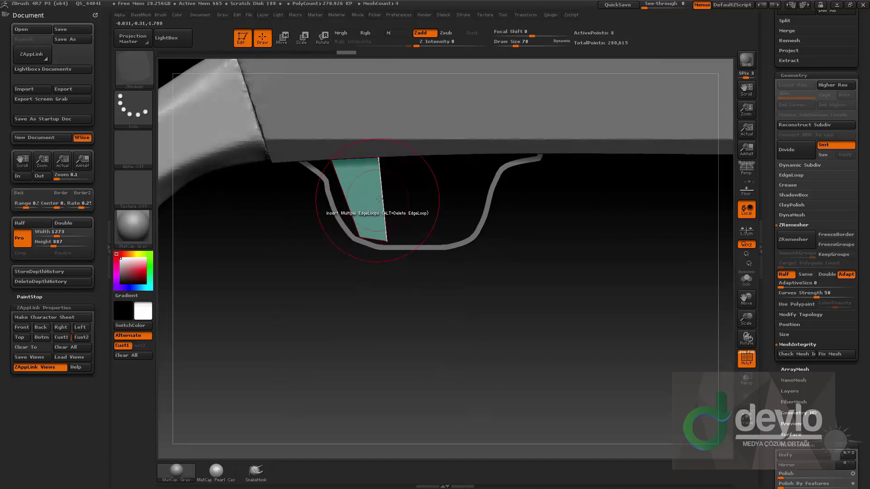
mouse_move(381, 201)
mouse_down()
mouse_move(382, 217)
mouse_move(394, 205)
mouse_up()
key(s)
alt+drag(407, 183, 407, 219)
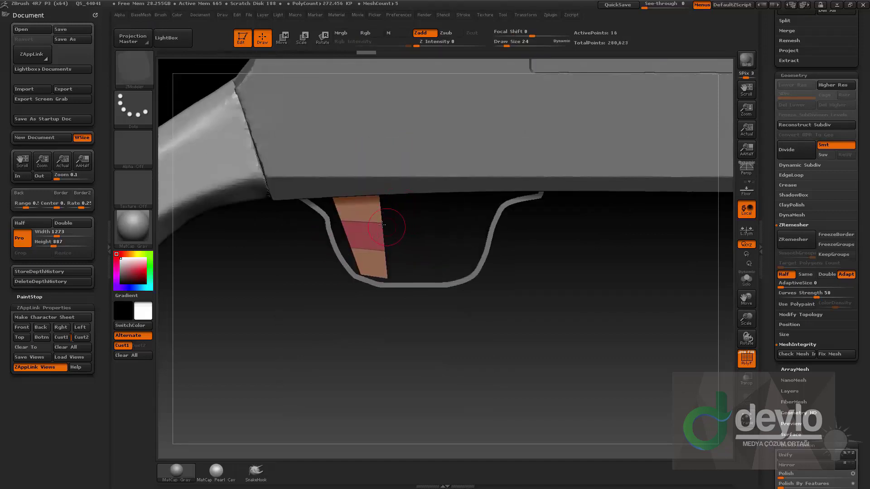
Step: Shape the trigger into a curve with a flared top by moving its points with ZModeler's Move Infinite Depth
key(space)
click(325, 292)
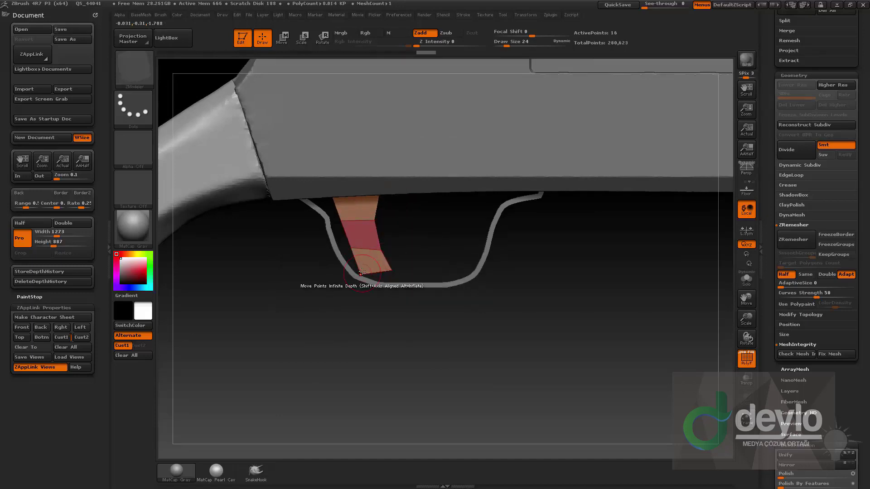
click(366, 253)
key(ctrl+z)
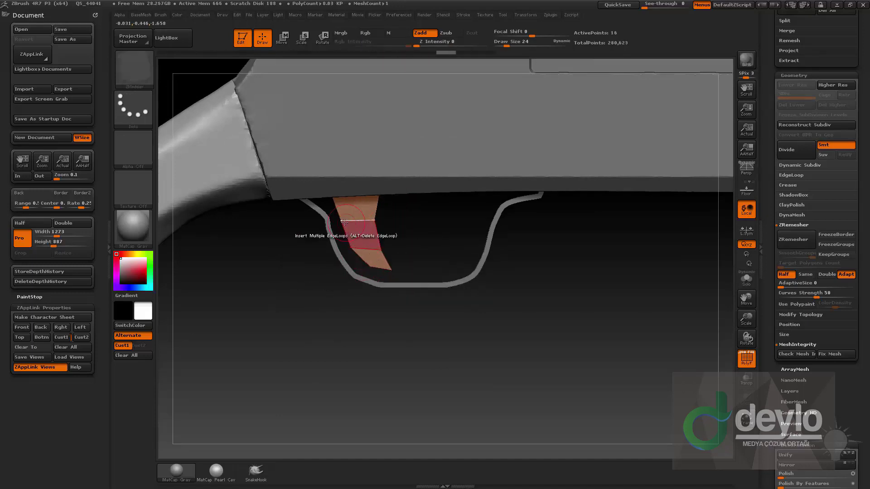
key(ctrl+shift+z)
key(ctrl+shift+z)
drag(321, 193, 321, 194)
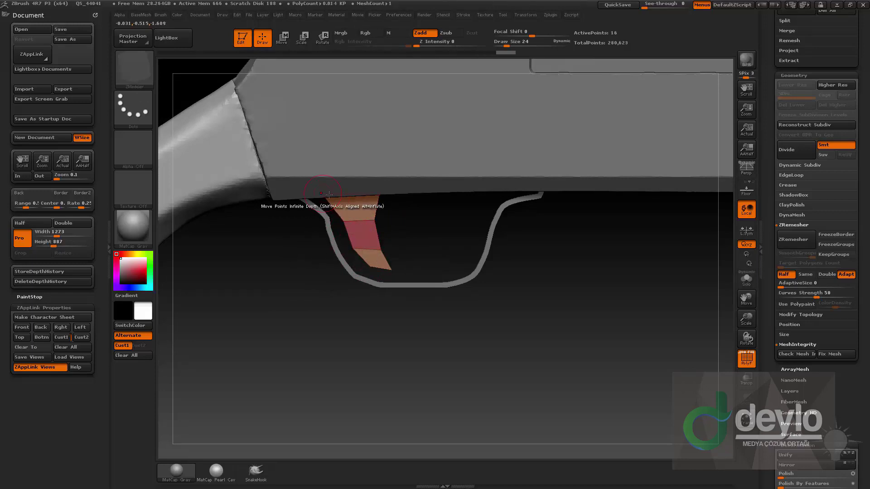
mouse_move(374, 219)
mouse_down()
mouse_move(352, 217)
mouse_move(346, 245)
mouse_move(380, 270)
mouse_up()
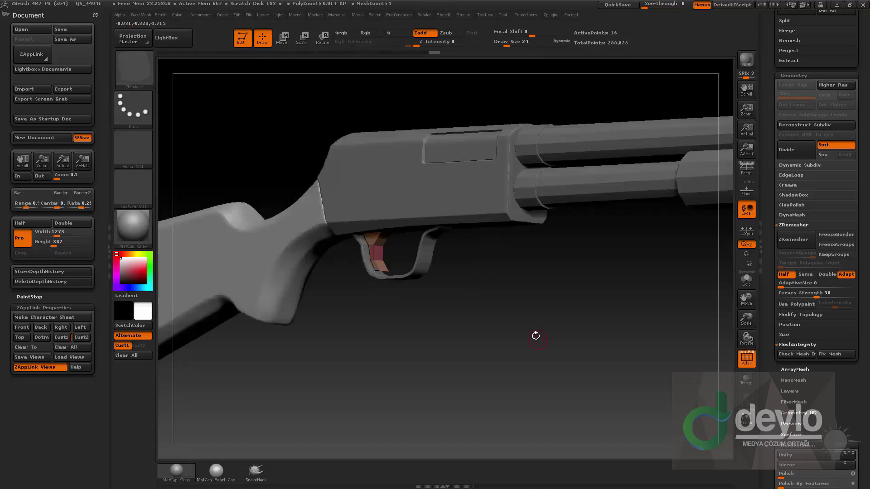
Step: Crease the trigger's edges with a CTolerance of 44 and turn on Dynamic subdivision
drag(534, 334, 552, 295)
key(ctrl+b)
click(570, 305)
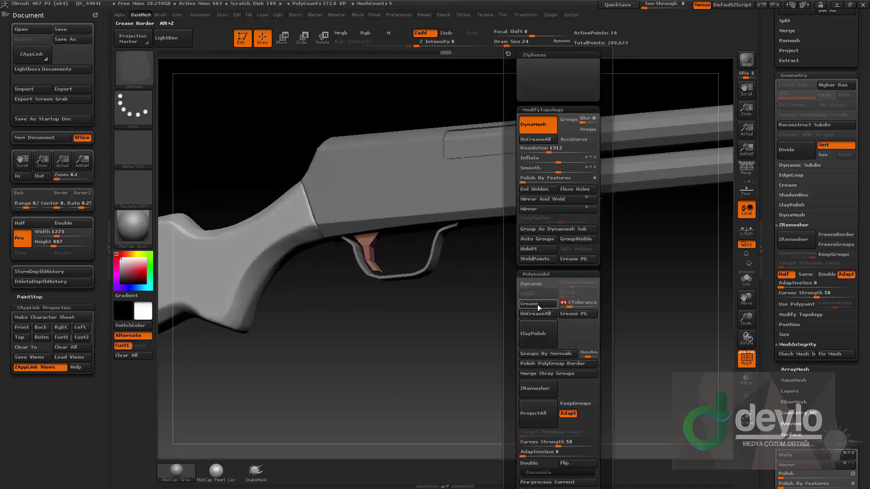
click(537, 285)
Step: Adjust the trigger's sideways position within the guard using the Transpose Move line
drag(460, 312, 451, 276)
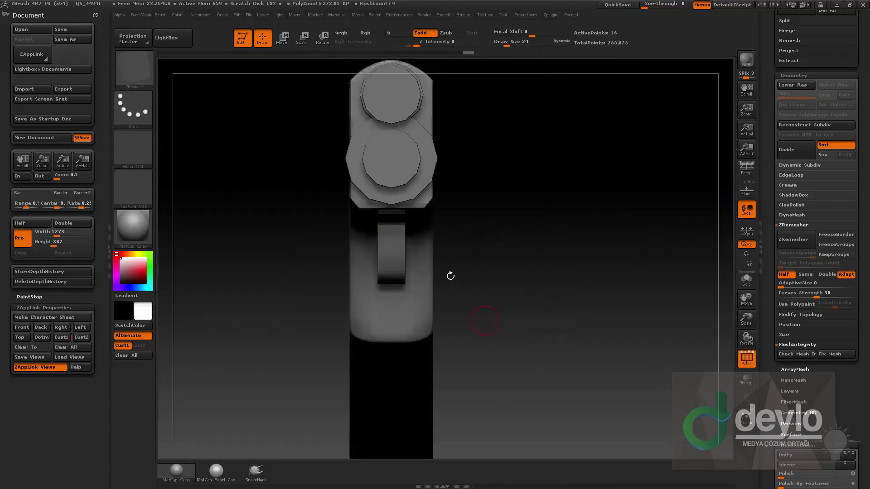
key(w)
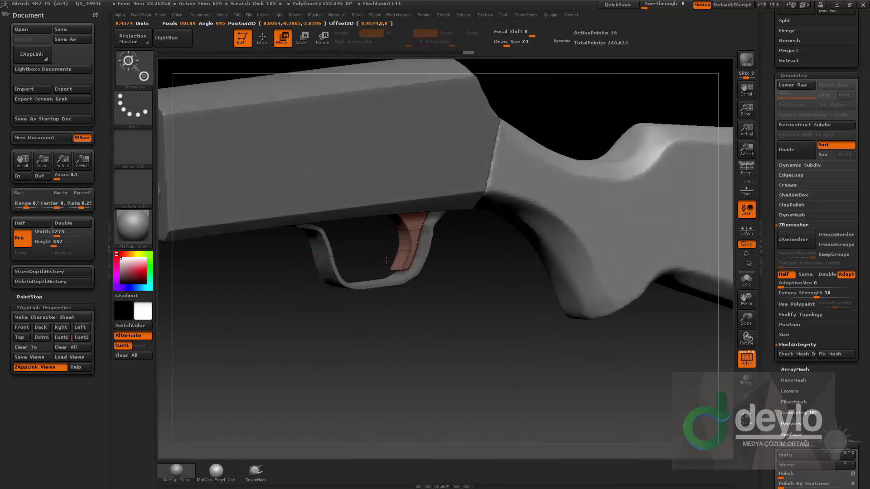
drag(318, 250, 408, 263)
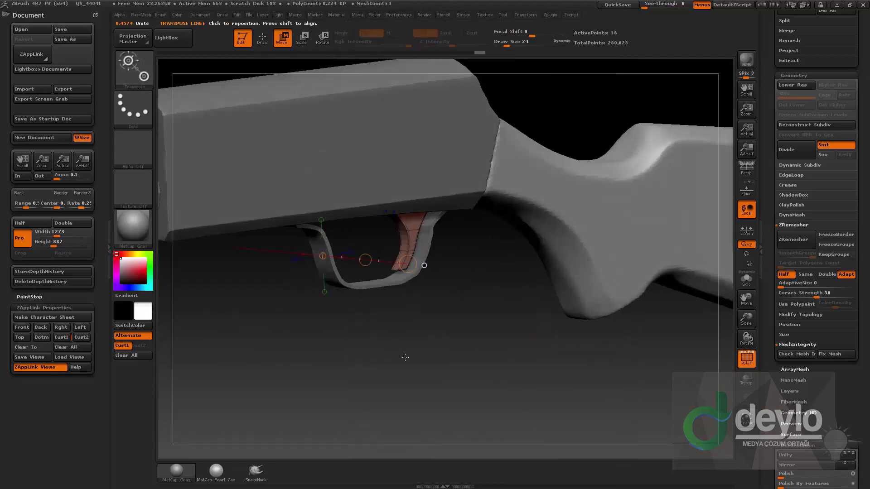
mouse_move(412, 366)
mouse_down()
mouse_move(432, 340)
mouse_move(402, 339)
mouse_move(404, 333)
mouse_move(422, 354)
mouse_up()
click(463, 266)
key(q)
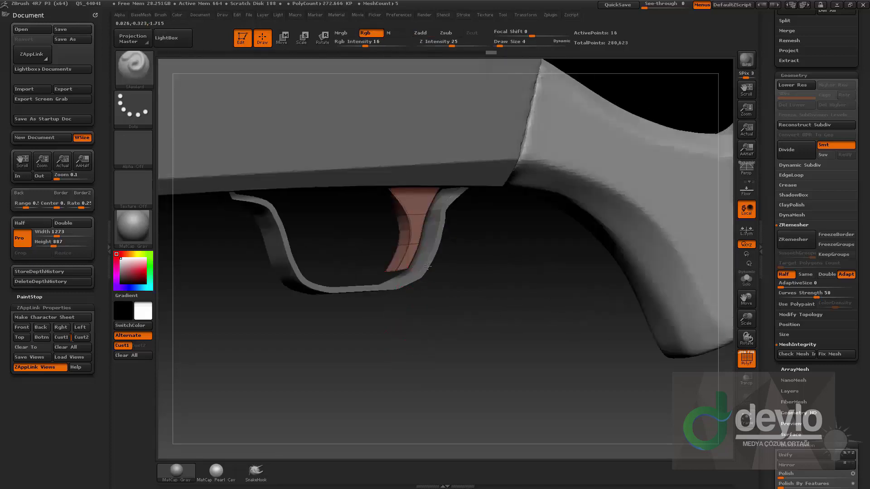
Step: Isolate the trigger guard in Solo and assign its polygroups with Groups By Normals
alt+click(428, 267)
click(747, 279)
drag(596, 299, 609, 327)
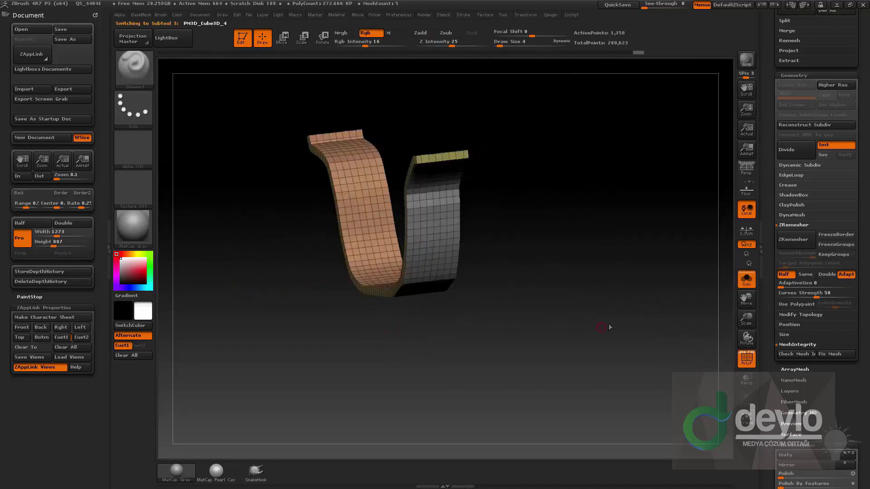
key(space)
click(611, 357)
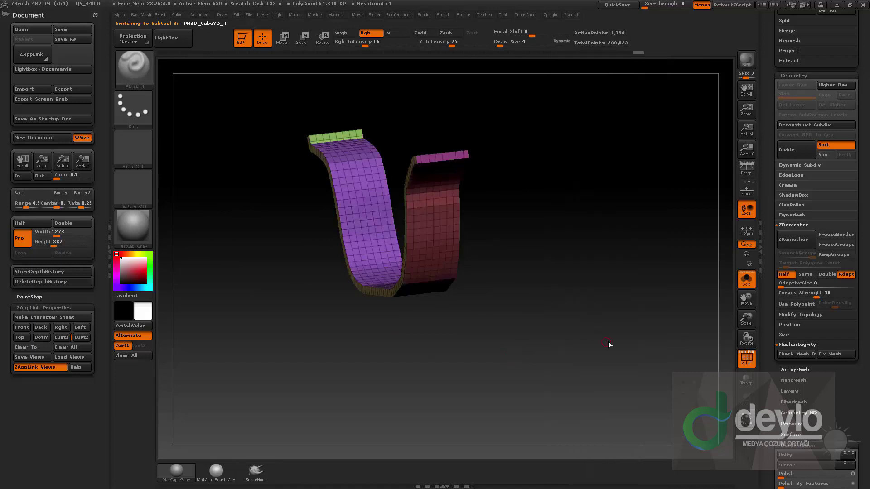
Step: Smooth the guard band with Polish By Features, and turn off PolyF and Solo
key(space)
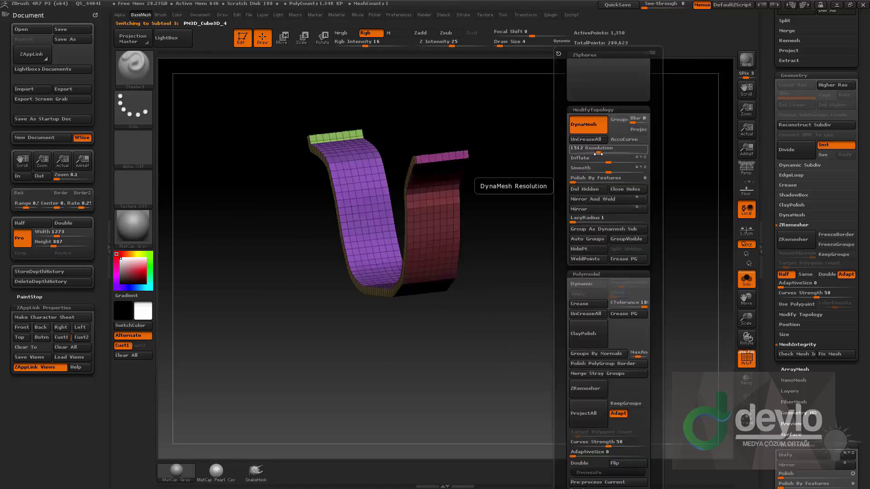
key(space)
drag(565, 235, 516, 212)
click(585, 179)
key(space)
click(579, 180)
click(747, 359)
click(747, 280)
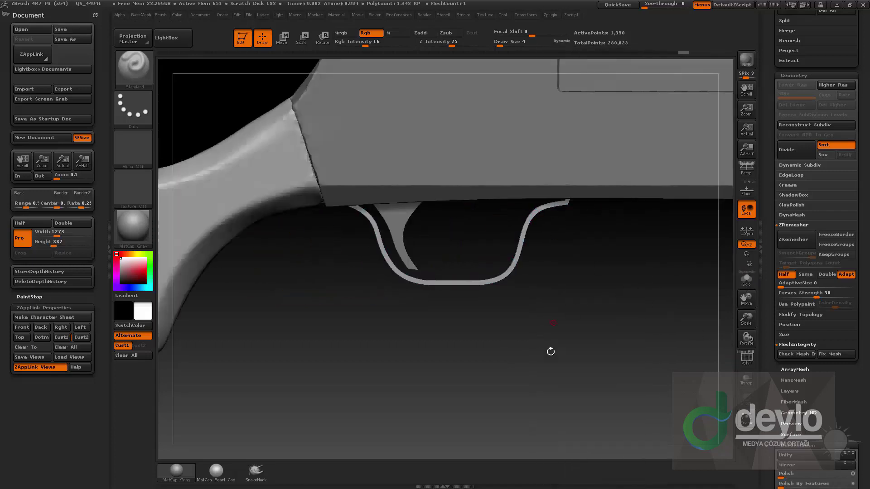
Step: Turn on Dynamic subdivision for the upper barrel's collar at the front of the receiver
mouse_move(550, 351)
alt+mouse_down()
mouse_move(517, 317)
mouse_move(534, 322)
mouse_move(529, 335)
alt+mouse_up()
key(s)
alt+drag(619, 282, 466, 365)
key(s)
drag(432, 286, 436, 285)
alt+click(406, 281)
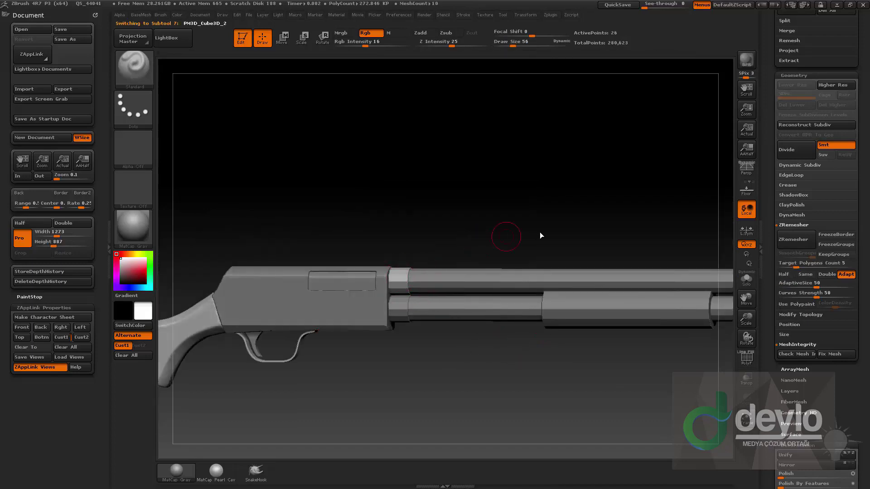
key(space)
click(493, 285)
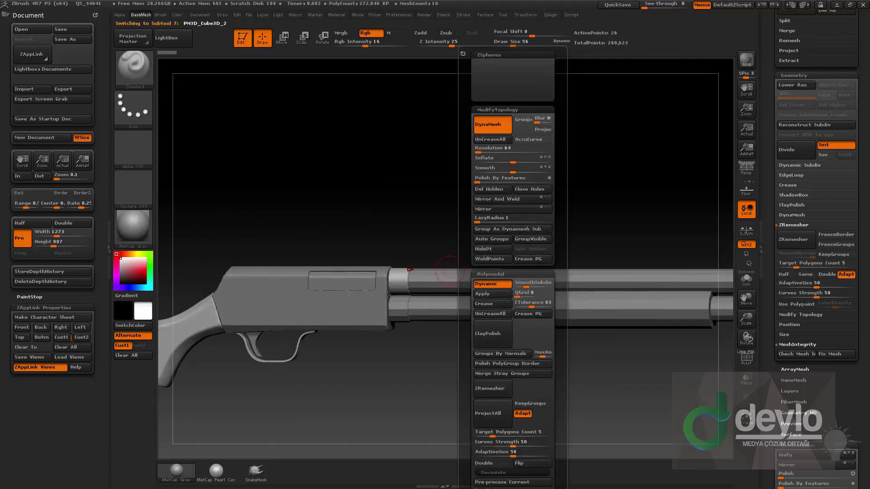
Step: Turn on Dynamic subdivision for the lower tube's collar at the front of the receiver
alt+right_drag(411, 306, 388, 301)
alt+click(379, 302)
key(space)
key(space)
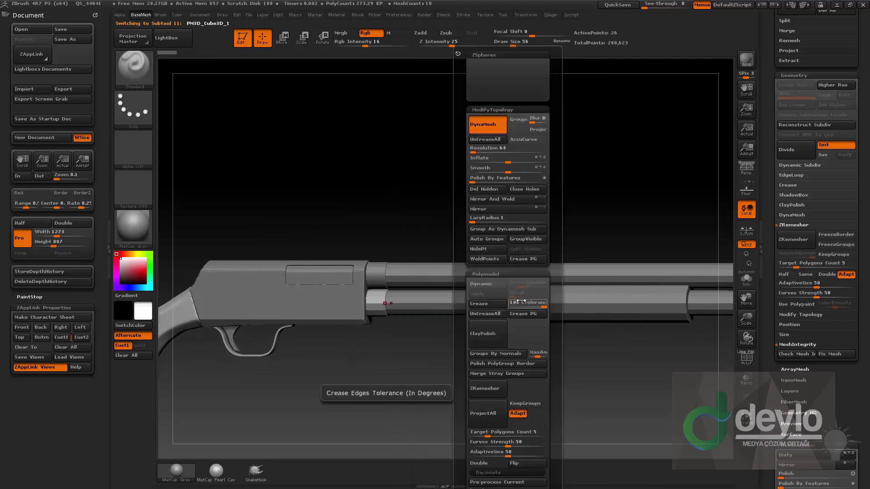
click(486, 283)
Step: Turn on Dynamic subdivision for the long lower tube beneath the barrel
alt+right_drag(447, 313, 391, 326)
alt+click(334, 316)
key(space)
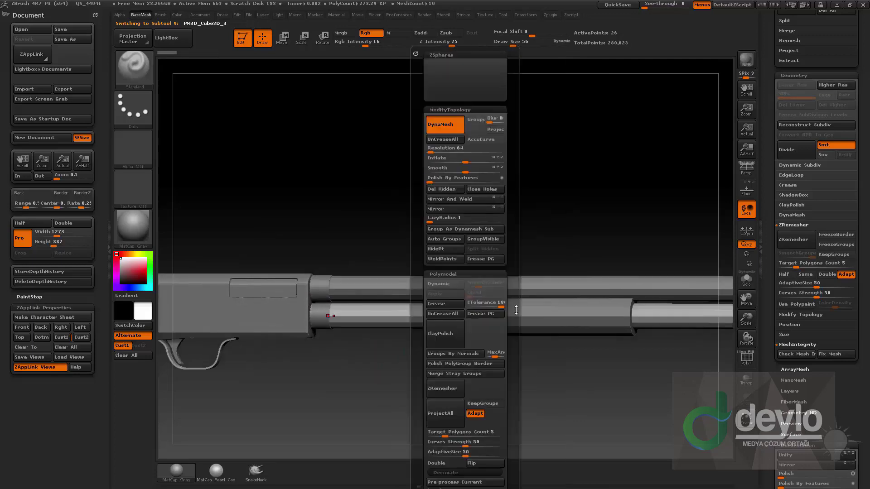
click(449, 285)
Step: Turn on Dynamic subdivision for the long upper barrel and crease its edges with a crease tolerance of 52
alt+click(489, 287)
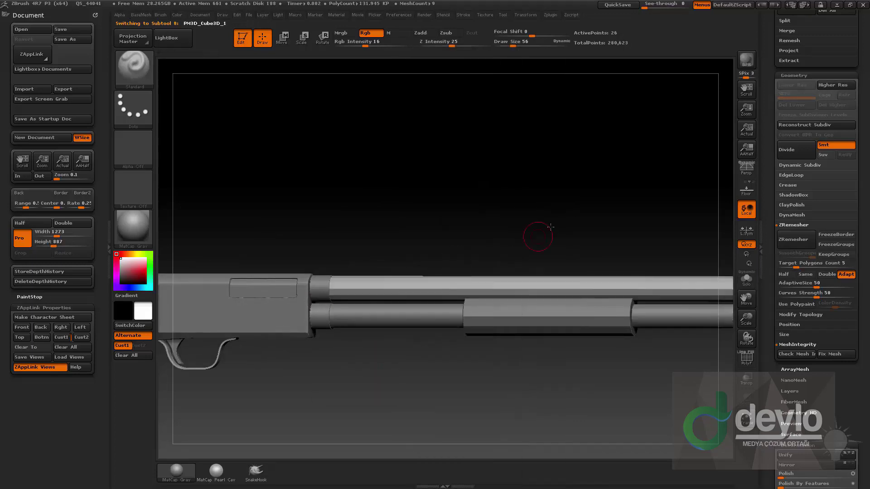
alt+right_drag(538, 235, 472, 255)
key(space)
click(477, 284)
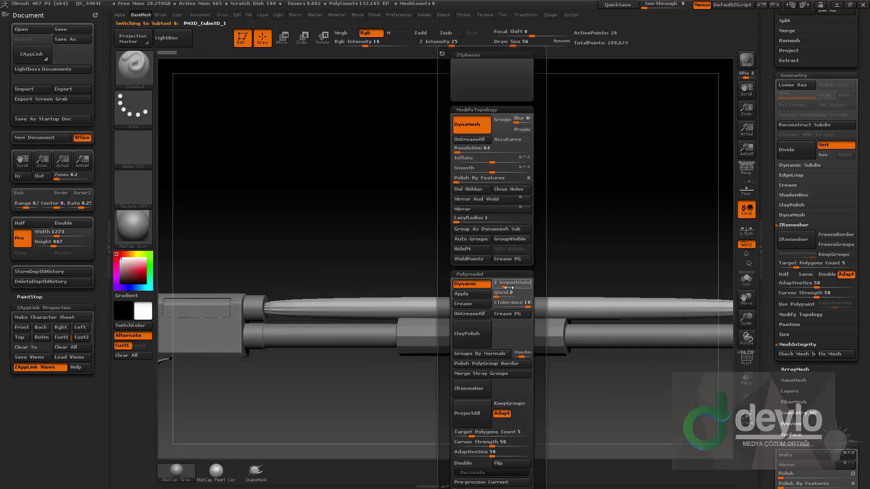
drag(510, 301, 495, 306)
click(475, 303)
Step: Select the pump fore-end, turn on PolyF, and slice a narrow band at its front end with SliceCurve
alt+drag(458, 232, 314, 210)
alt+click(401, 311)
alt+drag(378, 410, 454, 371)
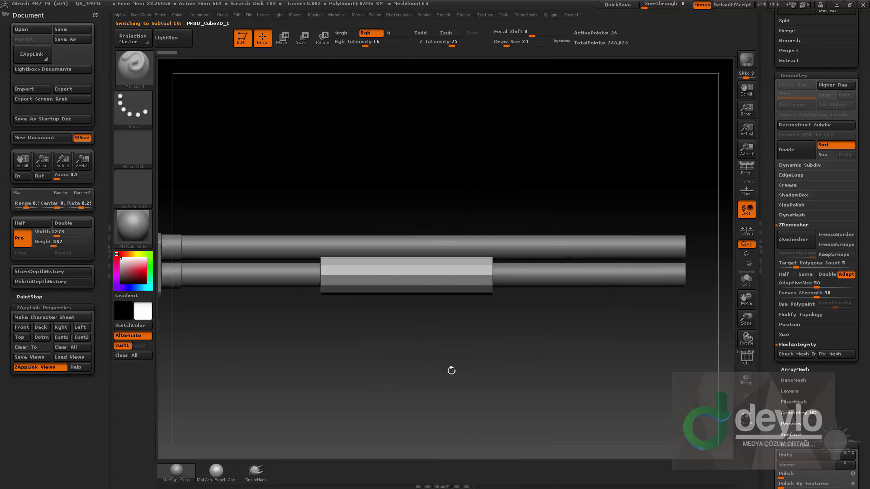
mouse_move(471, 410)
mouse_down()
mouse_move(458, 408)
mouse_move(485, 399)
mouse_up()
alt+drag(423, 340, 539, 333)
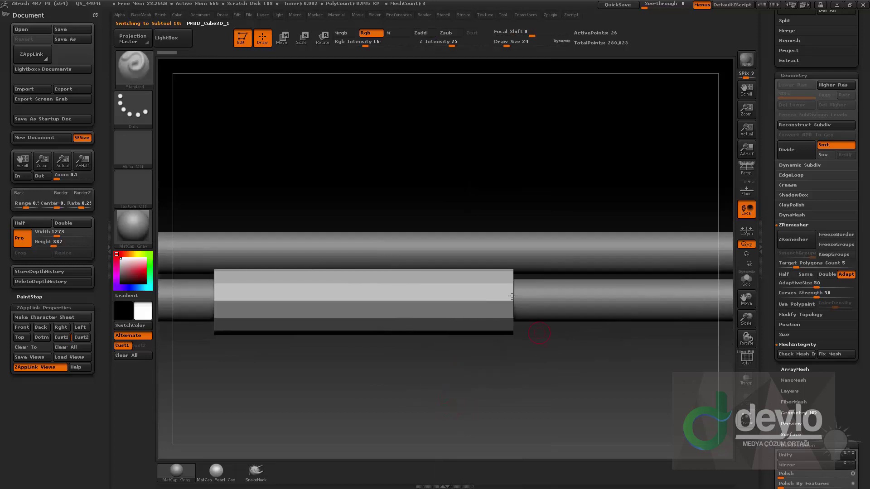
drag(557, 369, 664, 373)
mouse_move(769, 271)
mouse_down()
mouse_move(771, 313)
mouse_move(774, 279)
mouse_up()
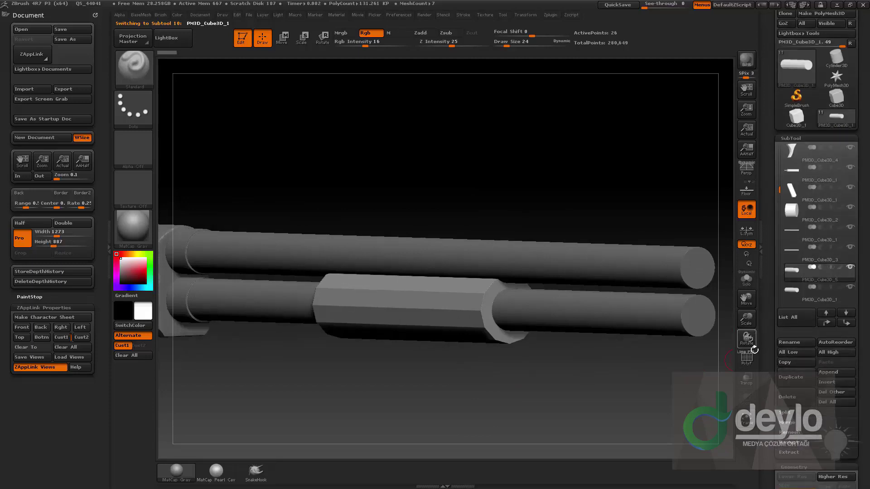
key(shift+f)
shift+drag(625, 388, 749, 338)
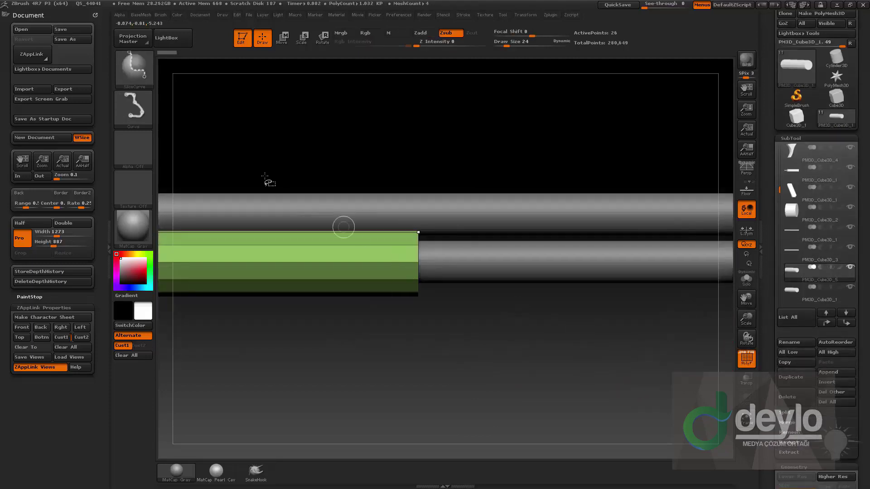
click(136, 77)
ctrl+shift+drag(402, 136, 402, 414)
Step: Isolate the fore-end in Solo and delete its flat front cap by hiding the cap and using Del Hidden
drag(598, 341, 570, 354)
click(745, 281)
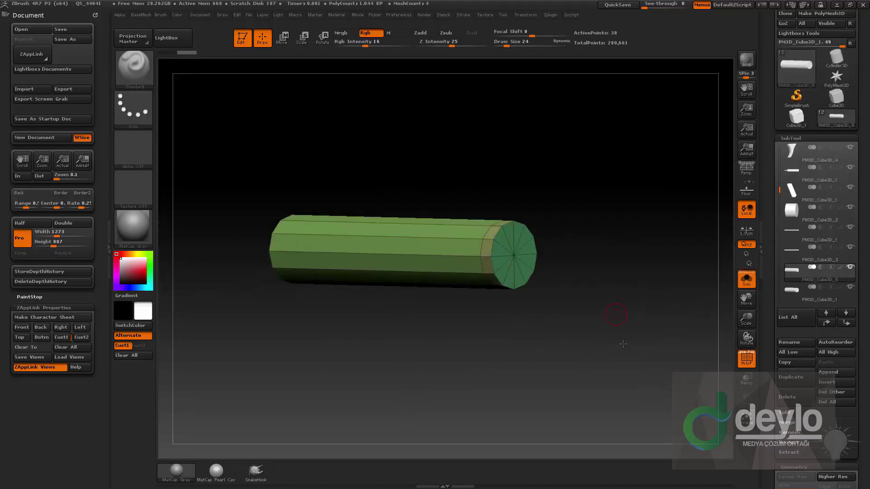
alt+drag(671, 342, 621, 328)
ctrl+shift+click(360, 272)
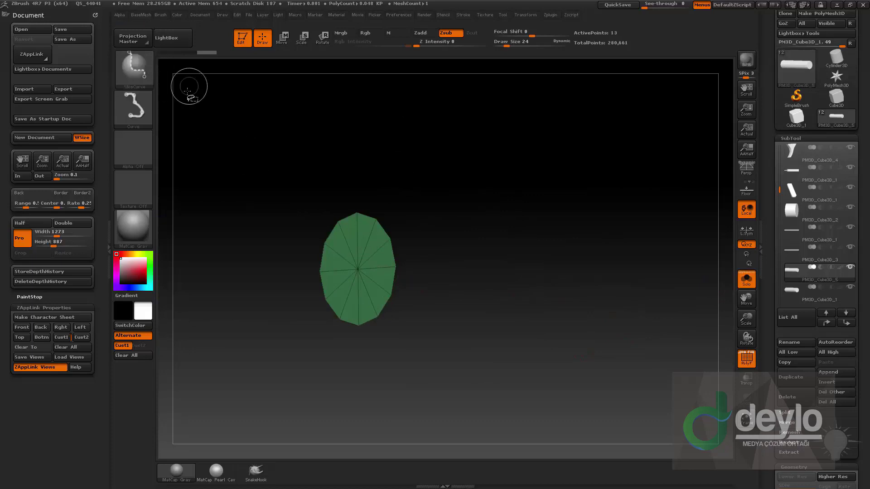
ctrl+shift+click(137, 76)
ctrl+shift+click(270, 81)
ctrl+shift+click(372, 247)
alt+drag(519, 233, 522, 218)
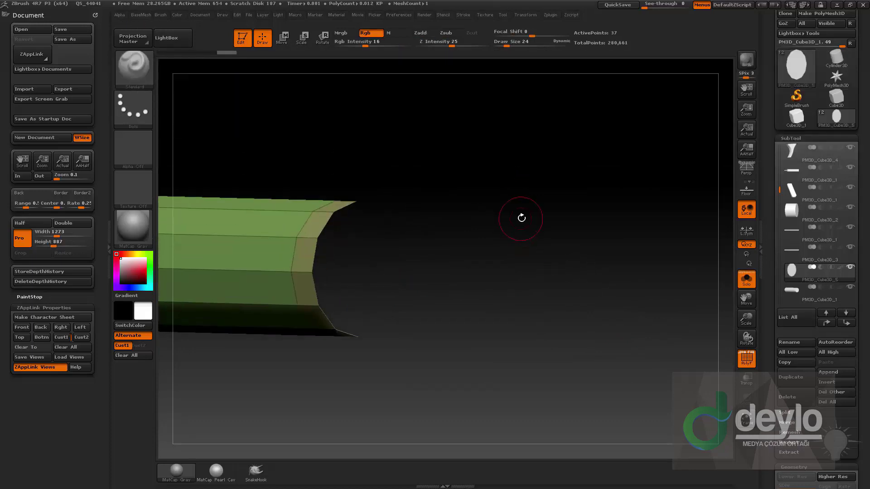
key(space)
click(501, 190)
Step: Close the fore-end's open front with a rounded dome using ZModeler's Close action, Convex Hole and Round Corners
key(b)
key(z)
key(m)
key(space)
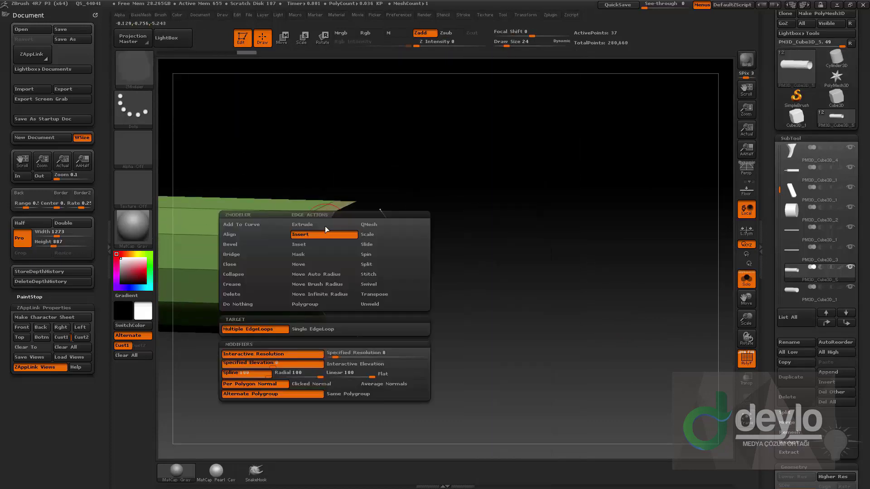
click(247, 265)
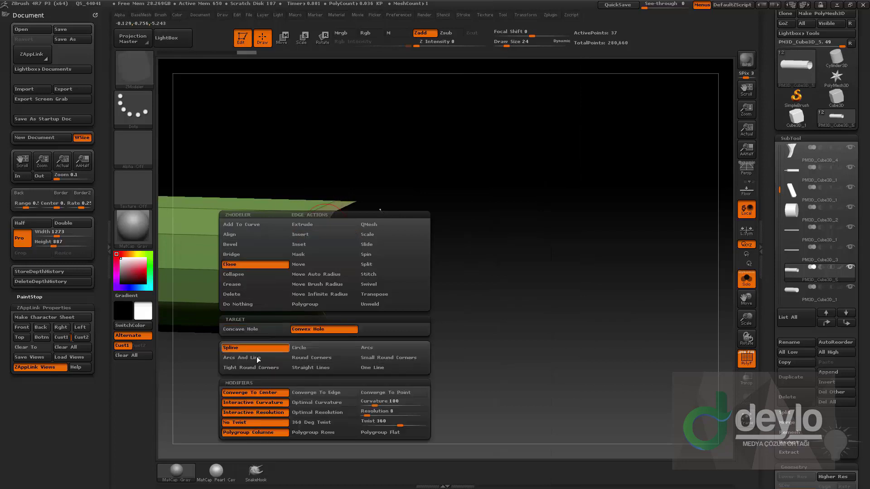
click(310, 360)
drag(327, 230, 389, 207)
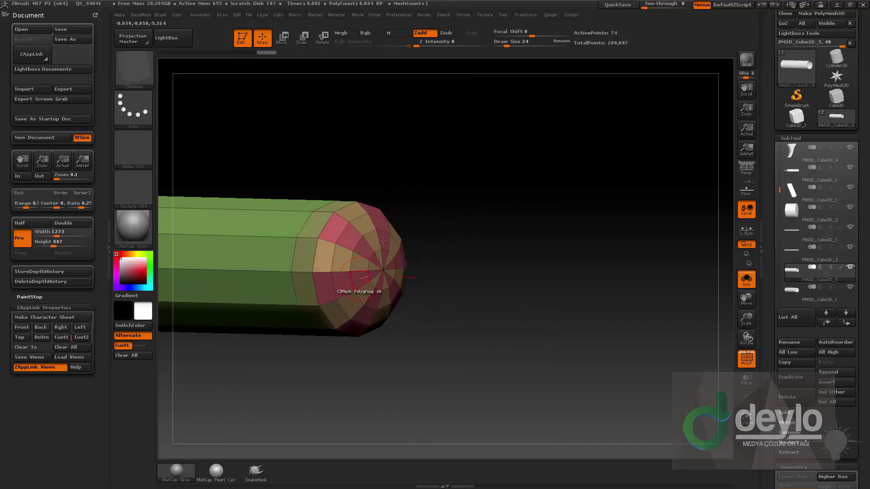
Step: Try to flatten the tip of the fore-end's dome with ClipCurve using the PolyGroup option, and undo the clip
drag(484, 242, 466, 247)
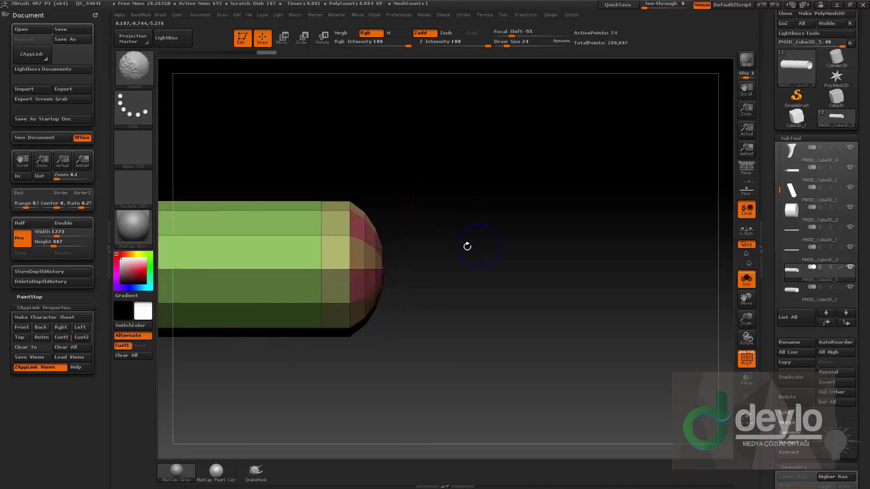
ctrl+shift+click(141, 73)
ctrl+shift+click(265, 115)
mouse_move(404, 149)
ctrl+shift+mouse_down()
mouse_move(405, 378)
mouse_move(375, 418)
ctrl+shift+mouse_up()
drag(511, 261, 447, 281)
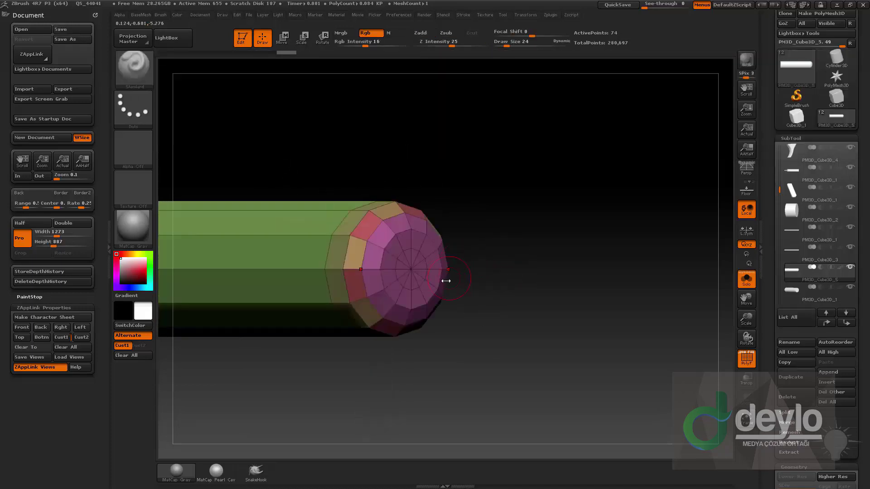
drag(499, 242, 475, 272)
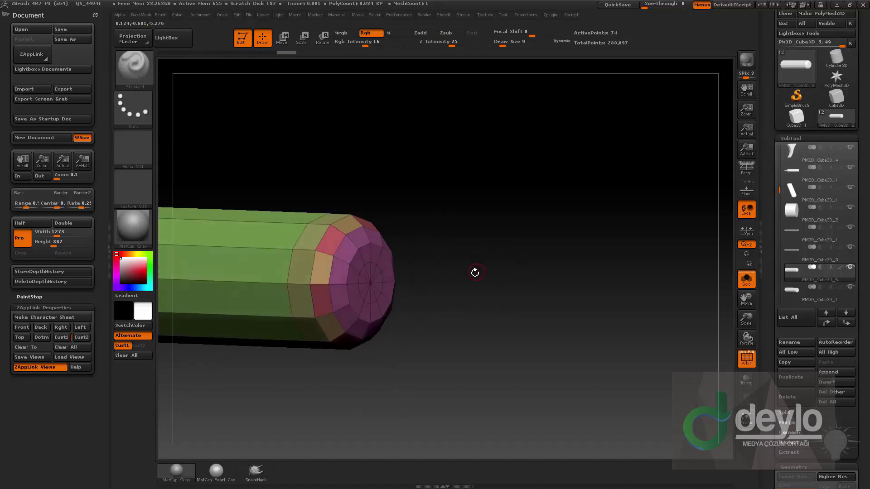
key(ctrl+z)
Step: Flatten the tip of the fore-end's dome with ClipCurve, with its PolyGroup option turned off
key(ctrl+shift+space)
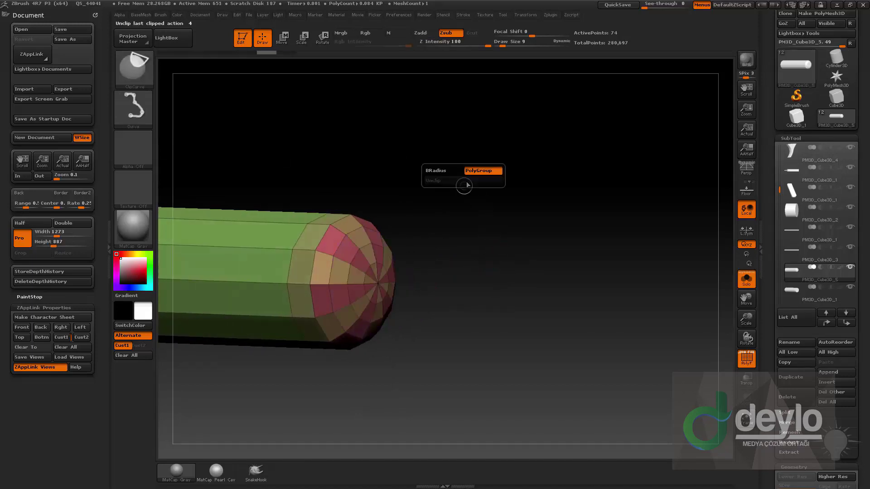
drag(480, 260, 433, 268)
mouse_move(357, 143)
ctrl+shift+mouse_down()
mouse_move(357, 314)
mouse_move(335, 419)
ctrl+shift+mouse_up()
drag(509, 282, 487, 273)
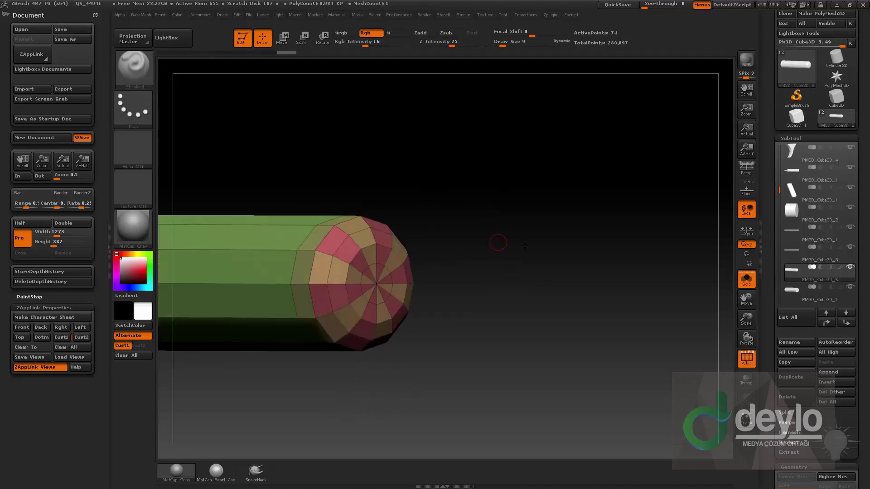
shift+drag(499, 243, 534, 249)
drag(475, 239, 412, 275)
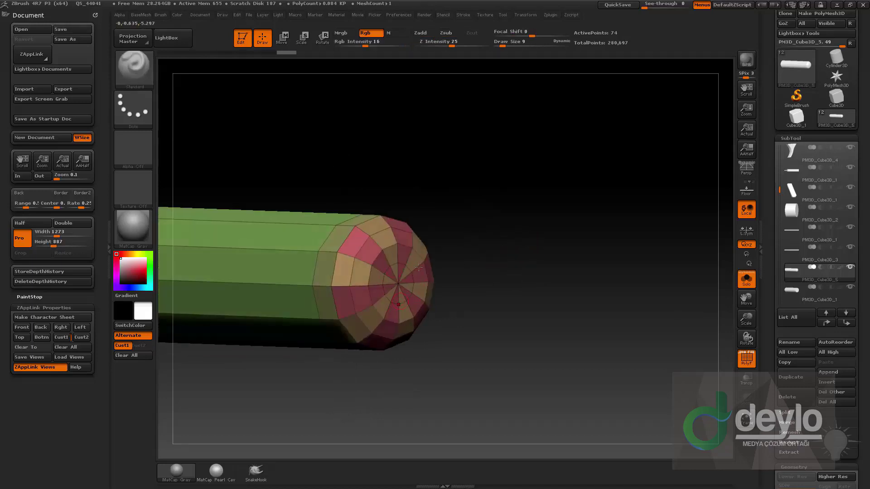
drag(470, 258, 497, 252)
Step: Isolate the flat tip faces of the fore-end with SelectRect and assign them a new polygroup
key(ctrl+shift)
ctrl+shift+click(123, 67)
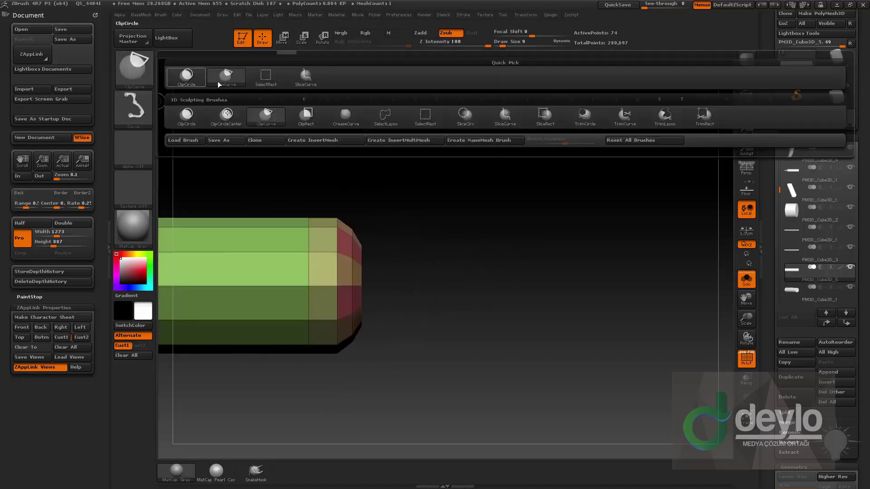
ctrl+shift+click(265, 79)
ctrl+shift+drag(429, 185, 355, 390)
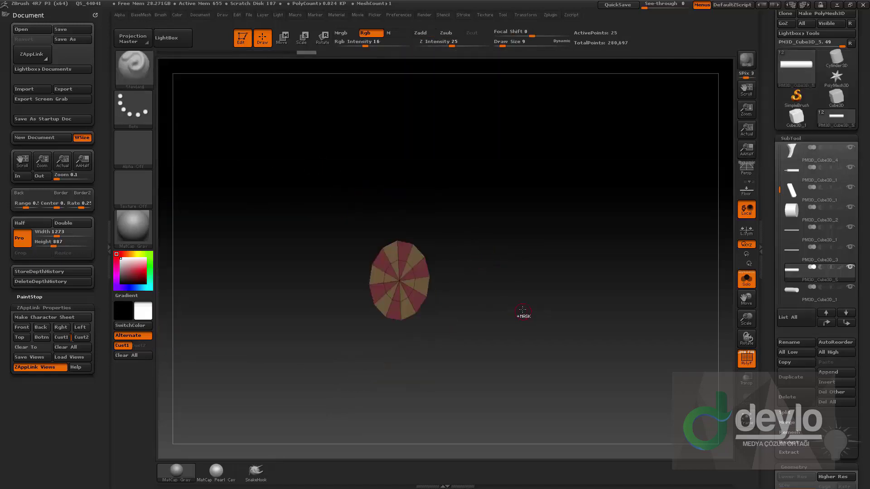
ctrl+shift+click(520, 306)
ctrl+shift+click(411, 283)
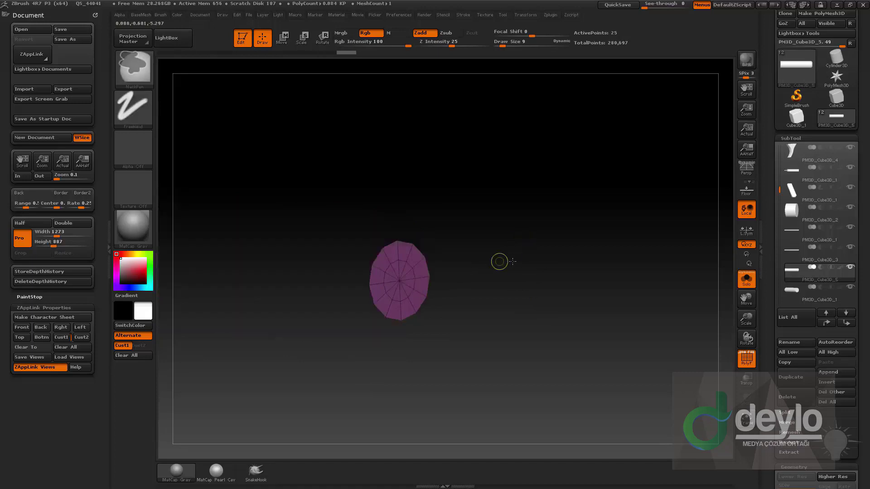
Step: Show the whole fore-end again and mask everything except its flat tip faces
ctrl+click(499, 260)
ctrl+shift+click(503, 235)
ctrl+click(507, 193)
alt+drag(526, 206, 525, 244)
Step: Inset the unmasked tip faces and extrude them about 0.12 units inward to form a round recess
key(w)
click(401, 279)
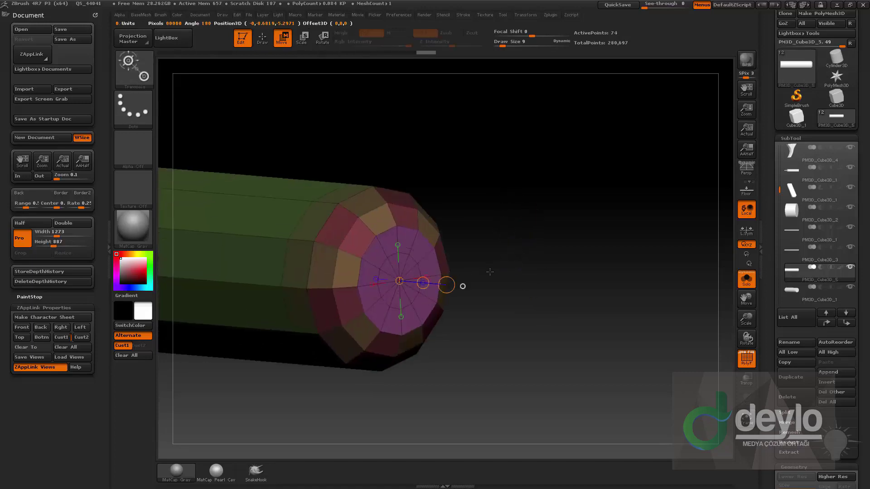
key(e)
drag(446, 285, 401, 281)
key(w)
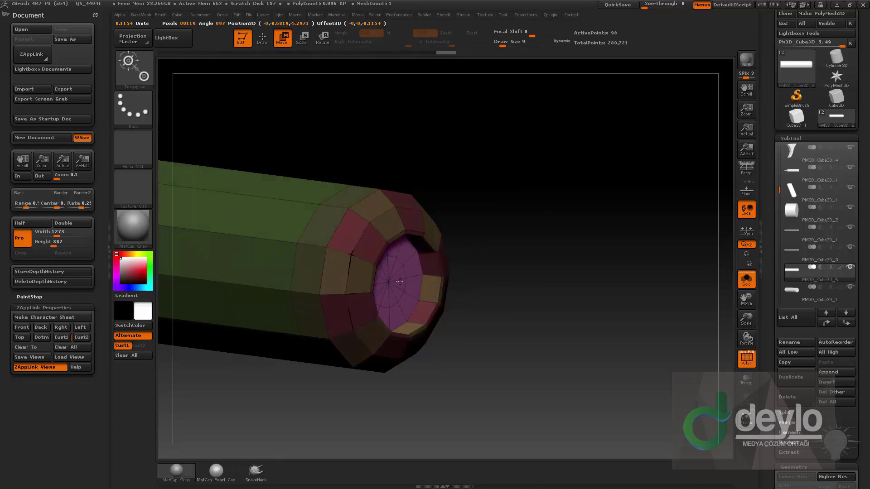
key(q)
Step: Clear the mask, merge the fore-end into a single polygroup, and turn on its Dynamic subdivision
drag(512, 267, 538, 243)
ctrl+drag(583, 262, 598, 279)
key(ctrl+w)
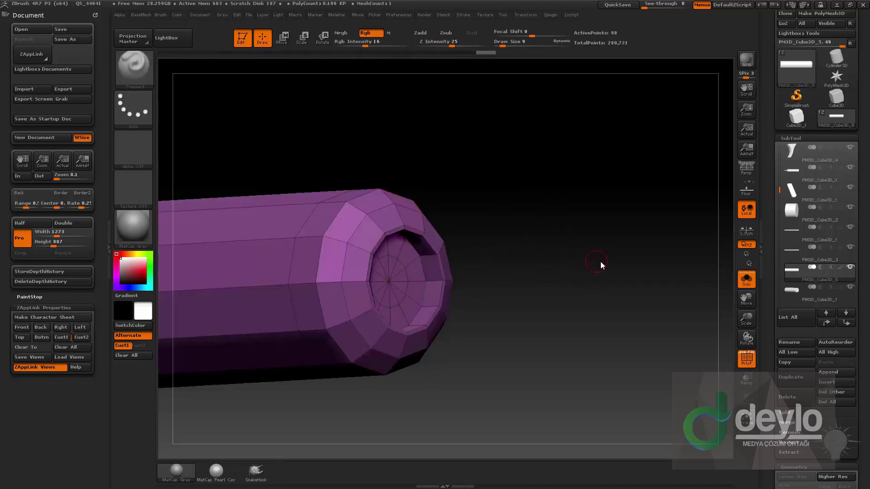
key(b)
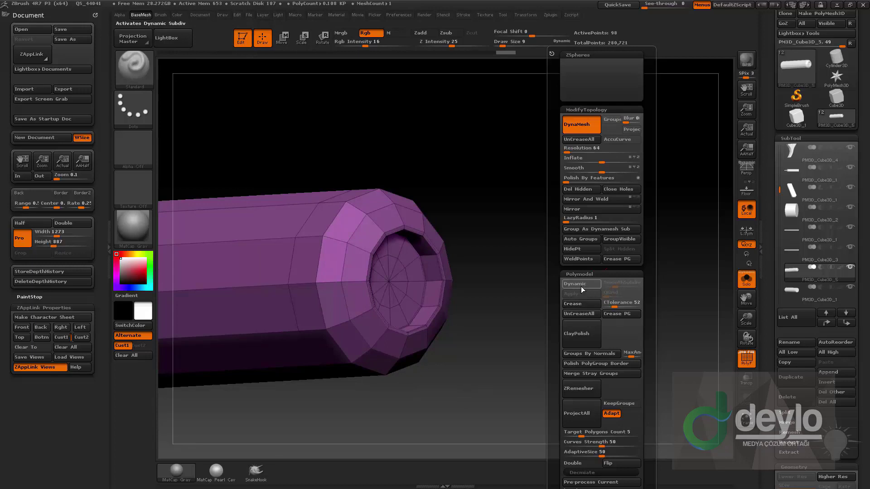
click(581, 285)
Step: Crease the recess's rim with ZModeler's Crease edge action and the EdgeLoop Complete target
key(b)
key(z)
key(m)
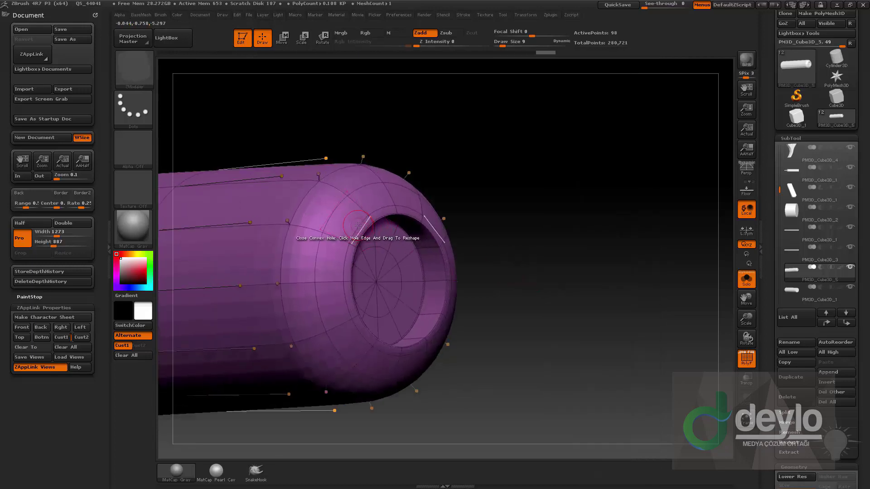
key(space)
click(274, 286)
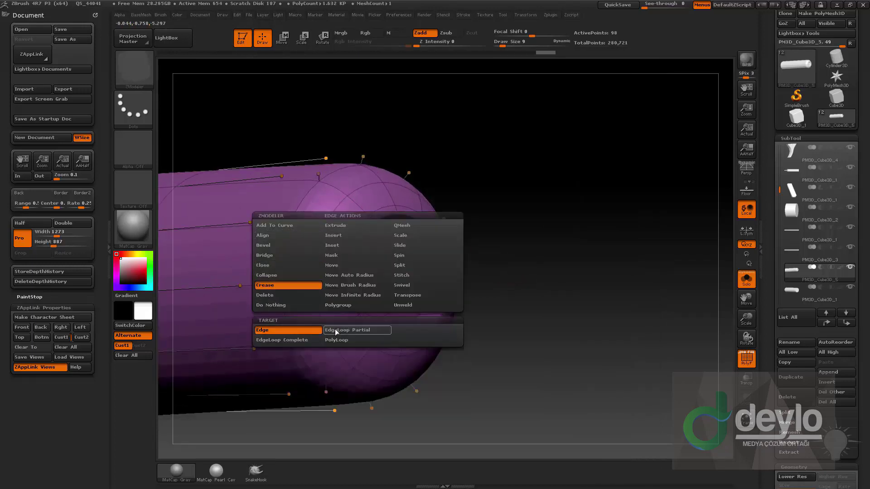
click(306, 340)
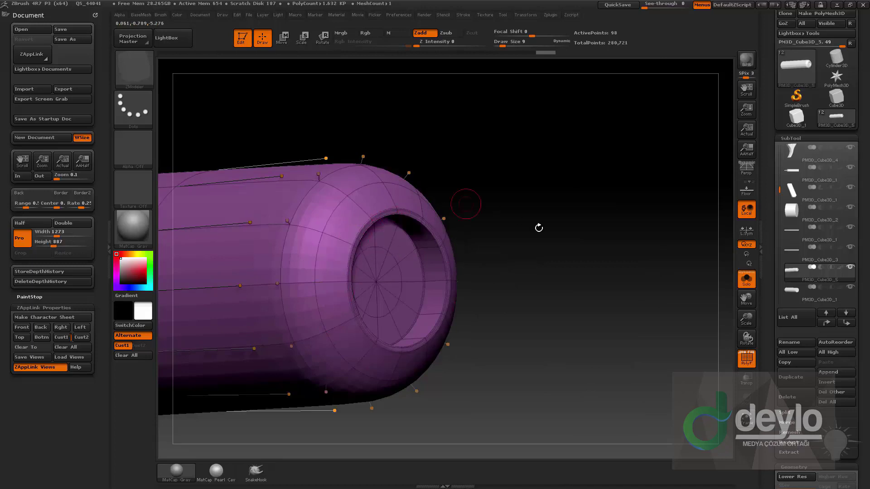
drag(538, 227, 454, 274)
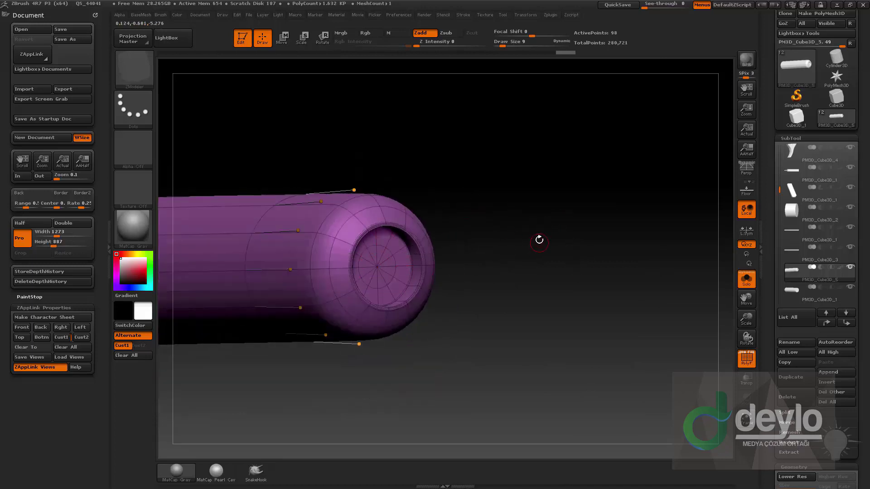
Step: Turn off the fore-end's Dynamic subdivision preview and duplicate the subtool
key(shift+d)
drag(520, 243, 717, 286)
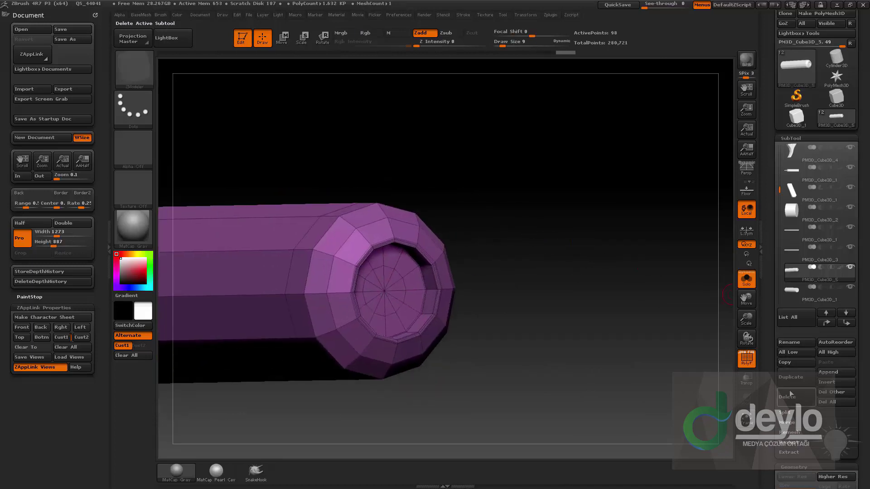
click(791, 377)
shift+drag(747, 330, 617, 283)
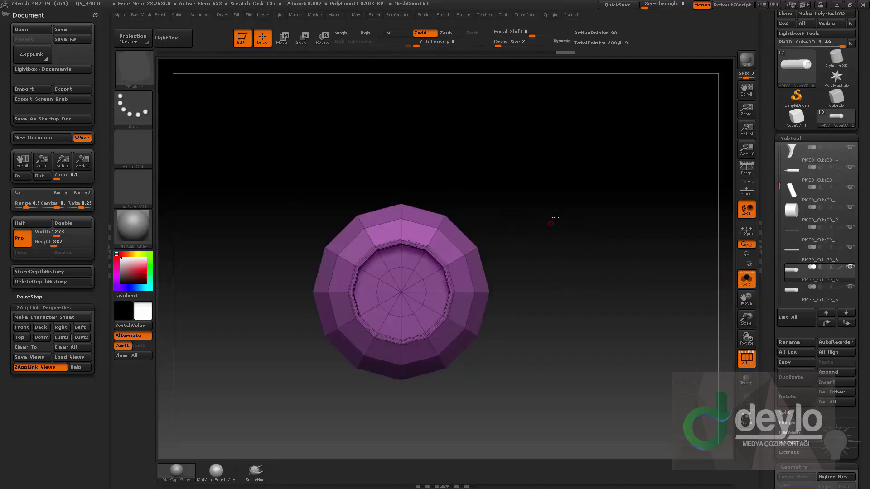
Step: Isolate the recess's floor disc on the duplicate and delete the rest with Del Hidden
mouse_move(555, 217)
mouse_down()
mouse_move(405, 276)
mouse_move(365, 274)
mouse_move(388, 336)
mouse_move(386, 283)
mouse_up()
ctrl+shift+click(410, 283)
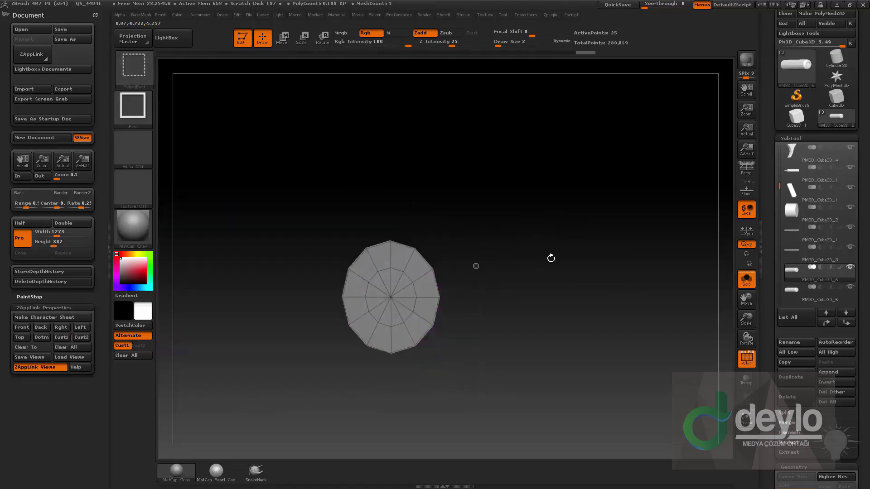
key(b)
click(551, 189)
Step: Extrude the remaining disc into a short closed cylinder with ZModeler, and turn off Solo to show the full model
drag(454, 268, 528, 295)
key(space)
key(ctrl+z)
drag(426, 295, 527, 294)
key(b)
click(655, 190)
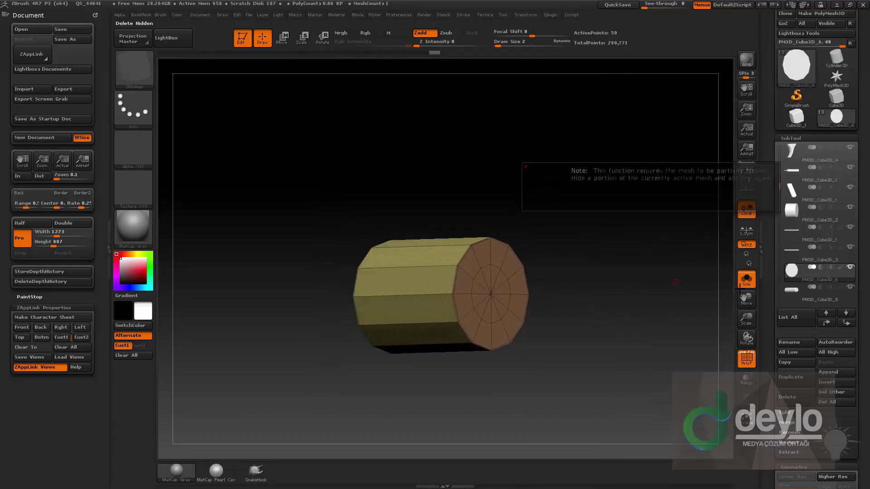
click(747, 279)
ctrl+right_drag(567, 361, 560, 341)
right_drag(560, 341, 547, 332)
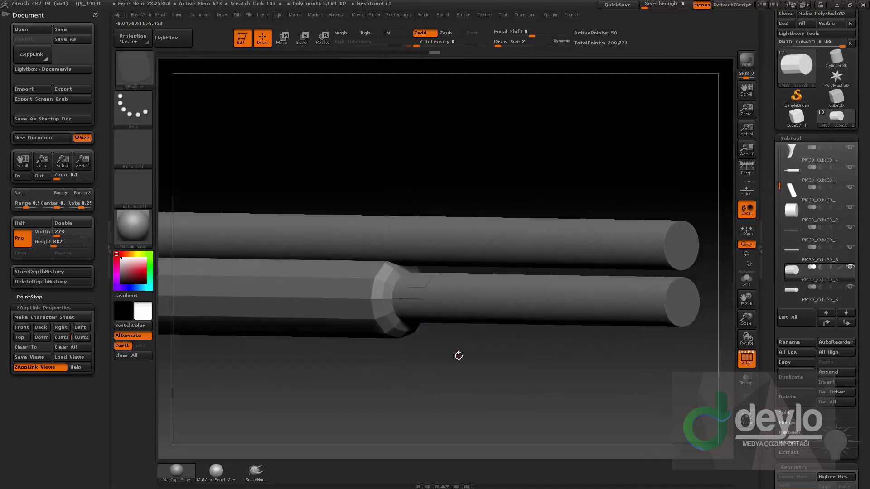
Step: Shorten the long magazine tube so its front end stops inside the fore-end
key(b)
key(s)
key(t)
alt+click(487, 307)
drag(582, 362, 561, 360)
ctrl+right_drag(626, 411, 503, 355)
shift+drag(503, 355, 517, 358)
key(w)
mouse_move(287, 290)
shift+mouse_down()
mouse_move(688, 291)
mouse_move(522, 301)
shift+mouse_up()
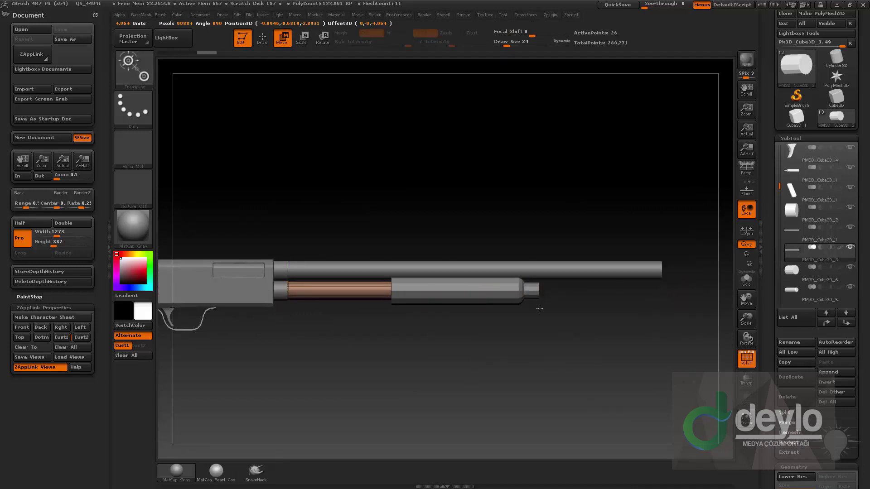
Step: Mask the short cylinder's rear end and extend its front end forward to line up with the barrel's muzzle
ctrl+right_drag(572, 347, 621, 390)
drag(622, 390, 589, 383)
alt+drag(675, 347, 422, 348)
key(q)
alt+click(436, 313)
mouse_move(558, 344)
alt+mouse_down()
mouse_move(563, 353)
mouse_move(514, 360)
alt+mouse_up()
key(w)
ctrl+drag(504, 157, 358, 395)
ctrl+click(452, 386)
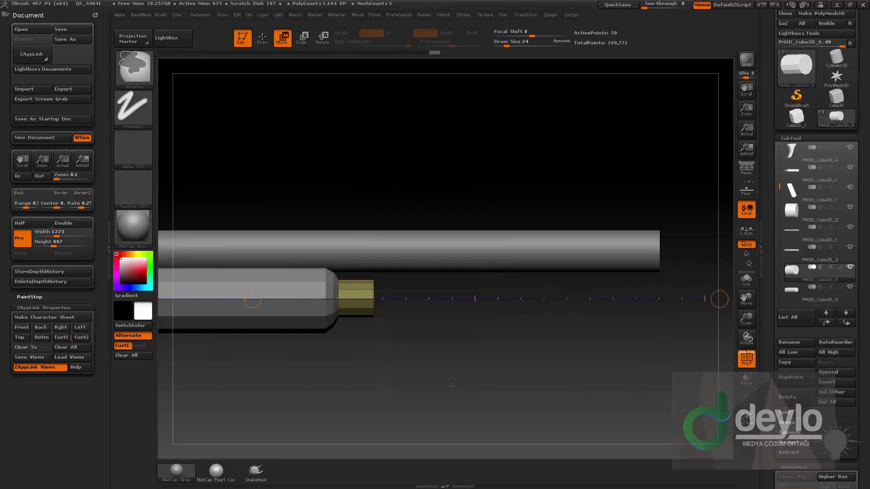
mouse_move(521, 401)
alt+mouse_down()
mouse_move(515, 382)
mouse_move(488, 391)
alt+mouse_up()
mouse_move(247, 314)
mouse_down()
mouse_move(457, 314)
mouse_move(447, 315)
mouse_up()
key(q)
alt+drag(443, 387, 471, 376)
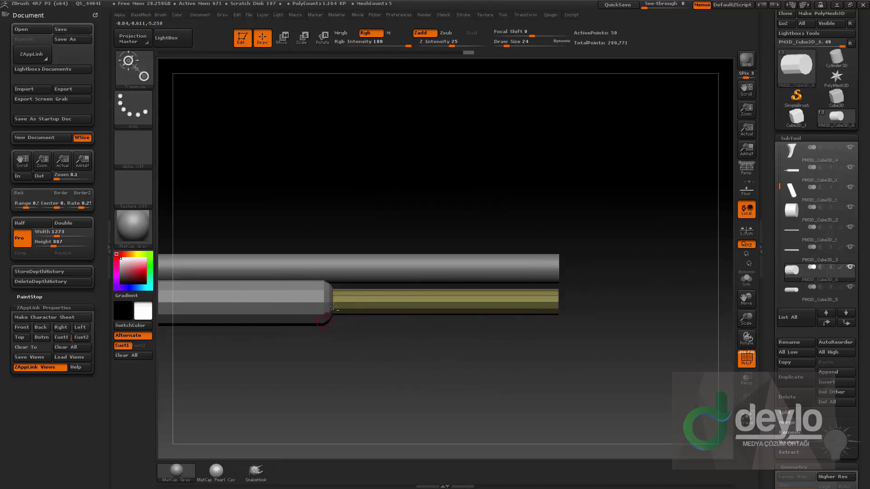
Step: Isolate the fore-end's rounded front cap, delete the rest with Del Hidden, and turn on Solo
alt+click(327, 311)
mouse_move(349, 355)
alt+mouse_down()
mouse_move(433, 354)
mouse_move(439, 373)
mouse_move(482, 379)
alt+mouse_up()
key(s)
click(439, 372)
mouse_move(229, 158)
ctrl+shift+mouse_down()
mouse_move(277, 297)
mouse_move(343, 396)
ctrl+shift+mouse_up()
key(space)
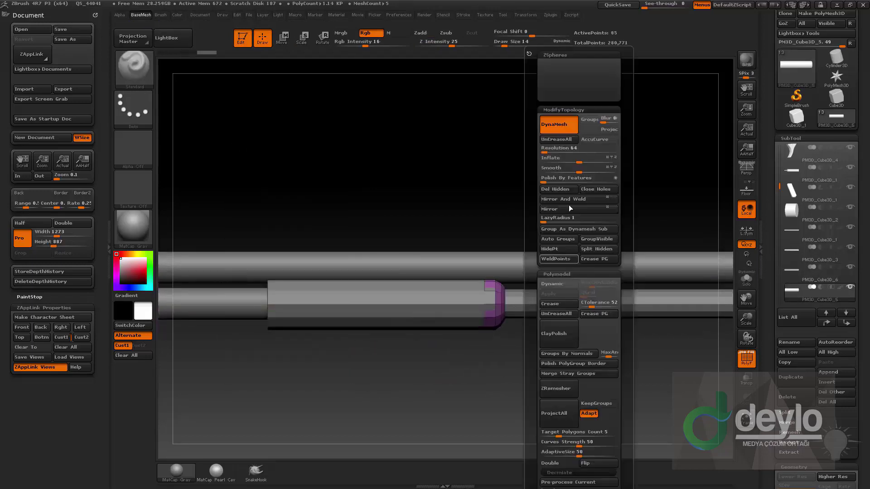
click(560, 190)
click(745, 278)
drag(629, 178, 631, 245)
Step: Close the cap's open back with ZModeler's Close edge action and the Convex Hole target
key(b)
key(z)
key(m)
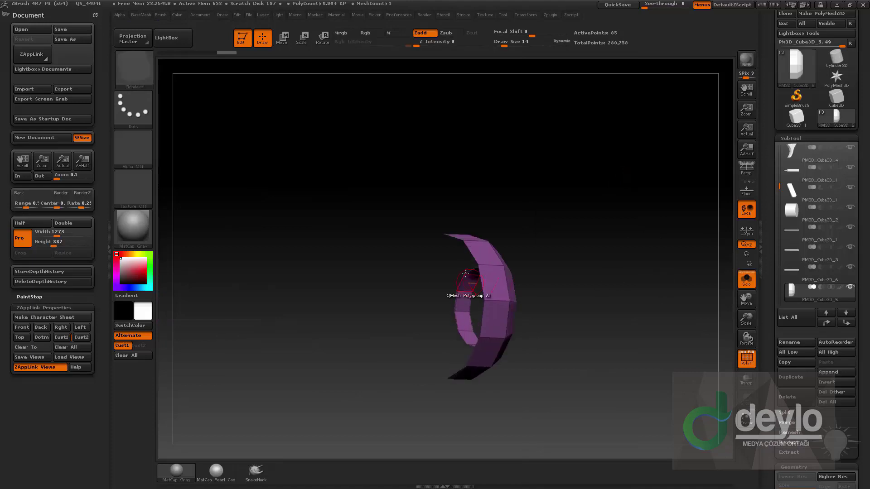
key(space)
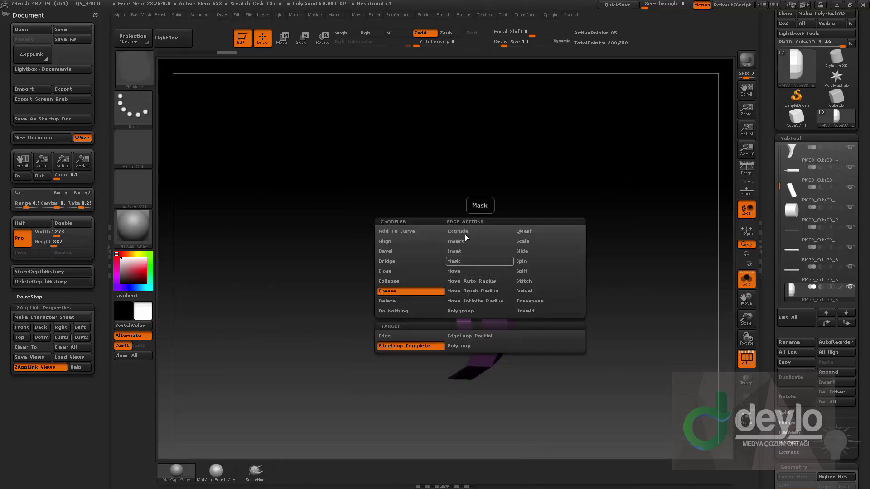
click(399, 271)
click(429, 336)
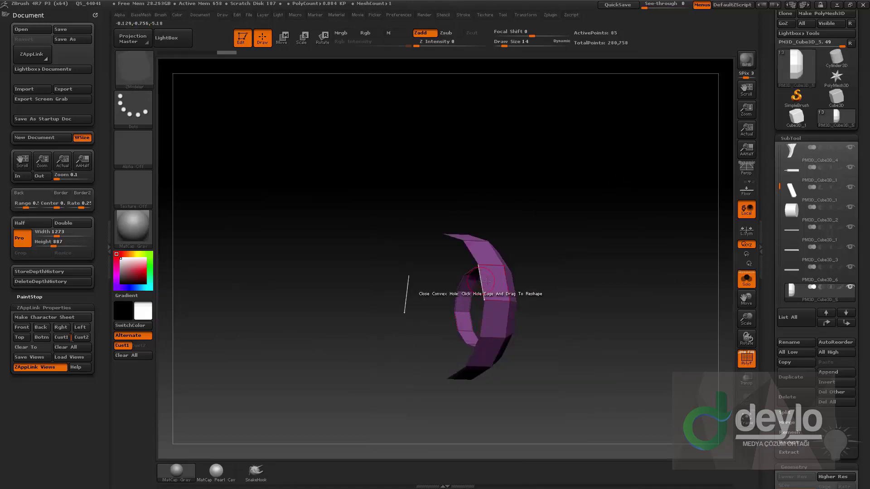
click(486, 281)
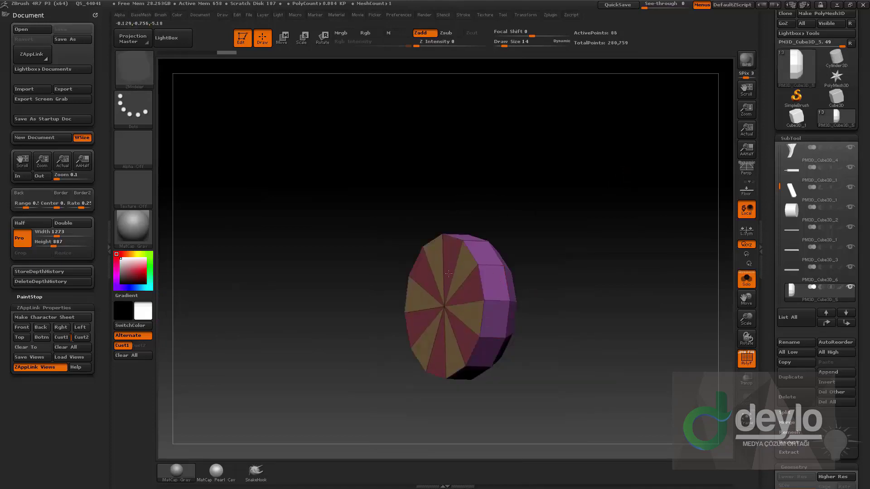
Step: Isolate the cap's new back faces, assign them a single polygroup, and show the whole cap again
ctrl+shift+click(451, 305)
key(ctrl+w)
ctrl+shift+click(587, 295)
drag(641, 350, 703, 349)
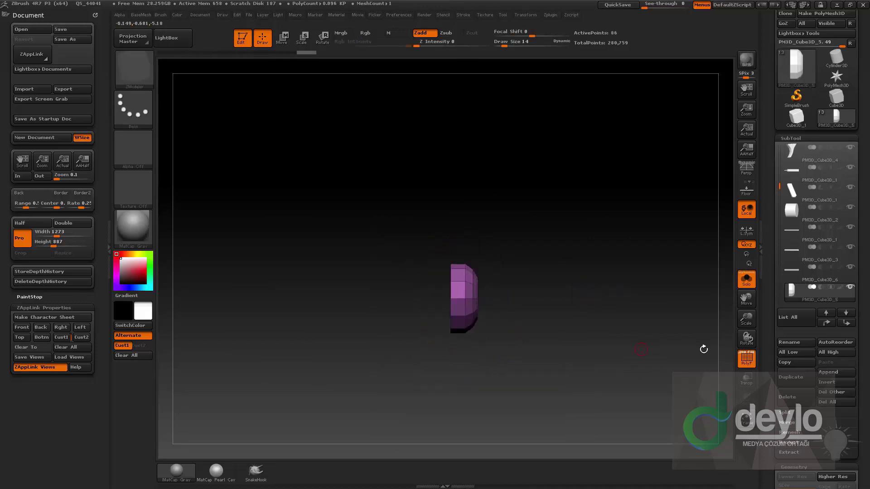
Step: Turn off PolyFrame and Solo, and slide the cap slightly forward along the fore-end's axis
click(747, 360)
click(747, 281)
key(w)
shift+drag(465, 315, 597, 315)
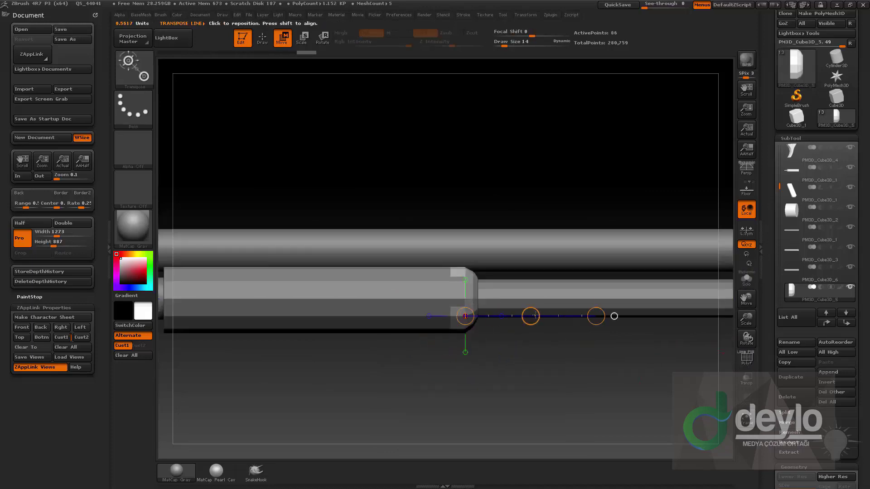
mouse_move(535, 315)
mouse_down()
mouse_move(560, 316)
mouse_move(550, 317)
mouse_up()
key(q)
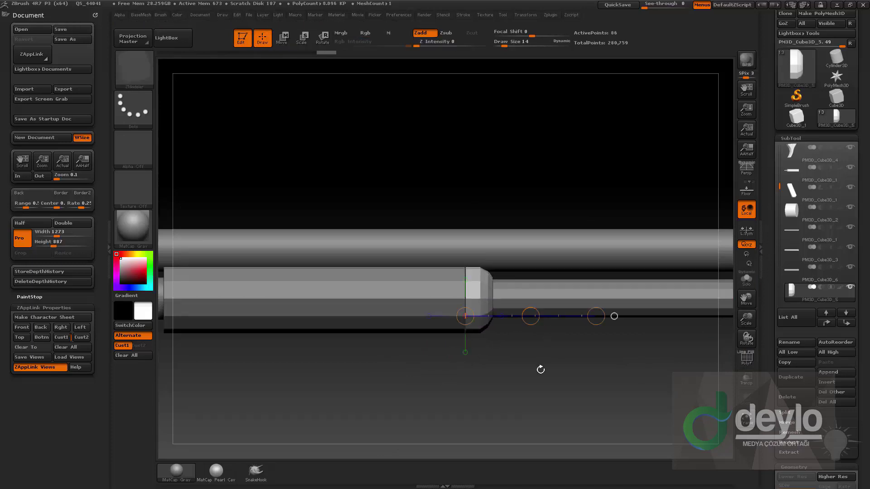
drag(540, 370, 580, 375)
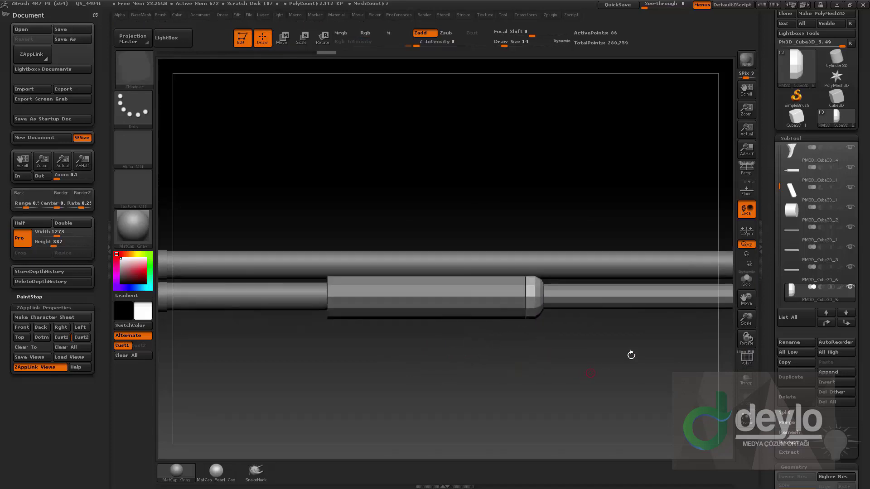
Step: Duplicate the front cap, mirror the copy, and move it to the fore-end's rear end
click(789, 376)
click(571, 200)
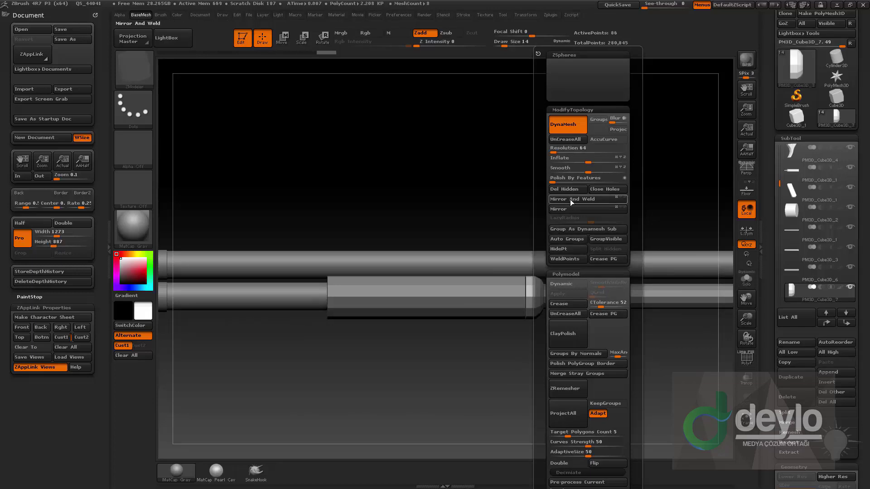
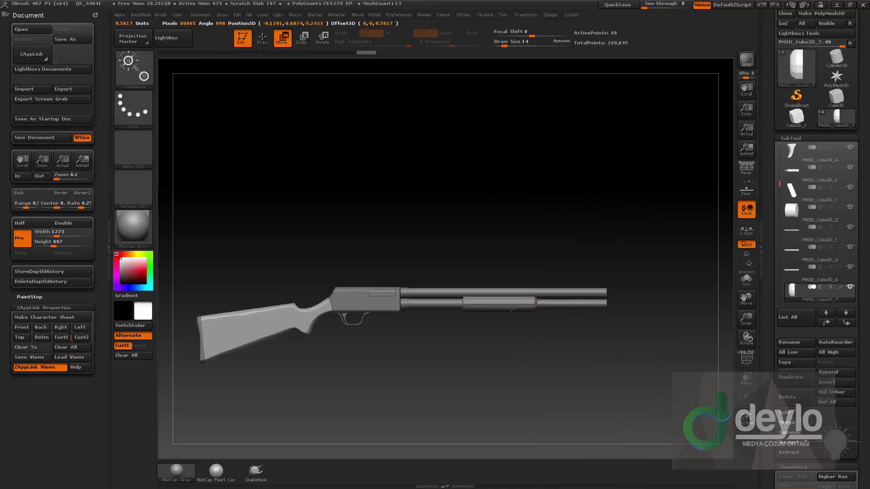
click(747, 279)
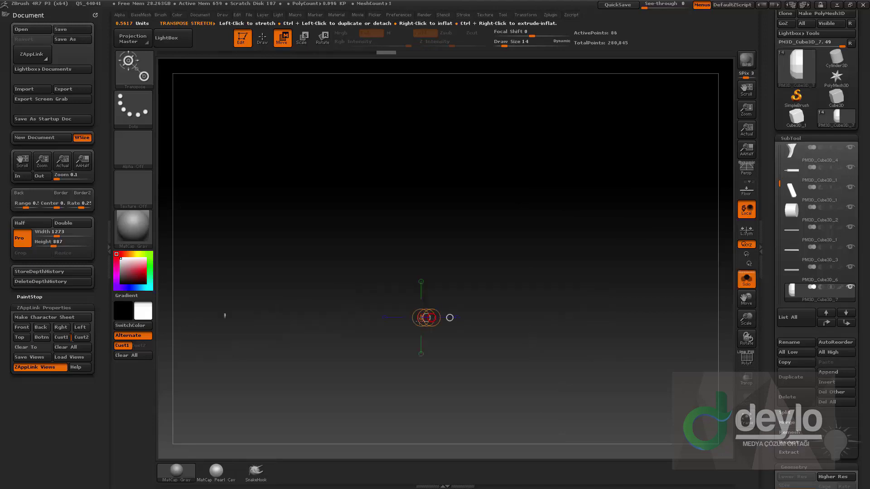
shift+drag(226, 315, 402, 314)
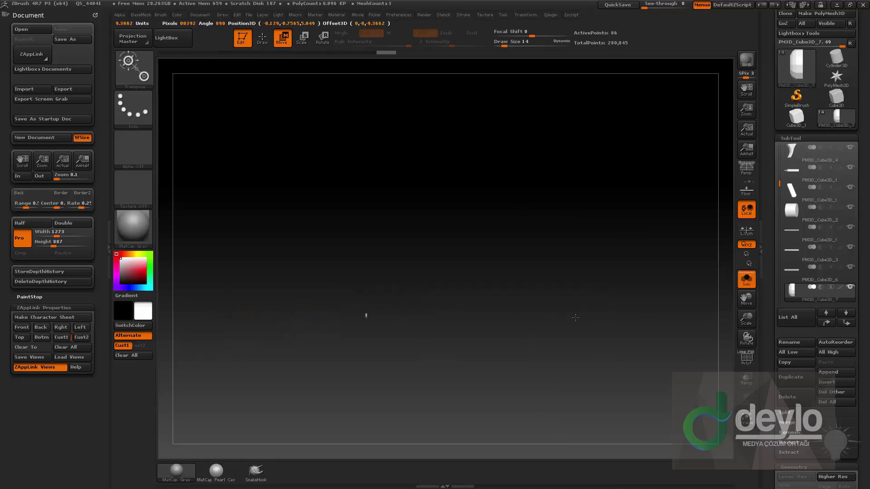
key(shift+s)
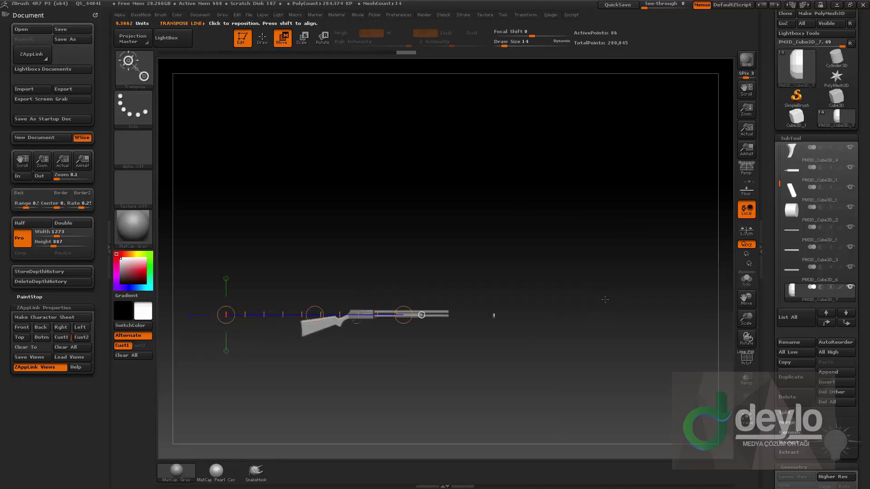
key(f)
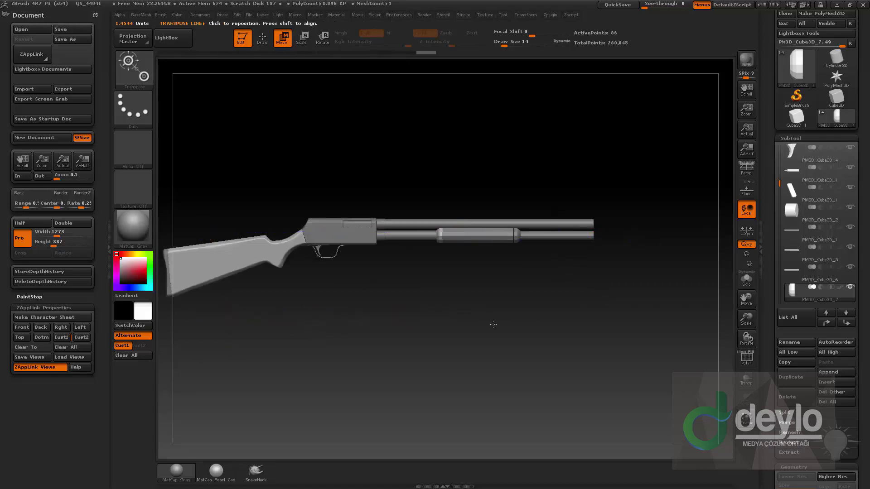
alt+drag(491, 325, 171, 436)
alt+drag(629, 338, 732, 299)
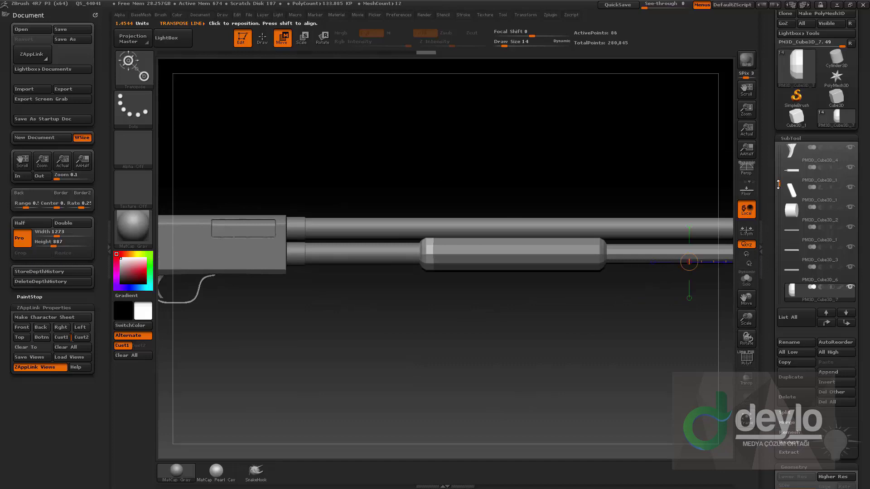
Step: Merge the two caps into one subtool and nudge only the rear cap slightly toward the receiver
drag(778, 184, 775, 196)
ctrl+shift+click(476, 377)
mouse_move(474, 373)
alt+mouse_down()
mouse_move(445, 354)
mouse_move(521, 171)
alt+mouse_up()
ctrl+click(521, 172)
alt+drag(521, 172, 380, 172)
shift+drag(399, 276, 512, 277)
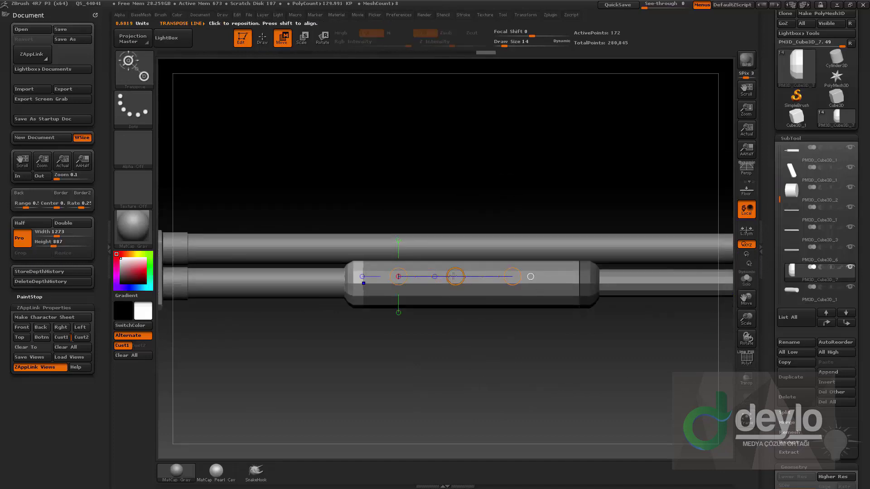
drag(454, 277, 456, 276)
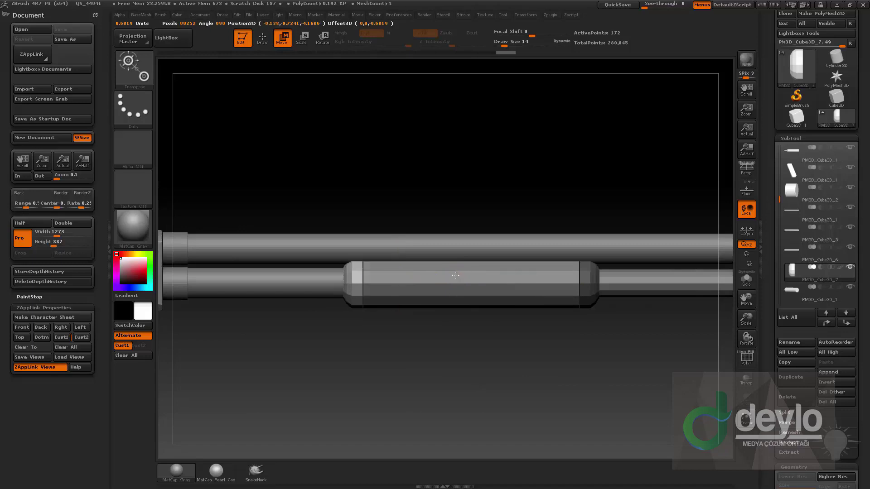
Step: Bevel the rear rim of the fore-end's body with ZModeler's Bevel edge action and the EdgeLoop Complete target
key(q)
mouse_move(374, 371)
alt+mouse_down()
mouse_move(407, 408)
mouse_move(430, 406)
mouse_move(431, 428)
alt+mouse_up()
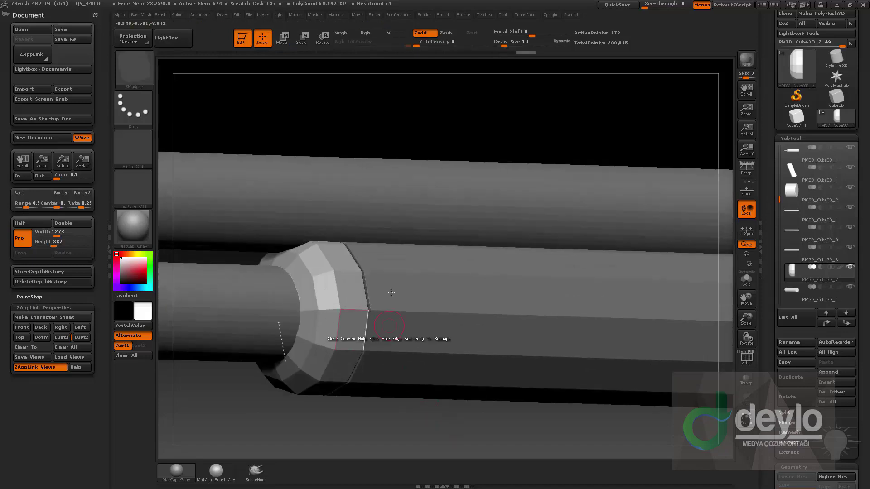
alt+click(408, 296)
key(space)
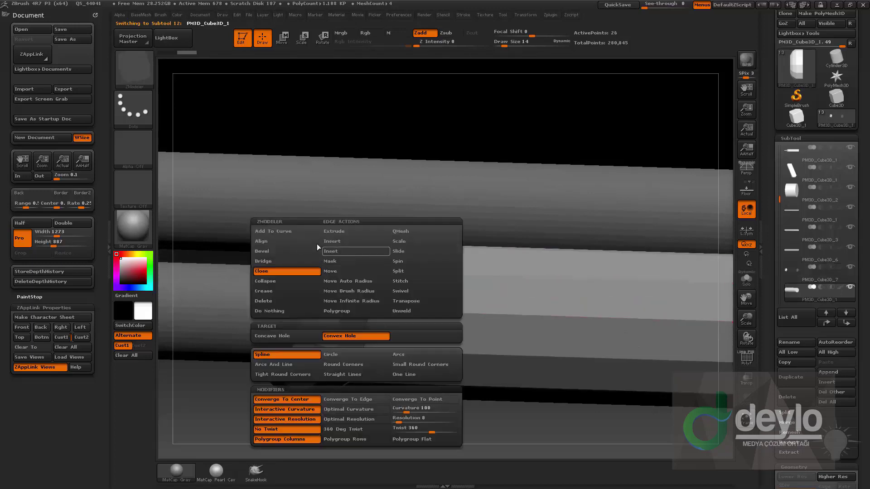
click(290, 252)
click(335, 336)
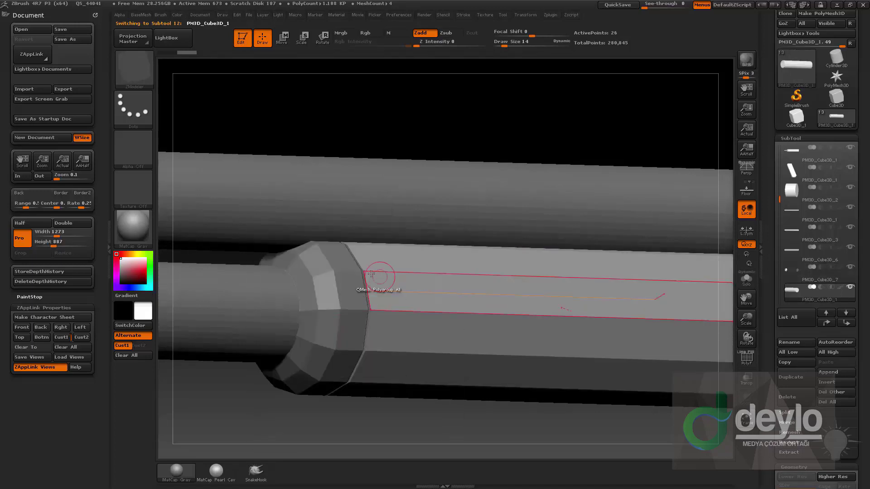
drag(367, 282, 370, 283)
right_drag(401, 365, 342, 372)
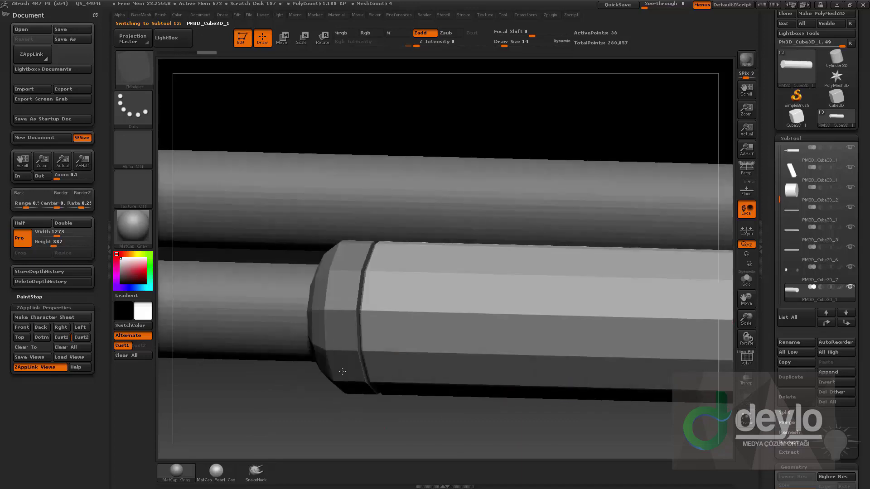
Step: Bevel the remaining seam edge loops on the rear cap, the body's front rim and the front cap
alt+click(342, 372)
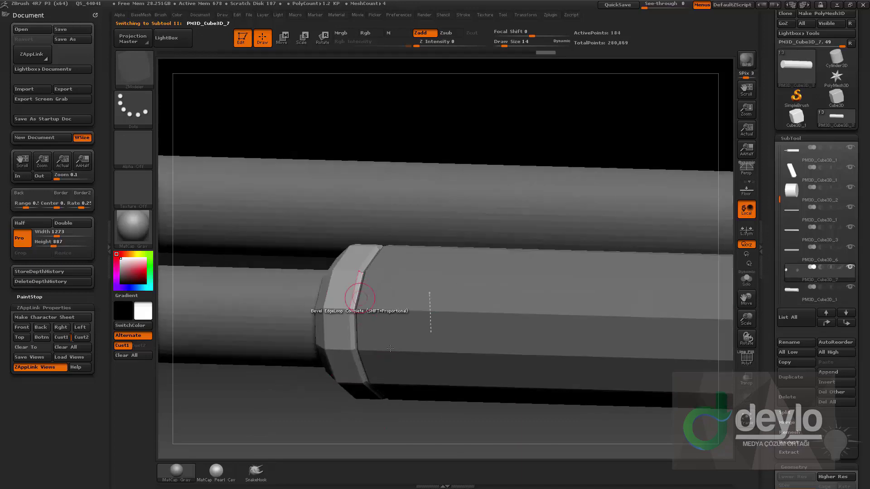
alt+right_drag(397, 368, 129, 325)
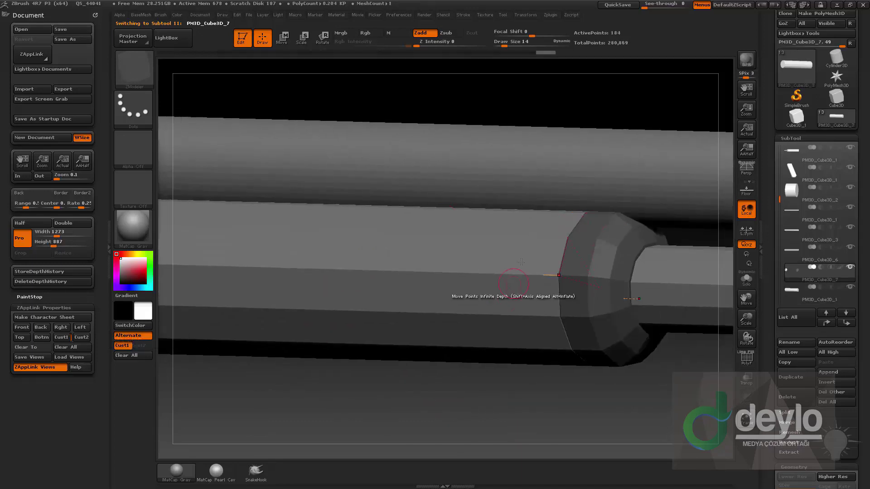
alt+click(553, 253)
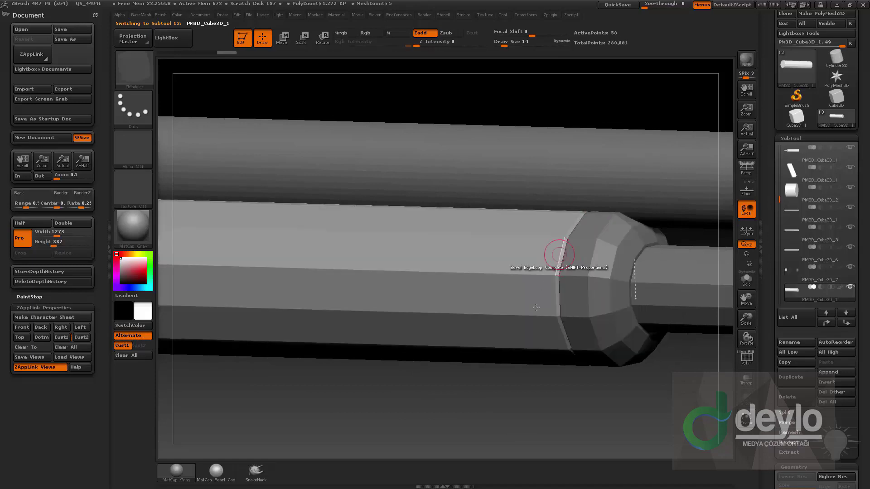
alt+click(574, 259)
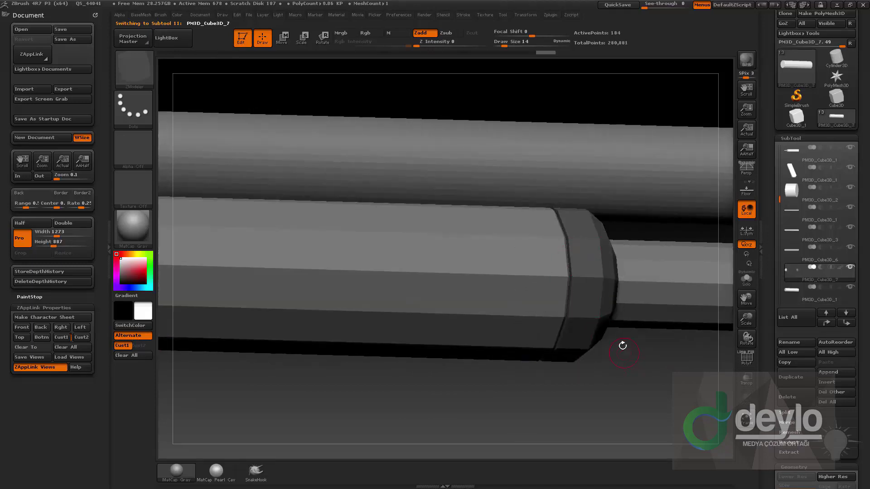
ctrl+drag(628, 366, 642, 378)
drag(574, 255, 568, 330)
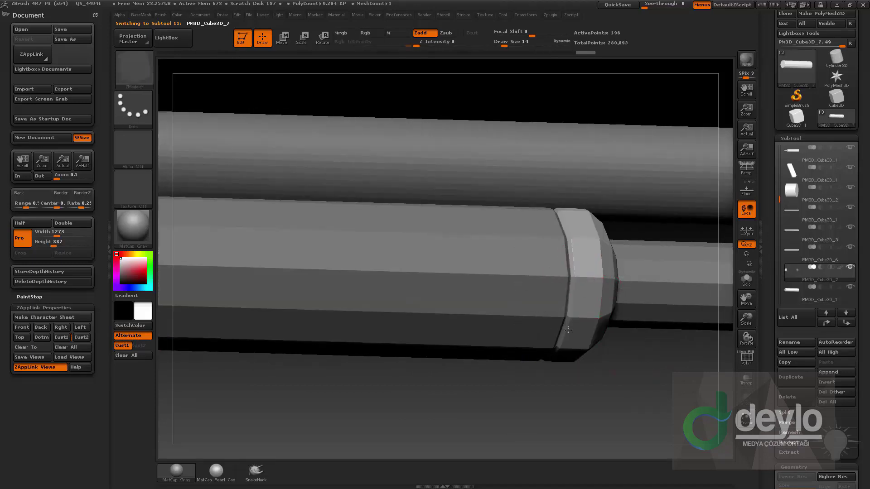
Step: Delete the separate tube subtool between the receiver and the fore-end, choosing Always OK
alt+drag(554, 395, 388, 319)
alt+click(552, 290)
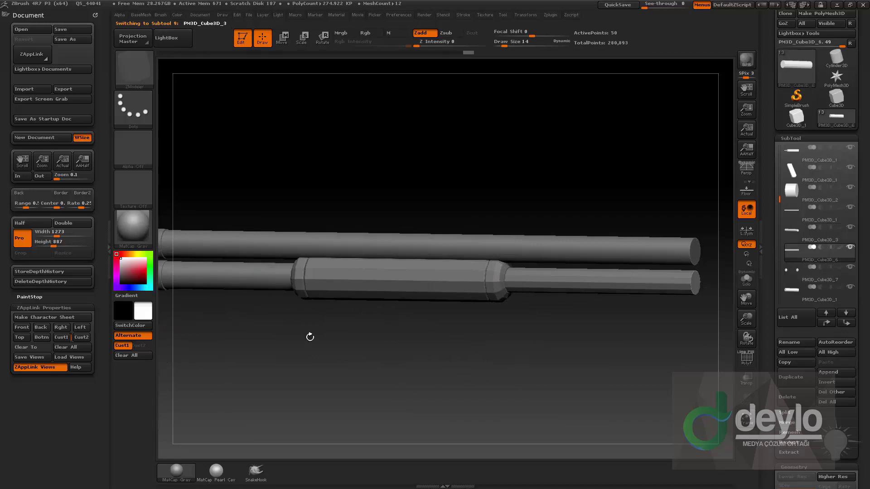
shift+drag(309, 337, 428, 342)
click(787, 400)
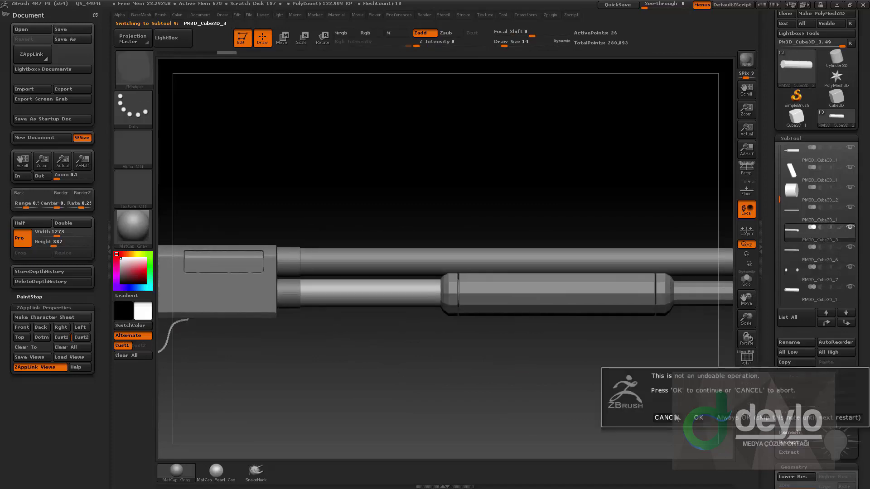
click(725, 419)
alt+drag(644, 398, 535, 388)
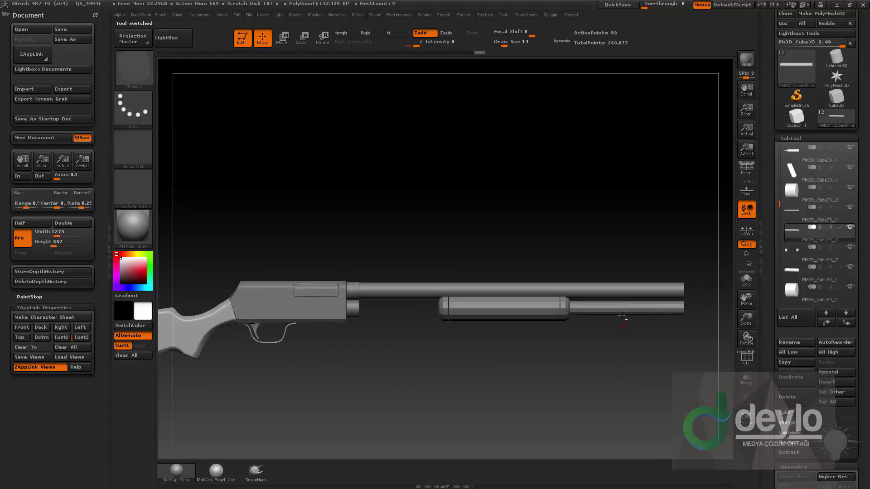
Step: Mask the magazine tube's front part and stretch its rear end back through the fore-end to meet the receiver
key(b)
key(s)
key(t)
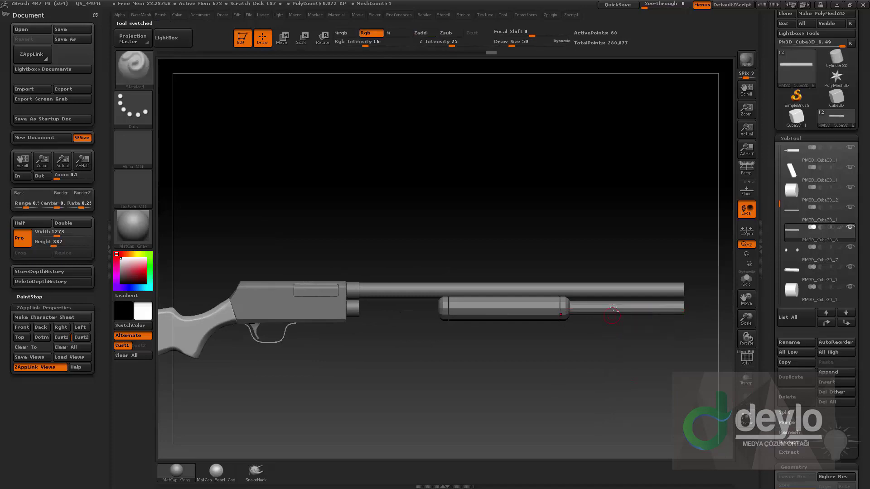
ctrl+drag(452, 200, 562, 413)
key(w)
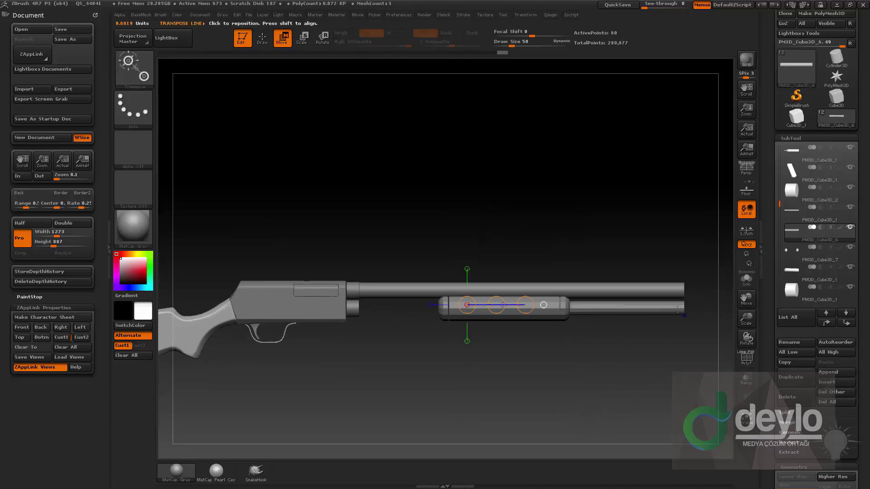
click(540, 308)
shift+drag(692, 309, 513, 317)
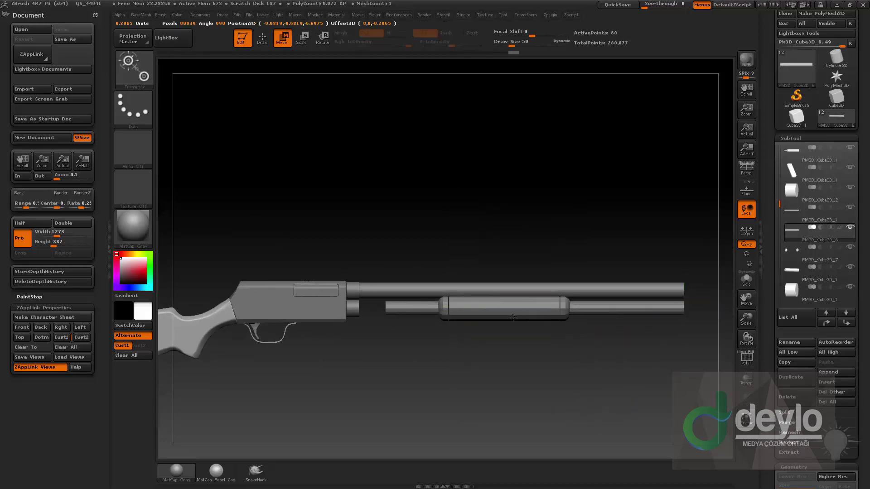
key(q)
Step: Crease the magazine tube's edges and turn on Dynamic subdivision for it
drag(623, 362, 569, 383)
key(ctrl+b)
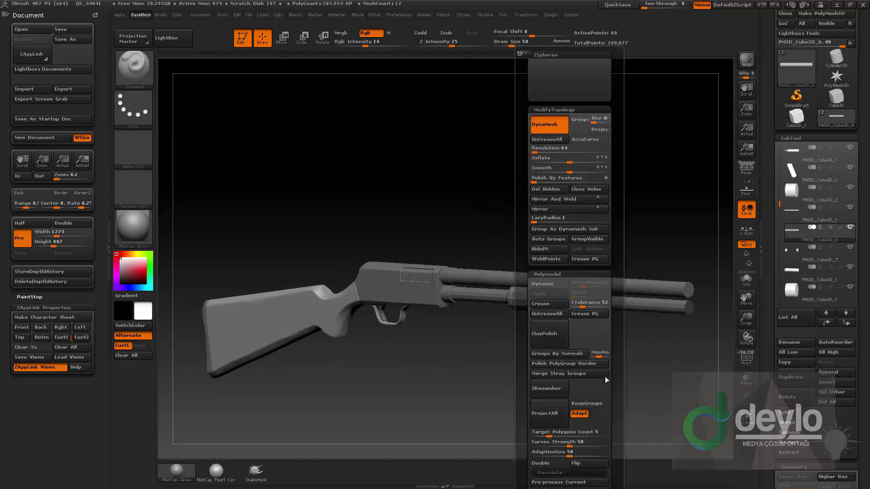
key(ctrl+b)
click(660, 306)
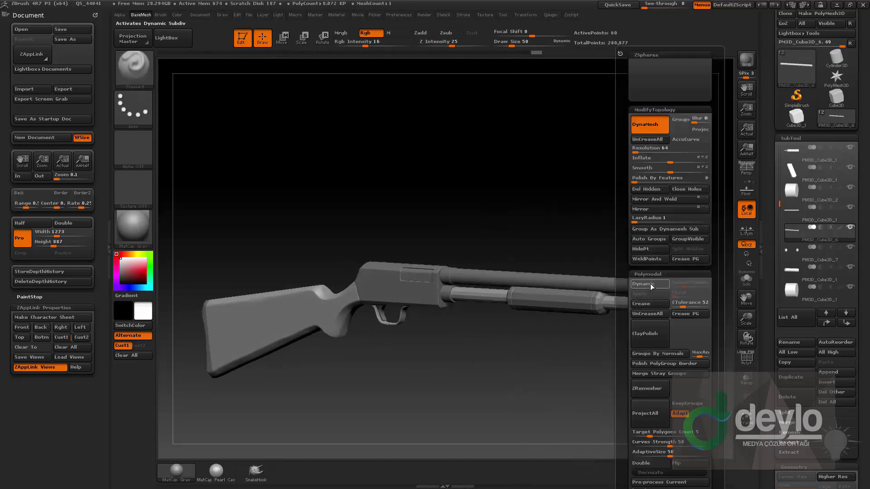
click(652, 285)
Step: Select the fore-end's body, crease its edges and turn on Dynamic subdivision
shift+drag(515, 383, 535, 364)
alt+click(524, 309)
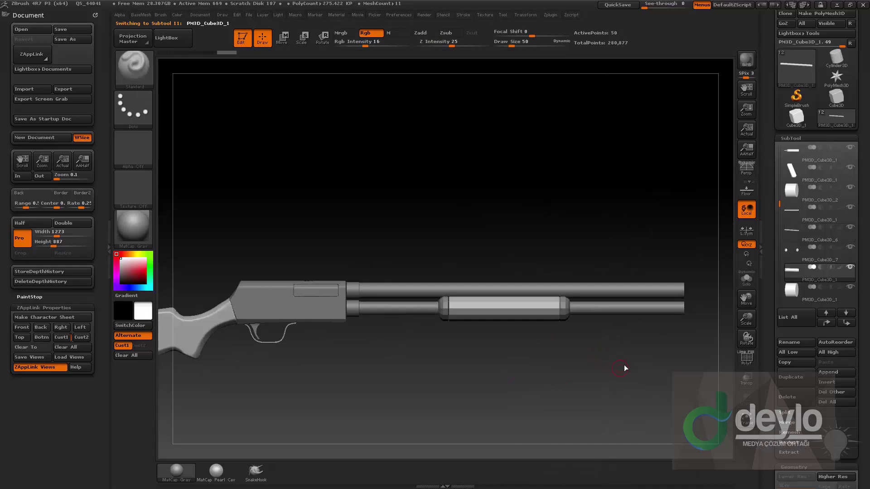
key(space)
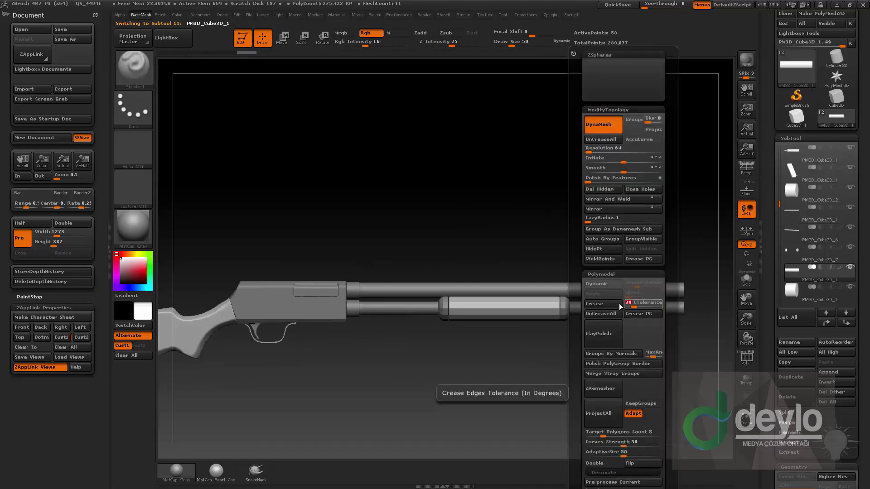
click(615, 305)
click(610, 284)
Step: Select the fore-end's two caps, crease them with Crease PG and turn on Dynamic subdivision
alt+drag(516, 351, 570, 320)
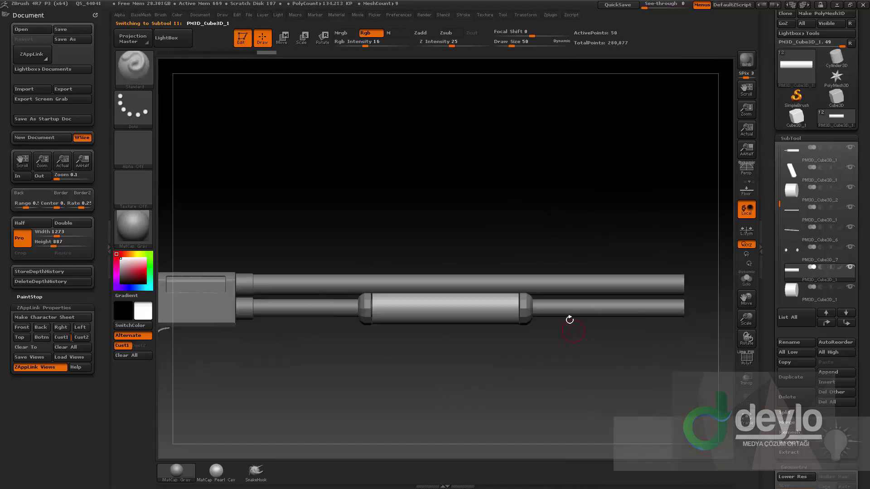
alt+click(529, 310)
key(space)
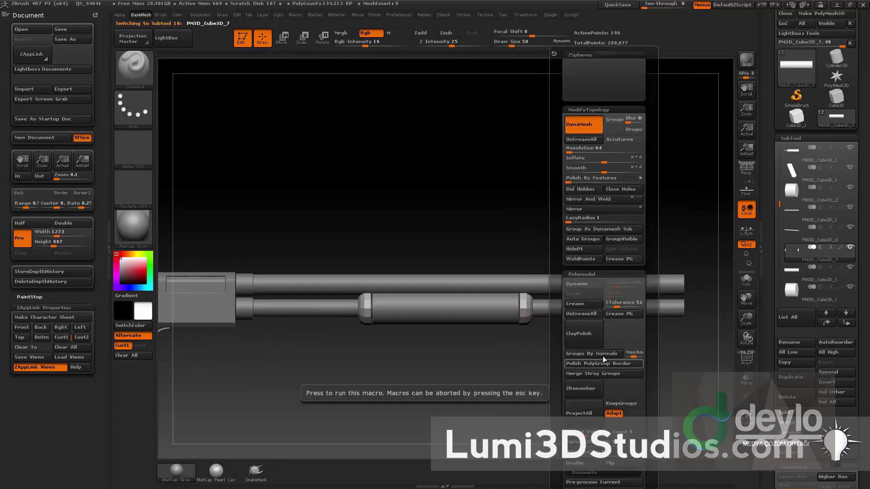
click(616, 260)
click(578, 284)
alt+drag(491, 377, 545, 370)
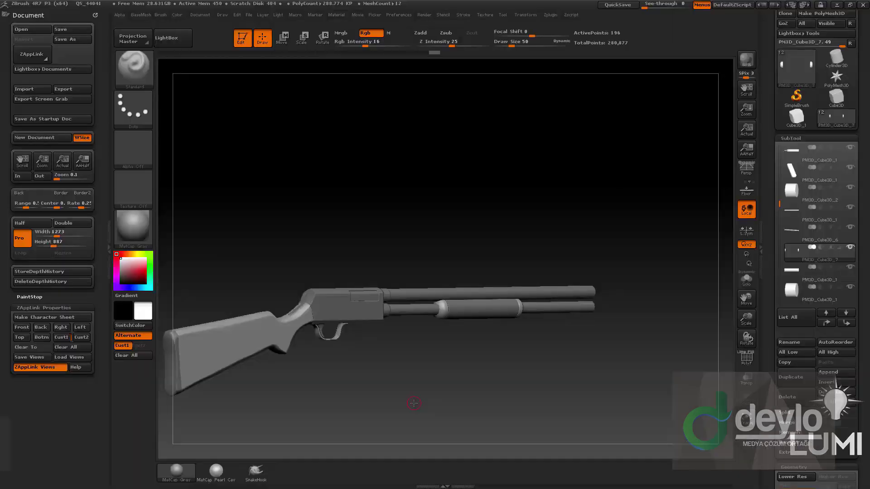
Step: Recall the Cust1 view over the reference photo and pull the magazine tube's front end back to match the photo
click(67, 337)
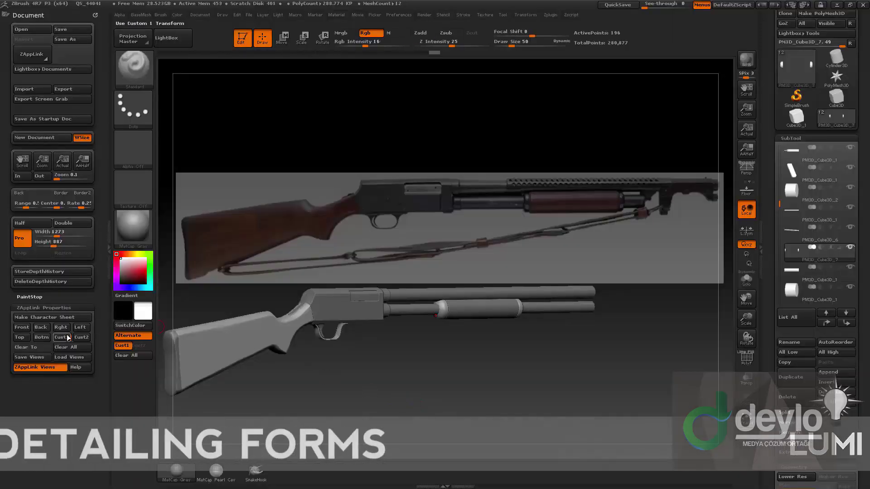
key(w)
alt+click(477, 207)
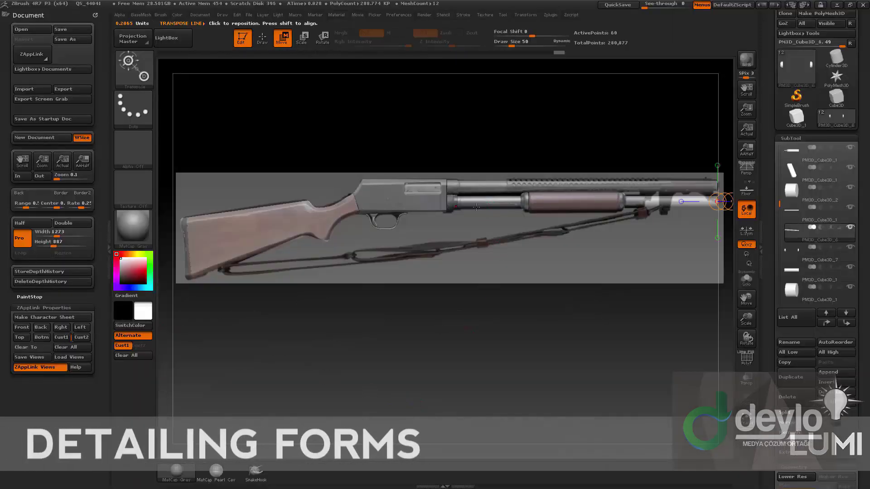
ctrl+shift+drag(622, 112, 730, 294)
mouse_move(630, 204)
shift+mouse_down()
mouse_move(673, 204)
mouse_move(573, 204)
shift+mouse_up()
key(q)
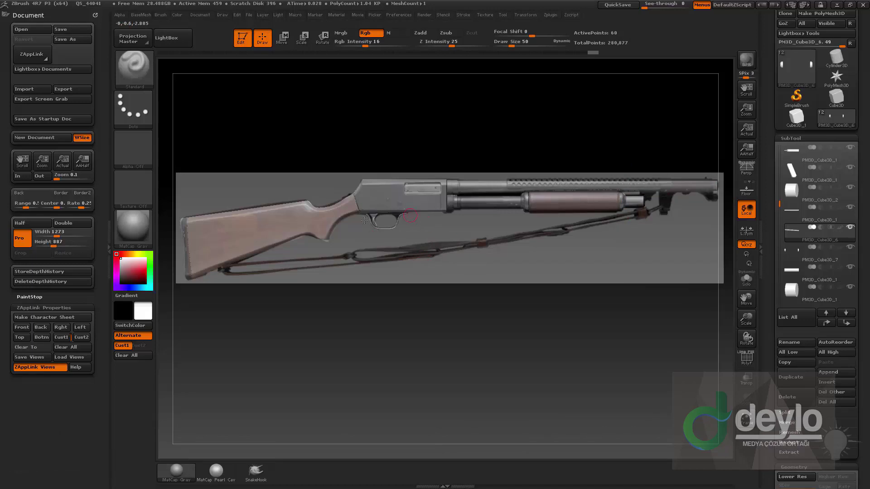
Step: Insert a small cube on the magazine tube from below and split it off as a separate subtool
mouse_move(504, 358)
mouse_down()
mouse_move(423, 342)
mouse_move(394, 316)
mouse_move(356, 158)
mouse_move(370, 109)
mouse_up()
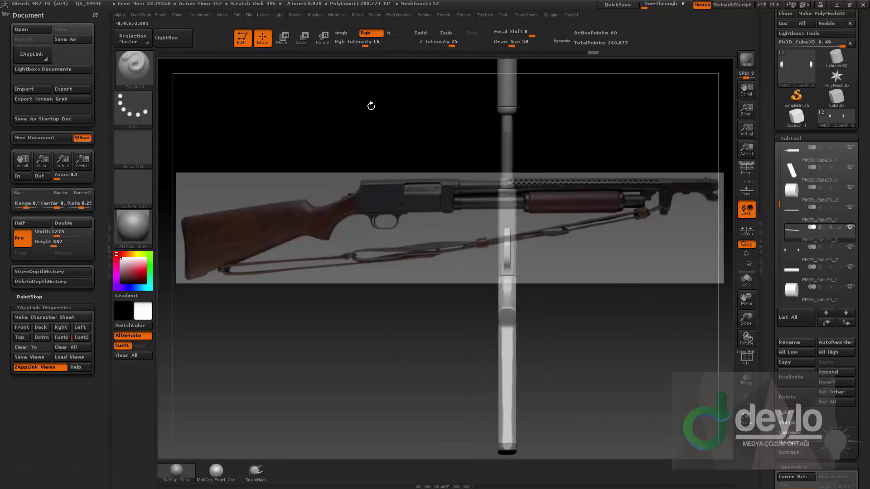
key(m)
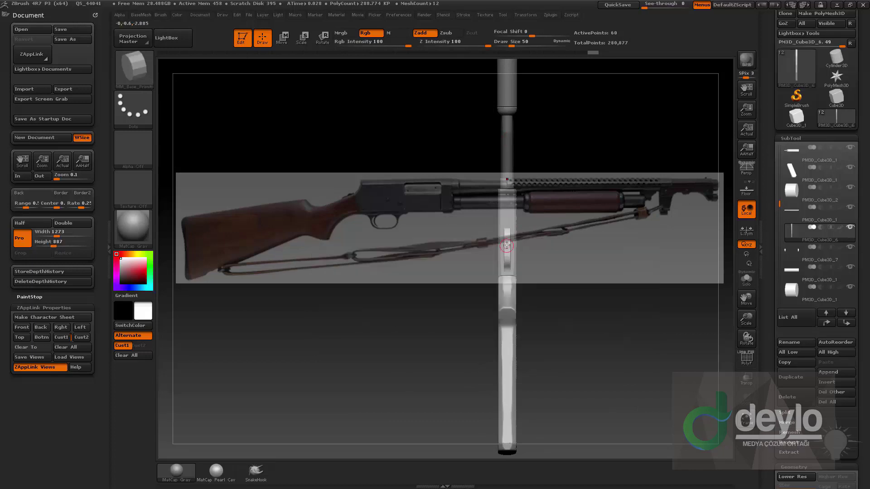
drag(506, 245, 508, 259)
key(space)
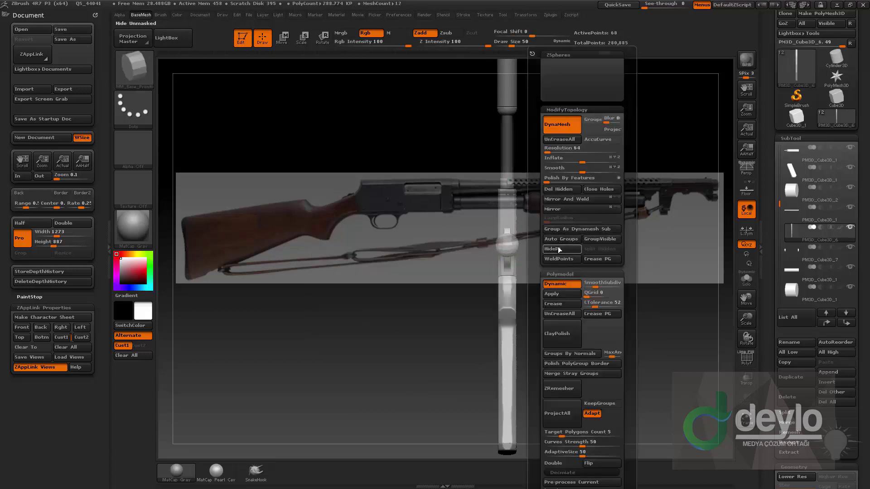
click(558, 248)
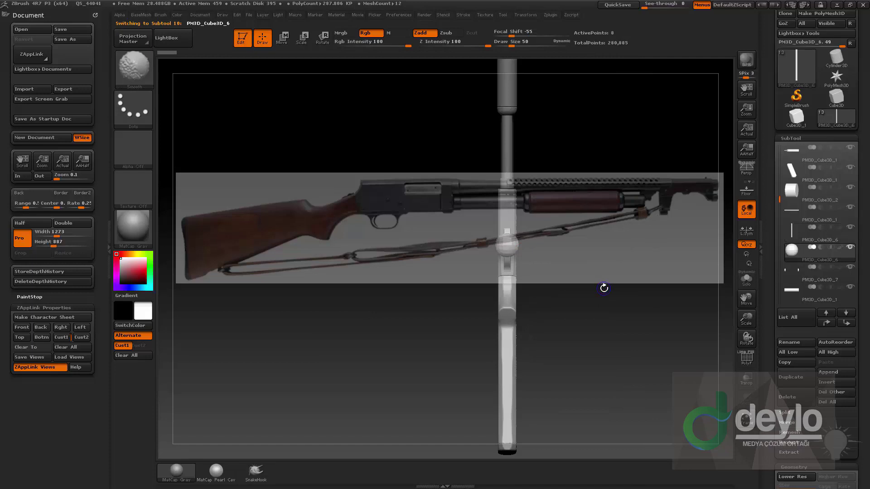
Step: Move the inserted cube straight along the gun toward the muzzle and return to the Cust1 reference view
alt+drag(631, 163, 623, 215)
key(w)
mouse_move(495, 339)
mouse_down()
mouse_move(496, 237)
mouse_move(506, 269)
mouse_up()
shift+drag(507, 305, 507, 65)
alt+drag(605, 82, 377, 246)
click(59, 338)
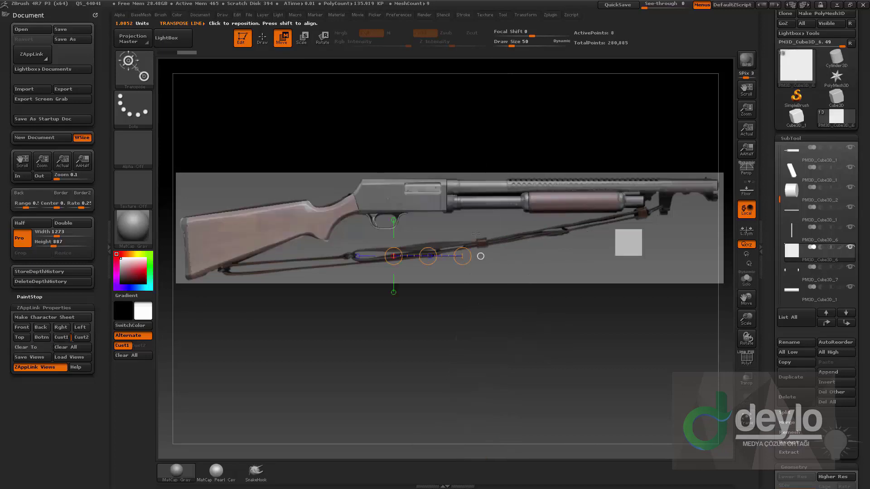
Step: Position the cube below the barrel's front end and stretch it lengthwise to cover the bayonet lug in the reference photo
drag(626, 243, 662, 334)
mouse_move(644, 289)
mouse_down()
mouse_move(662, 291)
mouse_move(698, 257)
mouse_move(688, 252)
mouse_up()
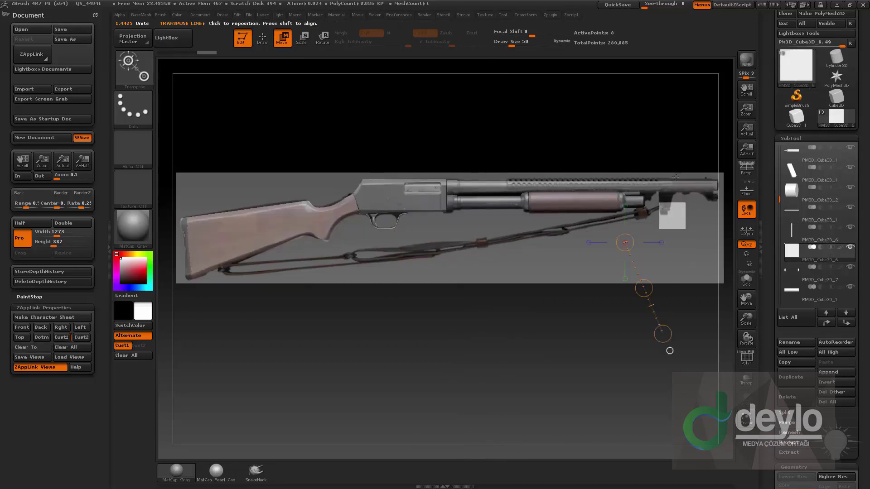
mouse_move(647, 287)
mouse_down()
mouse_move(643, 277)
mouse_move(652, 275)
mouse_up()
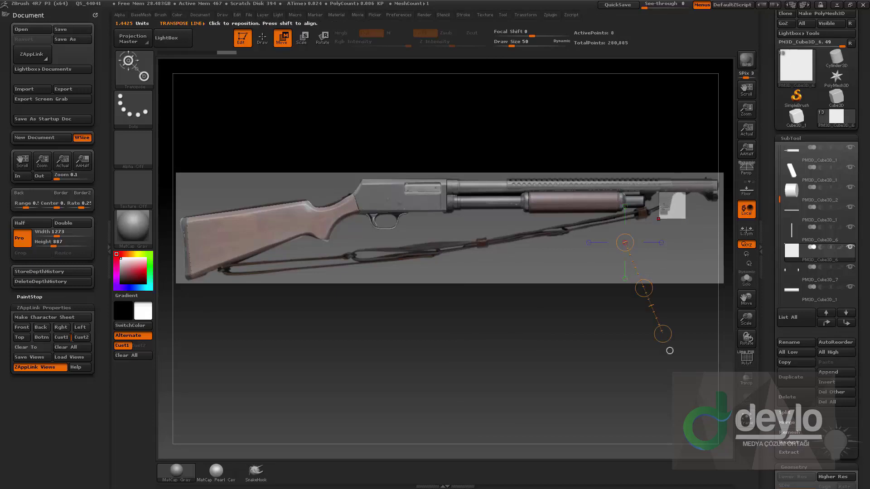
drag(661, 206, 776, 206)
key(q)
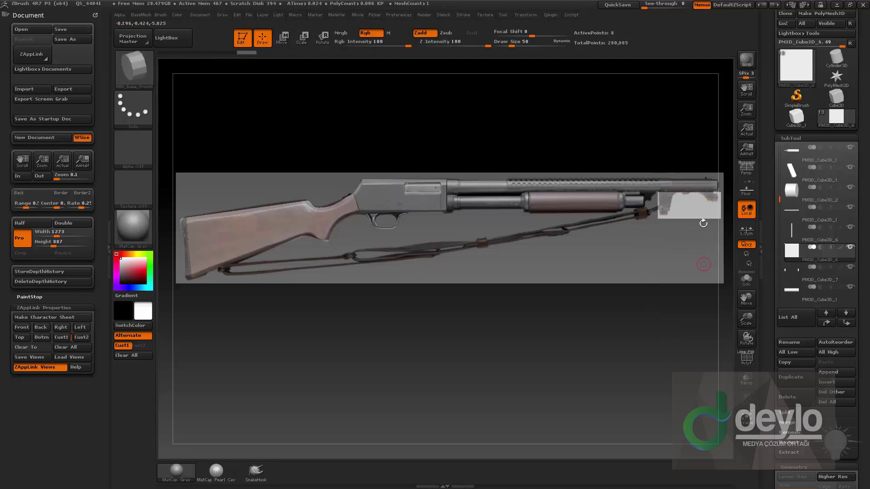
Step: Raise the DynaMesh resolution to 968 and remesh the stretched block
key(space)
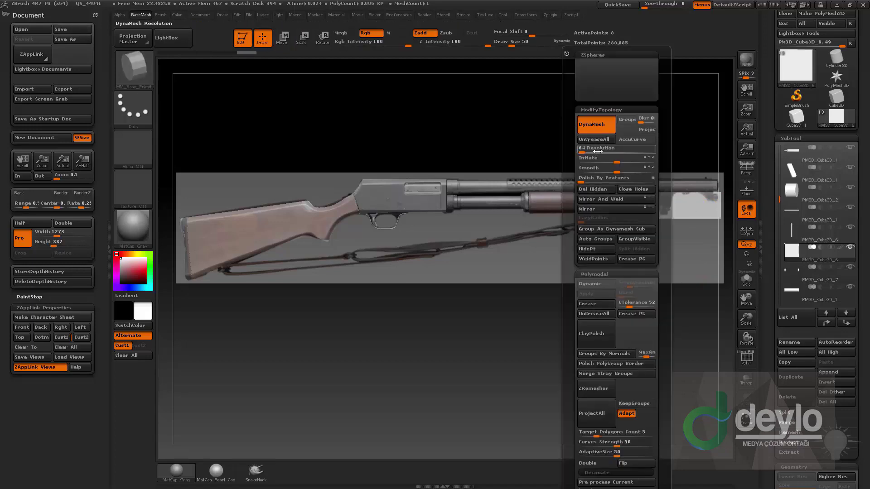
ctrl+drag(546, 102, 621, 140)
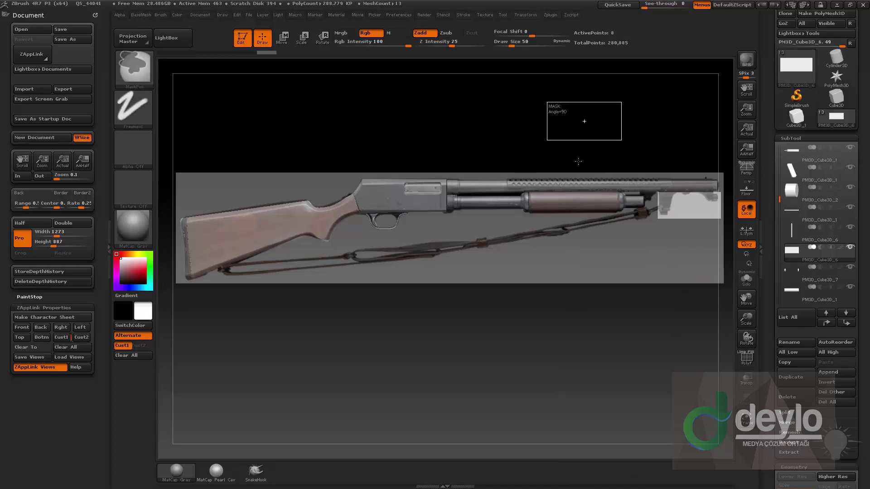
key(space)
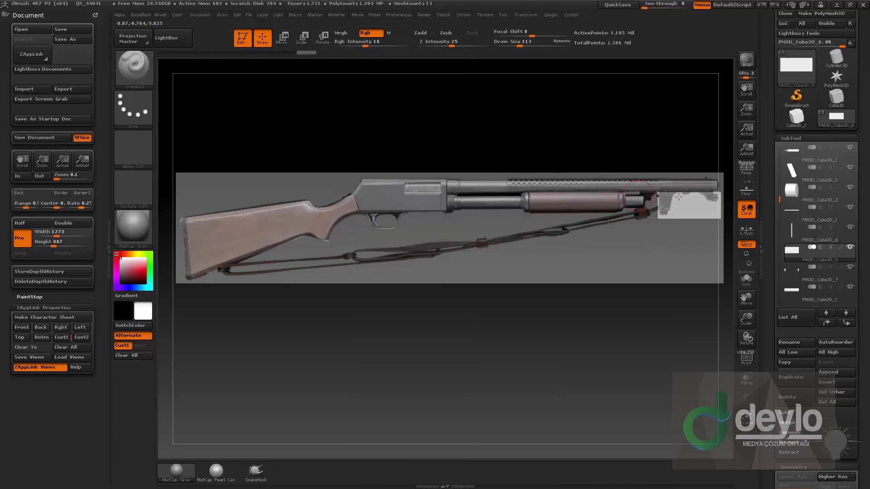
ctrl+drag(647, 104, 693, 149)
Step: Paint the reference photo's bayonet lug onto the block using colour only, and hide the reference overlay
key(bracketleft)
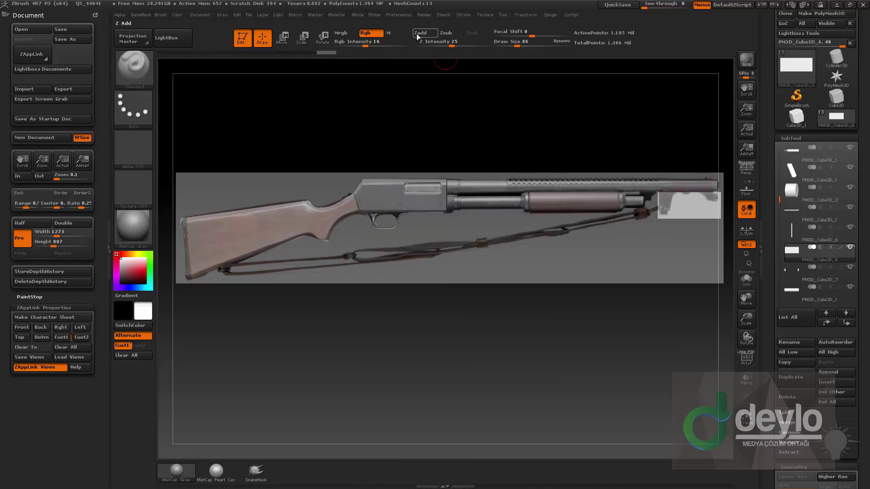
drag(671, 198, 672, 206)
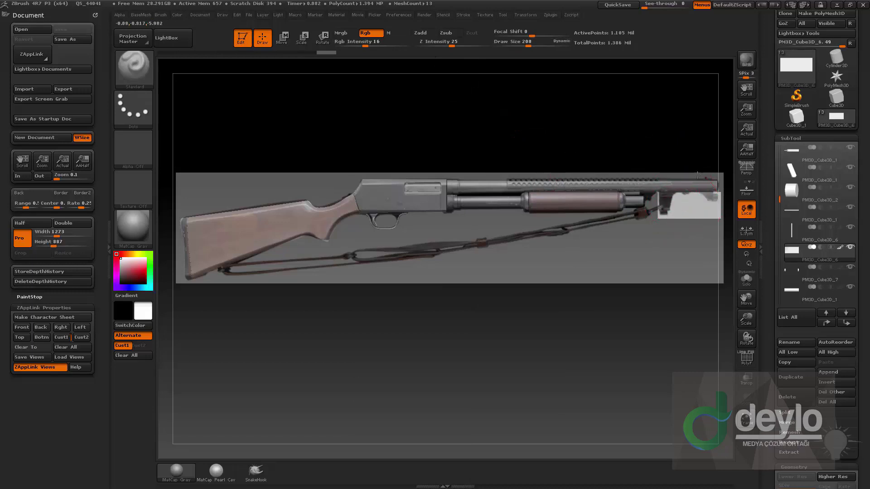
key(shift+z)
Step: Narrow the bayonet lug block into a thin plate centred beneath the barrel, working from the front view
shift+drag(647, 327, 548, 338)
alt+drag(547, 339, 386, 366)
drag(386, 366, 589, 358)
mouse_move(640, 339)
mouse_down()
mouse_move(621, 316)
mouse_move(617, 327)
mouse_move(635, 325)
mouse_up()
key(w)
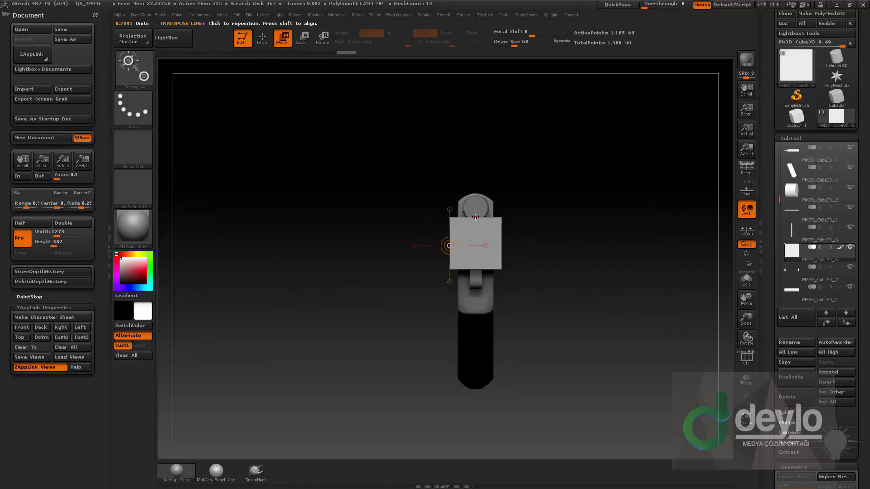
mouse_move(475, 217)
shift+mouse_down()
mouse_move(601, 217)
mouse_move(510, 224)
shift+mouse_up()
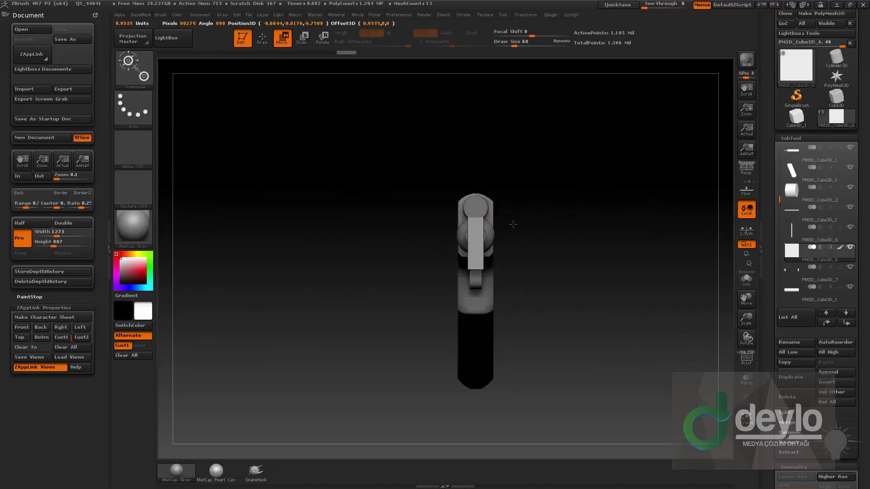
drag(535, 160, 597, 206)
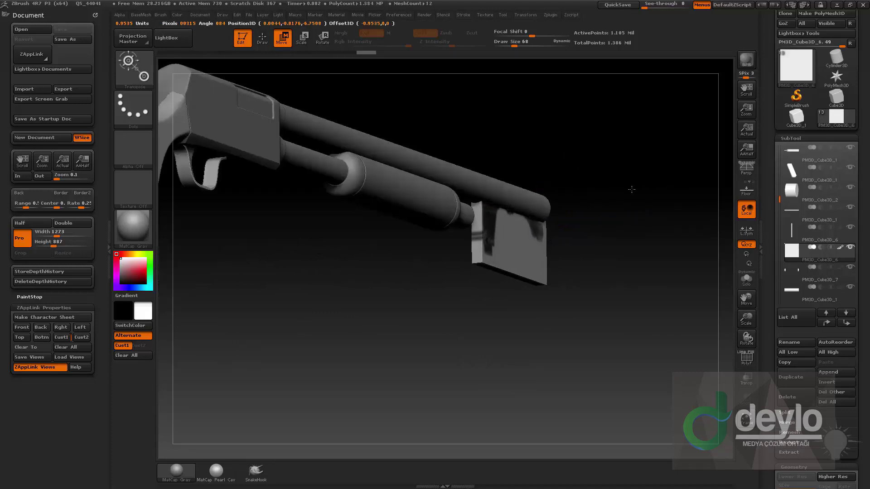
Step: Set the draw size to 3 and trim the lug plate's front end just behind the muzzle with ClipCurve
key(q)
mouse_move(621, 175)
shift+mouse_down()
mouse_move(649, 167)
mouse_move(632, 176)
mouse_move(668, 175)
shift+mouse_up()
key(s)
click(592, 189)
ctrl+shift+click(141, 74)
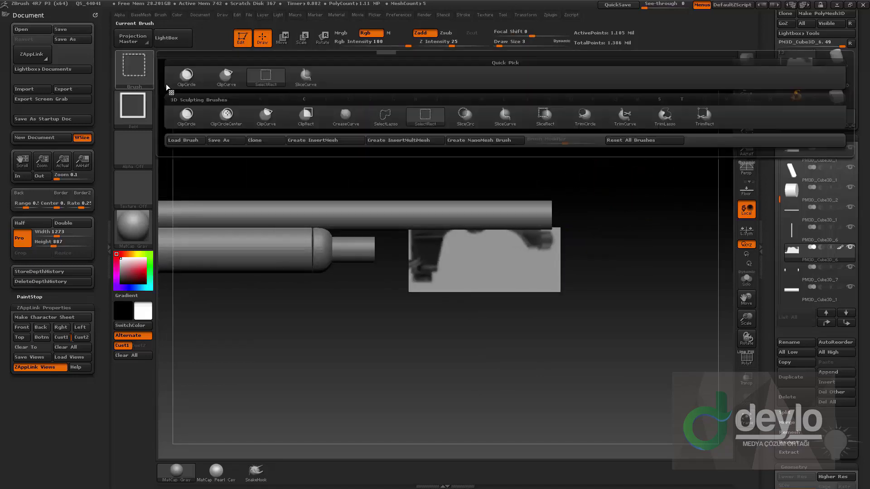
click(225, 77)
ctrl+shift+drag(548, 148, 533, 383)
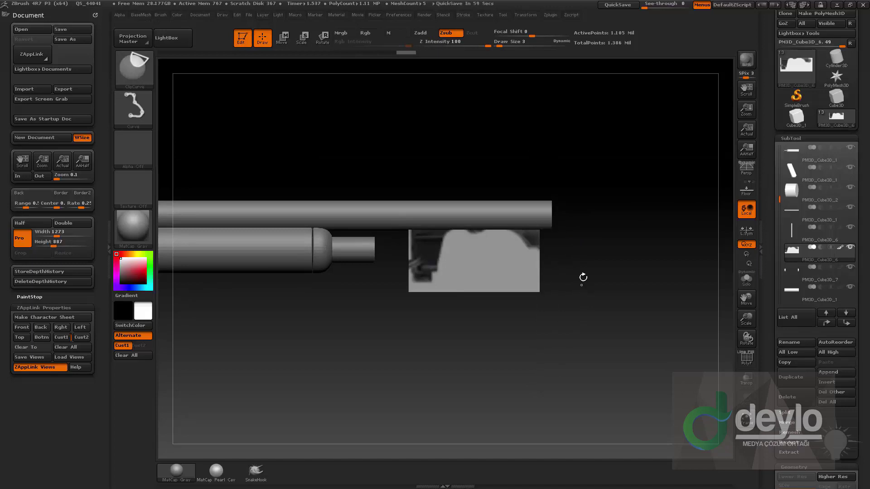
Step: Lower the DynaMesh resolution and remesh the lug plate more coarsely
key(1)
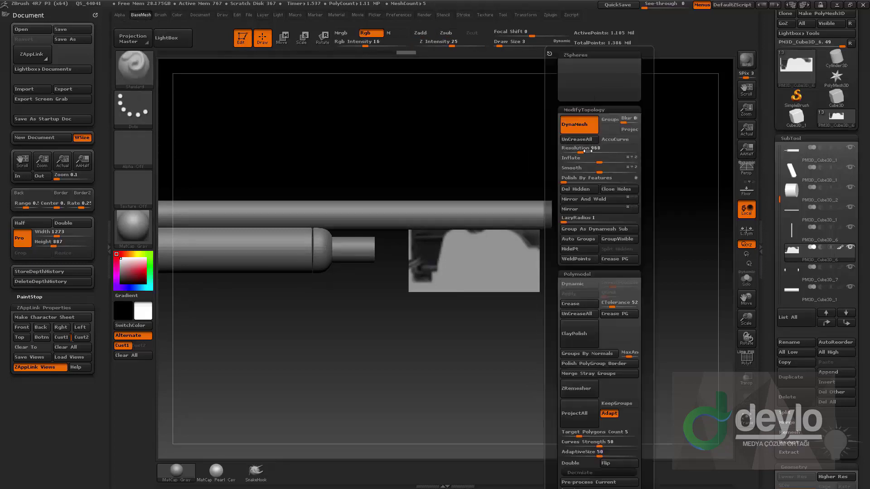
click(567, 150)
ctrl+drag(617, 140, 639, 210)
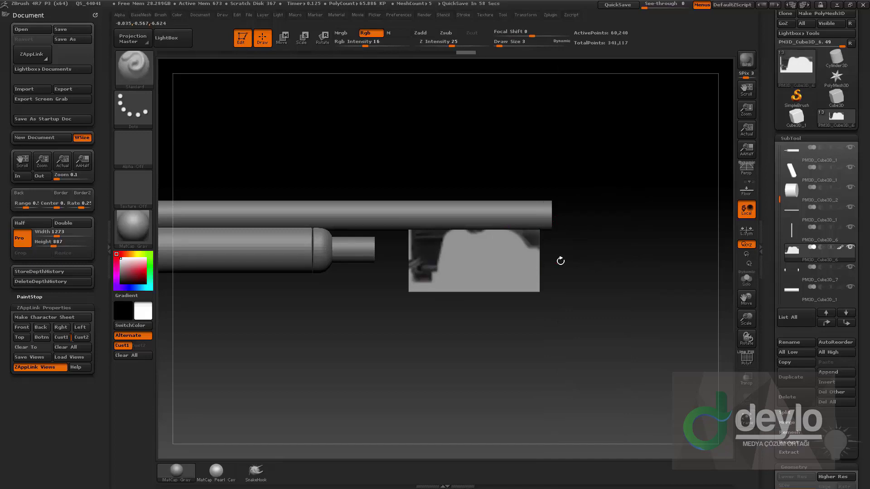
Step: Clip away the lug plate's lower front part with ClipCurve and cut the rounded arch behind it with ClipCircle
ctrl+shift+drag(577, 252, 447, 261)
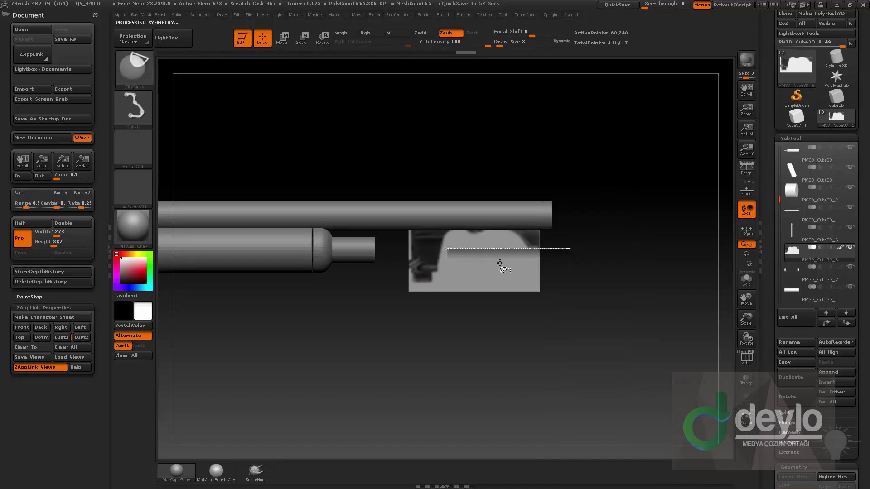
ctrl+shift+click(134, 70)
ctrl+shift+click(187, 78)
mouse_move(457, 289)
ctrl+shift+mouse_down()
mouse_move(496, 323)
mouse_move(481, 330)
ctrl+shift+mouse_up()
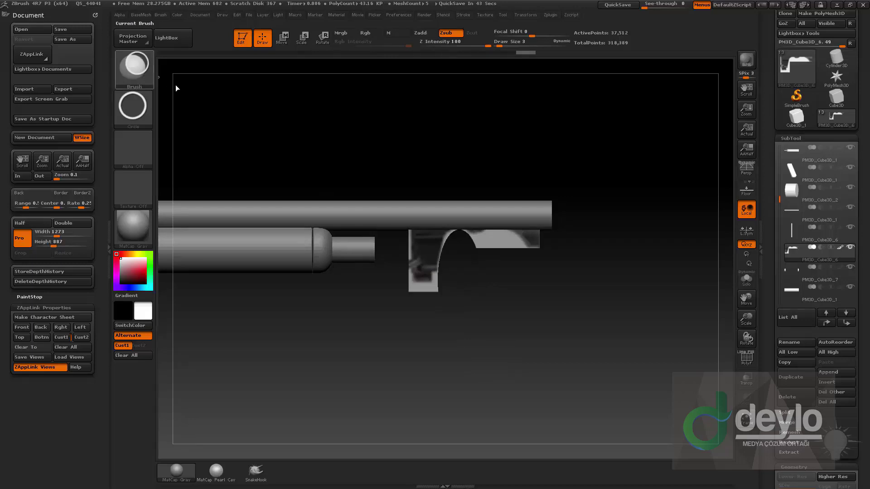
Step: Trim the bottom and rear edges of the lug plate's rear leg with ClipCurve
ctrl+shift+click(141, 71)
ctrl+shift+click(227, 78)
mouse_move(503, 306)
ctrl+shift+mouse_down()
mouse_move(322, 286)
mouse_move(324, 277)
ctrl+shift+mouse_up()
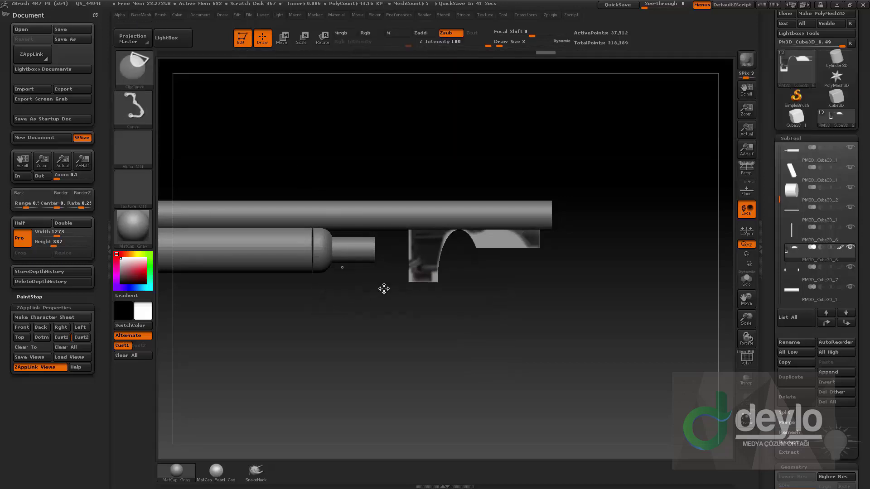
ctrl+shift+drag(410, 351, 405, 115)
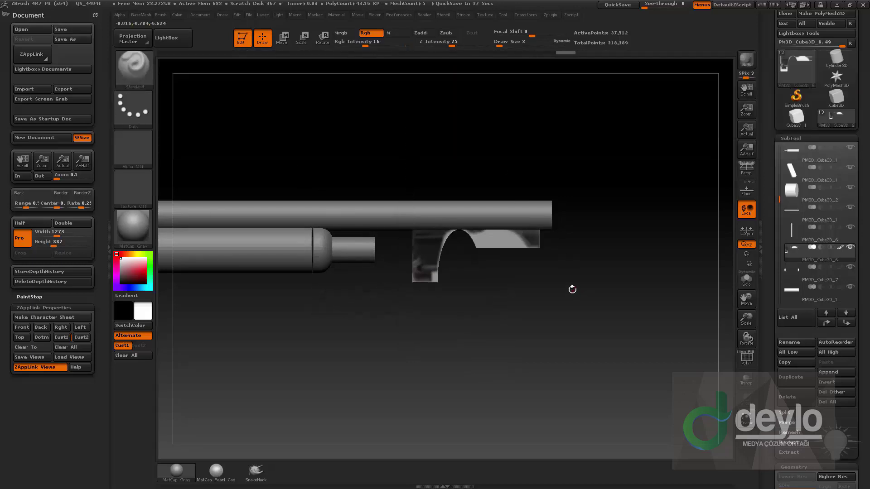
Step: Cut a wider arch in front of the first one with ClipCircle and isolate the lug plate
key(b)
click(186, 78)
mouse_move(486, 268)
ctrl+shift+mouse_down()
mouse_move(535, 315)
mouse_move(534, 298)
mouse_move(540, 305)
ctrl+shift+mouse_up()
click(748, 279)
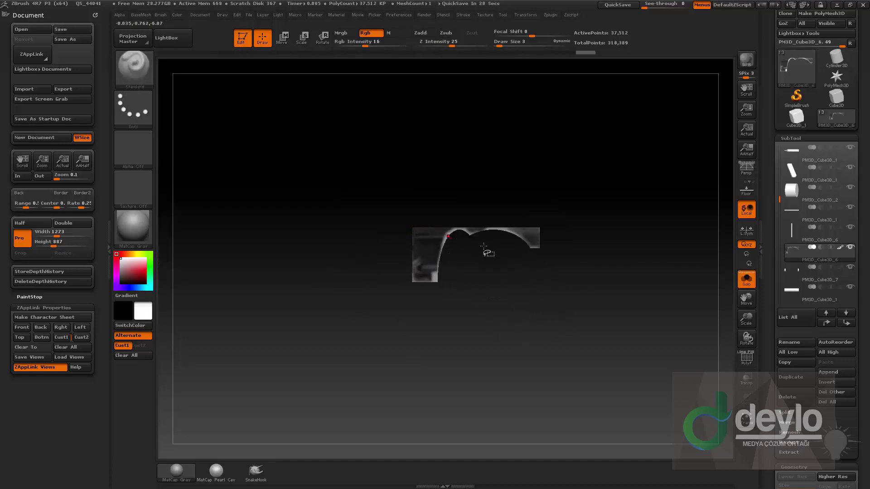
mouse_move(501, 247)
ctrl+shift+mouse_down()
mouse_move(437, 246)
mouse_move(451, 260)
ctrl+shift+mouse_up()
key(ctrl+z)
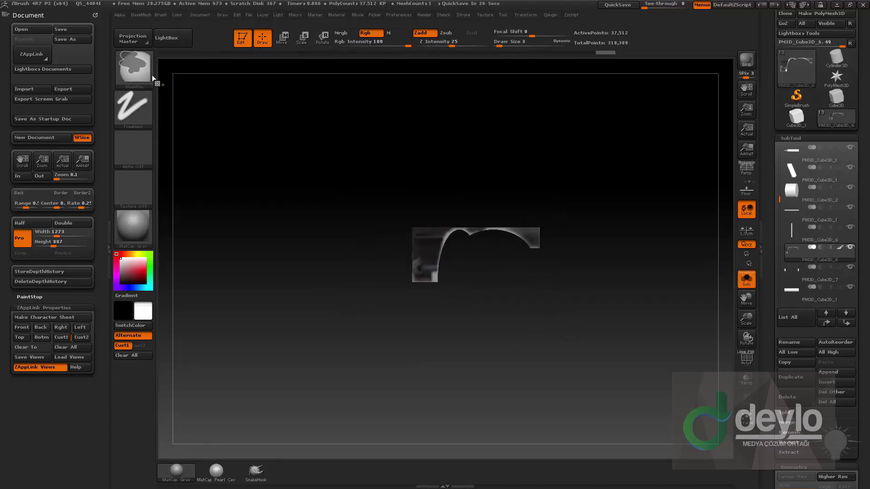
Step: Clip off the pointed cusp between the two arches with ClipCurve to flatten the plate's underside
ctrl+shift+click(148, 75)
click(239, 80)
ctrl+shift+drag(498, 240, 447, 240)
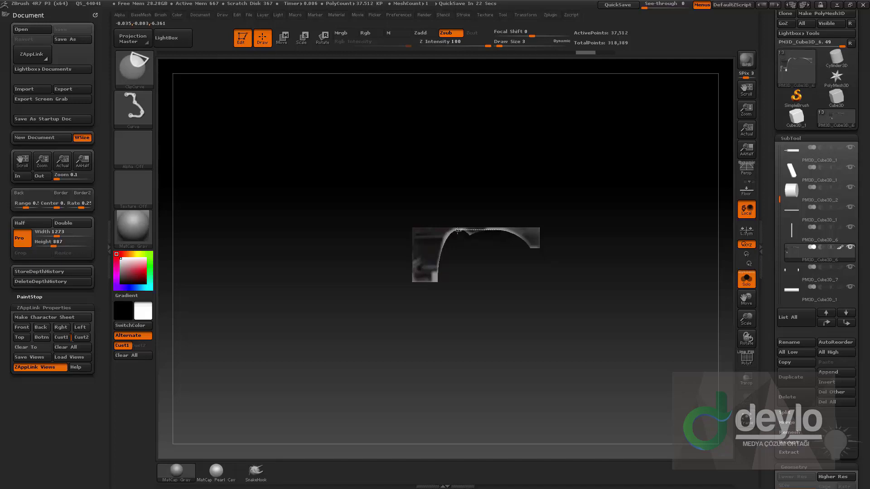
ctrl+shift+drag(462, 233, 546, 196)
Step: Raise the plate's unmasked top edge to thicken its thin bridge, remesh it, and turn off its polypaint with all parts shown
mouse_move(367, 177)
ctrl+mouse_down()
mouse_move(577, 227)
mouse_move(535, 309)
ctrl+mouse_up()
ctrl+click(602, 238)
key(w)
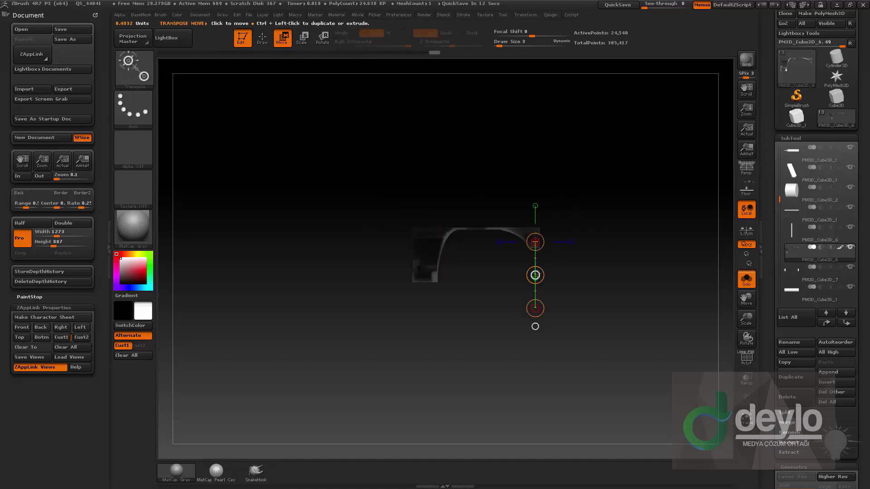
ctrl+drag(536, 273, 536, 267)
ctrl+drag(349, 189, 573, 229)
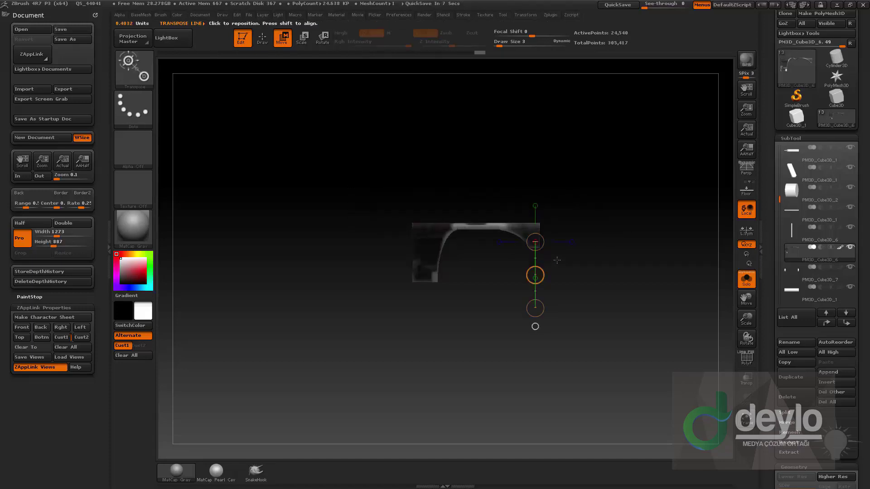
key(q)
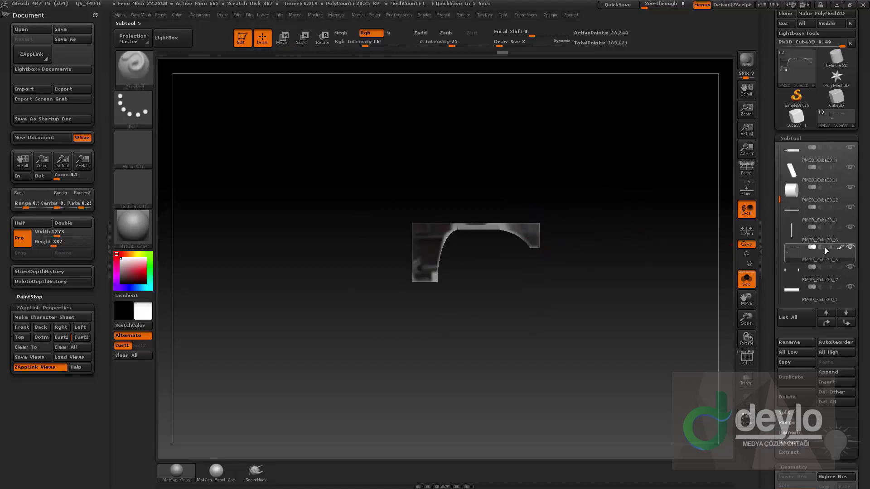
click(840, 248)
click(745, 281)
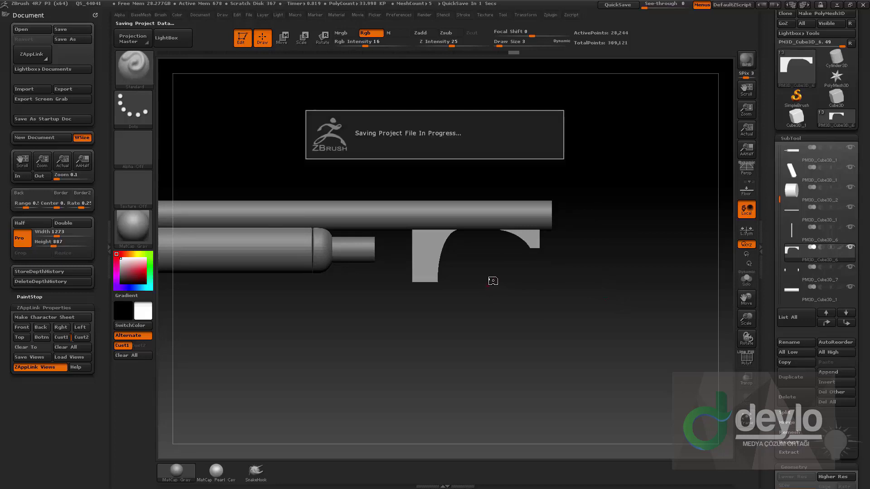
Step: Set the draw size to 26, select the barrel subtool and duplicate it
drag(493, 281, 505, 281)
key(s)
click(507, 283)
alt+click(514, 204)
drag(589, 263, 643, 269)
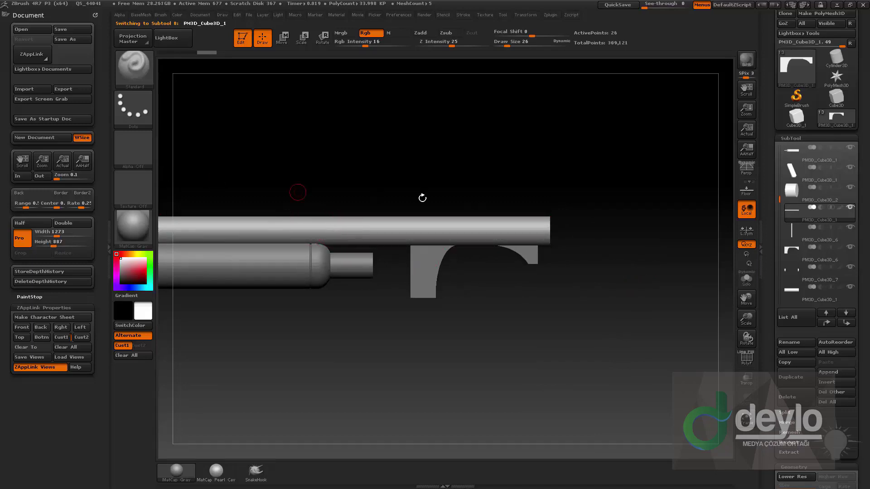
drag(587, 191, 602, 240)
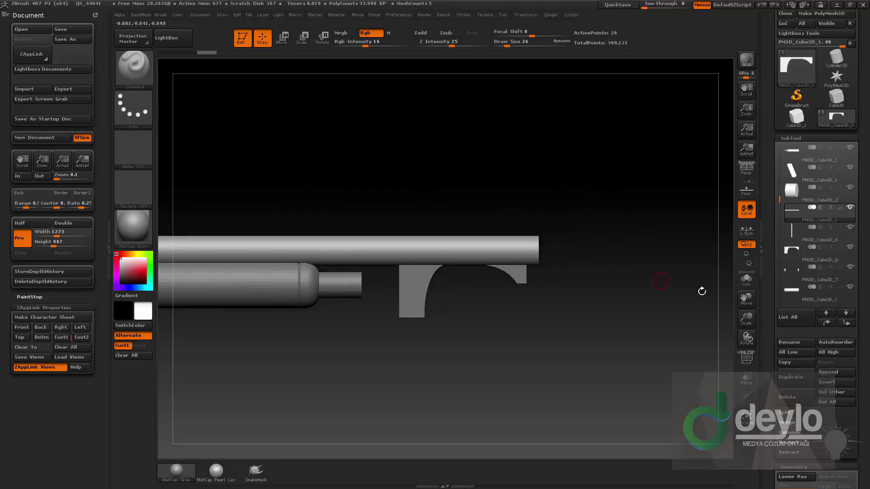
click(789, 377)
Step: Slice the barrel copy at the lug's rear edge with SliceCurve and delete the section behind it
key(ctrl+shift)
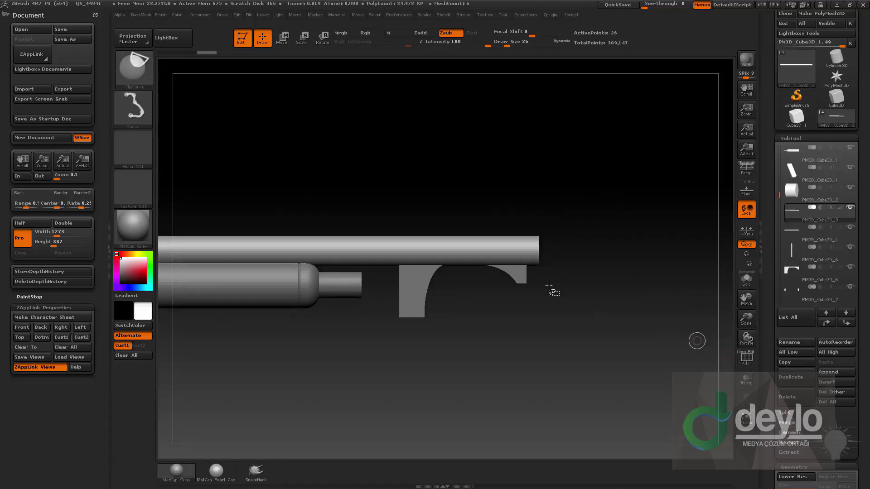
click(134, 68)
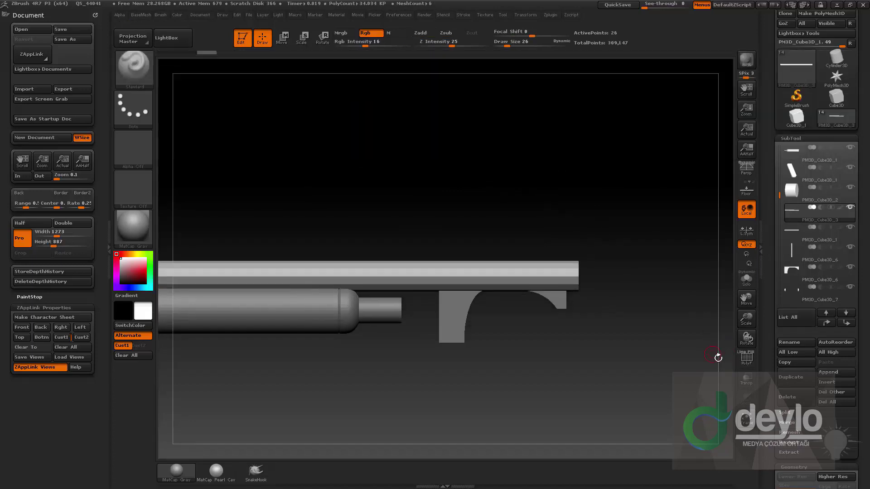
click(747, 358)
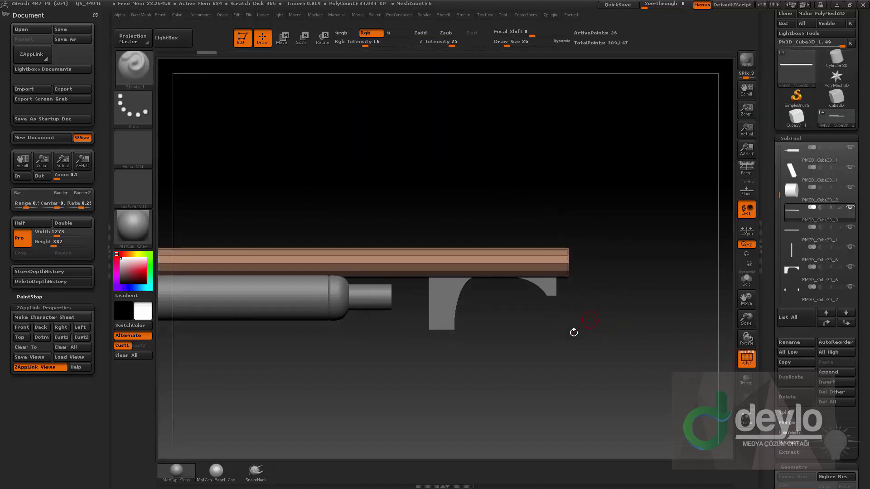
ctrl+shift+drag(423, 419, 423, 107)
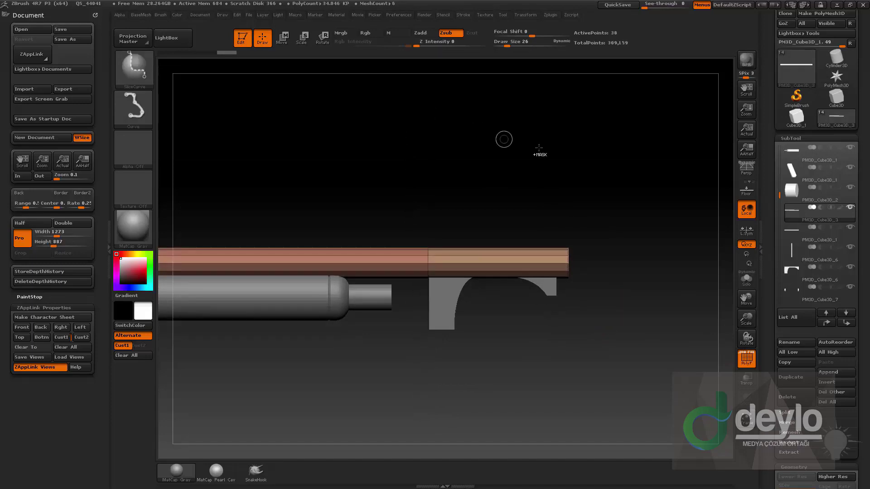
ctrl+shift+click(566, 256)
key(b)
click(597, 189)
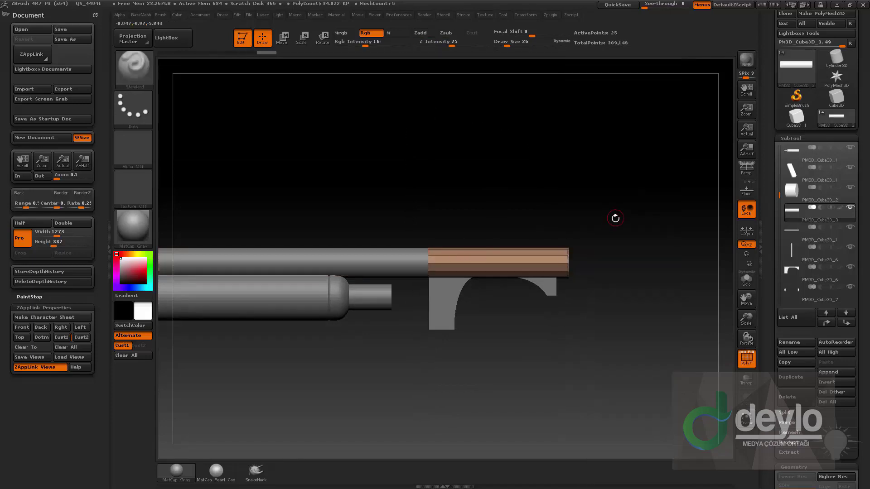
Step: Slice the remaining barrel copy at the lug's front edge and delete the muzzle section
mouse_move(570, 166)
ctrl+shift+mouse_down()
mouse_move(569, 417)
mouse_move(555, 427)
ctrl+shift+mouse_up()
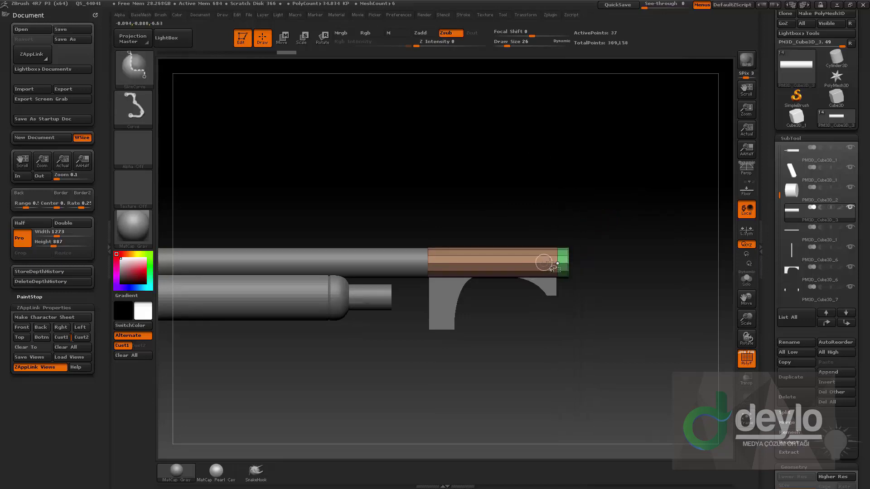
key(g)
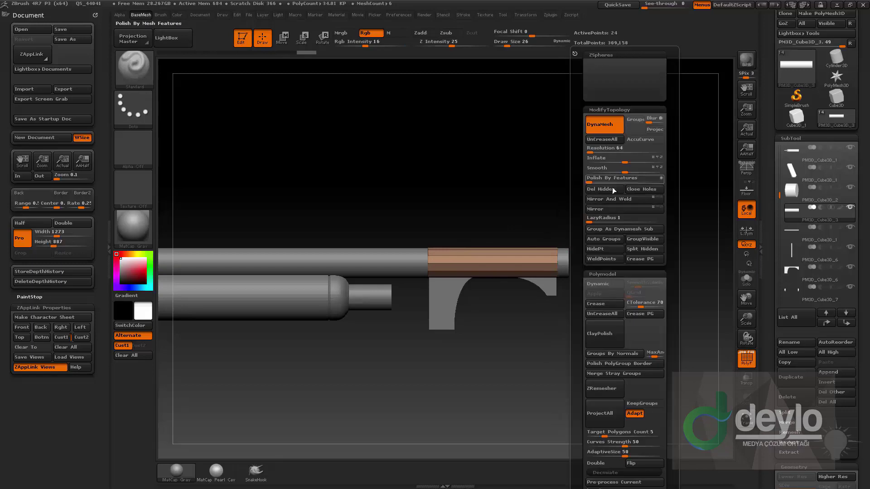
click(597, 190)
mouse_move(596, 210)
mouse_down()
mouse_move(609, 185)
mouse_move(640, 217)
mouse_up()
Step: Extrude the short barrel section outward into a thick sleeve using ZModeler's QMesh on Polygroup All
key(b)
key(z)
key(m)
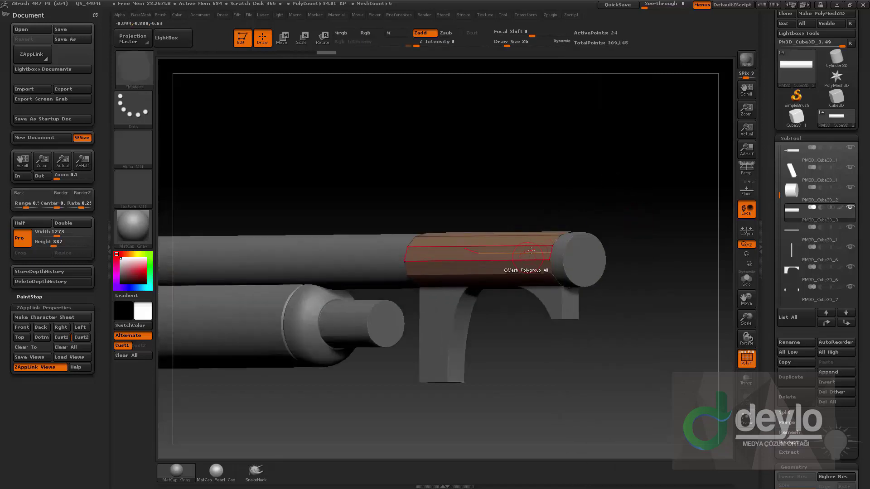
key(space)
click(525, 261)
drag(526, 261, 522, 248)
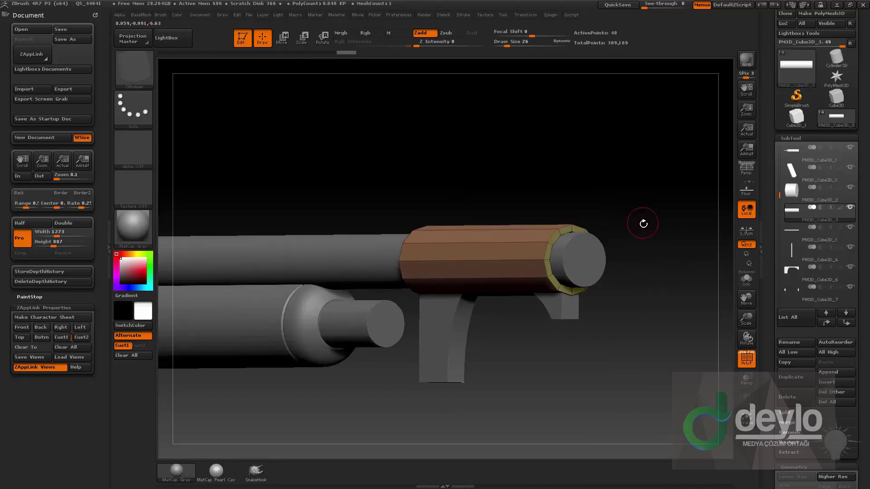
Step: Crease the sleeve's polygroup borders and subdivide it twice
key(g)
click(666, 259)
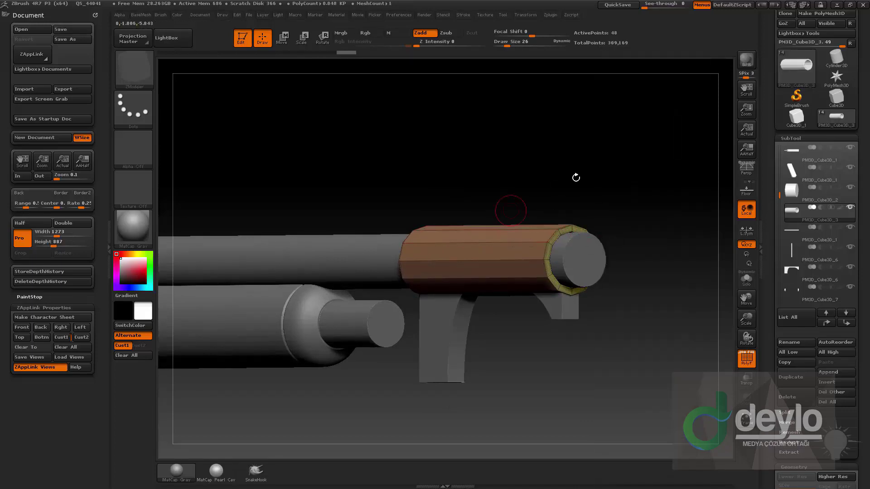
key(ctrl+d)
key(ctrl+d)
shift+drag(613, 186, 627, 199)
mouse_move(631, 204)
mouse_down()
mouse_move(635, 220)
mouse_move(647, 191)
mouse_move(641, 198)
mouse_up()
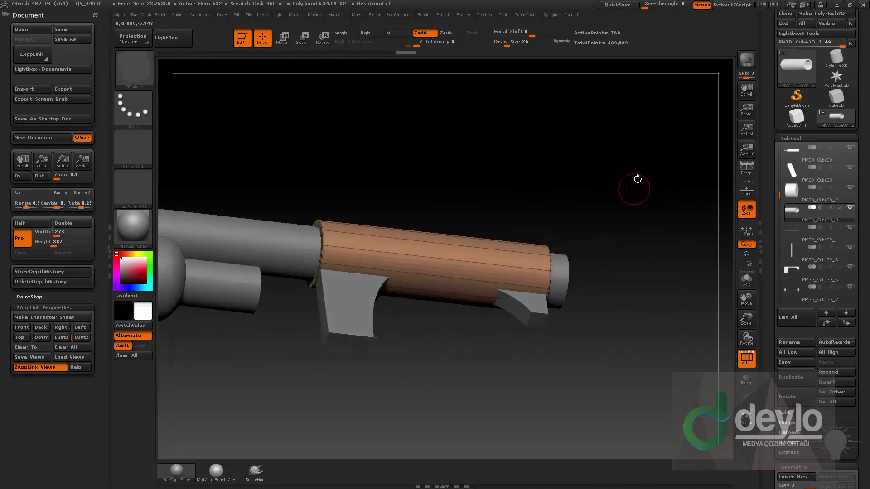
Step: Move the sleeve and lug to the top of the subtool list, merge them into one subtool and DynaMesh it
shift+click(825, 323)
alt+click(539, 310)
shift+click(826, 323)
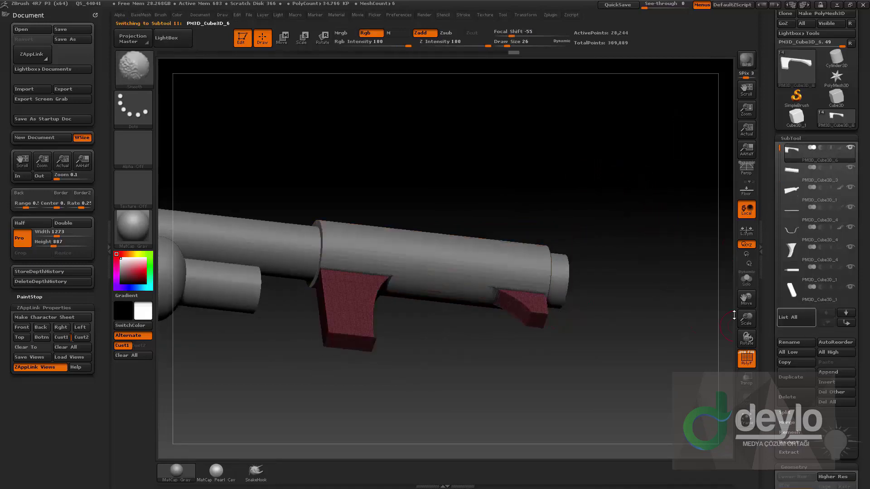
key(ctrl+m)
ctrl+drag(633, 175, 649, 204)
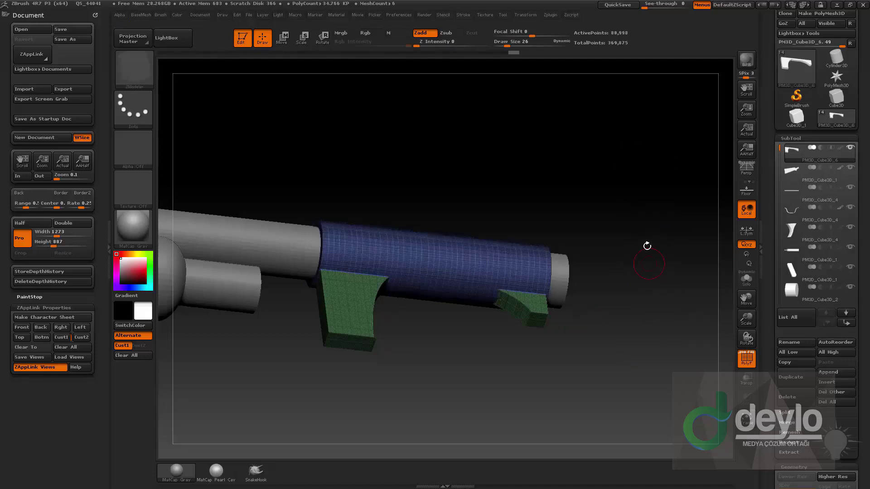
shift+drag(647, 245, 647, 266)
click(748, 354)
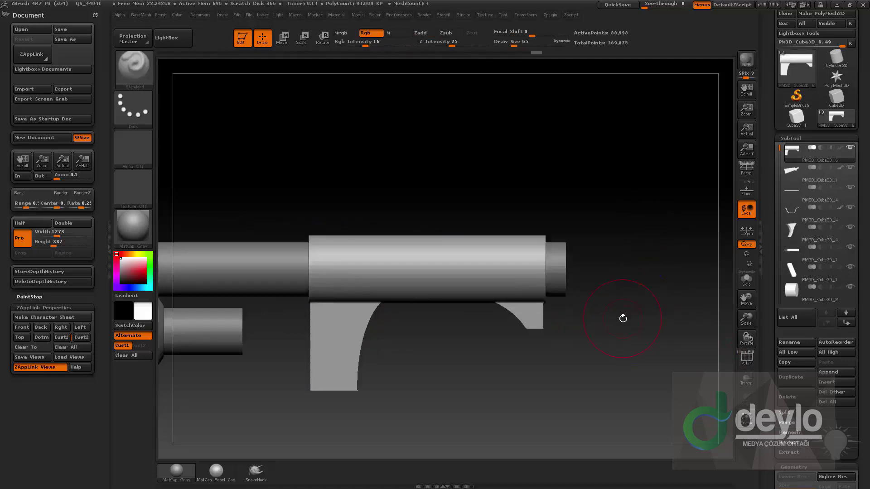
Step: Adjust the draw size to 62 and smooth the lower corners of the lug's rear leg
drag(621, 317, 481, 287)
key(s)
drag(411, 338, 417, 338)
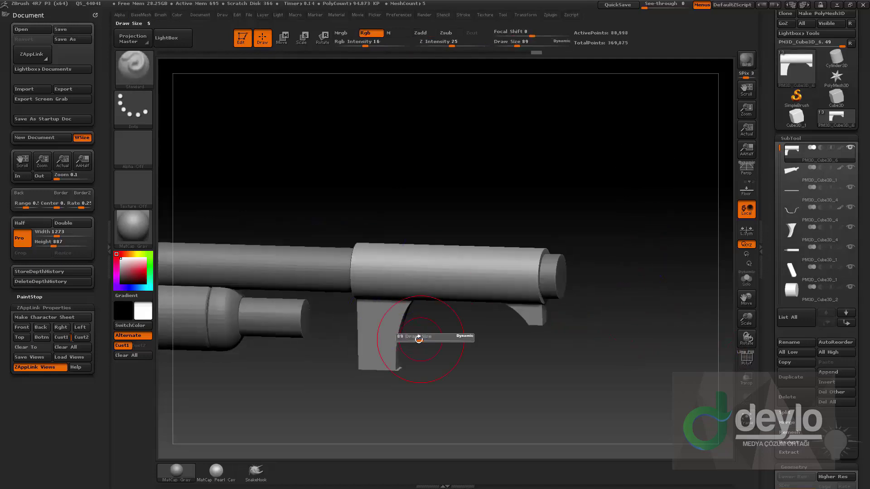
shift+drag(393, 224, 393, 231)
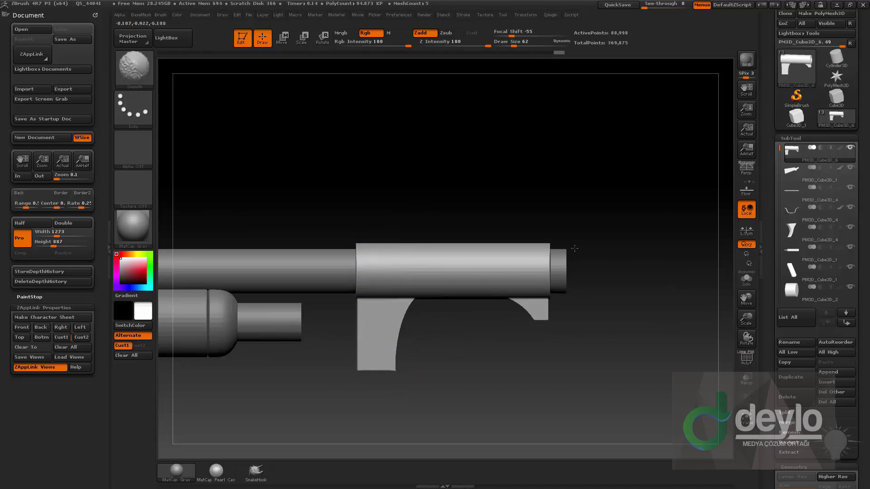
mouse_move(403, 403)
mouse_down()
mouse_move(442, 379)
mouse_move(438, 373)
mouse_move(363, 415)
mouse_up()
ctrl+shift+click(140, 72)
mouse_move(652, 297)
mouse_down()
mouse_move(598, 296)
mouse_move(635, 243)
mouse_move(615, 280)
mouse_up()
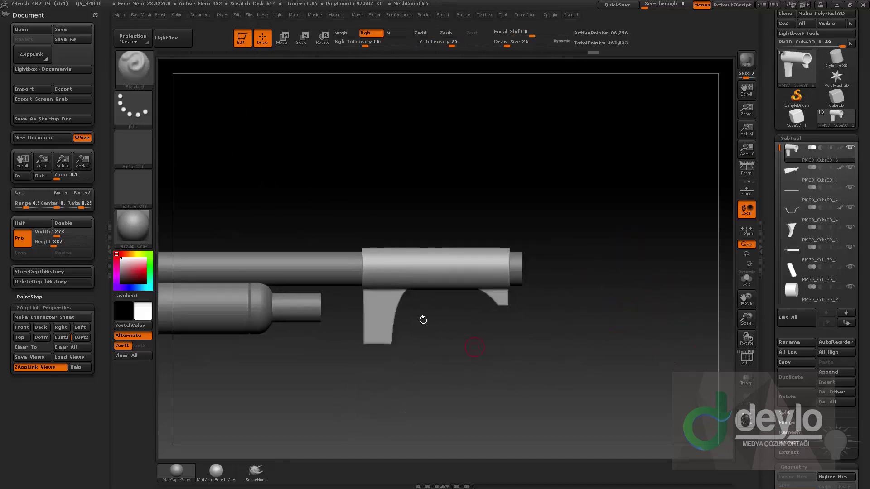
Step: Mask the sleeve and the tops of both lug legs, and move the unmasked lower parts downward to lengthen the legs
ctrl+drag(431, 314, 514, 373)
key(w)
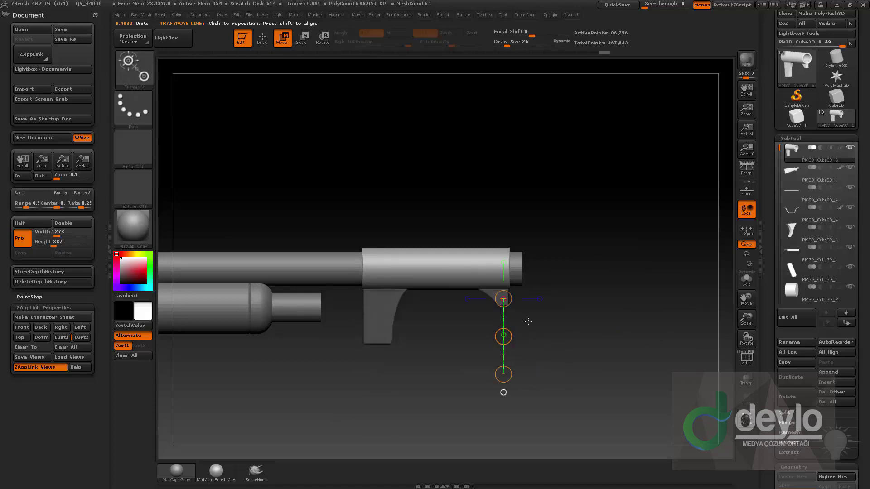
ctrl+click(548, 338)
drag(503, 336, 504, 347)
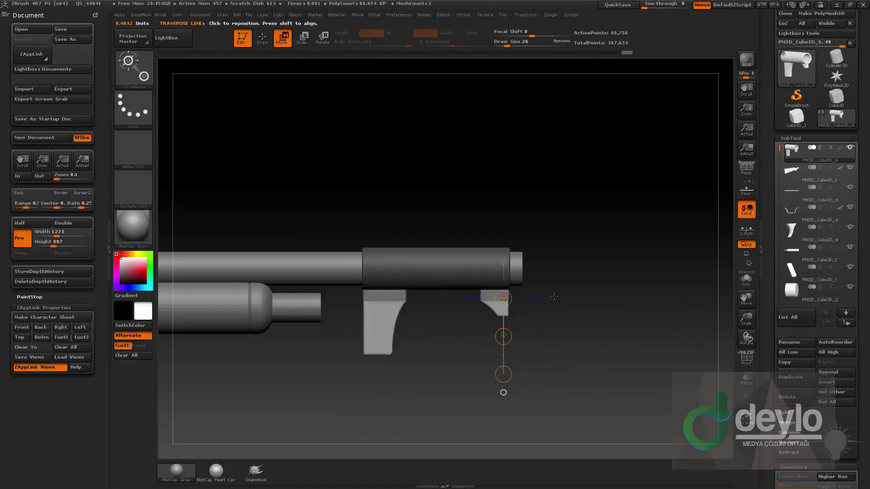
key(q)
mouse_move(594, 362)
ctrl+mouse_down()
mouse_move(611, 347)
mouse_move(608, 307)
mouse_move(615, 300)
ctrl+mouse_up()
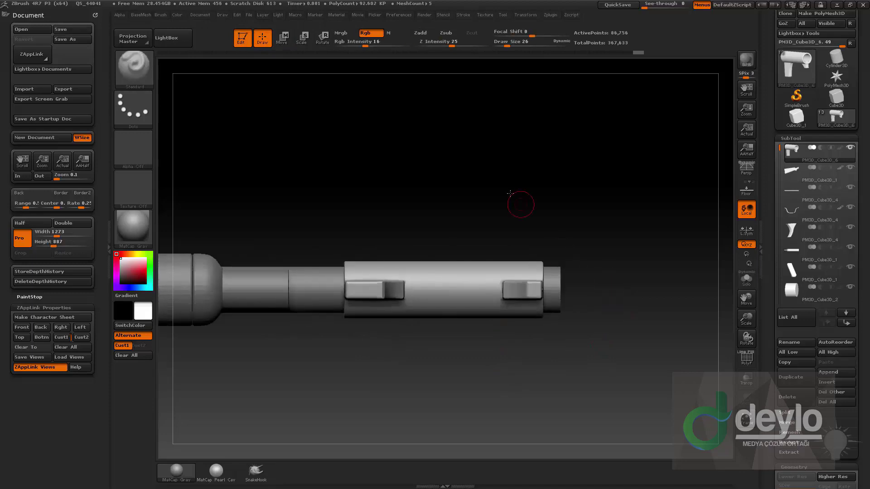
Step: Stretch the upper part of the rear leg forward into a bar joining the front leg, and remesh the part
mouse_move(519, 202)
mouse_down()
mouse_move(509, 243)
mouse_move(444, 340)
mouse_move(417, 328)
mouse_move(601, 314)
mouse_up()
key(ctrl)
ctrl+click(447, 338)
key(w)
drag(497, 314, 605, 323)
mouse_move(680, 247)
ctrl+mouse_down()
mouse_move(705, 285)
mouse_move(671, 227)
ctrl+mouse_up()
key(q)
mouse_move(633, 366)
mouse_down()
mouse_move(649, 336)
mouse_move(642, 343)
mouse_up()
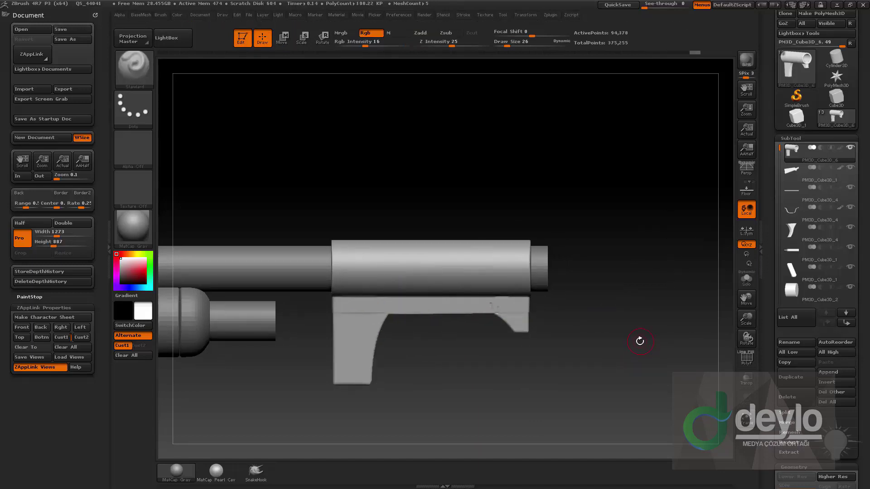
Step: Smooth the seams where the bar joins the two legs, and bring up the clipping brush choices
shift+drag(349, 312, 406, 311)
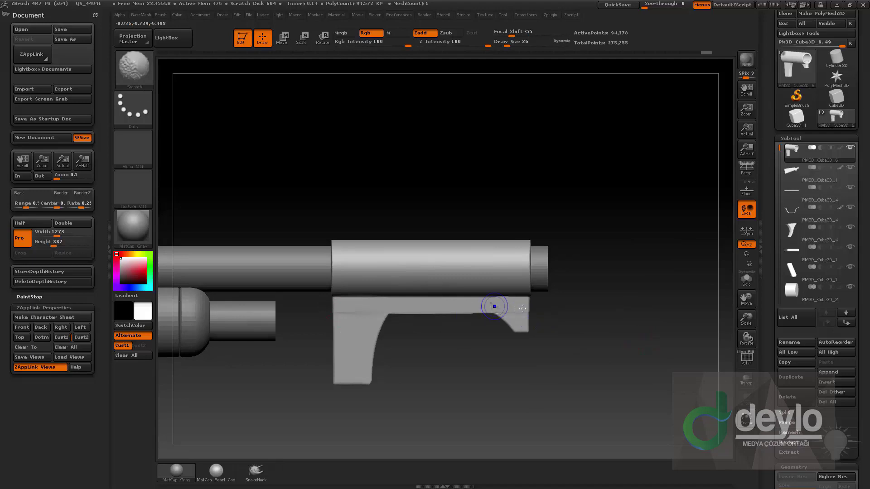
shift+drag(522, 309, 529, 309)
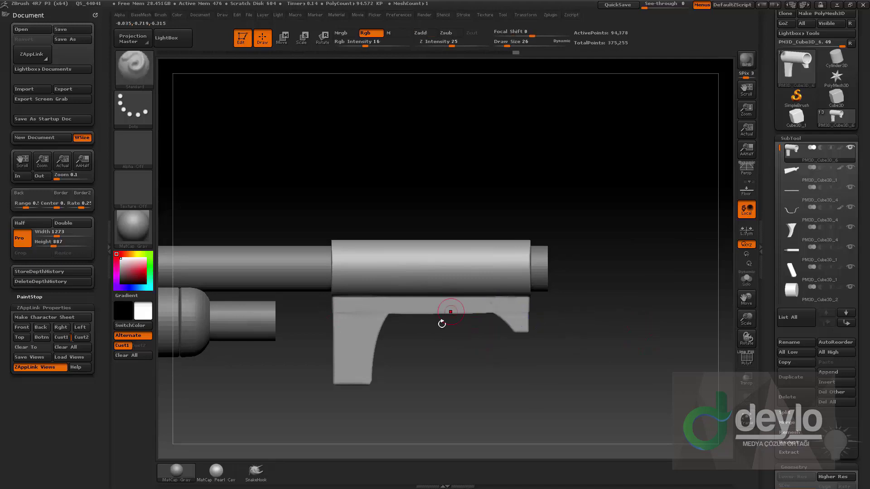
ctrl+shift+click(136, 71)
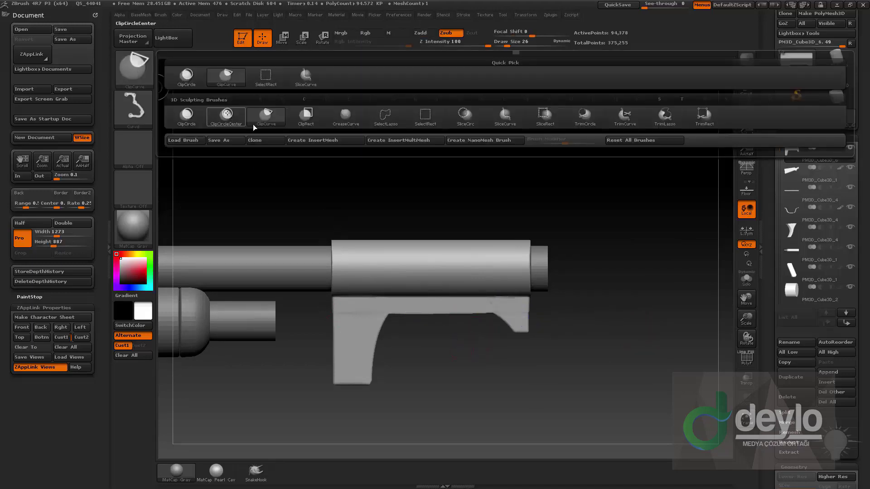
Step: Clip a round boss into the middle of the lug's bar and add round details there and above both legs
click(186, 81)
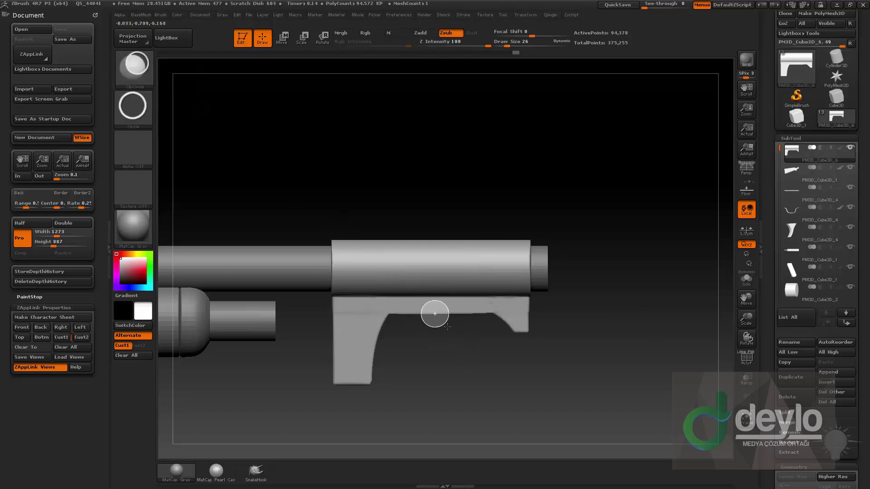
ctrl+shift+drag(465, 324, 465, 324)
key(ctrl+z)
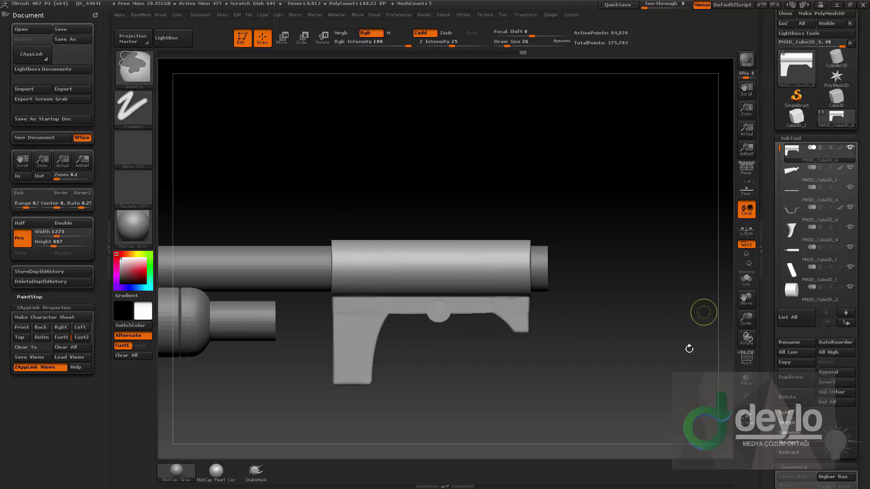
key(])
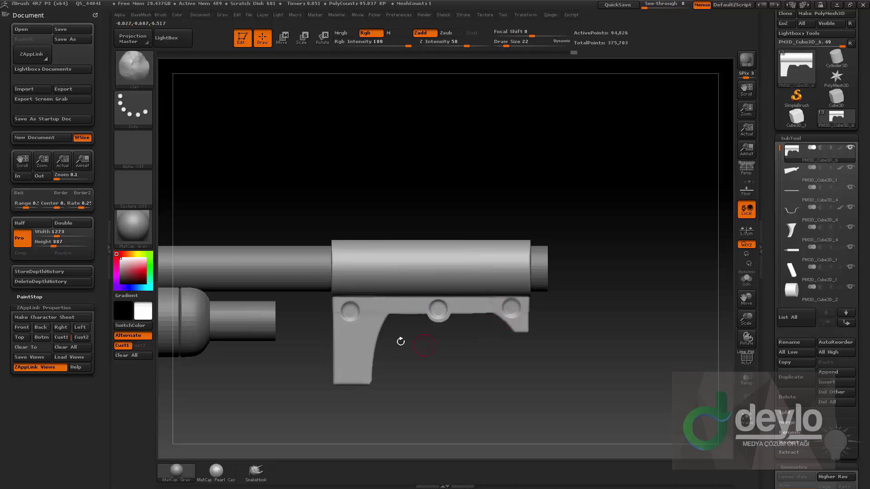
Step: Mask the front portion of the sleeve and lug, leaving the rear leg unmasked, and isolate the part
drag(486, 361, 683, 321)
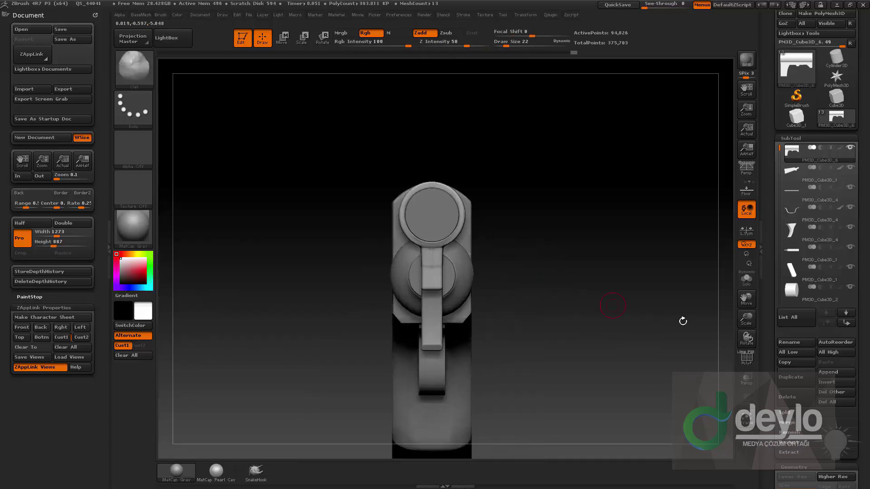
drag(566, 310, 662, 301)
ctrl+drag(589, 136, 279, 371)
drag(567, 309, 666, 313)
click(746, 280)
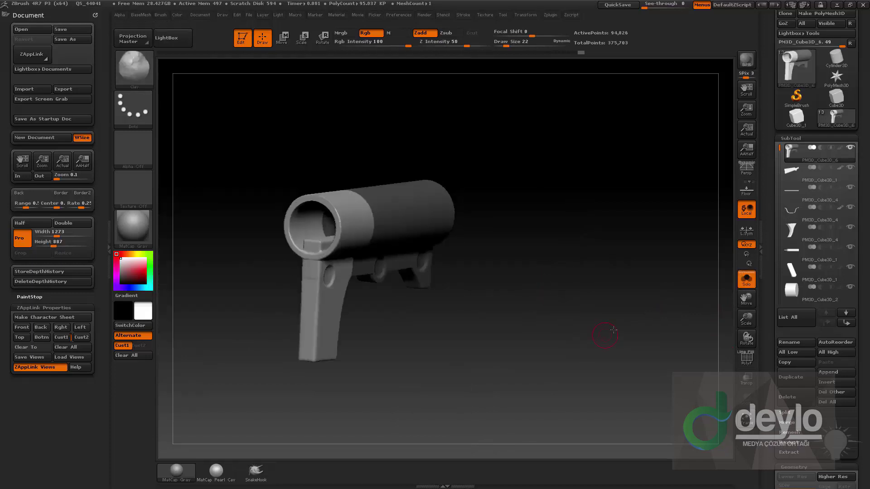
Step: Clip both sides of the rear leg's lower section with a ClipCurve so it tapers to a thinner blade
shift+drag(606, 336, 648, 333)
ctrl+shift+drag(480, 246, 425, 278)
key(ctrl+z)
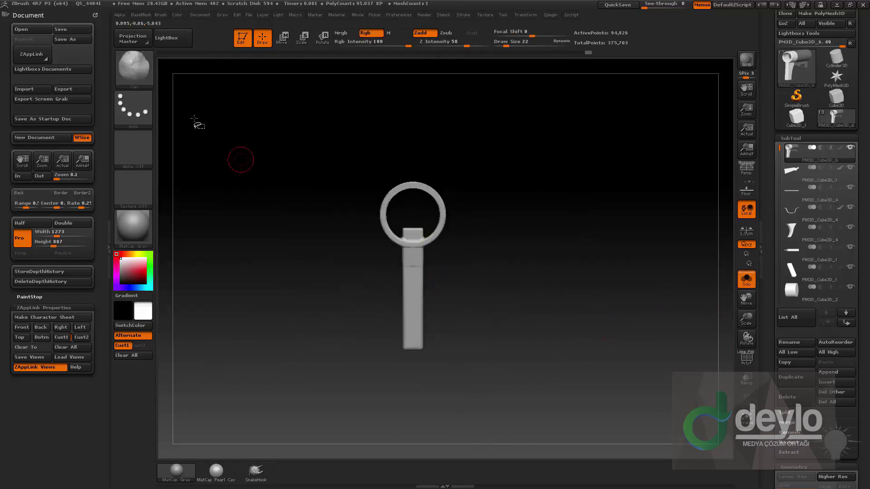
ctrl+shift+click(136, 68)
click(226, 76)
mouse_move(496, 252)
ctrl+shift+mouse_down()
mouse_move(423, 272)
mouse_move(416, 374)
ctrl+shift+mouse_up()
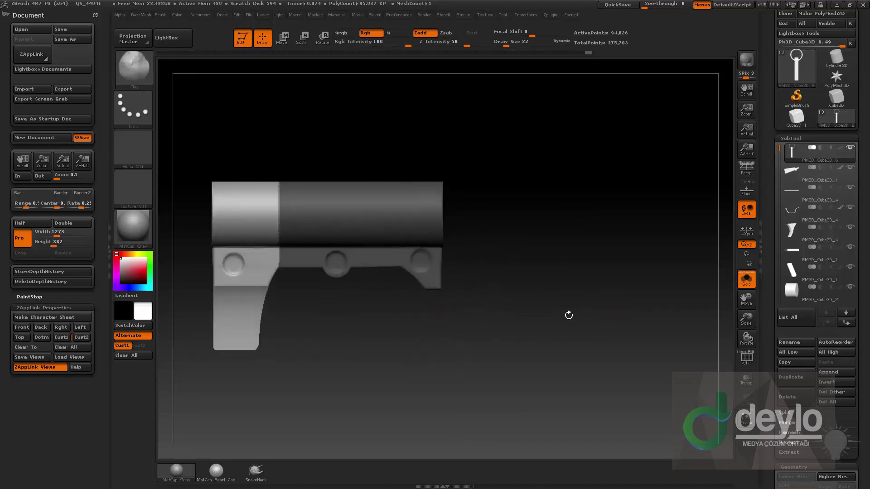
mouse_move(567, 314)
mouse_down()
mouse_move(559, 340)
mouse_move(576, 378)
mouse_up()
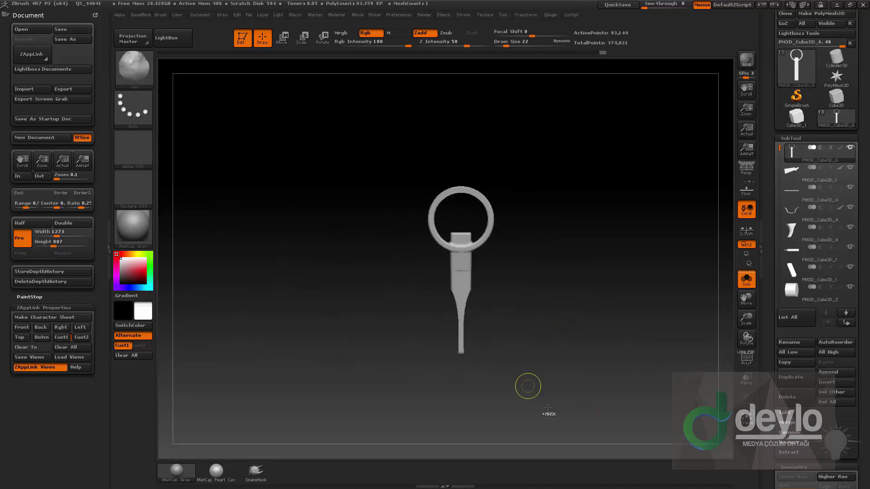
Step: Mask the sleeve, widen the lug below it evenly to both sides, and show all parts again
ctrl+drag(548, 407, 407, 247)
key(w)
mouse_move(460, 257)
shift+mouse_down()
mouse_move(564, 256)
mouse_move(506, 256)
shift+mouse_up()
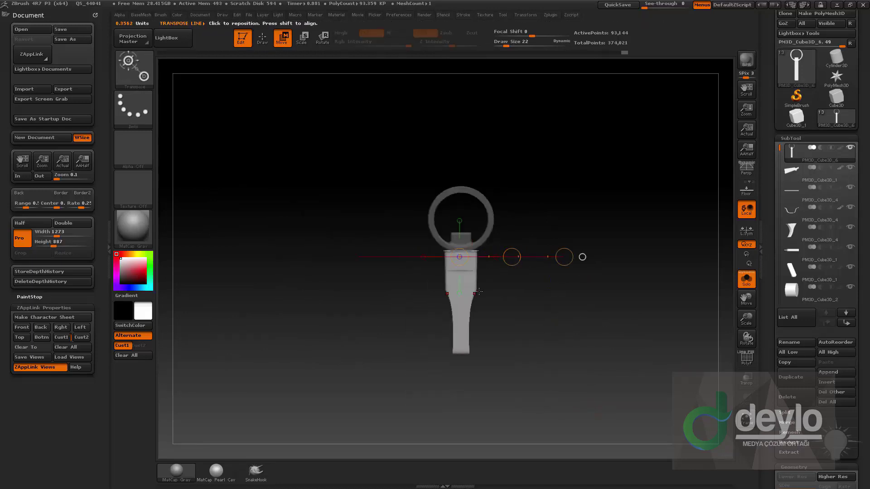
key(q)
alt+drag(534, 218, 495, 214)
key(w)
drag(437, 277, 437, 379)
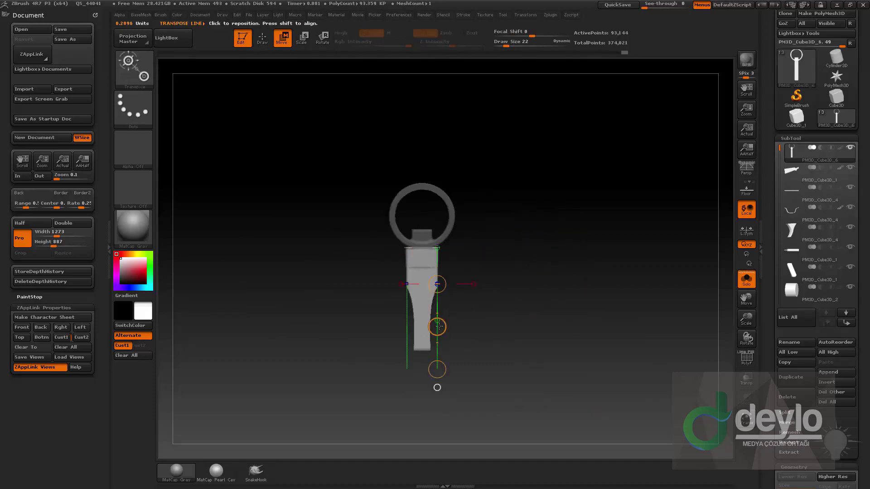
drag(436, 326, 438, 327)
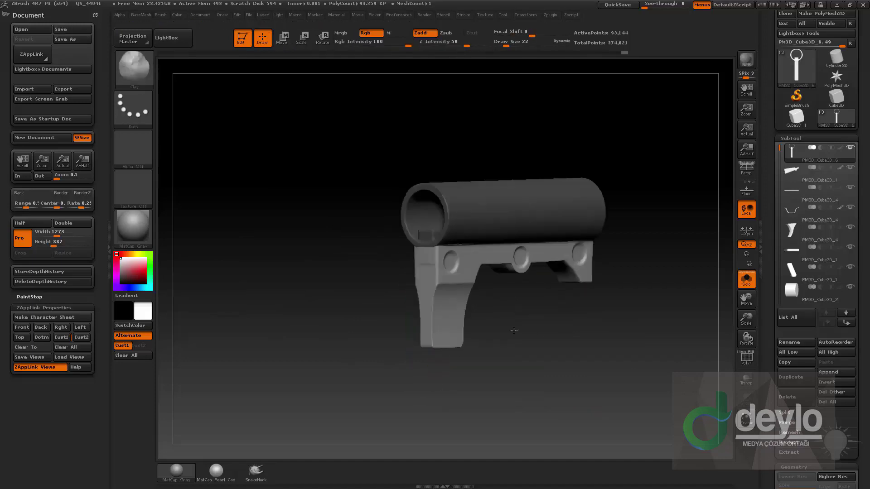
mouse_move(514, 331)
shift+mouse_down()
mouse_move(598, 389)
mouse_move(649, 386)
shift+mouse_up()
click(747, 279)
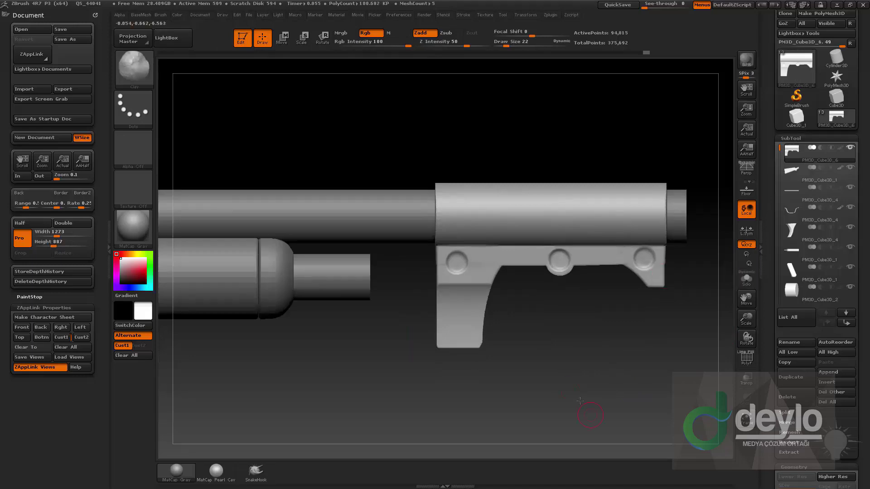
Step: Make the barrel the active subtool, show its wireframe, and toggle off its smoothed subdivision preview
drag(659, 180, 634, 338)
alt+click(537, 289)
click(745, 358)
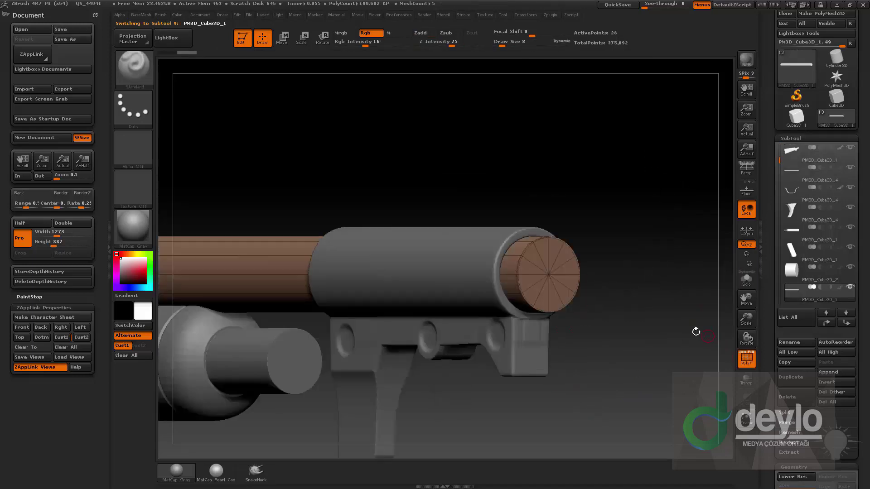
drag(695, 330, 649, 257)
key(shift+d)
key(shift+d)
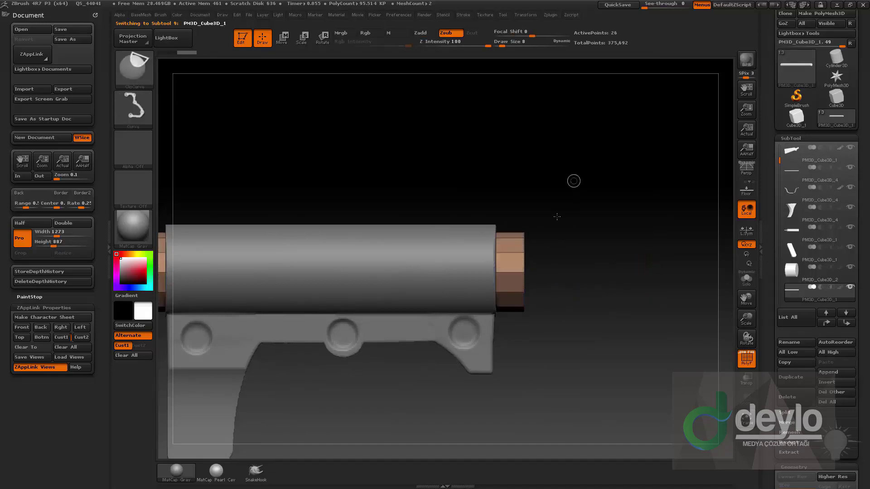
Step: Mask the whole barrel except its muzzle end face, using rectangular selection to isolate the end
ctrl+shift+drag(570, 182, 540, 348)
ctrl+shift+click(143, 70)
ctrl+shift+click(269, 80)
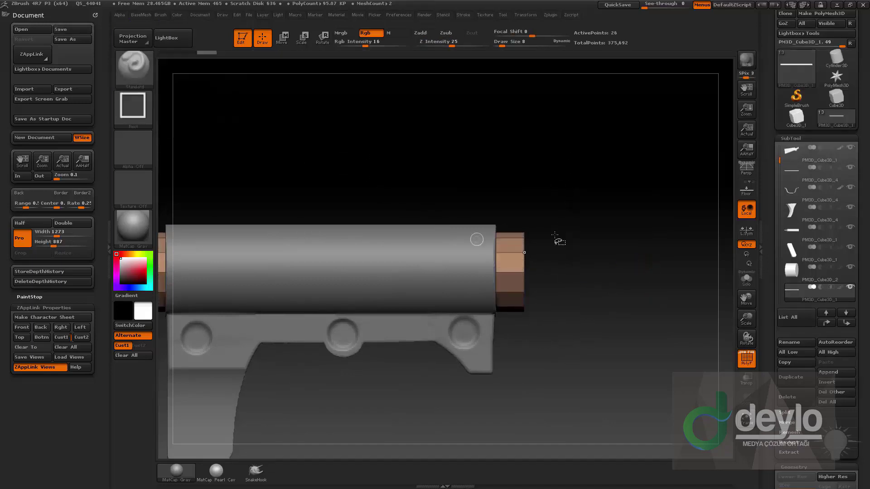
mouse_move(574, 170)
ctrl+shift+mouse_down()
mouse_move(529, 311)
mouse_move(515, 321)
ctrl+shift+mouse_up()
ctrl+shift+click(654, 264)
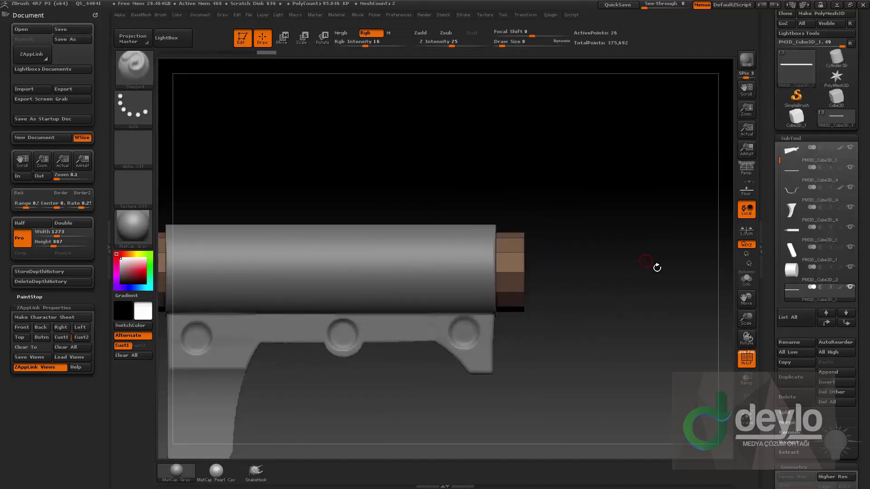
Step: Inset the muzzle end face, push it inward to hollow out the bore, and clear the mask
drag(654, 264, 555, 256)
key(e)
mouse_move(512, 272)
mouse_down()
mouse_move(556, 273)
mouse_move(498, 273)
mouse_up()
key(w)
key(q)
key(space)
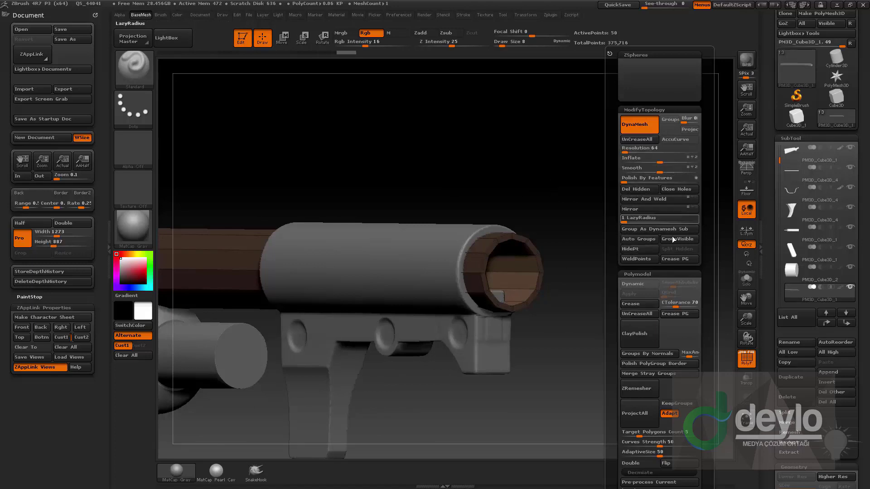
mouse_move(576, 245)
ctrl+mouse_down()
mouse_move(607, 263)
mouse_move(608, 295)
mouse_move(634, 315)
mouse_move(654, 297)
mouse_move(637, 276)
ctrl+mouse_up()
key(space)
Step: Trim the lug geometry protruding inside the sleeve with a ClipCircle, merge its polygroups, and hide the wireframe
alt+click(507, 328)
ctrl+shift+click(142, 71)
ctrl+shift+click(230, 107)
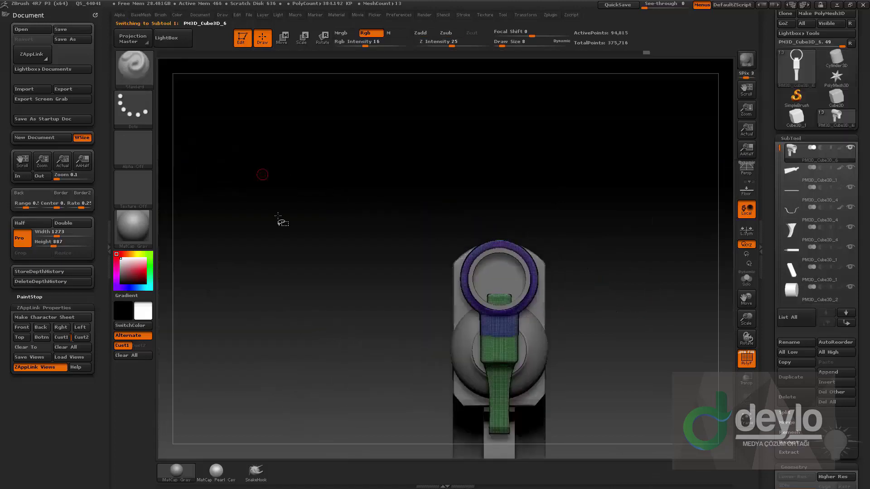
mouse_move(455, 276)
ctrl+shift+mouse_down()
mouse_move(594, 340)
mouse_move(511, 293)
mouse_move(528, 309)
ctrl+shift+mouse_up()
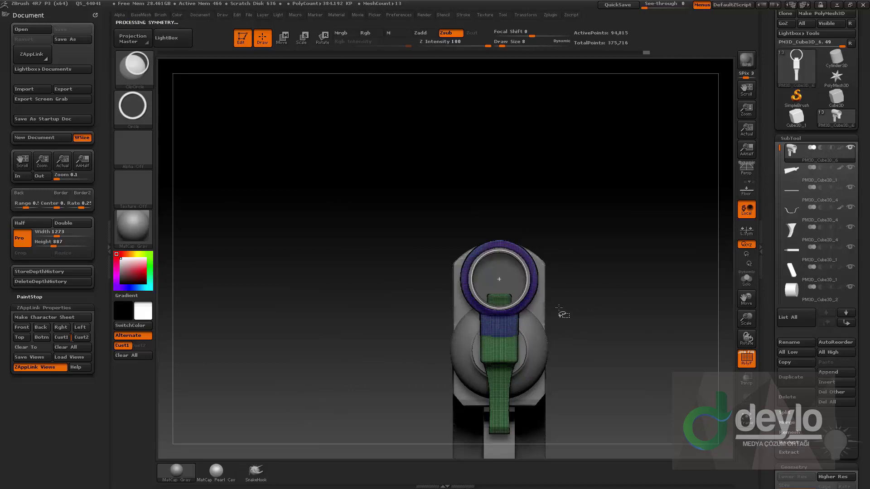
mouse_move(628, 303)
mouse_down()
mouse_move(665, 303)
mouse_move(636, 285)
mouse_move(731, 280)
mouse_up()
key(ctrl+w)
key(shift+f)
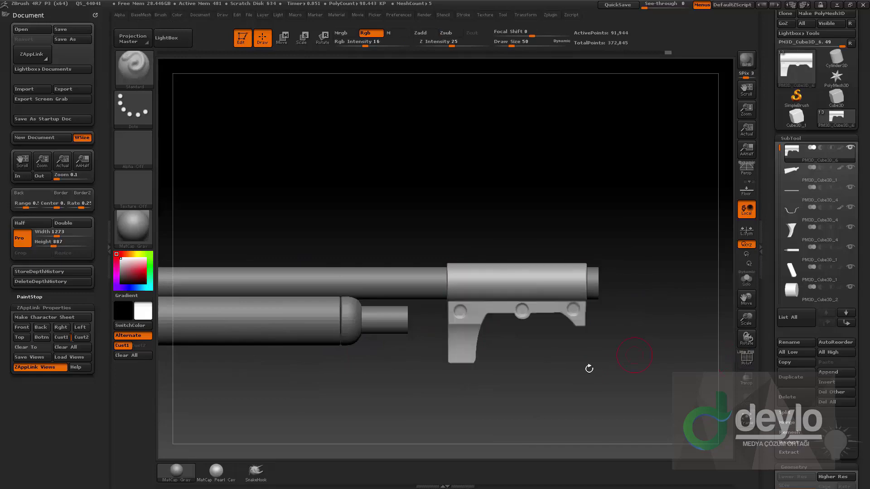
Step: Frame the lug's rear leg and choose the InsertCylinder brush
alt+drag(596, 392, 615, 310)
alt+drag(561, 333, 585, 360)
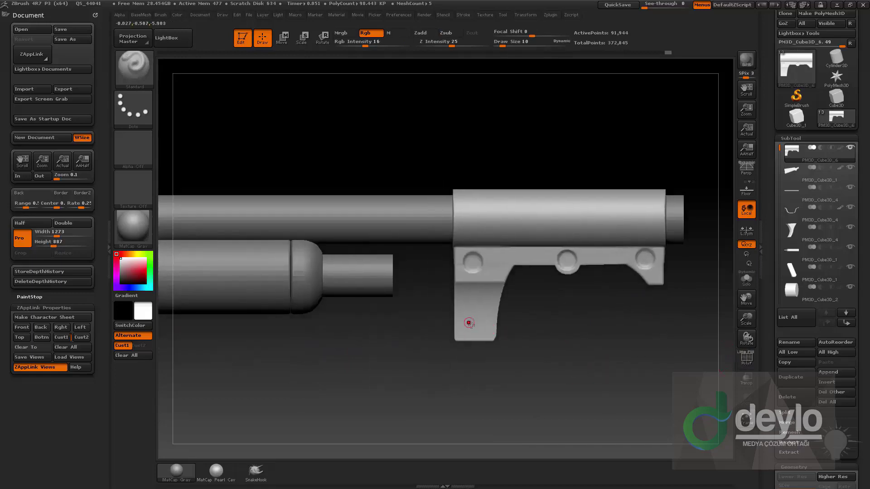
key(b)
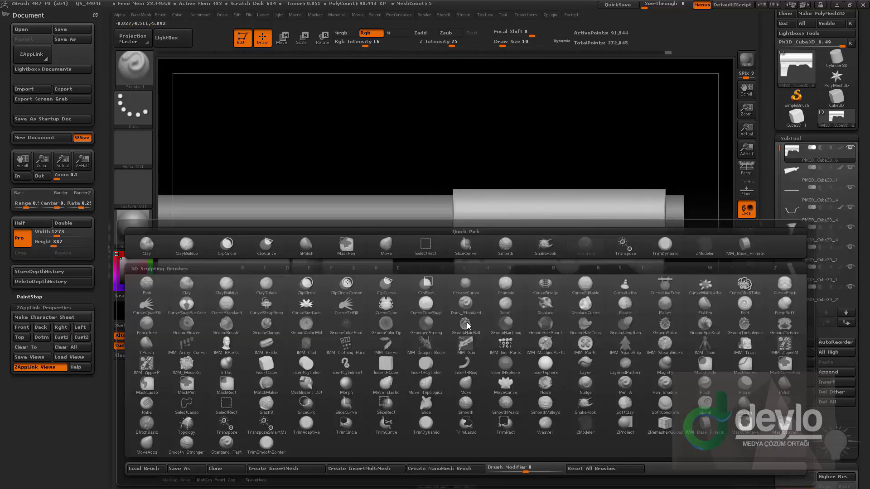
key(i)
click(304, 365)
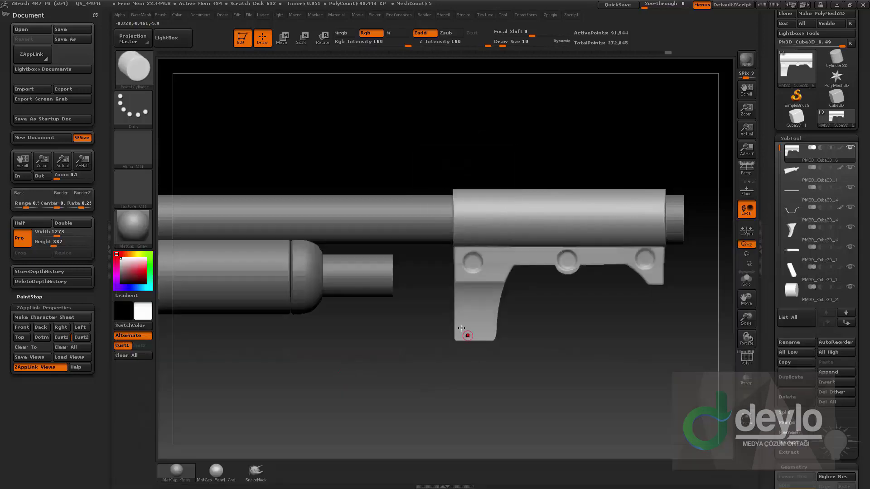
drag(463, 321, 513, 382)
key(ctrl+z)
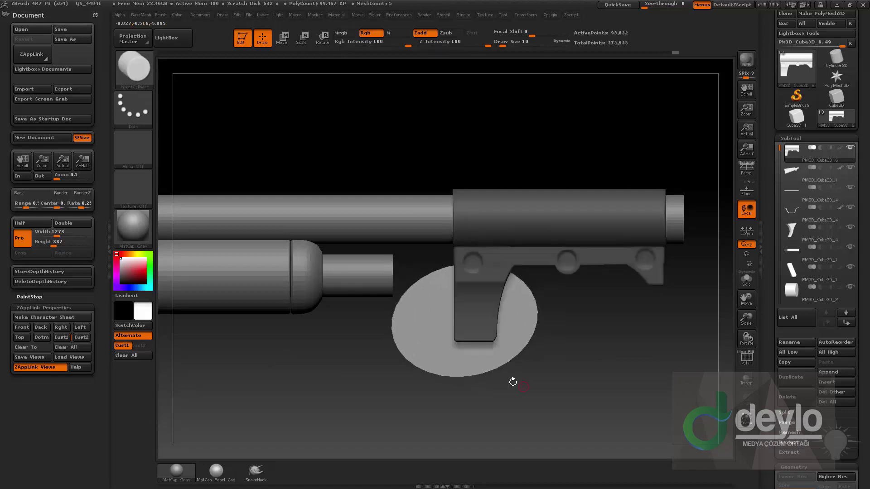
key(ctrl+z)
Step: Insert a small cylinder near the lower rear corner of the rear leg and turn on double-sided display
mouse_move(470, 321)
mouse_down()
mouse_move(484, 371)
mouse_move(460, 323)
mouse_move(503, 376)
mouse_move(471, 340)
mouse_move(534, 381)
mouse_move(514, 354)
mouse_up()
key(w)
key(space)
click(550, 463)
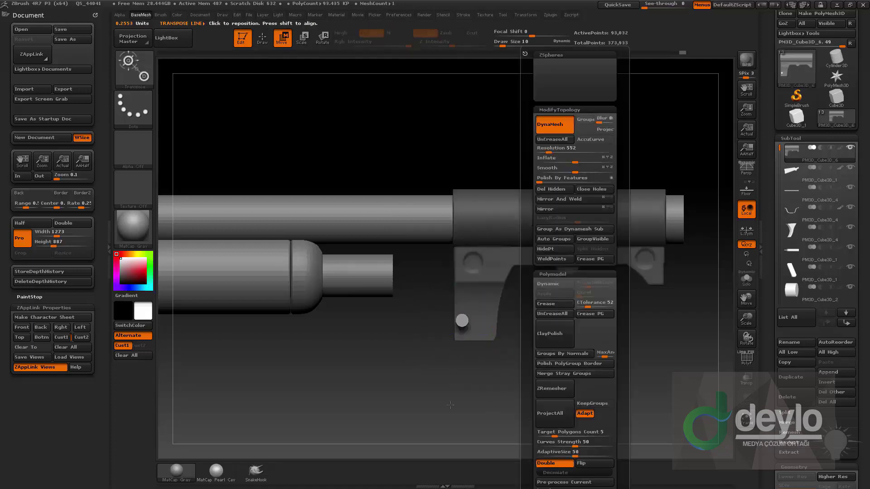
Step: Adjust the small cylinder to pass through the rear leg and remesh the part to cut a round hole
drag(503, 385, 515, 361)
mouse_move(467, 324)
mouse_down()
mouse_move(539, 398)
mouse_move(518, 375)
mouse_up()
key(q)
ctrl+drag(604, 326, 620, 365)
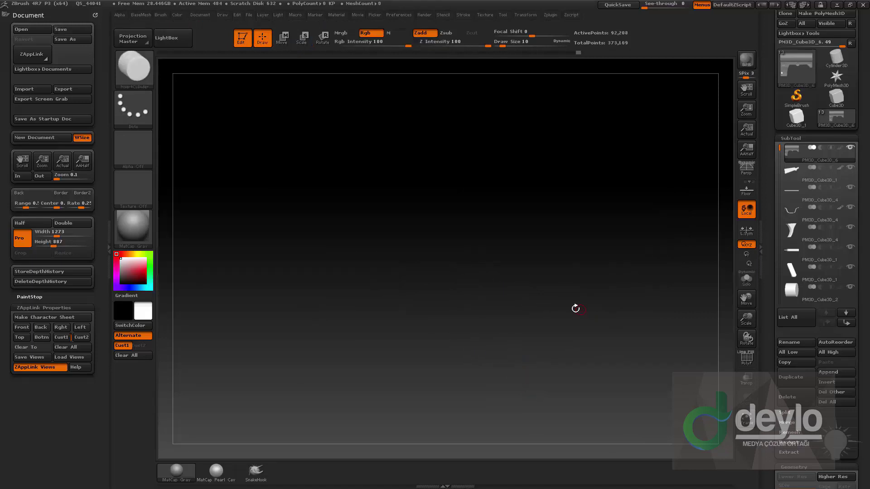
shift+drag(513, 371, 561, 302)
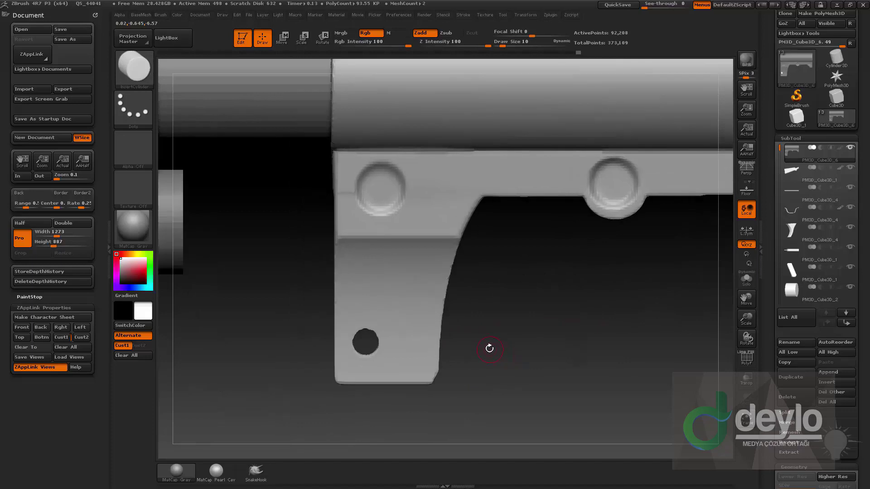
Step: Insert a 12-sided MidCylinder primitive at the underside of the rear leg
key(m)
click(382, 424)
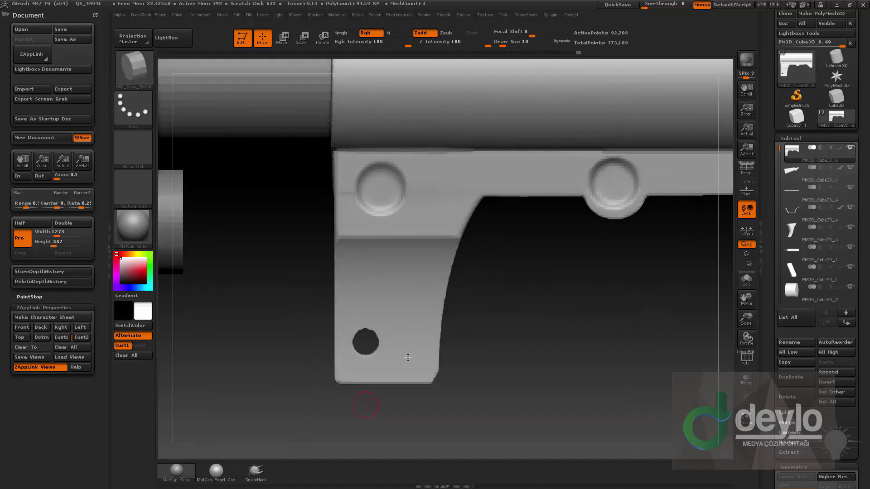
key(space)
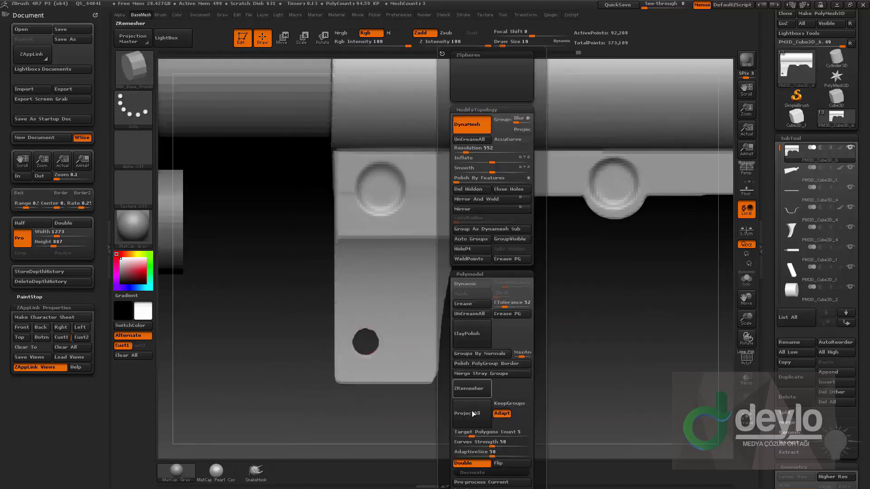
key(m)
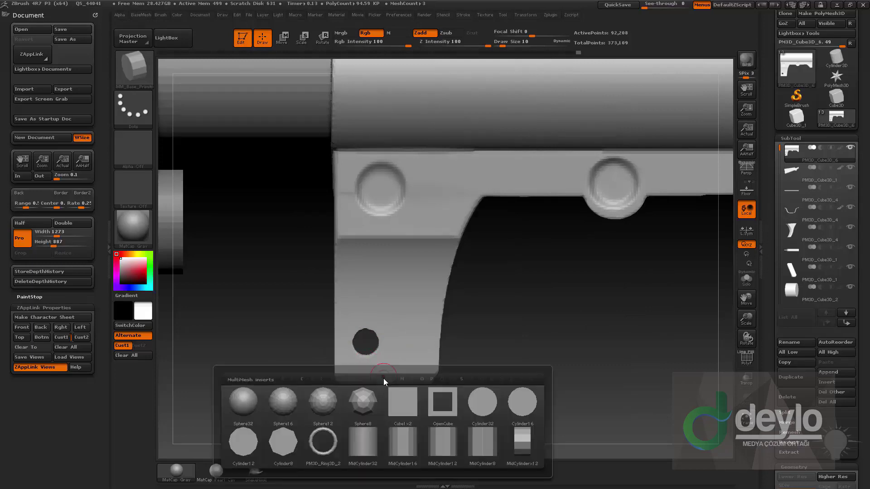
click(523, 443)
shift+drag(553, 426, 520, 288)
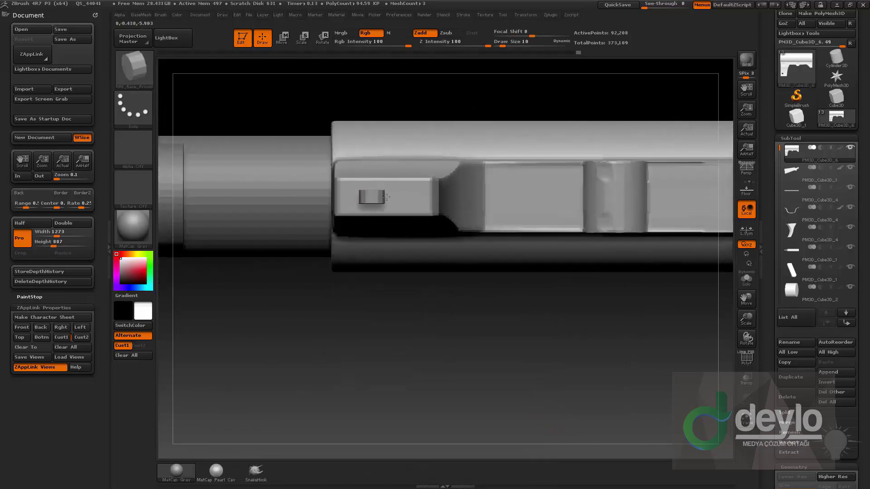
drag(386, 198, 397, 199)
shift+drag(404, 304, 411, 403)
Step: Split the inserted cylinder off into its own subtool and make it active
key(space)
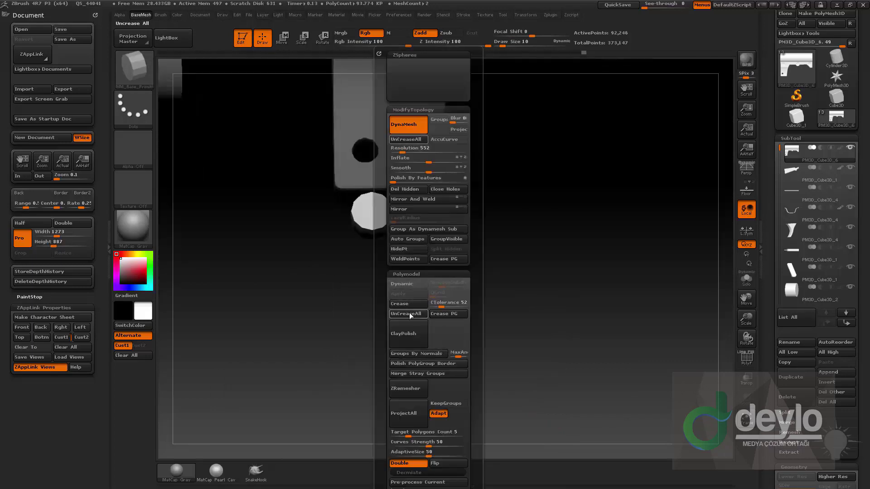
click(408, 250)
click(448, 249)
key(s)
alt+click(373, 217)
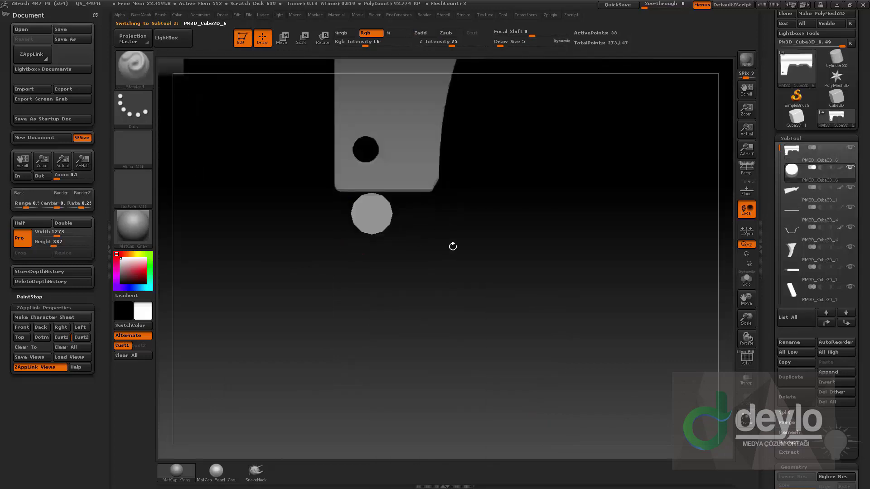
Step: Move the cylinder up into the rear leg's hole and scale it down to fit inside
alt+drag(453, 247, 455, 323)
key(w)
drag(374, 375, 381, 409)
shift+drag(374, 299, 374, 370)
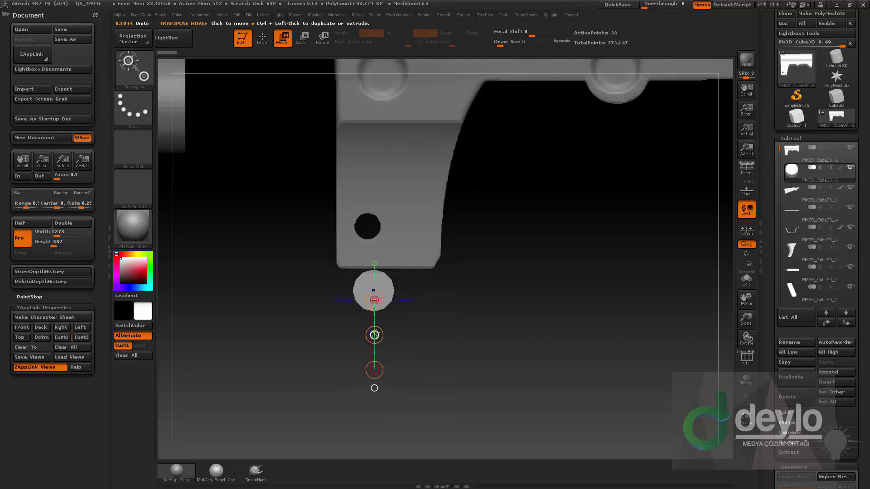
drag(374, 335, 368, 271)
alt+drag(484, 238, 478, 282)
key(e)
mouse_move(368, 271)
mouse_down()
mouse_move(388, 289)
mouse_move(534, 339)
mouse_move(497, 319)
mouse_up()
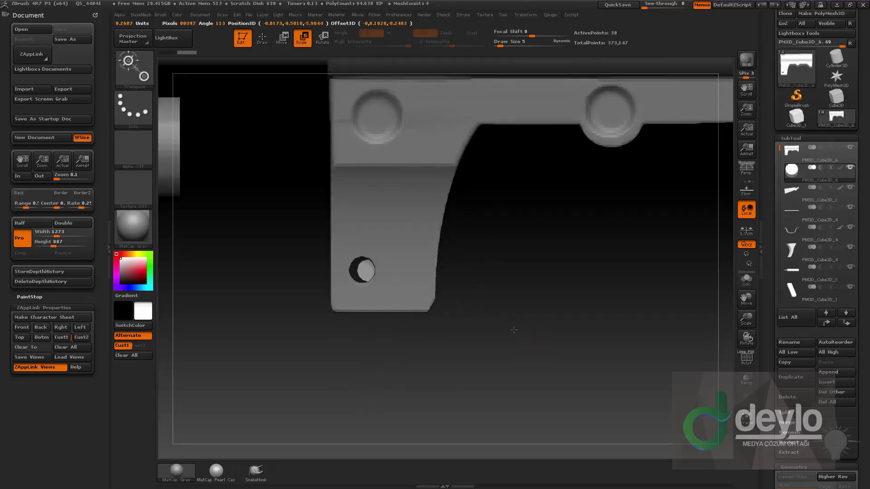
Step: Mirror and weld the small cylinder inside the rear leg and turn on transparency for the surrounding parts
key(w)
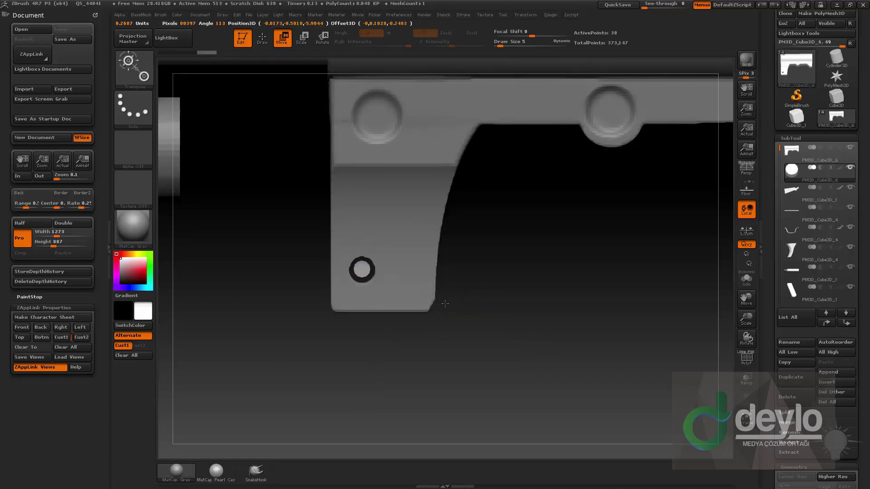
drag(445, 304, 444, 408)
key(e)
mouse_move(363, 269)
mouse_down()
mouse_move(528, 339)
mouse_move(572, 306)
mouse_up()
key(space)
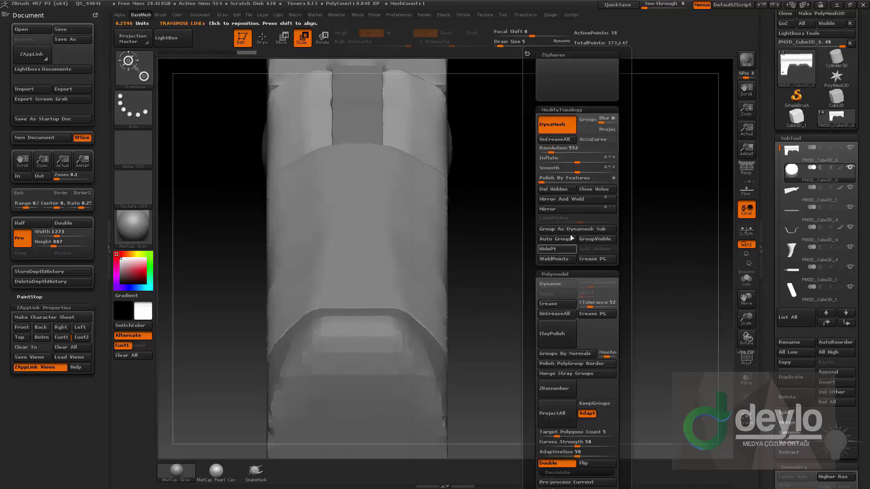
click(563, 201)
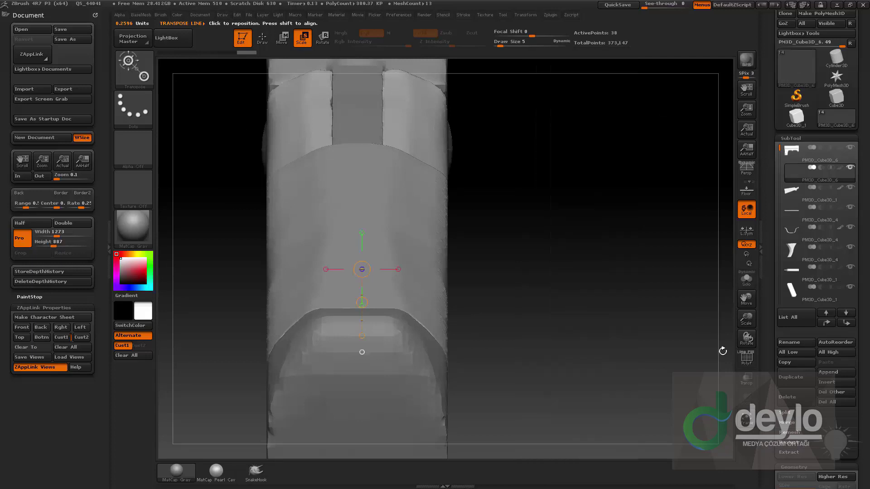
click(742, 386)
Step: Stretch the small cylinder lengthwise with the transpose line so it passes through the rear leg and protrudes on both sides
key(w)
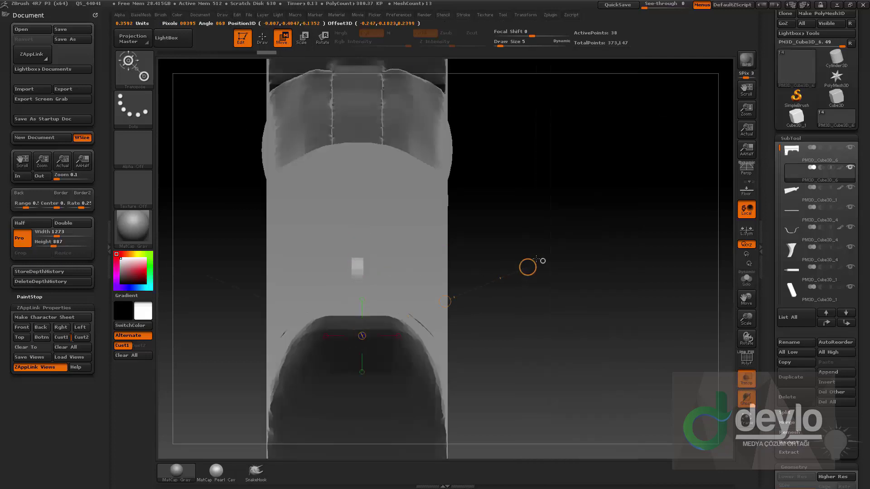
shift+drag(357, 262, 480, 262)
mouse_move(602, 268)
mouse_down()
mouse_move(517, 267)
mouse_move(670, 313)
mouse_up()
drag(514, 267, 761, 335)
drag(515, 268, 546, 292)
shift+drag(602, 323, 574, 332)
alt+drag(574, 332, 610, 332)
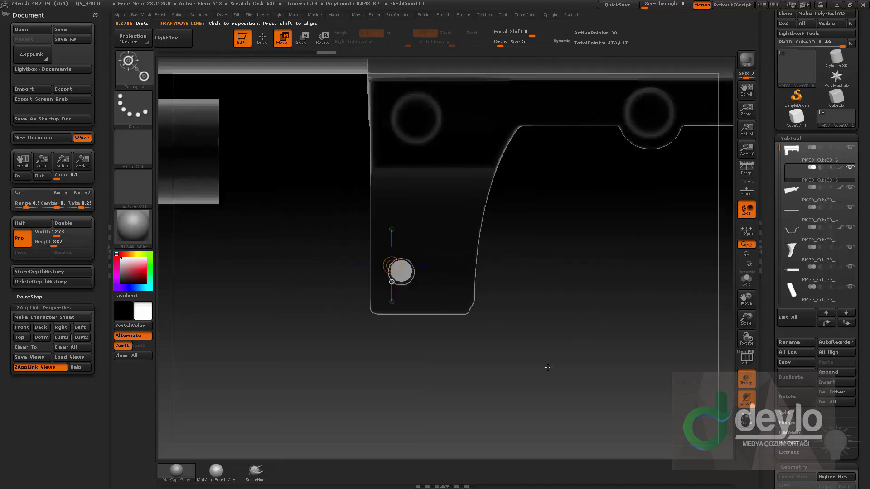
Step: Duplicate the pin cylinder within its subtool and place the copy diagonally below the rear leg's hole, clear of the leg
shift+drag(408, 280, 509, 382)
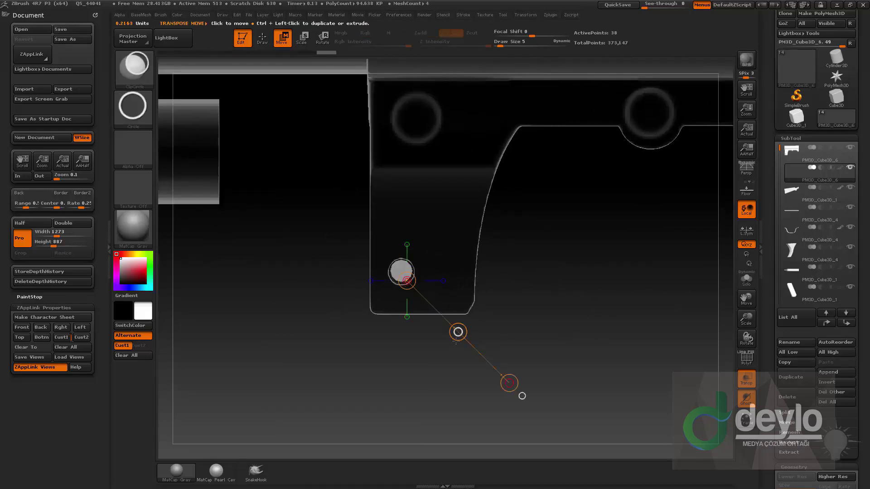
ctrl+shift+drag(458, 330, 395, 397)
key(q)
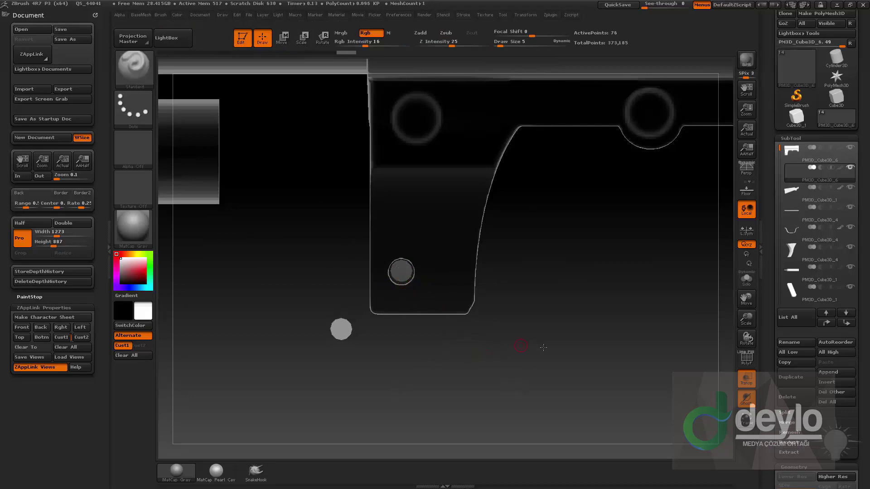
drag(514, 352, 602, 340)
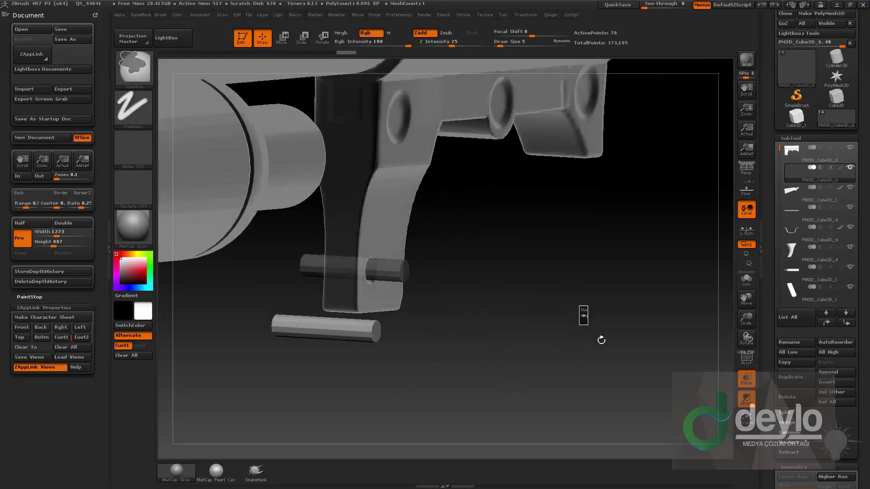
Step: Isolate the two pin cylinders with their polyframe shown in a straight lengthwise view, and open the clip and selection brush choices
click(748, 286)
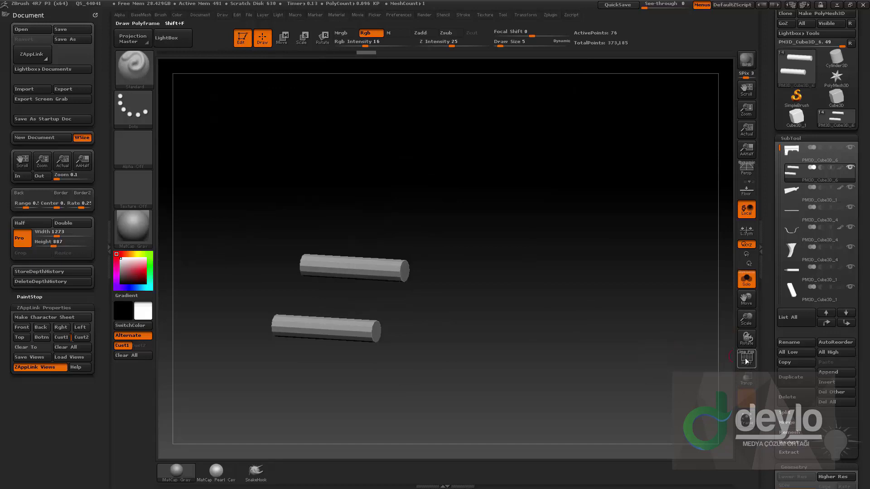
click(746, 361)
shift+drag(597, 316, 569, 273)
ctrl+shift+click(138, 73)
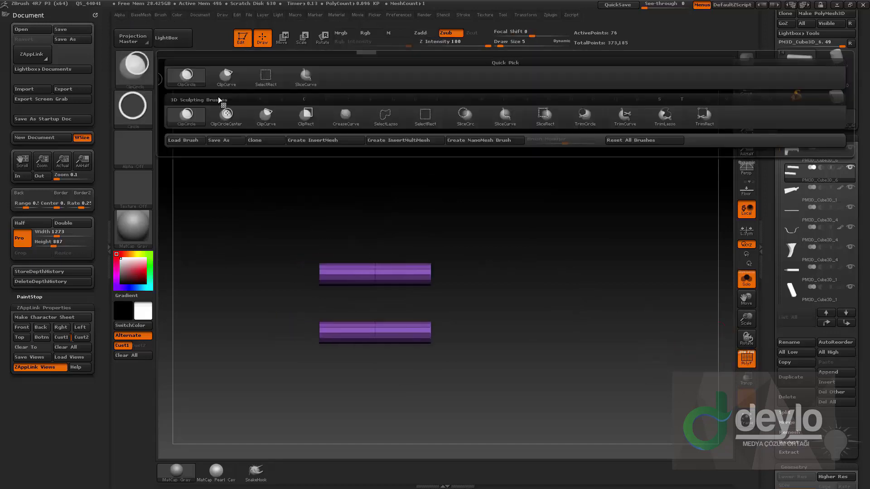
Step: Isolate the end caps of the two tubes with SelectRect and delete them so the tube ends are open
ctrl+shift+click(265, 77)
ctrl+shift+drag(491, 207, 427, 390)
ctrl+shift+drag(558, 215, 581, 261)
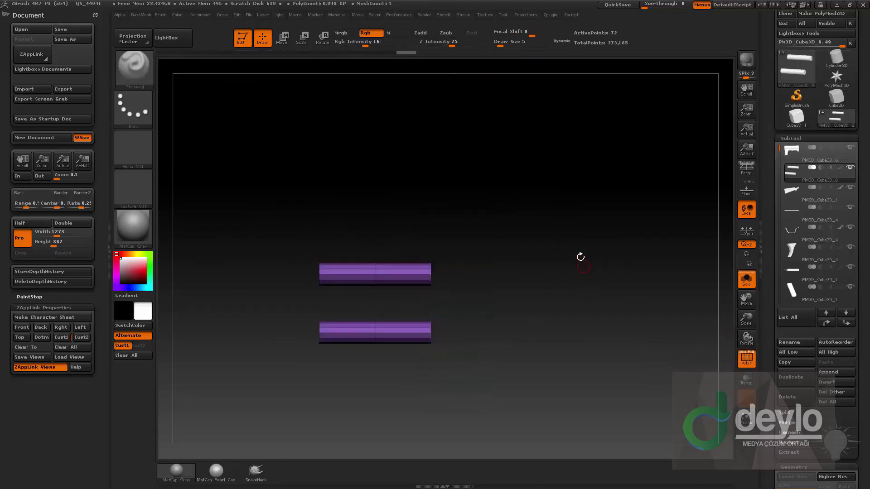
key(g)
click(557, 209)
ctrl+shift+drag(296, 216, 343, 367)
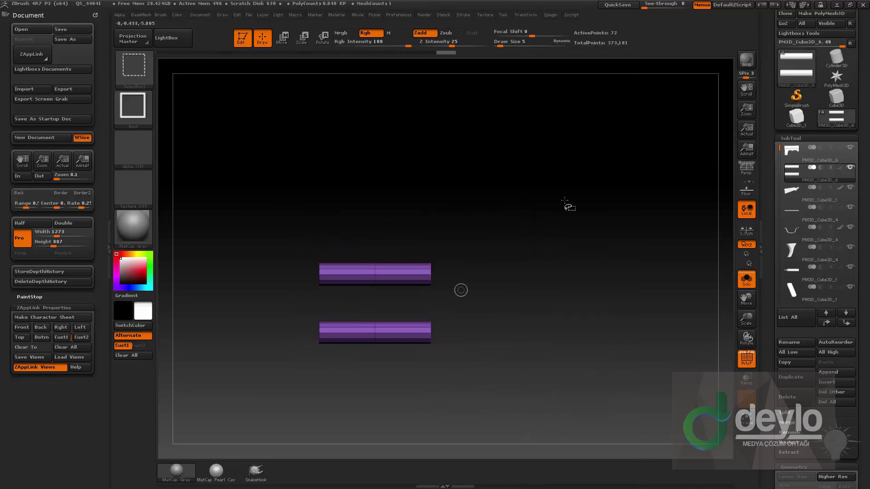
ctrl+shift+drag(565, 200, 578, 238)
ctrl+shift+drag(592, 218, 599, 226)
Step: Bridge the facing open ends of the two tubes into a closed ring using ZModeler's Two Holes bridge with Circle and Optimal Curvature
alt+drag(577, 263, 480, 269)
key(space)
click(423, 249)
click(501, 250)
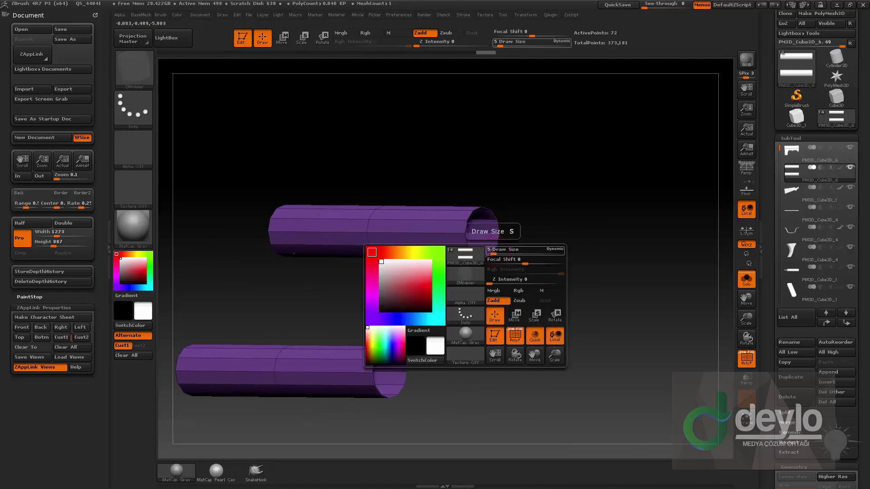
key(space)
click(410, 263)
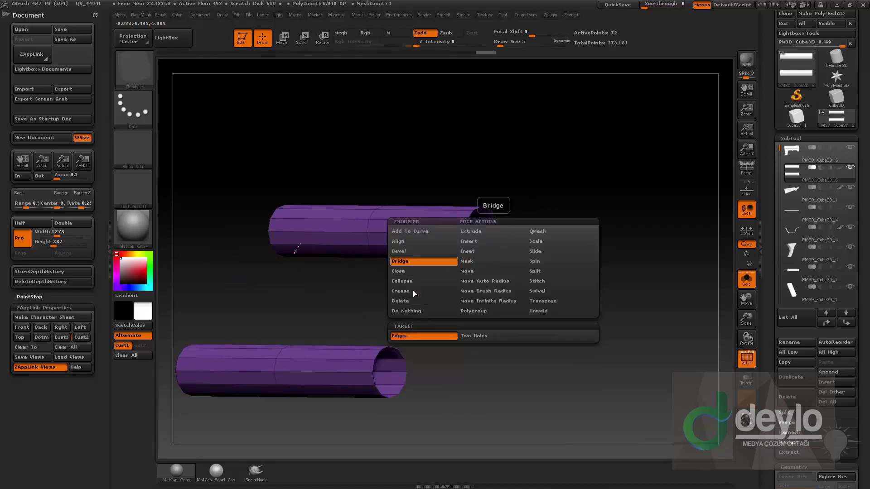
click(468, 338)
click(481, 355)
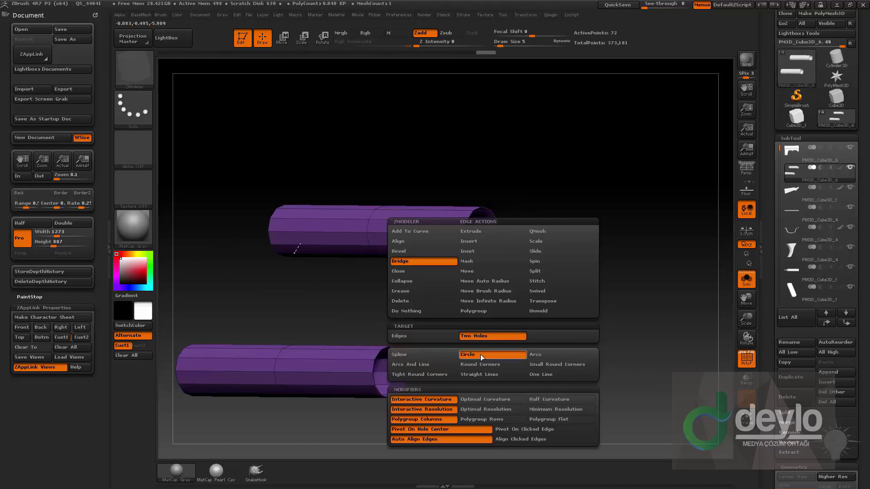
click(483, 398)
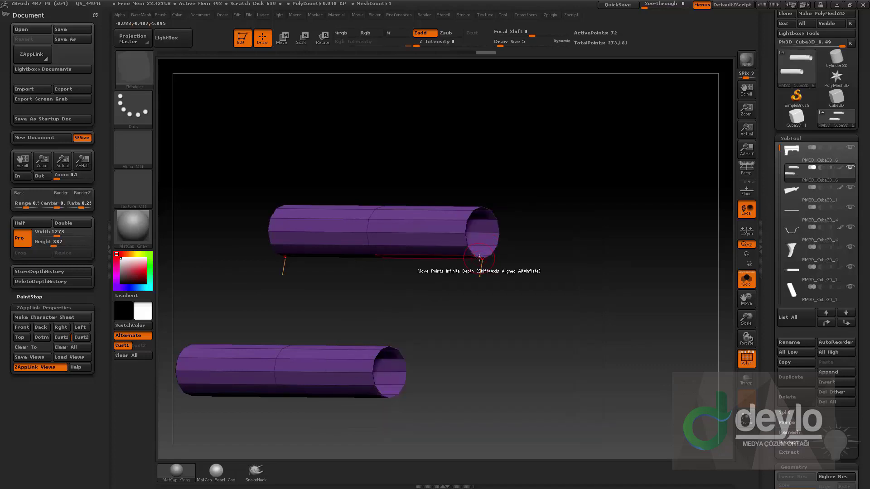
click(408, 364)
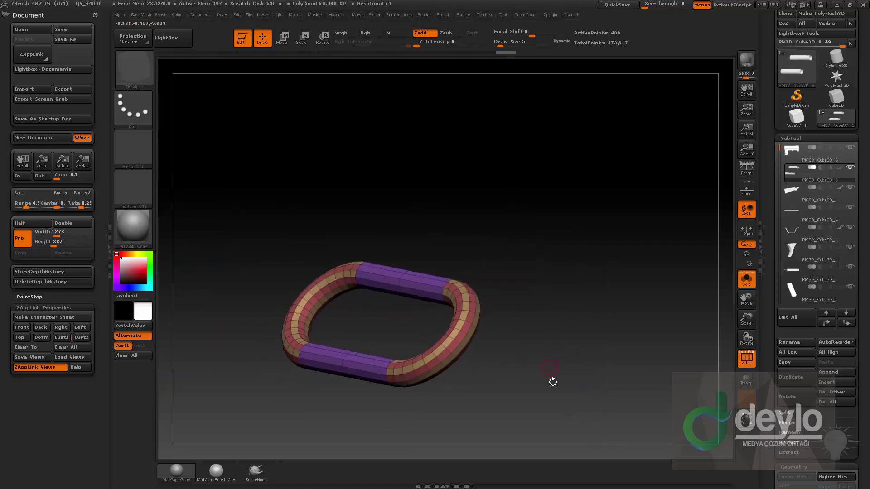
Step: Merge the ring into a single polygroup, turn off the polyframe and show the whole shotgun again
key(ctrl+w)
click(746, 360)
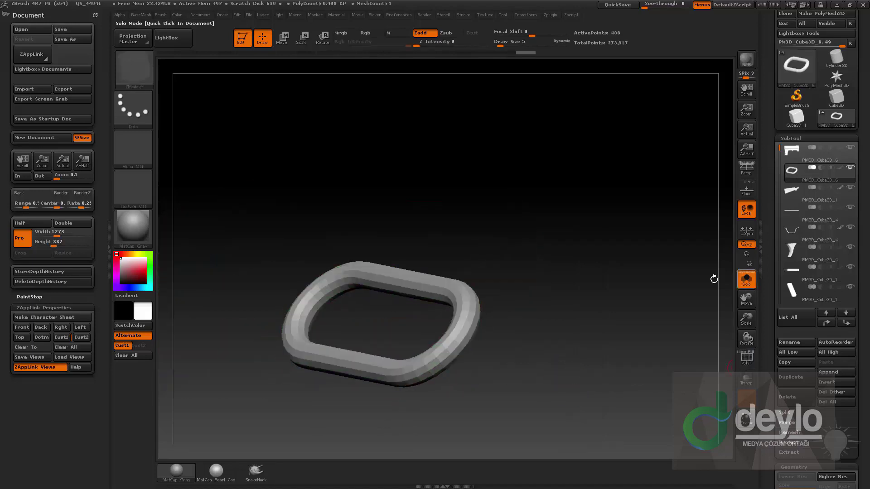
click(747, 279)
Step: Duplicate the sling ring within its subtool and move the copy from the front bracket to beneath the buttstock
alt+drag(680, 317, 653, 272)
mouse_move(653, 317)
shift+mouse_down()
mouse_move(586, 361)
mouse_move(704, 284)
shift+mouse_up()
key(w)
mouse_move(561, 271)
shift+mouse_down()
mouse_move(587, 326)
mouse_move(650, 361)
shift+mouse_up()
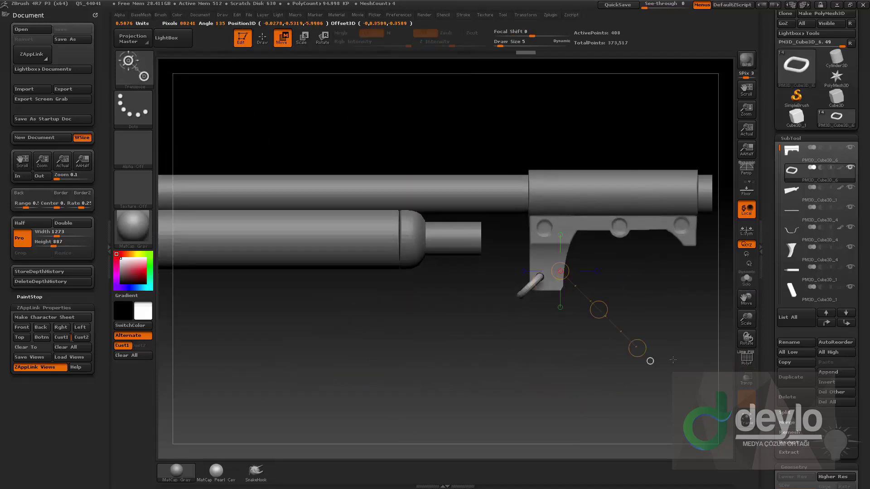
alt+drag(578, 388, 536, 390)
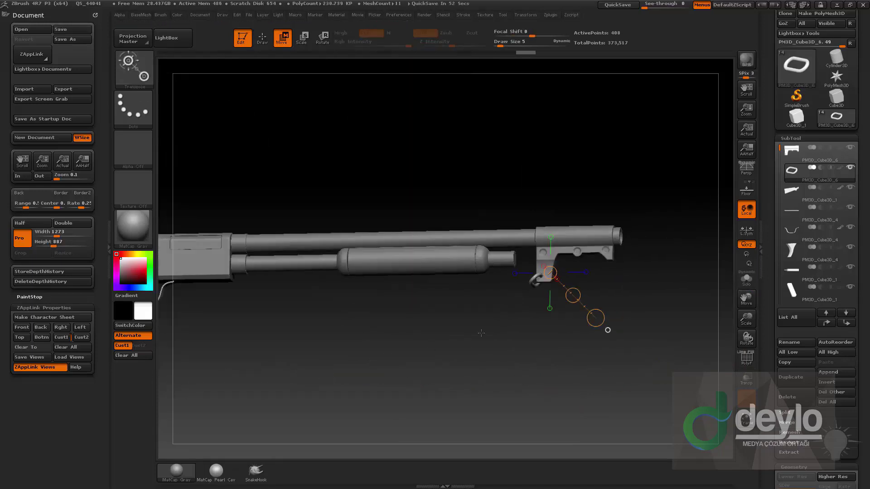
alt+drag(482, 332, 442, 345)
alt+drag(513, 347, 565, 307)
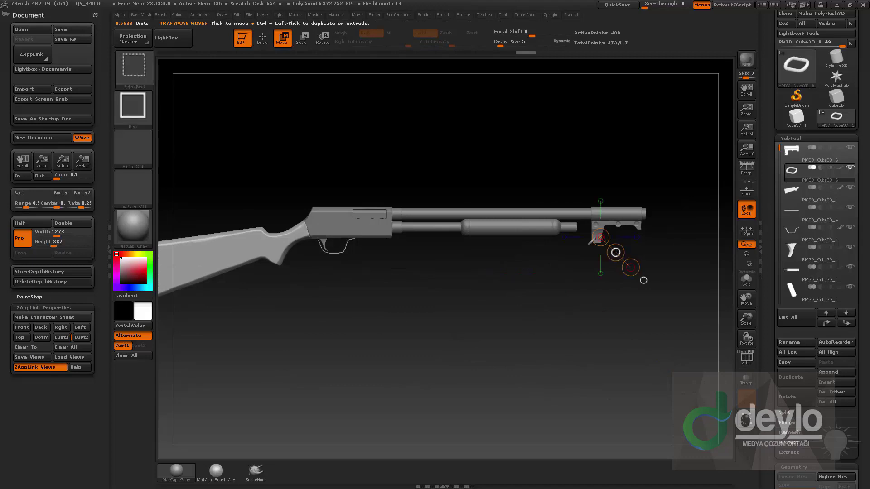
ctrl+drag(615, 252, 373, 359)
Step: Rotate the copied ring to tilt the opposite way and nudge it into place below the rear of the stock
alt+drag(304, 311, 502, 348)
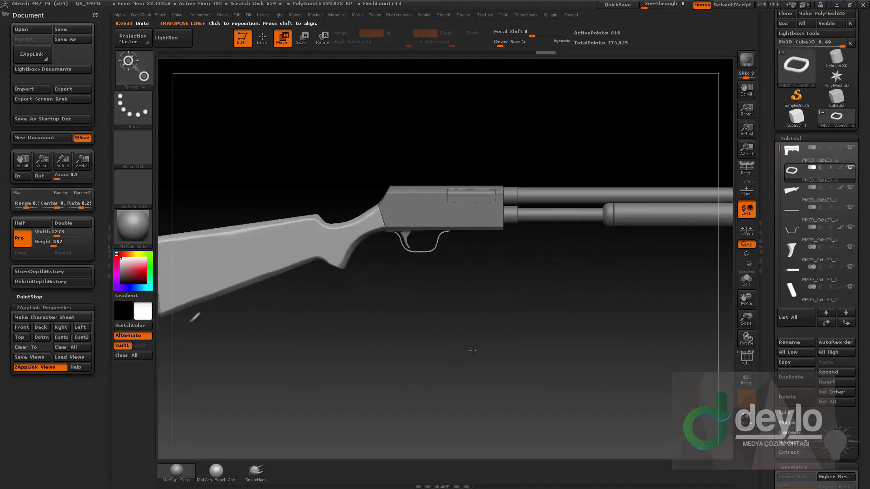
alt+drag(448, 348, 577, 326)
drag(324, 294, 373, 339)
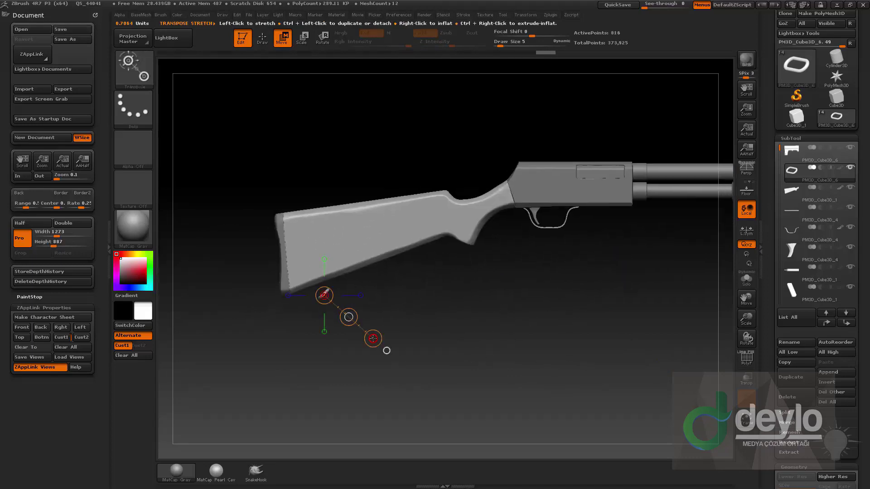
key(r)
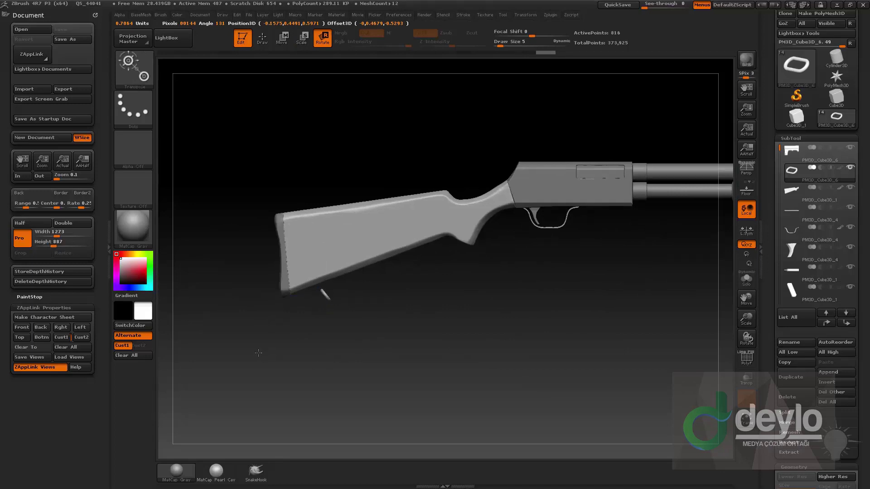
drag(258, 353, 253, 351)
key(w)
drag(348, 317, 349, 316)
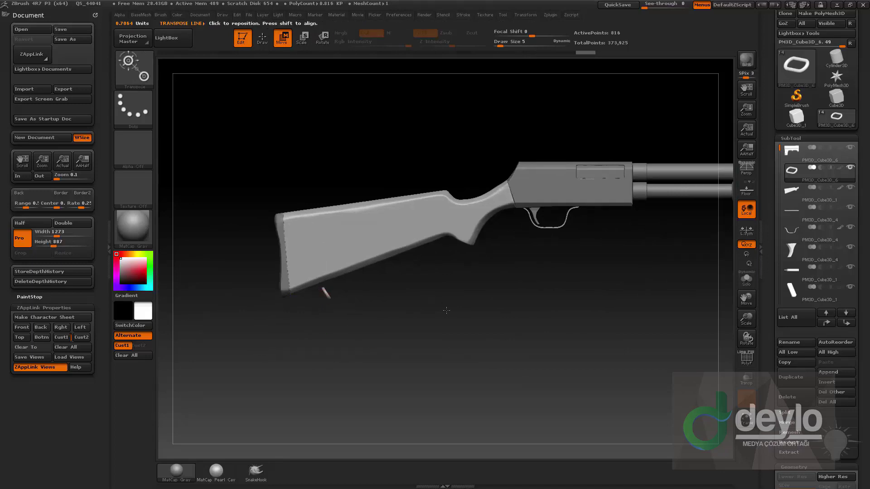
mouse_move(446, 311)
alt+mouse_down()
mouse_move(609, 339)
mouse_move(525, 354)
alt+mouse_up()
key(q)
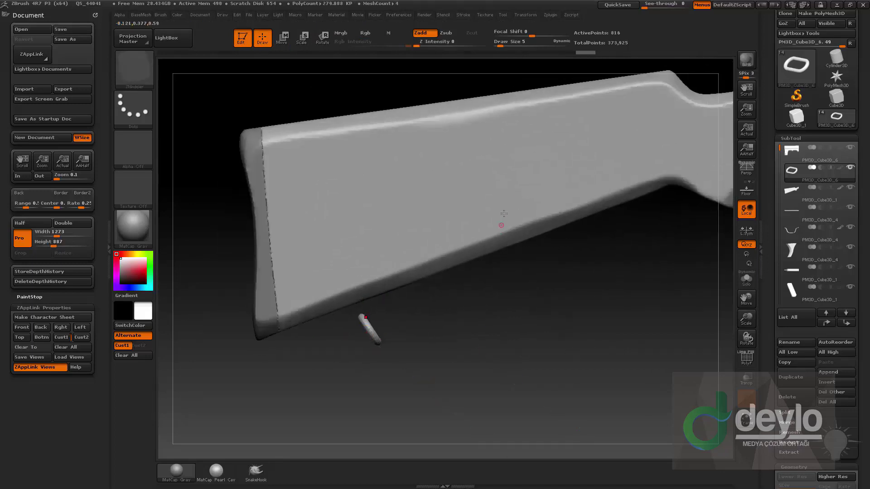
Step: Select the stock subtool, isolate it and choose the Clay brush for work on its underside
alt+drag(549, 290, 515, 289)
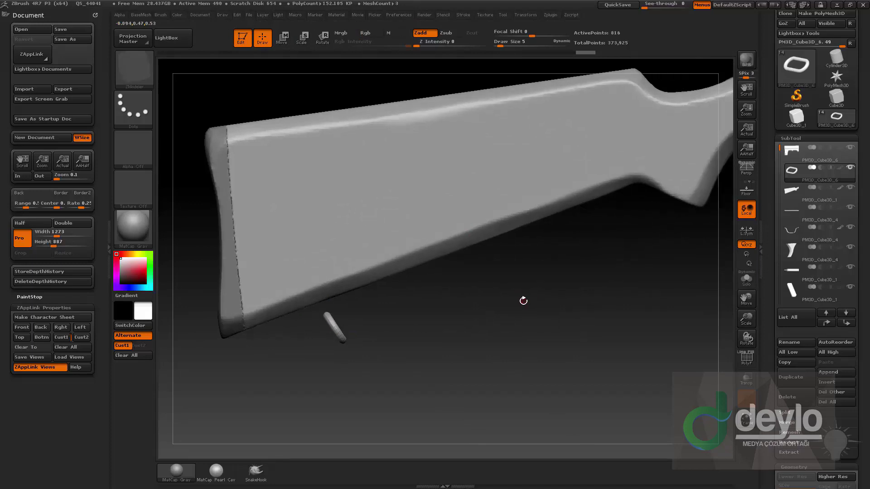
drag(522, 301, 504, 262)
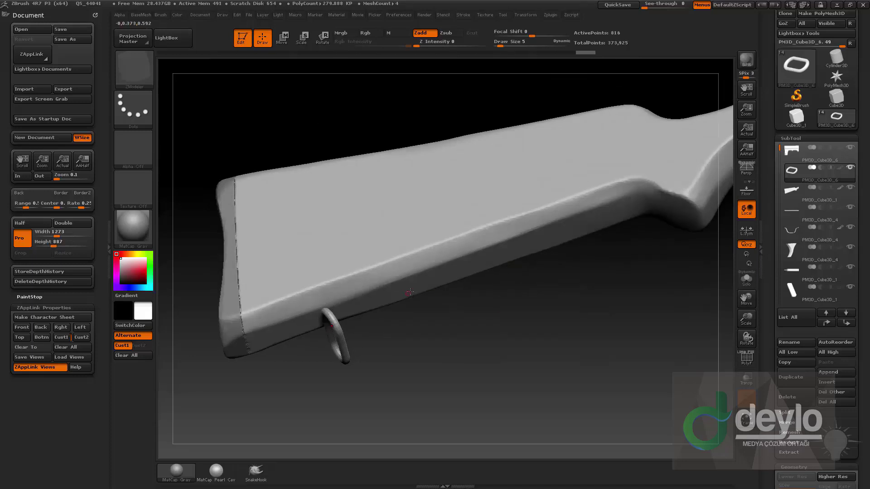
alt+click(413, 291)
click(746, 279)
alt+drag(501, 359, 497, 316)
key(b)
key(c)
key(l)
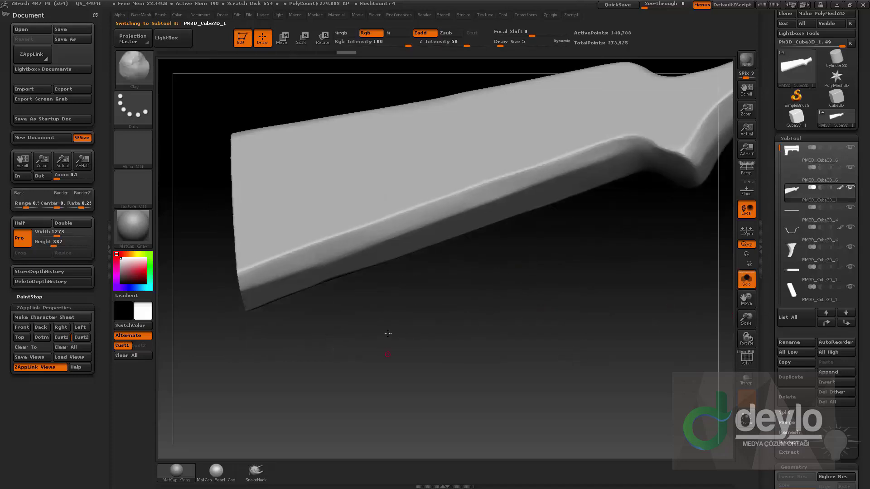
mouse_move(387, 340)
mouse_down()
mouse_move(306, 281)
mouse_move(318, 268)
mouse_up()
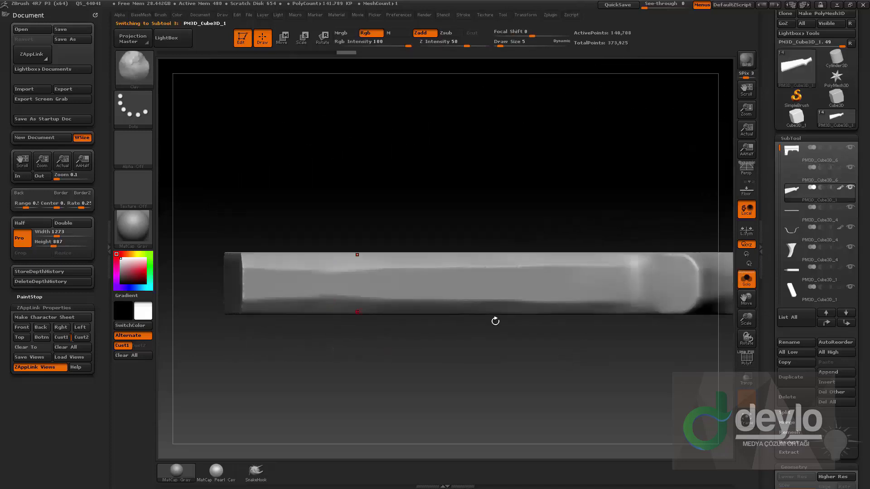
Step: Show all parts with transparency and sculpt a round Clay dab at draw size 35, without RGB, on the stock's underside beside the ring
click(749, 285)
click(746, 380)
drag(510, 327, 518, 346)
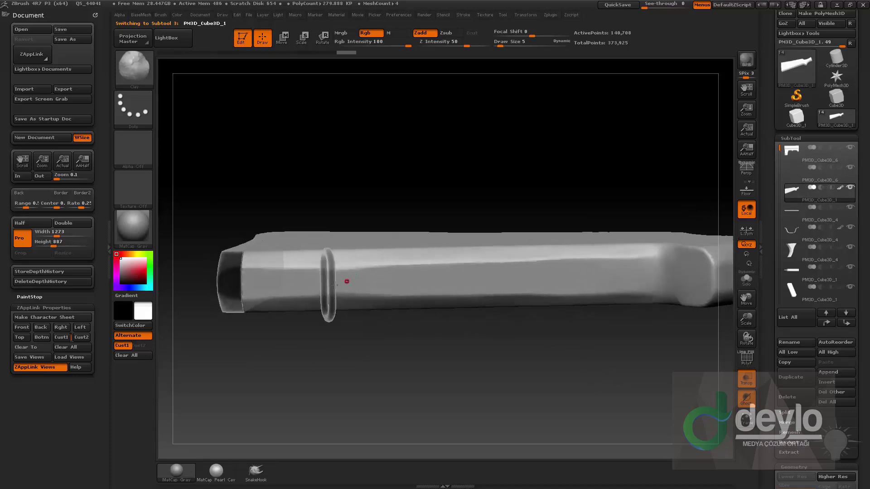
key(s)
drag(314, 292, 322, 288)
click(321, 281)
key(ctrl+z)
click(373, 33)
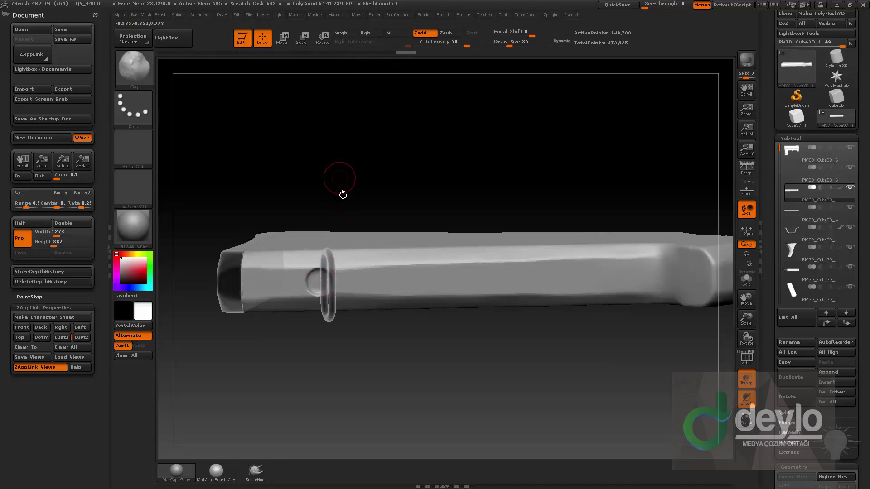
Step: Insert a small Cylinder12 mesh on the stock's underside at the sling ring
key(b)
click(350, 204)
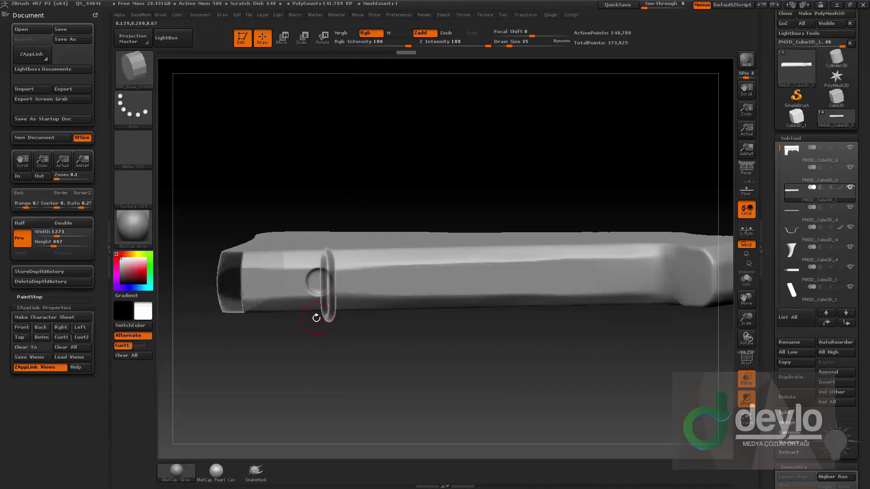
key(m)
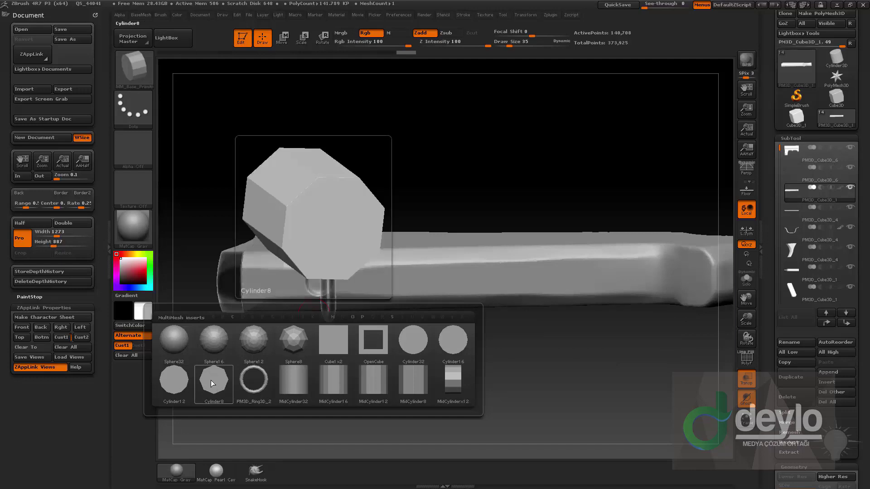
click(175, 377)
drag(318, 282, 323, 285)
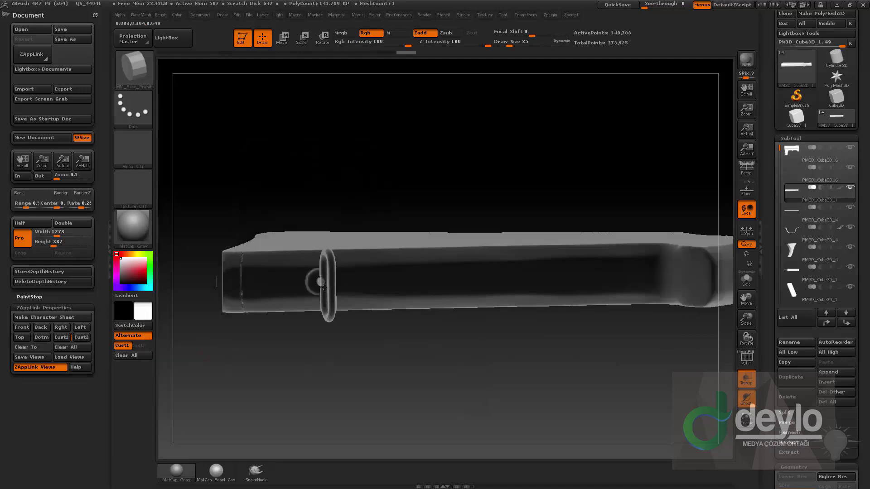
drag(410, 167, 471, 249)
Step: Split the inserted cylinder from the stock into its own subtool and select it with the Standard brush active
key(b)
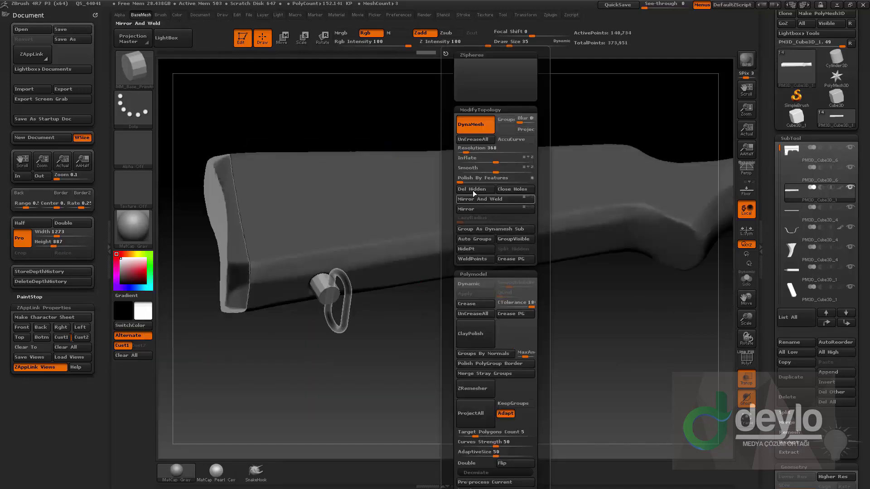
click(474, 249)
click(512, 249)
key(b)
key(s)
key(t)
alt+click(331, 288)
Step: Enable Dynamic subdivision on the small cylinder and turn off transparency
drag(404, 363, 494, 374)
drag(608, 362, 630, 310)
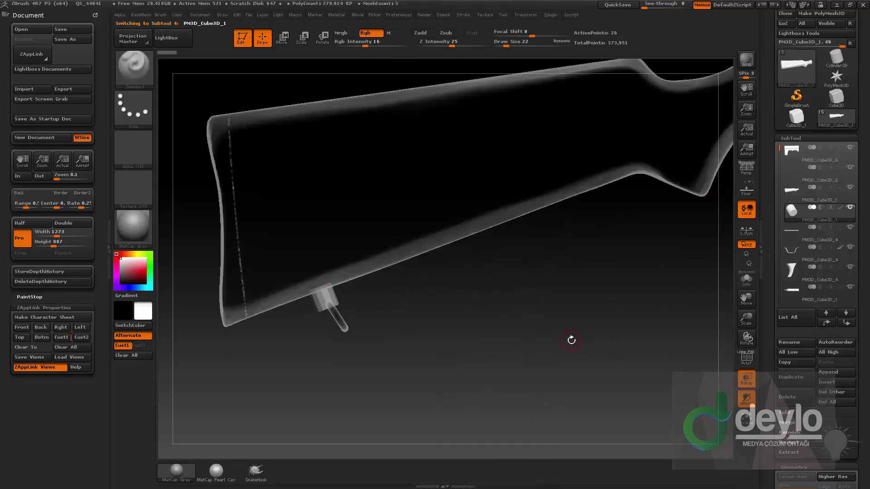
key(b)
click(553, 285)
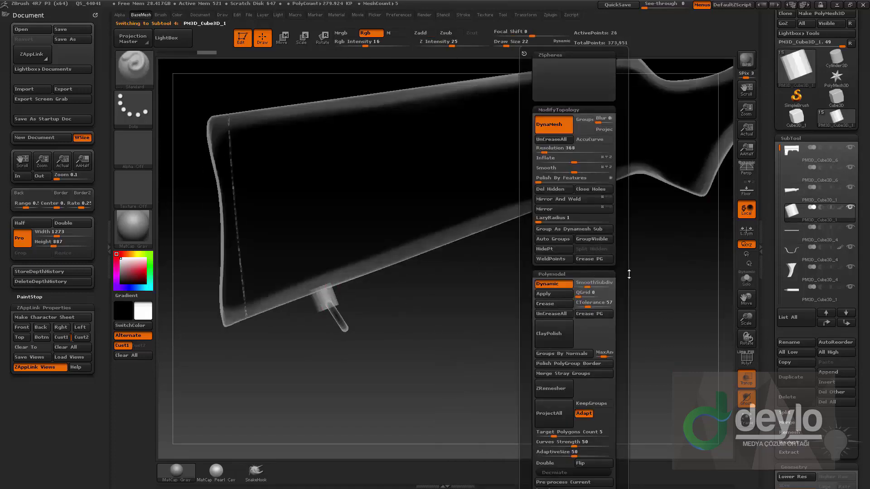
click(749, 385)
Step: Select the barrel subtool, duplicate it and turn on the polyframe display
mouse_move(593, 344)
alt+mouse_down()
mouse_move(580, 271)
mouse_move(473, 333)
mouse_move(482, 348)
alt+mouse_up()
key(s)
alt+drag(495, 330, 470, 295)
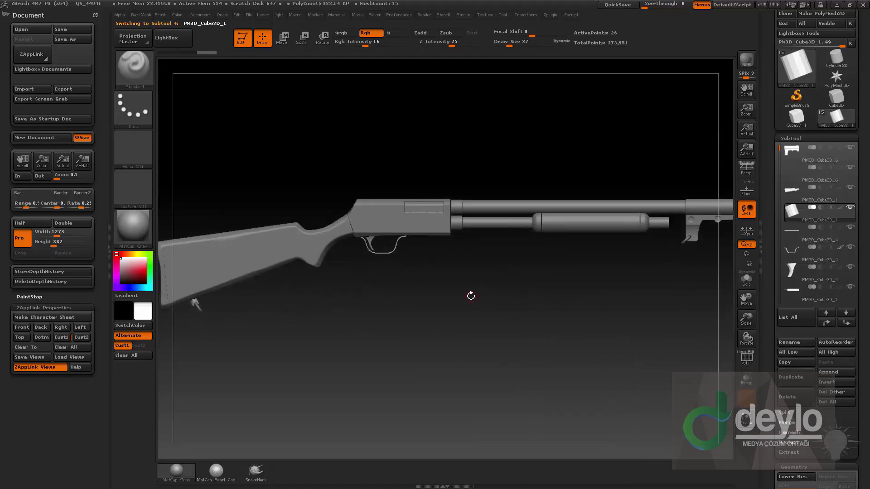
mouse_move(608, 318)
mouse_down()
mouse_move(555, 296)
mouse_move(497, 289)
mouse_up()
mouse_move(496, 289)
alt+mouse_down()
mouse_move(393, 324)
mouse_move(309, 338)
alt+mouse_up()
key(s)
drag(443, 276, 446, 275)
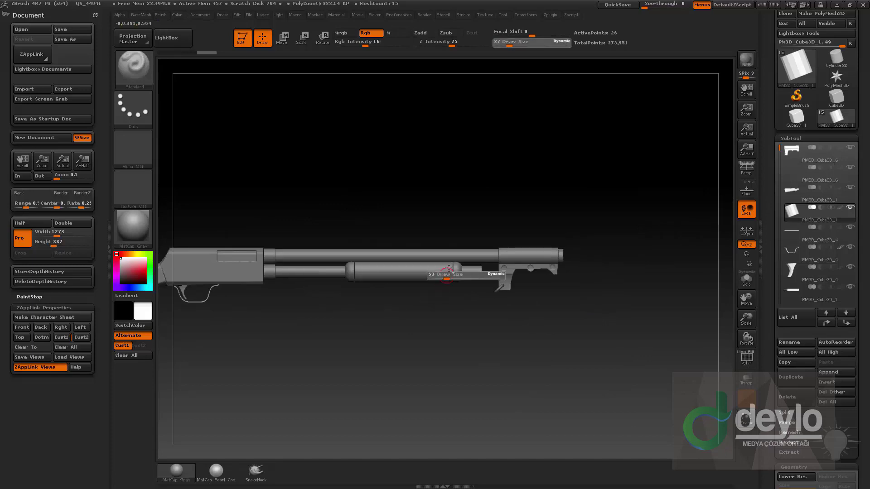
alt+click(456, 257)
mouse_move(524, 314)
alt+mouse_down()
mouse_move(533, 333)
mouse_move(484, 365)
alt+mouse_up()
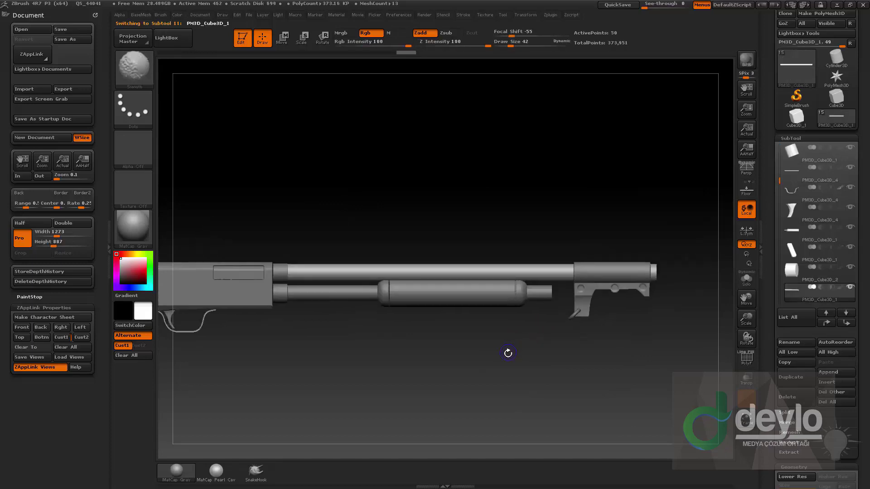
click(794, 381)
click(753, 355)
alt+drag(655, 376, 622, 386)
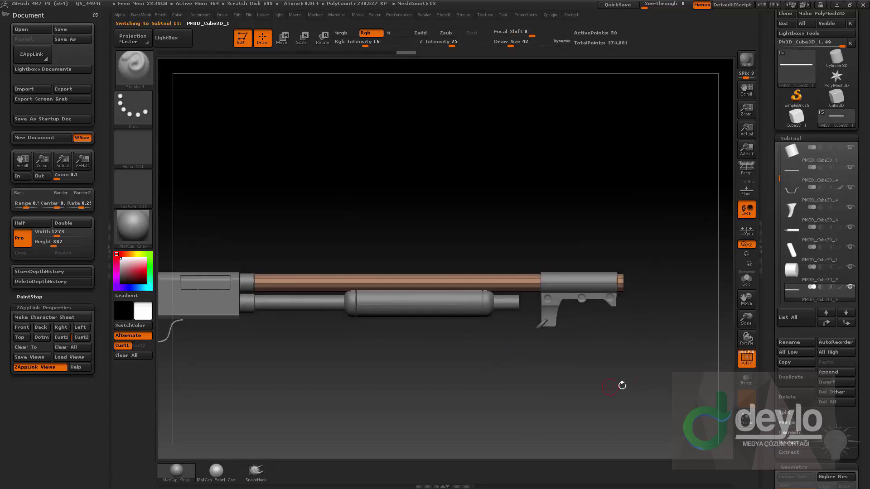
Step: Slice the duplicated barrel with SliceCurve at the front and rear ends of the heat shield shown in the reference image
key(shift+z)
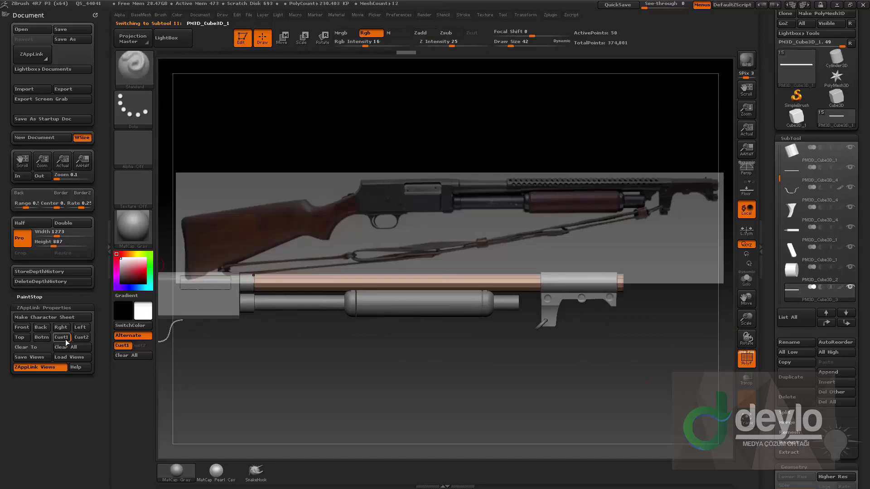
click(62, 338)
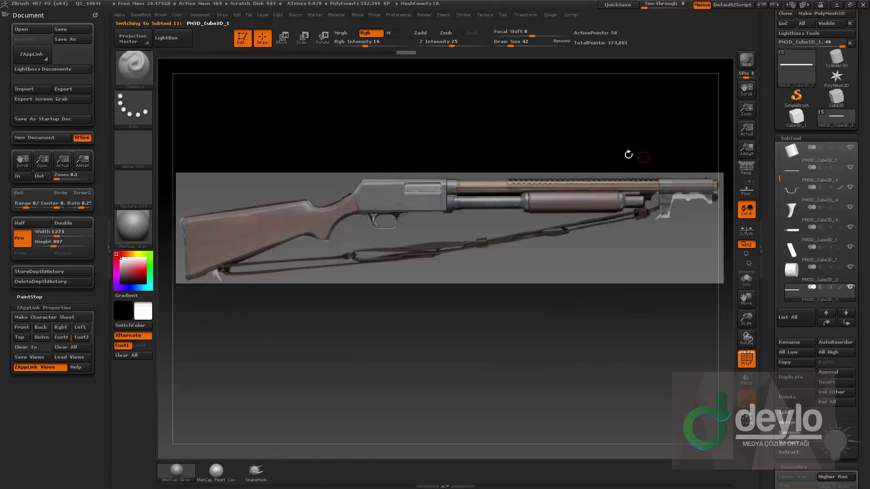
ctrl+shift+click(138, 72)
ctrl+shift+click(310, 80)
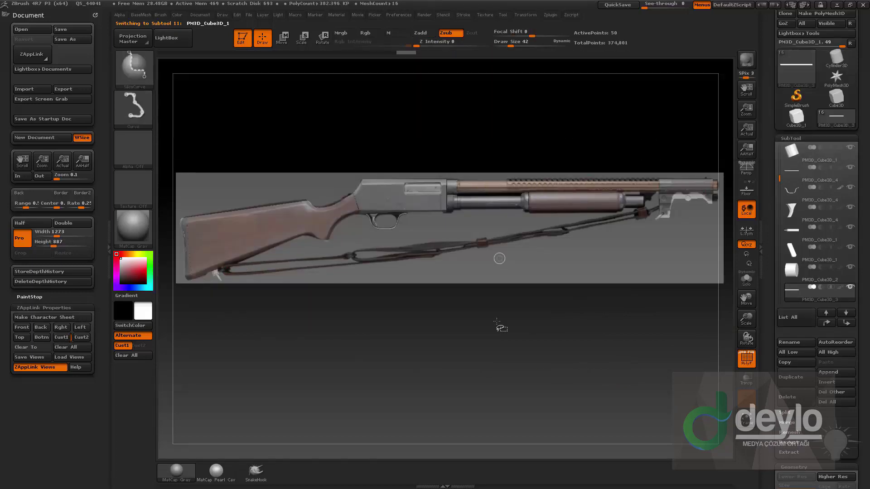
ctrl+shift+drag(497, 322, 502, 95)
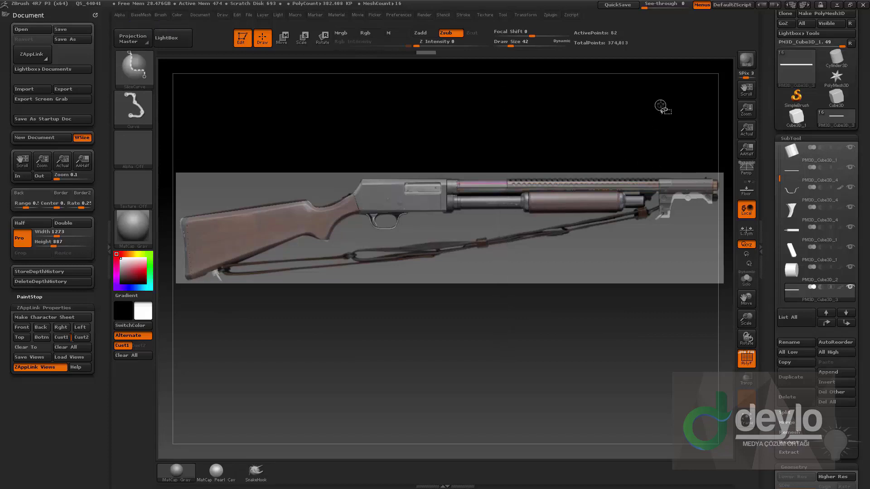
ctrl+shift+drag(654, 120, 648, 383)
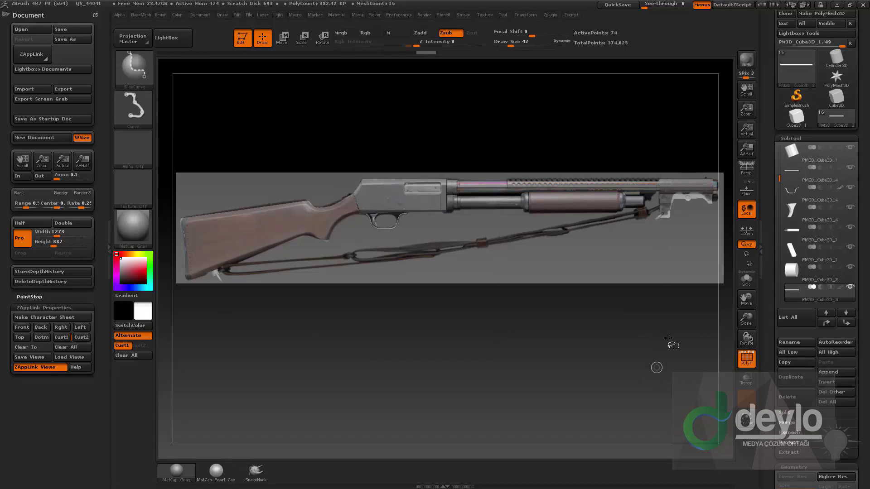
key(shift+z)
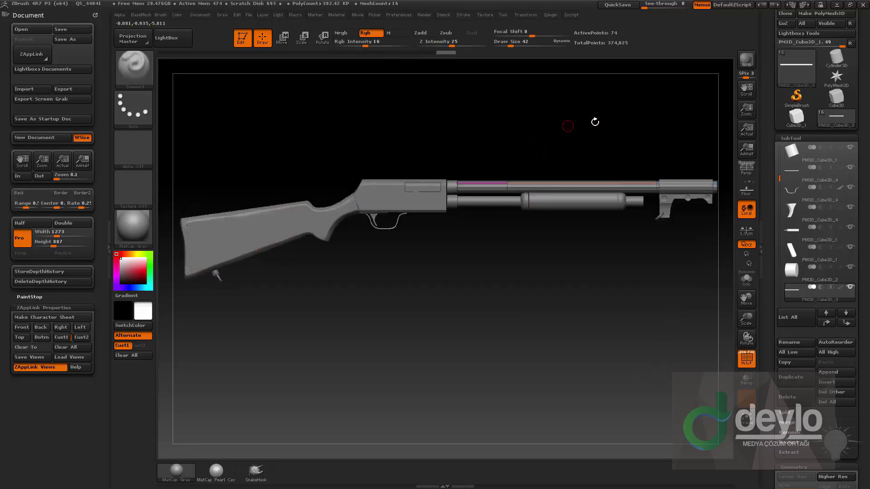
Step: Isolate the middle section of the sliced barrel duplicate with SelectRect and delete the hidden sections around it
alt+drag(595, 121, 653, 181)
click(748, 280)
alt+drag(633, 308, 389, 404)
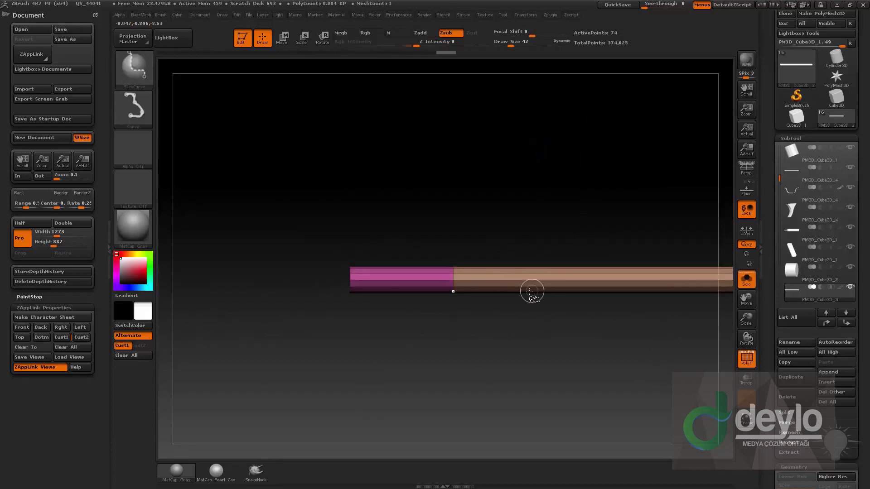
ctrl+shift+click(136, 69)
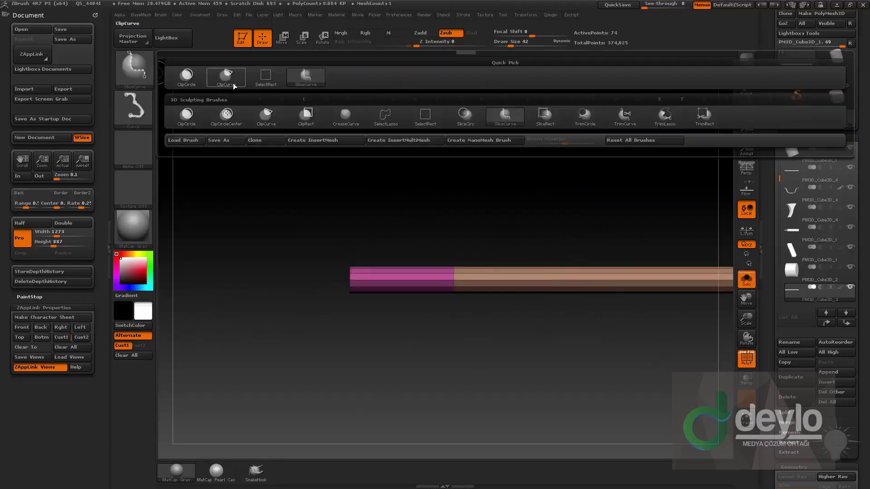
ctrl+shift+click(268, 78)
ctrl+shift+click(474, 277)
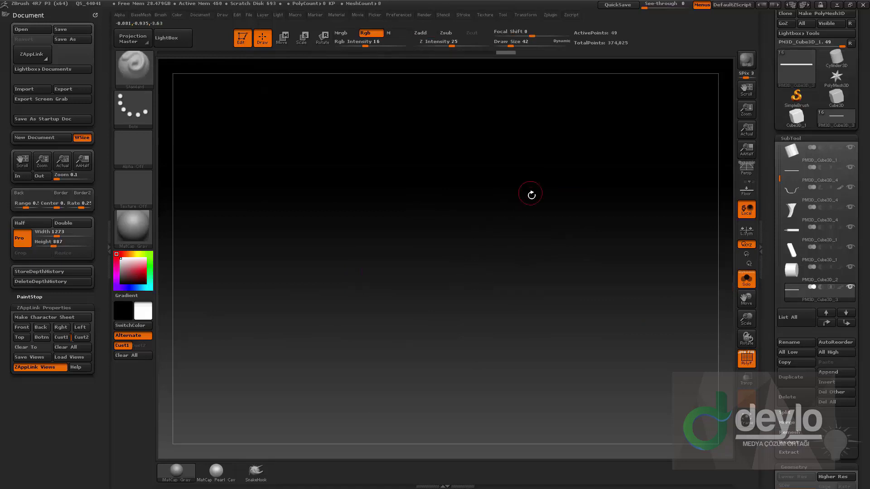
alt+drag(531, 192, 359, 173)
ctrl+shift+drag(508, 213, 502, 251)
ctrl+shift+click(236, 277)
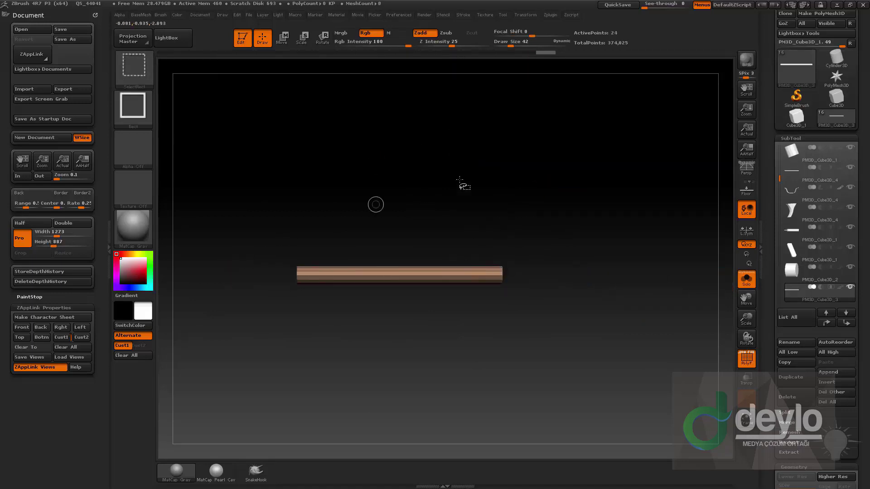
drag(462, 186, 516, 169)
key(ctrl+b)
click(501, 192)
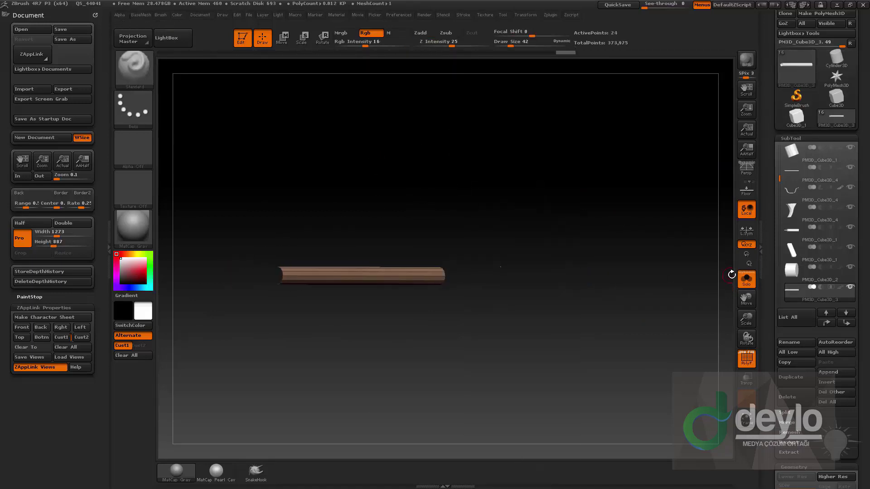
Step: Try to delete the lower faces of the barrel section, keeping only its upper strip
shift+drag(644, 254, 592, 249)
alt+drag(552, 226, 574, 215)
ctrl+shift+drag(590, 351, 265, 264)
key(space)
click(558, 190)
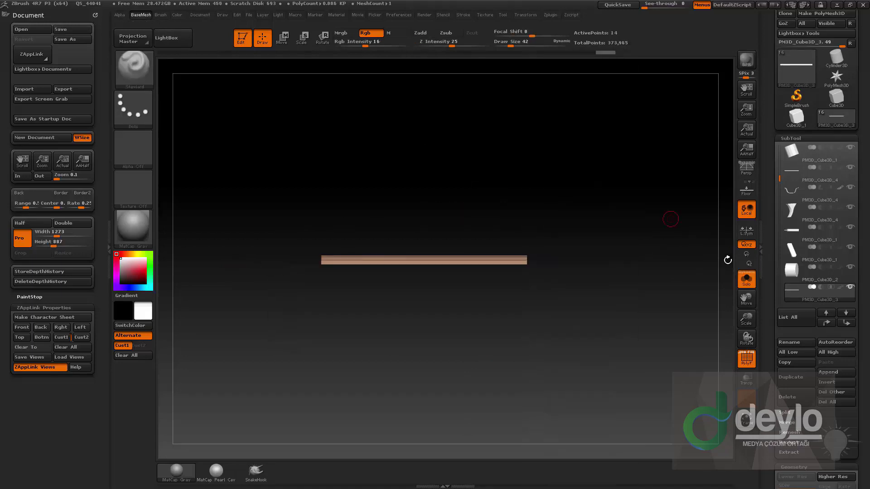
click(746, 279)
key(ctrl+z)
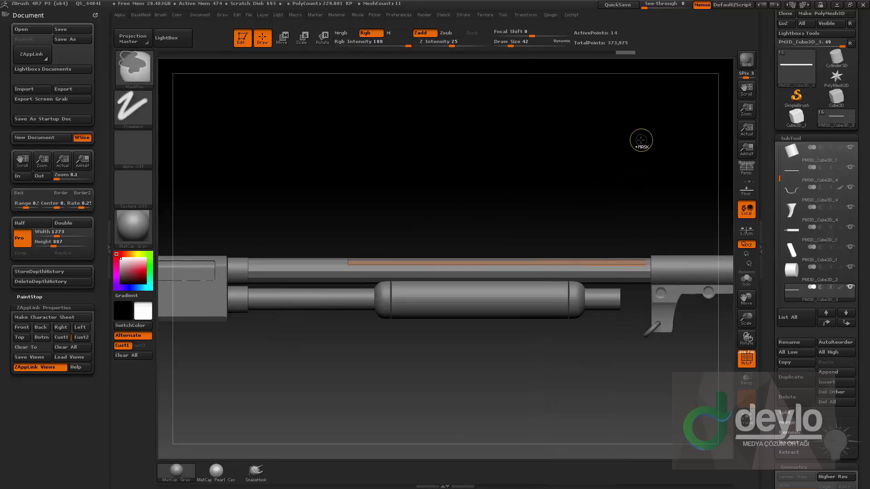
Step: Hide the lower part of the barrel section, delete the hidden faces and show the whole gun again
click(746, 279)
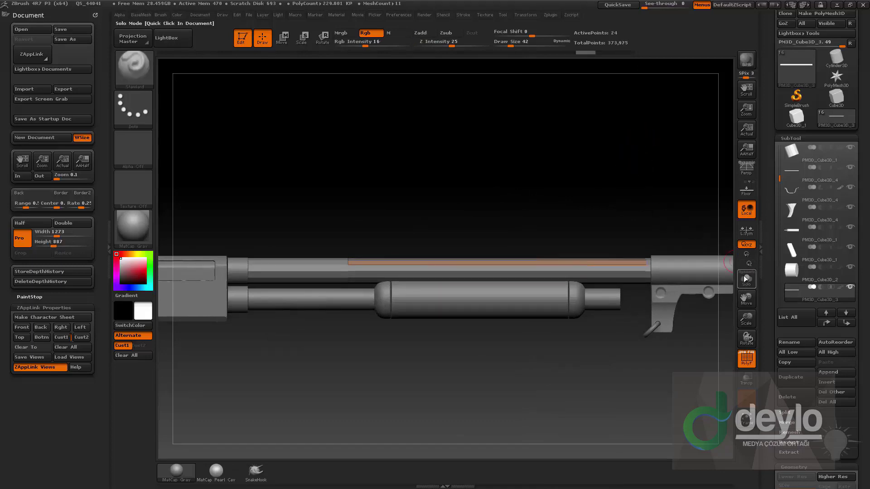
ctrl+shift+drag(689, 361, 286, 271)
key(space)
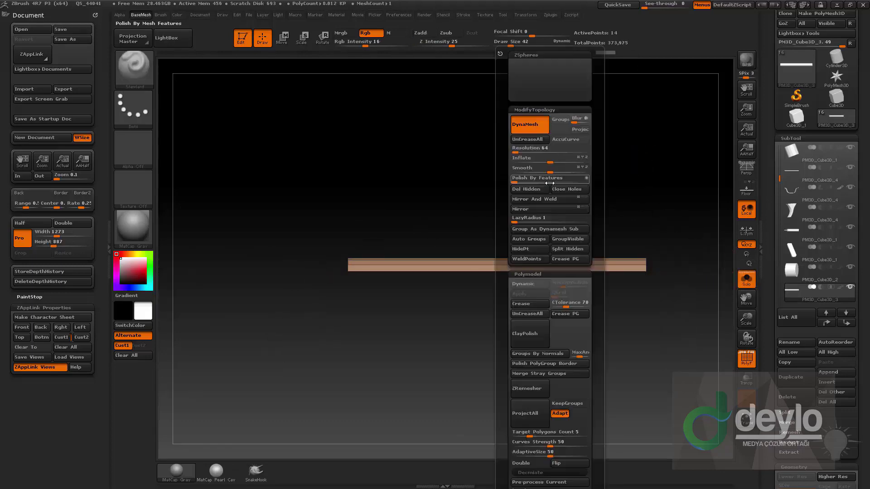
click(519, 190)
click(746, 278)
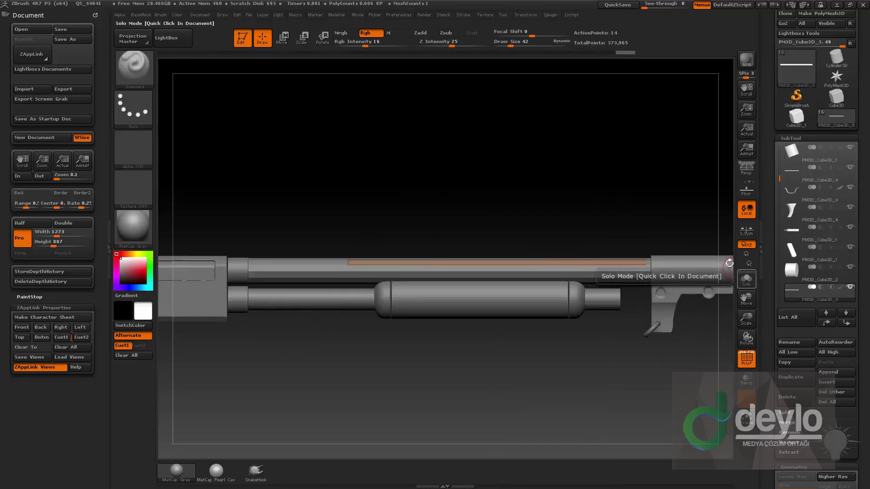
Step: Thicken the remaining barrel strip outward into a heat shield with ZModeler QMesh targeting Polygroup All
drag(592, 159, 600, 189)
key(b)
key(z)
key(m)
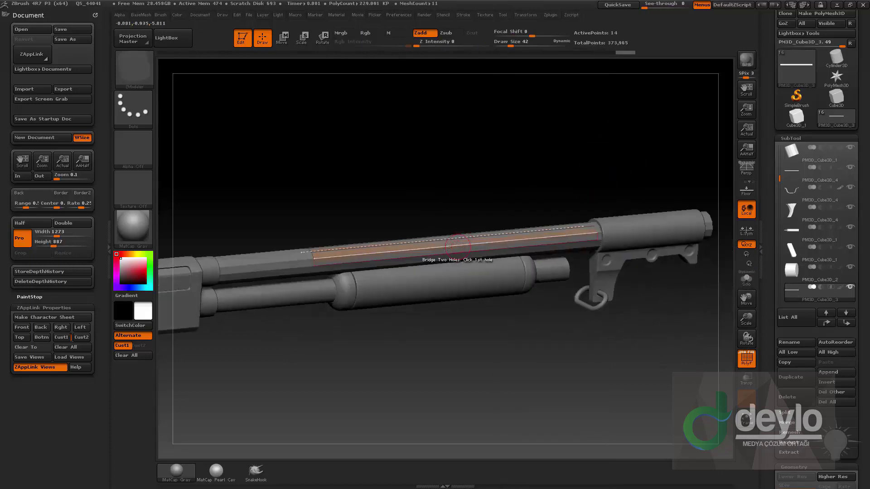
key(space)
click(451, 225)
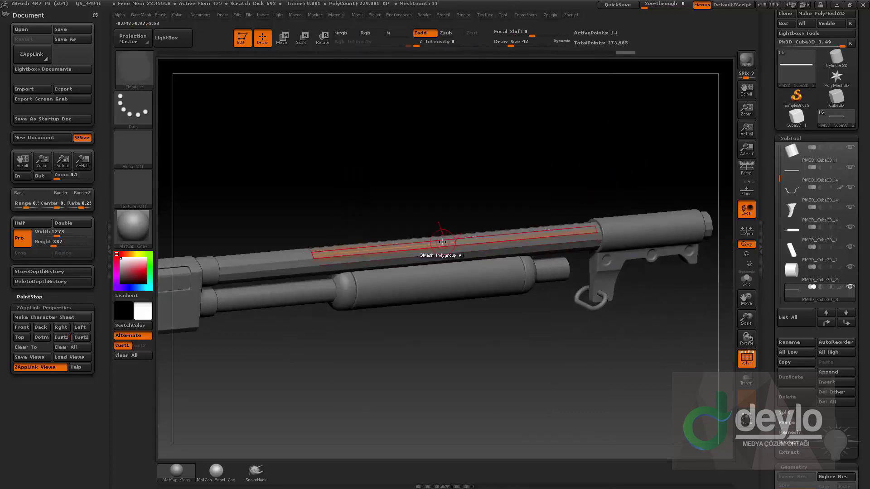
drag(446, 246, 449, 239)
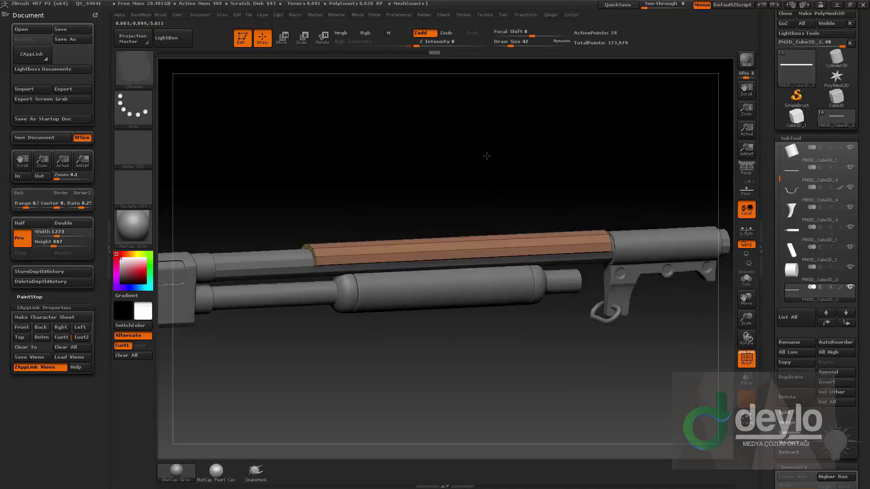
Step: Extend the heat shield's lower edges downward with ZModeler QMesh targeting A Single Poly
drag(485, 155, 422, 254)
key(space)
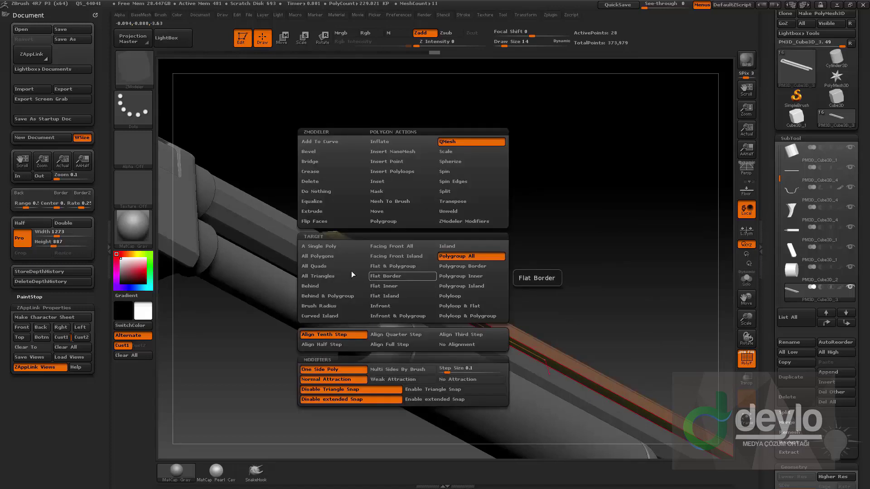
click(326, 247)
drag(426, 298, 430, 309)
drag(477, 264, 689, 267)
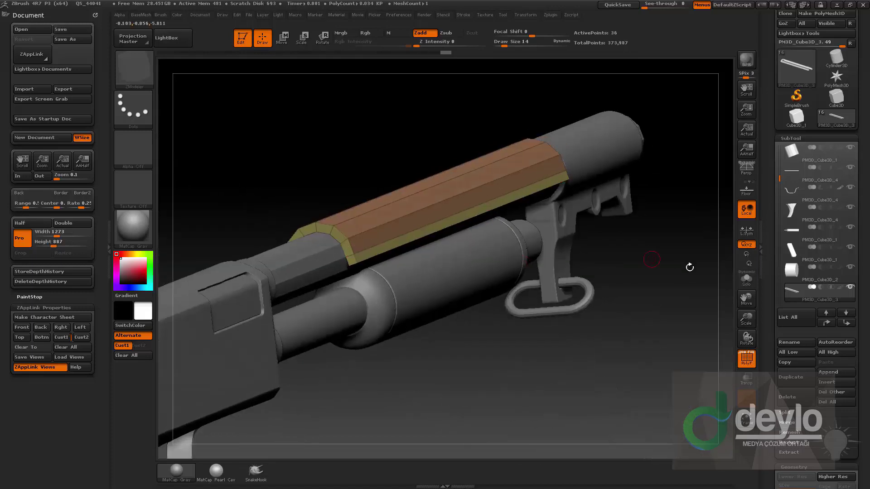
Step: Mask the heat shield's upper arch, then rotate and move its lower edges inward to follow the barrel's curve
shift+click(643, 260)
mouse_move(509, 366)
ctrl+mouse_down()
mouse_move(303, 269)
mouse_move(306, 257)
mouse_move(444, 323)
ctrl+mouse_up()
ctrl+click(407, 225)
key(w)
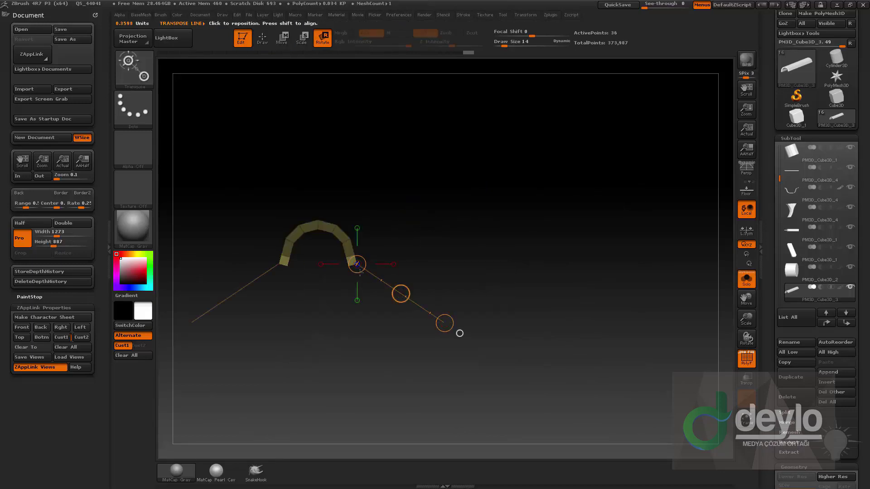
drag(342, 243, 369, 230)
drag(348, 266, 375, 317)
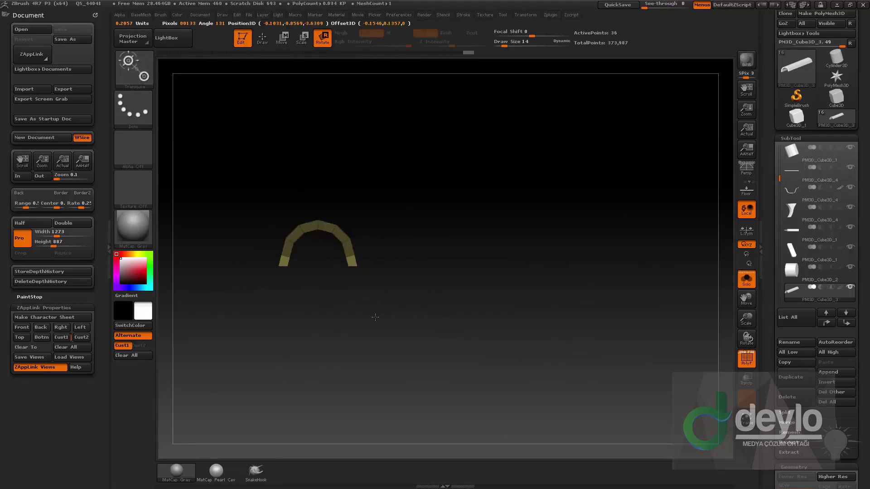
key(w)
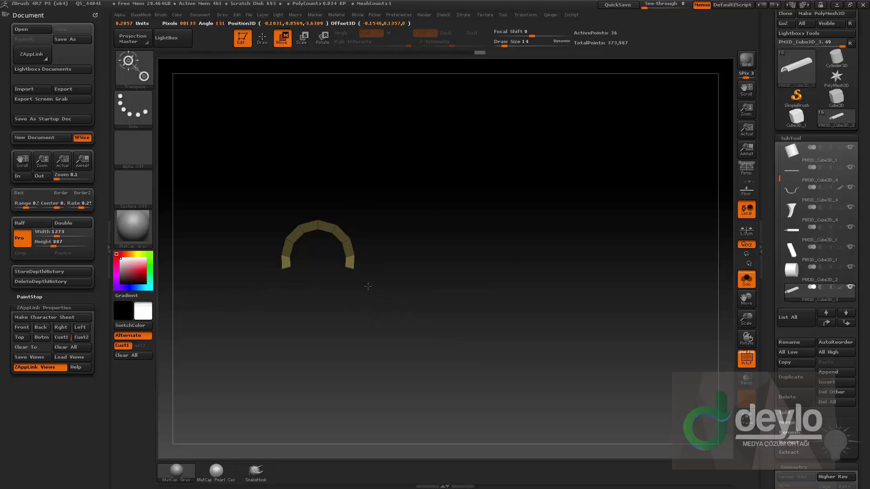
drag(368, 286, 370, 287)
key(q)
click(746, 279)
Step: Regroup the heat shield's faces with Groups By Normals
mouse_move(544, 150)
ctrl+right_down()
mouse_move(604, 162)
mouse_move(526, 198)
mouse_move(580, 165)
ctrl+right_up()
key(b)
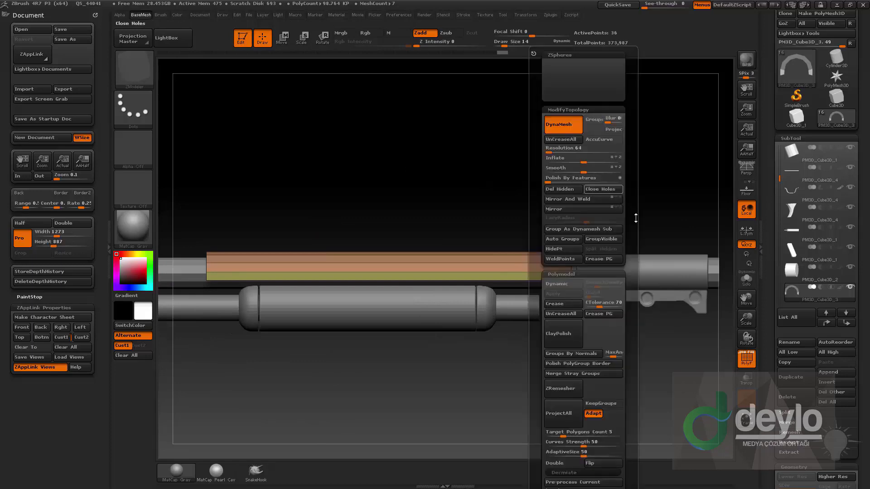
click(574, 353)
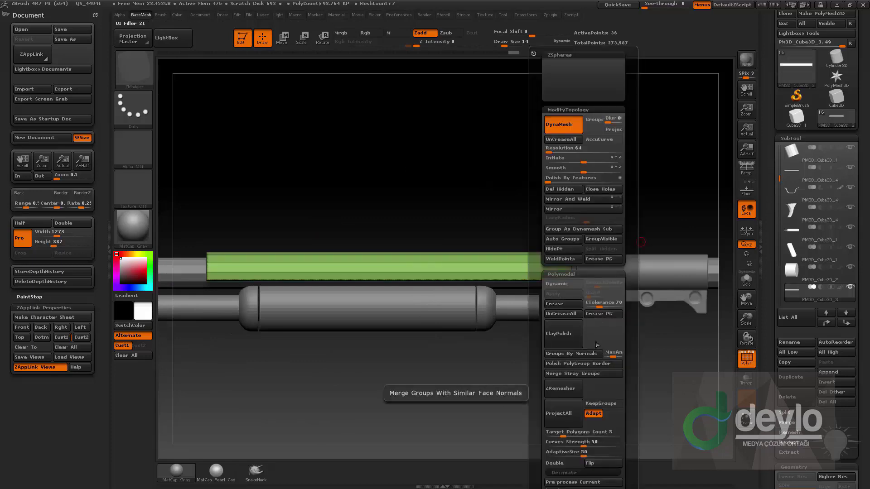
Step: Mask the rear half of the heat shield and subdivide the mesh once
drag(544, 159, 485, 363)
key(shift+d)
ctrl+click(524, 360)
alt+drag(611, 229, 620, 205)
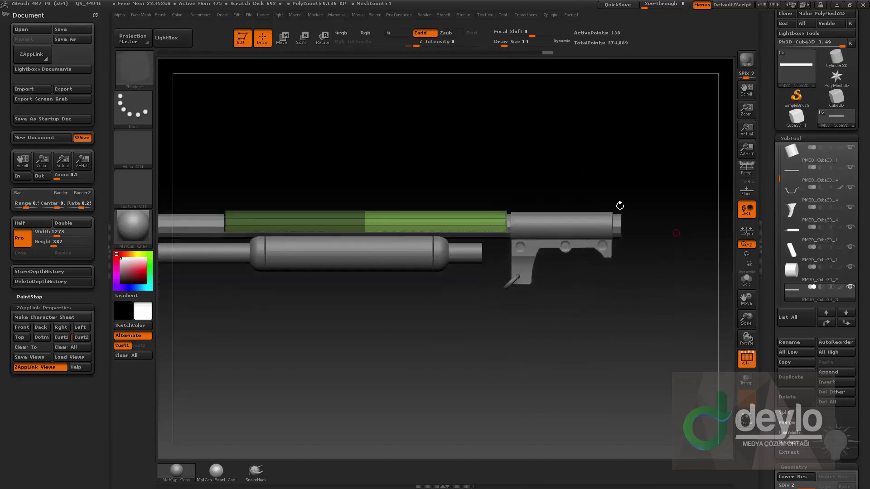
Step: Try to move the subdivided shield's unmasked front end forward, and undo back to the undivided masked mesh
key(w)
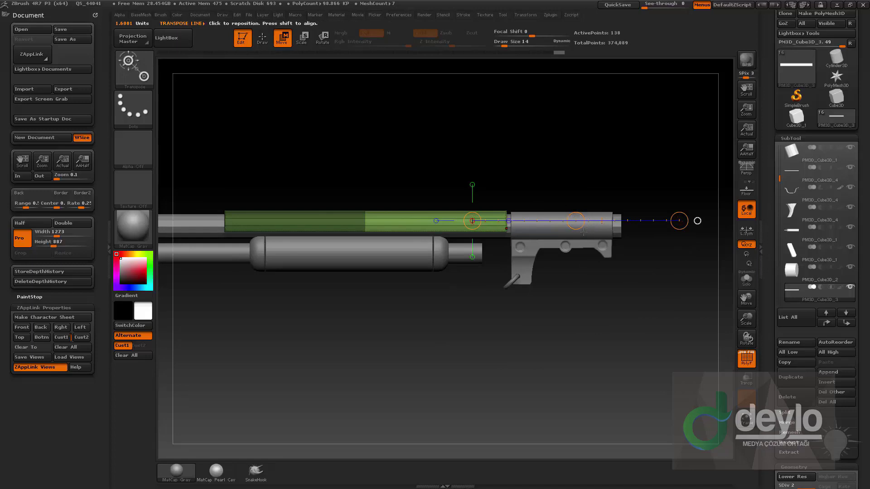
drag(576, 222, 586, 219)
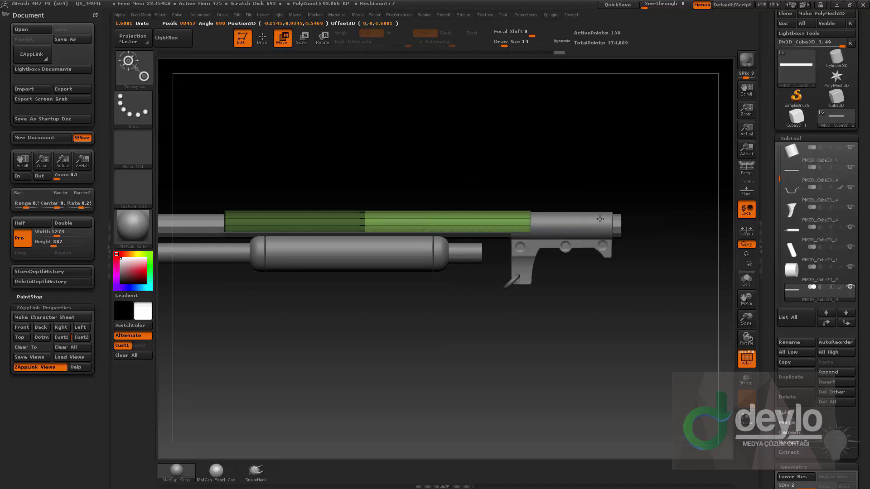
key(ctrl+z)
key(ctrl+z)
key(ctrl+z)
key(ctrl+z)
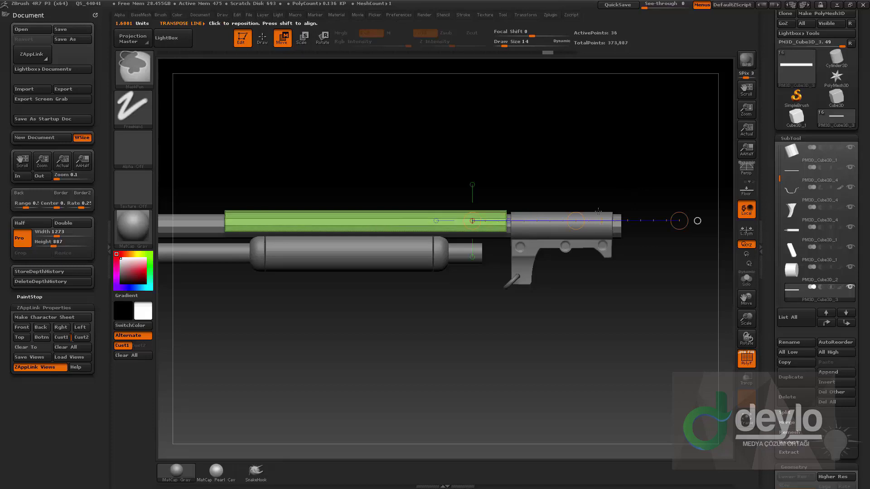
key(ctrl+z)
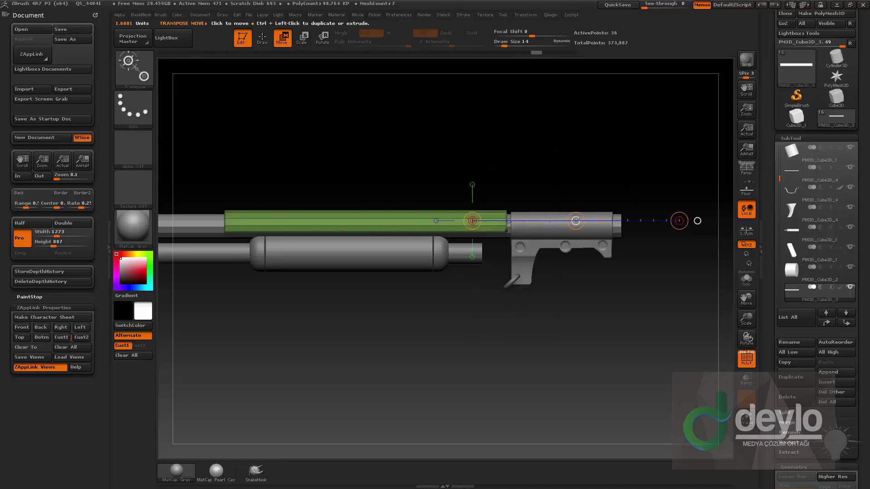
Step: Lengthen the heat shield by moving its unmasked front end forward over the muzzle sleeve's rear portion
drag(576, 220, 600, 219)
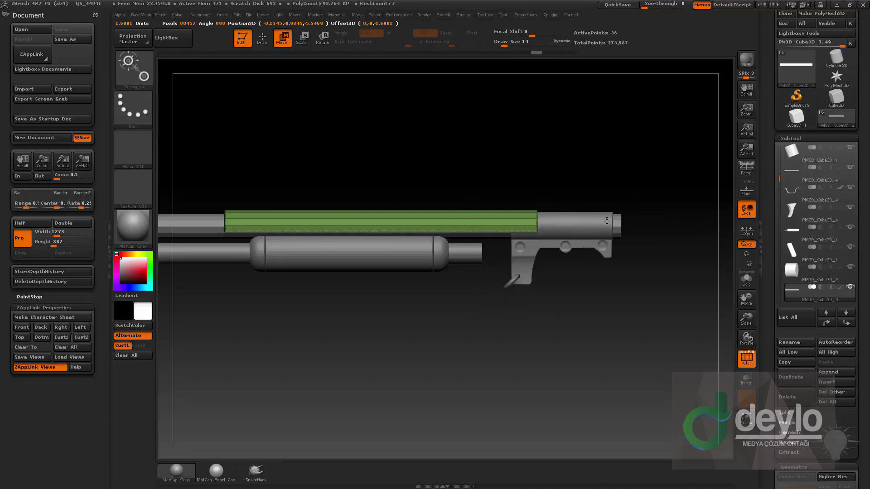
key(q)
alt+drag(573, 136, 652, 181)
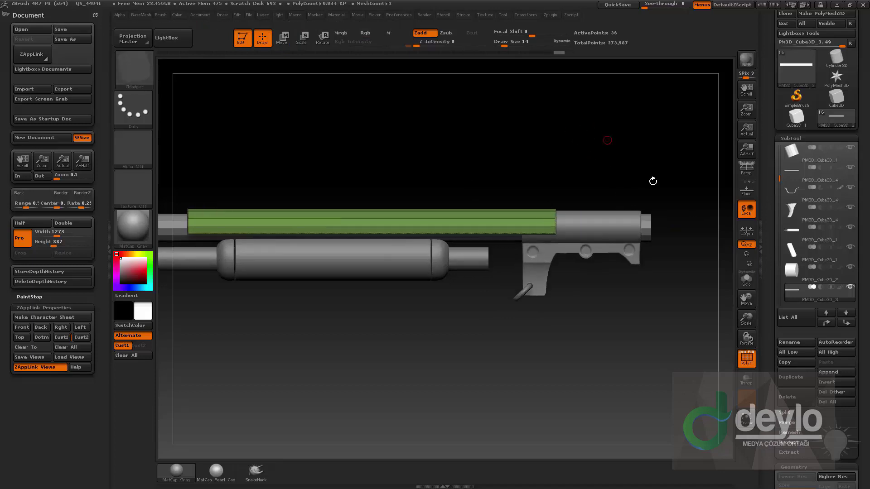
Step: Isolate the heat shield and uncrease the short bottom corner edges at its front end with ZModeler's Crease action targeting single edges
mouse_move(675, 211)
mouse_down()
mouse_move(639, 215)
mouse_move(720, 250)
mouse_up()
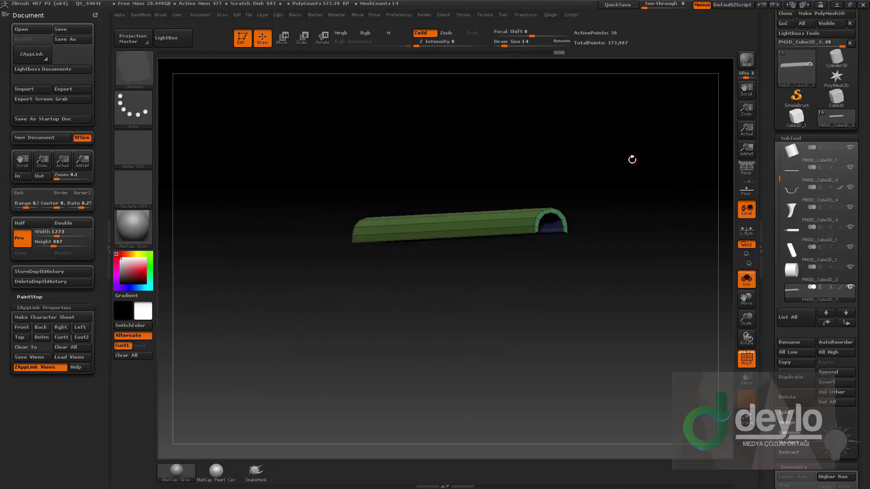
drag(632, 160, 577, 226)
key(space)
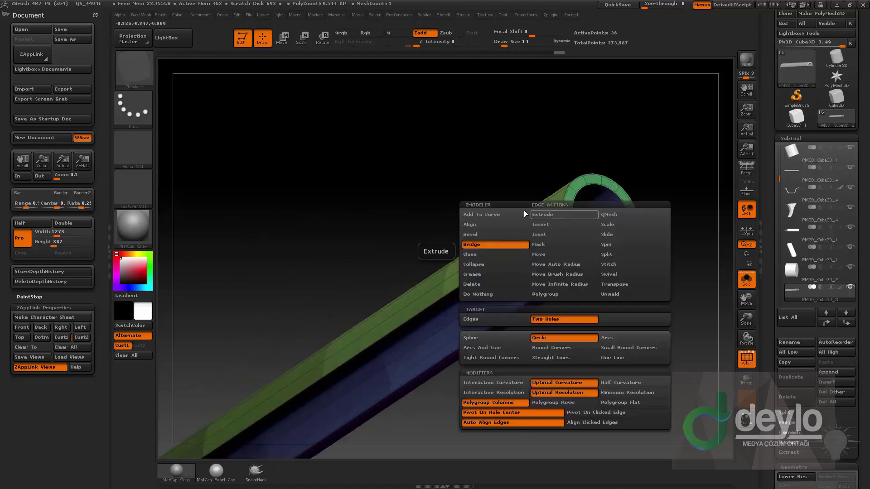
click(474, 275)
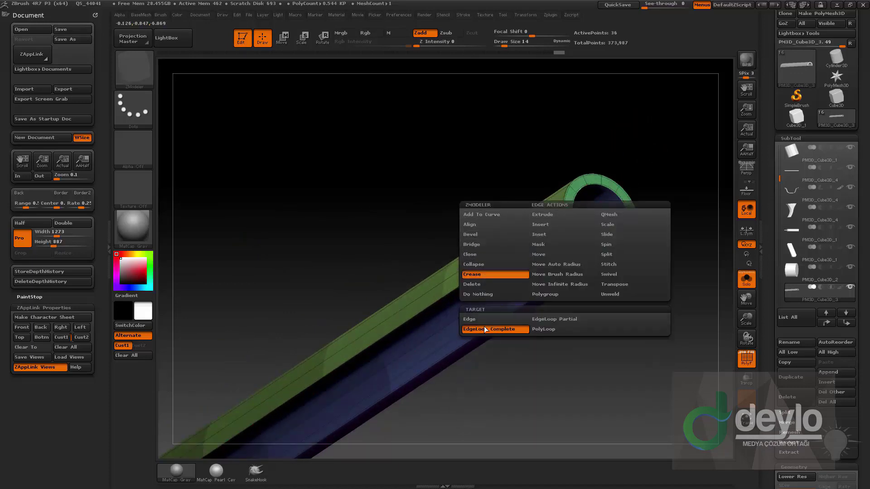
click(489, 319)
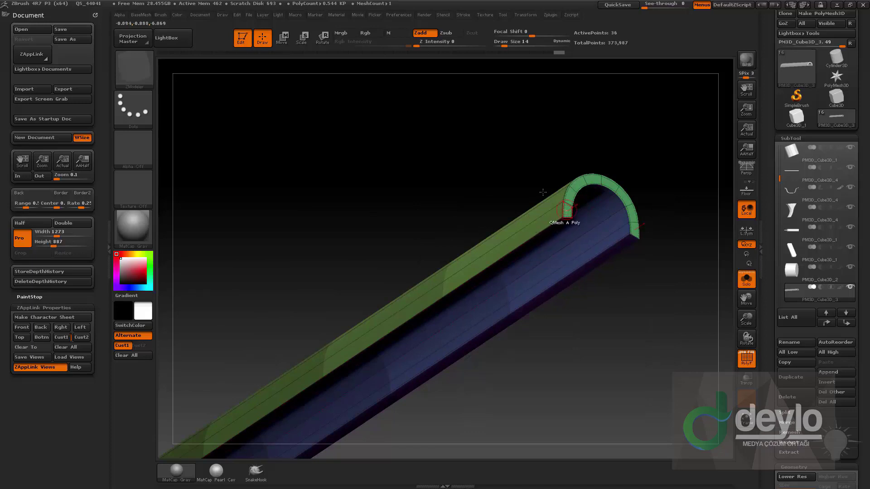
click(566, 213)
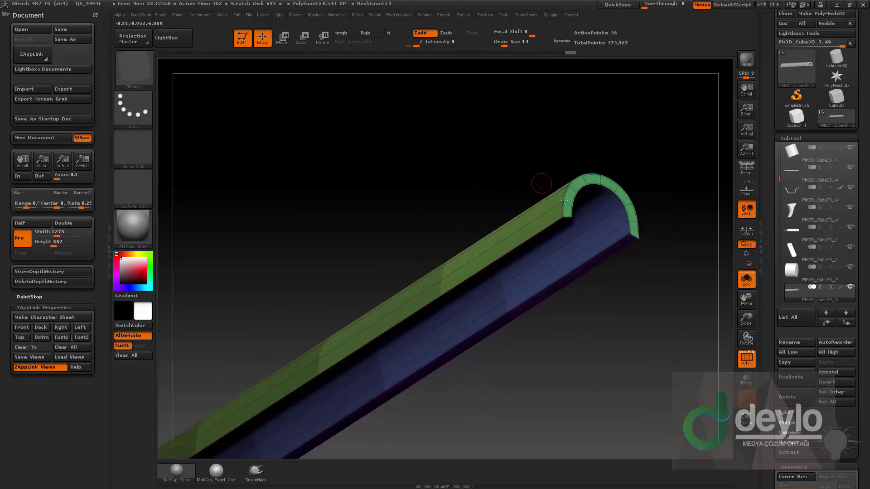
click(566, 217)
Step: Uncrease the short bottom corner edges at the heat shield's rear end as well
drag(635, 132, 488, 136)
alt+drag(416, 184, 519, 117)
alt+drag(335, 236, 475, 131)
drag(388, 171, 427, 225)
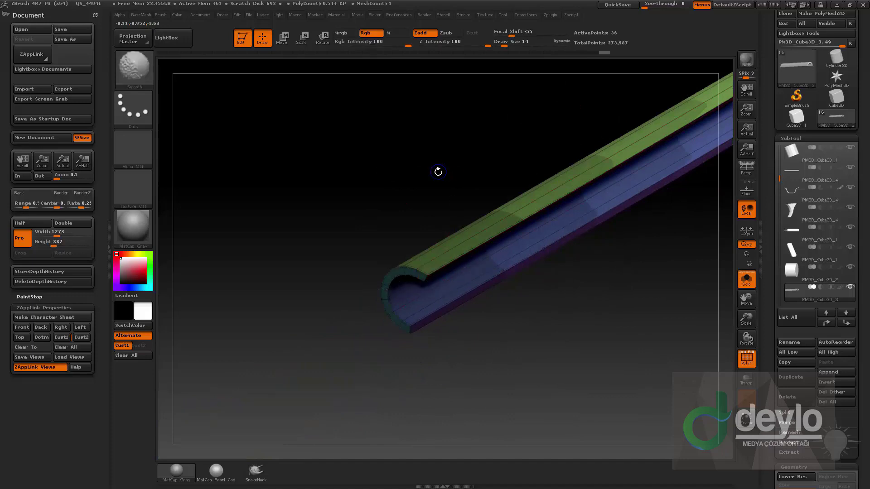
drag(439, 171, 428, 268)
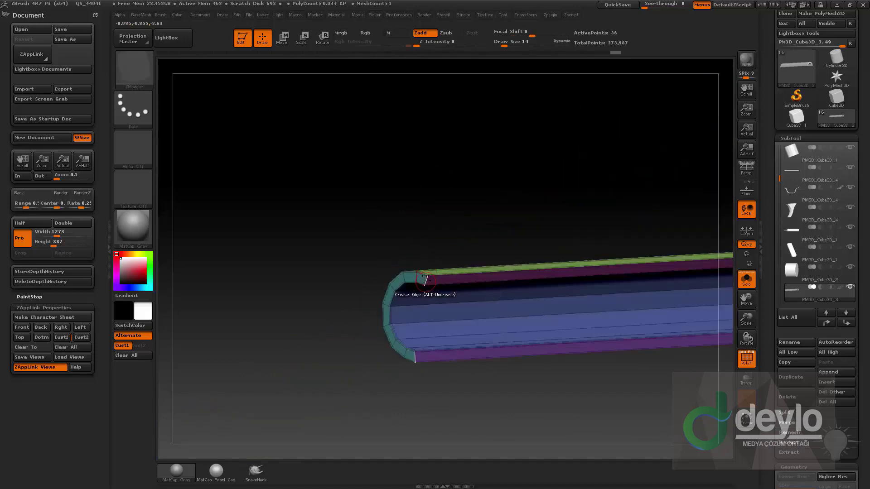
drag(500, 220, 456, 198)
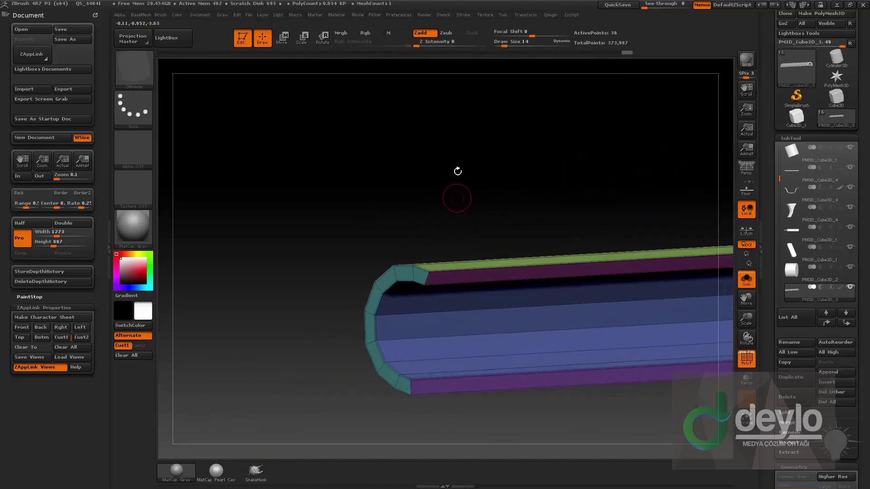
drag(495, 165, 447, 374)
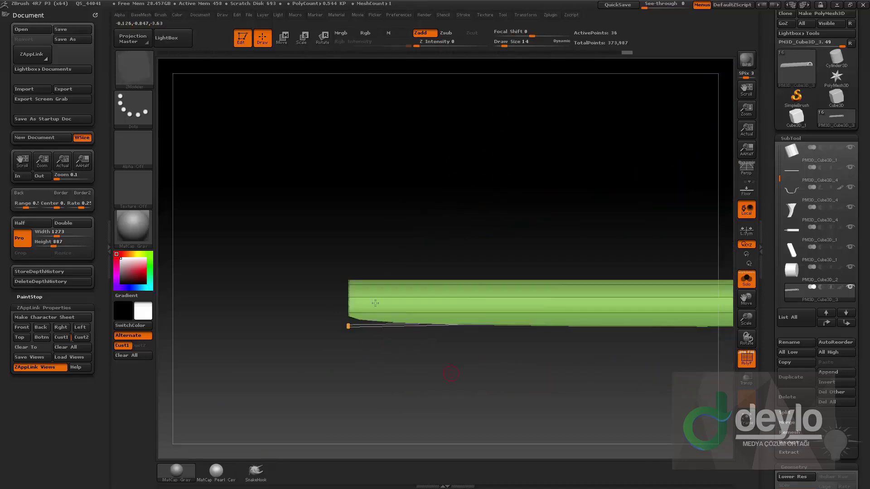
Step: Insert one edge loop near the heat shield's rear end and another near its front end
key(space)
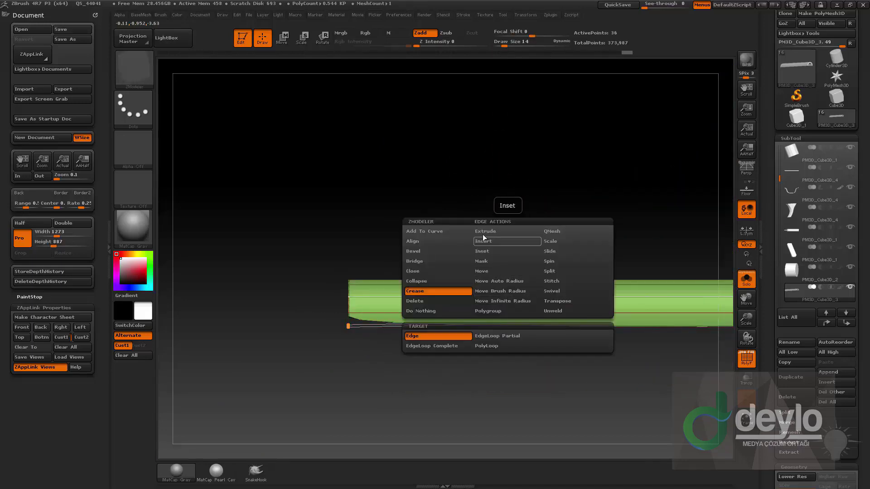
click(494, 338)
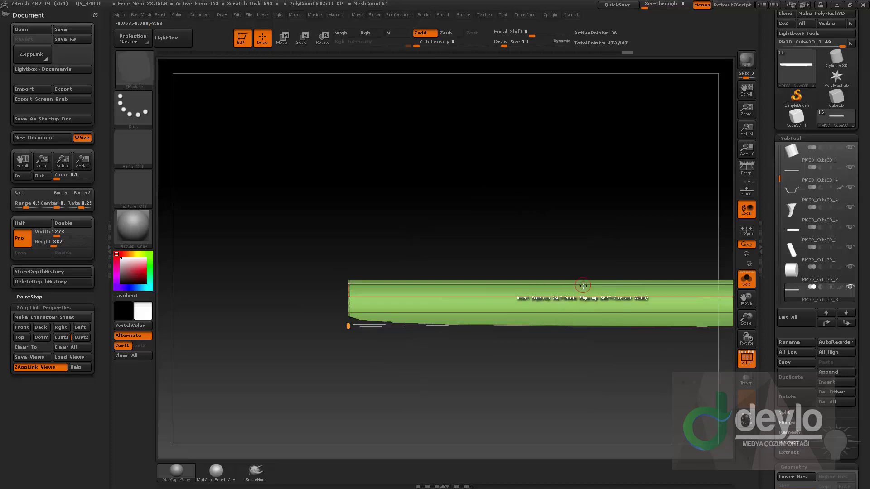
drag(636, 298, 389, 307)
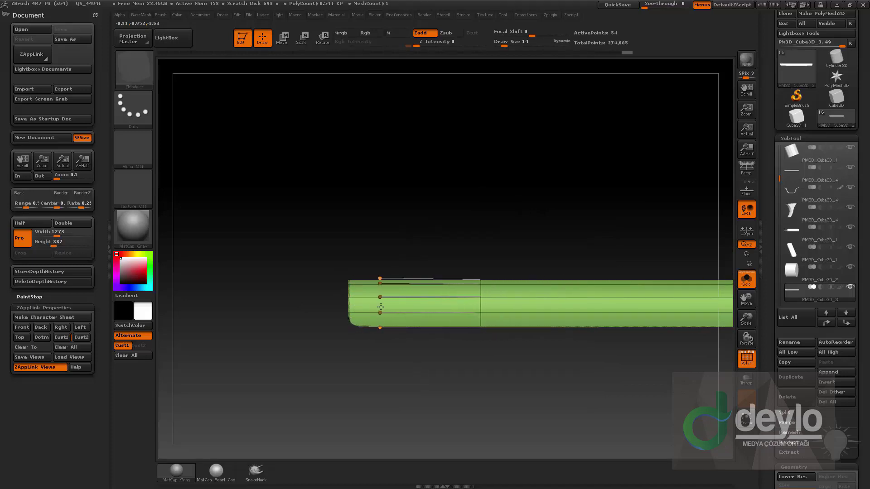
alt+drag(707, 260, 345, 252)
drag(357, 292, 572, 294)
Step: Hide the polyframe, show the whole gun again and inspect the heat shield's fit on the barrel, ending with the shield selected
alt+drag(643, 225, 661, 199)
click(750, 358)
alt+drag(687, 242, 637, 231)
click(749, 282)
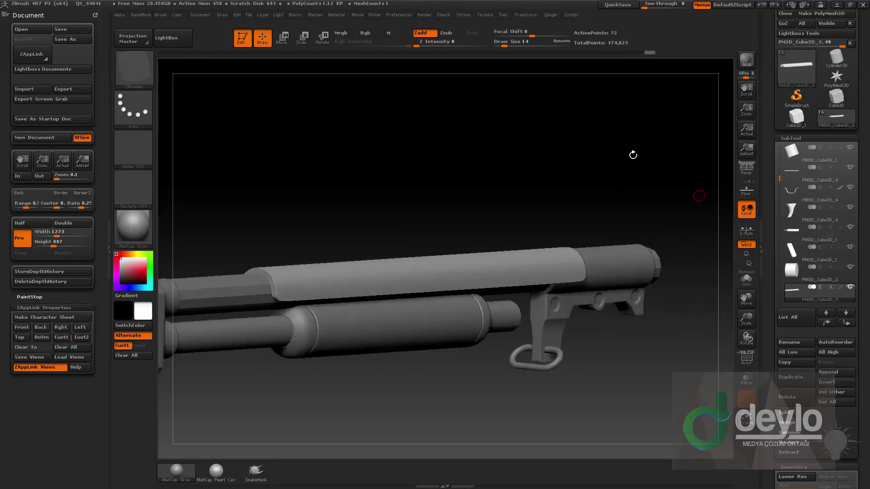
mouse_move(633, 155)
mouse_down()
mouse_move(564, 155)
mouse_move(592, 153)
mouse_move(586, 164)
mouse_move(627, 155)
mouse_move(575, 177)
mouse_move(590, 177)
mouse_move(524, 171)
mouse_move(592, 185)
mouse_up()
alt+click(217, 307)
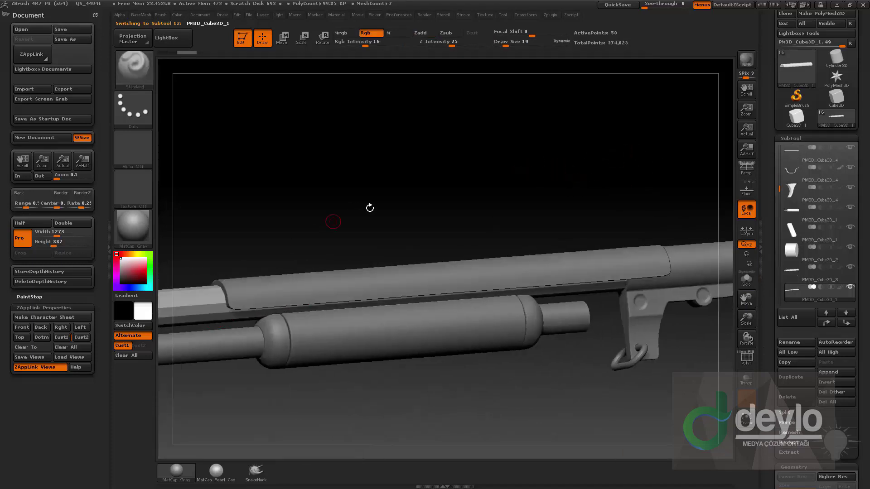
mouse_move(370, 208)
mouse_down()
mouse_move(394, 225)
mouse_move(475, 188)
mouse_move(578, 203)
mouse_move(554, 264)
mouse_move(536, 260)
mouse_up()
key(s)
alt+click(504, 311)
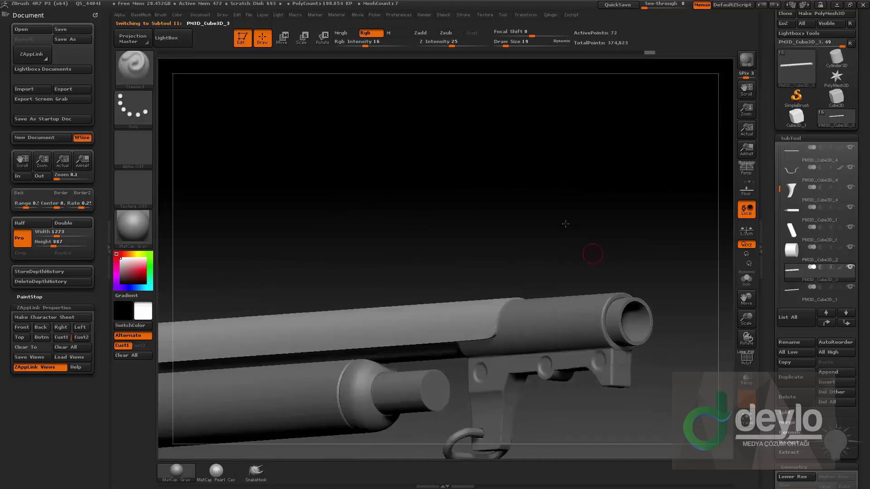
Step: Turn off dynamic subdivision on the heat shield and subdivide its real geometry up to level 4
alt+drag(566, 224, 635, 237)
key(space)
key(shift+d)
key(b)
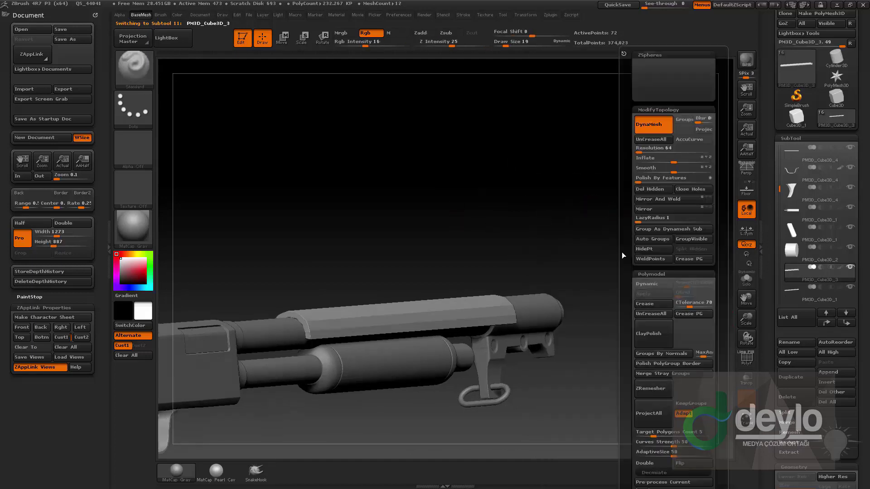
key(ctrl)
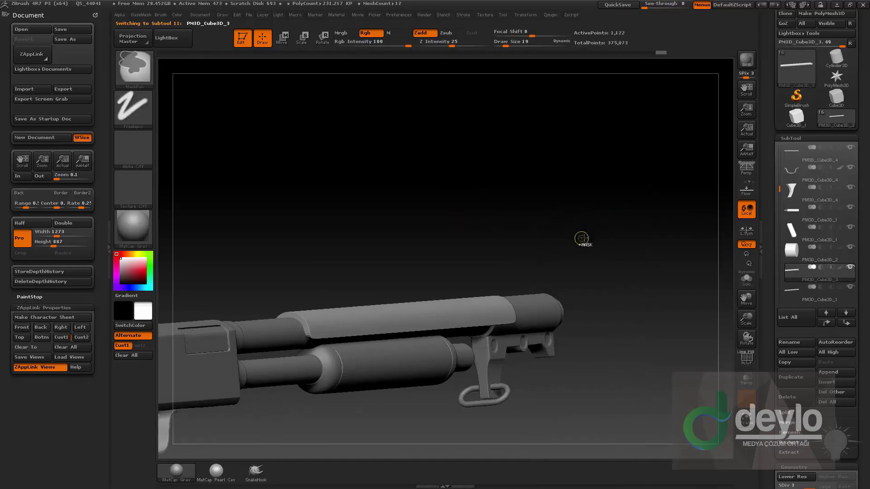
Step: Convert the subdivided heat shield to a high-resolution DynaMesh, rerunning it at a lower resolution for a lighter mesh
key(b)
click(574, 150)
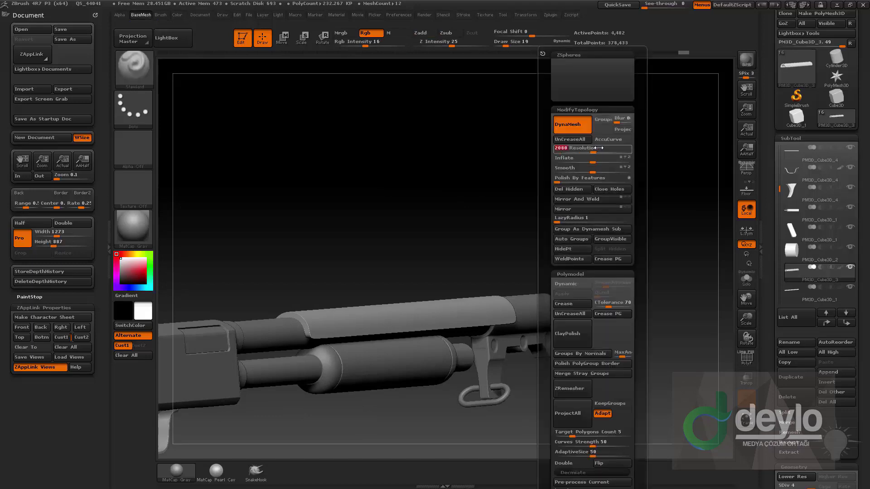
key(ctrl)
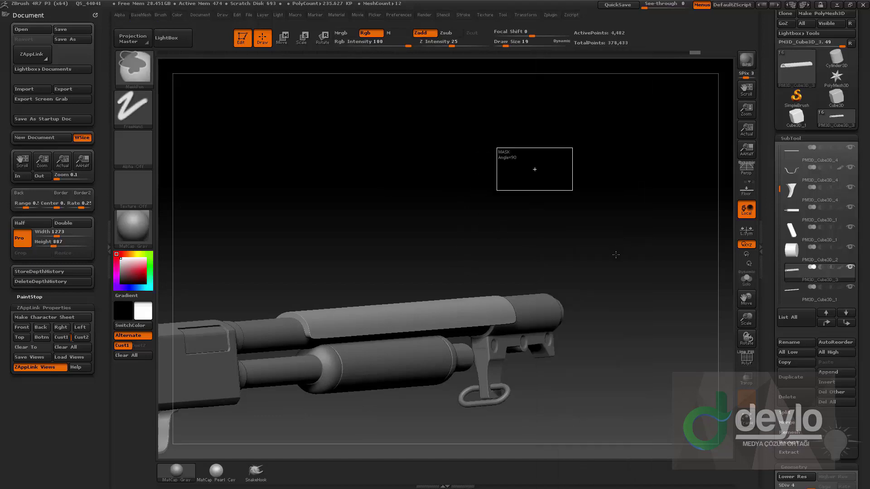
ctrl+drag(616, 255, 621, 260)
key(b)
click(609, 151)
ctrl+drag(563, 181, 652, 280)
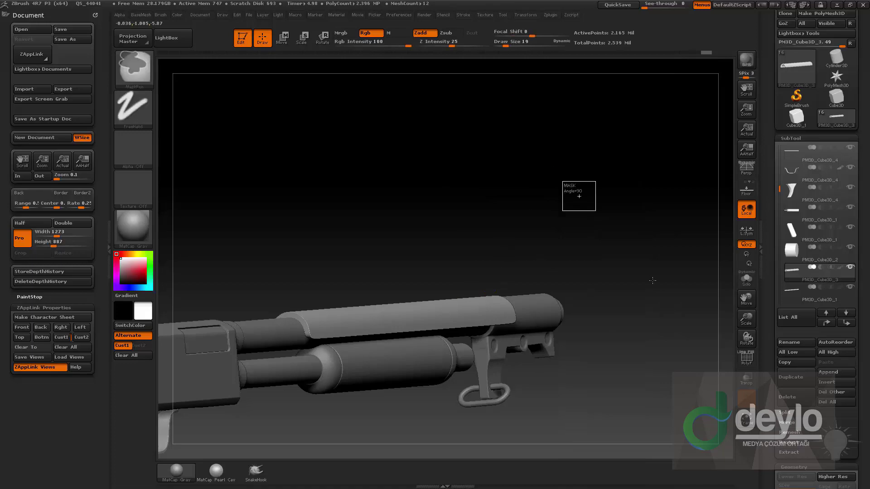
Step: Pick the Cylinder16 mesh of the IMM primitives brush and insert a small mirrored cylinder near the heat shield's rear end
mouse_move(641, 310)
mouse_down()
mouse_move(660, 266)
mouse_move(652, 264)
mouse_up()
key(b)
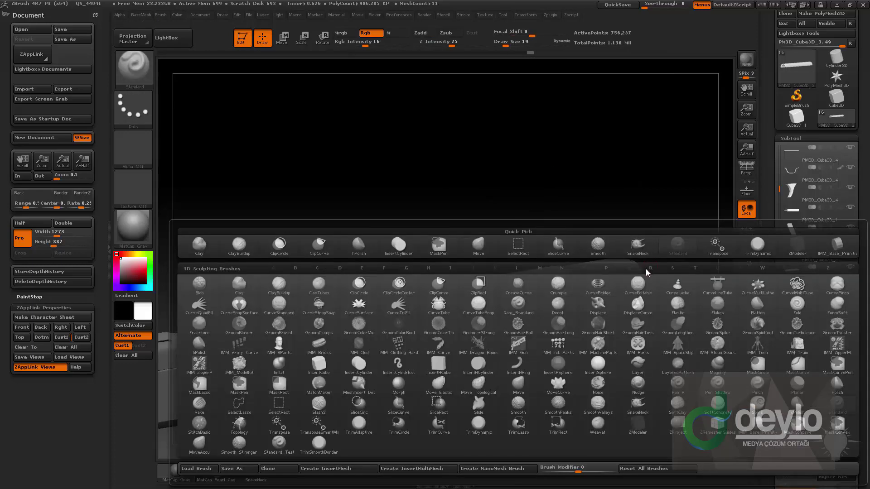
key(b)
key(m)
key(m)
key(m)
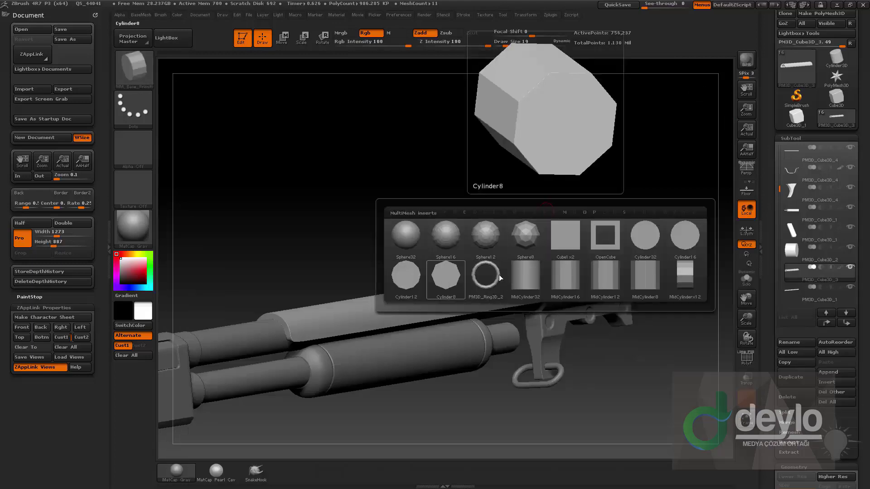
click(683, 235)
mouse_move(534, 182)
mouse_down()
mouse_move(460, 184)
mouse_move(472, 204)
mouse_up()
alt+drag(346, 226, 413, 241)
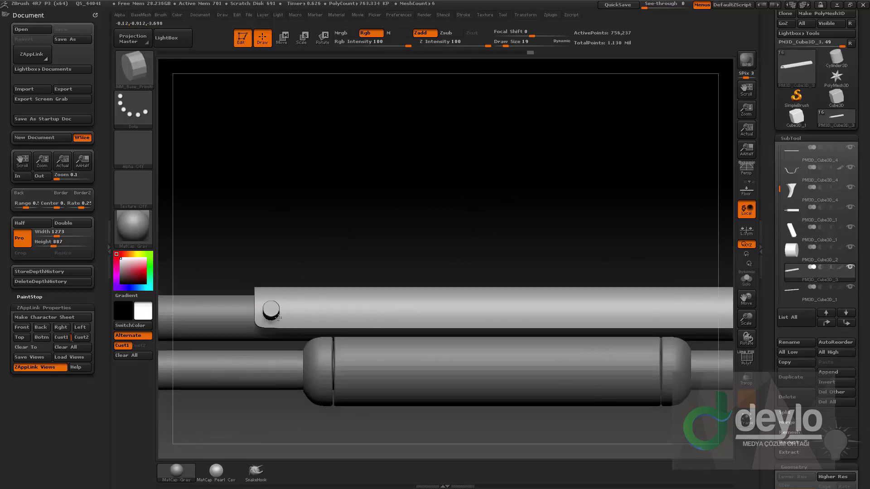
drag(278, 319, 279, 319)
Step: Isolate the heat shield and move the mirrored cylinders inward until they pass through its side walls
drag(424, 249, 644, 303)
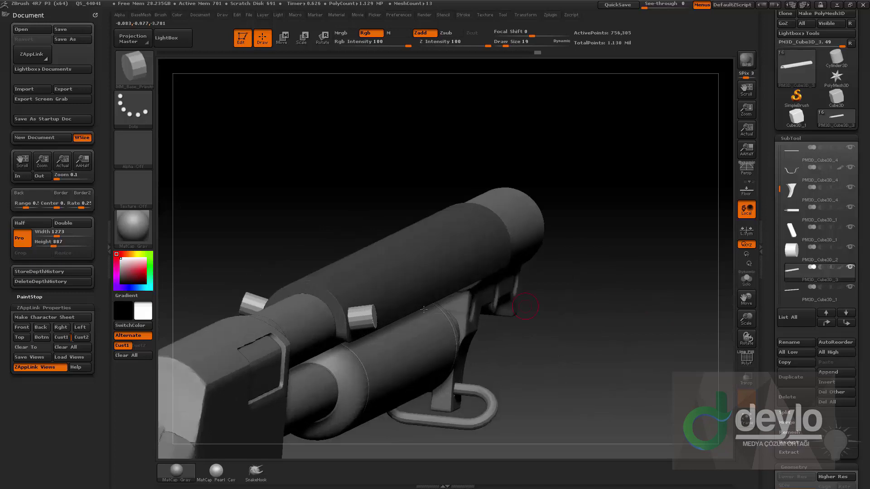
key(w)
click(746, 279)
mouse_move(612, 345)
shift+mouse_down()
mouse_move(653, 337)
mouse_move(608, 340)
shift+mouse_up()
drag(327, 294, 360, 380)
mouse_move(374, 313)
mouse_down()
mouse_move(444, 299)
mouse_move(480, 312)
mouse_up()
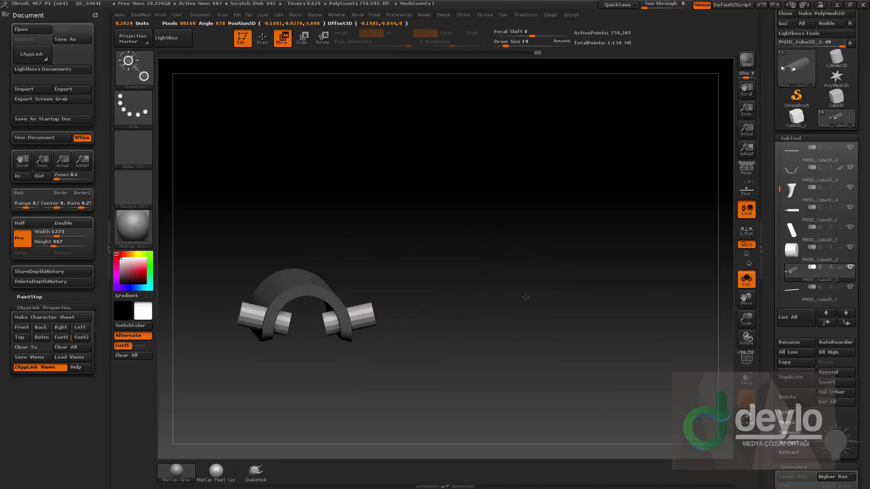
Step: Try to scale the mirrored cylinder pair on the heat shield and undo it
drag(525, 298, 454, 381)
key(e)
drag(391, 313, 404, 363)
mouse_move(446, 303)
mouse_down()
mouse_move(433, 307)
mouse_move(442, 303)
mouse_up()
key(ctrl+z)
Step: Turn on local symmetry, try scaling the cylinder pair again and undo the scaling
click(745, 231)
key(w)
key(e)
drag(457, 385, 392, 392)
key(ctrl+z)
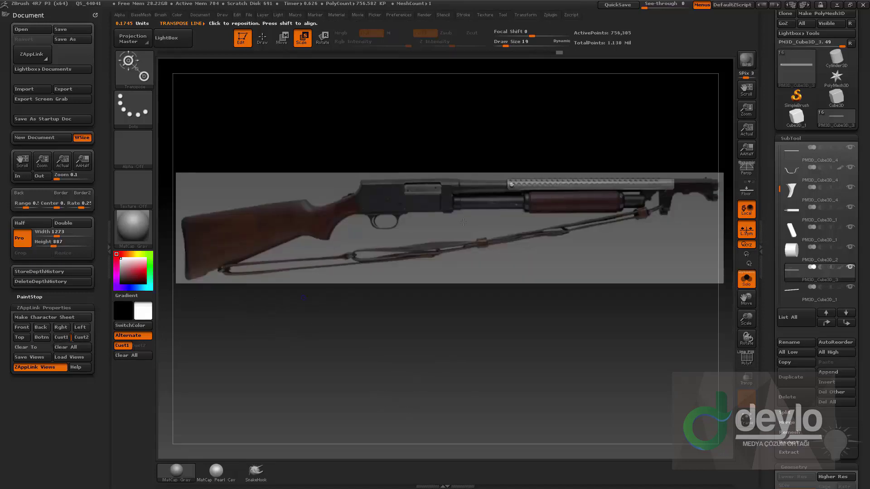
Step: Check the hole pattern on the reference image and duplicate the cylinder pair by rotating a copy higher up around the shield's arch
key(w)
mouse_move(559, 181)
shift+mouse_down()
mouse_move(632, 181)
mouse_move(601, 180)
shift+mouse_up()
click(597, 180)
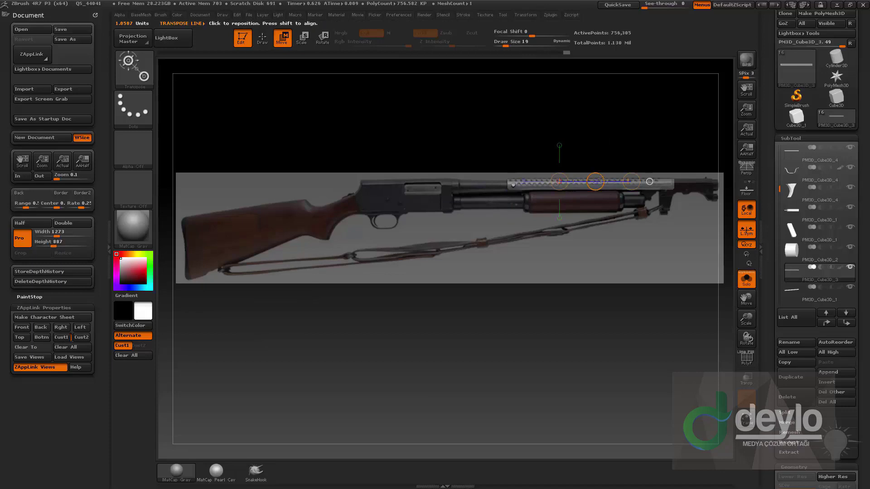
key(shift+z)
alt+drag(655, 196, 508, 280)
click(488, 274)
shift+drag(512, 317, 549, 317)
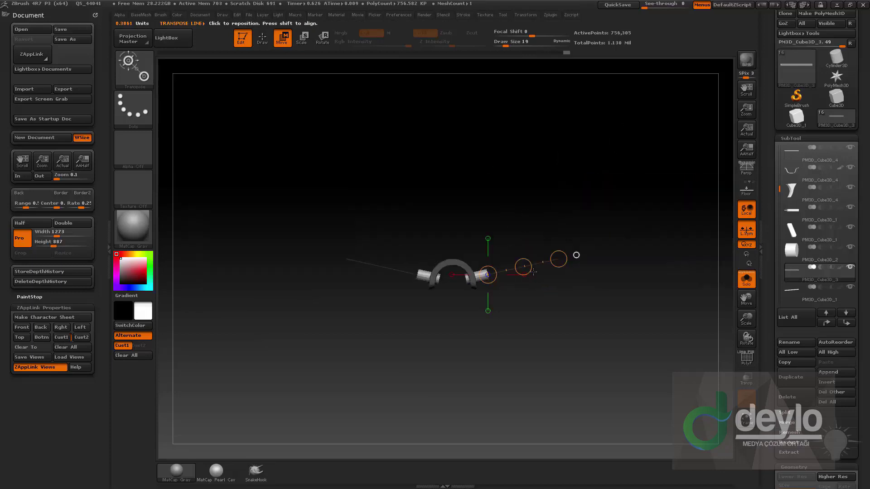
ctrl+drag(522, 267, 509, 195)
click(463, 262)
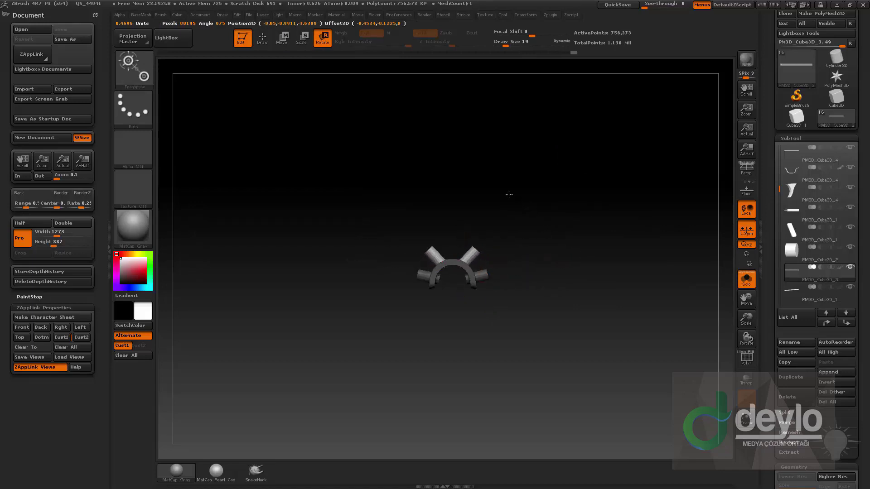
Step: Move the upper cylinder pair inward through the shield wall and compare the hole layout with the reference image
key(w)
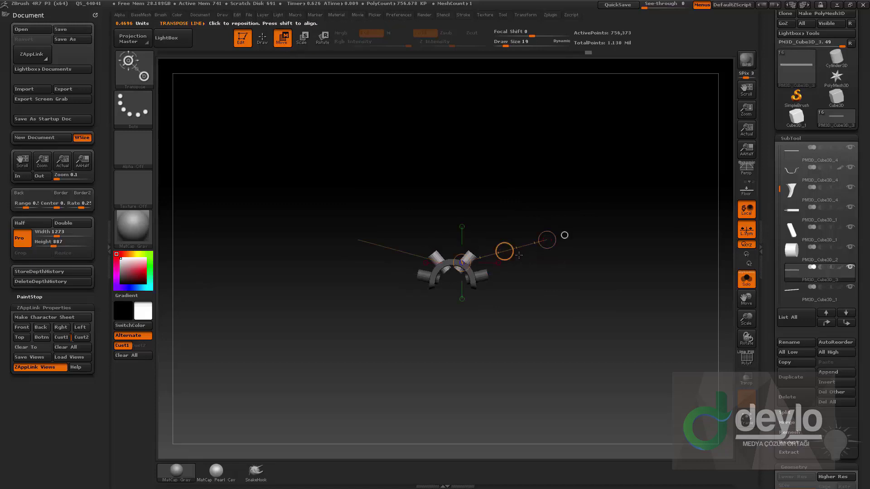
drag(565, 235, 562, 268)
key(shift+z)
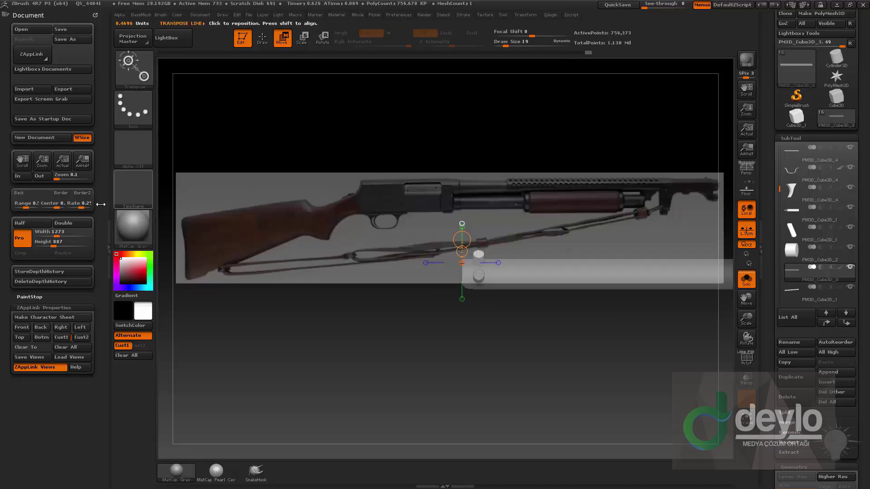
mouse_move(530, 187)
shift+mouse_down()
mouse_move(612, 187)
mouse_move(569, 186)
shift+mouse_up()
key(q)
alt+drag(577, 115, 599, 164)
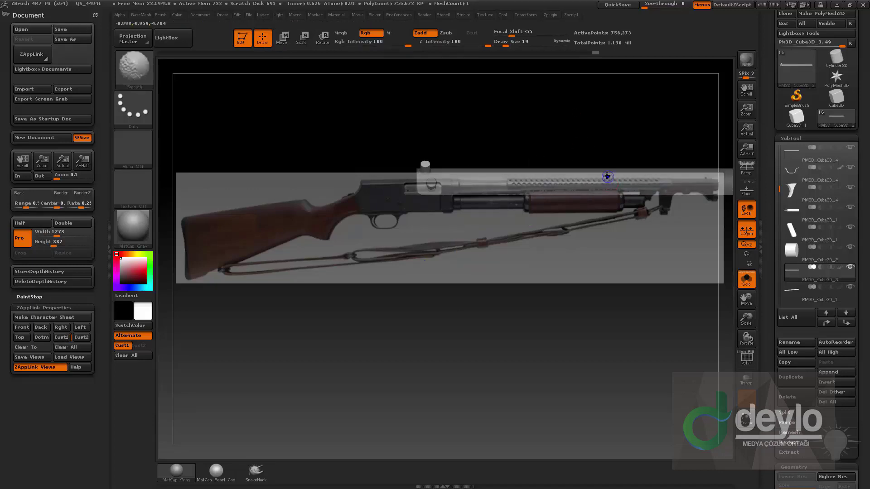
key(shift+z)
Step: Mask the heat shield's body while leaving both cylinder pairs unmasked, using polygroup visibility
mouse_move(573, 134)
mouse_down()
mouse_move(566, 229)
mouse_move(585, 134)
mouse_move(548, 104)
mouse_move(563, 138)
mouse_move(496, 151)
mouse_move(469, 167)
mouse_move(479, 180)
mouse_up()
key(ctrl+shift)
ctrl+shift+click(427, 194)
ctrl+shift+click(467, 167)
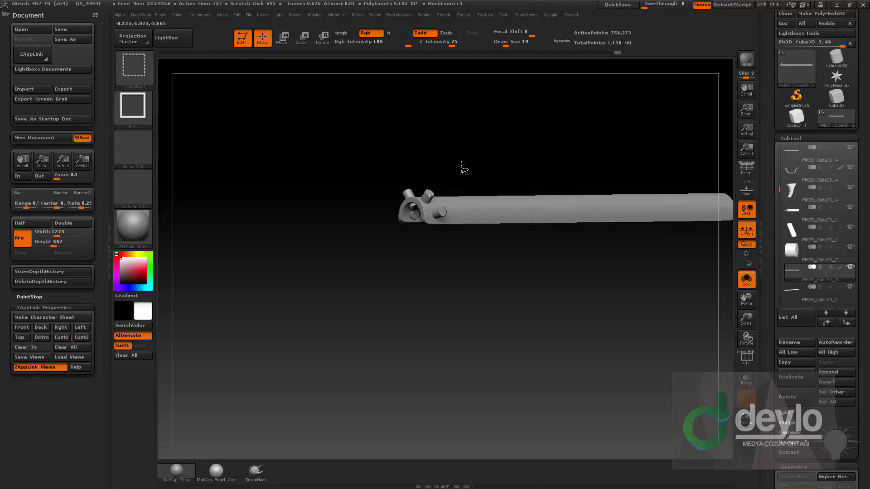
ctrl+shift+click(430, 196)
ctrl+click(476, 138)
ctrl+shift+click(476, 132)
ctrl+click(475, 126)
Step: Duplicate the four unmasked cylinders a short distance forward along the heat shield as a second column
shift+drag(497, 132, 399, 137)
key(w)
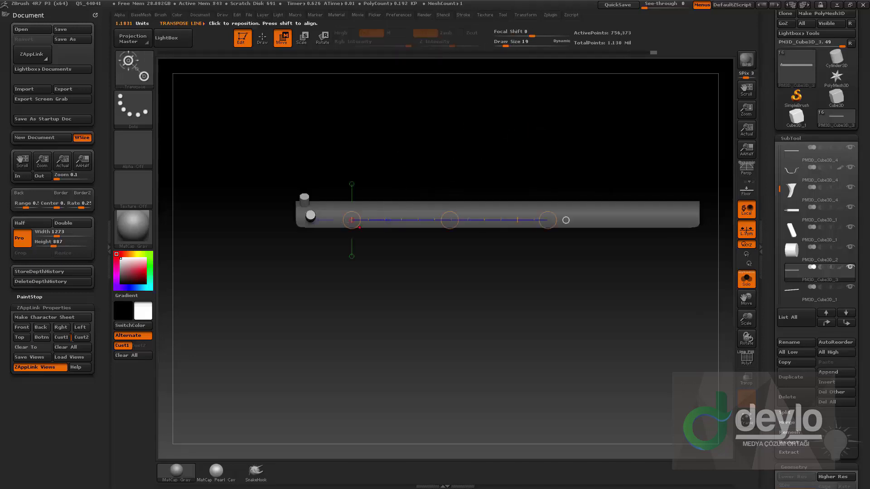
ctrl+drag(449, 221, 460, 218)
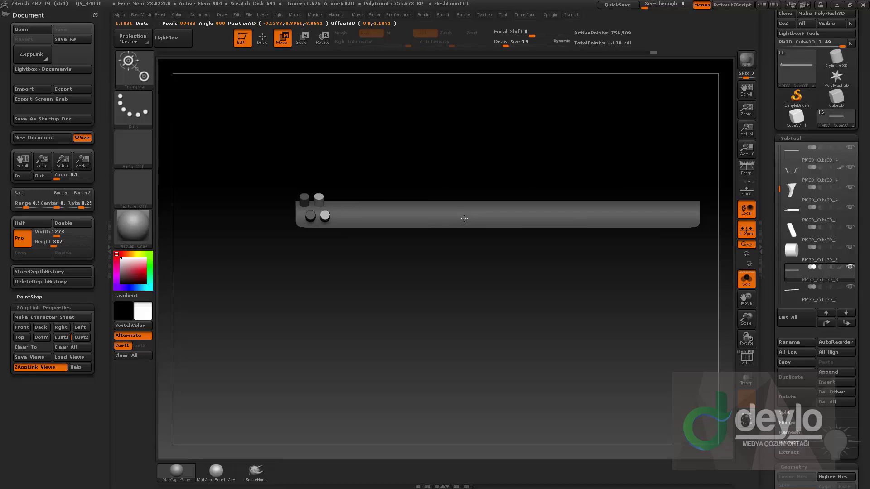
Step: Leave both cylinder columns unmasked and duplicate them forward along the heat shield to make four columns
ctrl+drag(464, 219, 464, 219)
ctrl+drag(458, 158, 452, 167)
ctrl+click(304, 198)
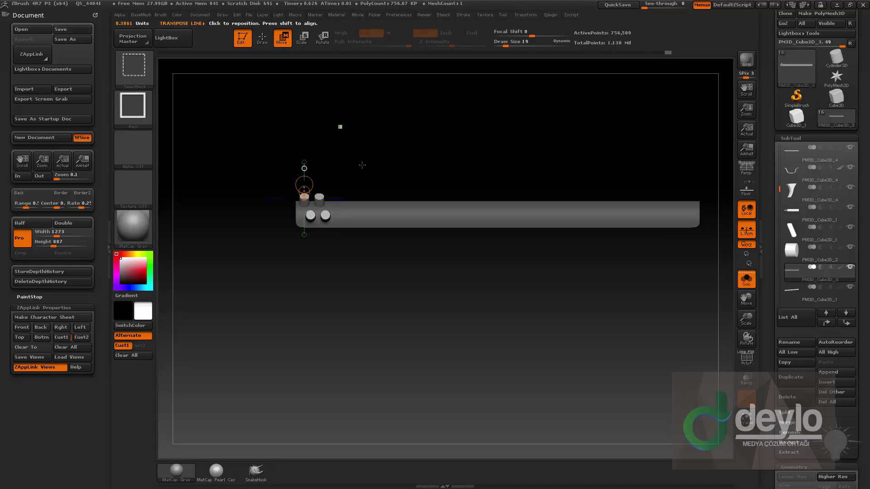
drag(339, 209, 456, 208)
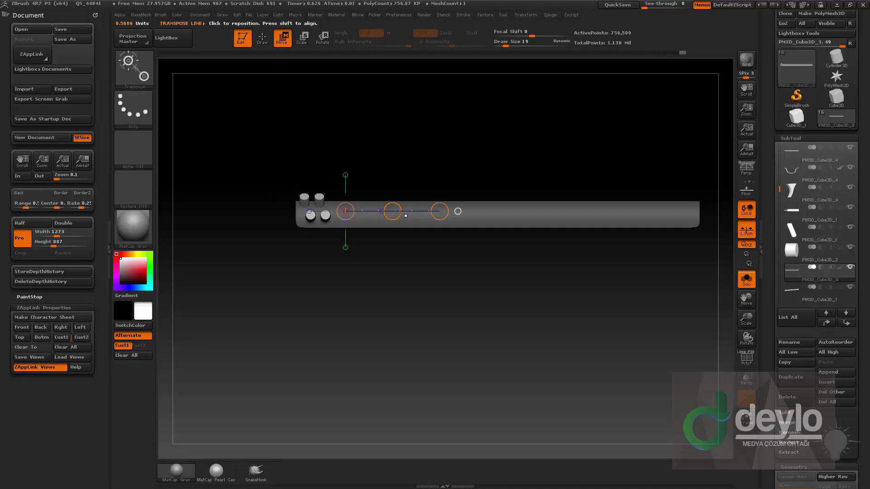
ctrl+drag(394, 209, 421, 213)
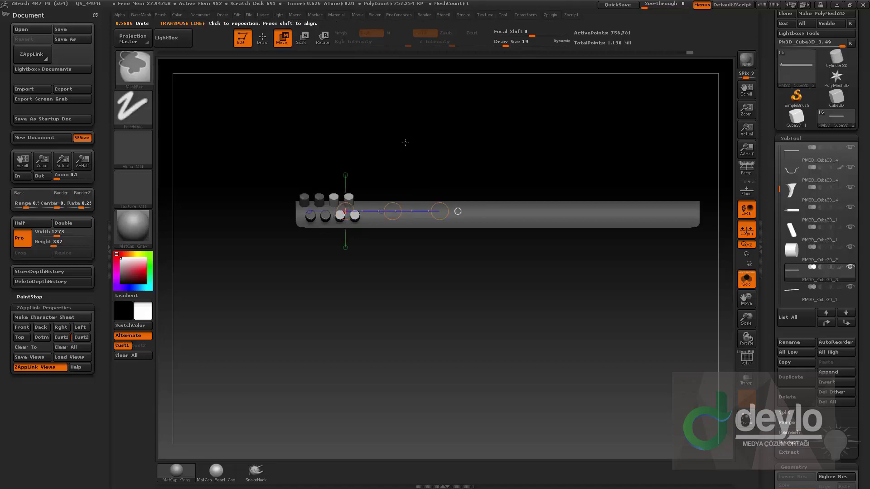
Step: Duplicate the unmasked cylinder columns forward twice more, doubling them to eight and again to sixteen columns
ctrl+drag(406, 142, 416, 136)
ctrl+click(333, 198)
shift+drag(351, 217, 444, 222)
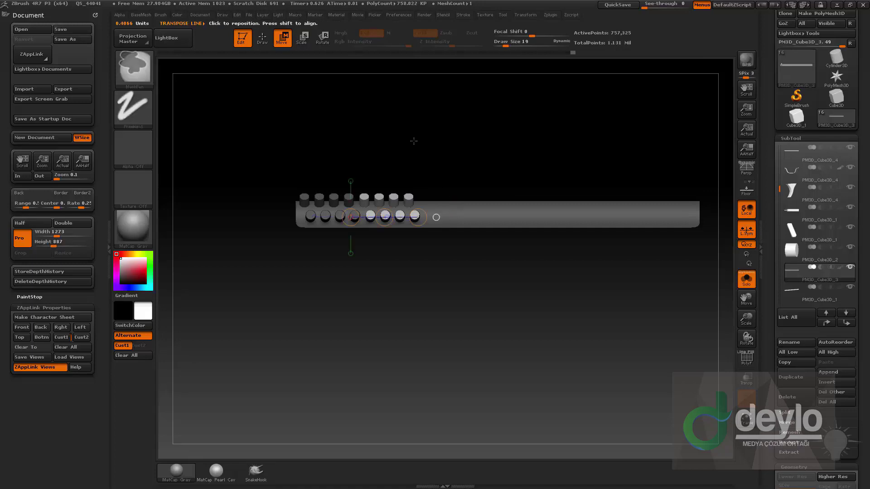
ctrl+drag(414, 140, 421, 147)
ctrl+click(410, 200)
shift+drag(399, 216, 561, 217)
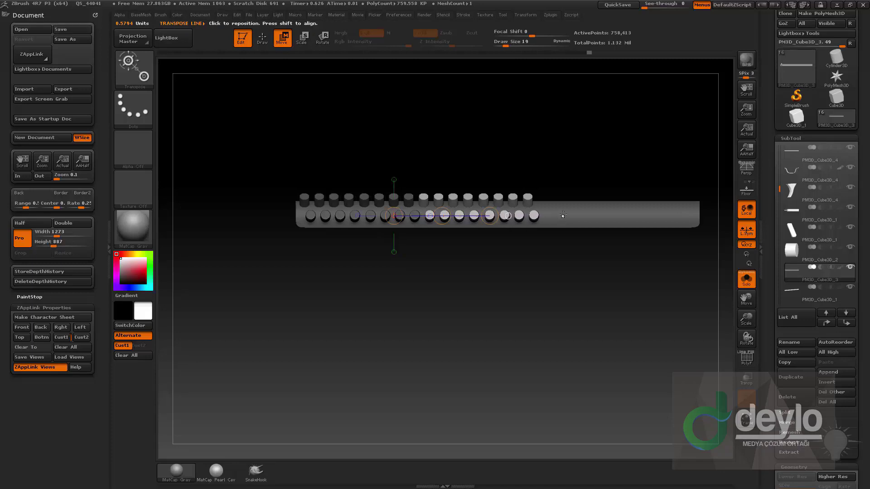
Step: Duplicate all sixteen cylinder columns forward so that both rows run past the heat shield's front end
ctrl+click(499, 136)
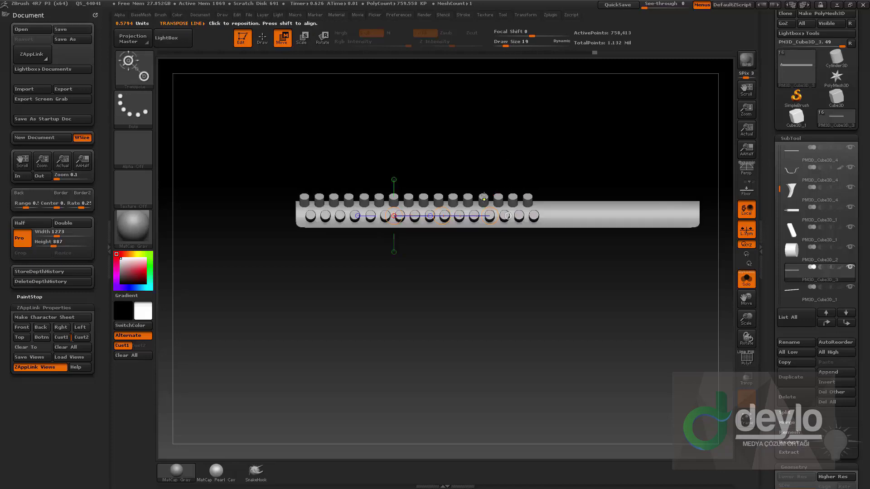
ctrl+click(484, 196)
alt+drag(530, 140, 453, 137)
shift+drag(438, 195, 549, 195)
ctrl+shift+drag(494, 196, 731, 201)
alt+drag(680, 114, 598, 129)
alt+drag(597, 129, 601, 147)
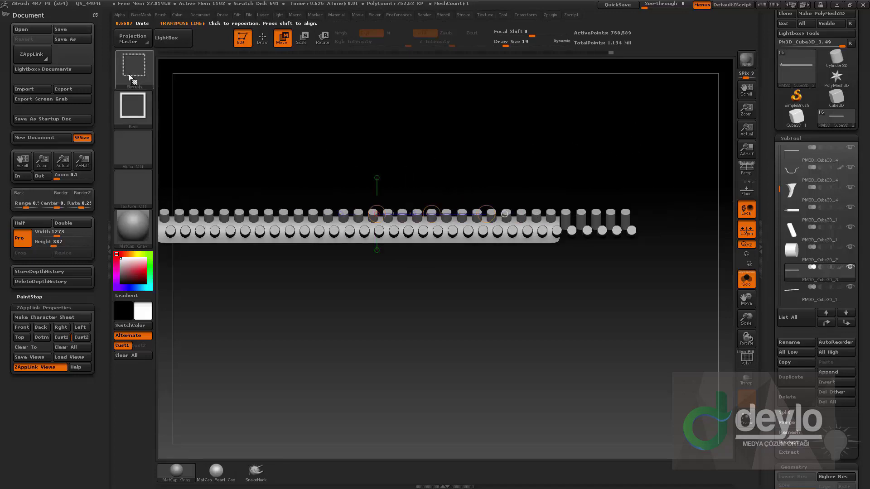
Step: Isolate the cylinders overhanging the heat shield's front end, invert the visibility and delete the hidden geometry
ctrl+shift+drag(655, 160, 566, 277)
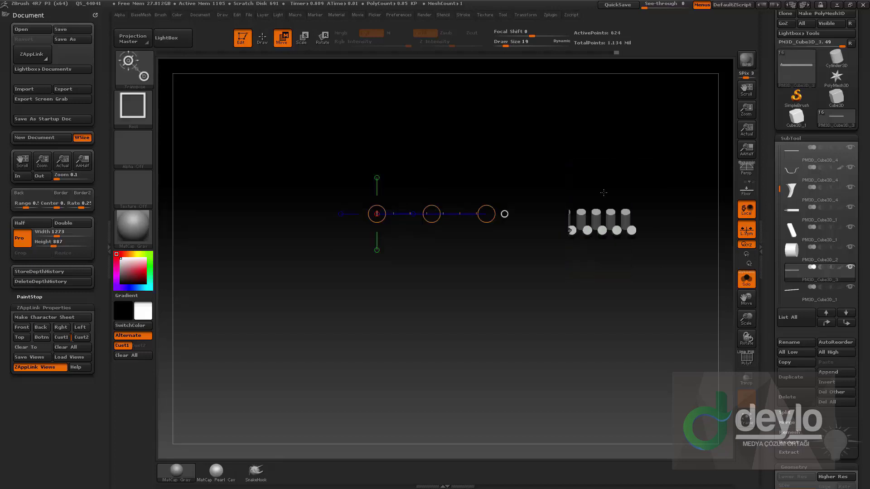
ctrl+shift+drag(623, 122, 641, 143)
key(b)
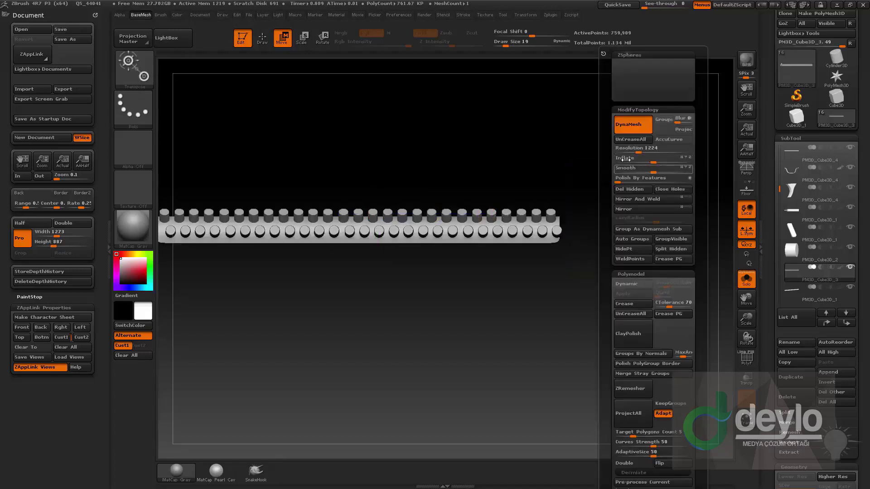
click(628, 190)
Step: Hide and delete the last lower-row cylinder that sits on the heat shield's front edge
key(q)
drag(606, 240, 590, 233)
ctrl+shift+drag(565, 205, 544, 239)
key(ctrl+shift+a)
ctrl+drag(612, 159, 624, 182)
key(b)
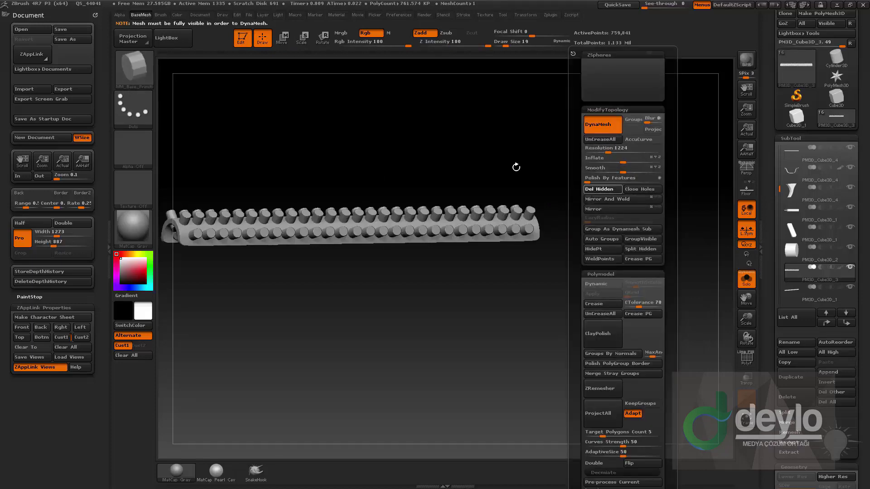
Step: Split the cylinders off the heat shield as their own subtool, then crease and subdivide them to level 3
alt+drag(483, 178, 617, 158)
alt+drag(662, 131, 621, 150)
key(b)
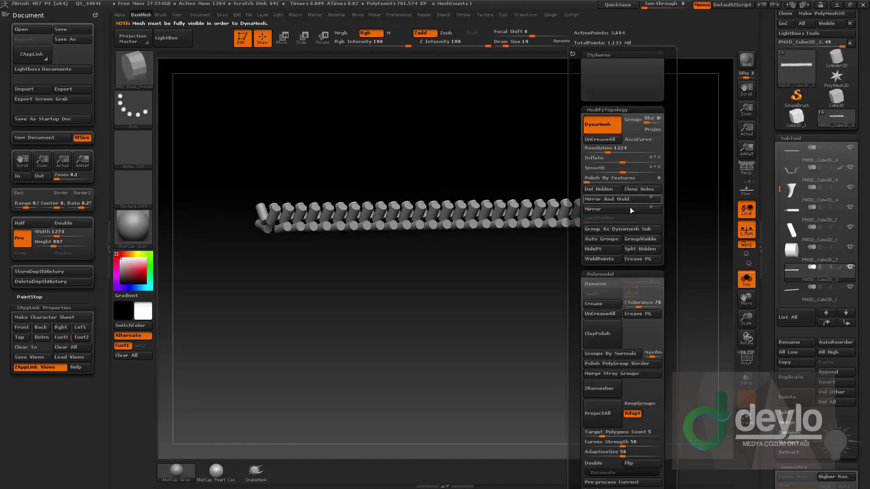
click(637, 249)
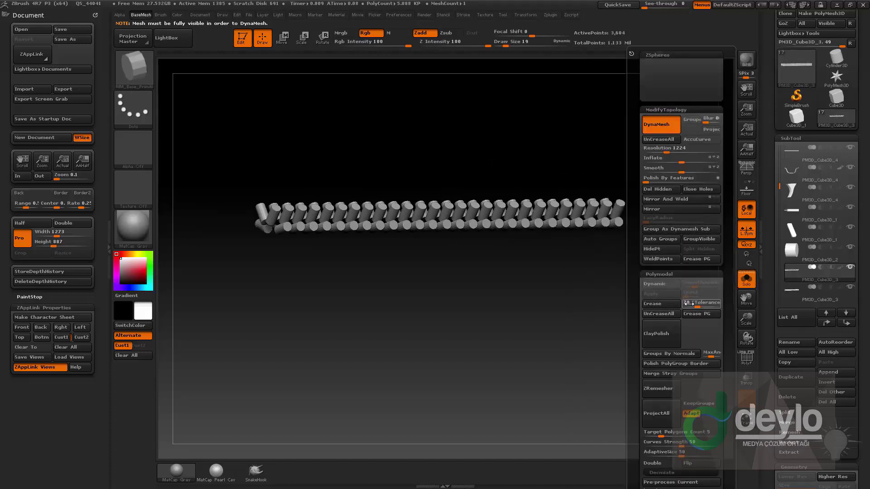
click(663, 304)
key(ctrl+d)
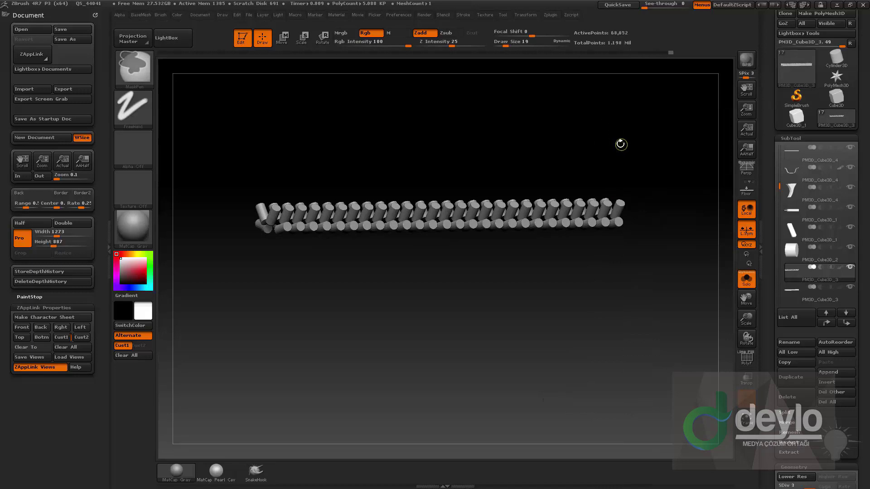
Step: Place the cylinder subtool below the heat shield as a subtraction, merge the two and update the DynaMesh to cut the vent holes
click(820, 295)
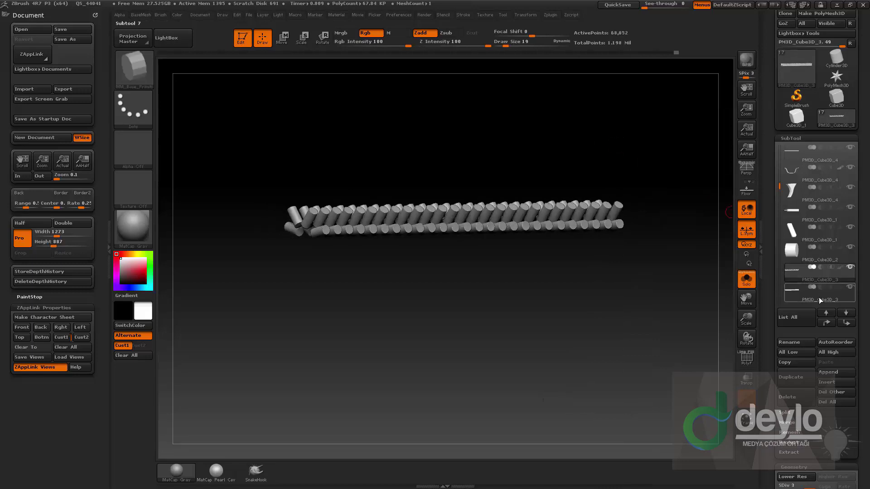
click(826, 323)
key(ctrl)
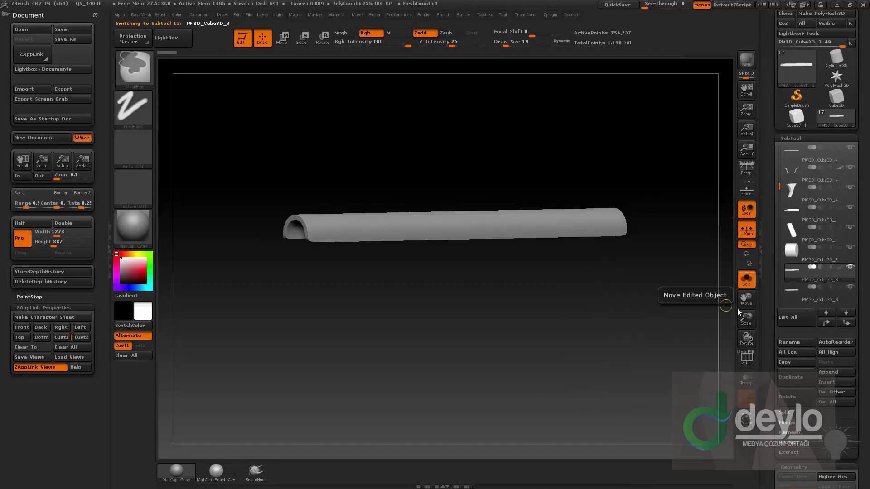
click(807, 299)
click(808, 278)
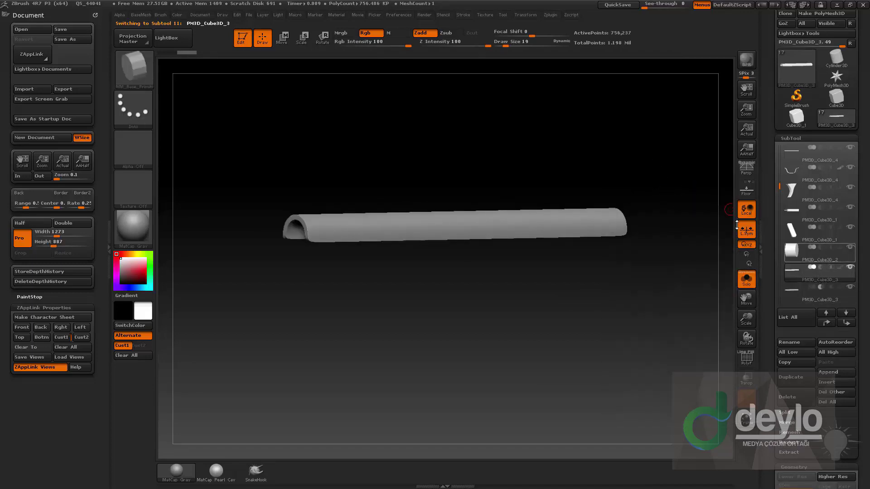
key(ctrl)
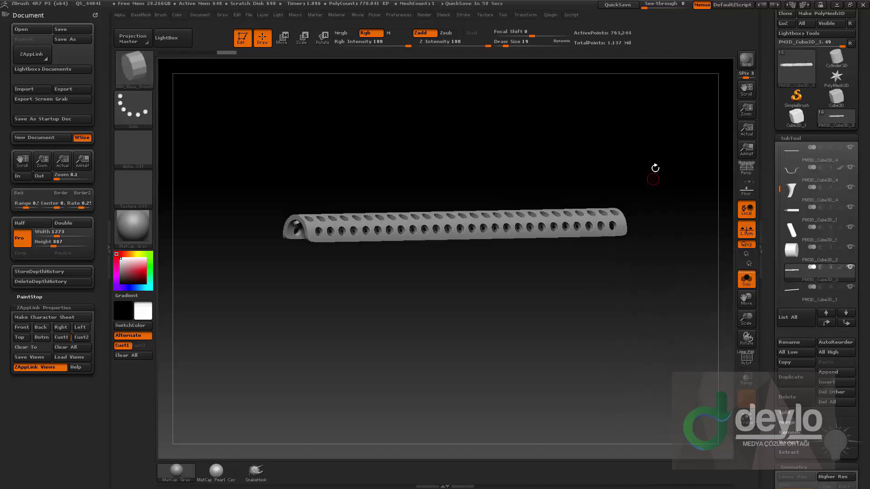
Step: Smooth the perforated heat shield with the Smooth Stronger brush and update its DynaMesh
drag(654, 169, 370, 266)
key(shift)
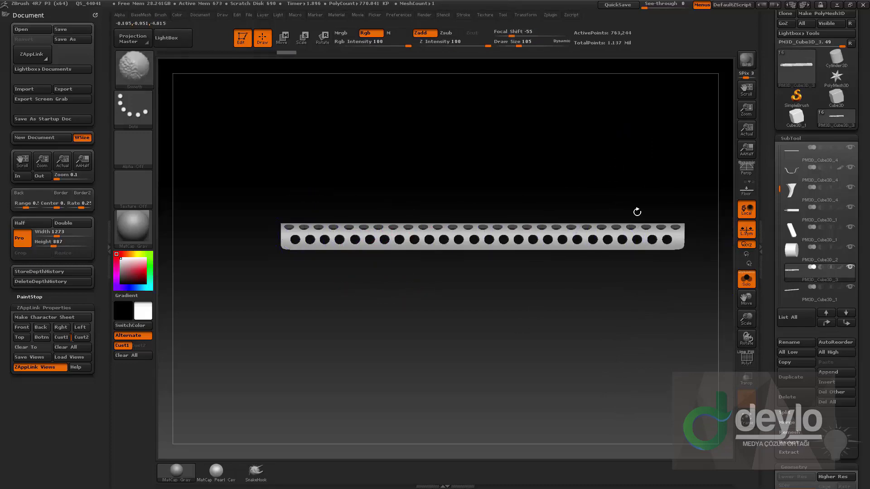
click(139, 76)
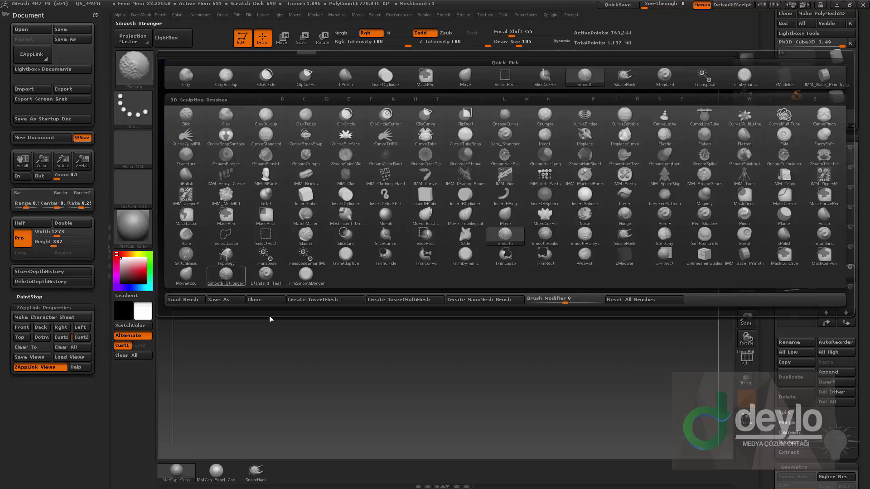
key(ctrl)
key(shift)
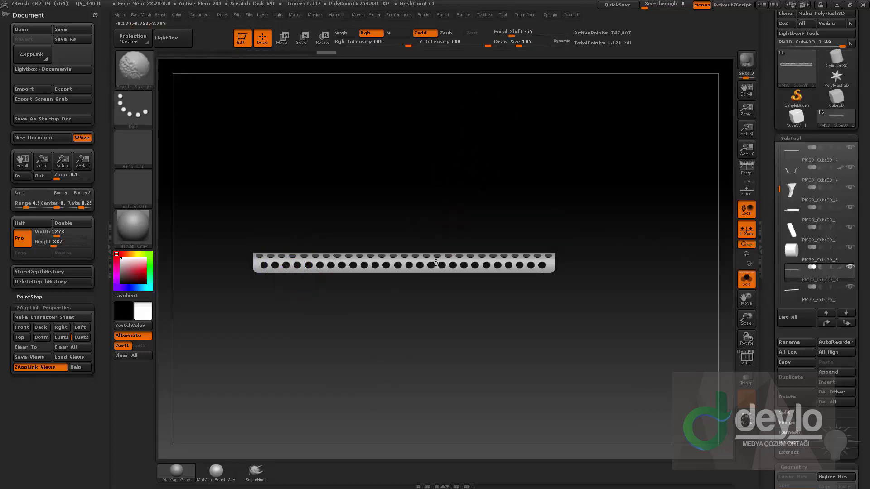
Step: Show the whole shotgun again and undo the heat shield's smoothing and vent-hole cut
click(743, 286)
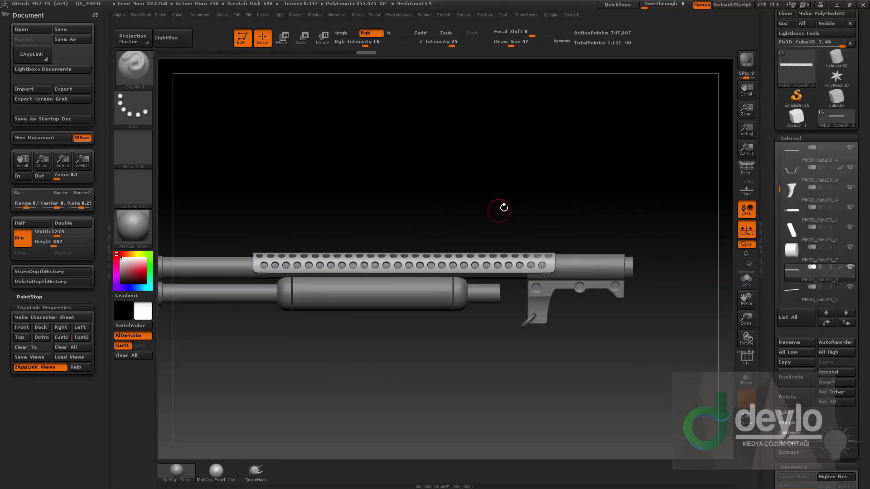
alt+drag(530, 198, 540, 180)
key(ctrl)
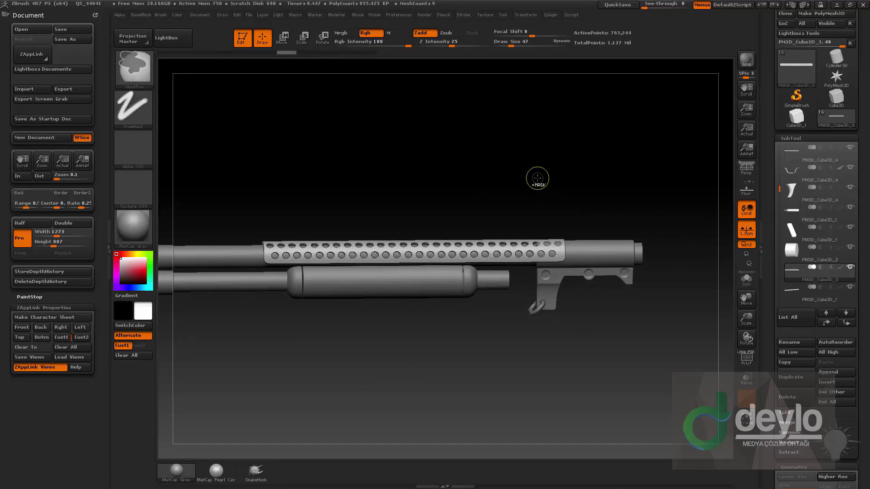
key(ctrl+z)
key(ctrl+z)
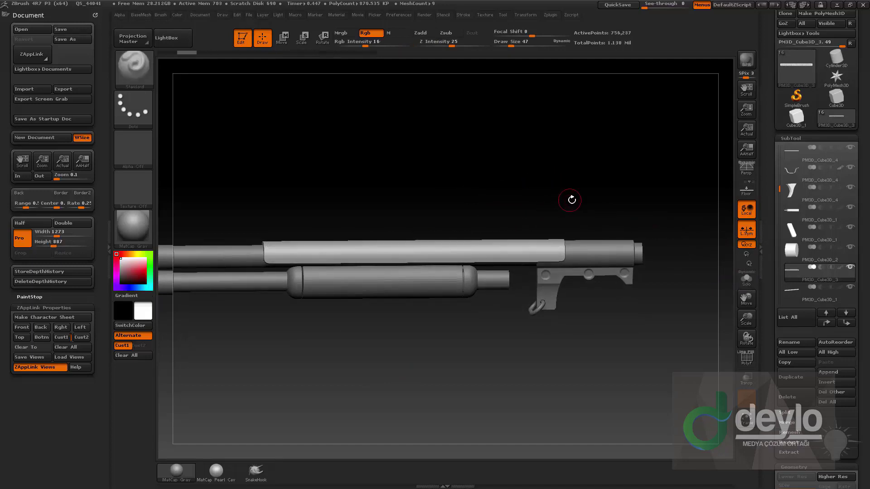
Step: Restore the merged shield and cylinders from the undo history, isolate the cylinders and split them into a separate subtool
mouse_move(571, 200)
shift+mouse_down()
mouse_move(523, 171)
mouse_move(488, 199)
shift+mouse_up()
click(202, 52)
ctrl+shift+click(487, 247)
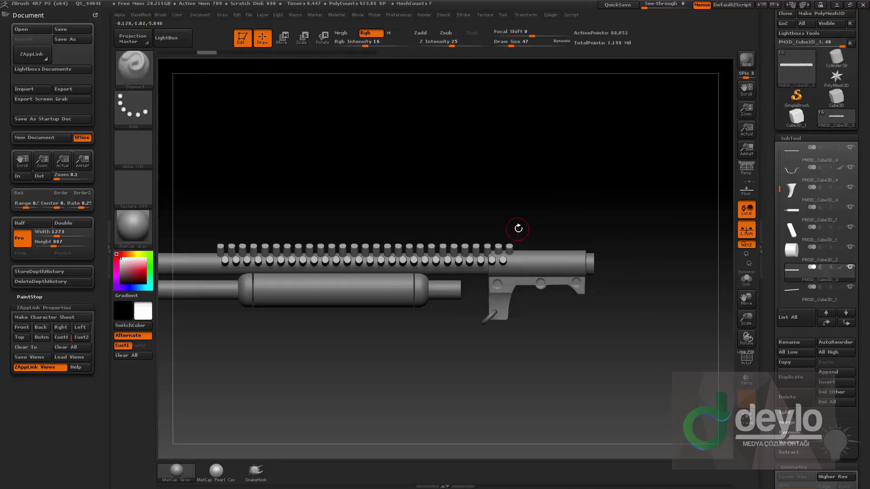
key(space)
click(621, 245)
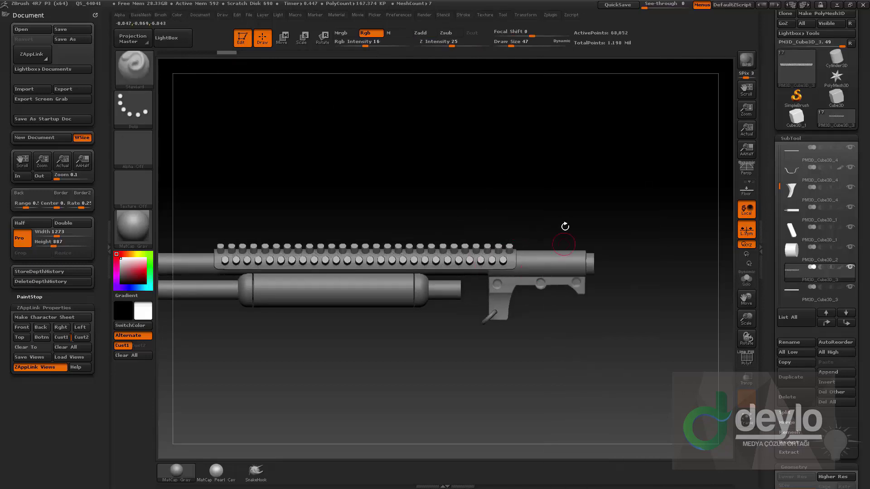
Step: Hide the three foremost cylinder columns and delete them from the cylinder subtool
ctrl+shift+drag(480, 342, 482, 339)
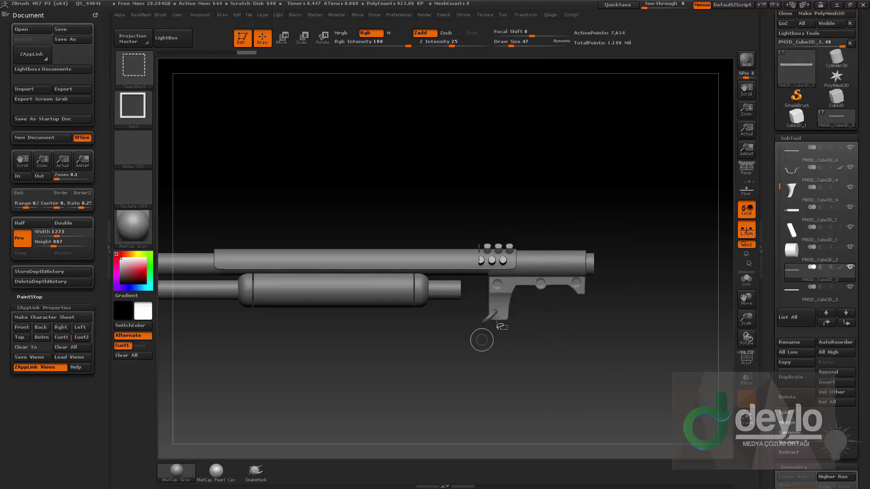
ctrl+shift+drag(590, 142, 608, 157)
key(b)
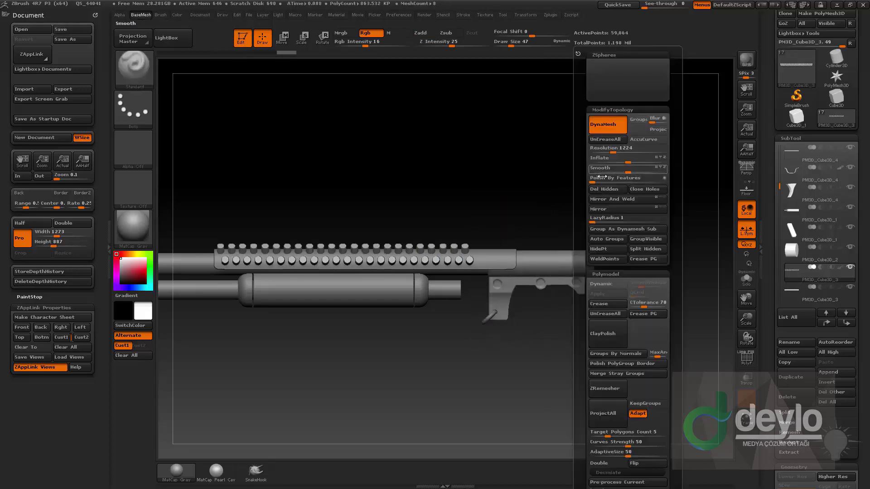
Step: Move the shortened cylinder rows below the heat shield as a subtraction, merge them and update the DynaMesh to cut the holes
alt+drag(565, 175, 616, 153)
drag(665, 185, 692, 198)
click(846, 313)
click(820, 287)
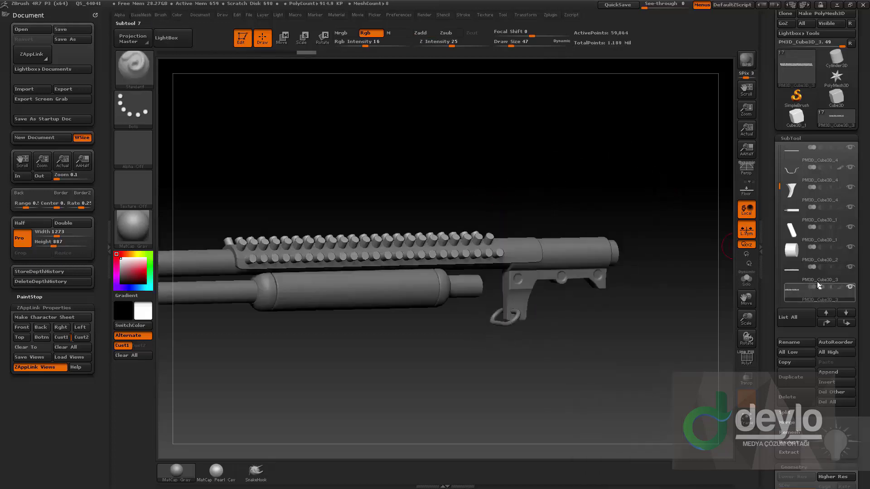
click(818, 280)
key(ctrl)
click(807, 296)
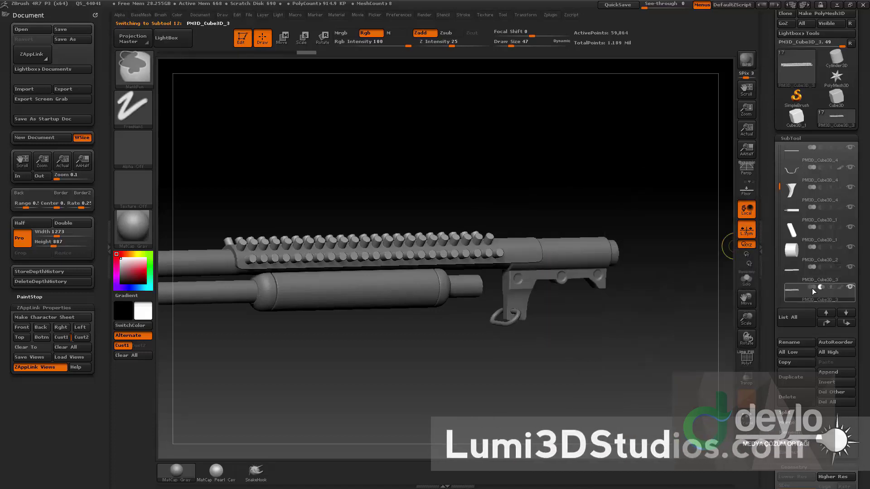
click(803, 278)
key(ctrl+m)
ctrl+drag(606, 125, 653, 186)
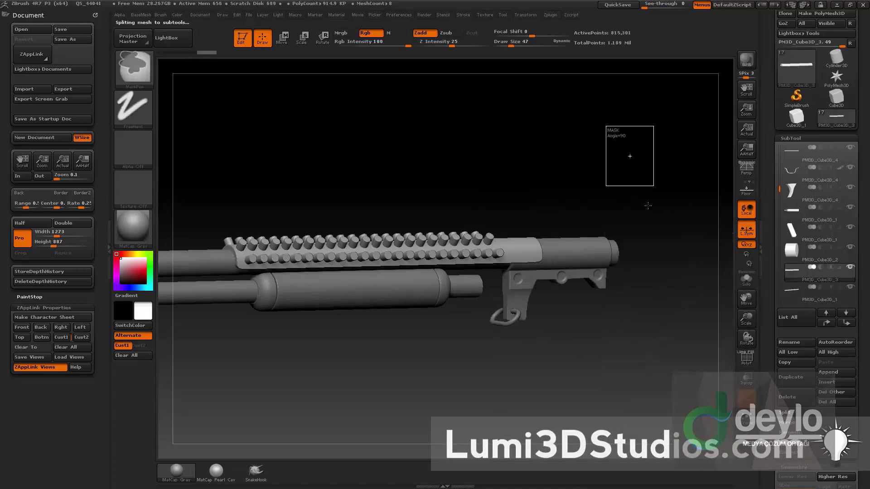
shift+drag(568, 163, 549, 145)
Step: Select the trigger guard, show its polyframe and reduce its mesh with ZRemesher at Half, keeping its polygroups
key(s)
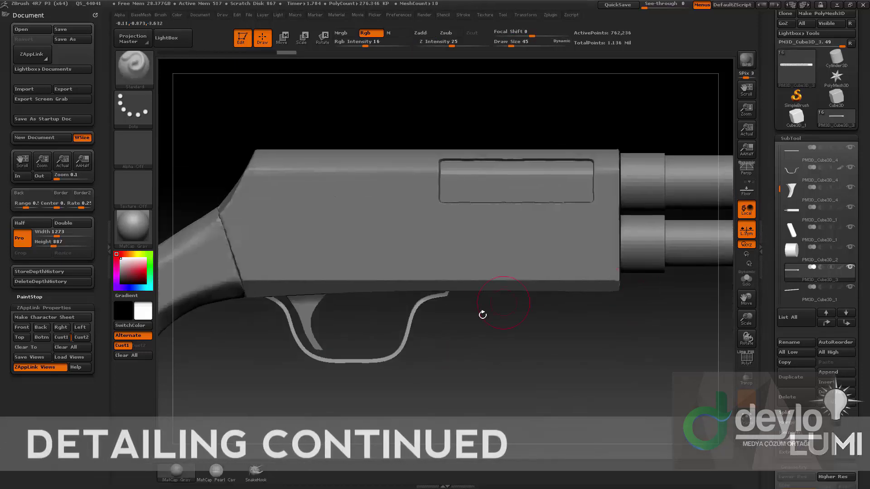
key(s)
mouse_move(479, 315)
mouse_down()
mouse_move(471, 315)
mouse_move(635, 363)
mouse_move(620, 336)
mouse_move(578, 348)
mouse_up()
alt+click(422, 304)
key(shift+f)
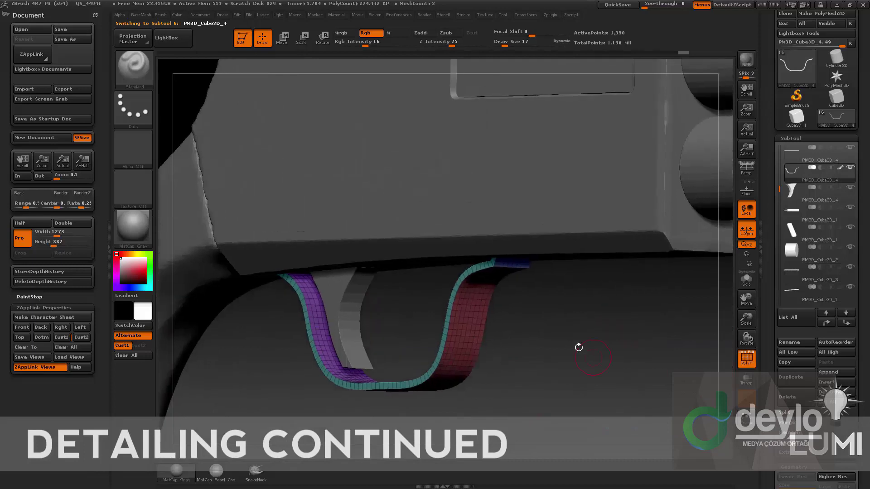
scroll(769, 334, down, 10)
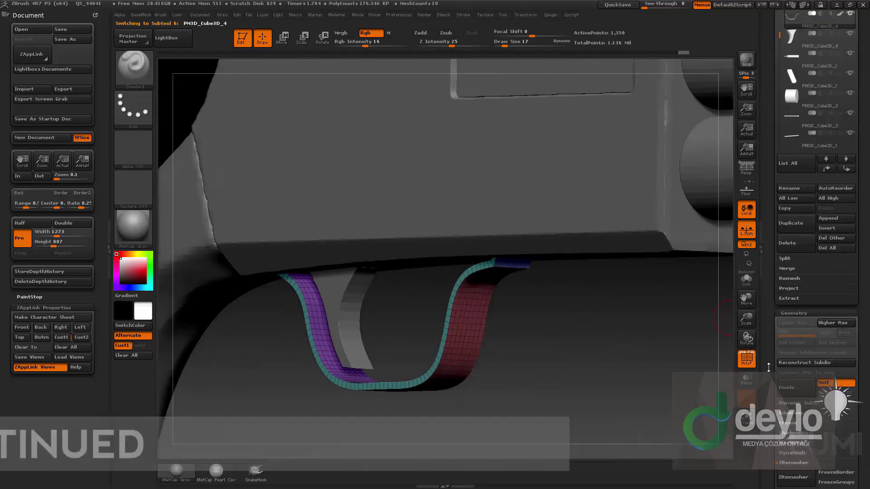
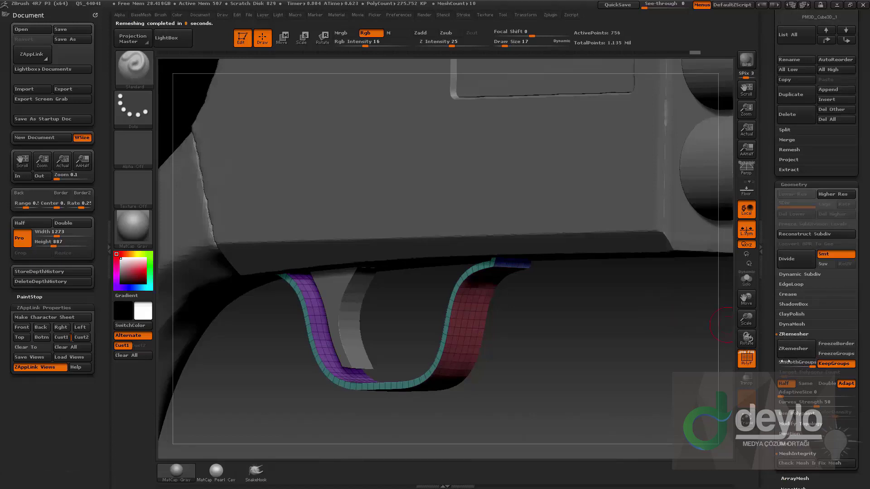
drag(721, 338, 363, 313)
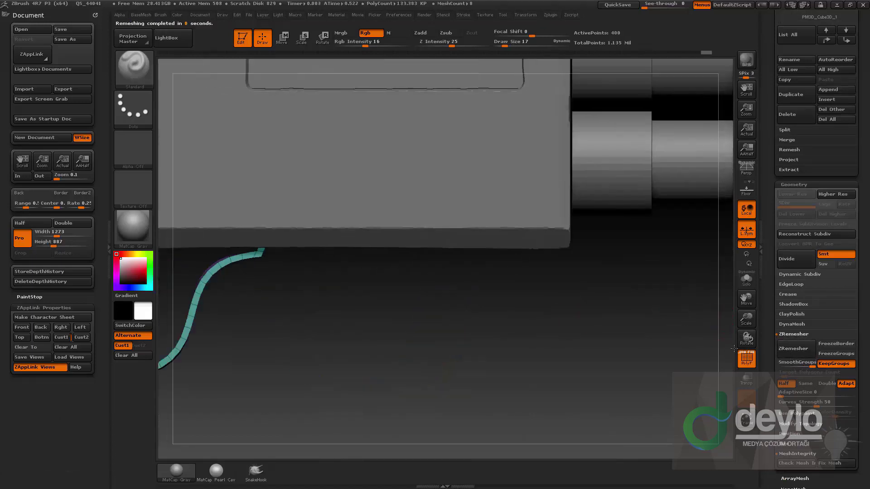
Step: Mask the trigger guard except the inner points of its front bend and move them up and back into a pointed brace
alt+drag(286, 300, 543, 324)
key(ctrl)
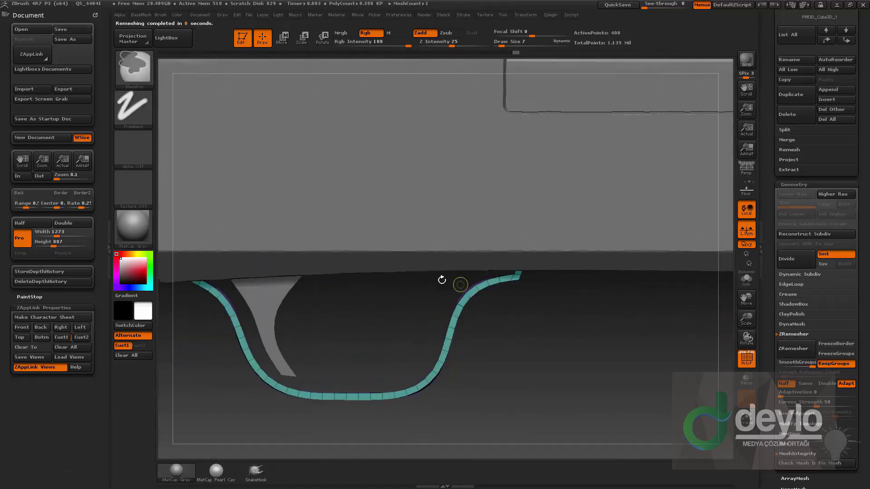
mouse_move(433, 281)
ctrl+mouse_down()
mouse_move(470, 298)
mouse_move(525, 353)
ctrl+mouse_up()
ctrl+click(491, 301)
key(w)
drag(497, 326, 450, 292)
ctrl+drag(525, 292, 532, 305)
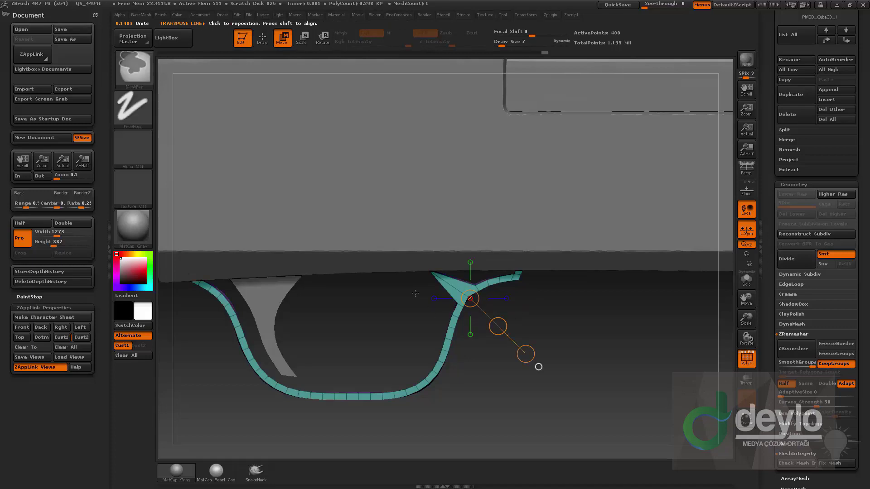
mouse_move(463, 310)
ctrl+mouse_down()
mouse_move(525, 333)
mouse_move(479, 312)
ctrl+mouse_up()
ctrl+click(475, 317)
ctrl+drag(542, 340, 552, 348)
key(q)
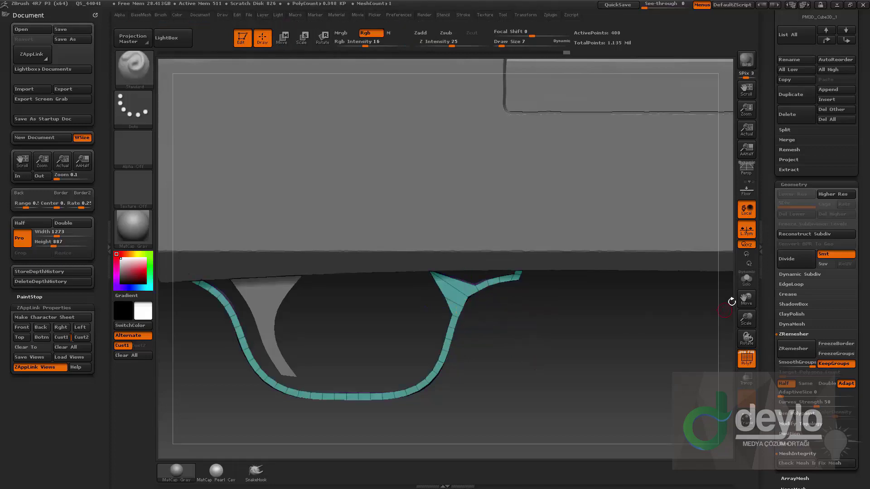
Step: Isolate the trigger guard and use MaskLasso to mask everything except the upper edge of its front arm
click(746, 279)
alt+drag(611, 304, 614, 307)
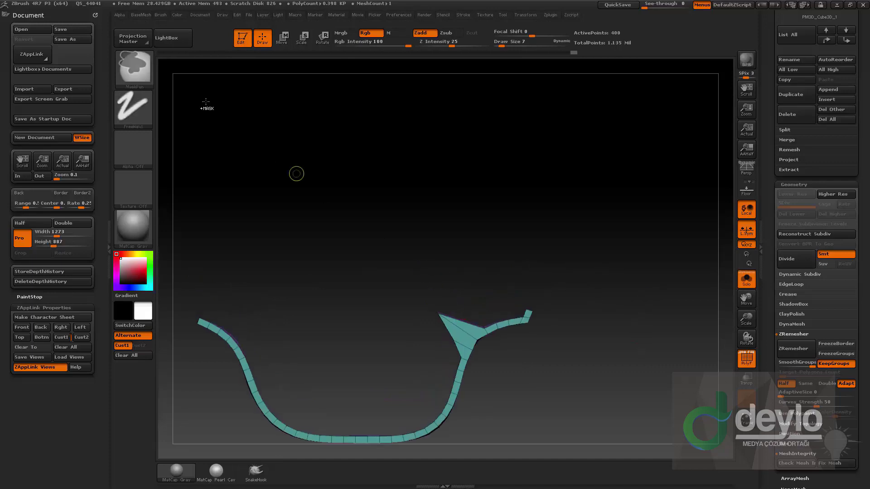
key(ctrl+b)
click(306, 116)
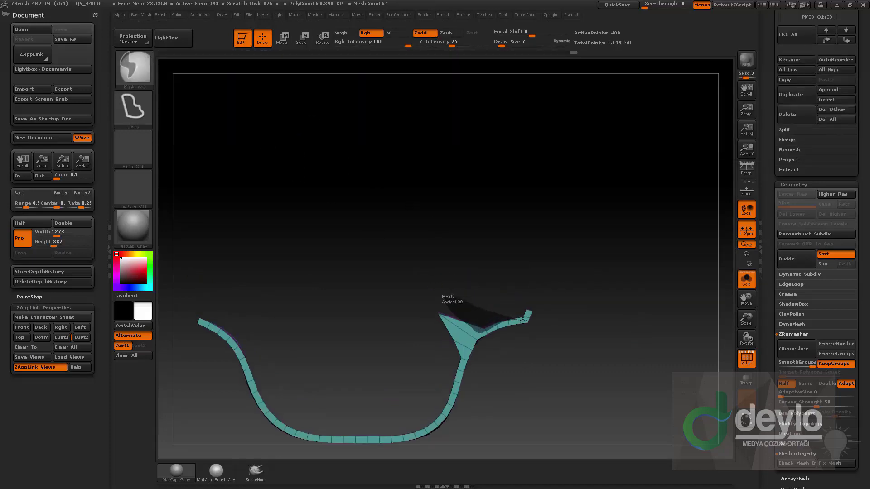
ctrl+drag(528, 313, 548, 289)
ctrl+click(571, 249)
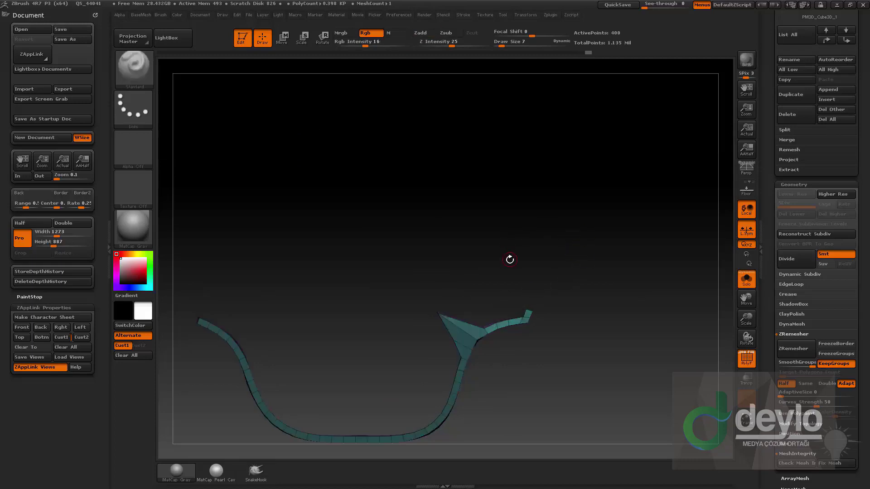
Step: Flatten the unmasked upper edge of the front arm into a straight line with ClipCurve and clear the mask
ctrl+shift+click(135, 69)
ctrl+shift+click(266, 117)
mouse_move(318, 312)
ctrl+shift+mouse_down()
mouse_move(653, 302)
mouse_move(497, 248)
ctrl+shift+mouse_up()
mouse_move(598, 272)
ctrl+shift+mouse_down()
mouse_move(451, 322)
mouse_move(344, 326)
mouse_move(336, 302)
mouse_move(340, 308)
ctrl+shift+mouse_up()
mouse_move(375, 278)
mouse_down()
mouse_move(444, 278)
mouse_move(383, 303)
mouse_up()
Step: Mask the guard except the inner points of its rear bend, move them up and forward into a pointed brace, and clear the mask
key(ctrl)
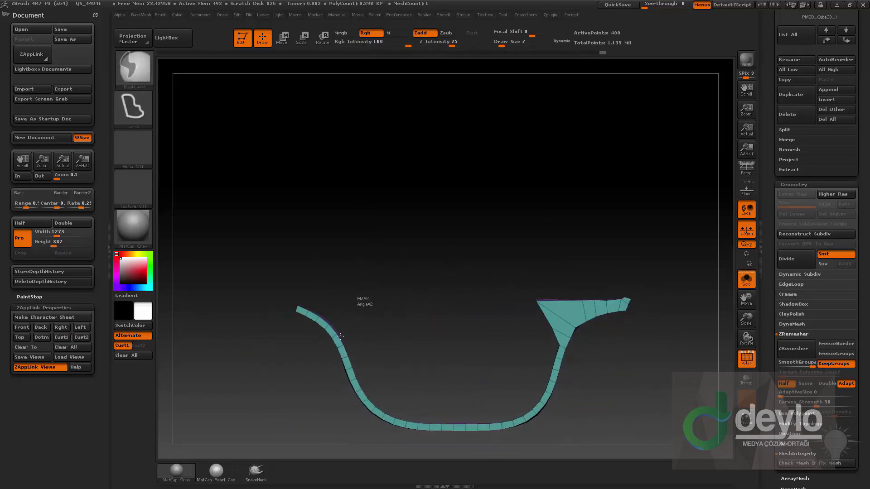
ctrl+click(365, 322)
key(w)
ctrl+drag(331, 332, 395, 306)
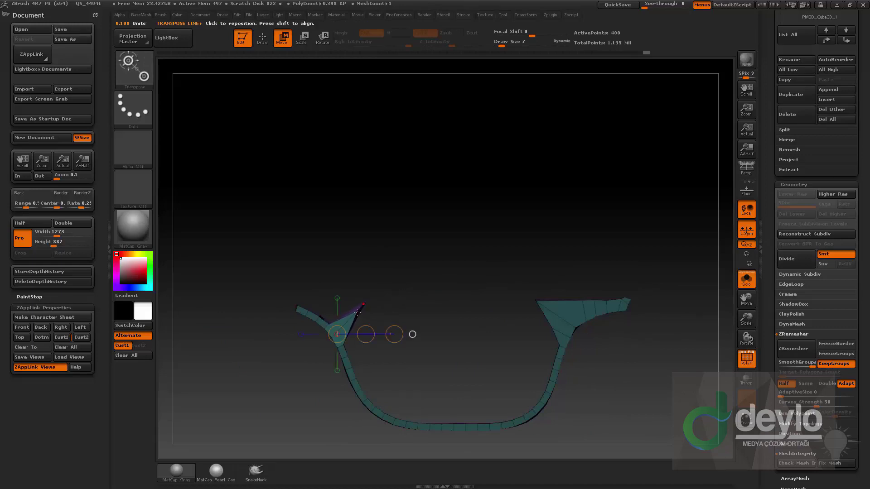
mouse_move(363, 305)
shift+mouse_down()
mouse_move(388, 279)
mouse_move(371, 302)
shift+mouse_up()
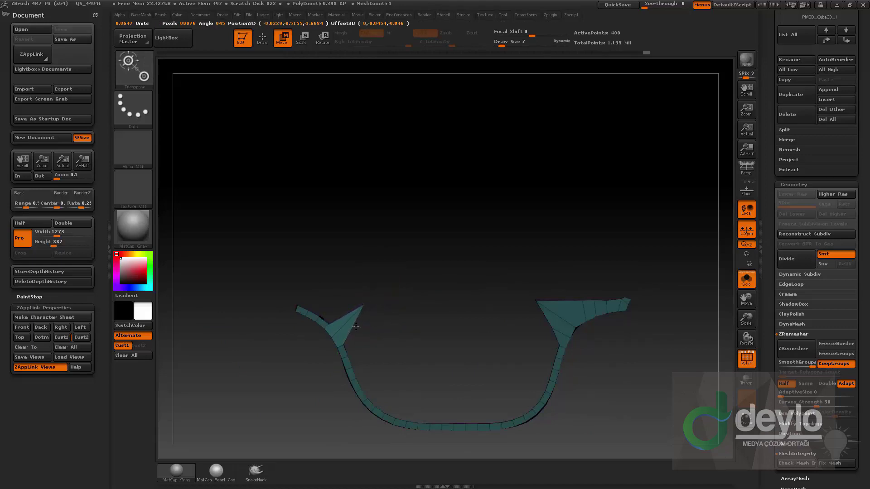
drag(376, 290, 377, 286)
key(q)
ctrl+drag(320, 269, 353, 291)
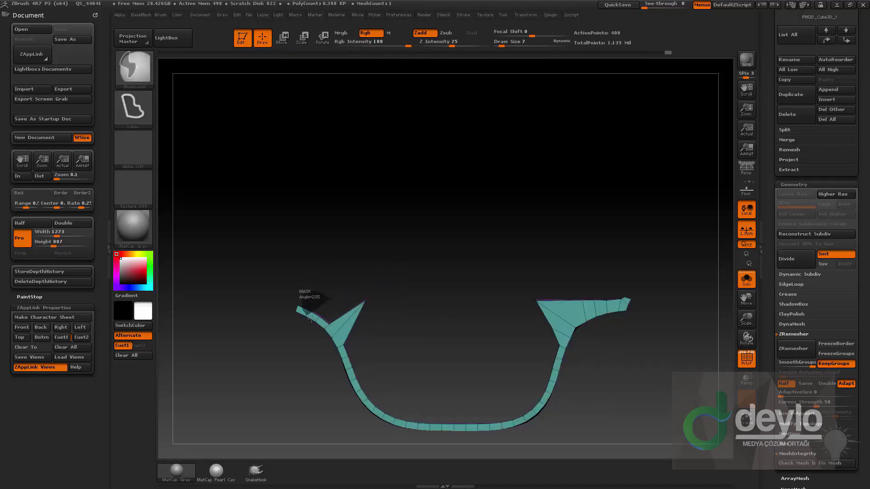
Step: Mask all but the upper edge of the rear arm, clip it straight with ClipCurve and clear the mask
ctrl+drag(335, 328, 338, 298)
ctrl+click(344, 272)
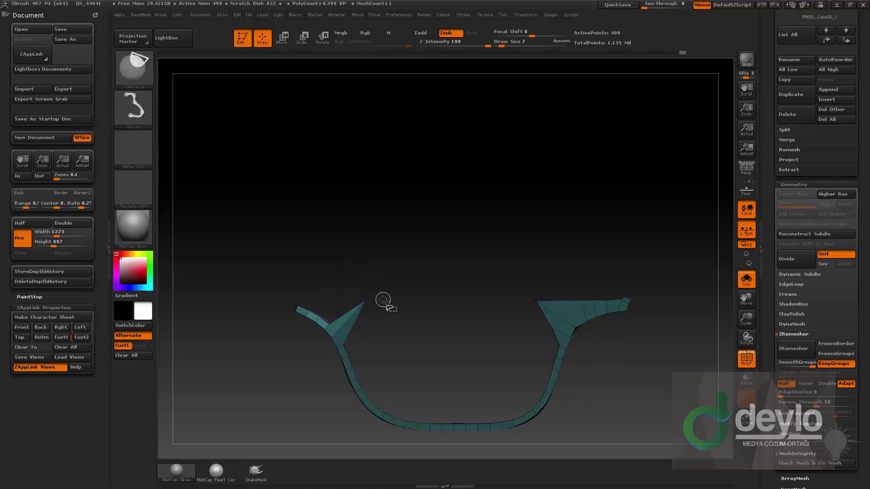
mouse_move(392, 309)
ctrl+shift+mouse_down()
mouse_move(260, 316)
mouse_move(263, 304)
ctrl+shift+mouse_up()
ctrl+drag(423, 290, 446, 285)
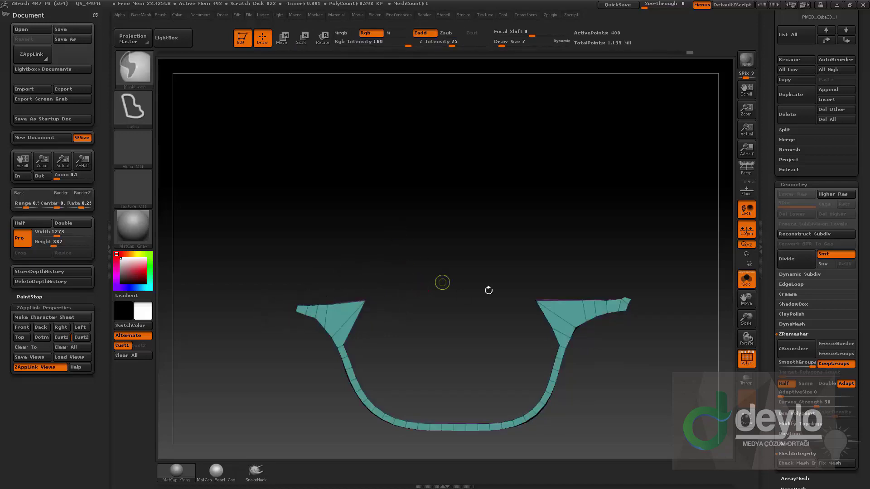
Step: Slice across the guard's rear brace with SliceCurve to separate its upper part into its own polygroup
alt+drag(535, 305, 488, 289)
alt+drag(362, 312, 376, 321)
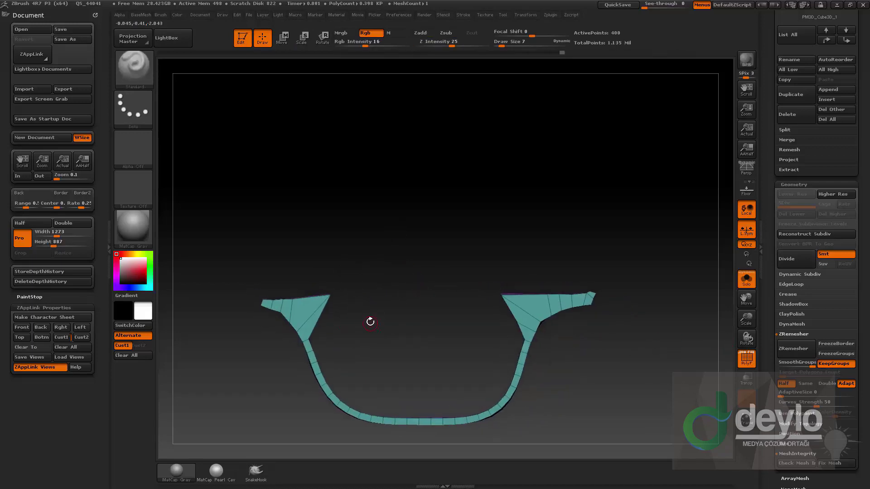
mouse_move(632, 315)
mouse_down()
mouse_move(615, 317)
mouse_move(626, 313)
mouse_up()
key(ctrl+shift)
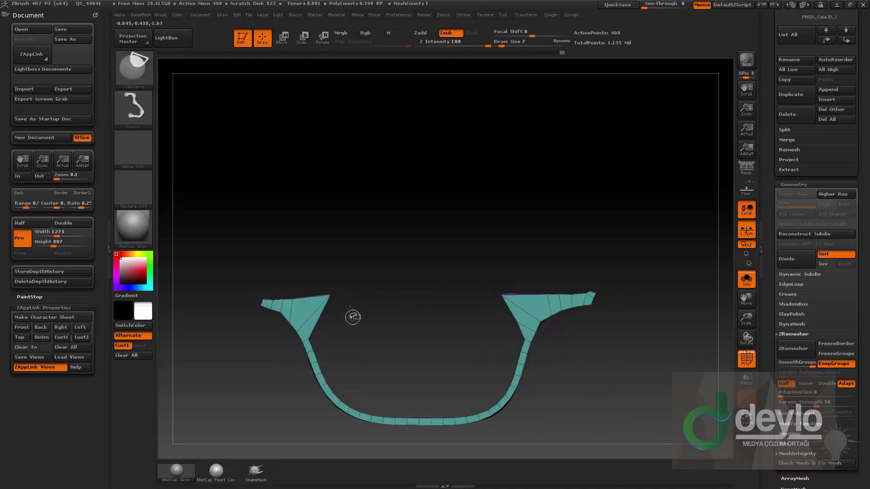
click(134, 68)
ctrl+shift+click(305, 77)
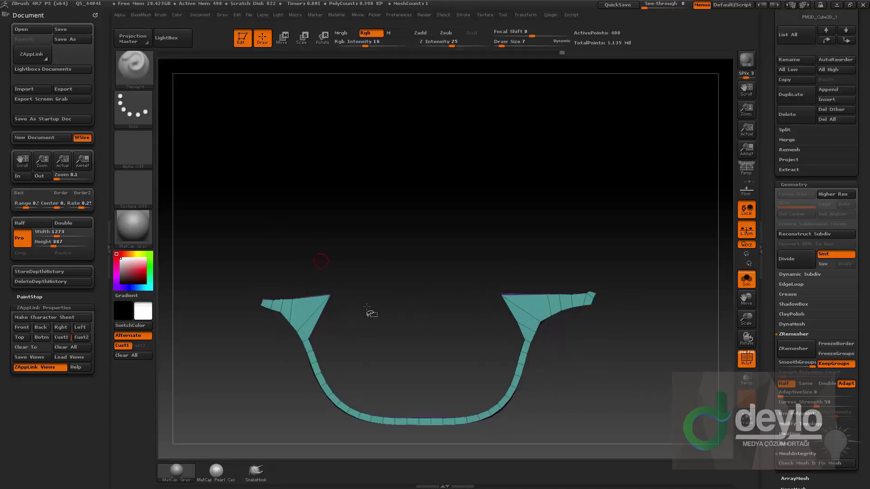
ctrl+shift+drag(397, 313, 224, 335)
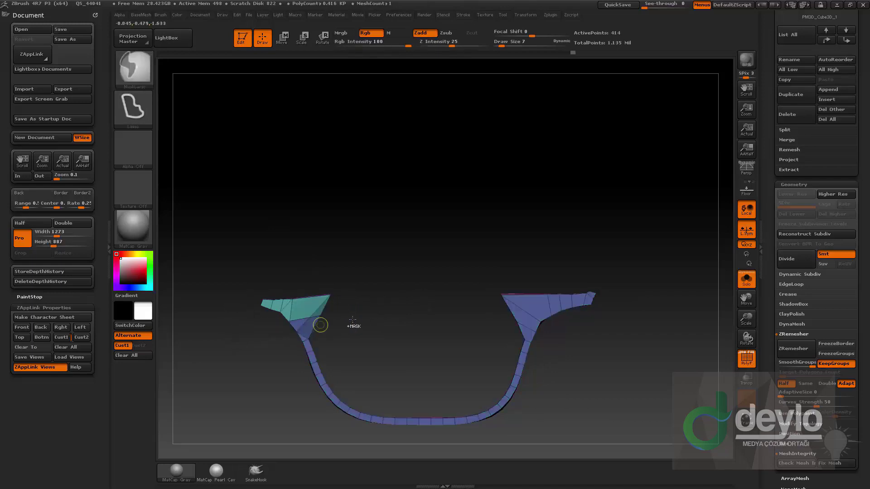
Step: Mask around the inner corner below the rear slice, move that corner inward to slim the brace, and show the whole shotgun again
key(w)
key(d)
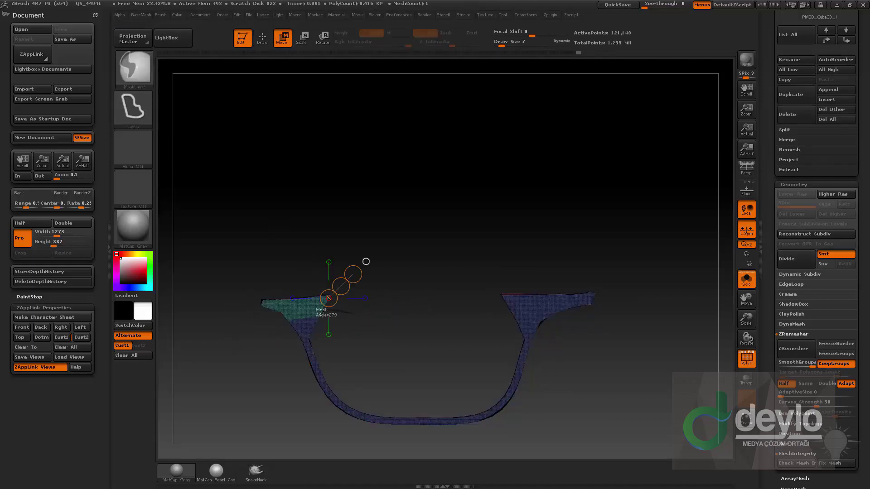
key(shift+d)
mouse_move(336, 312)
ctrl+mouse_down()
mouse_move(316, 311)
mouse_move(358, 335)
ctrl+mouse_up()
ctrl+click(396, 324)
mouse_move(310, 317)
mouse_down()
mouse_move(377, 345)
mouse_move(336, 331)
mouse_move(421, 283)
mouse_up()
key(q)
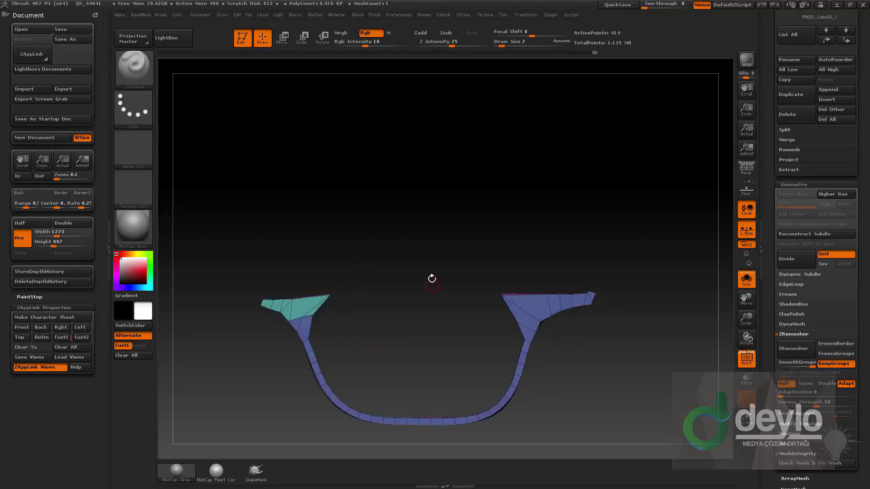
key(b)
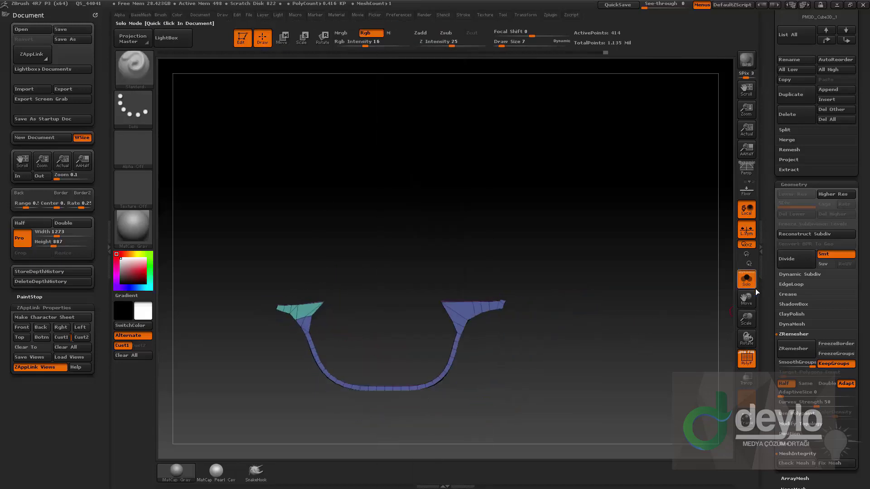
click(746, 278)
drag(472, 387, 479, 357)
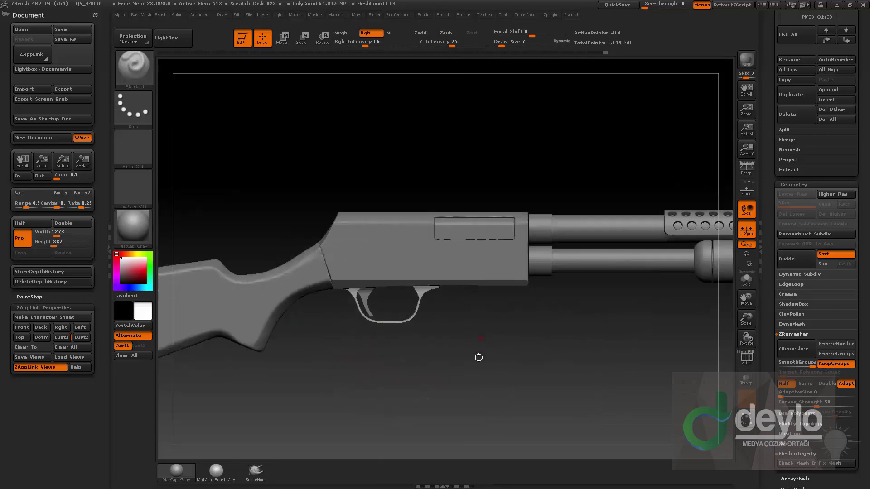
Step: Select the receiver, mask it except for a narrow strip at its front end, and isolate it
alt+click(495, 272)
mouse_move(590, 323)
alt+mouse_down()
mouse_move(579, 342)
mouse_move(539, 344)
alt+mouse_up()
ctrl+drag(484, 191, 469, 358)
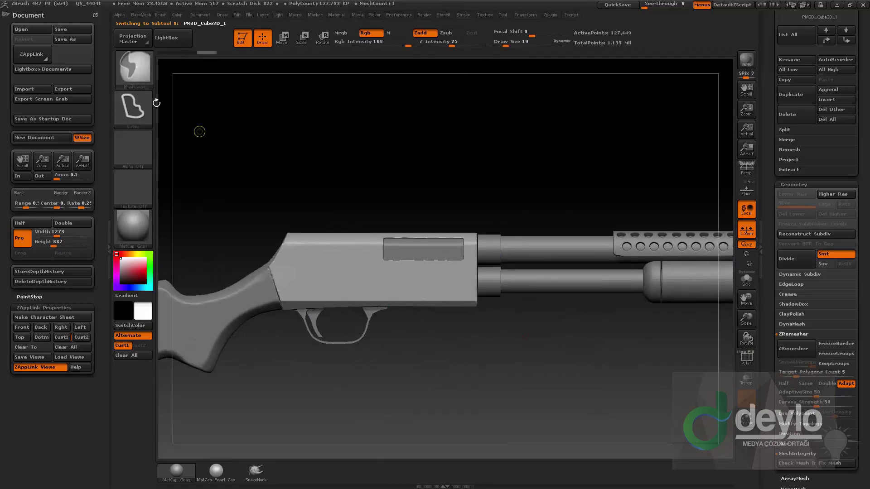
click(134, 68)
click(226, 78)
mouse_move(440, 158)
ctrl+mouse_down()
mouse_move(443, 251)
mouse_move(508, 382)
ctrl+mouse_up()
click(746, 278)
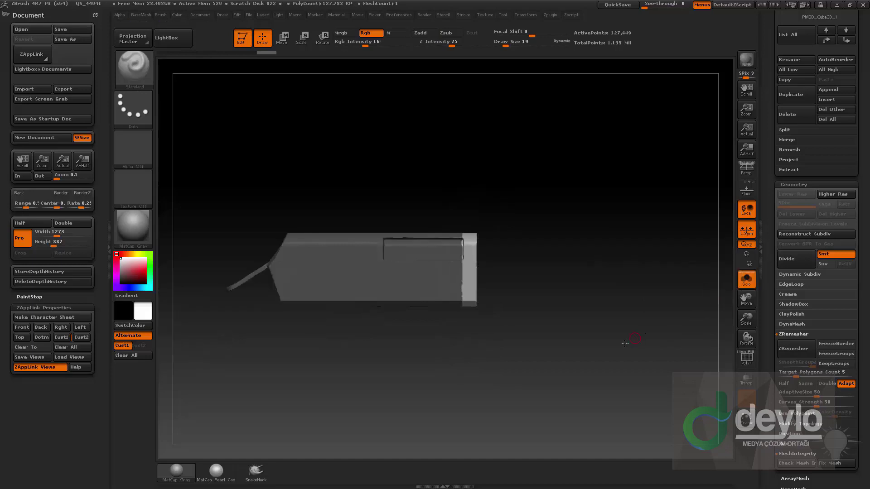
Step: Extend the mask up to the receiver's front strip, widen the unmasked strip sideways, and clear the mask
drag(631, 344, 613, 330)
alt+drag(613, 330, 639, 392)
alt+drag(627, 344, 643, 377)
drag(643, 377, 655, 364)
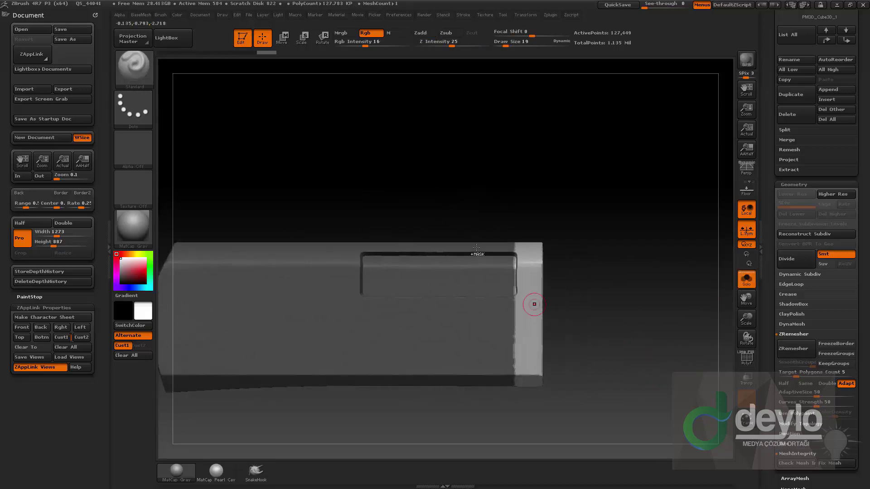
ctrl+drag(454, 202, 517, 413)
drag(642, 334, 593, 344)
key(w)
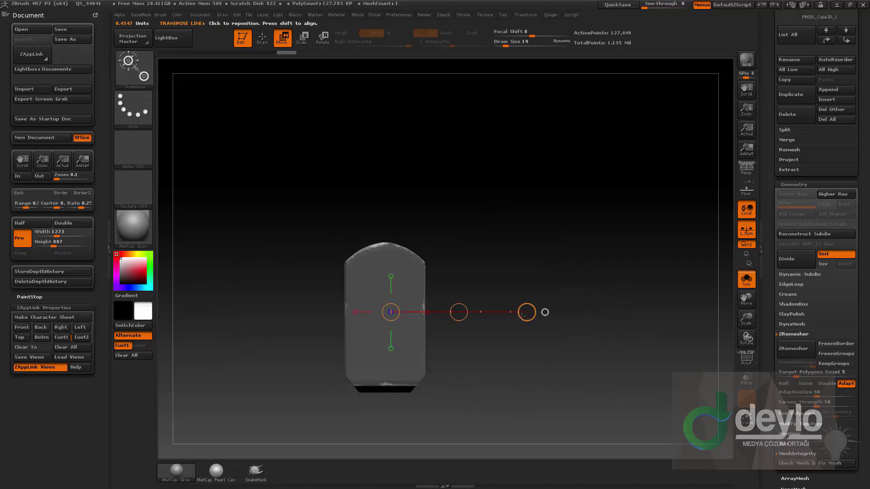
drag(527, 312, 546, 311)
key(q)
drag(534, 252, 602, 291)
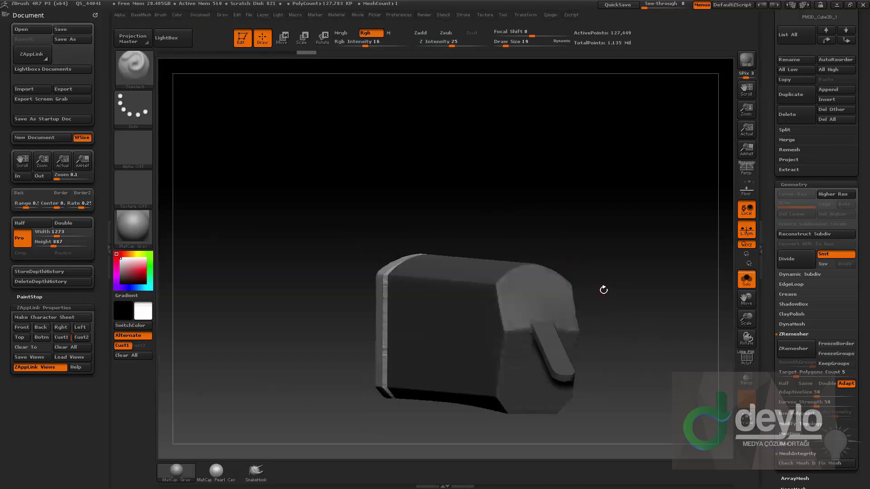
ctrl+drag(597, 243, 634, 288)
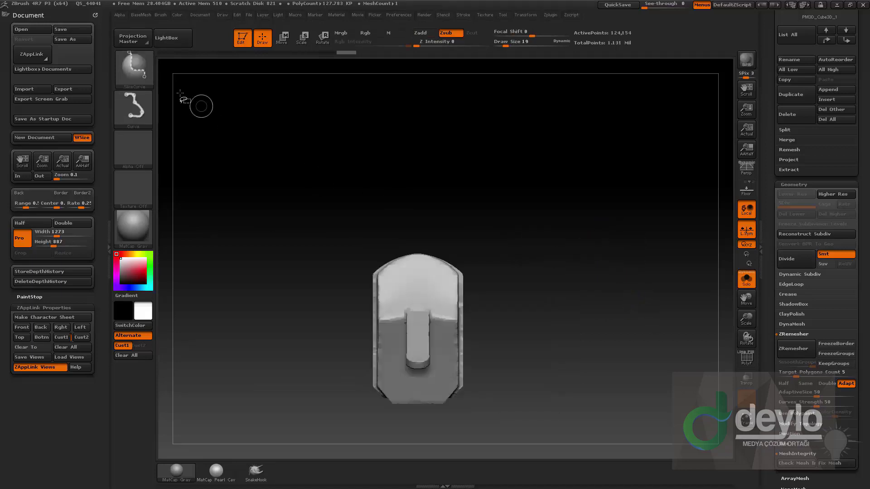
Step: Trim both sides of the receiver's widened front strip with ClipCurve and display all the other parts again
ctrl+shift+click(145, 68)
ctrl+shift+click(266, 117)
ctrl+shift+drag(334, 340, 404, 257)
mouse_move(569, 252)
mouse_down()
mouse_move(608, 241)
mouse_move(593, 200)
mouse_move(553, 263)
mouse_move(581, 262)
mouse_move(553, 248)
mouse_up()
mouse_move(451, 296)
ctrl+shift+mouse_down()
mouse_move(385, 392)
mouse_move(383, 384)
ctrl+shift+mouse_up()
mouse_move(520, 299)
mouse_down()
mouse_move(516, 361)
mouse_move(473, 417)
mouse_move(617, 310)
mouse_up()
drag(642, 248, 734, 282)
click(746, 279)
Step: Insert a small cube with an insert-mesh brush on the tang behind the receiver
drag(585, 291, 590, 254)
key(1)
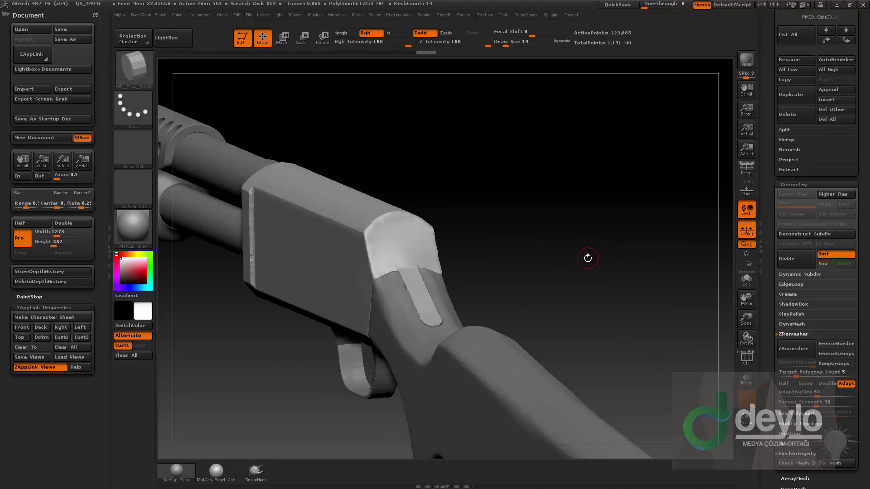
key(m)
click(612, 285)
drag(589, 286, 411, 291)
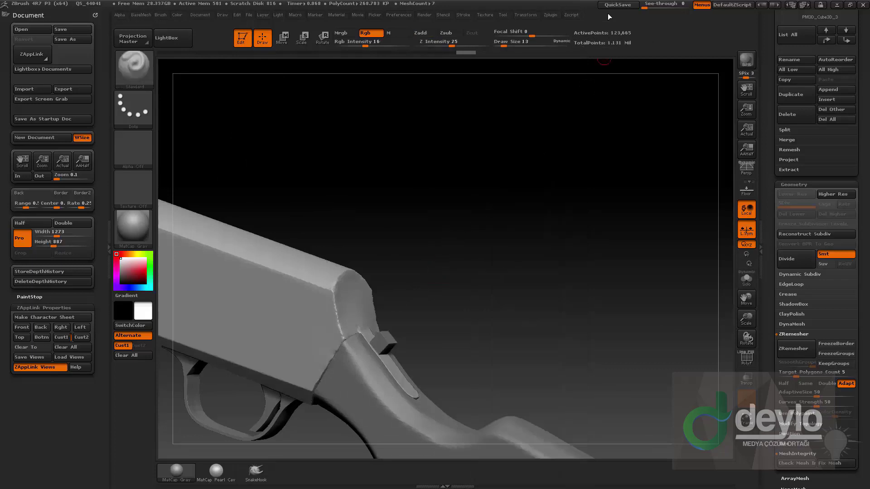
Step: Quick-save the project and reload the saved file QS_44044.ZPR from LightBox
click(615, 6)
key(comma)
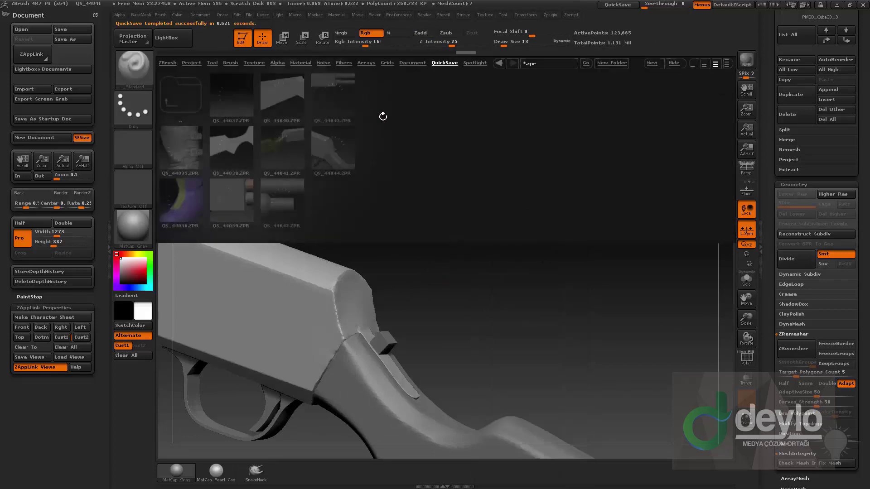
double_click(339, 149)
click(461, 270)
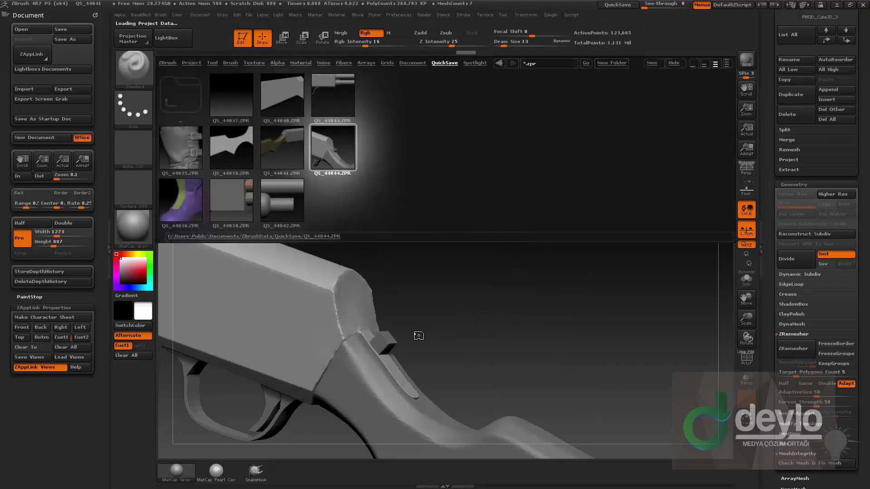
Step: Select the small cube on the tang and stretch it into a long bar along the slope
alt+click(388, 340)
drag(444, 268, 466, 252)
key(w)
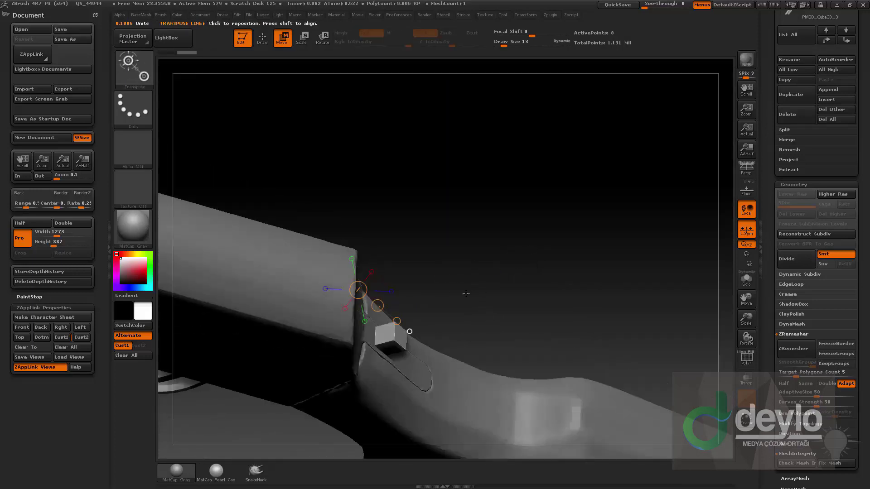
key(b)
click(452, 200)
drag(421, 281, 406, 284)
click(398, 341)
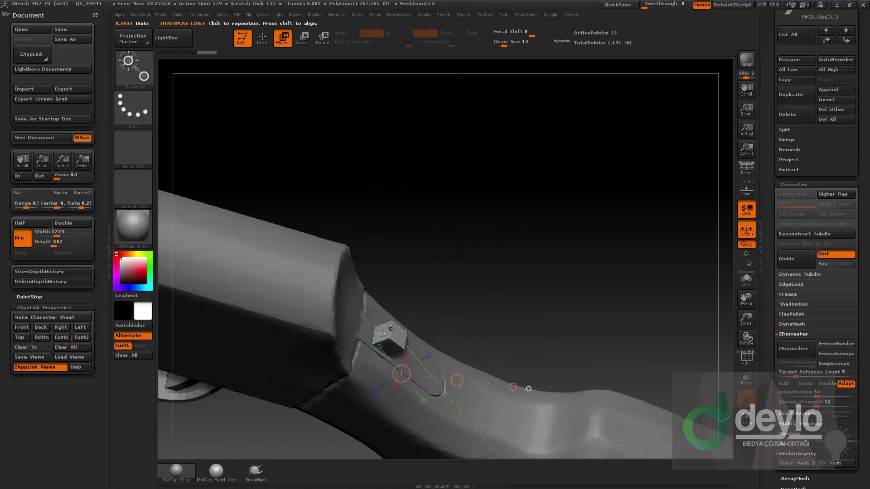
click(381, 336)
drag(481, 277, 447, 266)
drag(317, 290, 215, 181)
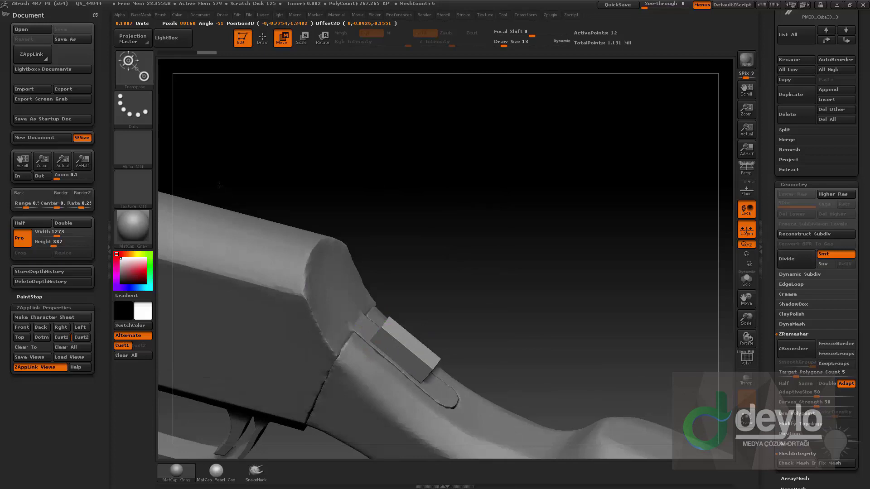
Step: Move the bar down into the front part of the tang and show its polyframe
alt+drag(431, 283, 392, 274)
drag(397, 311, 402, 372)
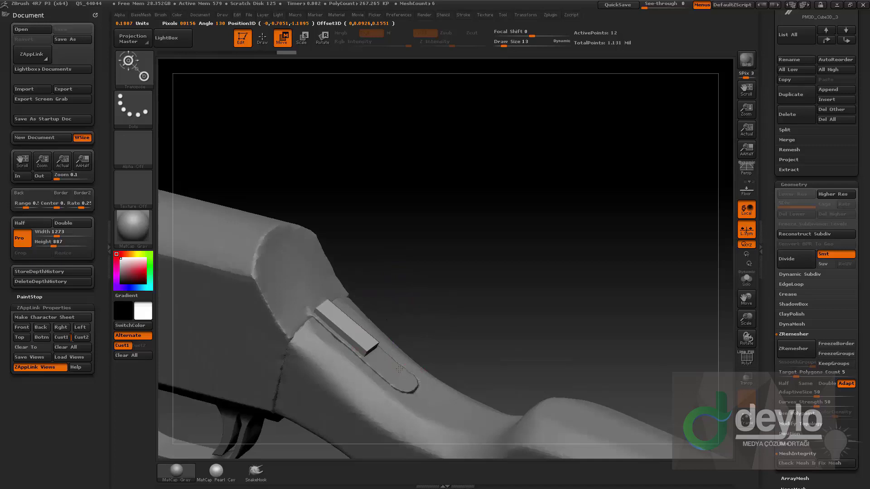
key(q)
key(shift+f)
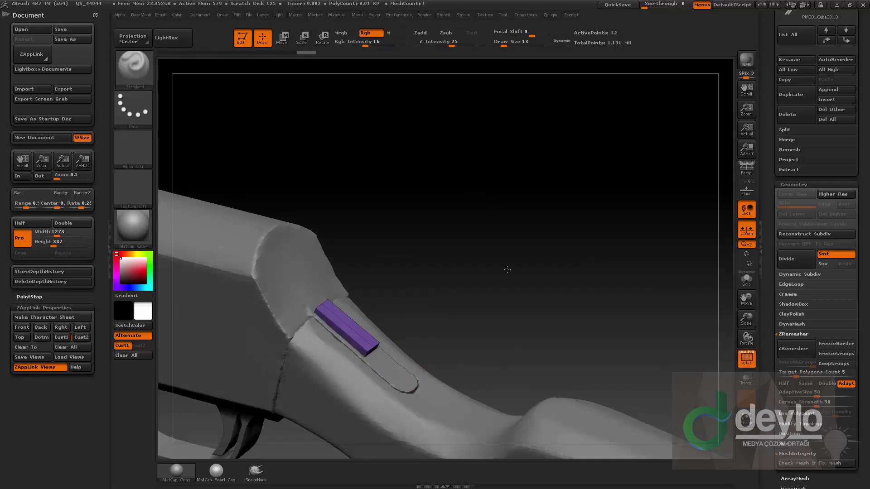
Step: Insert three crosswise single edge loops near the front end of the bar with the ZModeler brush
alt+drag(508, 270, 465, 247)
key(b)
key(z)
key(m)
key(space)
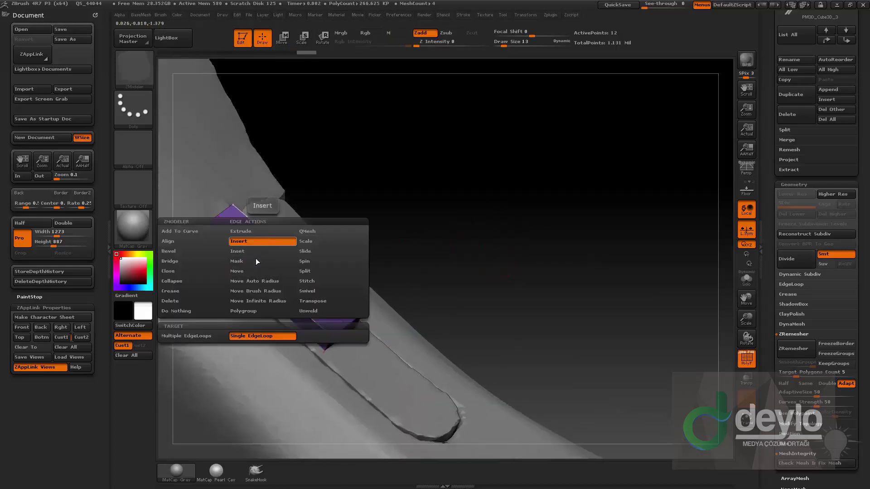
drag(256, 261, 424, 265)
click(307, 295)
shift+drag(365, 248, 297, 302)
ctrl+click(369, 243)
key(w)
key(q)
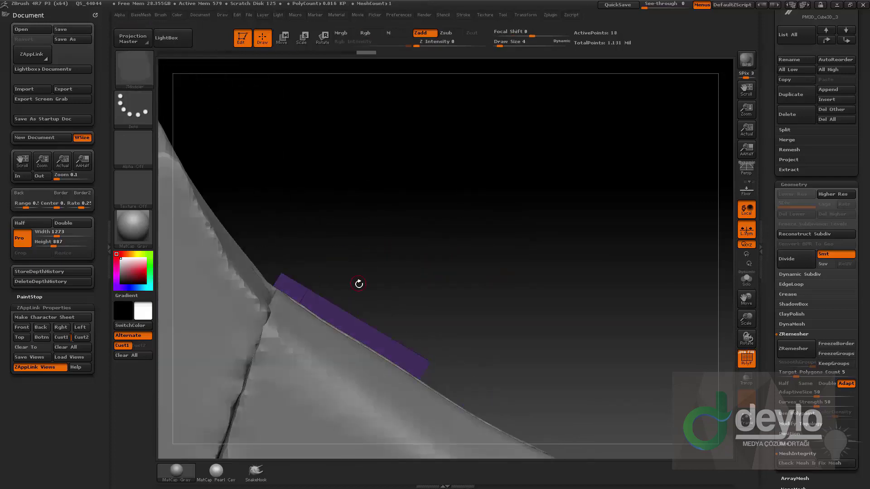
key(space)
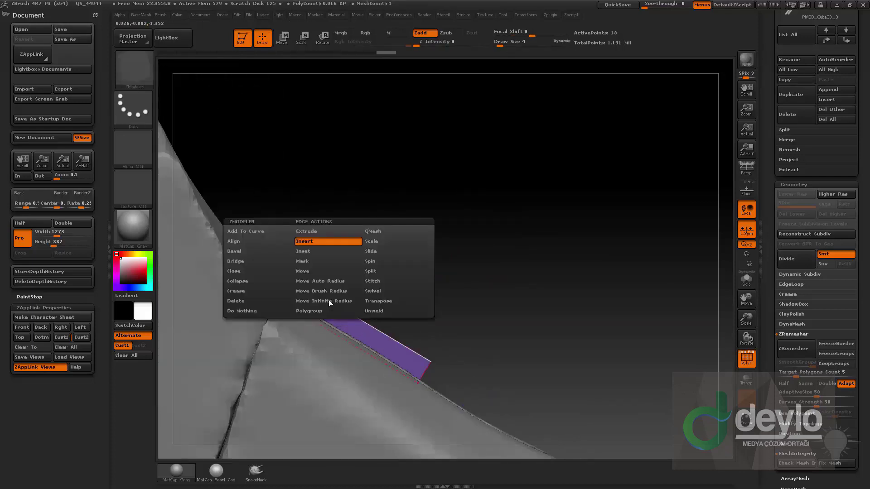
click(325, 300)
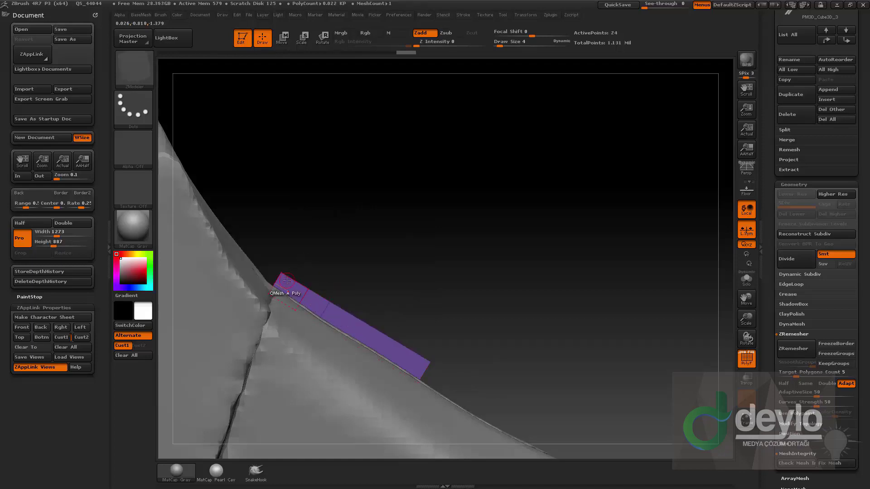
Step: Mask the rest of the bar and raise the section near its front end into a small hump
mouse_move(339, 256)
ctrl+mouse_down()
mouse_move(283, 316)
mouse_move(360, 261)
mouse_move(343, 276)
ctrl+mouse_up()
ctrl+click(284, 315)
key(w)
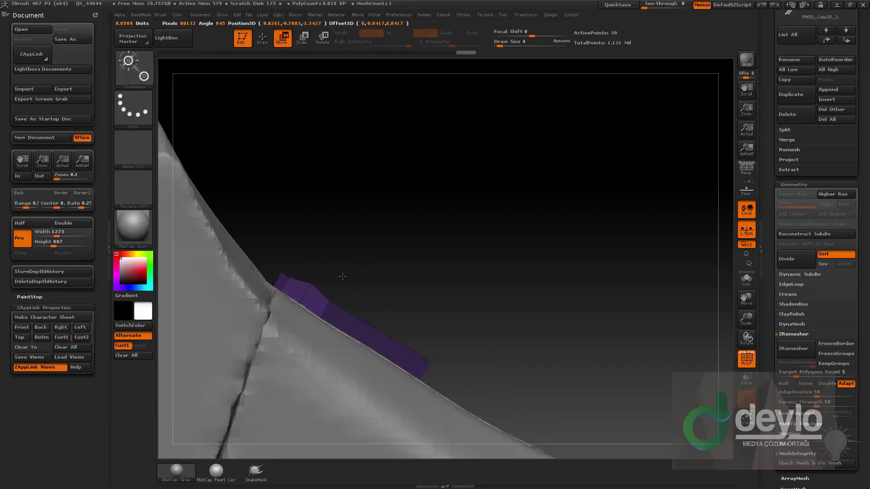
key(q)
key(w)
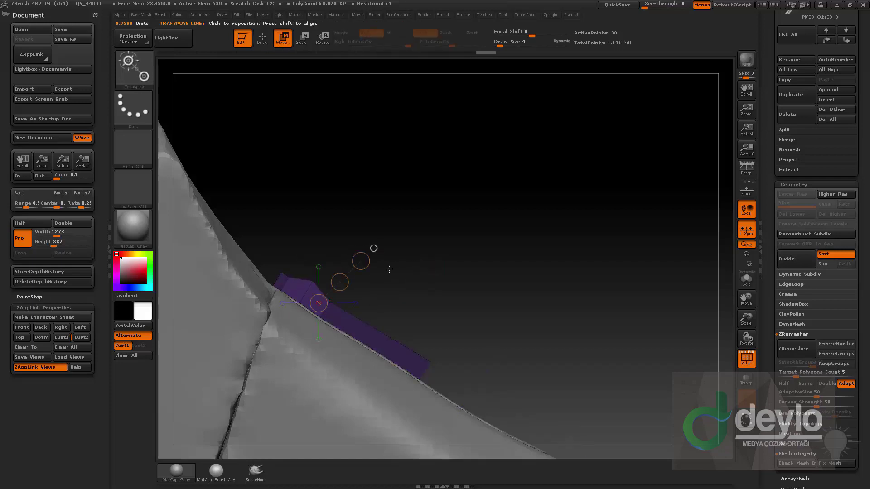
ctrl+drag(387, 295, 393, 305)
shift+drag(368, 333, 399, 263)
drag(384, 300, 380, 309)
key(q)
Step: Mask all but the rear end of the bar and shift that end along the slope of the tang
mouse_move(445, 282)
mouse_down()
mouse_move(496, 289)
mouse_move(505, 266)
mouse_up()
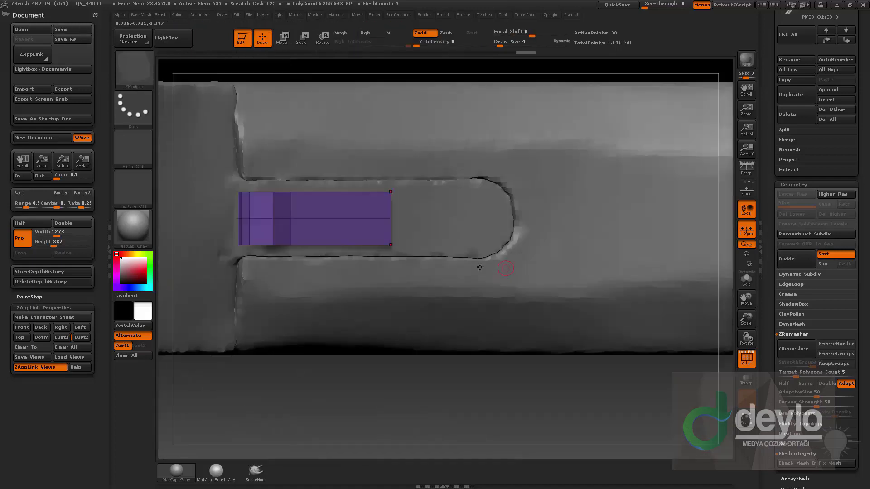
mouse_move(448, 370)
ctrl+mouse_down()
mouse_move(509, 401)
mouse_move(427, 252)
mouse_move(429, 231)
ctrl+mouse_up()
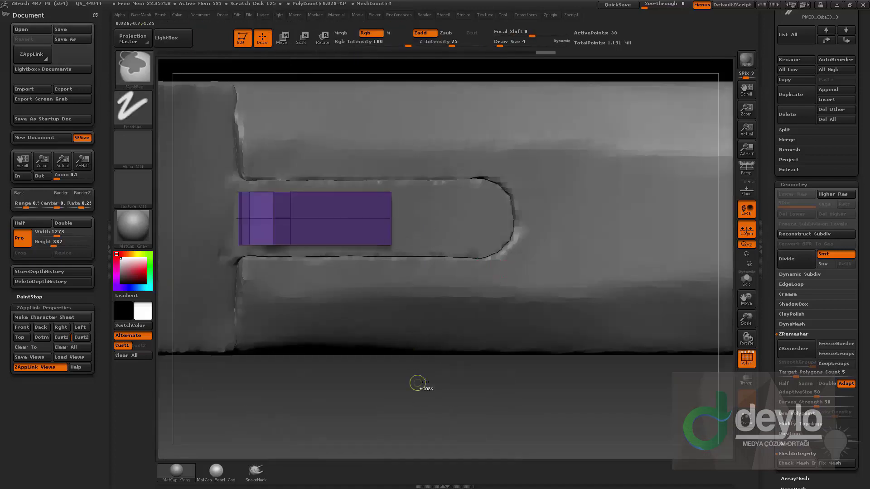
ctrl+click(417, 384)
shift+drag(418, 383, 417, 287)
key(w)
drag(382, 313, 454, 358)
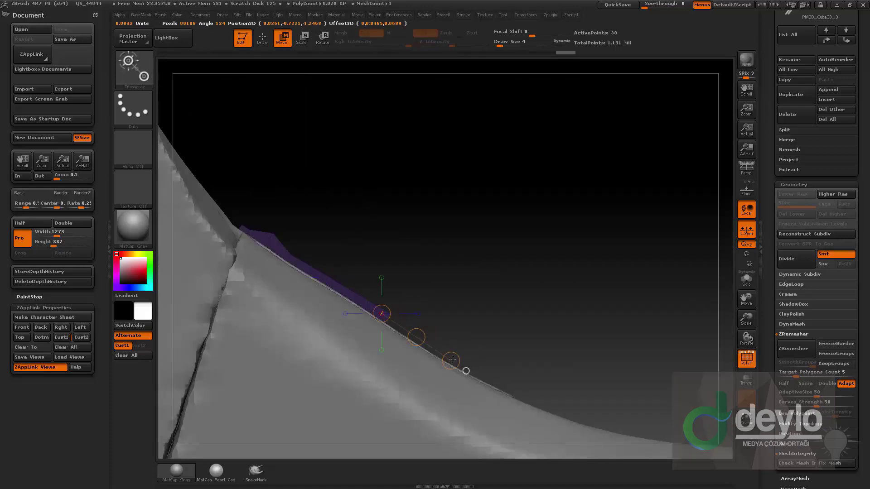
drag(419, 335, 427, 338)
key(q)
drag(446, 310, 510, 230)
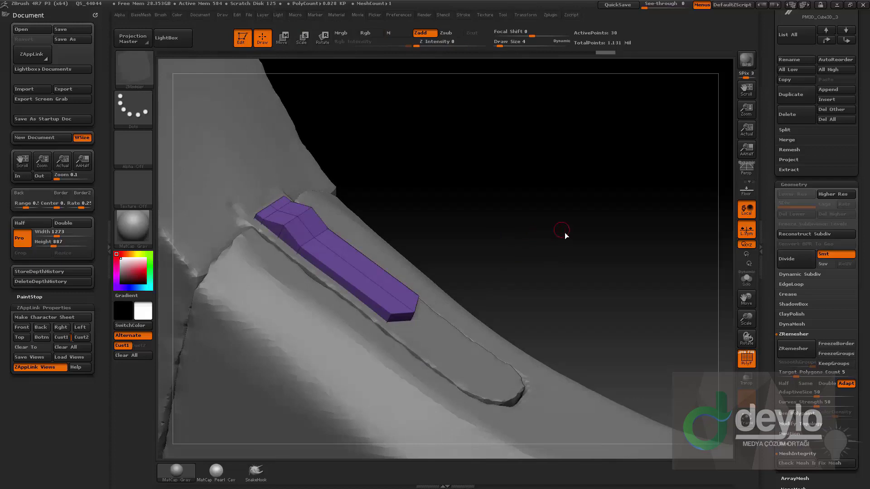
Step: Turn on dynamic subdivision for the bar, remove all its creases and set the crease tolerance to 65
key(2)
drag(581, 305, 572, 305)
click(539, 284)
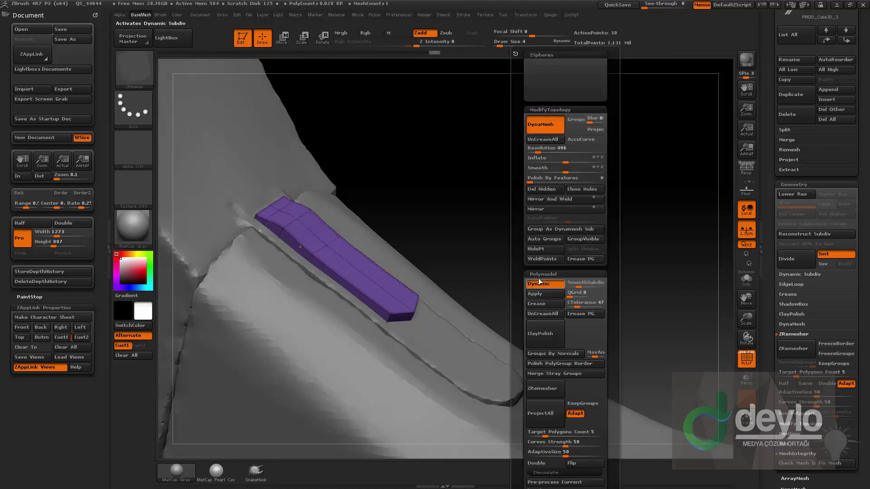
key(space)
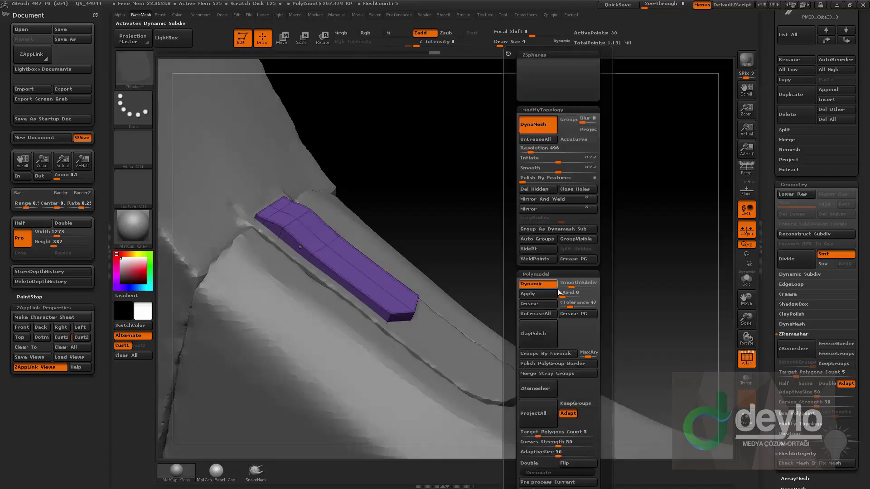
click(545, 316)
drag(572, 303, 550, 304)
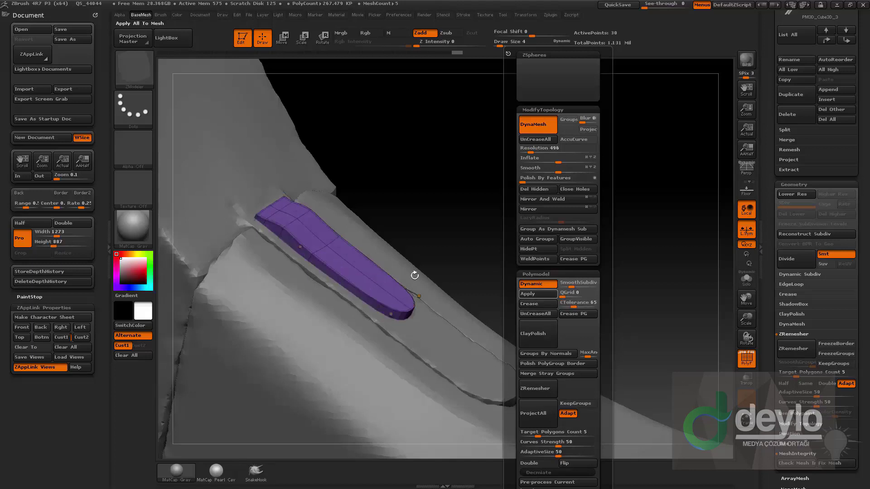
drag(413, 274, 526, 265)
Step: Insert a single edge loop near the rear end of the bar to tighten its rounded end
key(space)
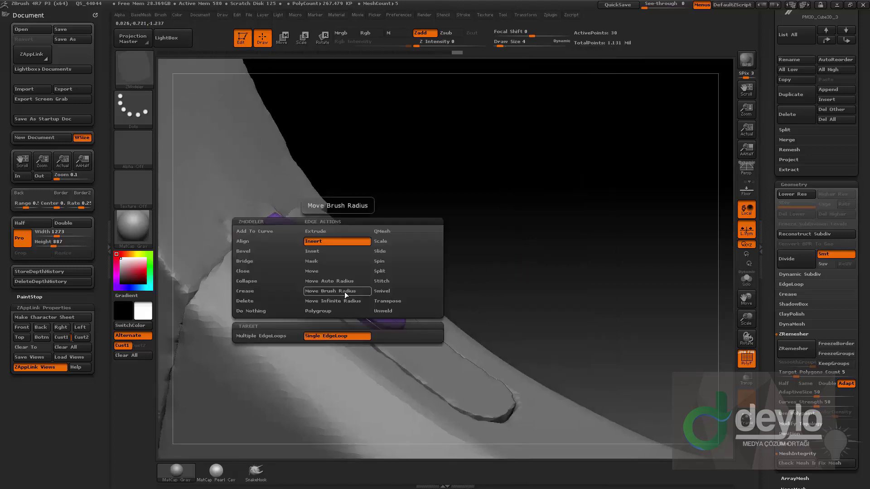
drag(340, 302, 353, 308)
click(376, 324)
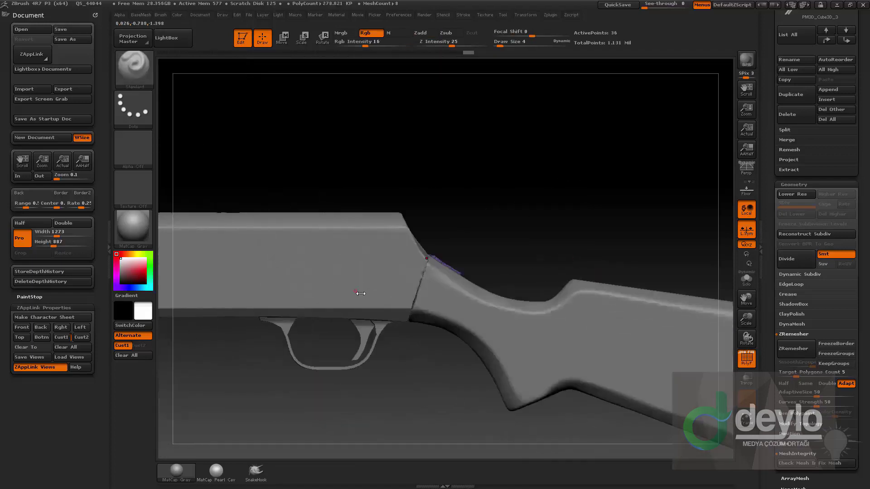
Step: Hide the polyframe and smooth the rear edges of the receiver with an enlarged brush
key(s)
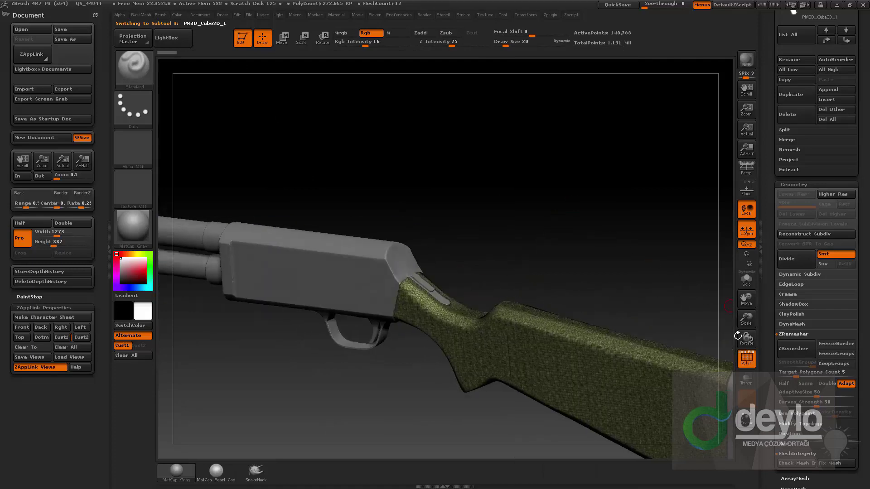
click(746, 357)
drag(553, 223, 512, 195)
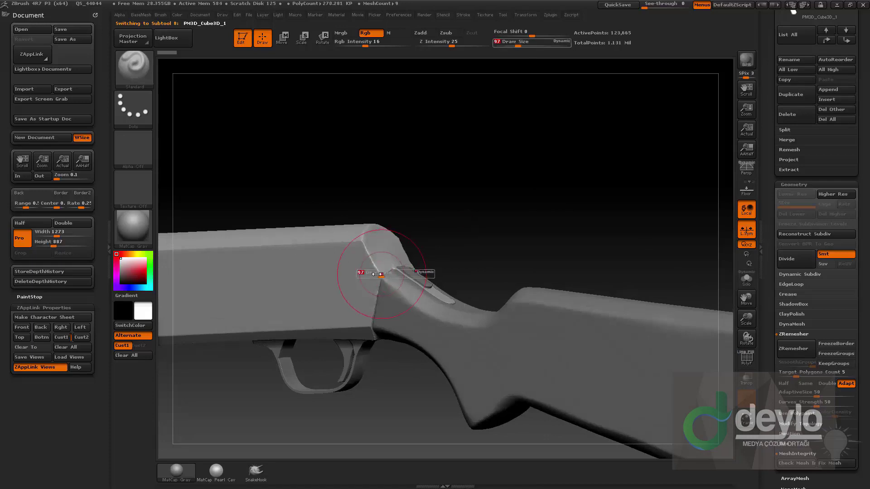
key(shift)
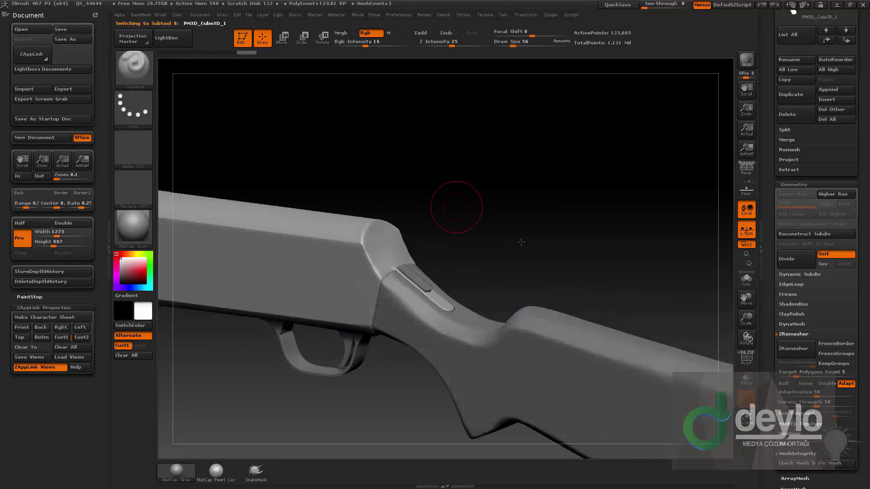
Step: Smooth the stock along its lower edge, grip and neck where it joins the receiver
key(shift)
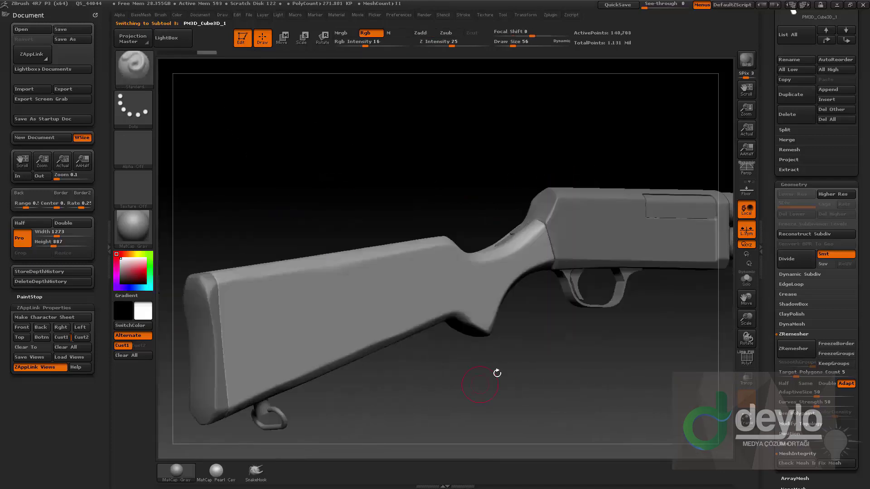
drag(498, 373, 581, 370)
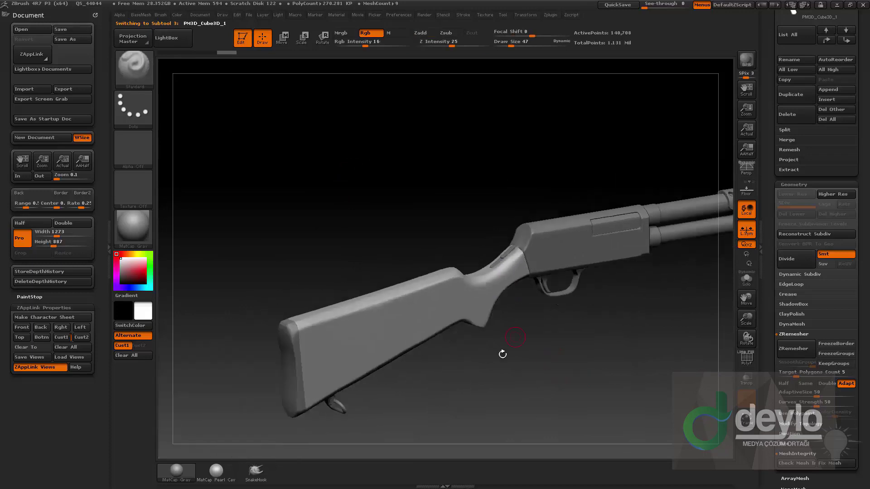
drag(505, 350, 525, 305)
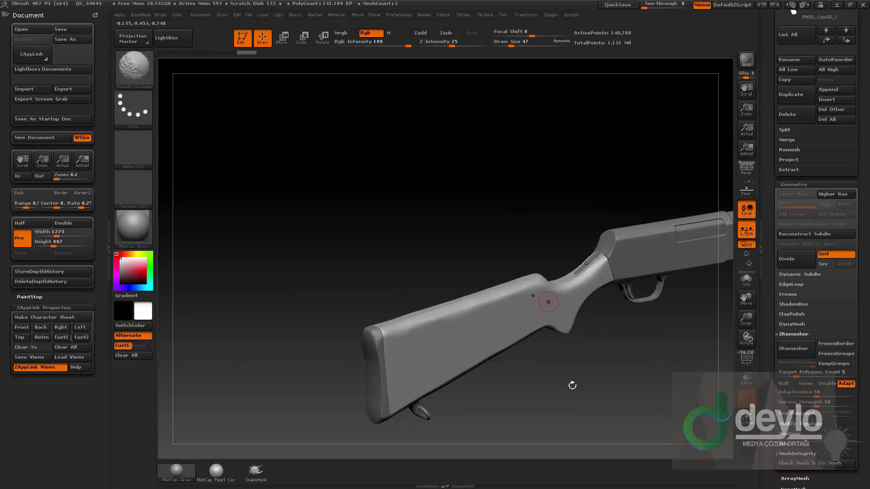
mouse_move(573, 383)
mouse_down()
mouse_move(317, 363)
mouse_move(344, 339)
mouse_up()
key(s)
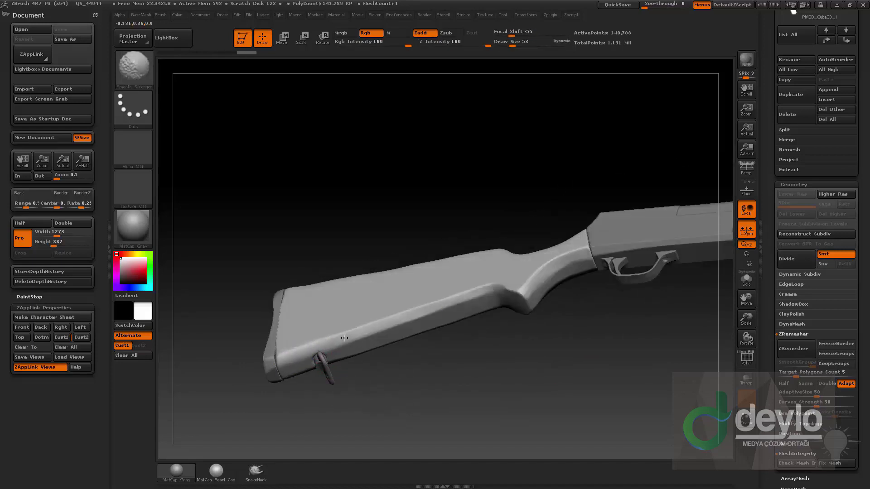
drag(557, 346, 475, 299)
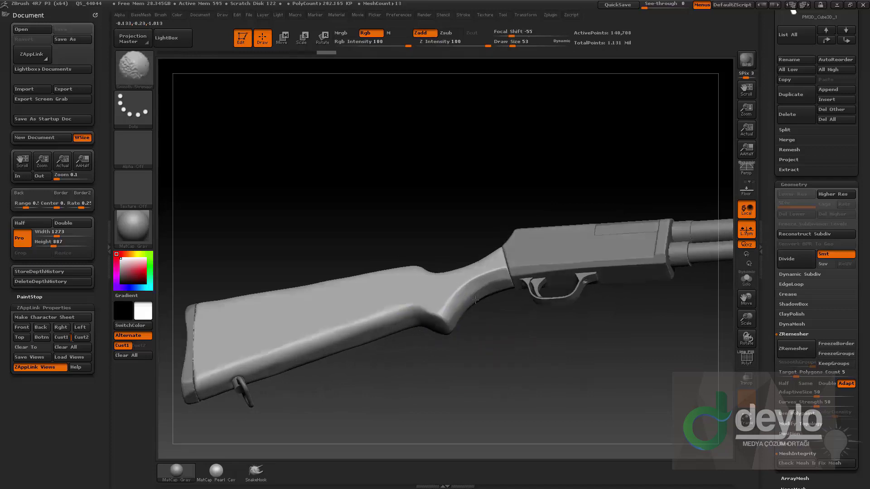
alt+drag(538, 354, 486, 388)
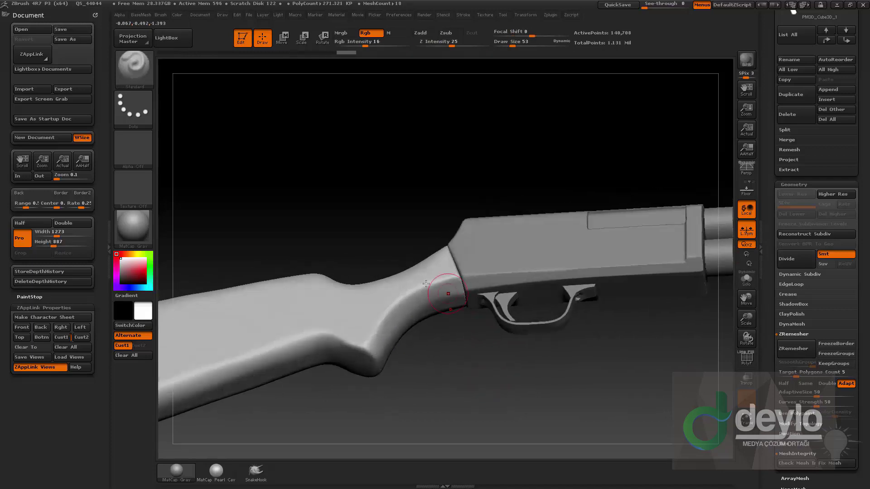
mouse_move(430, 310)
shift+mouse_down()
mouse_move(446, 286)
mouse_move(456, 290)
shift+mouse_up()
shift+drag(469, 372, 474, 393)
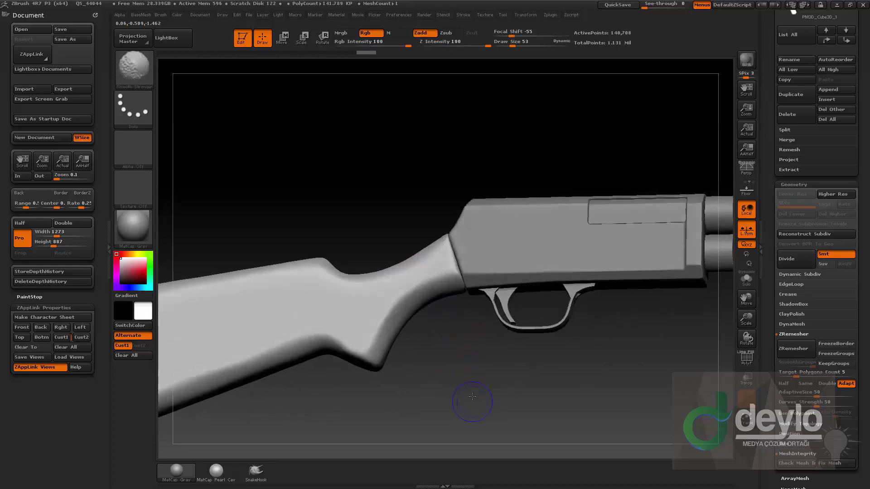
Step: Adjust the stock's front edge at the receiver joint with the Move brush and switch back to the Standard brush
key(s)
drag(461, 335, 462, 313)
key(s)
key(b)
key(m)
key(v)
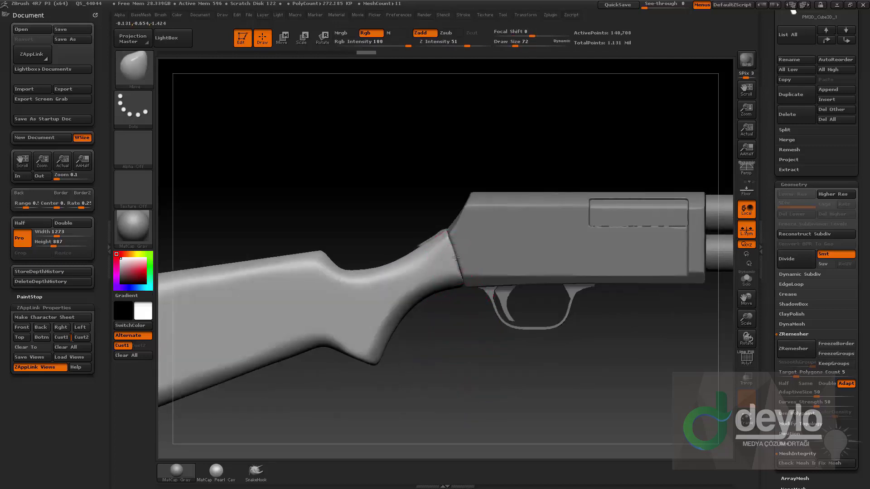
drag(456, 258, 452, 259)
key(b)
key(s)
key(t)
Step: Adjust the stock's rear edge along the butt pad with the Move brush and return to the Standard brush
mouse_move(454, 362)
alt+mouse_down()
mouse_move(456, 328)
mouse_move(508, 343)
alt+mouse_up()
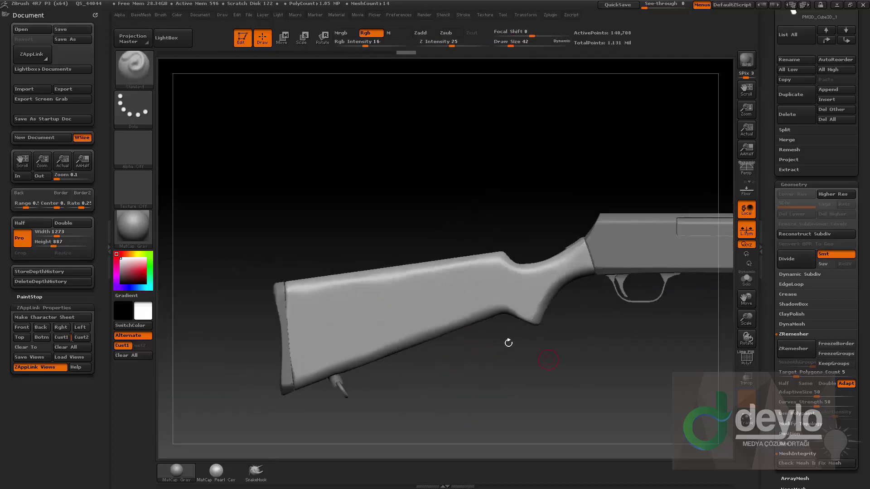
alt+drag(447, 371, 456, 380)
key(b)
key(m)
key(v)
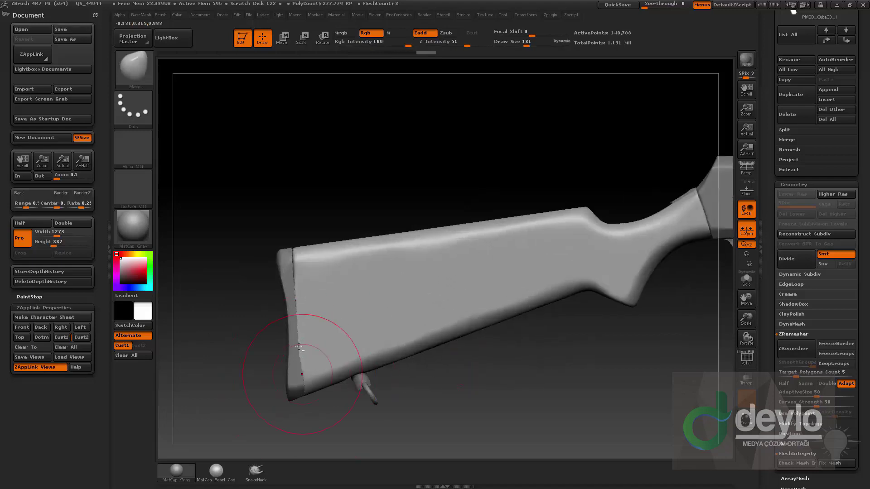
drag(302, 334, 299, 334)
key(b)
key(s)
key(t)
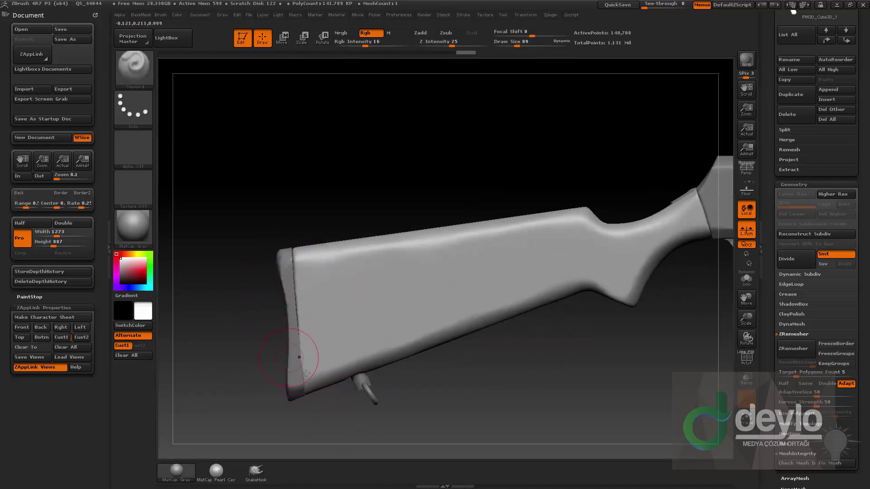
Step: Select the butt pad and adjust its width from the rear view with a horizontal transpose line
alt+click(306, 373)
drag(305, 408, 329, 413)
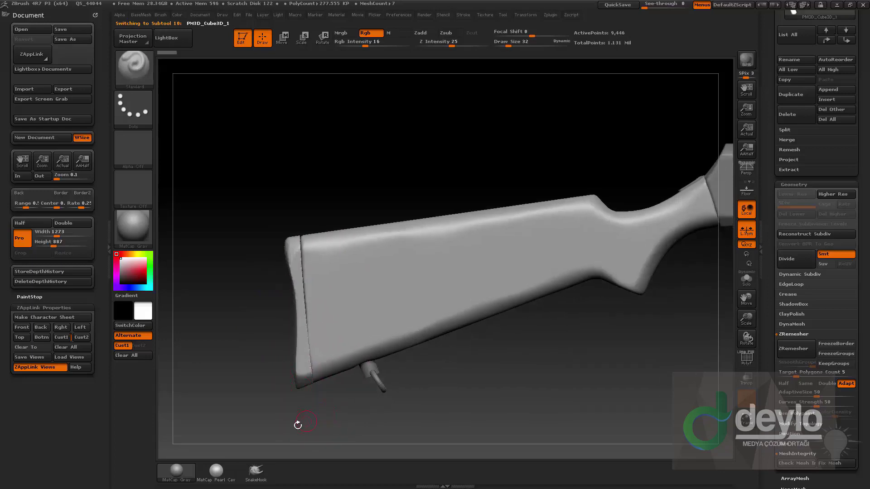
drag(298, 425, 360, 407)
key(w)
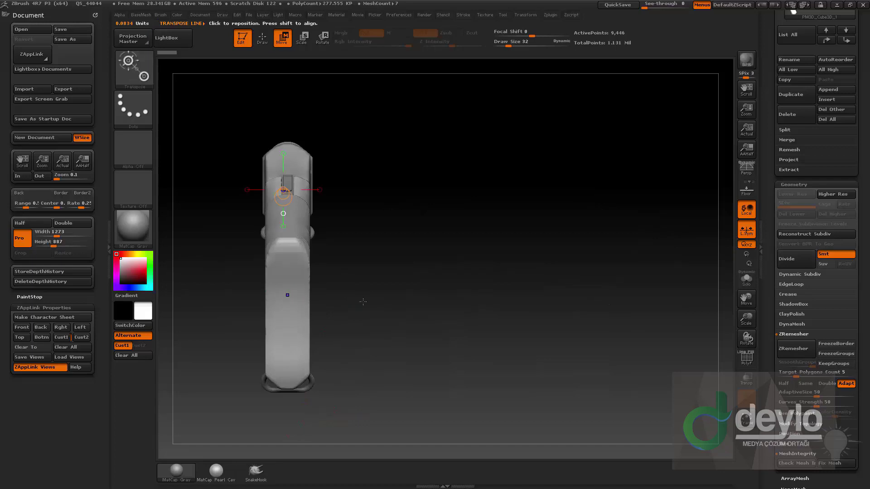
drag(289, 295, 388, 295)
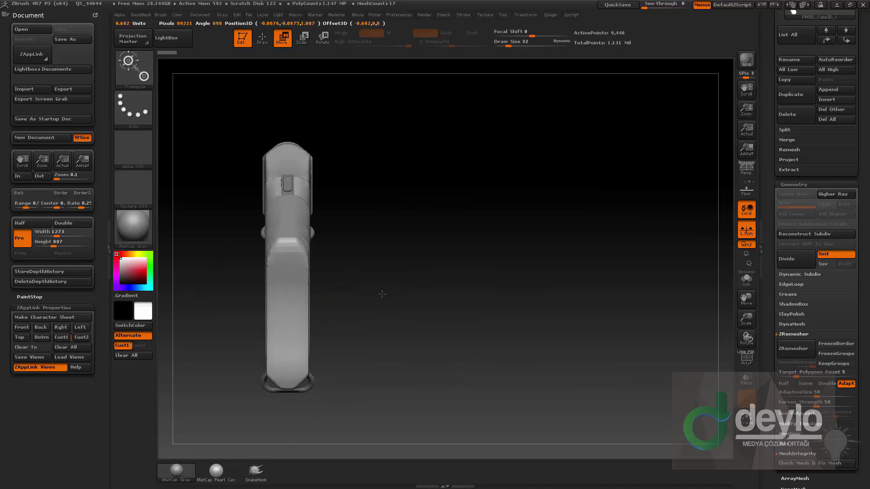
key(q)
drag(429, 316, 358, 305)
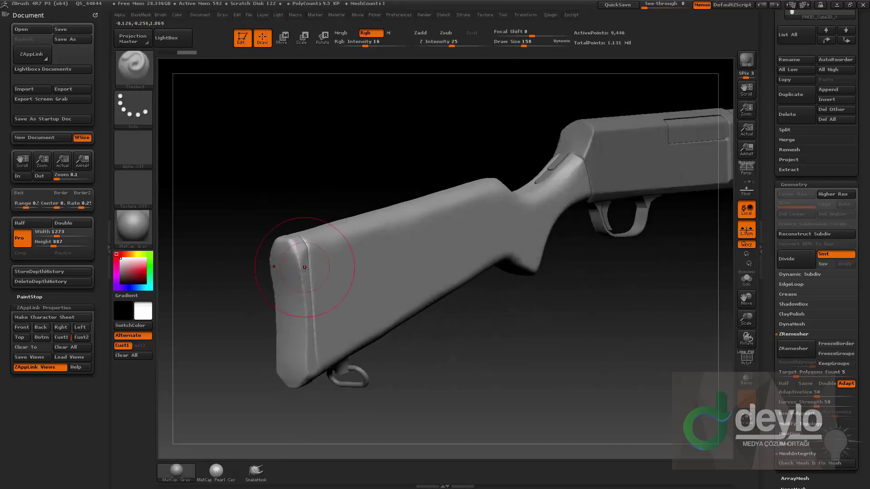
Step: Smooth the butt pad where it meets the stock and update its DynaMesh
shift+drag(295, 447, 280, 412)
alt+click(329, 316)
alt+drag(545, 405, 374, 459)
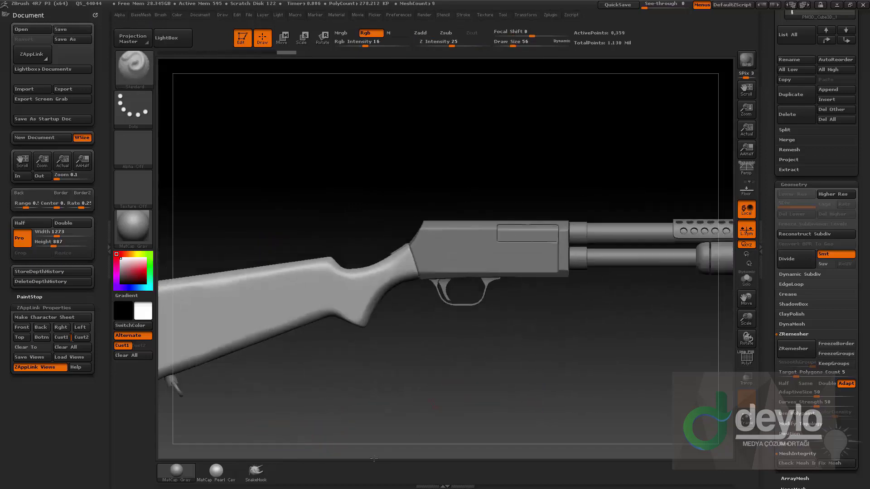
Step: Select the receiver and update its DynaMesh after reworking its surface
alt+drag(519, 333, 521, 410)
alt+click(426, 299)
mouse_move(526, 174)
mouse_down()
mouse_move(608, 201)
mouse_move(485, 225)
mouse_up()
key(s)
mouse_move(478, 326)
mouse_down()
mouse_move(499, 307)
mouse_move(551, 320)
mouse_up()
mouse_move(625, 230)
alt+mouse_down()
mouse_move(580, 230)
mouse_move(592, 226)
alt+mouse_up()
ctrl+drag(579, 178, 603, 212)
shift+drag(571, 408, 570, 383)
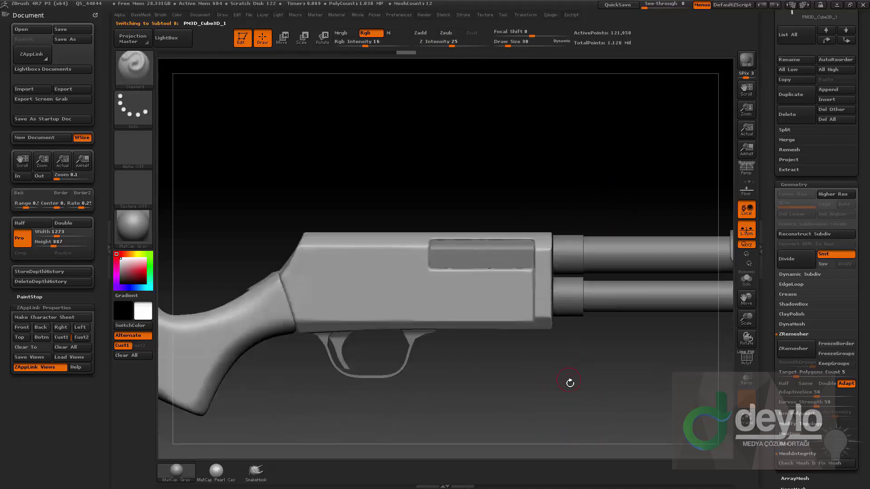
Step: Project the reference image onto the receiver with the brush at draw size 105 and lighten it with a white object fill
click(62, 338)
key(bracketright)
key(bracketright)
key(bracketright)
key(bracketright)
key(bracketright)
key(bracketright)
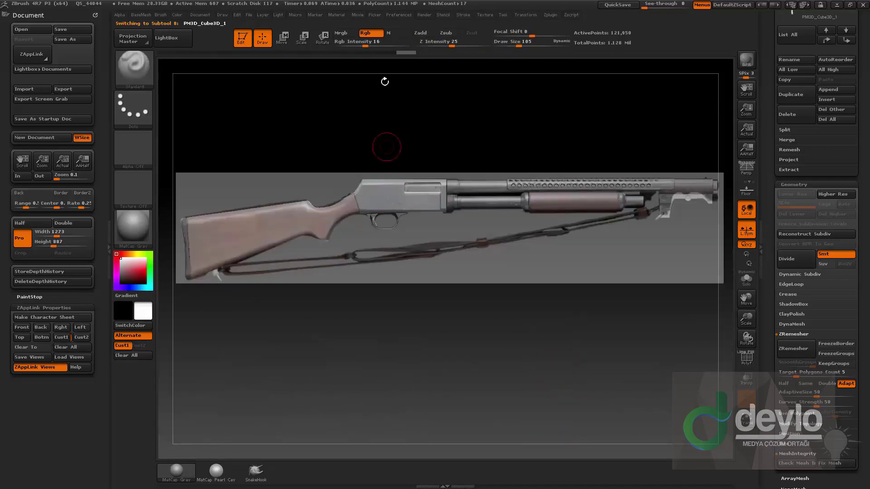
mouse_move(380, 195)
mouse_down()
mouse_move(372, 197)
mouse_move(434, 205)
mouse_up()
key(shift+z)
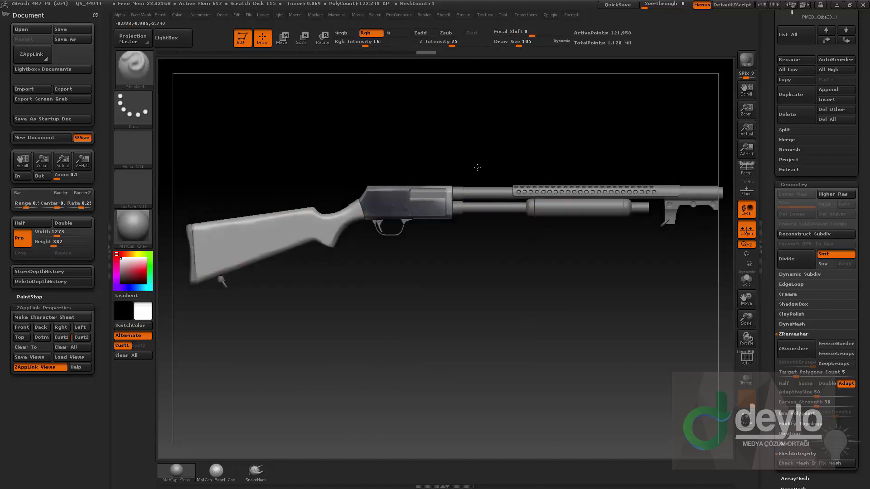
mouse_move(544, 317)
alt+mouse_down()
mouse_move(524, 352)
mouse_move(444, 299)
alt+mouse_up()
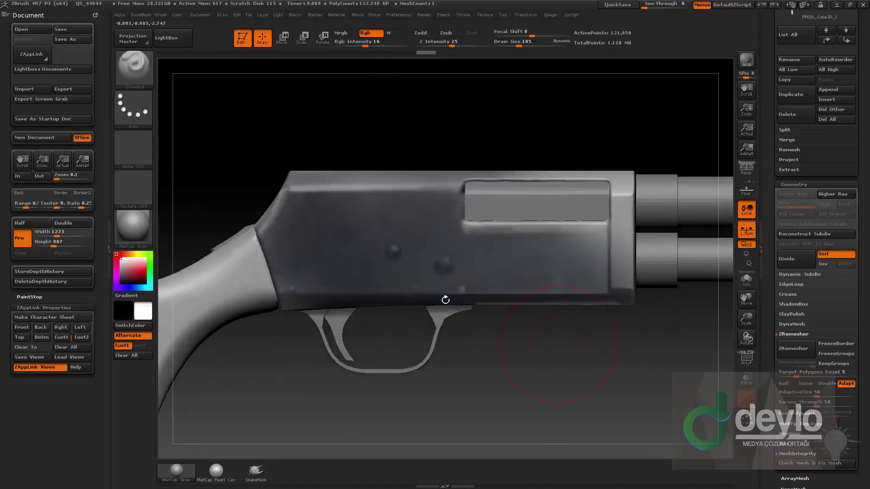
click(180, 15)
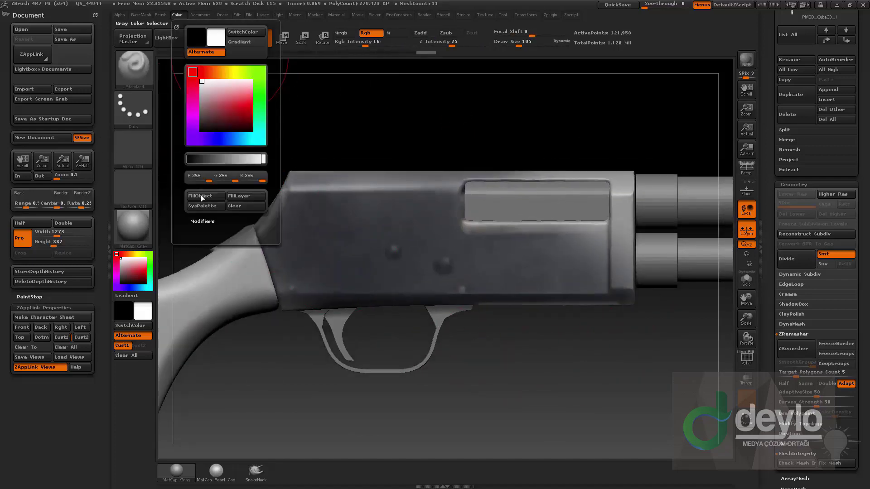
click(201, 195)
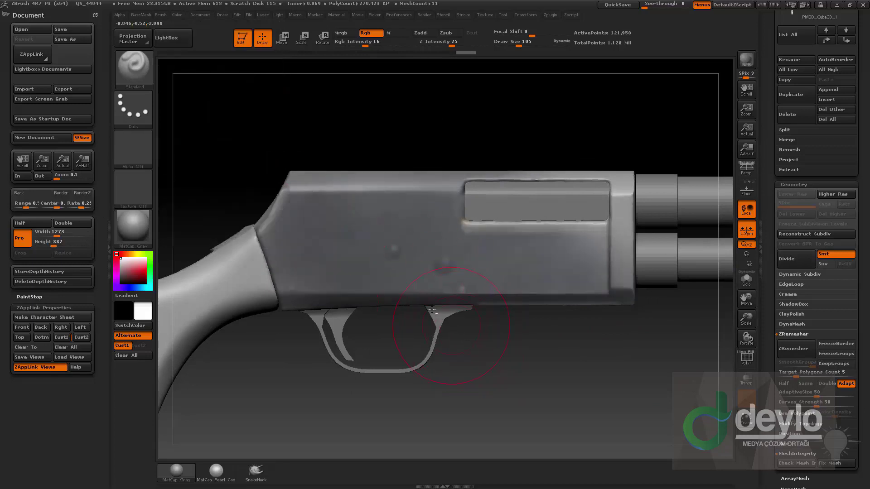
Step: Sculpt the two round screw seats on the receiver's side with the Clay brush at draw size 20
key(b)
key(c)
key(l)
key(s)
click(383, 272)
click(394, 250)
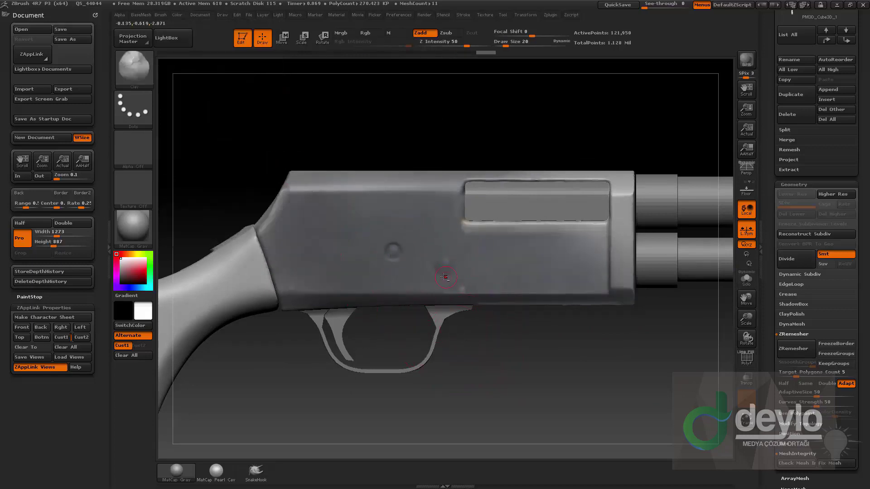
Step: Sculpt the small pins along the receiver's lower edge with the Clay brush at draw size 7 and Z intensity 100
key(s)
click(316, 278)
drag(474, 44, 494, 43)
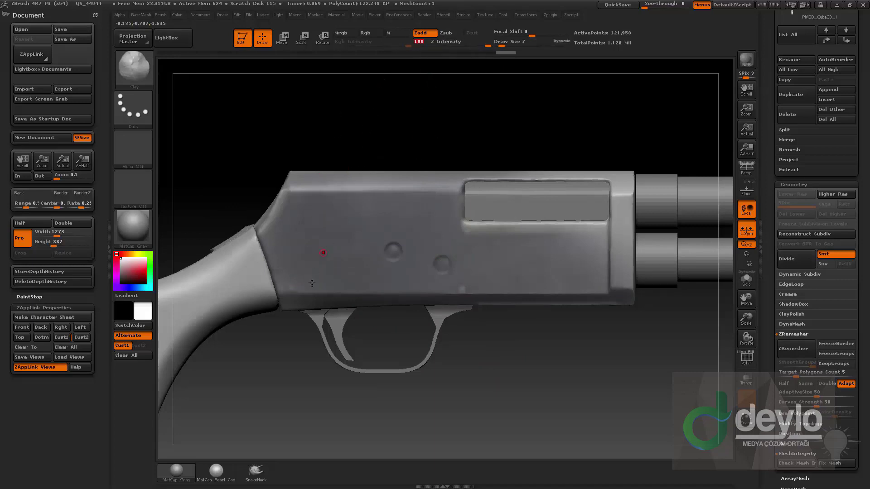
key(Return)
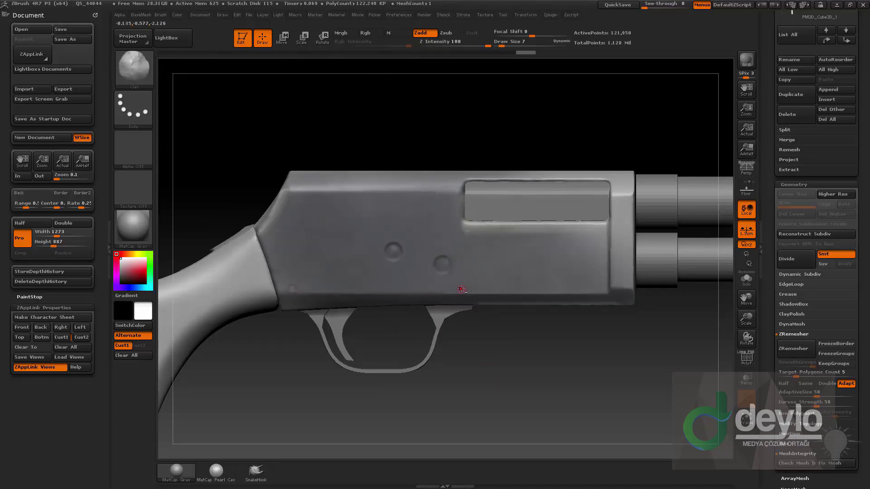
click(490, 273)
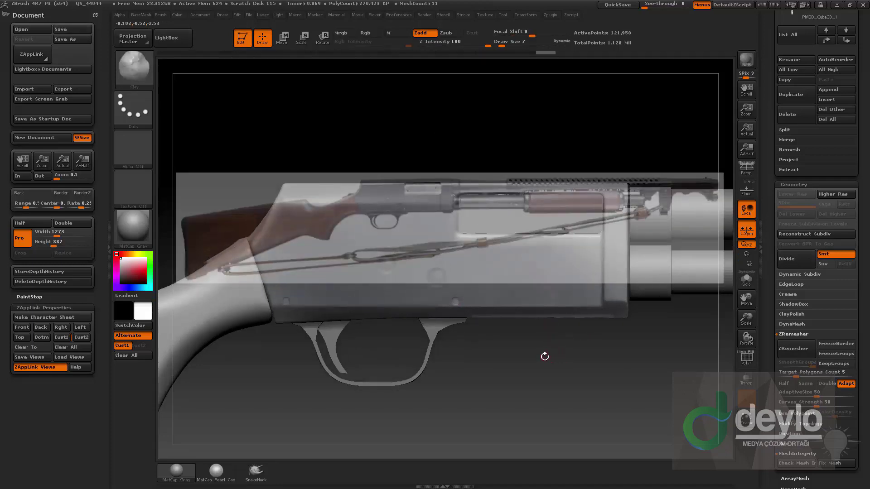
Step: Insert a Flat Head screw from the IMM Ind. Parts brush at the receiver's rear screw seat
key(b)
key(i)
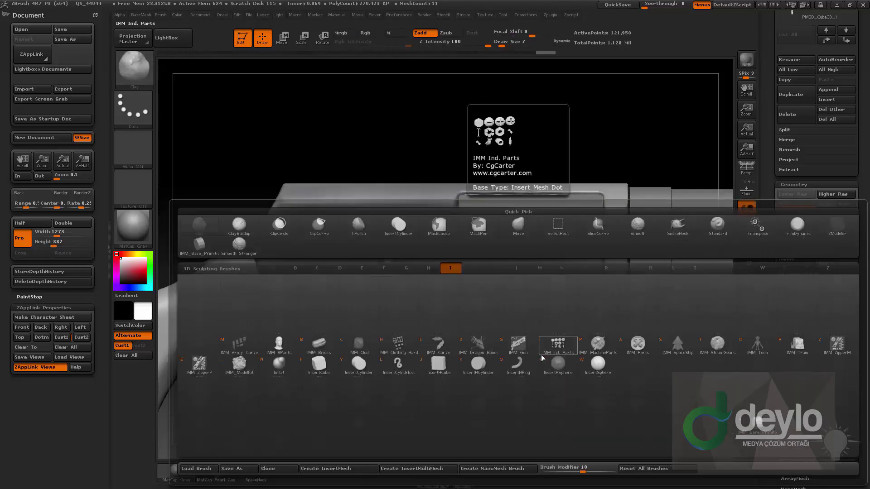
click(557, 344)
key(m)
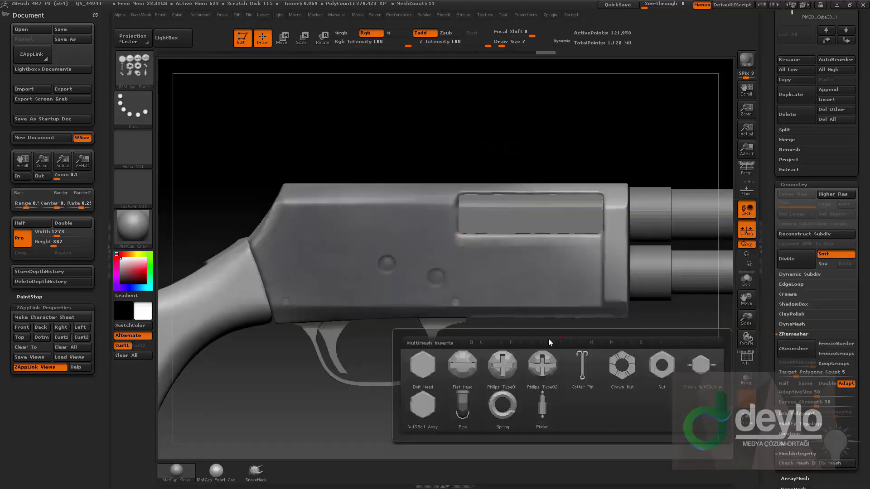
click(471, 355)
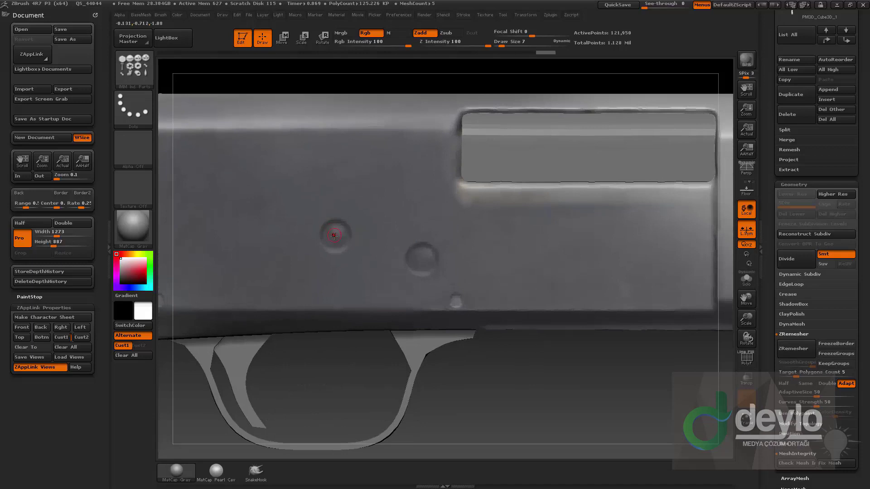
drag(334, 235, 471, 362)
key(space)
Step: Duplicate the screw onto the front seat and sink both screw heads into the receiver's side
key(w)
ctrl+drag(427, 314, 513, 337)
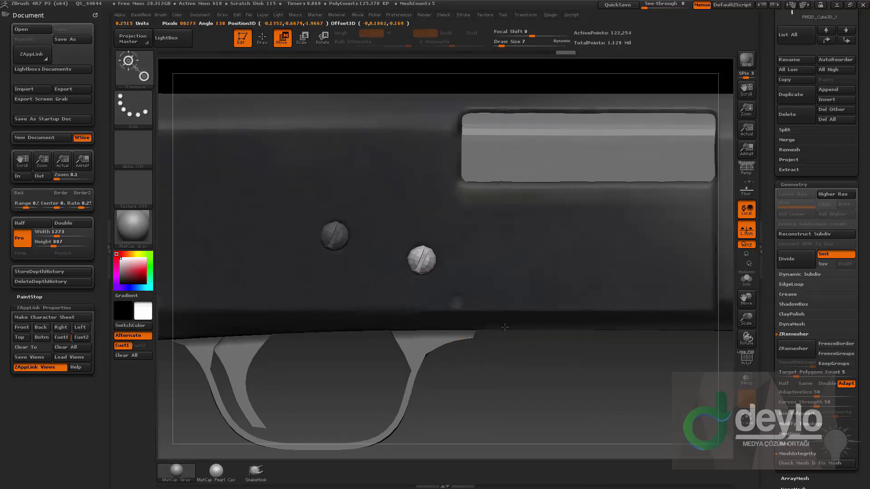
drag(483, 432, 550, 406)
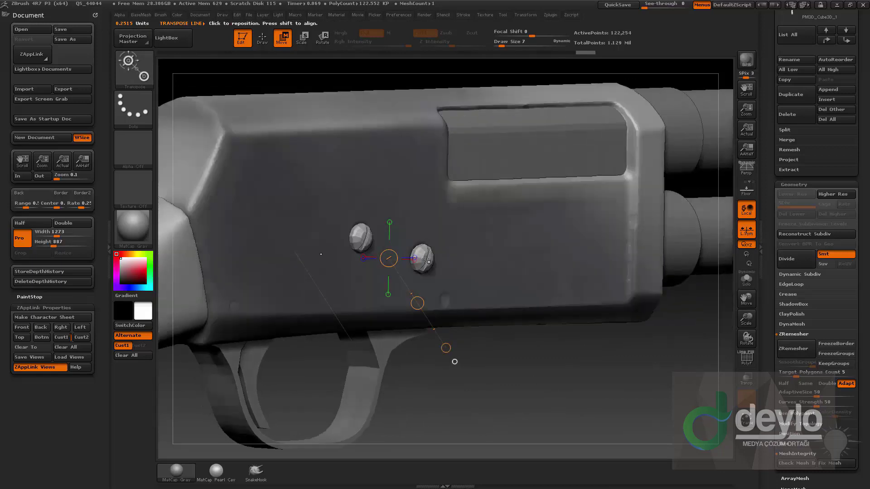
ctrl+click(428, 258)
mouse_move(507, 258)
mouse_down()
mouse_move(557, 261)
mouse_move(526, 256)
mouse_up()
key(q)
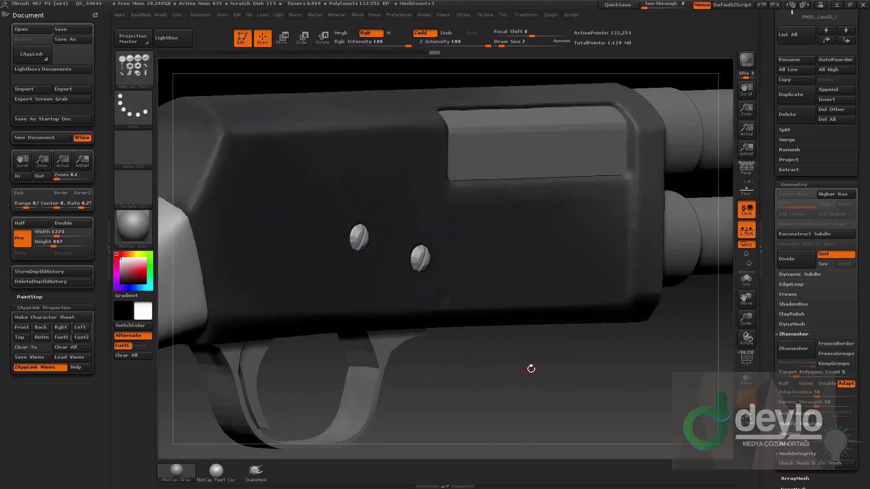
Step: Split the screws into their own subtool and smooth them with Dynamic Subdivision
key(space)
click(551, 249)
key(s)
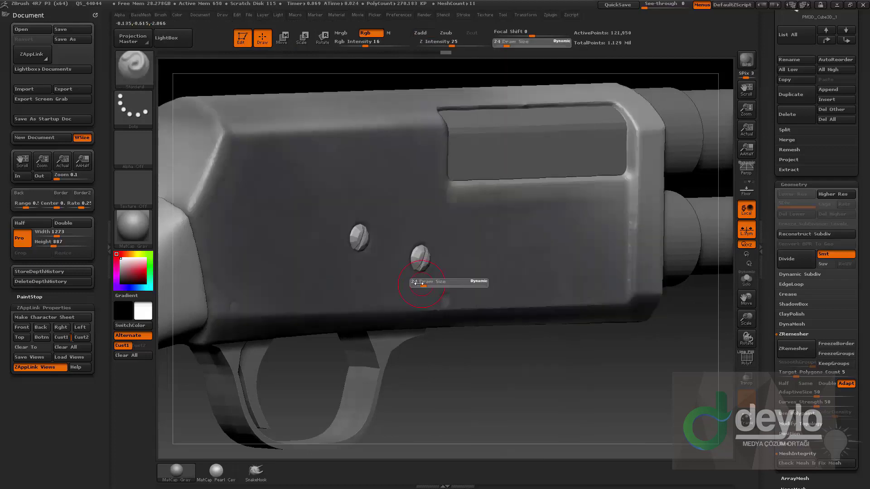
alt+click(421, 267)
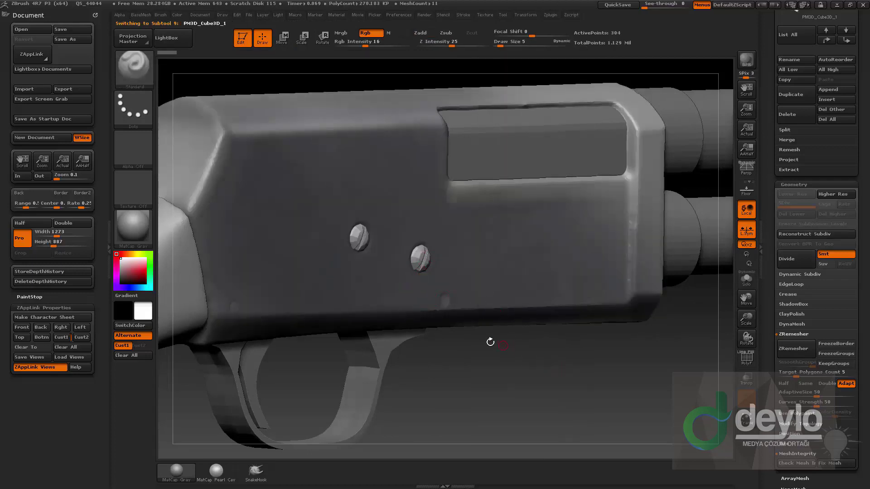
key(d)
alt+drag(510, 376, 459, 357)
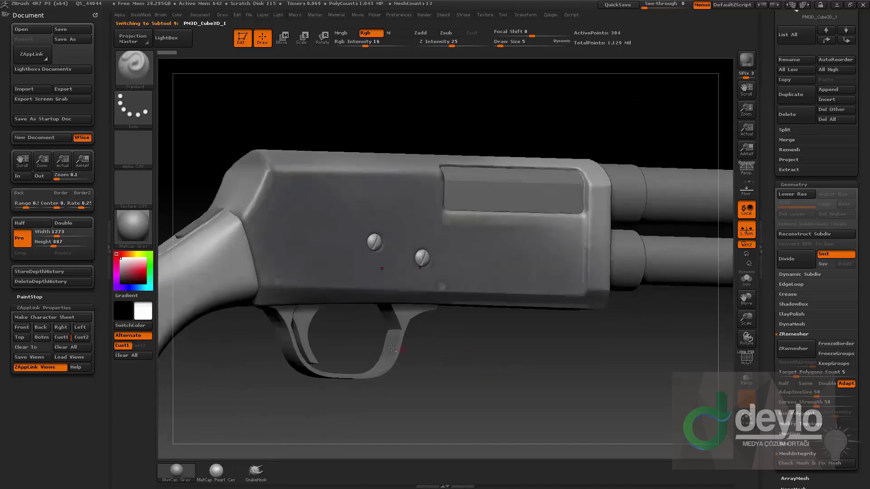
Step: Select the trigger guard, turn on Dynamic Subdivision and crease its edges
alt+click(395, 337)
key(d)
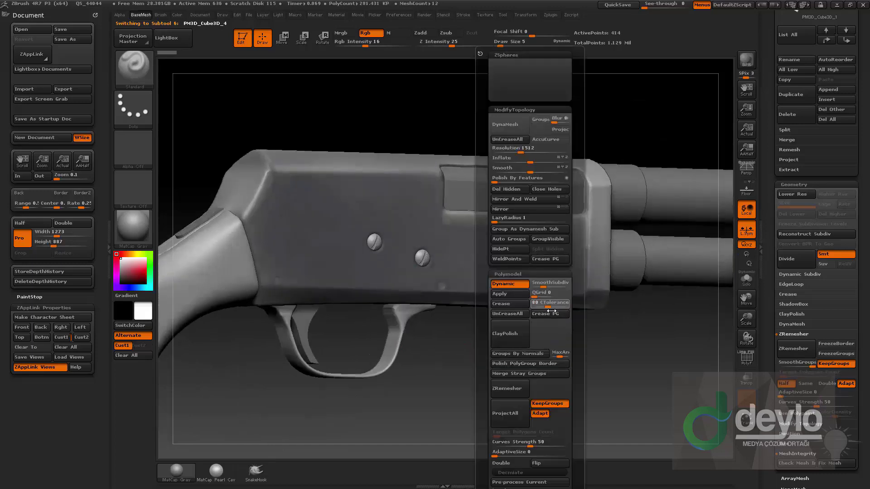
click(516, 304)
mouse_move(466, 365)
alt+mouse_down()
mouse_move(494, 376)
mouse_move(476, 381)
mouse_move(483, 396)
alt+mouse_up()
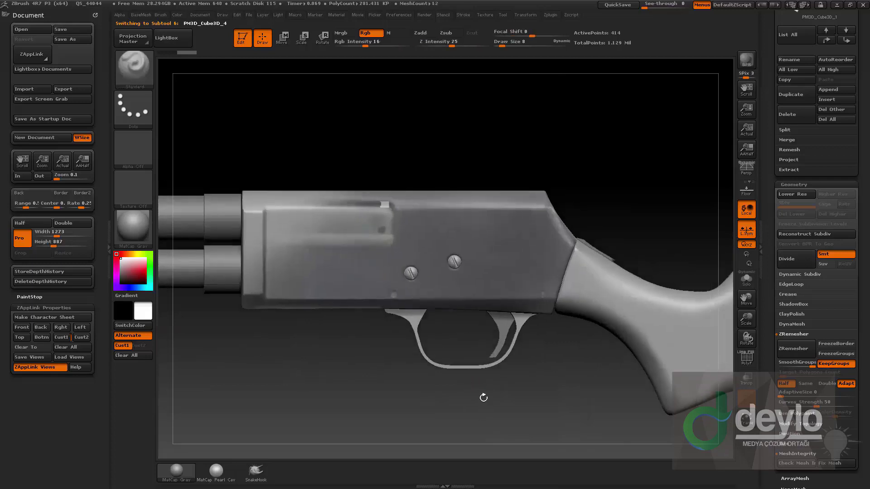
Step: Isolate the receiver in Solo mode and turn off its polypaint display
alt+click(566, 251)
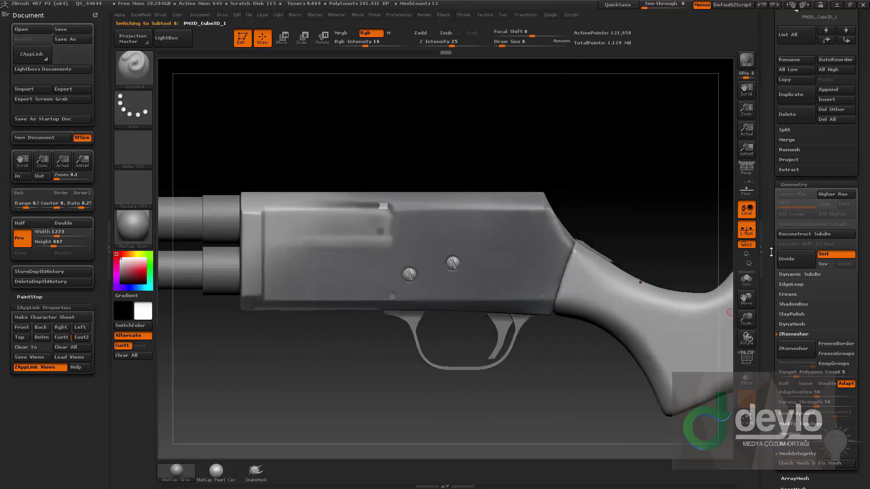
drag(771, 252, 743, 297)
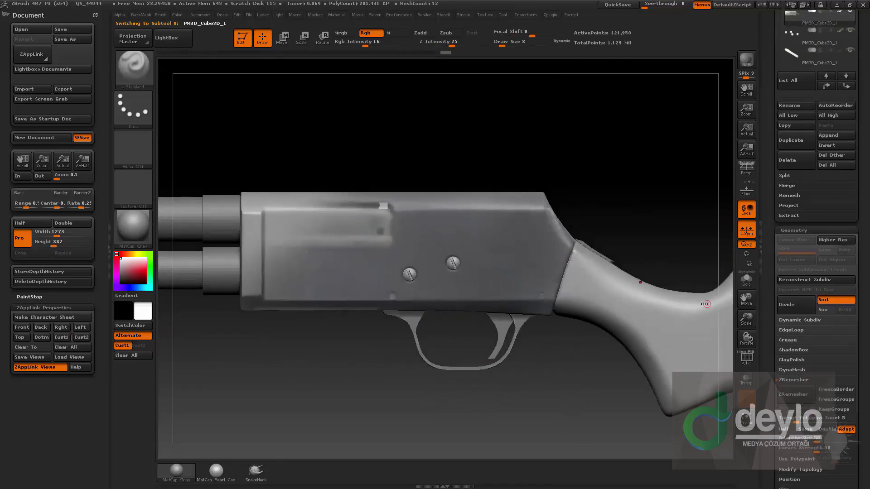
alt+drag(651, 191, 631, 243)
click(746, 281)
drag(770, 189, 804, 268)
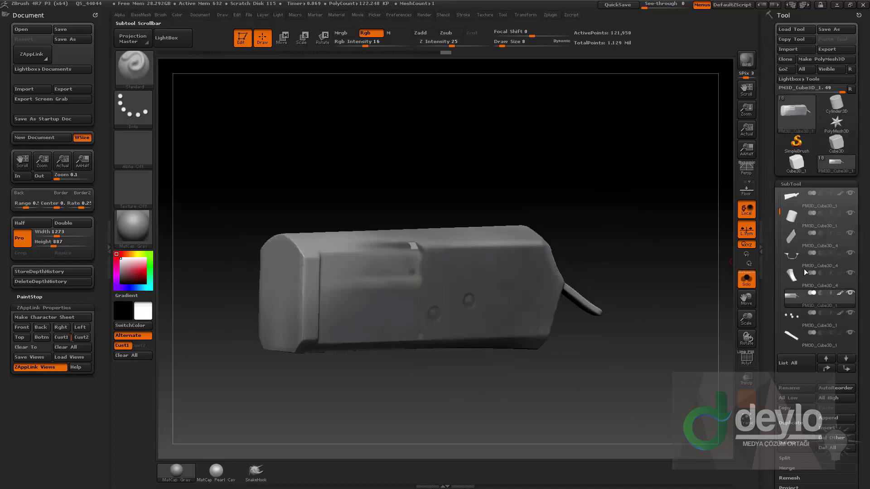
click(841, 294)
drag(544, 287, 639, 230)
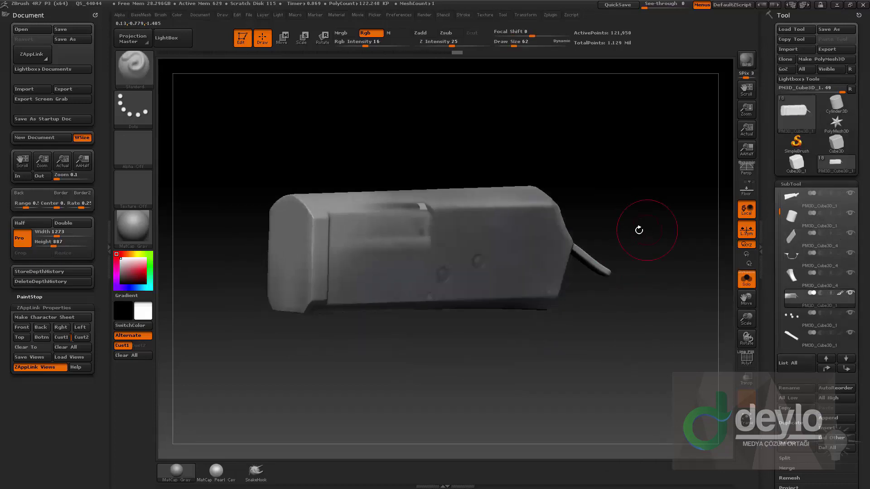
click(842, 294)
Step: Flatten the two round screw seats on the receiver's opposite side with the hPolish brush and return to the Standard brush
key(b)
key(h)
key(p)
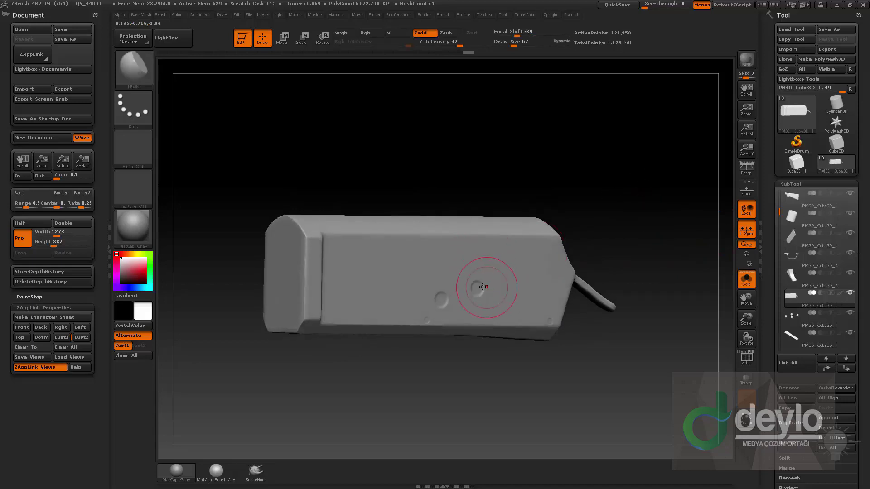
drag(471, 285, 482, 278)
shift+drag(585, 354, 562, 353)
key(b)
key(s)
key(t)
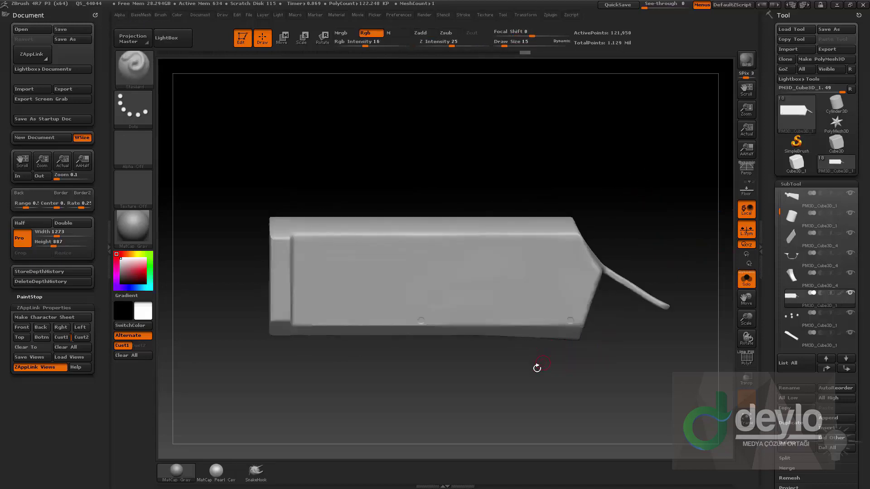
Step: Try to carve a small round recess near the receiver's front edge with the Clay brush at draw size 15
key(b)
key(c)
key(l)
mouse_move(509, 385)
alt+mouse_down()
mouse_move(502, 379)
mouse_move(533, 403)
alt+mouse_up()
key(s)
drag(365, 270, 363, 270)
alt+drag(401, 227, 391, 227)
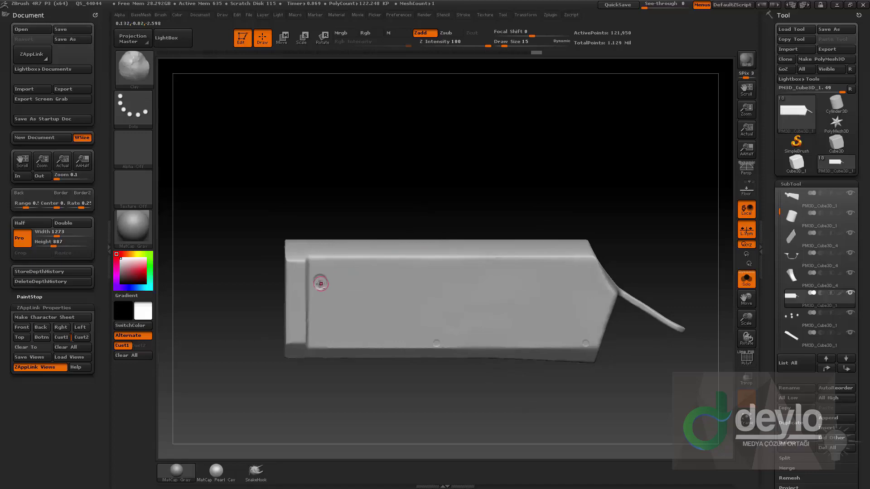
alt+drag(319, 282, 321, 282)
Step: Clone the Standard brush and give the copy a DragDot stroke, Alpha 06 and Z intensity 69
click(133, 108)
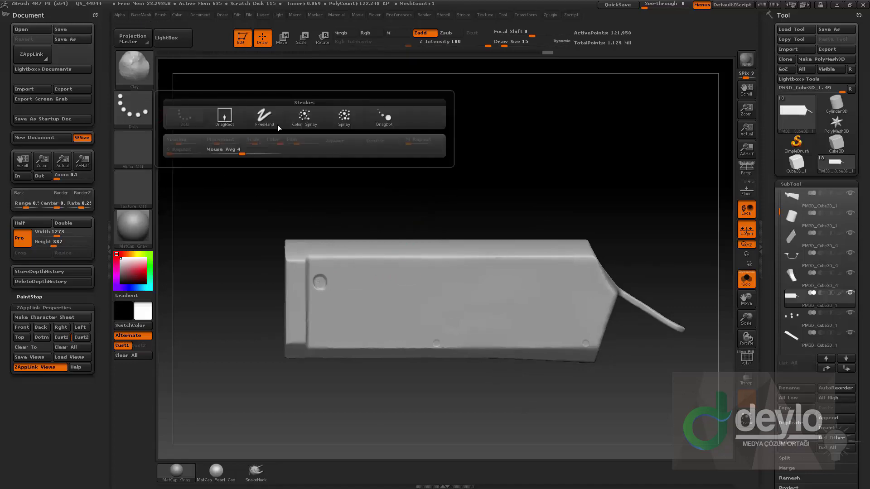
click(137, 78)
click(260, 210)
click(144, 77)
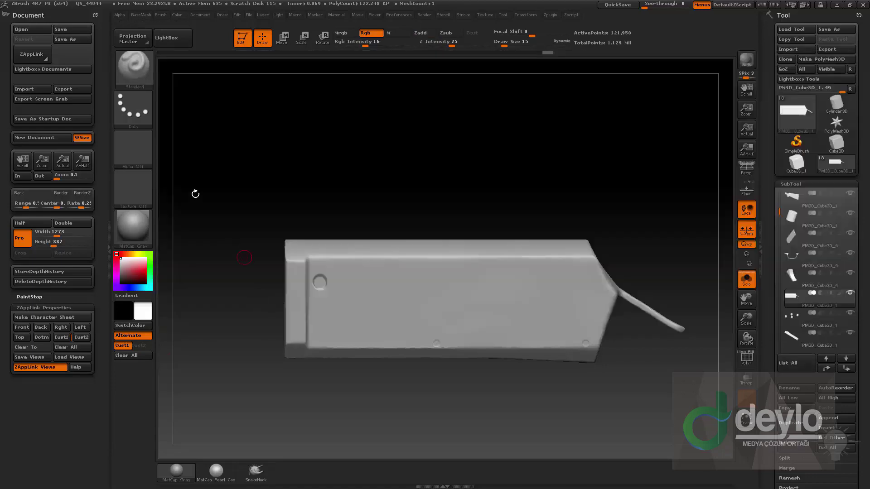
click(133, 109)
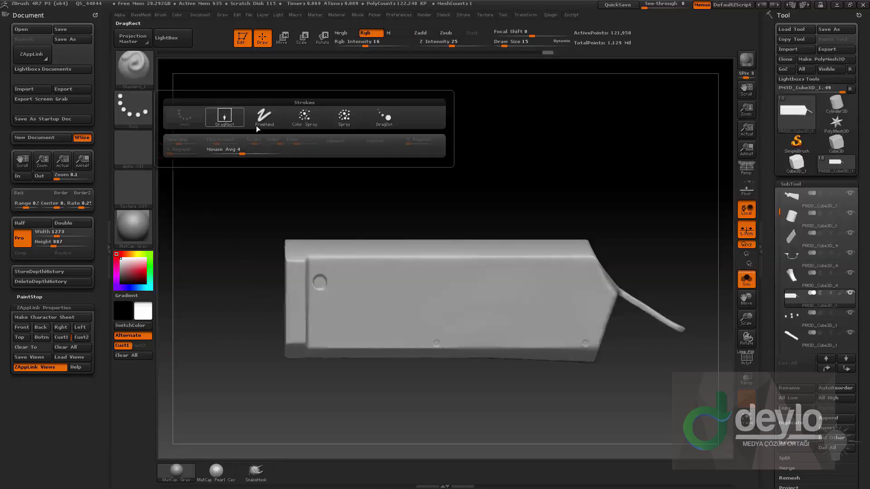
click(379, 120)
click(152, 159)
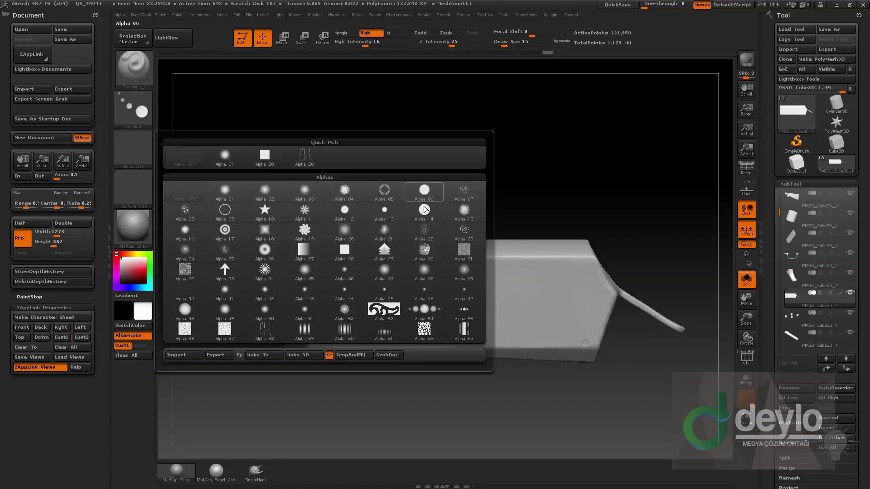
click(424, 190)
click(476, 44)
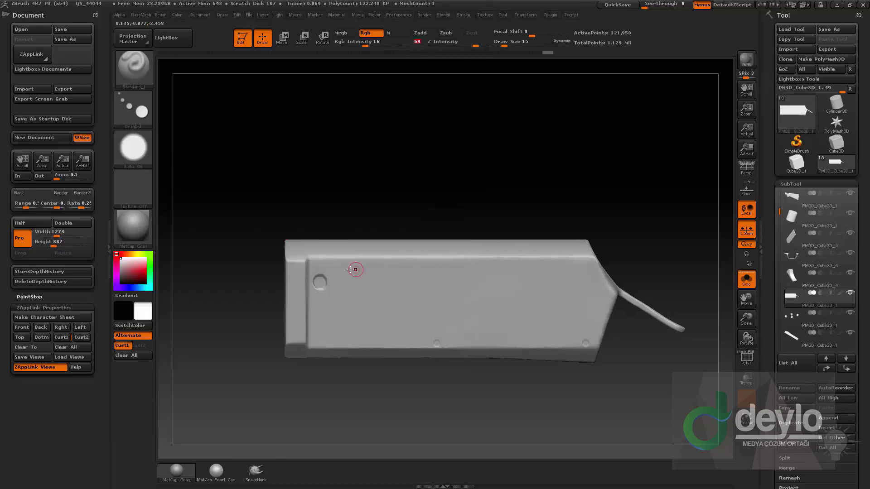
Step: Undo the round recess near the receiver's front edge and set the brush to draw size 26 and Z intensity 39
key(bracketright)
key(bracketright)
key(ctrl+z)
key(ctrl+z)
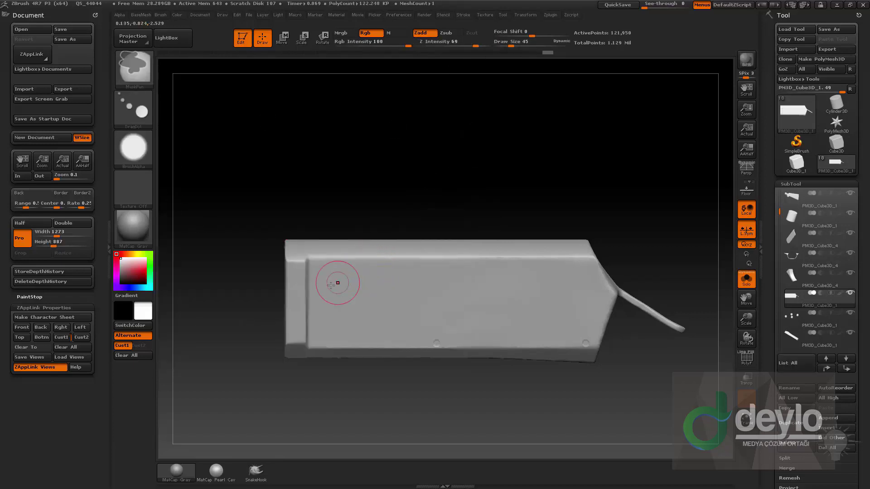
key(bracketleft)
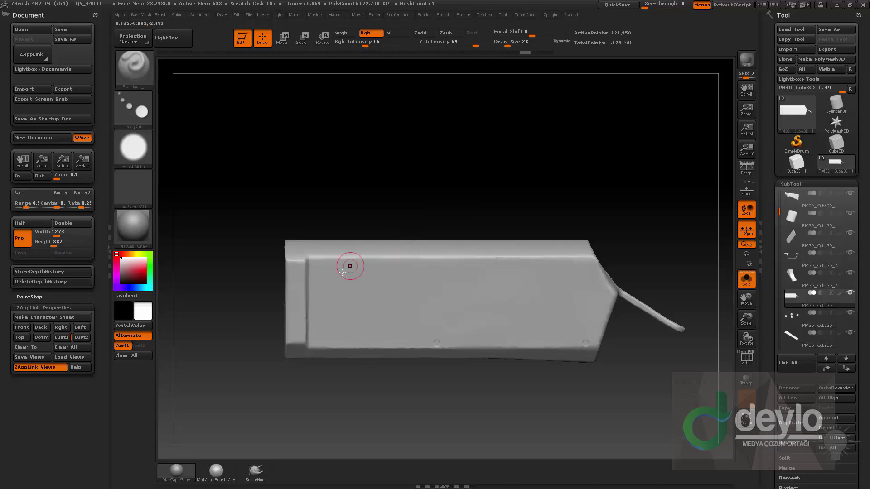
key(s)
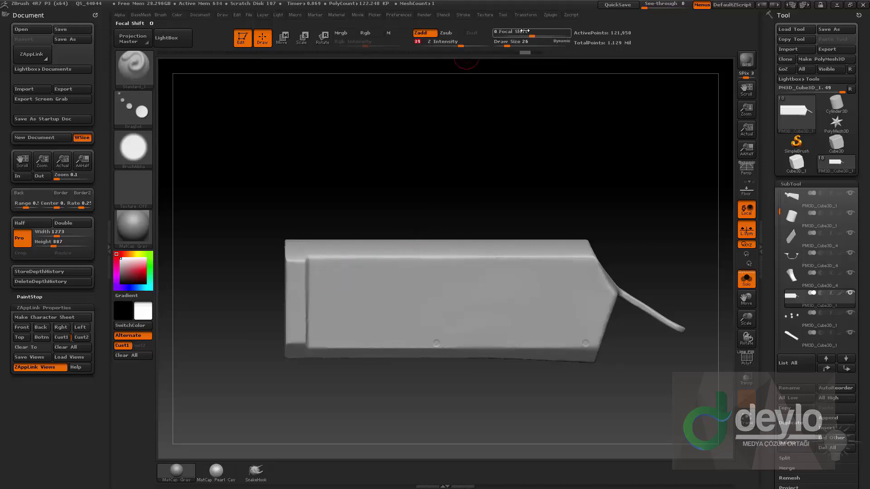
Step: Set the focal shift to -100 and carve three round screw recesses: two near the receiver's upper front and one at its lower rear corner
drag(509, 35, 493, 35)
click(325, 278)
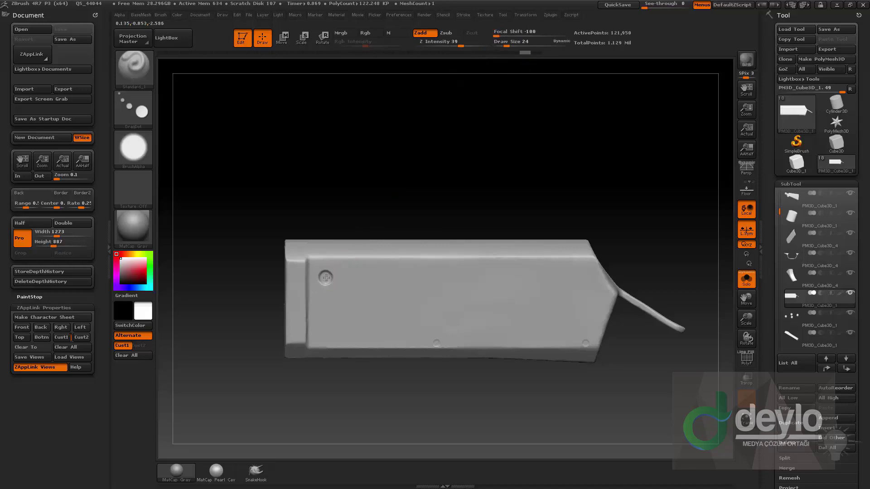
alt+drag(324, 278, 323, 282)
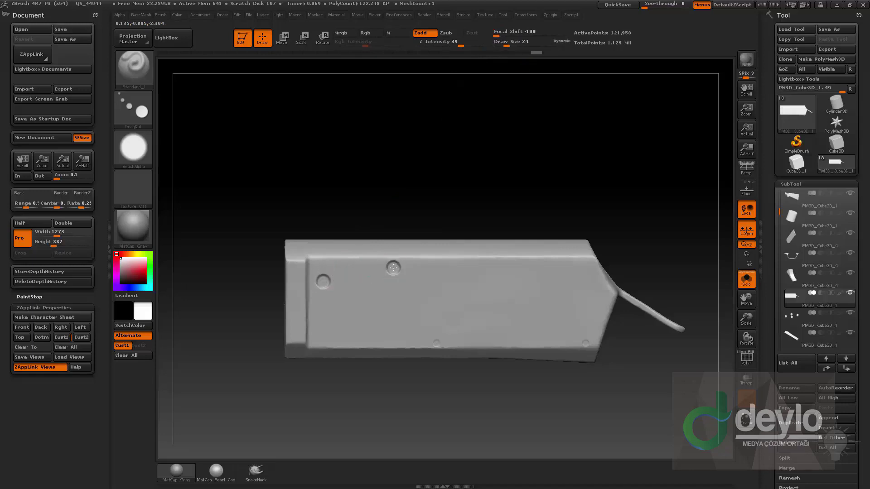
click(586, 341)
Step: Insert a slotted screw head into the receiver's front recess with the IMM Ind. Parts brush
key(b)
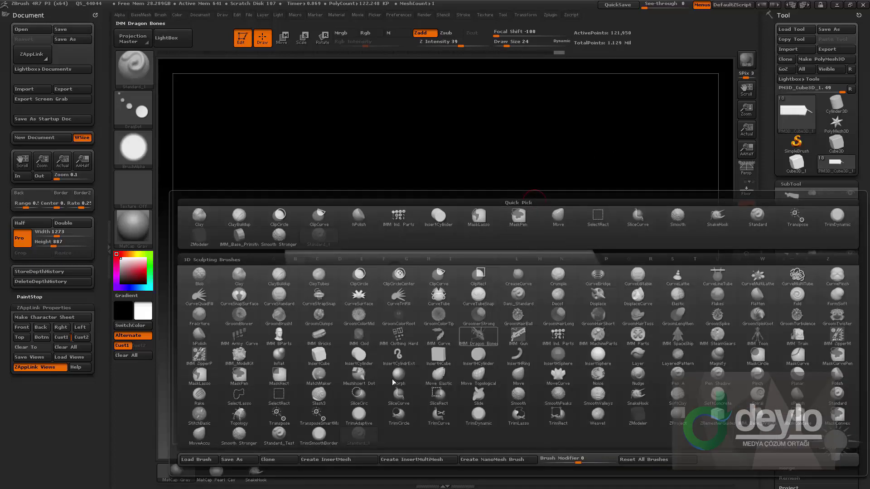
key(b)
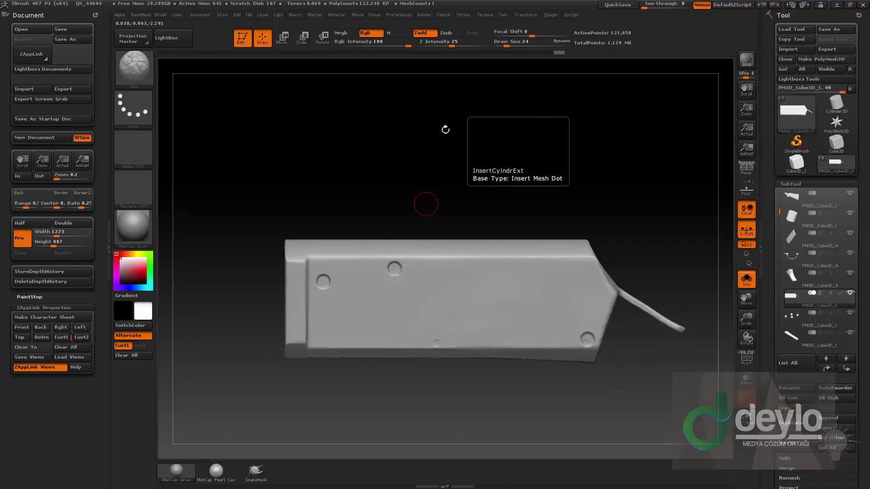
key(b)
key(i)
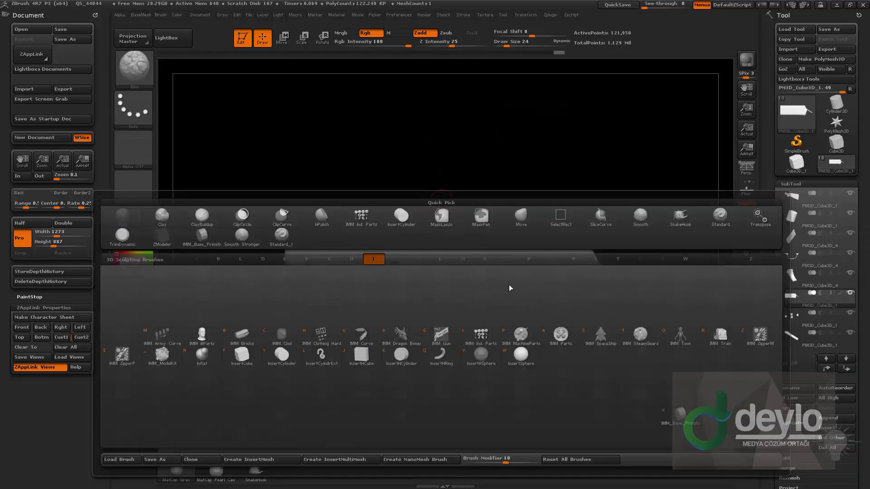
click(509, 335)
key(m)
click(404, 356)
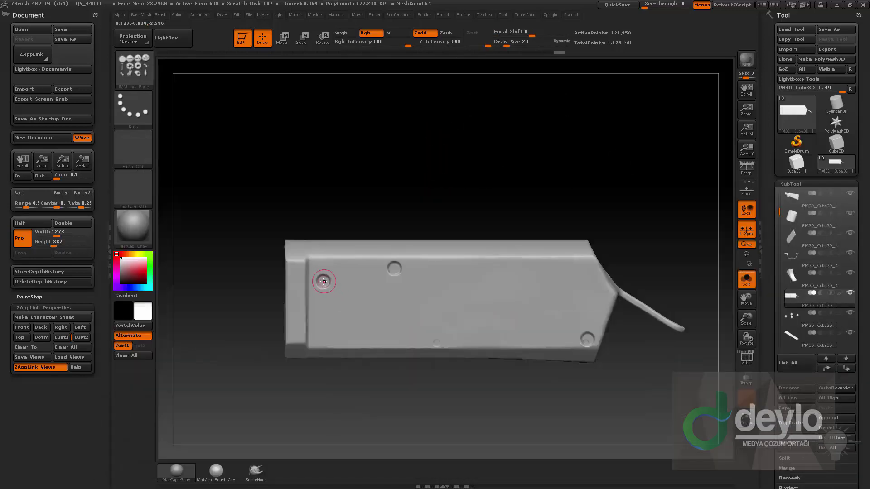
drag(323, 281, 322, 281)
Step: Try to copy the front screw into the neighbouring upper recess and undo the copy
key(w)
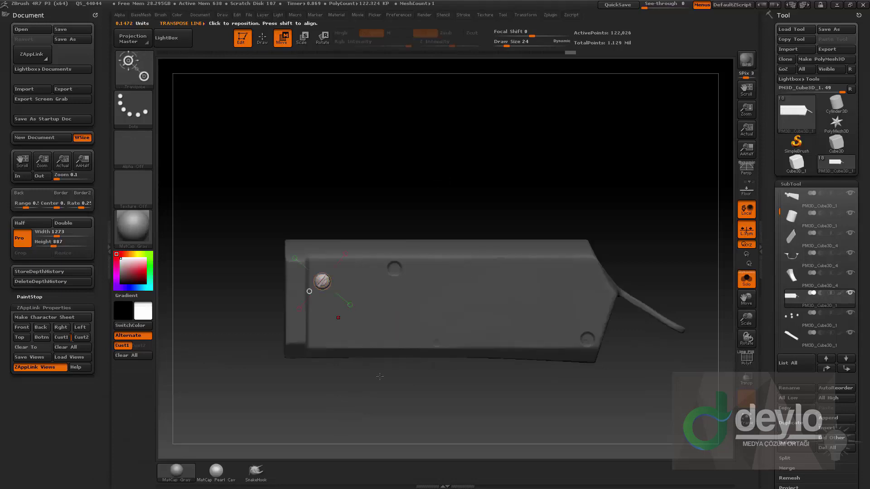
drag(342, 324, 396, 408)
mouse_move(367, 369)
ctrl+shift+mouse_down()
mouse_move(450, 346)
mouse_move(441, 352)
ctrl+shift+mouse_up()
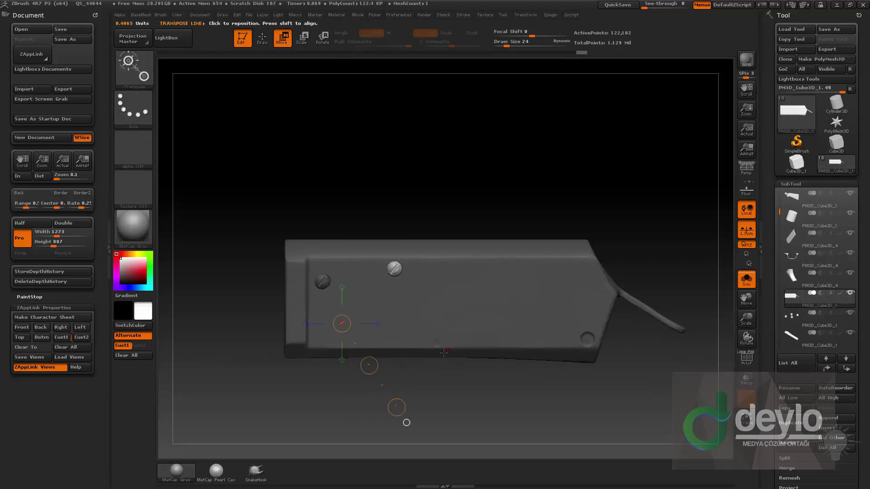
ctrl+right_drag(476, 195, 487, 235)
key(ctrl+z)
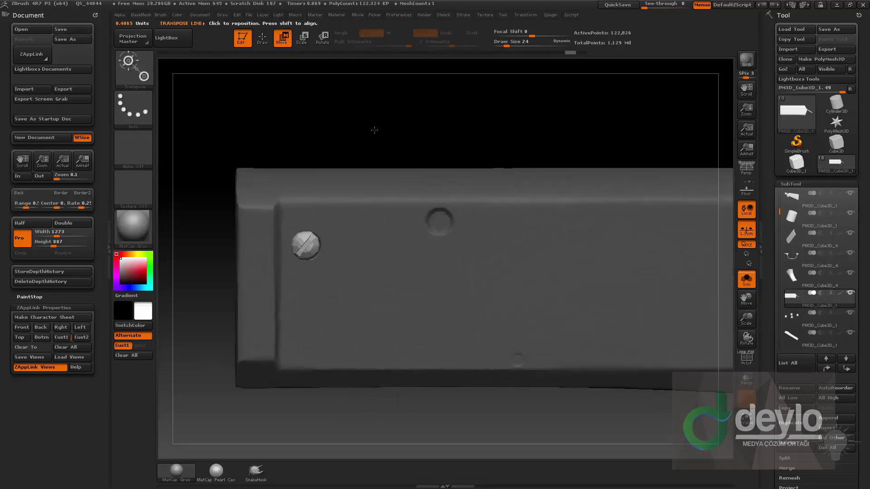
Step: Move the slotted screw with the Transpose line until it sits centred in the receiver's front recess
alt+drag(373, 130, 393, 167)
mouse_move(323, 284)
mouse_down()
mouse_move(426, 144)
mouse_move(414, 155)
mouse_up()
drag(372, 215, 375, 217)
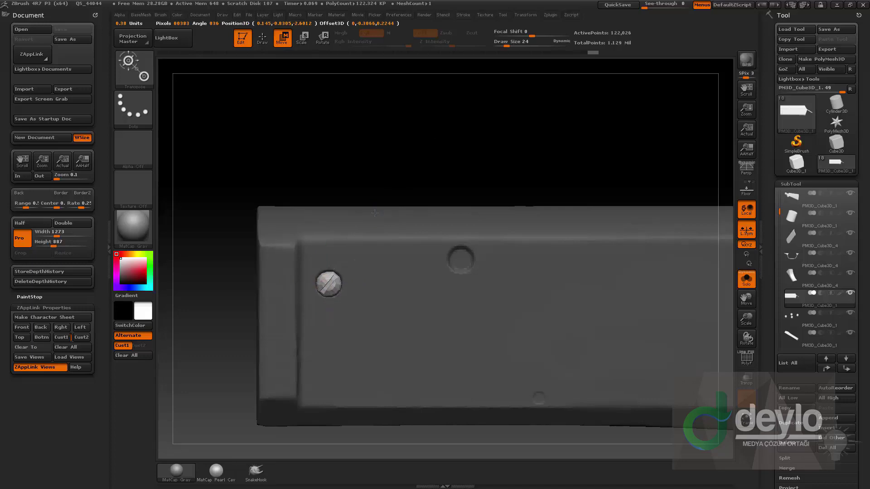
key(q)
key(w)
mouse_move(443, 169)
mouse_down()
mouse_move(426, 175)
mouse_move(415, 162)
mouse_up()
click(365, 286)
click(358, 286)
key(q)
alt+drag(431, 192, 388, 175)
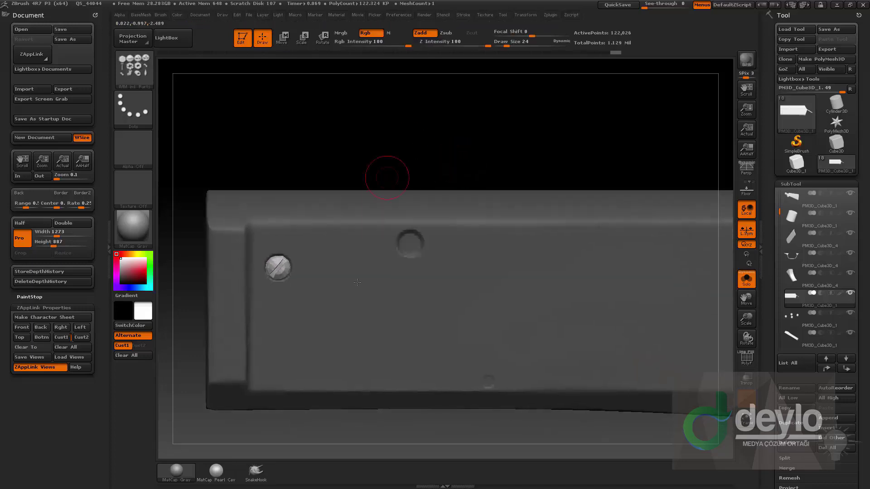
Step: Copy the front screw into the neighbouring upper recess and into the lower rear recess, and clear the mask
key(w)
drag(358, 293, 471, 339)
ctrl+drag(417, 316, 545, 291)
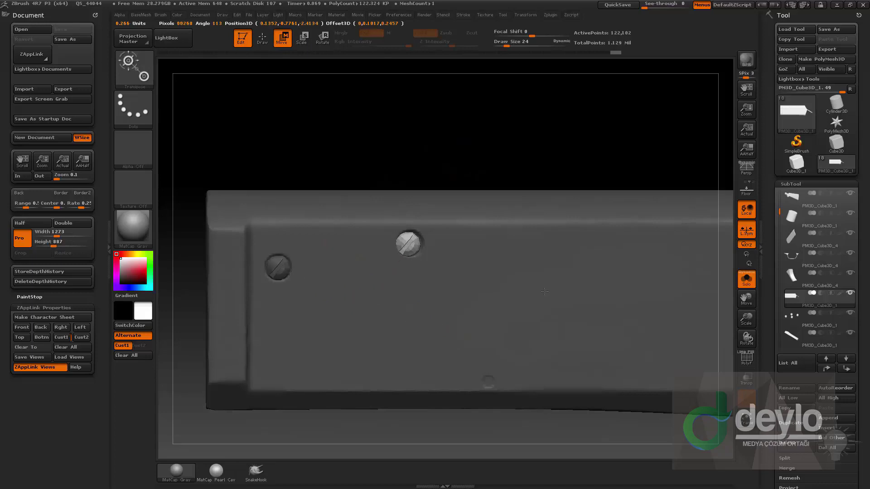
mouse_move(563, 154)
alt+mouse_down()
mouse_move(555, 143)
mouse_move(385, 182)
alt+mouse_up()
mouse_move(359, 295)
mouse_down()
mouse_move(437, 301)
mouse_move(414, 314)
mouse_up()
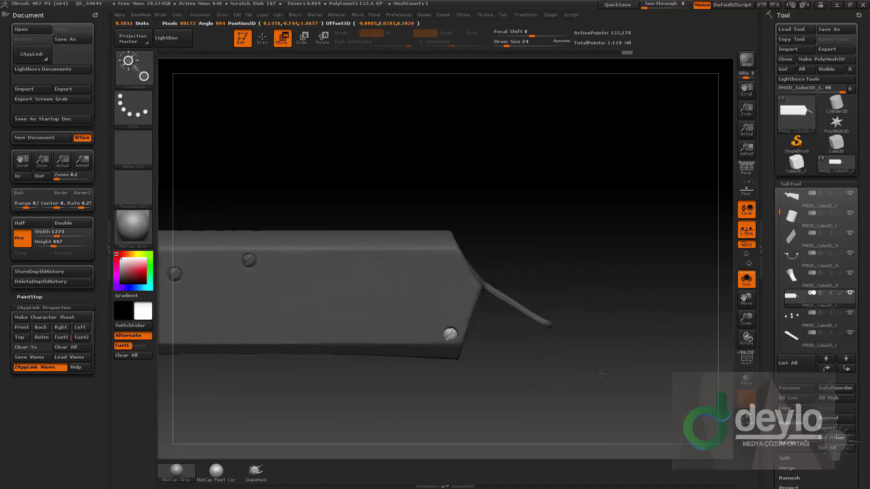
ctrl+drag(601, 373, 602, 375)
Step: Isolate the three new screws and split them from the receiver into their own subtool
key(q)
drag(666, 249, 605, 247)
ctrl+drag(614, 194, 628, 211)
ctrl+shift+click(437, 334)
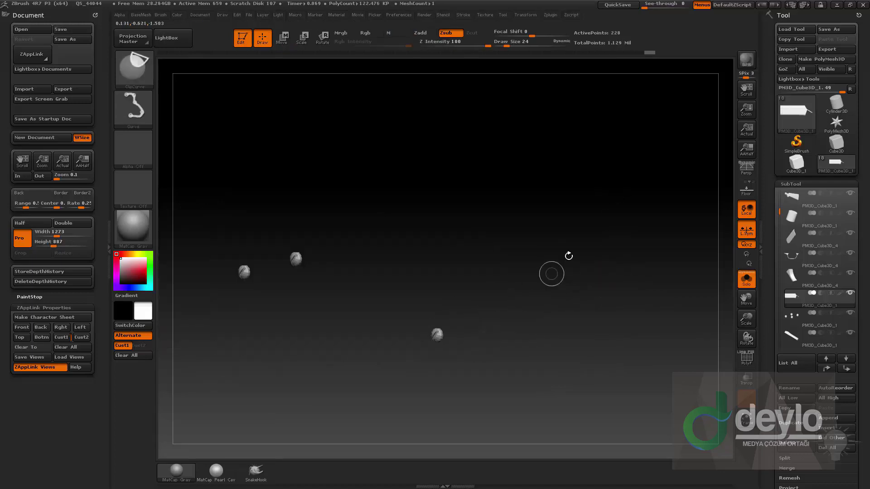
key(2)
click(590, 249)
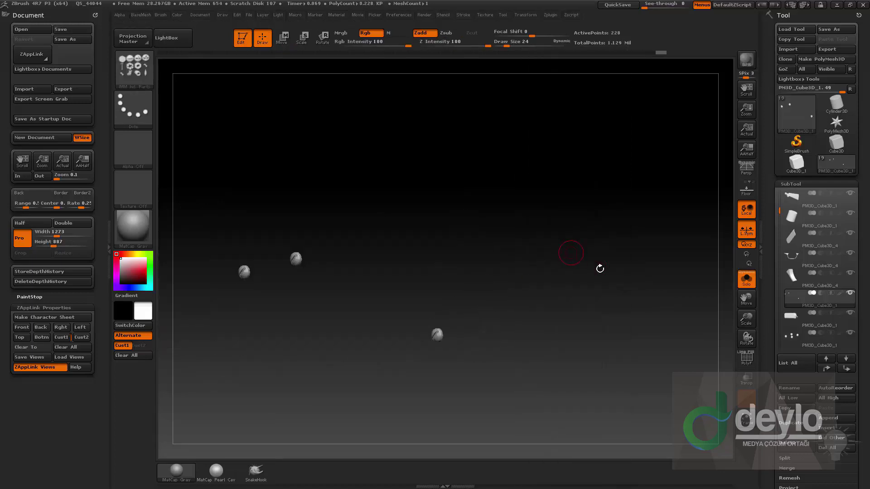
Step: Show the whole shotgun again and return to the Standard brush
click(746, 279)
key(b)
key(s)
key(t)
key(s)
click(530, 278)
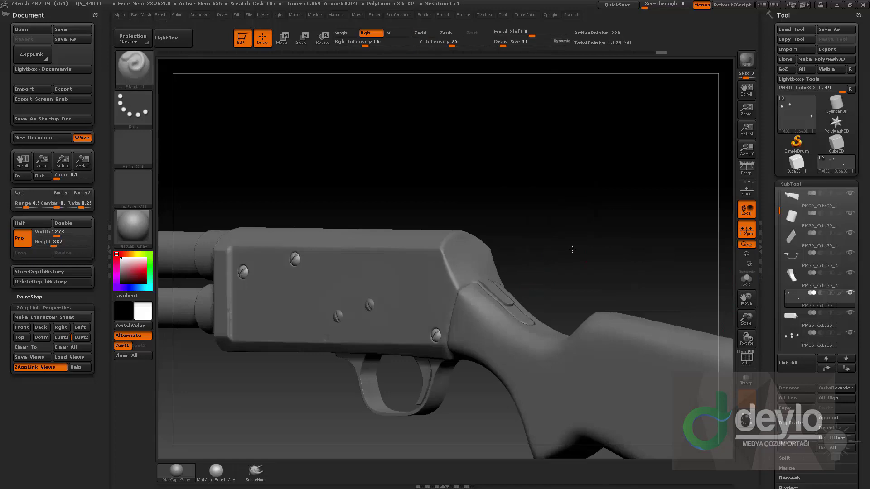
Step: Isolate the subtool with the receiver's lower middle screws, hide one side's pair with SelectRect, and show the whole gun again
shift+drag(572, 247, 605, 248)
click(746, 279)
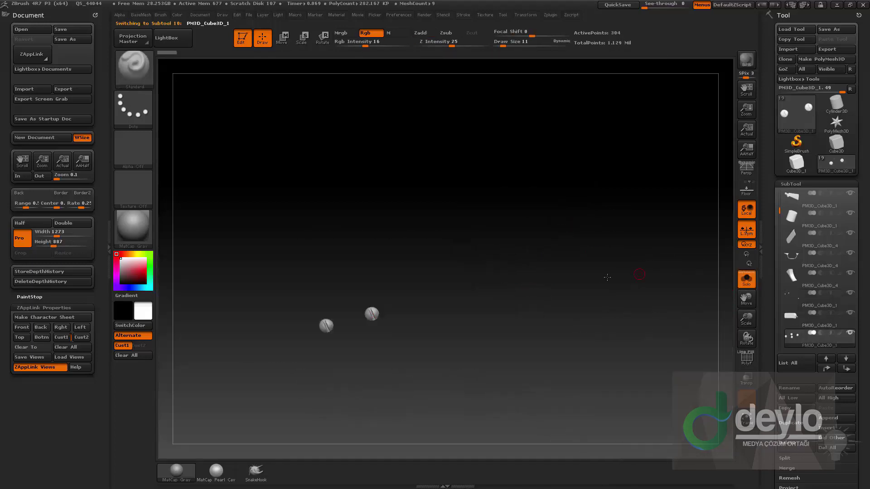
ctrl+shift+drag(403, 244, 476, 348)
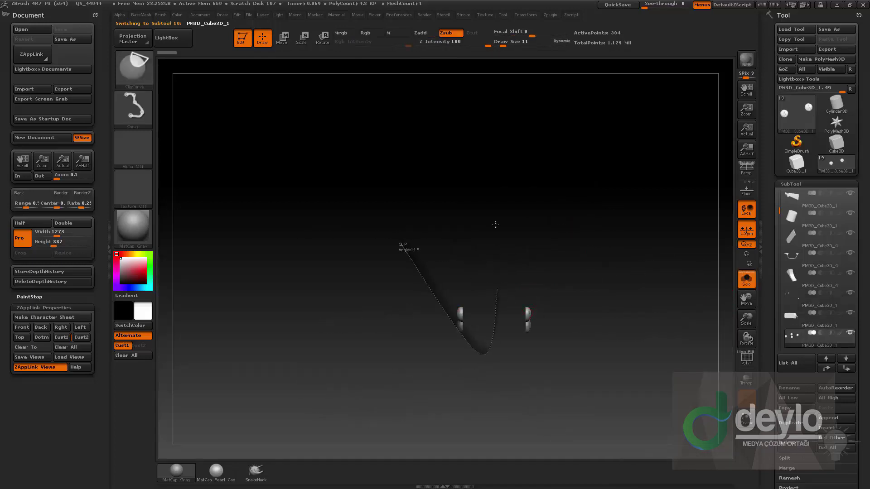
ctrl+shift+drag(495, 224, 482, 208)
ctrl+shift+click(140, 75)
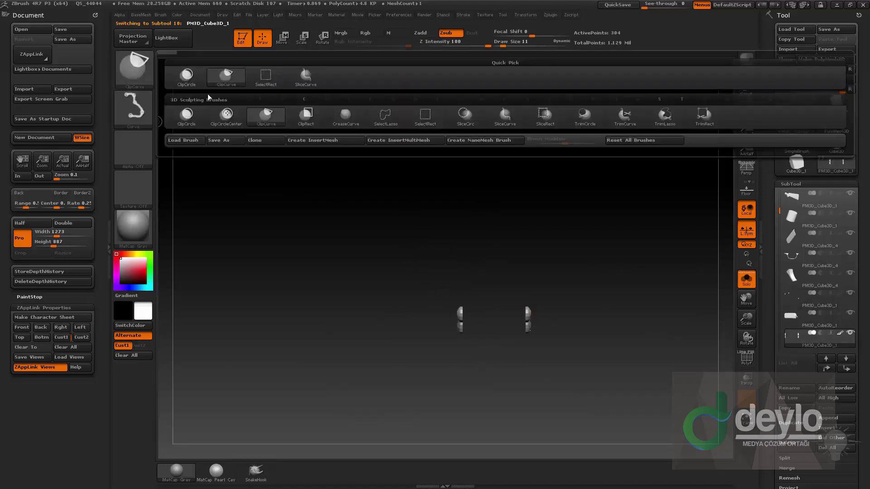
ctrl+shift+click(266, 115)
ctrl+alt+shift+drag(321, 178, 492, 371)
key(b)
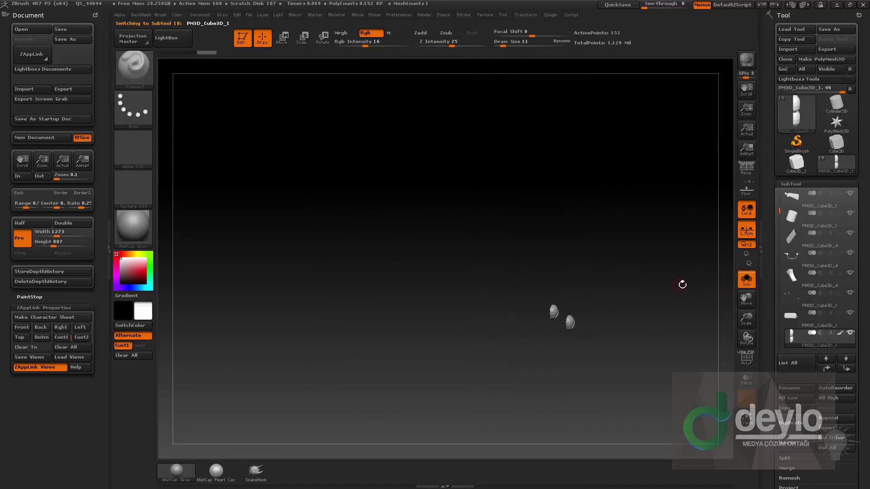
click(750, 287)
Step: Duplicate the bracket beneath the front of the barrel and move the copy back along the barrel
alt+drag(615, 191, 544, 178)
alt+drag(511, 378, 398, 403)
alt+click(472, 307)
alt+drag(523, 342, 619, 313)
drag(766, 387, 800, 363)
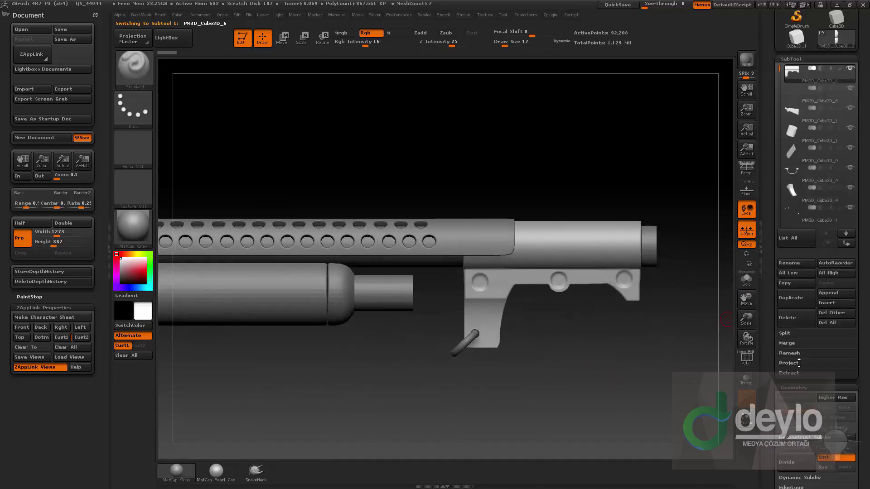
alt+drag(646, 227, 679, 256)
key(w)
ctrl+drag(601, 311, 554, 311)
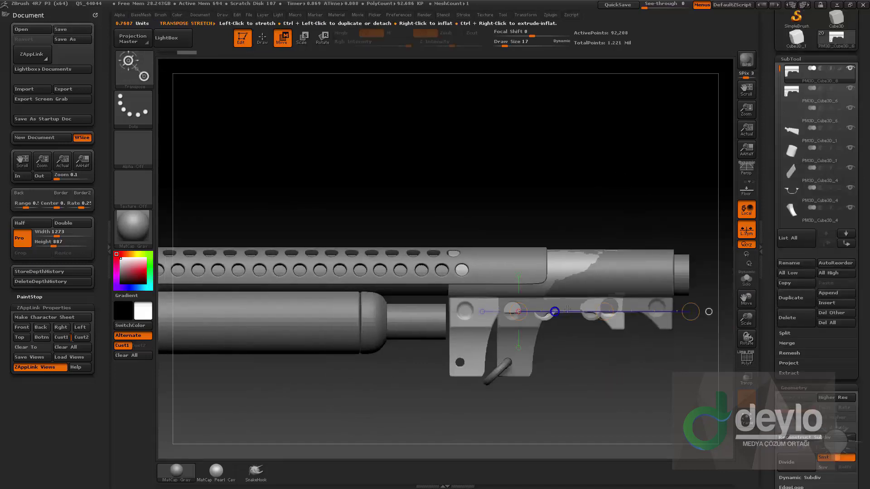
Step: Trim the bracket copy with TrimCurve down to the small square block around its rear round recess
key(q)
ctrl+shift+click(134, 68)
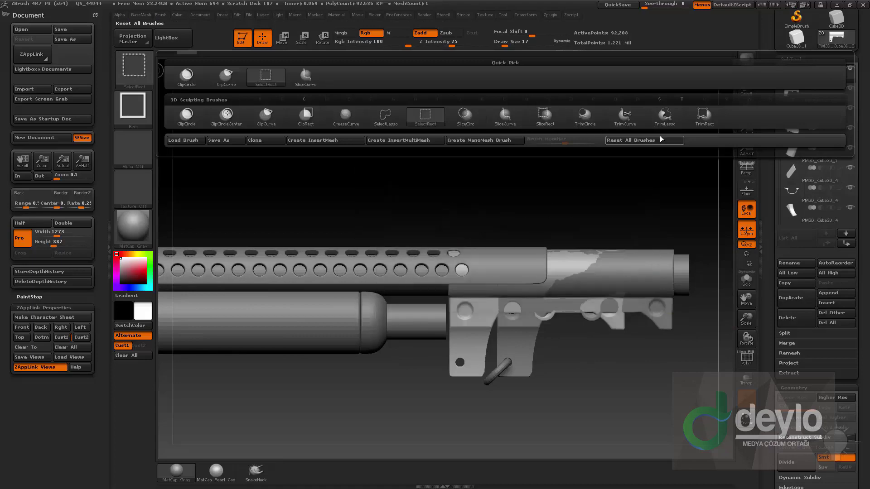
ctrl+shift+click(618, 123)
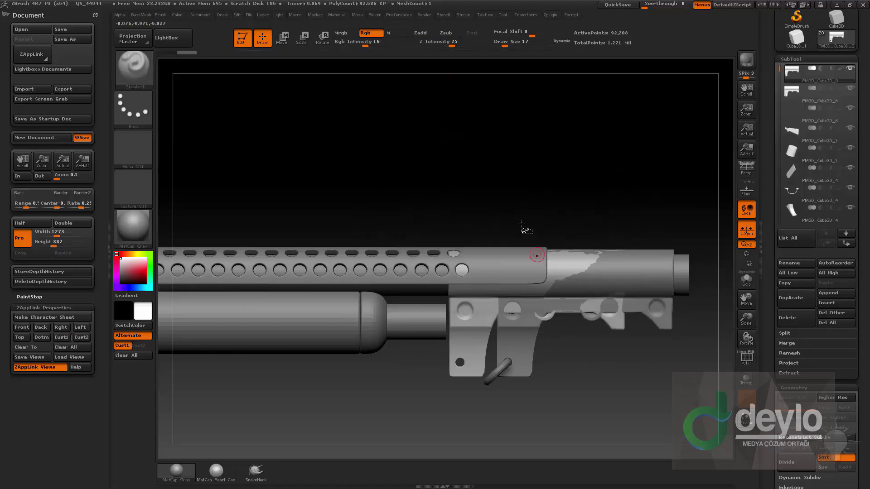
mouse_move(515, 160)
ctrl+shift+mouse_down()
mouse_move(514, 358)
mouse_move(476, 449)
mouse_move(510, 449)
mouse_move(496, 448)
ctrl+shift+mouse_up()
mouse_move(624, 367)
ctrl+shift+mouse_down()
mouse_move(328, 347)
mouse_move(334, 353)
mouse_move(336, 331)
ctrl+shift+mouse_up()
mouse_move(433, 208)
ctrl+shift+mouse_down()
mouse_move(435, 175)
mouse_move(444, 178)
ctrl+shift+mouse_up()
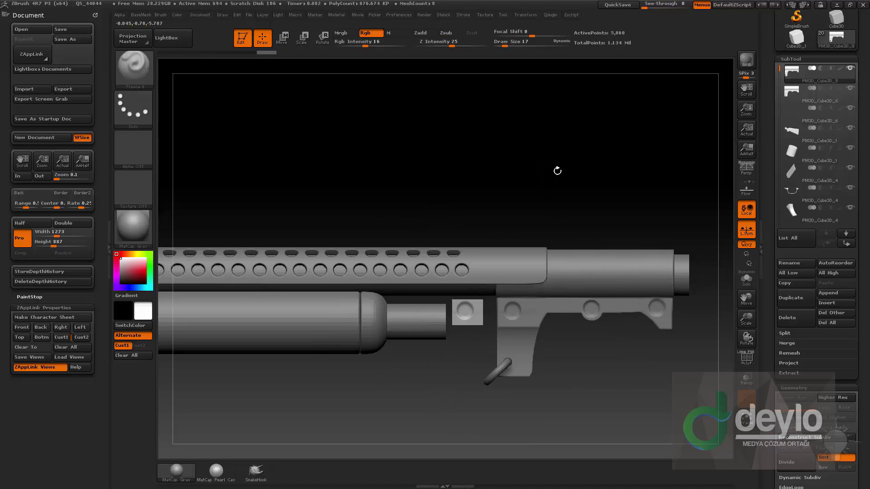
Step: Flatten the block's round recess with the hPolish brush and move the block up against the barrel's underside
mouse_move(558, 170)
mouse_down()
mouse_move(611, 338)
mouse_move(577, 387)
mouse_move(251, 351)
mouse_move(381, 292)
mouse_up()
key(b)
key(h)
key(p)
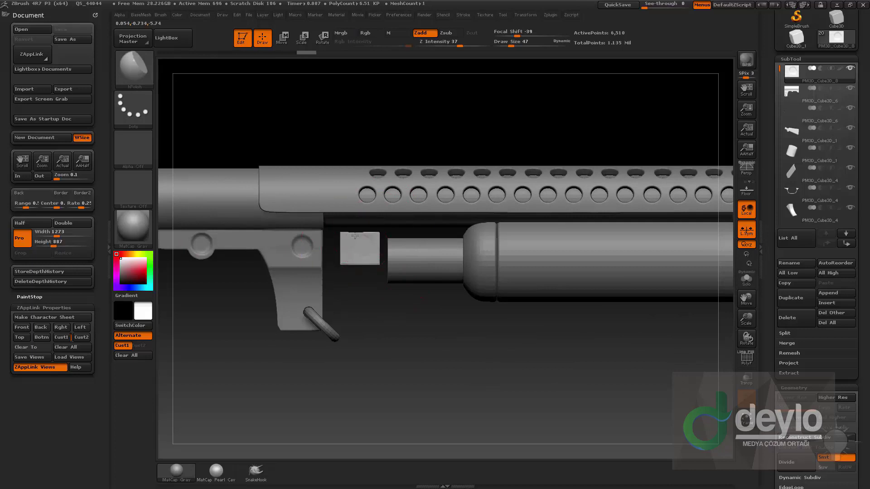
key(w)
drag(384, 300, 394, 289)
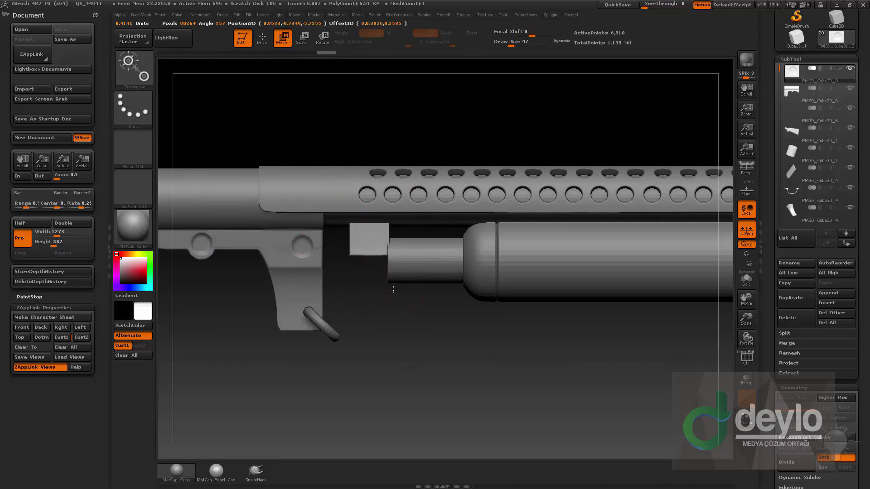
Step: Mask the block's upper part, extend its lower part downward to the magazine tube's height, and clear the mask
ctrl+drag(466, 343, 330, 241)
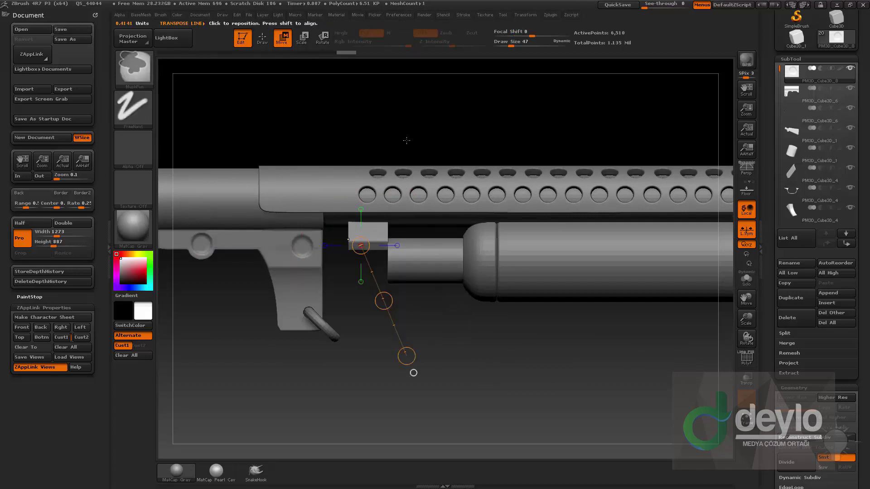
ctrl+click(406, 140)
shift+drag(381, 231, 381, 333)
drag(389, 288, 386, 306)
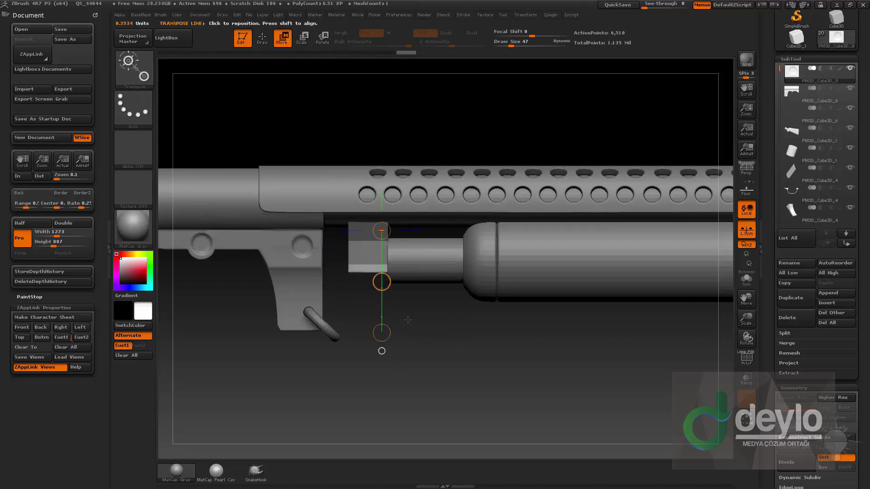
ctrl+drag(457, 325, 479, 339)
Step: Clip the block's front side into a concave curve with the ClipCurve brush
ctrl+shift+click(137, 72)
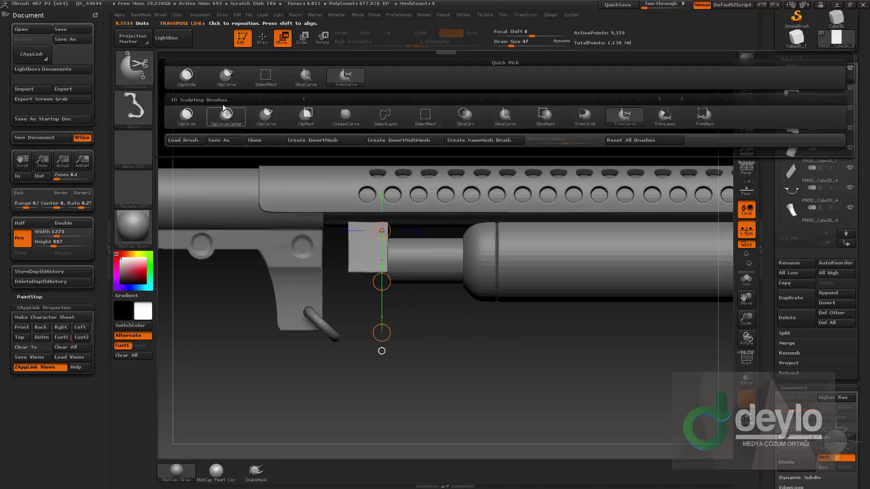
ctrl+shift+click(227, 88)
mouse_move(348, 413)
ctrl+shift+mouse_down()
mouse_move(353, 244)
mouse_move(377, 267)
ctrl+shift+mouse_up()
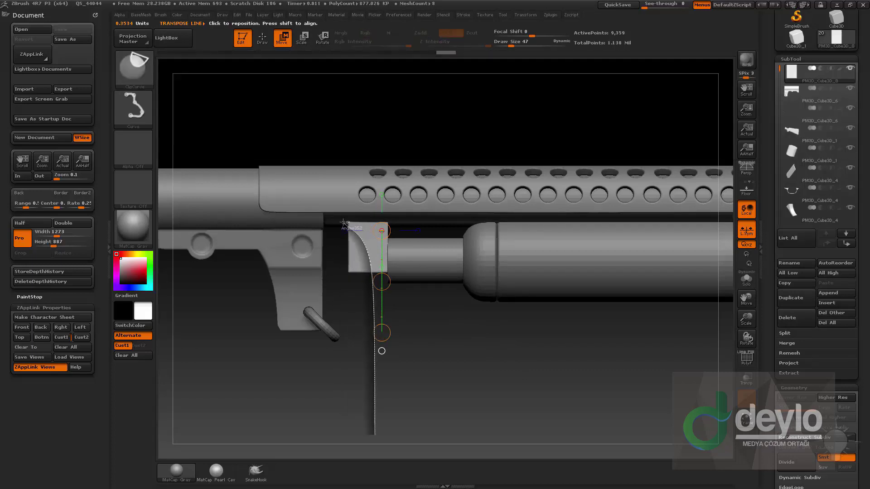
ctrl+shift+drag(343, 222, 344, 223)
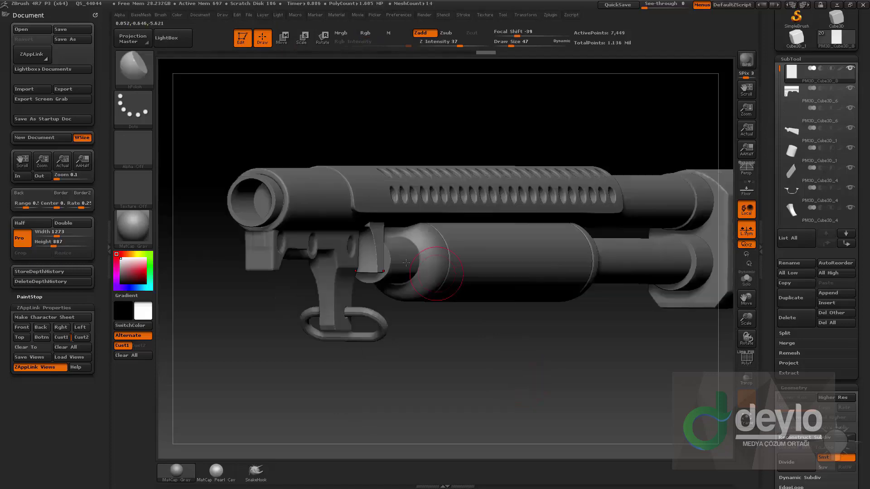
Step: Adjust the curved block's width across the barrel with the Transpose line and return to Draw mode
key(w)
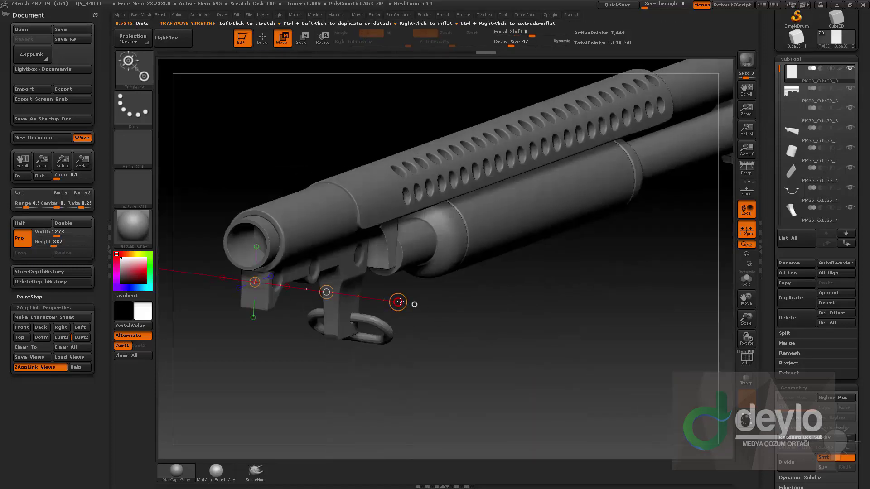
drag(399, 302, 364, 291)
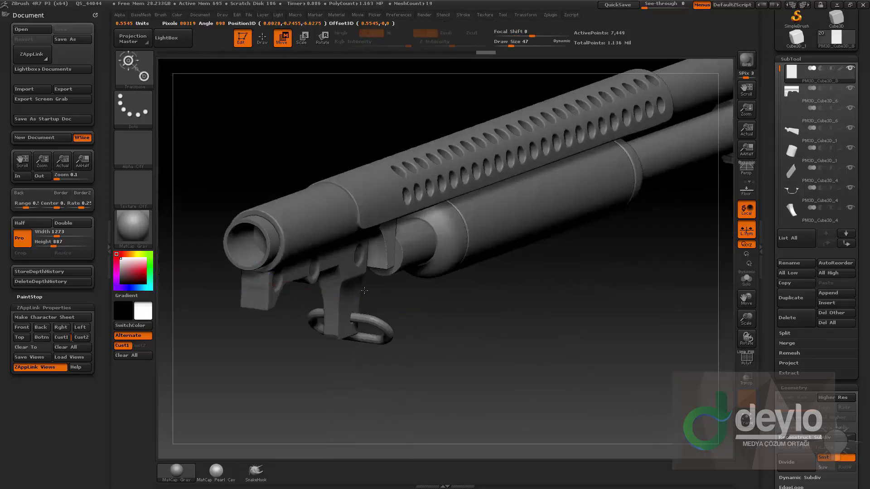
key(q)
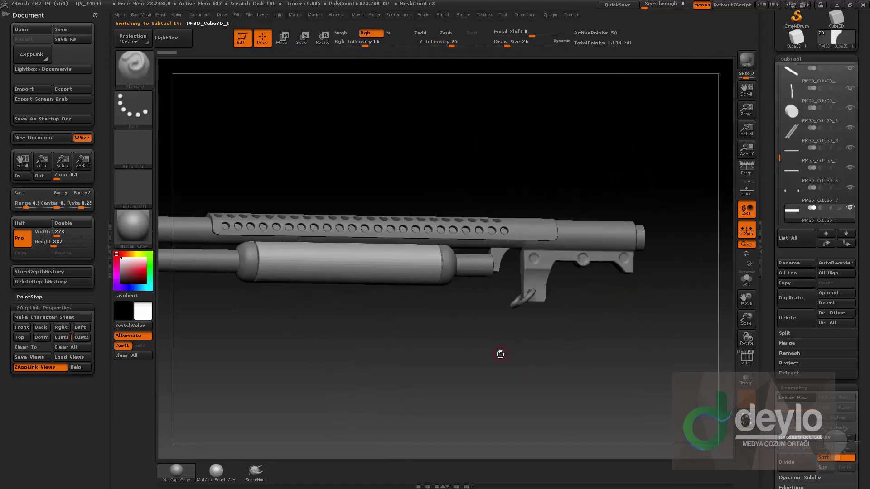
Step: Enable dynamic subdivision smoothing with a SmoothSubdiv of 3 on the pump forend's body and on its end caps
key(1)
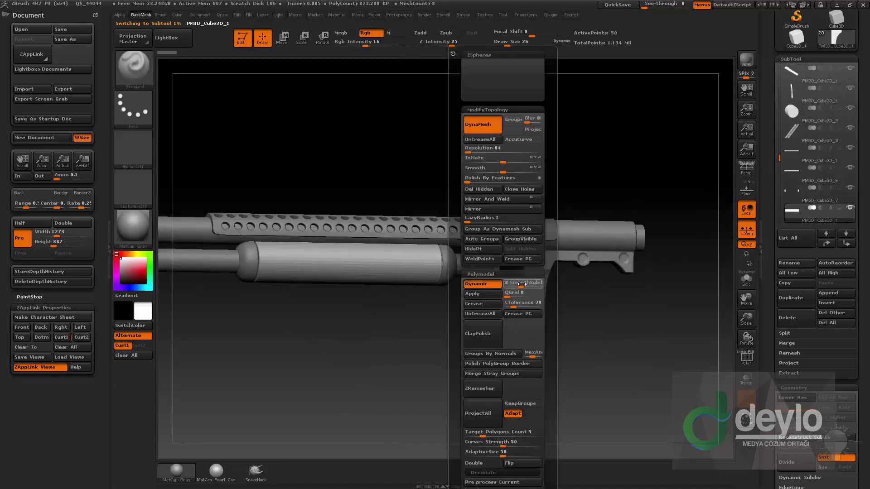
alt+click(444, 271)
key(1)
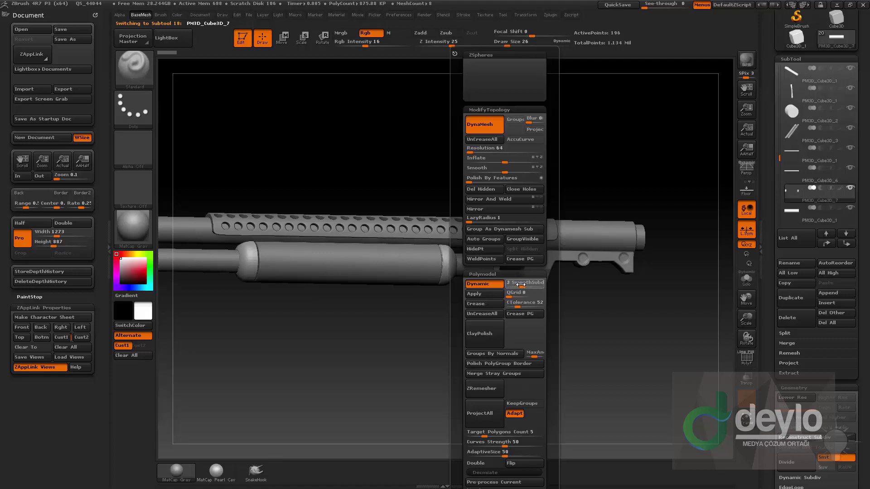
Step: Subdivide the receiver's ejection port cover twice and remesh it with DynaMesh at resolution 496
mouse_move(382, 394)
shift+mouse_down()
mouse_move(406, 358)
mouse_move(396, 329)
mouse_move(460, 341)
mouse_move(485, 331)
mouse_move(473, 338)
mouse_move(457, 328)
mouse_move(506, 377)
mouse_move(533, 383)
mouse_move(380, 277)
shift+mouse_up()
key(s)
key(b)
key(s)
key(t)
alt+click(312, 319)
mouse_move(396, 219)
alt+mouse_down()
mouse_move(464, 221)
mouse_move(452, 208)
mouse_move(502, 204)
alt+mouse_up()
key(ctrl+d)
key(ctrl+d)
key(1)
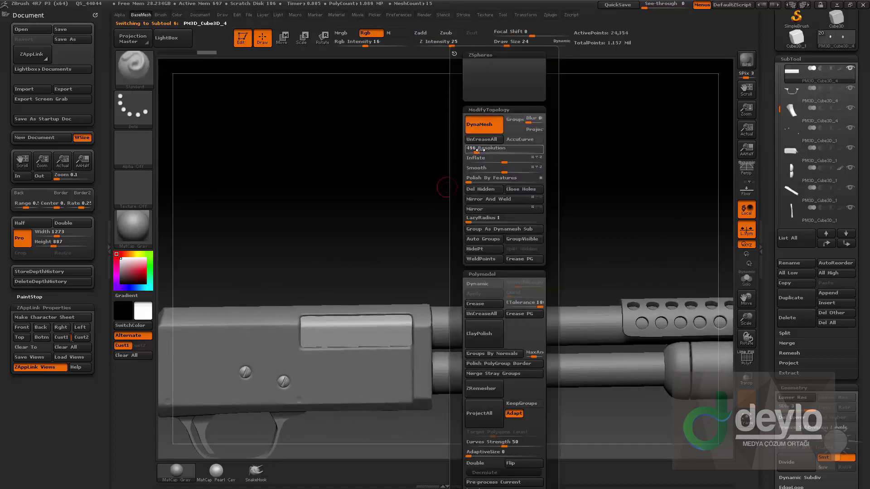
ctrl+drag(426, 269, 473, 238)
drag(485, 234, 399, 203)
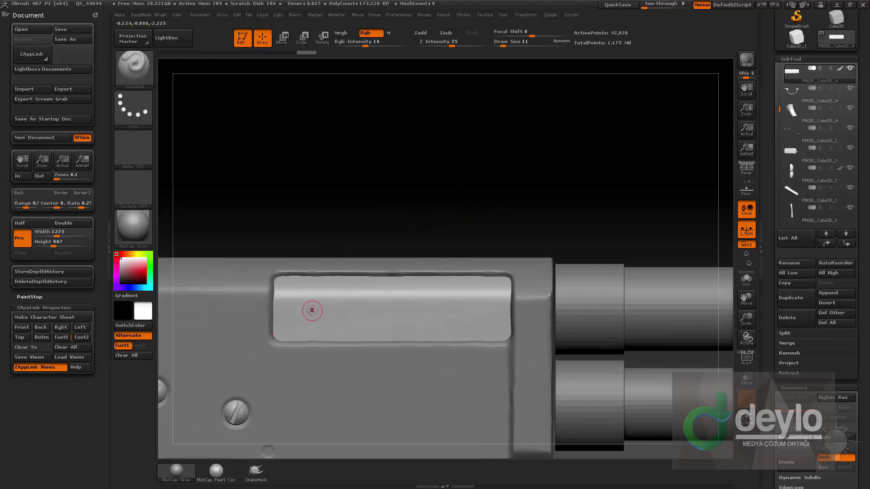
key(b)
key(c)
key(l)
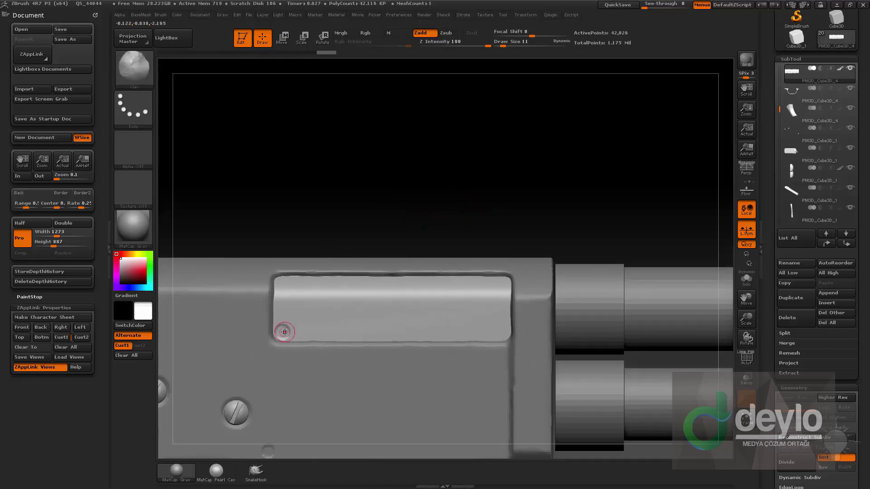
key(ctrl+z)
Step: Stamp a small round dent near the ejection port cover's lower rear corner with the Standard_1 brush at draw size 9
key(s)
click(284, 333)
key(b)
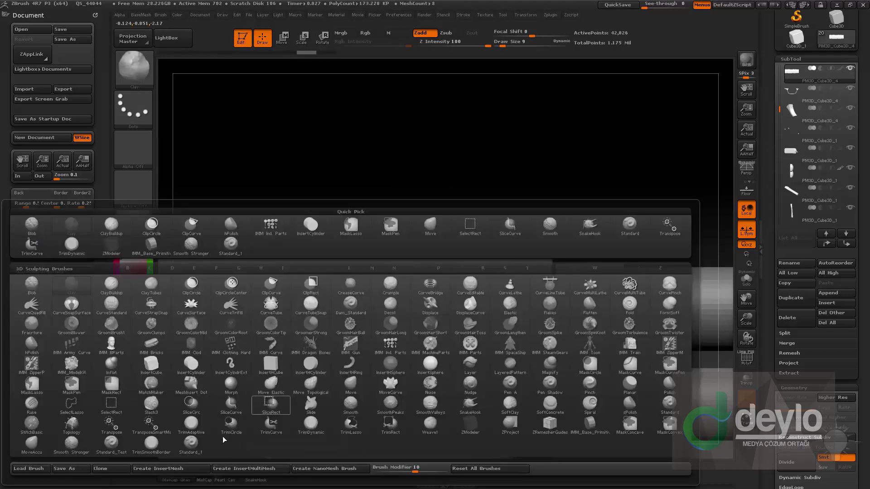
click(192, 441)
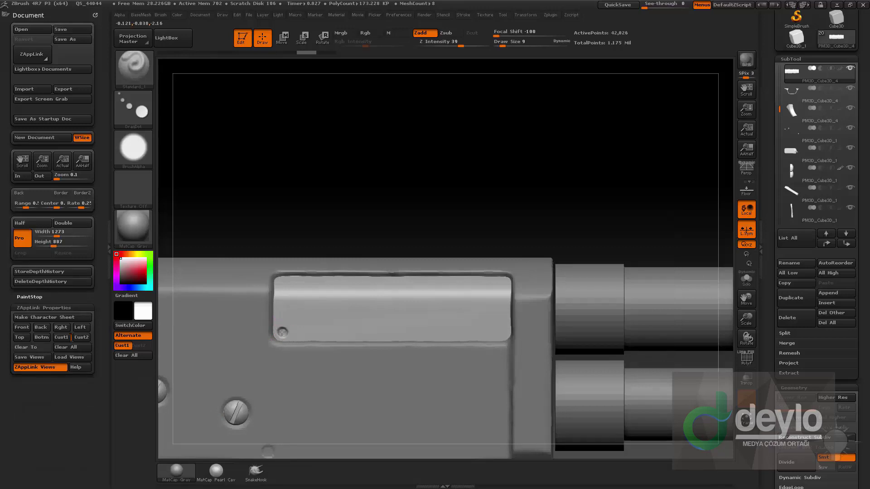
alt+drag(496, 204, 459, 202)
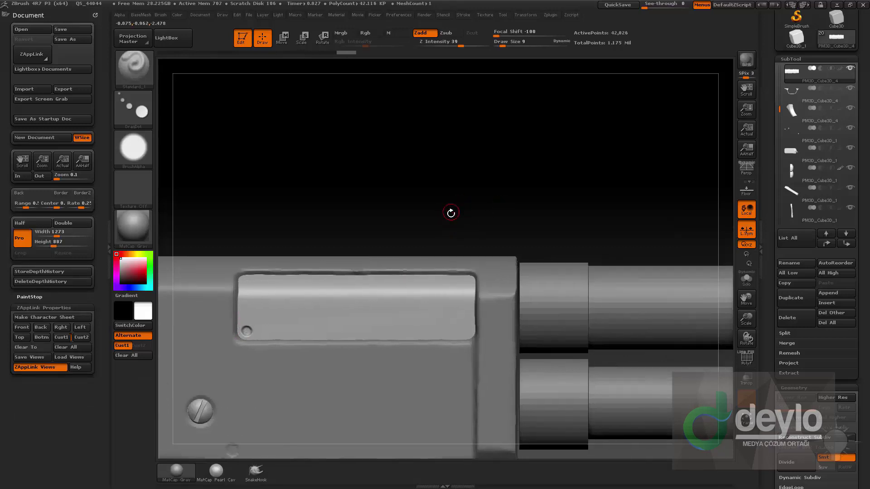
Step: Mask the ejection port cover except for a small rectangle at its front edge, and isolate the cover
ctrl+drag(412, 249, 506, 309)
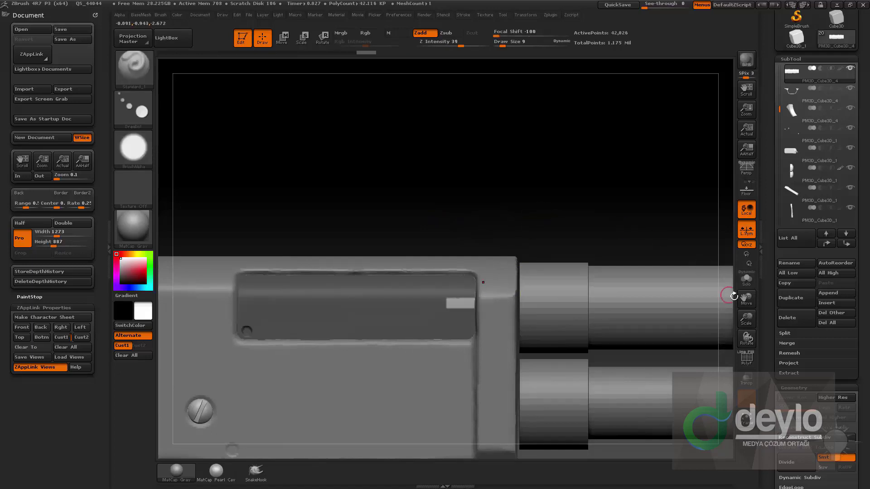
click(746, 279)
drag(641, 245, 443, 270)
alt+drag(351, 260, 260, 351)
alt+drag(617, 391, 421, 406)
Step: Offset the unmasked rectangle perpendicular to the cover's face with the Transpose line, clear the mask, and show the other parts again
key(w)
click(442, 252)
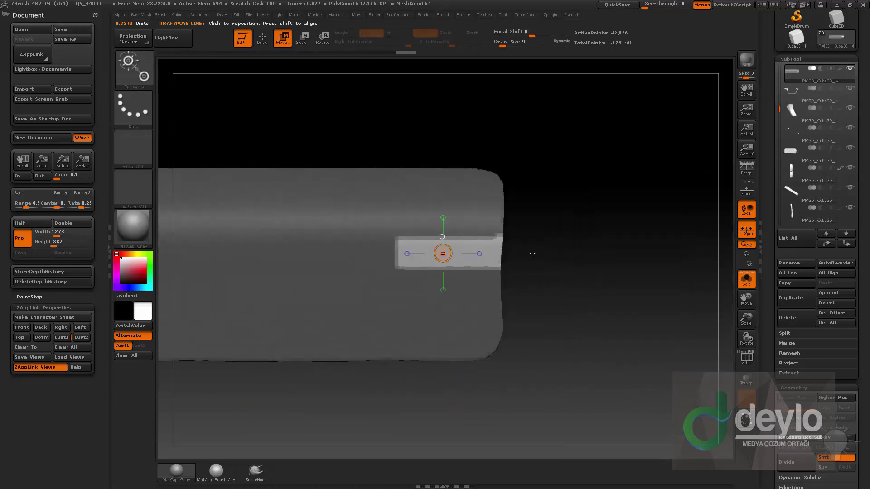
drag(534, 252, 593, 263)
drag(452, 272, 458, 272)
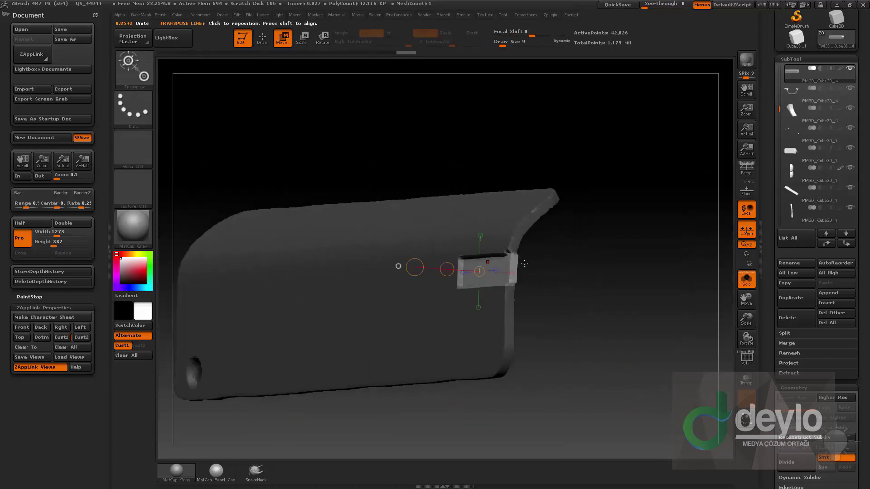
key(ctrl+z)
shift+drag(588, 264, 559, 264)
drag(461, 277, 568, 282)
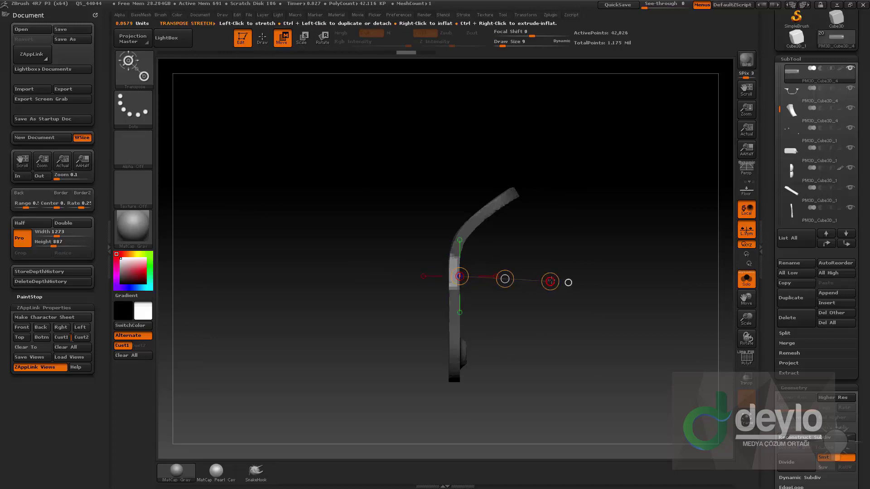
key(q)
mouse_move(538, 256)
mouse_down()
mouse_move(606, 221)
mouse_move(623, 249)
mouse_up()
mouse_move(648, 289)
ctrl+mouse_down()
mouse_move(619, 297)
mouse_move(633, 328)
ctrl+mouse_up()
click(746, 280)
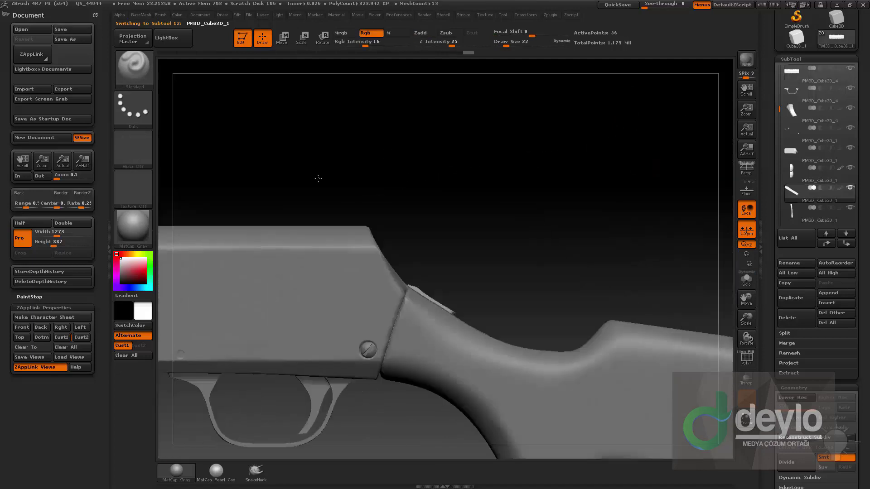
Step: Crease the small strip on the stock's wrist with ZModeler's EdgeLoop Complete target and shift the strip slightly off the stock
mouse_move(317, 178)
mouse_down()
mouse_move(569, 200)
mouse_move(627, 270)
mouse_move(532, 287)
mouse_move(563, 254)
mouse_move(614, 281)
mouse_move(575, 262)
mouse_up()
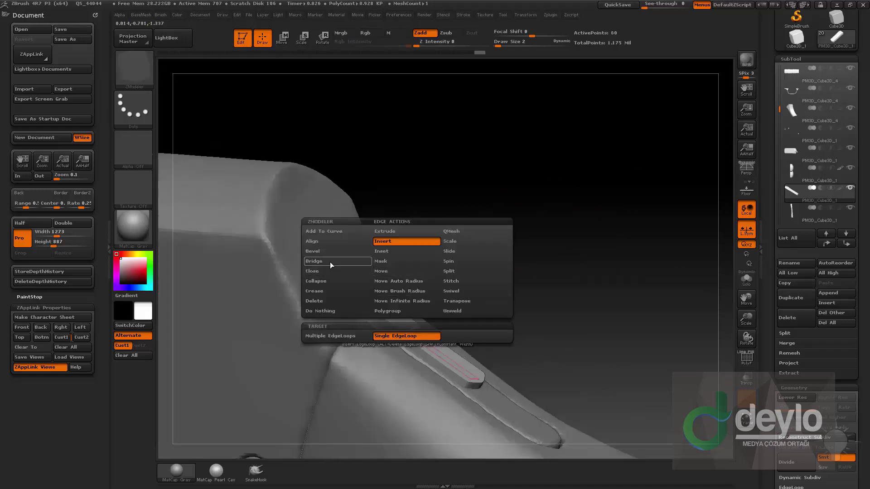
click(320, 293)
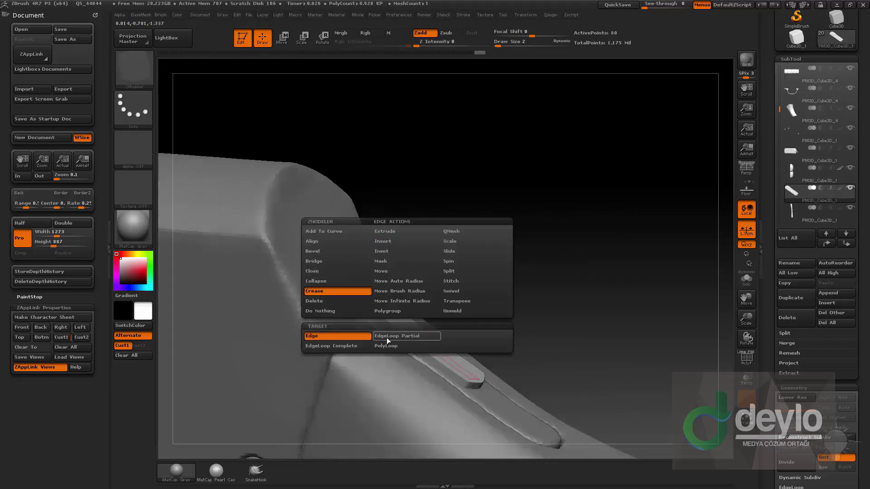
click(344, 346)
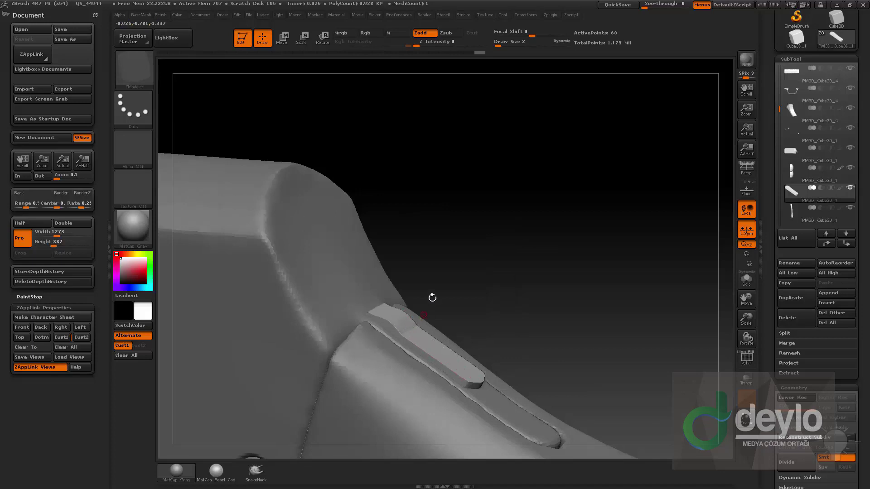
drag(432, 298, 388, 316)
mouse_move(424, 290)
mouse_down()
mouse_move(501, 245)
mouse_move(516, 268)
mouse_move(421, 286)
mouse_move(390, 318)
mouse_up()
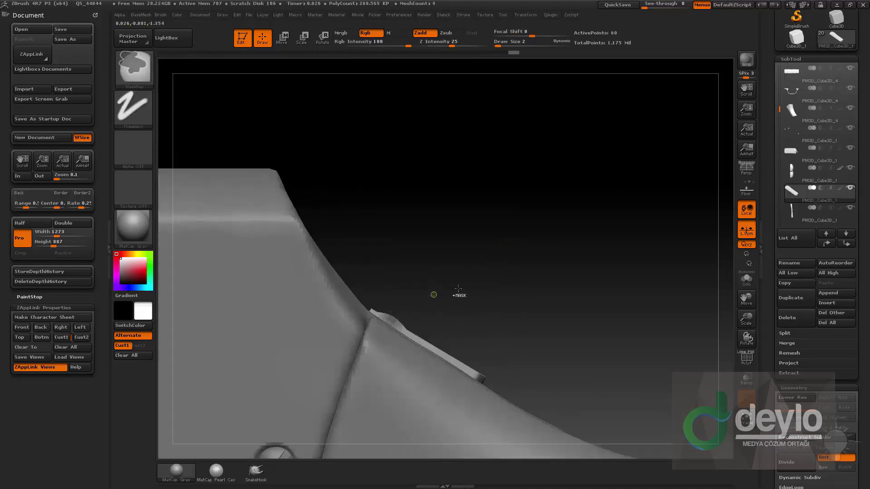
key(w)
drag(448, 336, 452, 329)
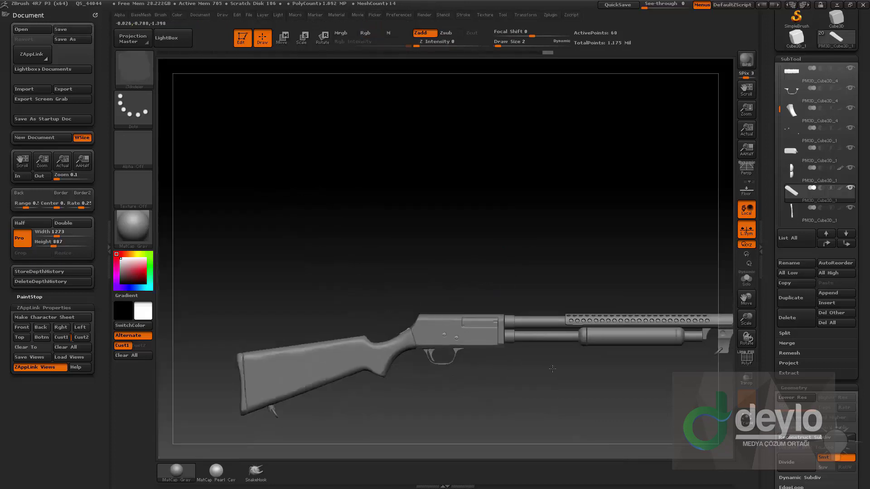
Step: Insert a slotted screw into the rearmost round recess of the bracket under the muzzle with the IMM Ind. Parts brush
mouse_move(540, 355)
mouse_down()
mouse_move(634, 380)
mouse_move(538, 384)
mouse_move(651, 379)
mouse_move(419, 367)
mouse_move(508, 353)
mouse_up()
key(b)
key(s)
key(t)
key(s)
mouse_move(589, 320)
alt+mouse_down()
mouse_move(476, 325)
mouse_move(651, 386)
mouse_move(404, 342)
mouse_move(706, 328)
mouse_move(609, 318)
alt+mouse_up()
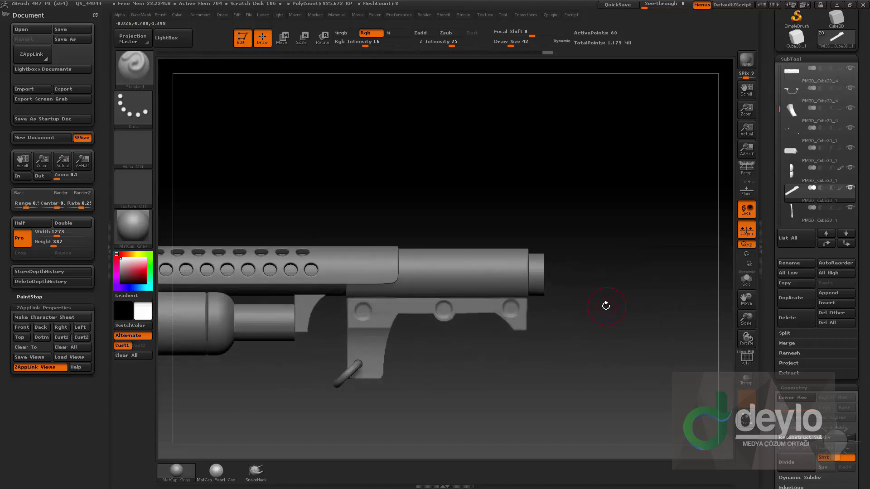
key(b)
key(i)
click(565, 347)
alt+drag(566, 346, 652, 356)
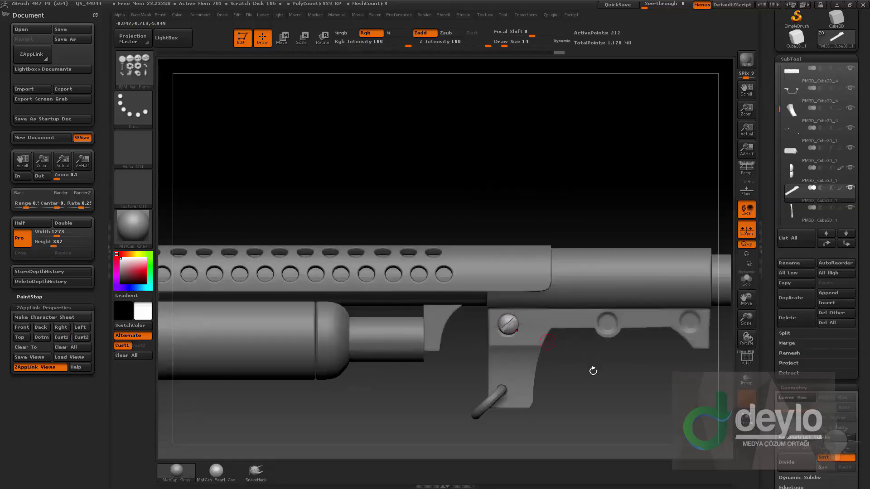
alt+drag(592, 369, 429, 325)
Step: Duplicate the slotted screw into the bracket's middle and front recesses with the Transpose line
key(w)
drag(358, 302, 436, 404)
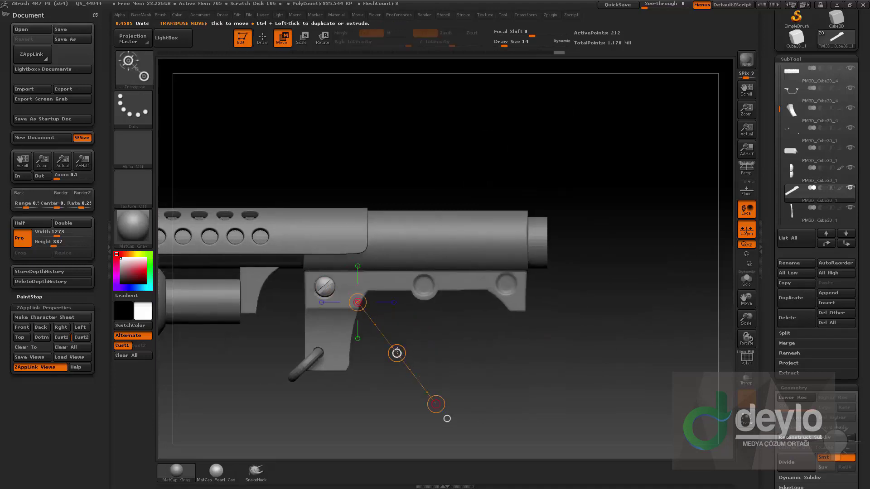
ctrl+shift+drag(397, 353, 494, 350)
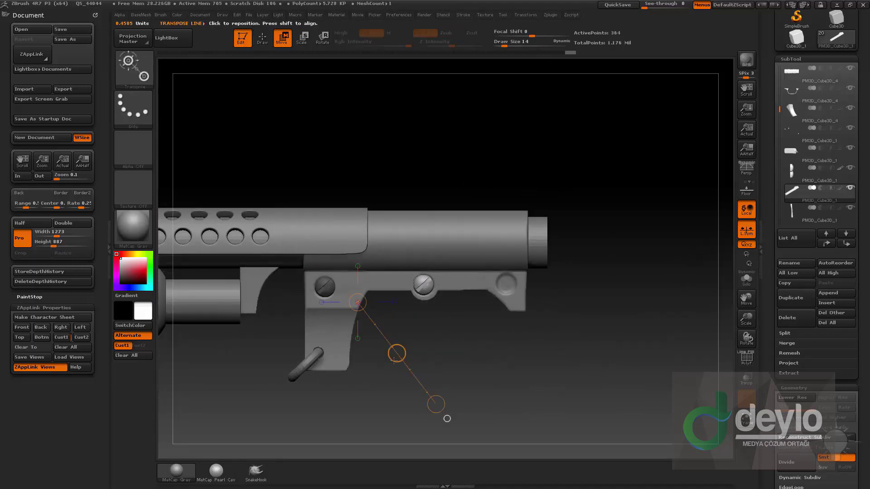
mouse_move(397, 354)
ctrl+shift+mouse_down()
mouse_move(480, 353)
mouse_move(503, 372)
ctrl+shift+mouse_up()
Step: Select the bracket's screws with a rectangular selection and split them off into their own subtool
ctrl+shift+click(134, 67)
ctrl+shift+click(392, 113)
mouse_move(584, 172)
ctrl+shift+mouse_down()
mouse_move(265, 360)
mouse_move(270, 374)
ctrl+shift+mouse_up()
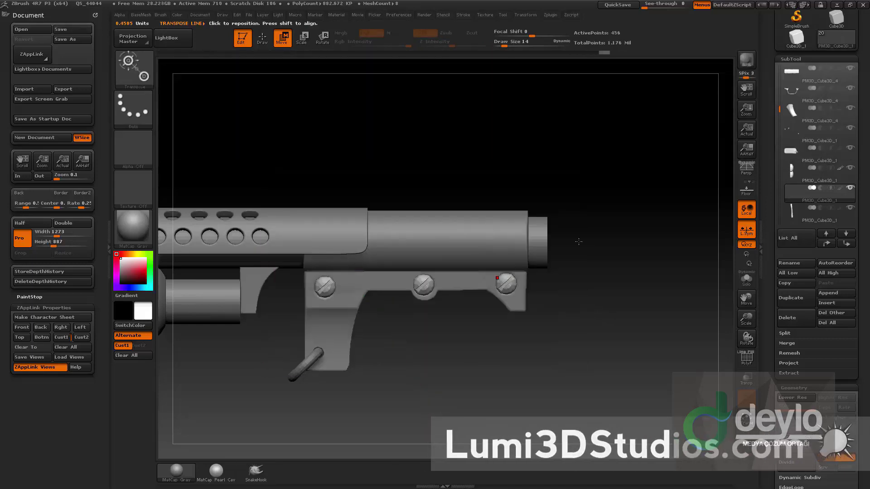
key(b)
click(589, 250)
Step: Adjust how deep the screws sit in the bracket's sides with the Transpose line and return to Draw mode
click(506, 283)
drag(600, 313, 494, 303)
drag(461, 280, 462, 279)
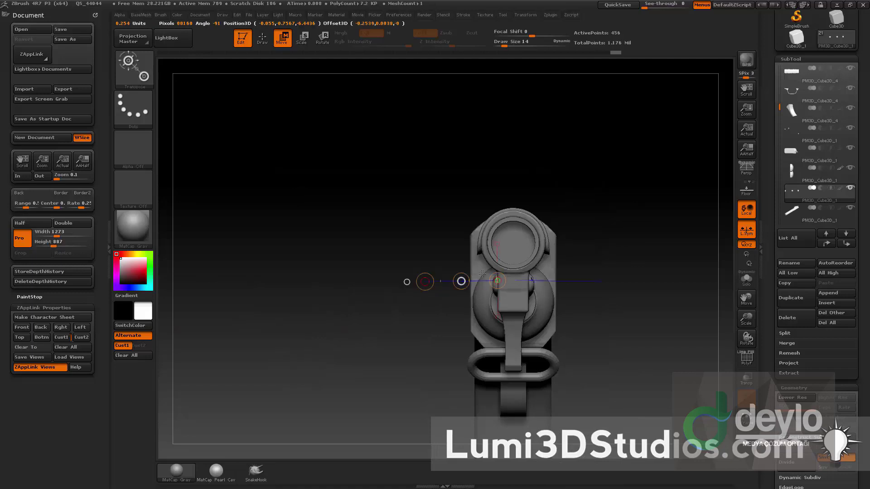
key(q)
mouse_move(647, 298)
shift+mouse_down()
mouse_move(651, 241)
mouse_move(687, 288)
mouse_move(638, 313)
shift+mouse_up()
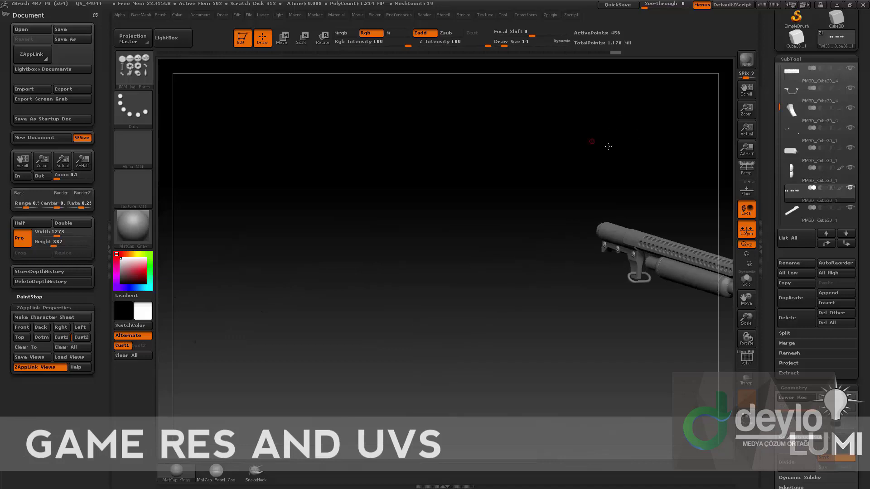
Step: Examine the whole shotgun from both sides and from the muzzle end to check the assembled parts
key(s)
mouse_move(653, 154)
mouse_down()
mouse_move(503, 169)
mouse_move(603, 157)
mouse_move(623, 158)
mouse_move(518, 167)
mouse_move(625, 163)
mouse_move(480, 183)
mouse_move(608, 167)
mouse_move(573, 176)
mouse_move(566, 198)
mouse_up()
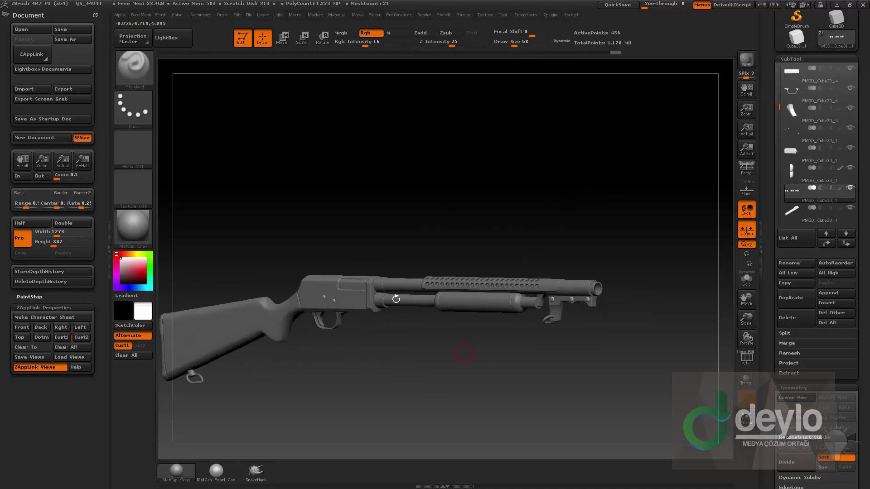
alt+drag(475, 199, 534, 175)
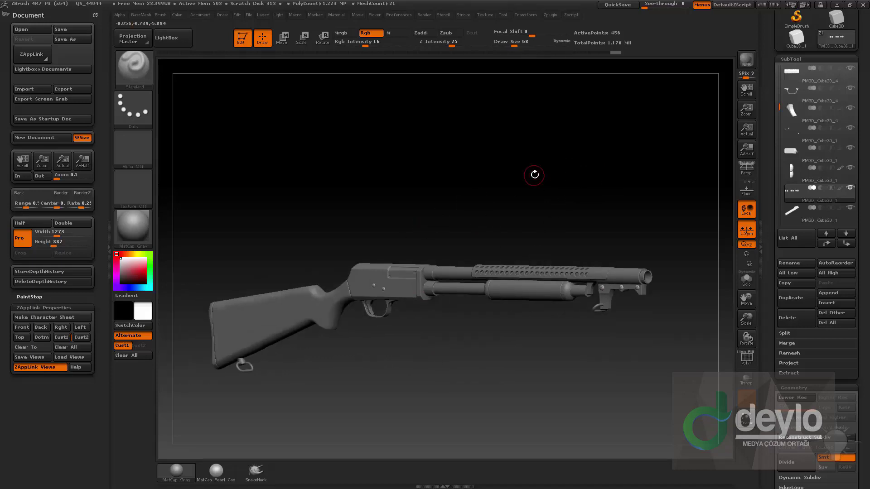
mouse_move(572, 171)
mouse_down()
mouse_move(460, 330)
mouse_move(278, 297)
mouse_move(330, 340)
mouse_up()
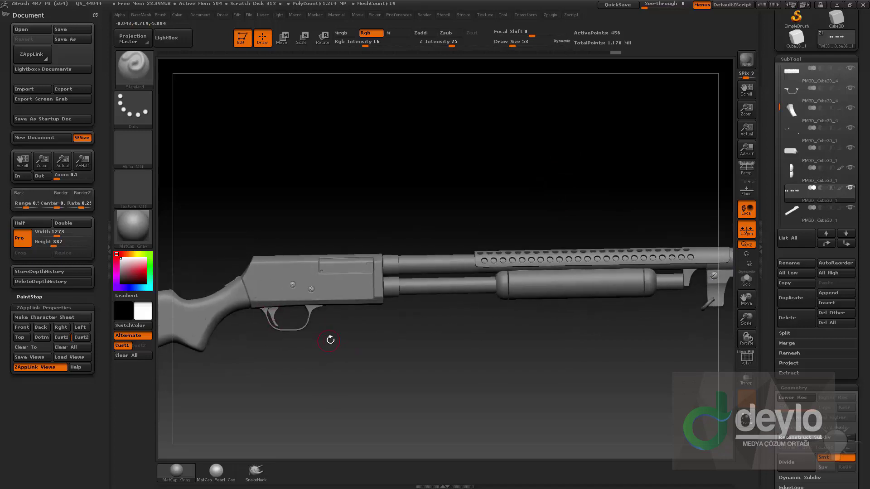
drag(330, 309, 415, 291)
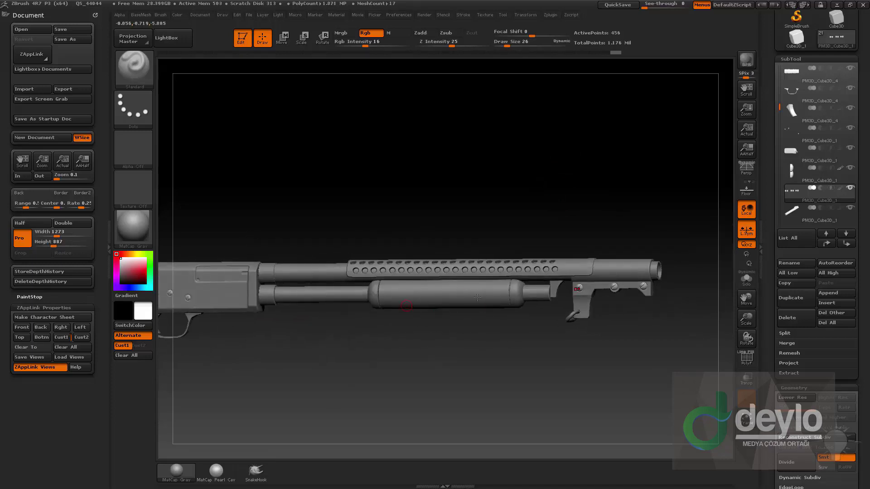
mouse_move(456, 324)
mouse_down()
mouse_move(457, 359)
mouse_move(455, 340)
mouse_up()
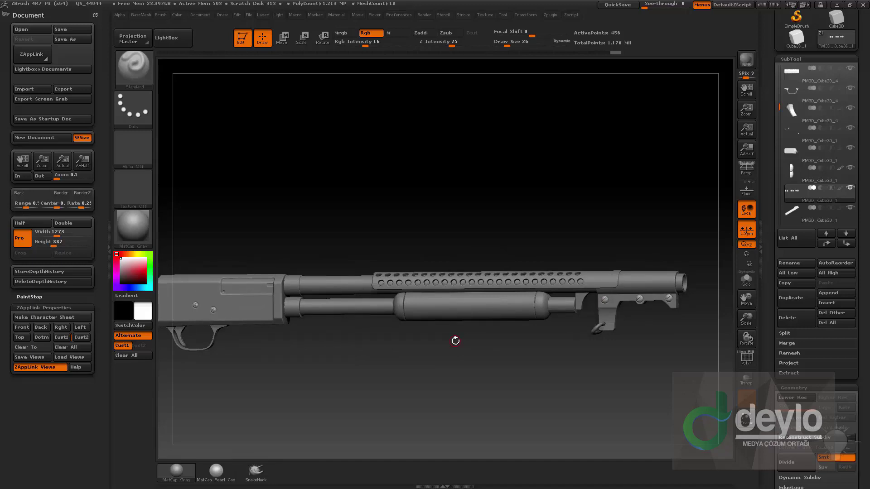
mouse_move(490, 150)
mouse_down()
mouse_move(457, 156)
mouse_move(489, 162)
mouse_move(473, 170)
mouse_up()
key(s)
click(502, 167)
mouse_move(512, 155)
mouse_down()
mouse_move(522, 154)
mouse_move(453, 167)
mouse_up()
alt+drag(499, 155, 311, 140)
key(s)
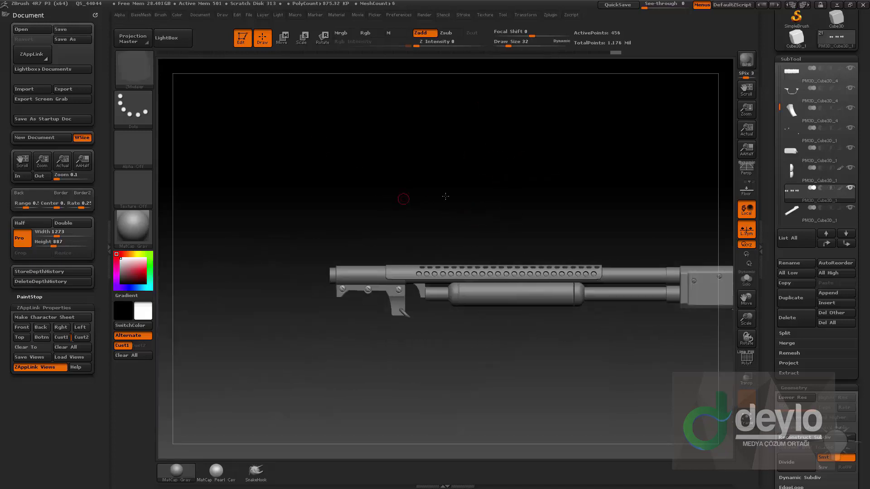
mouse_move(398, 194)
mouse_down()
mouse_move(402, 174)
mouse_move(553, 179)
mouse_move(553, 166)
mouse_up()
alt+drag(643, 154, 442, 202)
drag(458, 190, 340, 208)
alt+drag(580, 171, 466, 209)
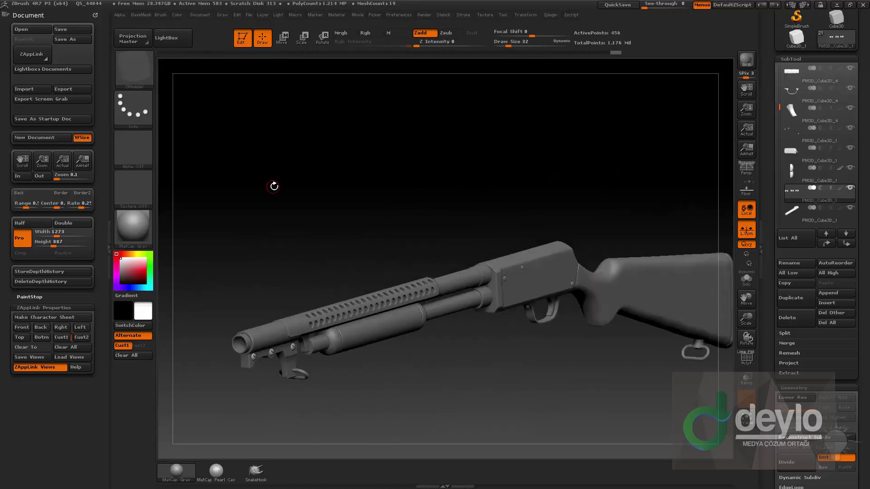
Step: Remove the docked Document palette and dock the Color palette in its place
click(97, 16)
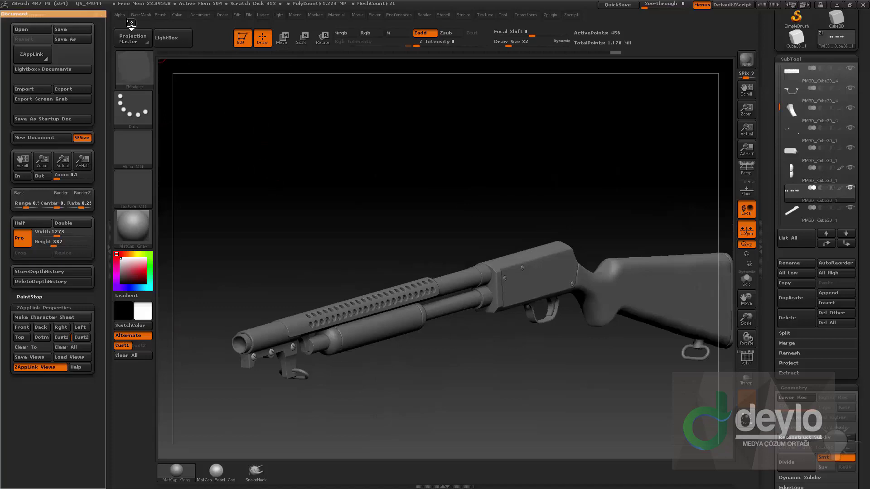
click(178, 15)
drag(175, 28, 59, 52)
Step: Fill the curved support between the barrel and the magazine tube with red (R 253, G 0, B 0)
click(77, 102)
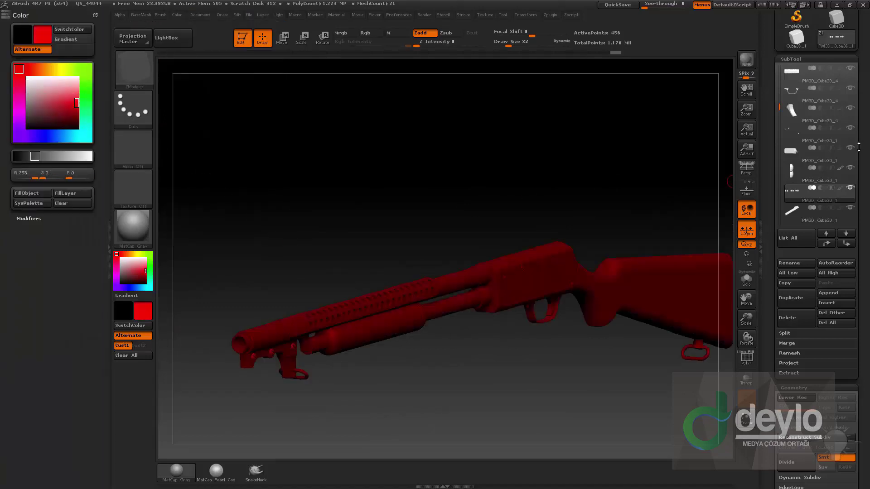
drag(778, 105, 778, 58)
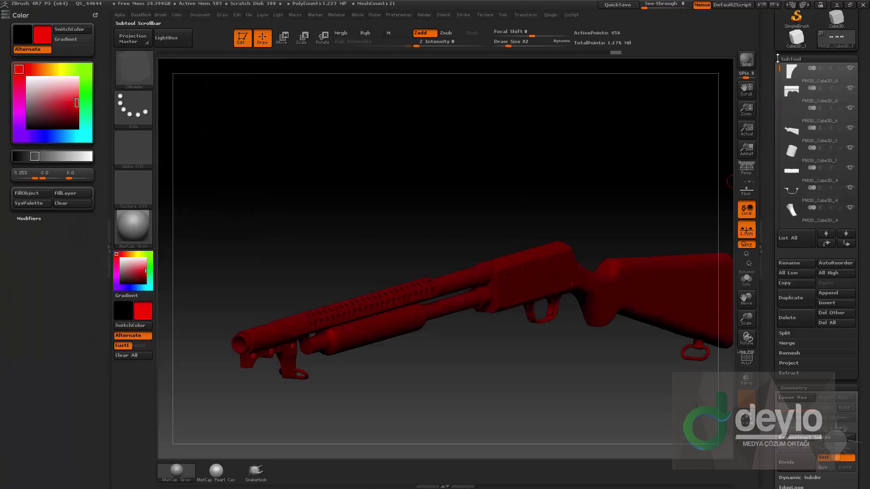
click(815, 81)
drag(490, 184, 467, 151)
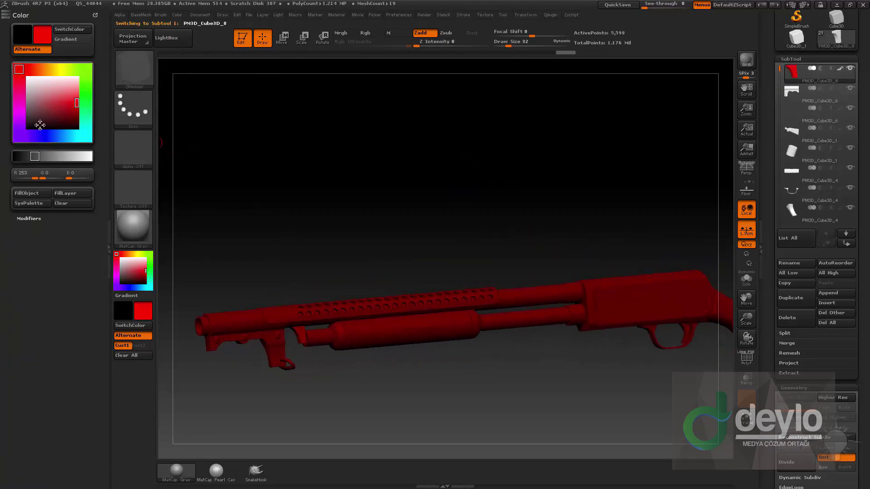
Step: Pick yellow (R 253, G 193, B 0) for the bracket beneath the muzzle and make that bracket the active subtool
click(53, 68)
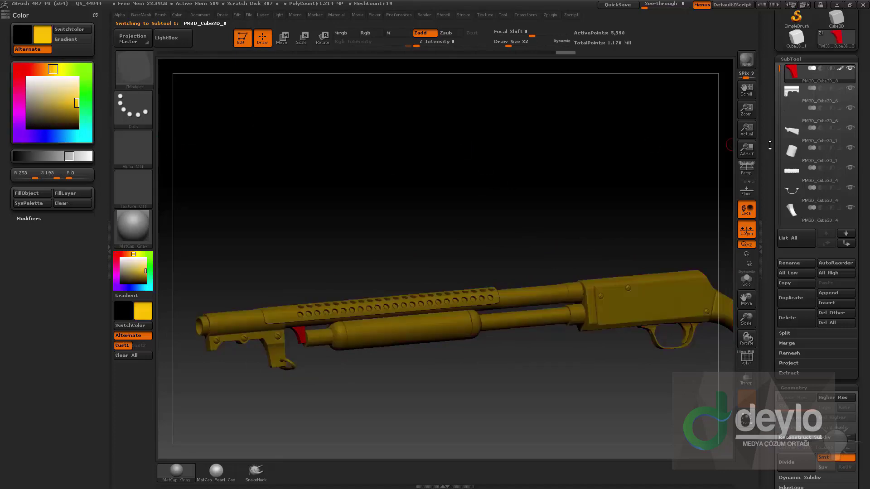
click(811, 101)
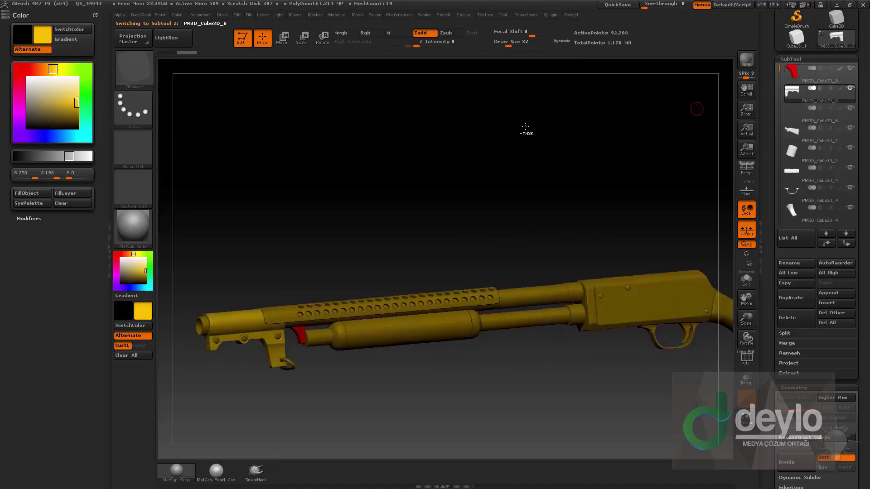
Step: Fill the sling ring subtool with yellow (252, 253, 0) and the stock with bright green (58, 253, 0)
click(62, 69)
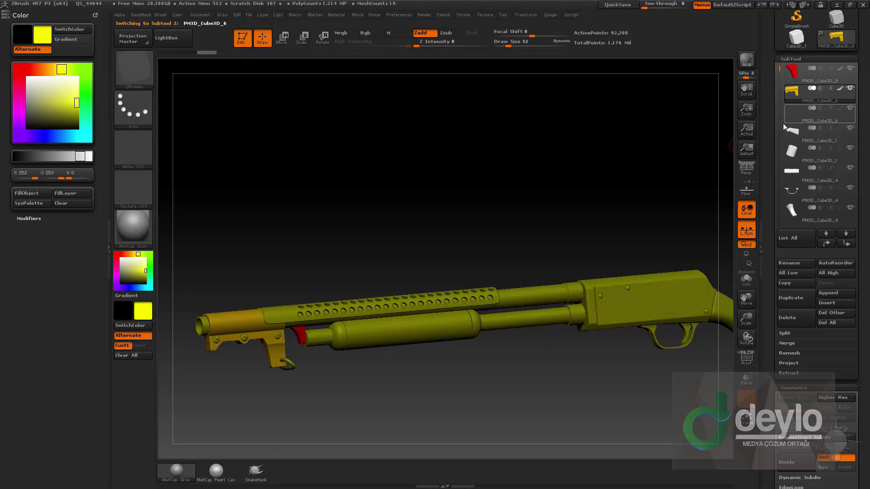
click(786, 119)
click(87, 86)
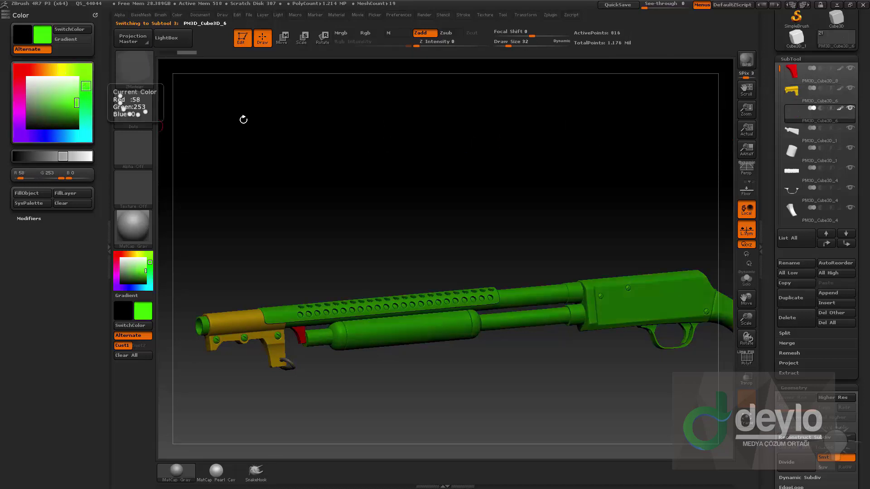
click(817, 137)
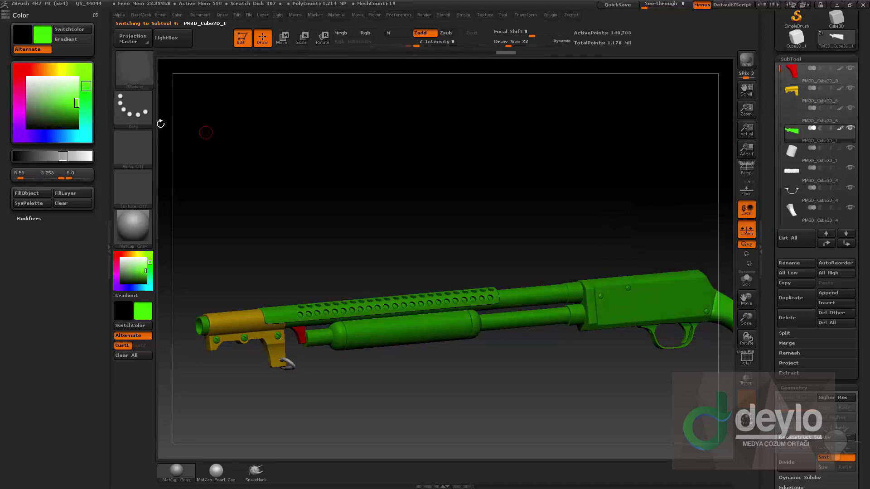
Step: Fill the small sling-mount cylinder with cyan (0, 253, 253) and the ejection-port piece on the receiver with blue
click(86, 135)
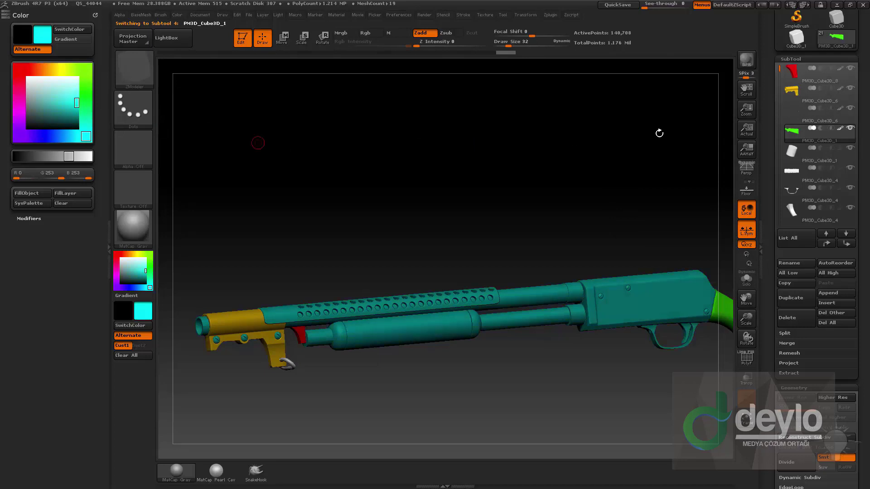
click(820, 149)
click(37, 136)
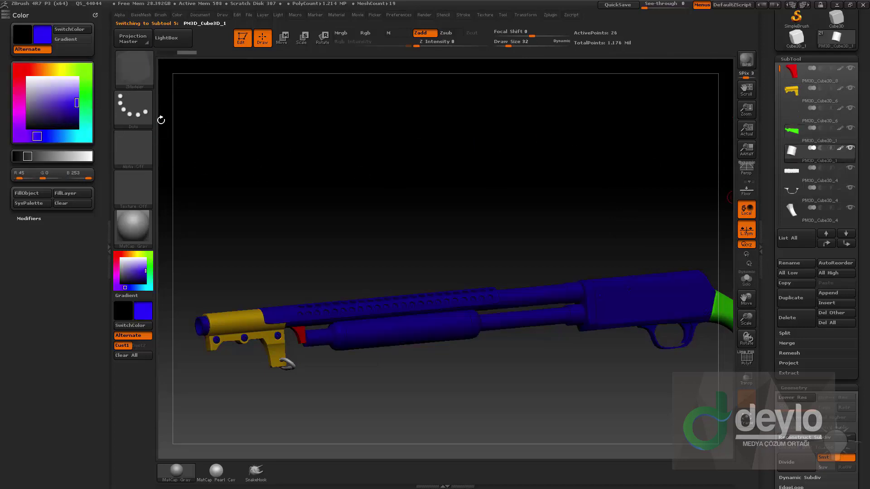
drag(34, 137, 44, 136)
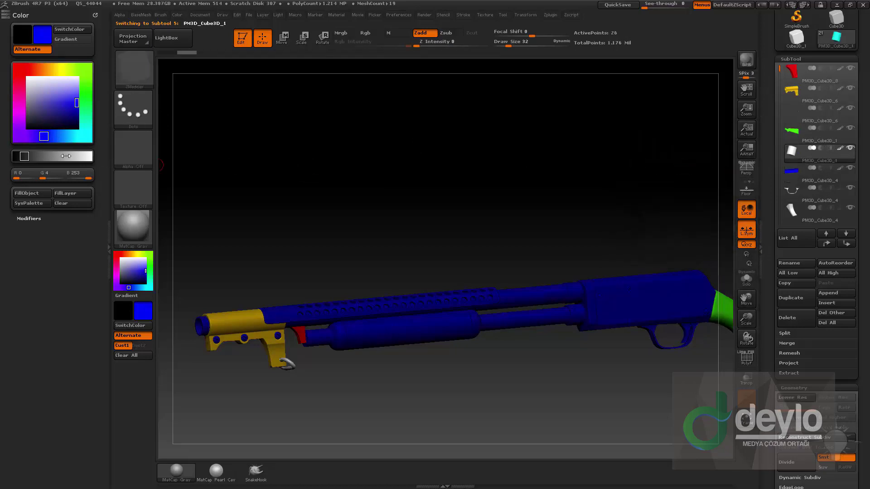
click(18, 136)
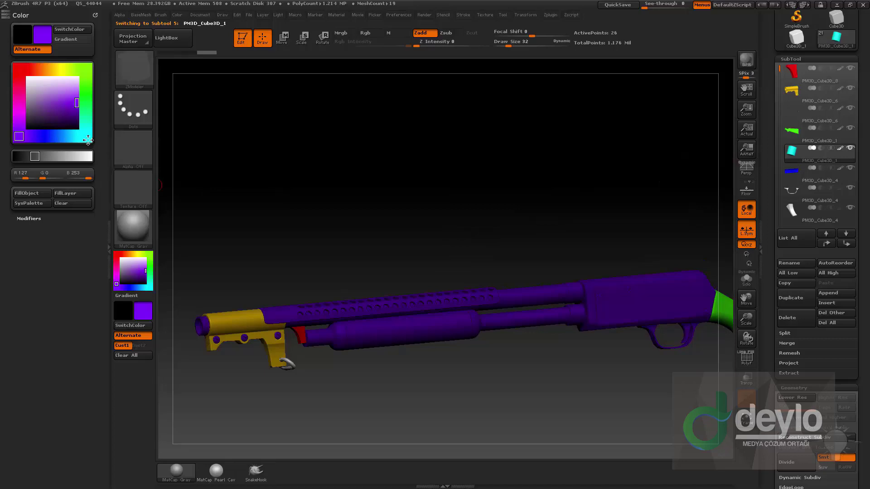
click(87, 138)
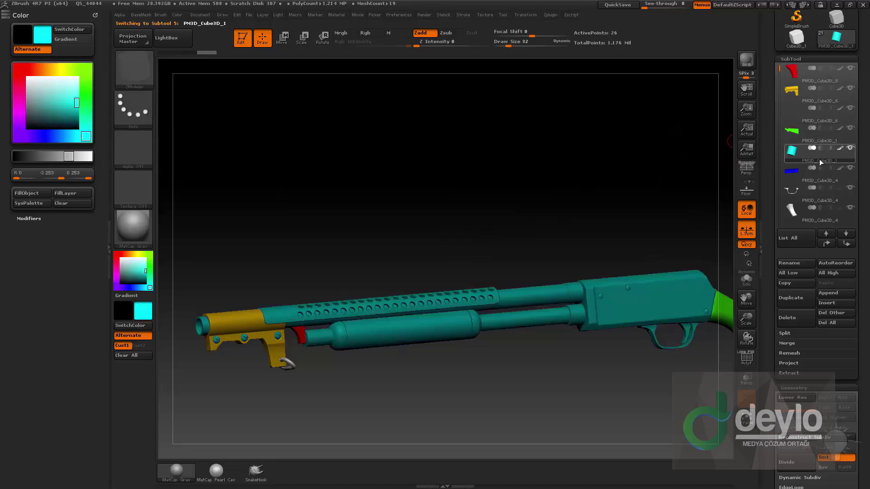
Step: Fill the trigger guard with violet and choose magenta for the trigger subtool
click(812, 190)
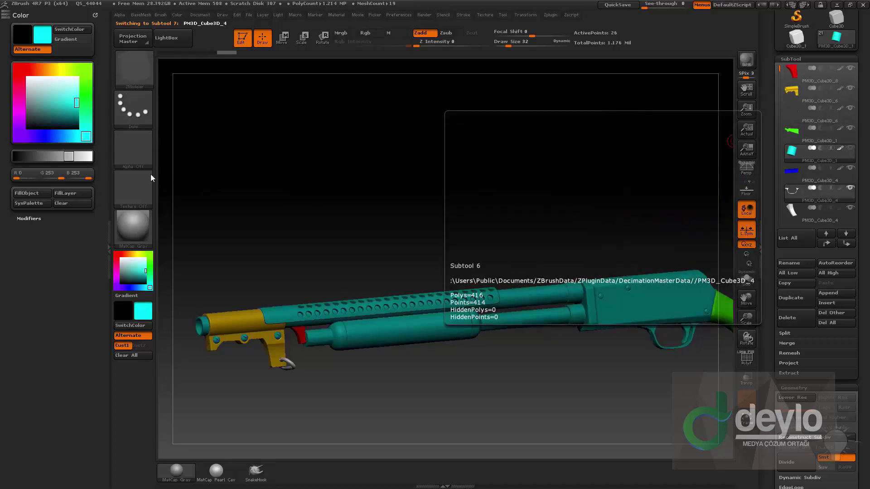
click(18, 135)
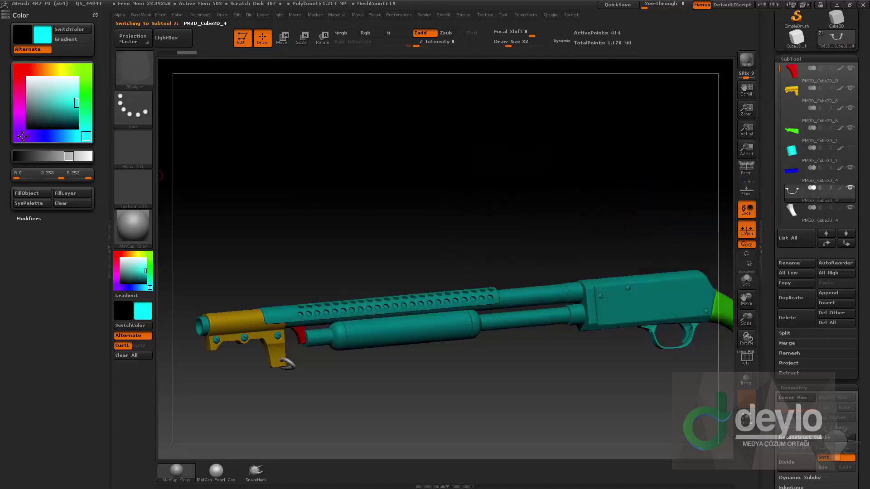
click(813, 221)
click(19, 107)
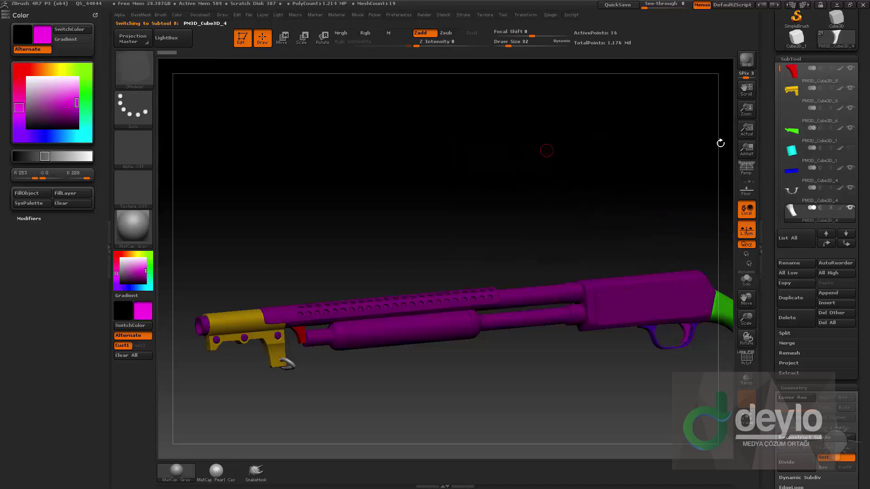
Step: Fill the receiver pins with muted red (206, 120, 120) and the receiver body with pale yellow (206, 201, 120)
click(845, 235)
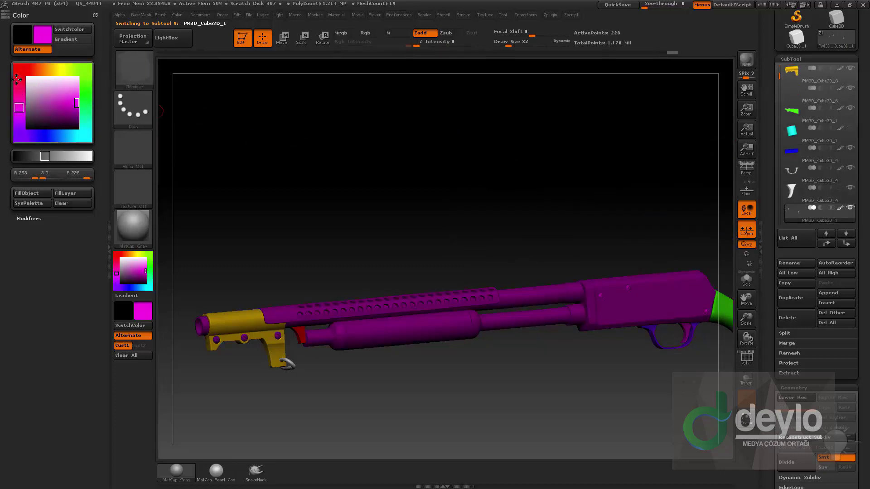
click(18, 70)
click(50, 95)
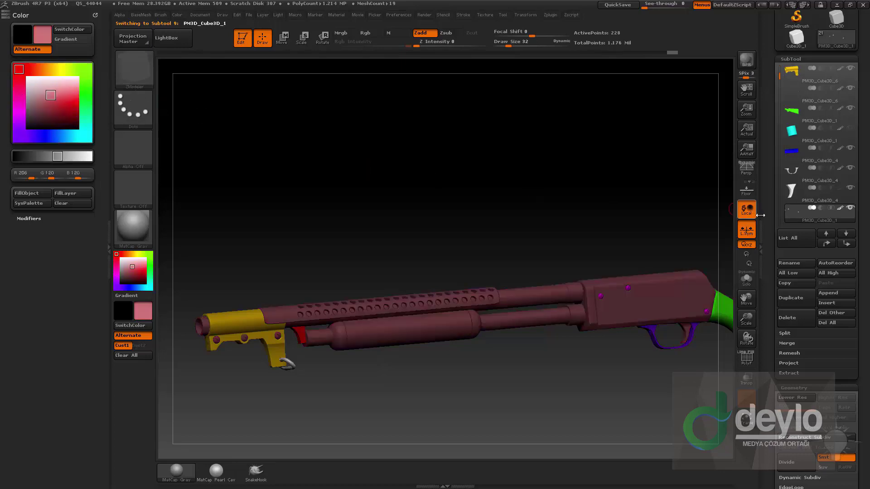
click(59, 69)
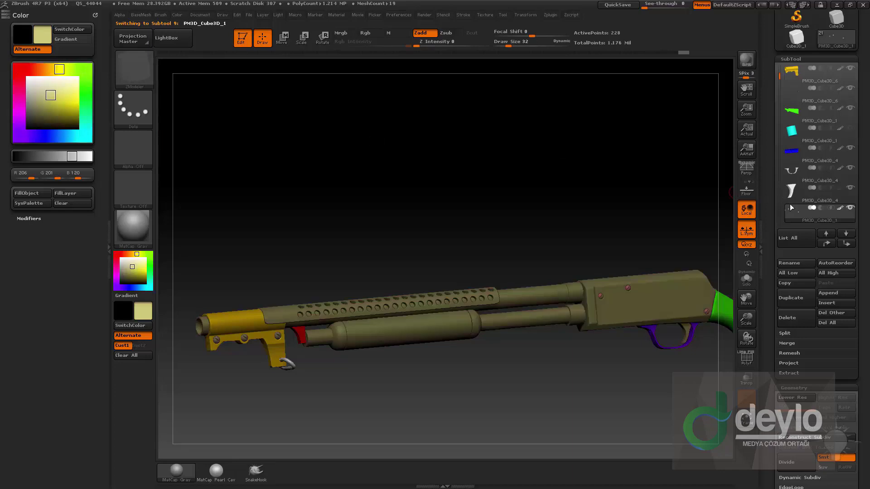
click(839, 233)
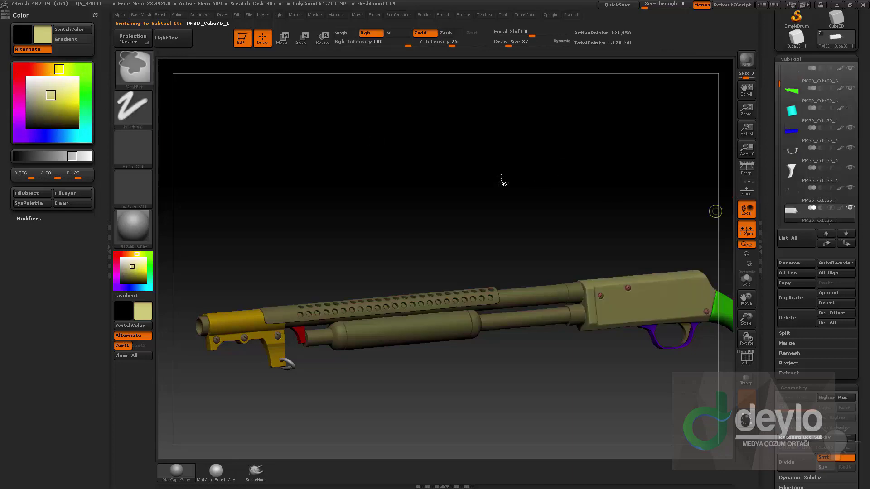
Step: Fill the remaining screw subtools with soft green and light blue, and the butt plate with soft violet
click(86, 89)
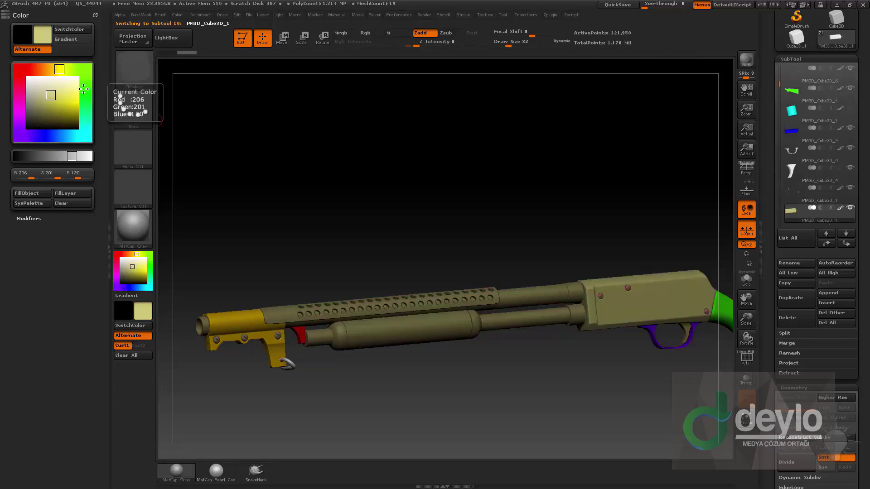
click(844, 235)
click(19, 111)
Step: Fill the collar in front of the receiver with dark red (87, 31, 31) and the perforated heat shield with dark brown (87, 73, 31)
click(845, 235)
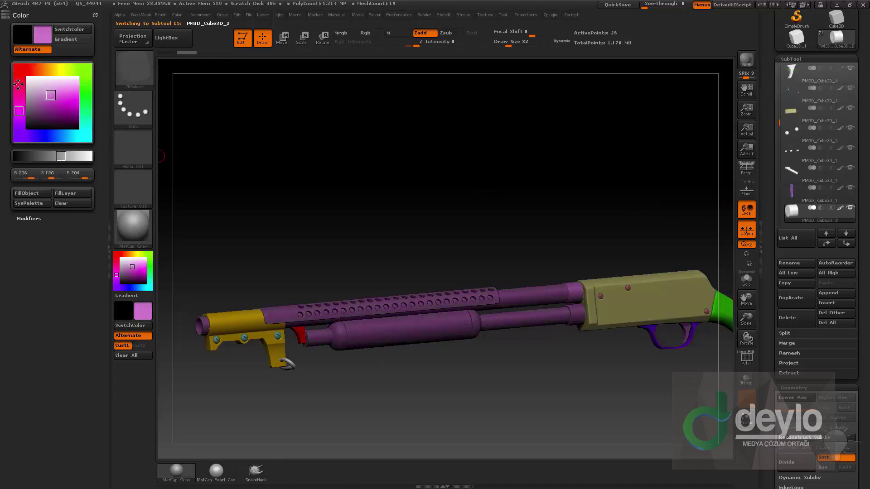
click(19, 70)
click(51, 117)
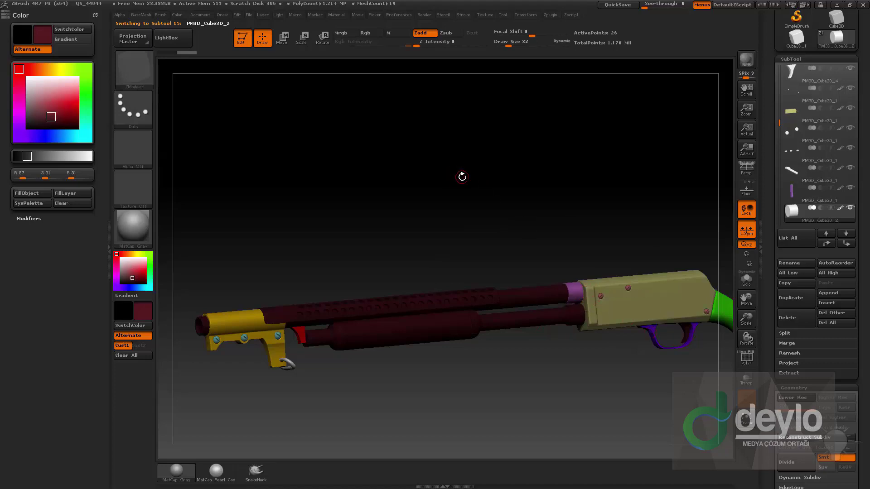
click(846, 233)
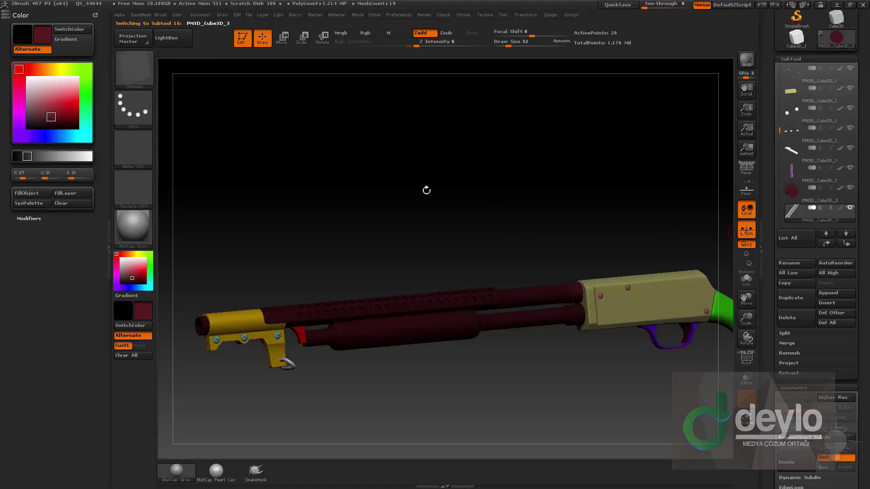
click(51, 69)
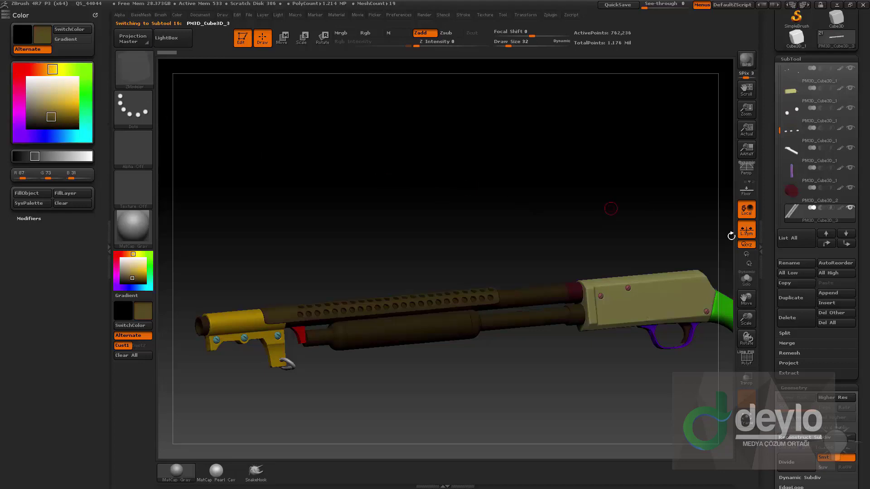
Step: Fill the barrel with dark green (47, 87, 31) and the magazine tube with dark teal (31, 87, 87)
click(846, 234)
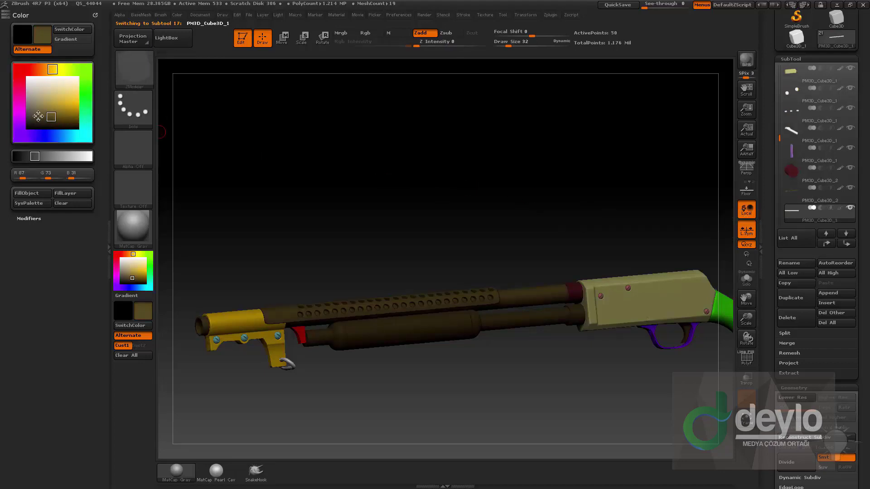
click(86, 84)
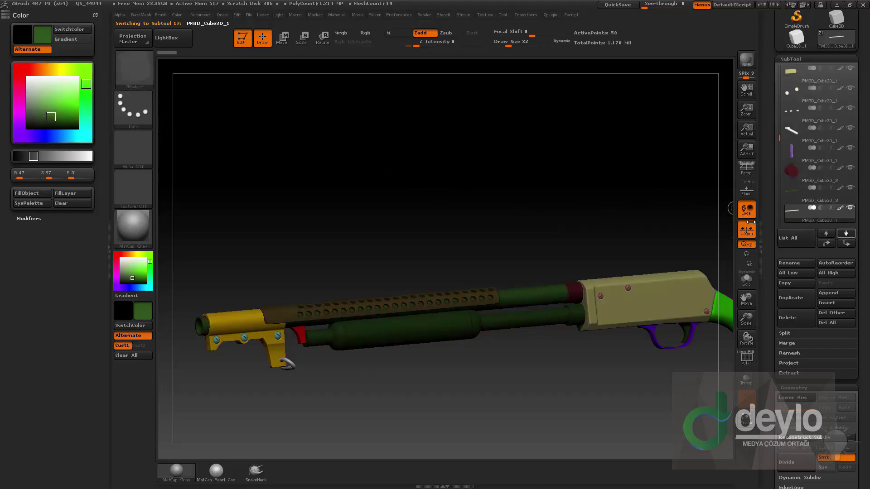
click(846, 234)
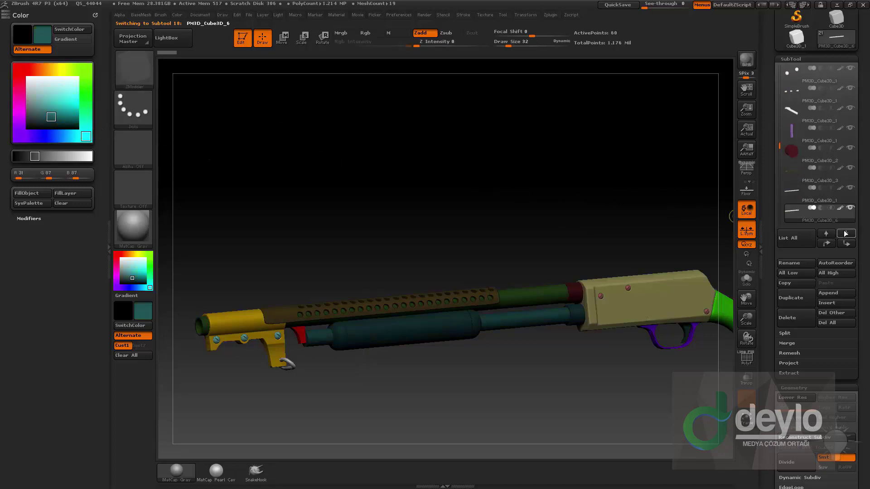
Step: Move the pump grip's end-ring subtool to the end of the subtool order and choose dark magenta (87, 31, 76) as its fill colour
key(Down)
click(43, 136)
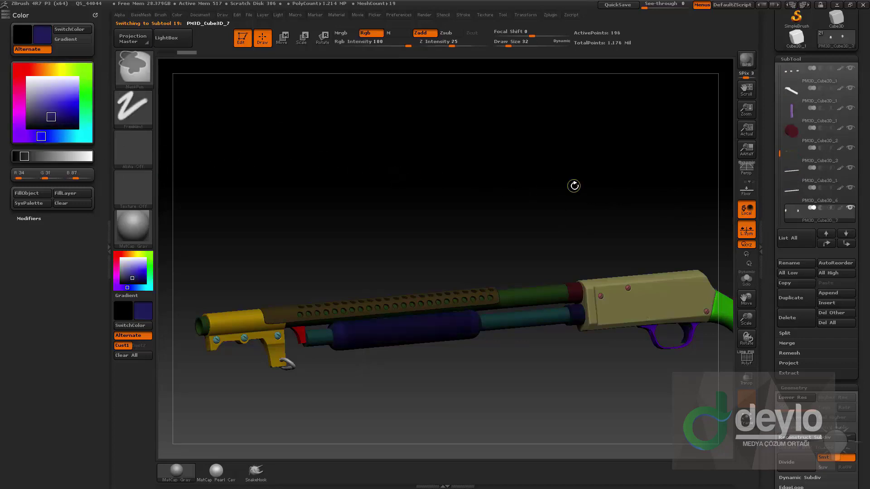
click(846, 245)
click(20, 136)
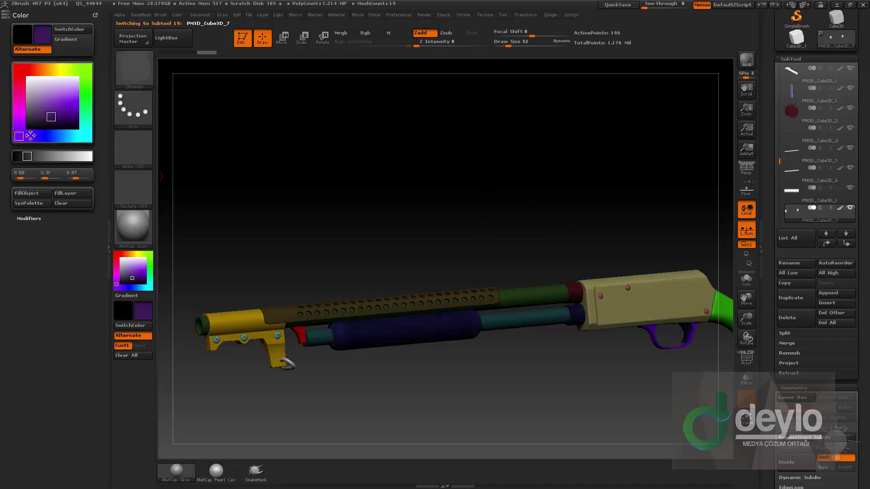
click(846, 243)
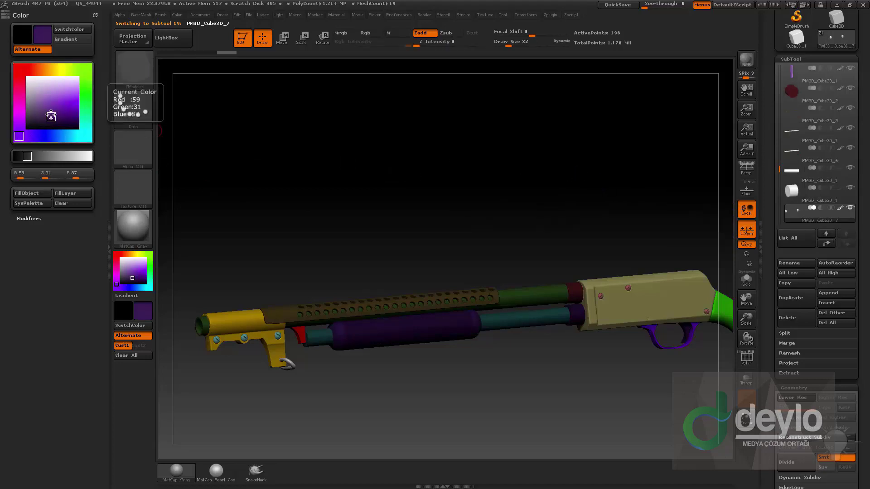
click(17, 105)
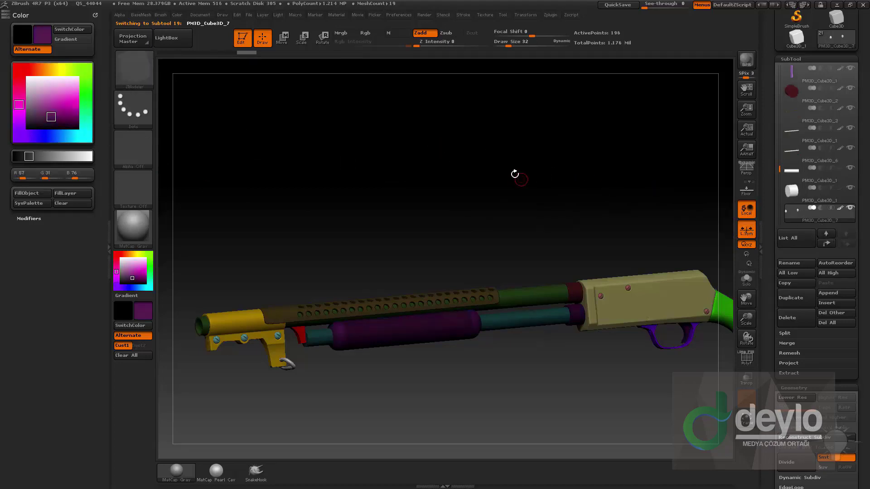
Step: Select the sling ring beneath the stock and sample its yellow as the active colour
drag(515, 174, 728, 312)
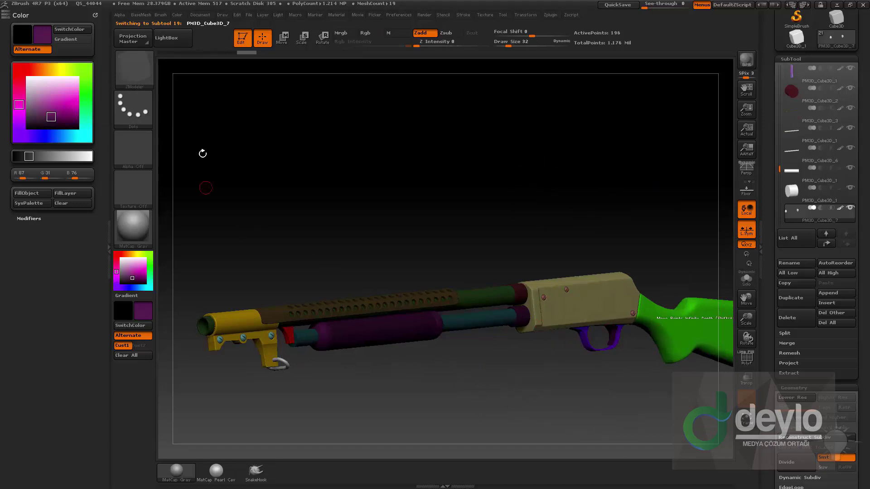
alt+drag(195, 141, 689, 382)
alt+click(689, 381)
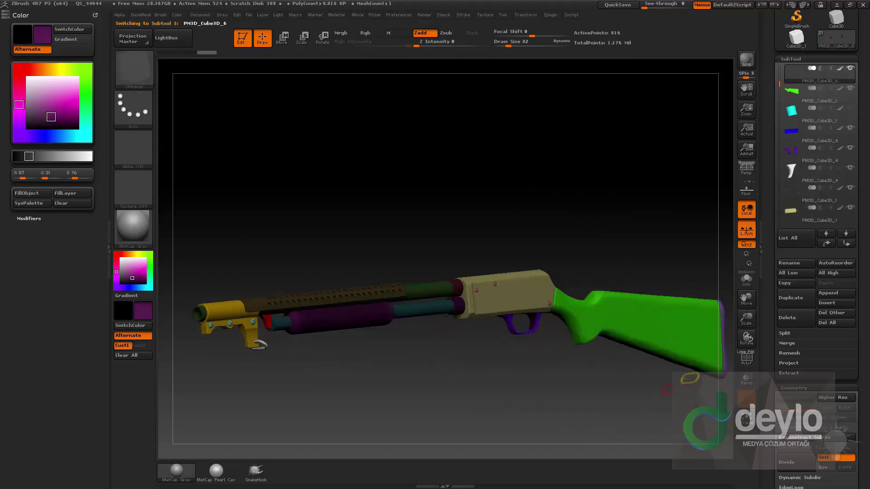
key(c)
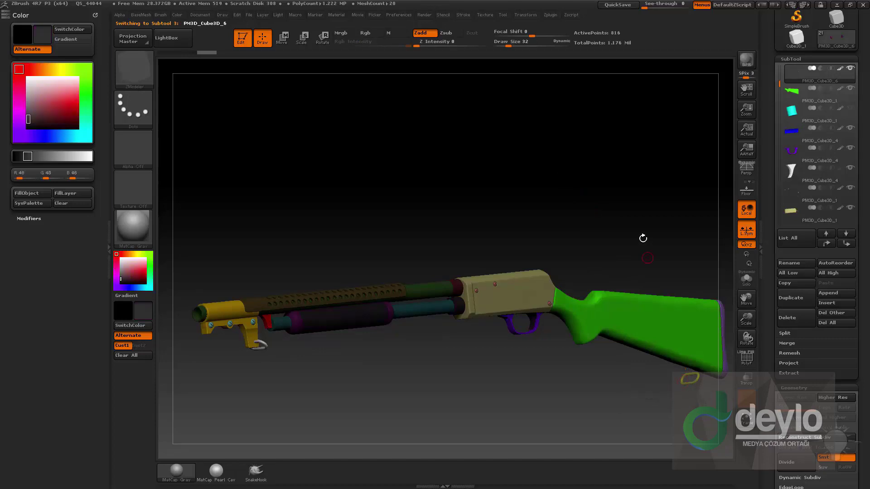
drag(627, 199, 558, 387)
key(c)
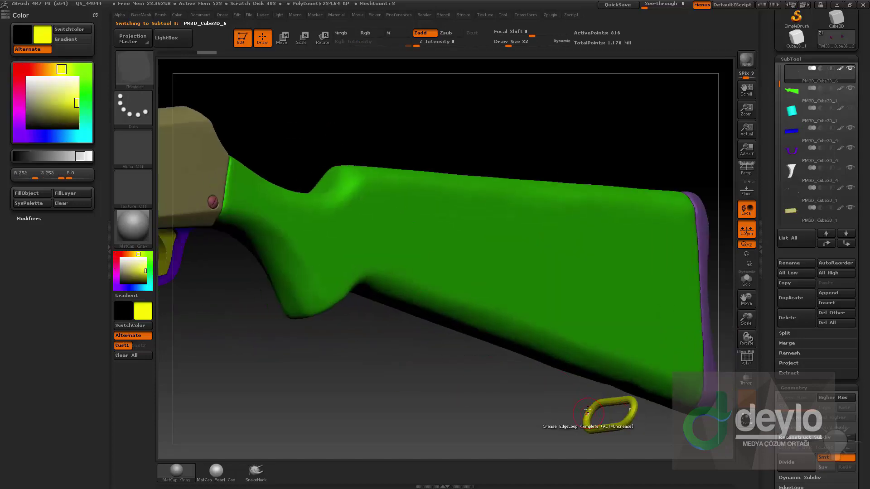
Step: Make the hidden subtools visible, including the cyan sling mount beneath the stock
alt+drag(508, 118, 549, 110)
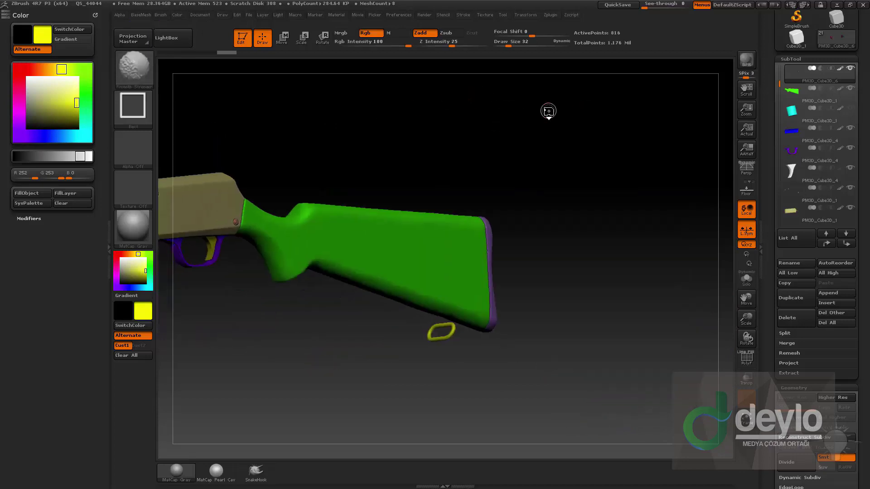
click(850, 70)
click(850, 71)
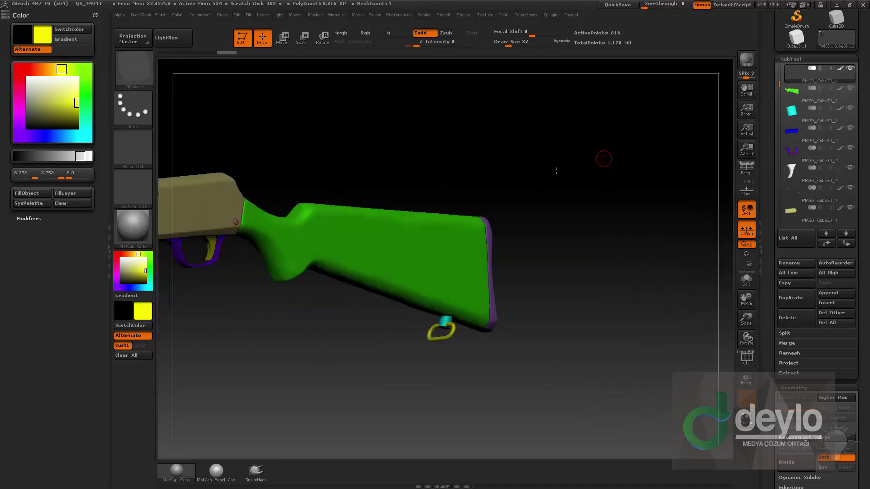
Step: Merge all visible shotgun subtools into one new tool with MergeVisible
alt+drag(556, 171, 511, 184)
alt+drag(408, 129, 561, 134)
click(786, 343)
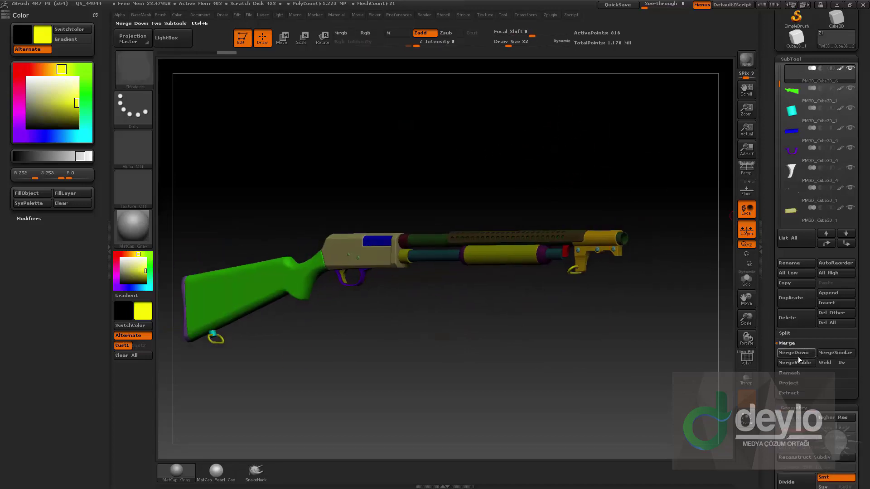
click(793, 363)
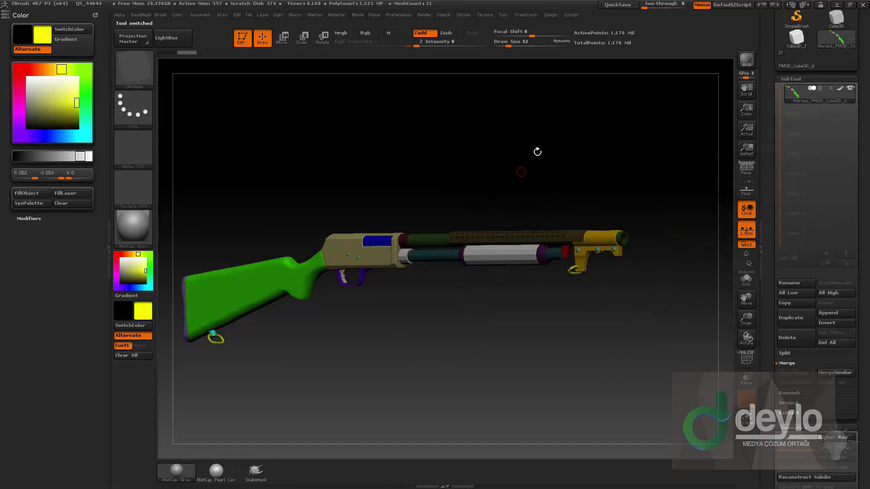
Step: Hide the trigger, magazine tube, pump grip, barrel and their collars on the merged shotgun mesh
alt+drag(538, 151, 463, 377)
alt+drag(536, 354, 529, 358)
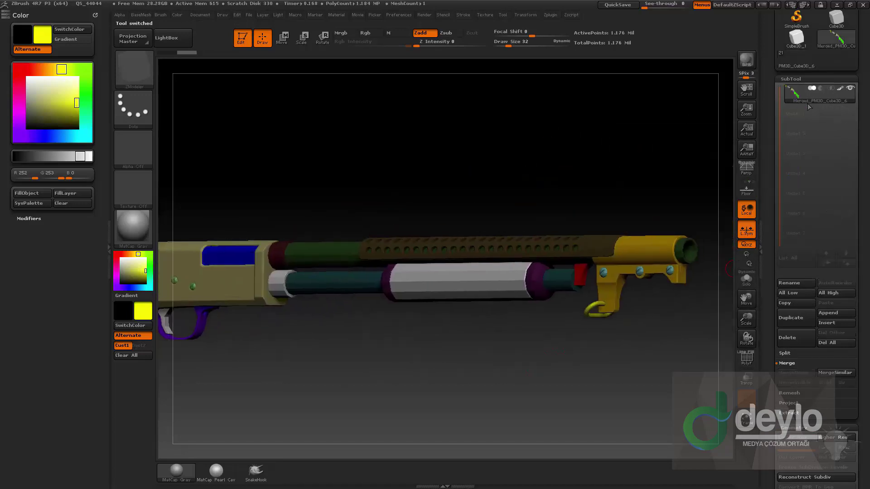
alt+drag(453, 136, 555, 103)
alt+drag(542, 147, 352, 366)
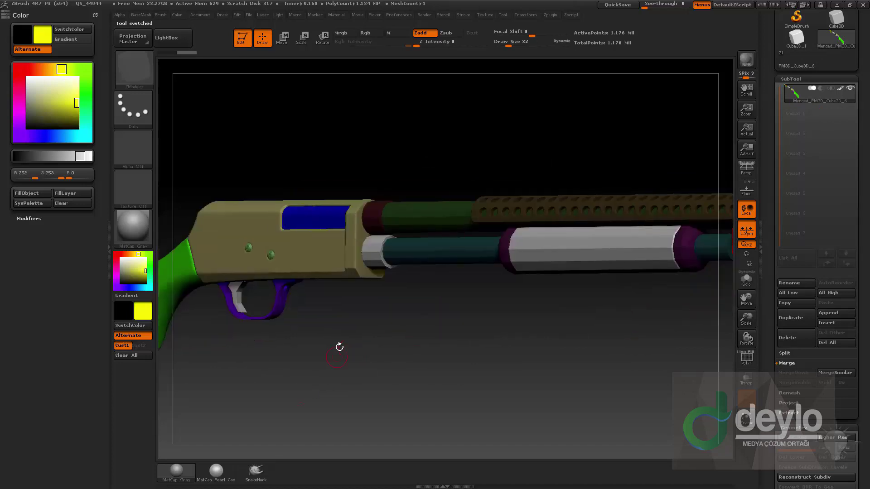
key(ctrl+shift)
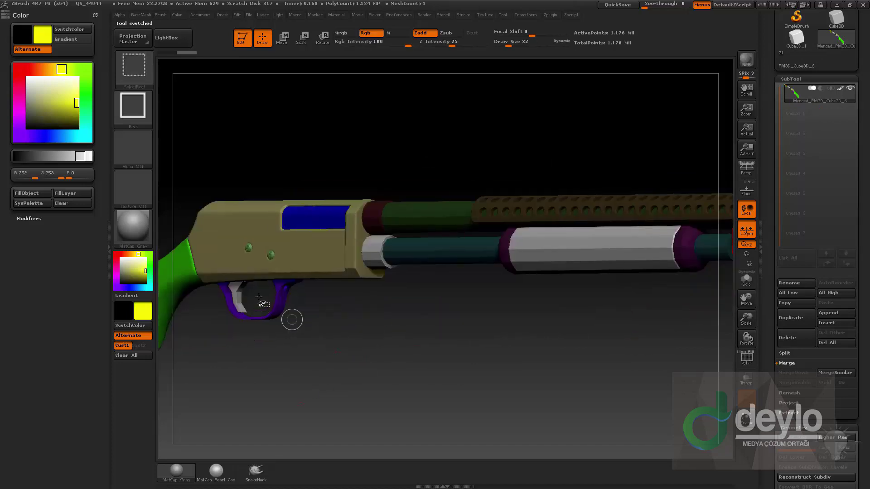
ctrl+shift+click(240, 291)
ctrl+shift+click(428, 273)
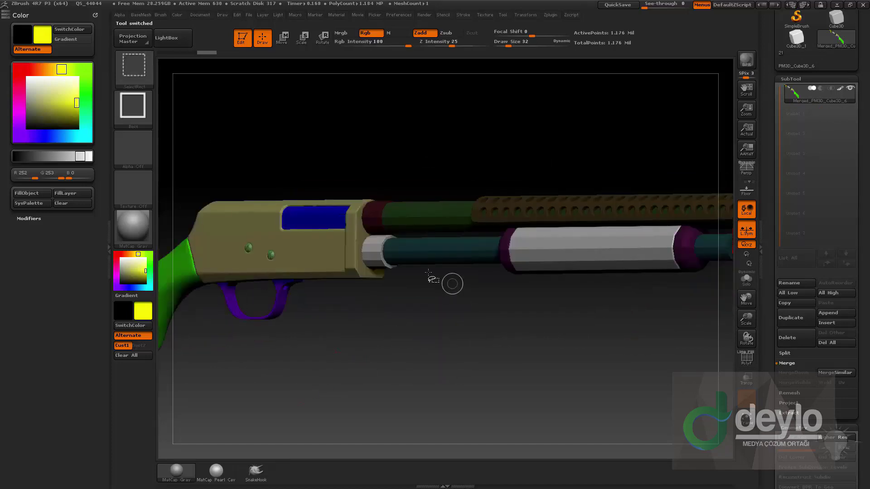
ctrl+shift+click(398, 251)
ctrl+shift+click(391, 256)
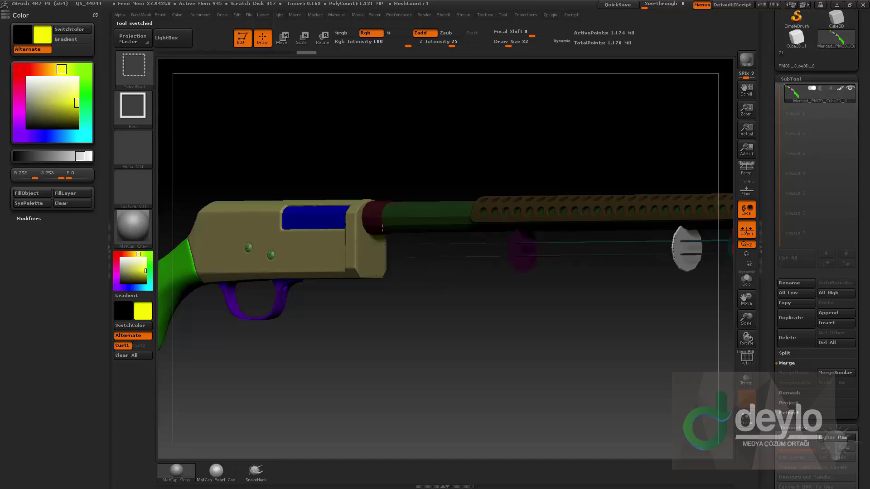
ctrl+shift+click(383, 225)
alt+drag(521, 269, 417, 296)
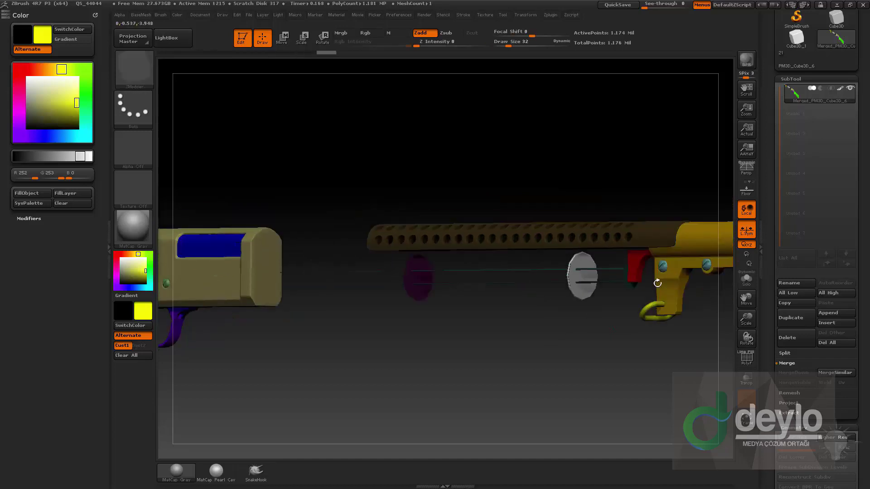
Step: Turn off polypaint display, split the hidden smaller parts into their own subtool and isolate it with Solo
click(840, 87)
drag(629, 153, 565, 277)
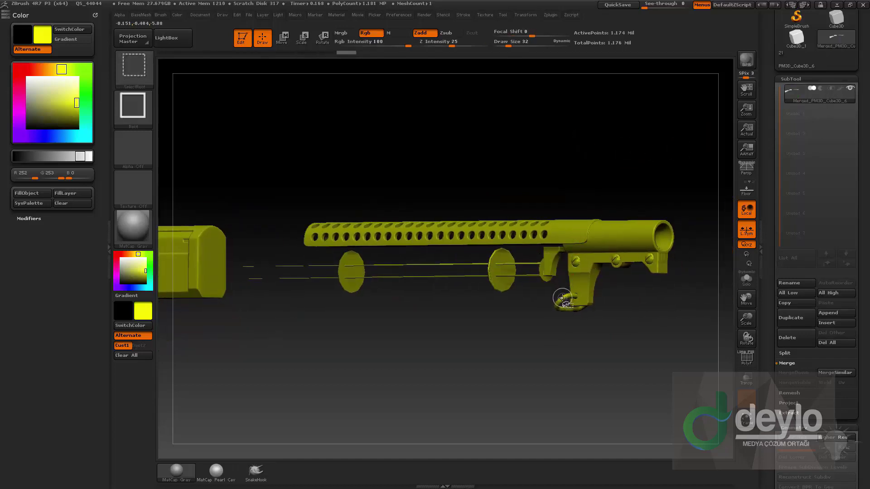
alt+drag(478, 325, 592, 305)
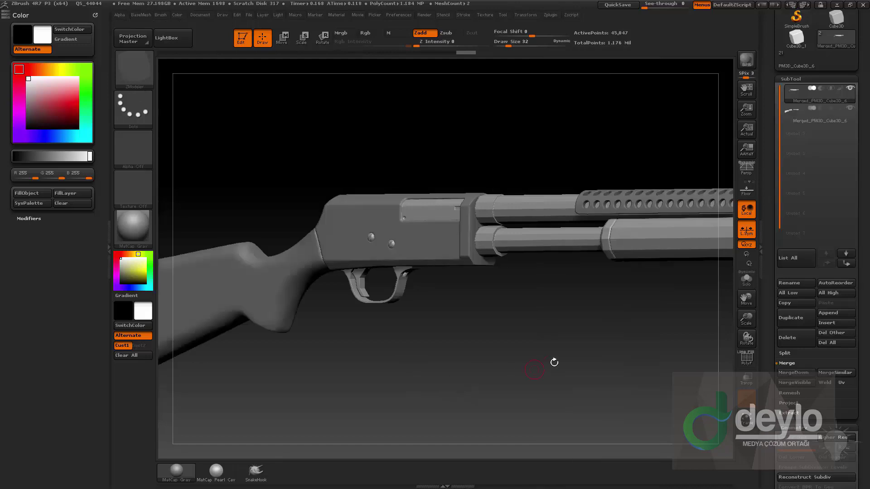
alt+drag(554, 362, 467, 393)
click(746, 278)
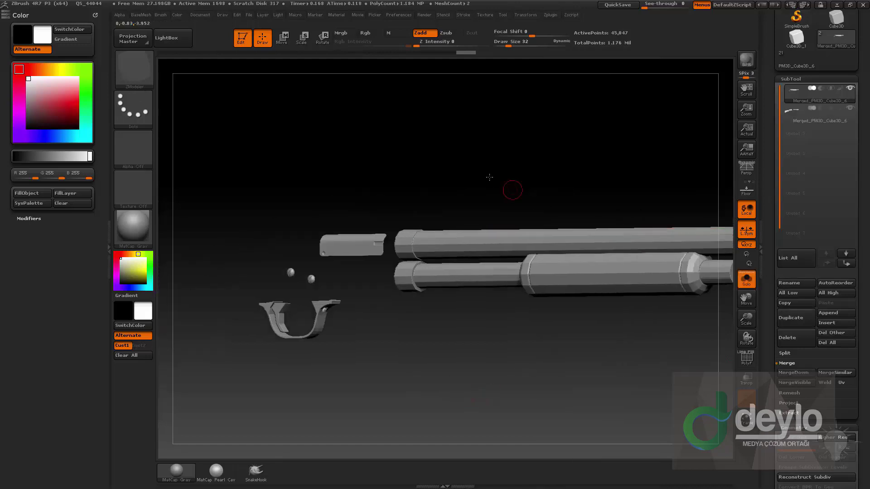
Step: Split the ejection port cover off the isolated parts and divide the remaining rounded parts three times
ctrl+alt+shift+drag(350, 187, 494, 256)
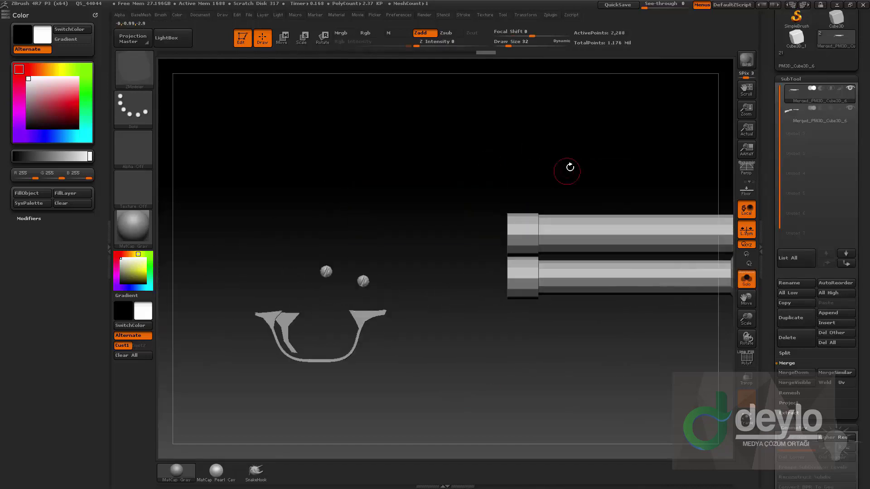
key(ctrl+shift+b)
alt+drag(693, 349, 493, 386)
key(ctrl+d)
key(ctrl+d)
key(ctrl+d)
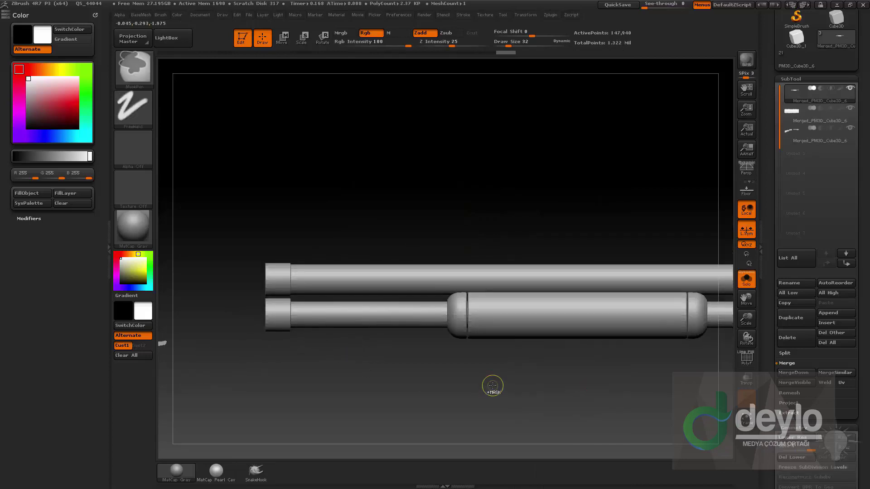
Step: Turn polypaint display back on for all subtools and merge them into a single subtool again
mouse_move(671, 331)
alt+mouse_down()
mouse_move(464, 402)
mouse_move(698, 314)
mouse_move(535, 359)
alt+mouse_up()
alt+drag(589, 352, 701, 338)
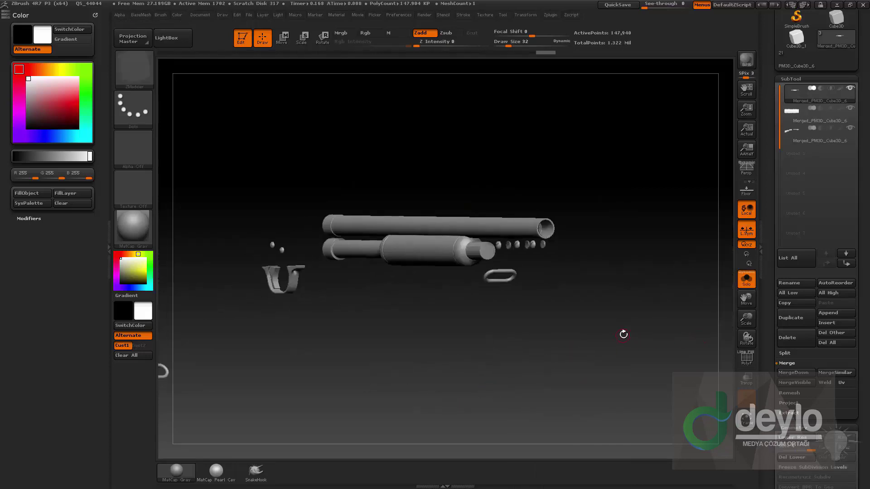
alt+drag(646, 311, 800, 209)
key(ctrl)
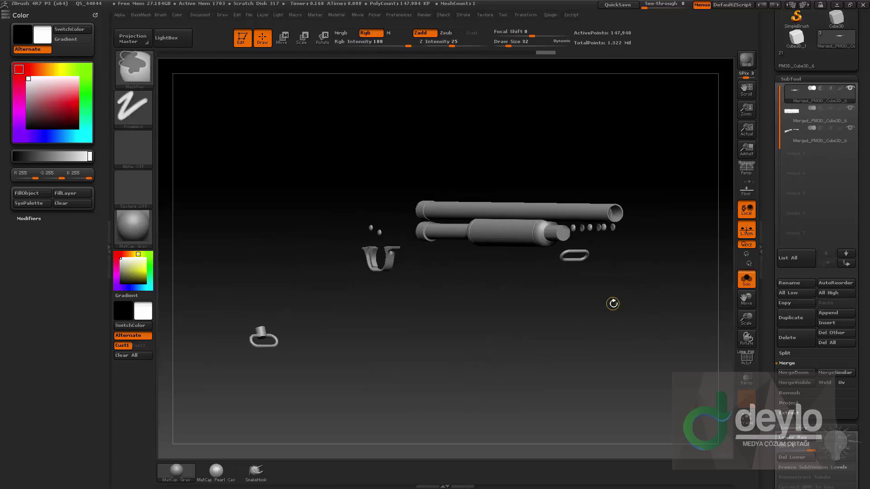
shift+click(839, 89)
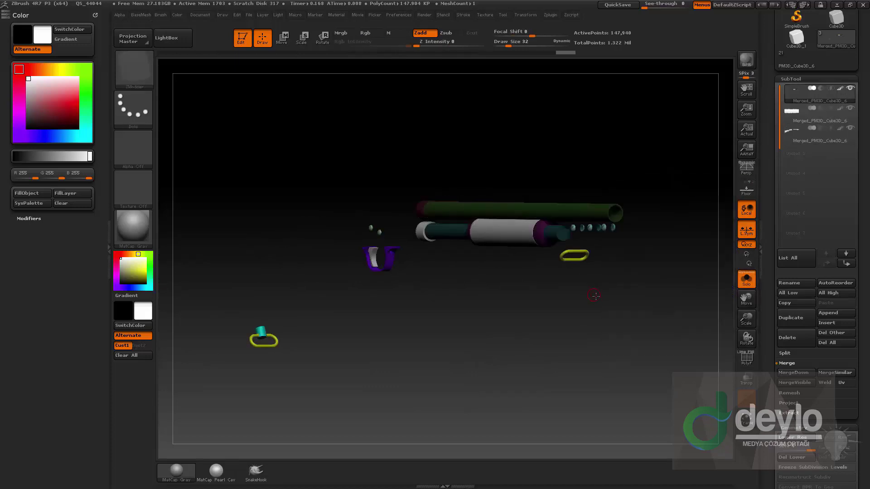
drag(595, 297, 598, 297)
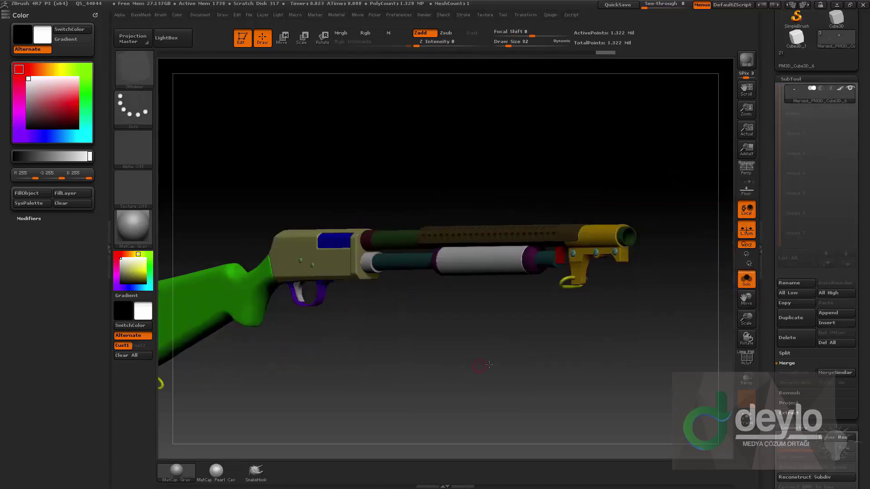
Step: Isolate the white pump grip body, recolour it mid grey (161, 161, 161) and show the whole shotgun again
drag(478, 363, 441, 413)
ctrl+shift+click(462, 285)
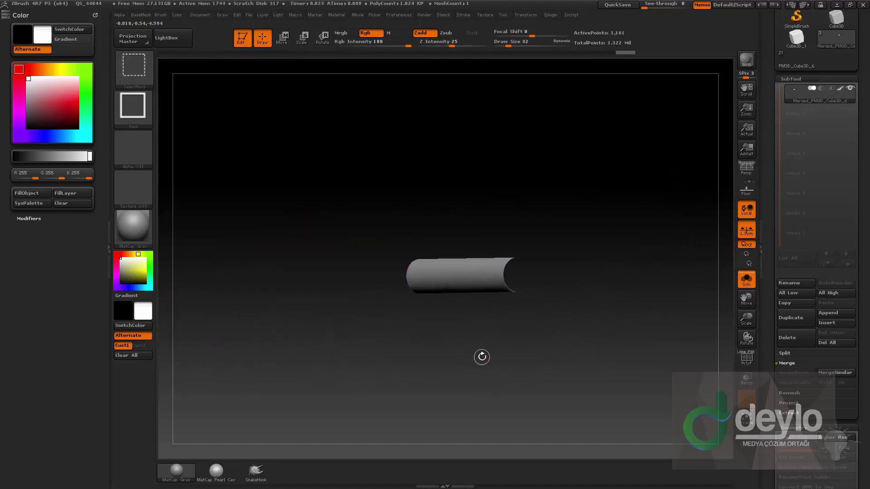
key(ctrl+shift+a)
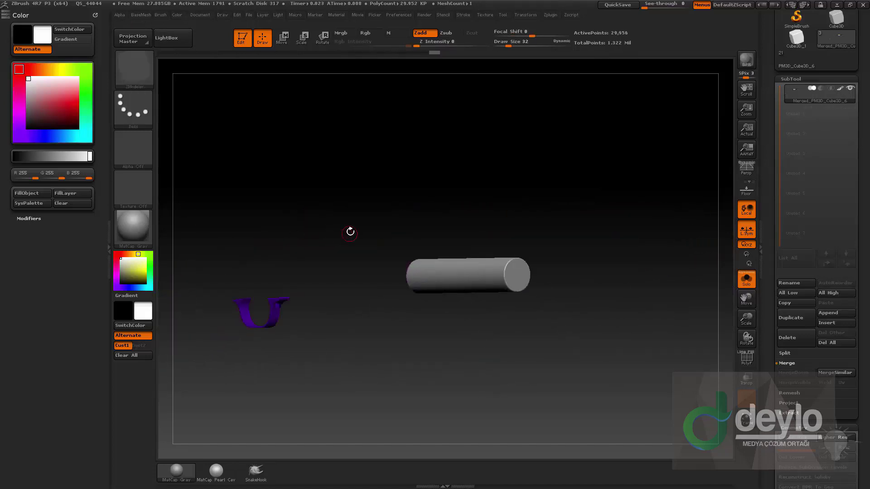
shift+drag(423, 196, 504, 183)
alt+drag(504, 184, 643, 149)
ctrl+alt+shift+drag(441, 186, 263, 335)
alt+drag(465, 315, 289, 303)
click(26, 97)
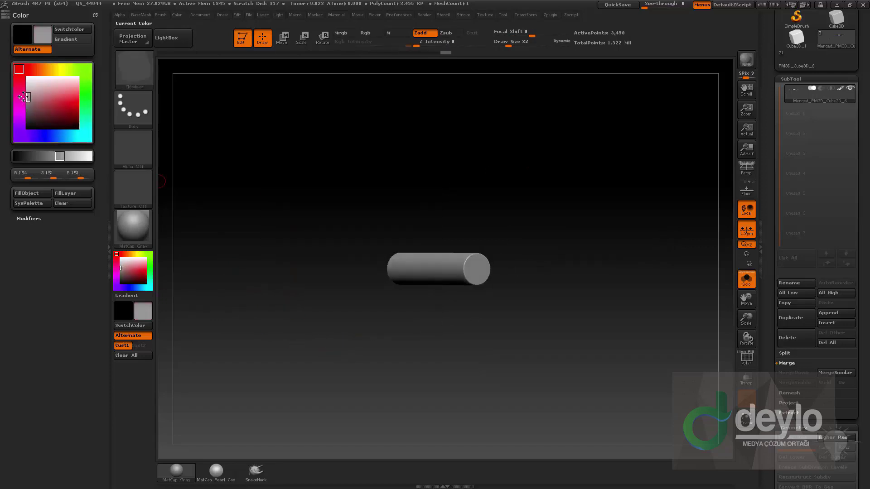
ctrl+shift+click(378, 331)
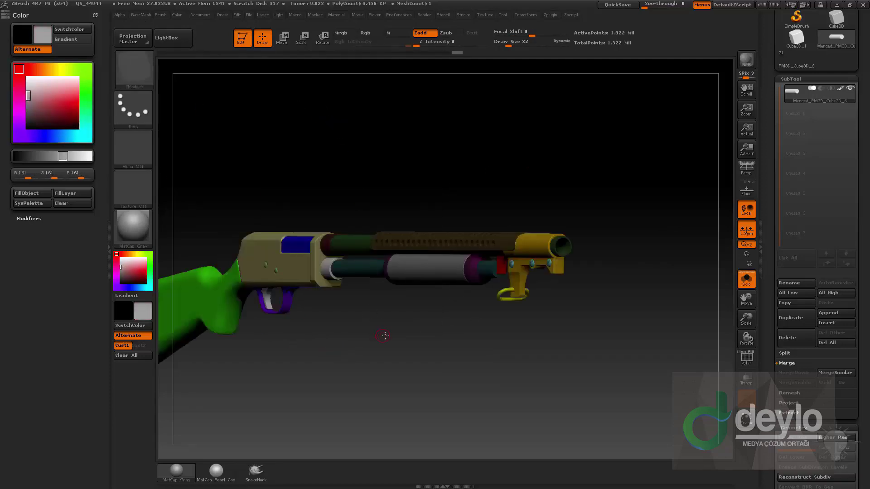
Step: Fill the white collar of the magazine tube with the barrel collar's dark red (86, 30, 30), leaving all parts shown
ctrl+shift+click(290, 278)
ctrl+shift+drag(314, 304, 339, 369)
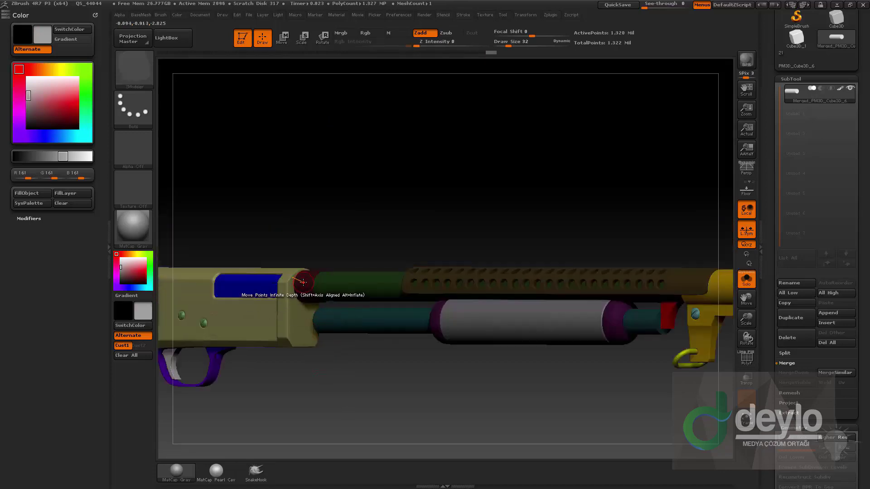
key(c)
ctrl+shift+drag(381, 157, 406, 178)
key(ctrl+f)
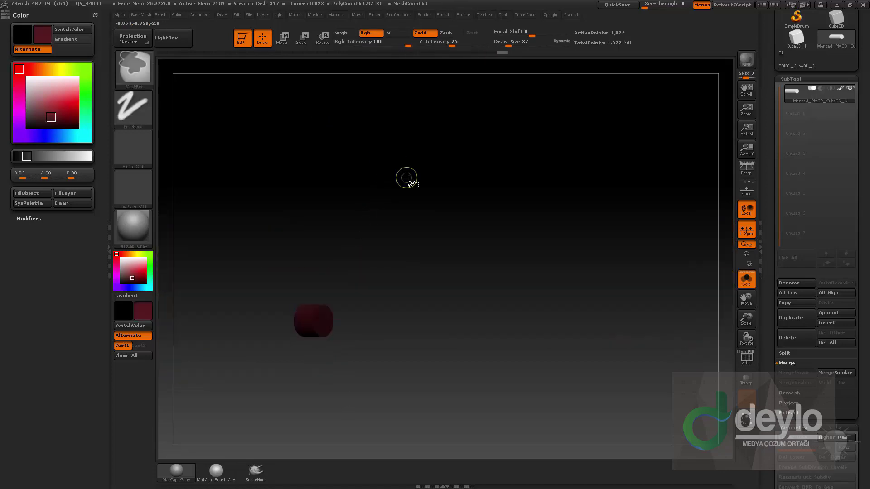
ctrl+shift+click(408, 179)
Step: Sample the magazine tube's teal (30, 86, 86), fill the isolated green barrel with it and show all parts
alt+drag(459, 377, 351, 311)
key(c)
ctrl+shift+click(359, 268)
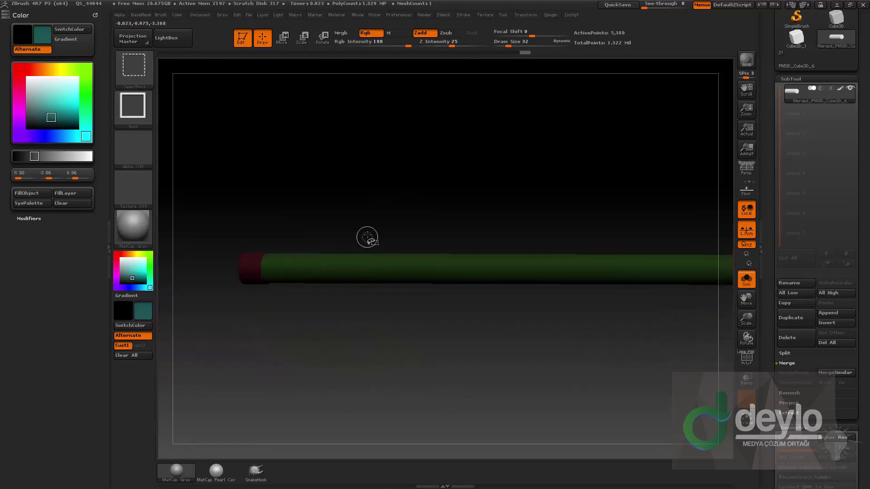
mouse_move(341, 203)
alt+mouse_down()
mouse_move(307, 203)
mouse_move(341, 200)
alt+mouse_up()
ctrl+shift+click(334, 201)
ctrl+shift+click(285, 296)
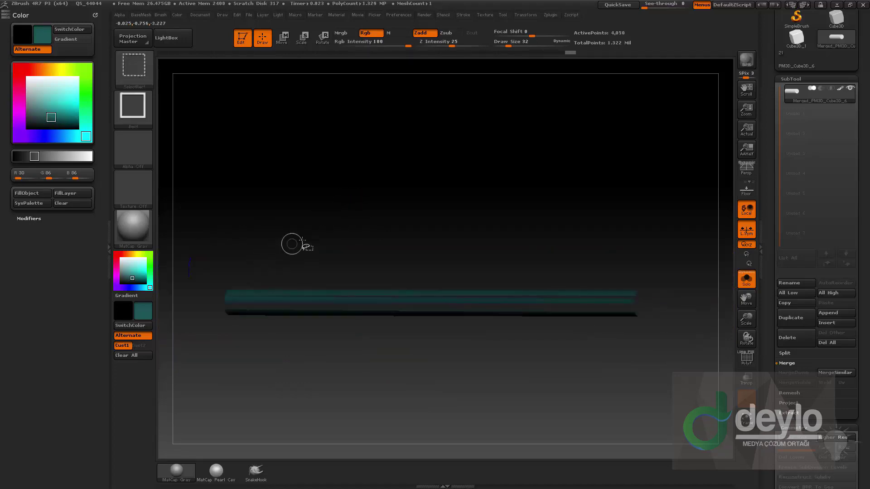
ctrl+shift+click(326, 213)
ctrl+shift+drag(292, 220, 309, 273)
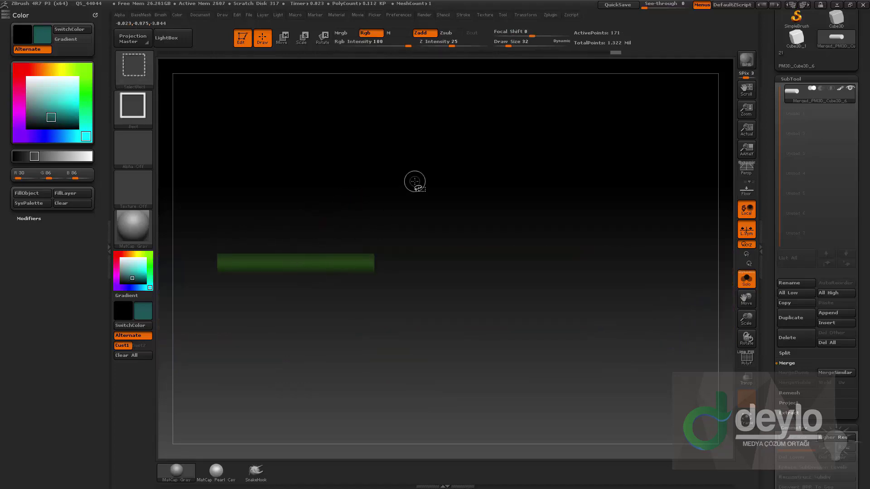
ctrl+shift+click(374, 190)
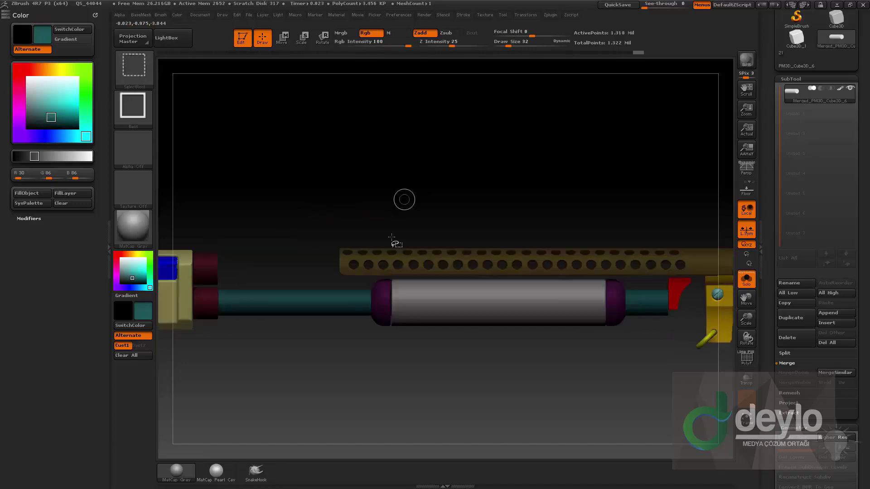
ctrl+shift+drag(346, 189, 383, 213)
key(ctrl+w)
ctrl+shift+click(384, 184)
Step: Isolate the trigger, recolour it dark grey (99, 99, 99) and show the whole shotgun again
drag(392, 180, 445, 154)
alt+drag(326, 358, 476, 281)
ctrl+shift+click(437, 222)
drag(132, 272, 118, 274)
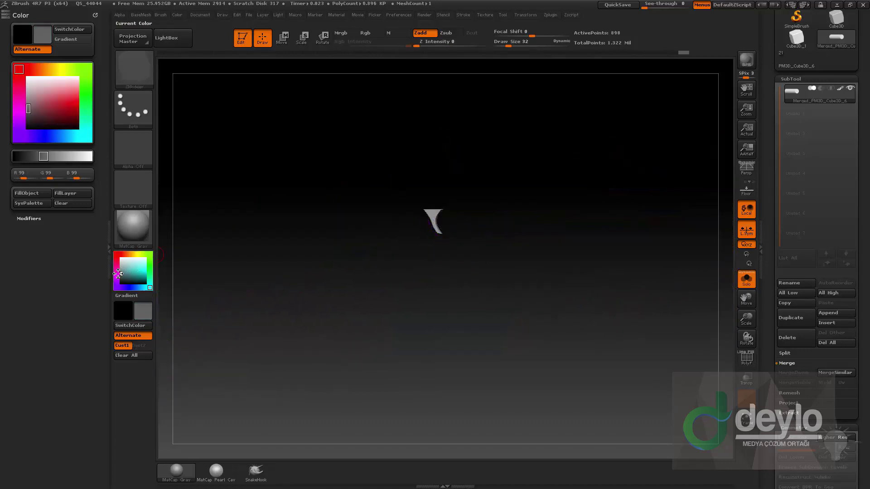
ctrl+shift+click(494, 312)
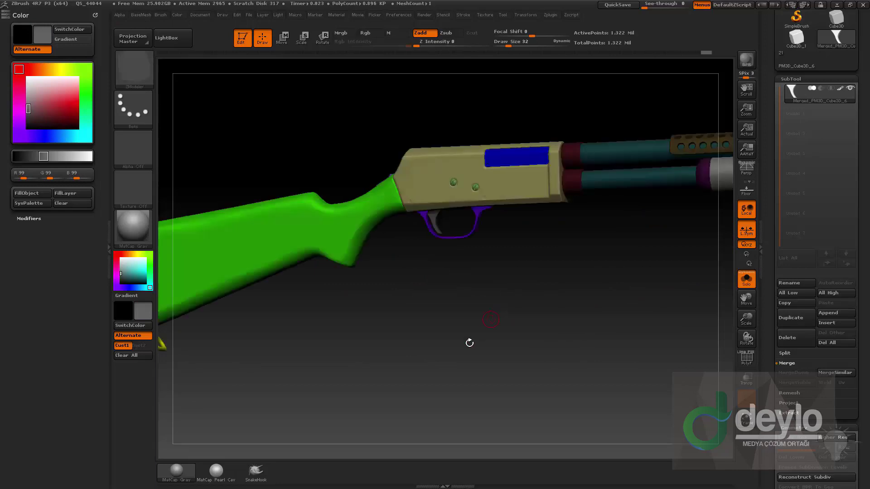
drag(468, 344, 465, 391)
key(b)
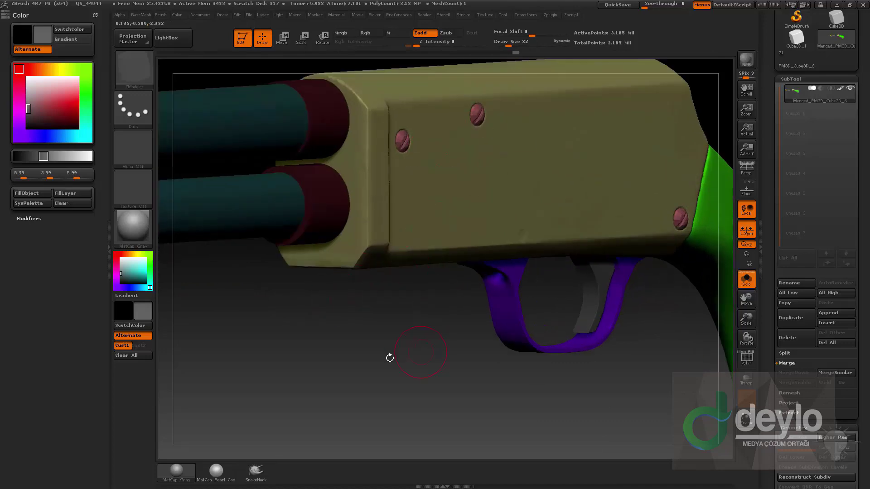
alt+drag(390, 358, 416, 405)
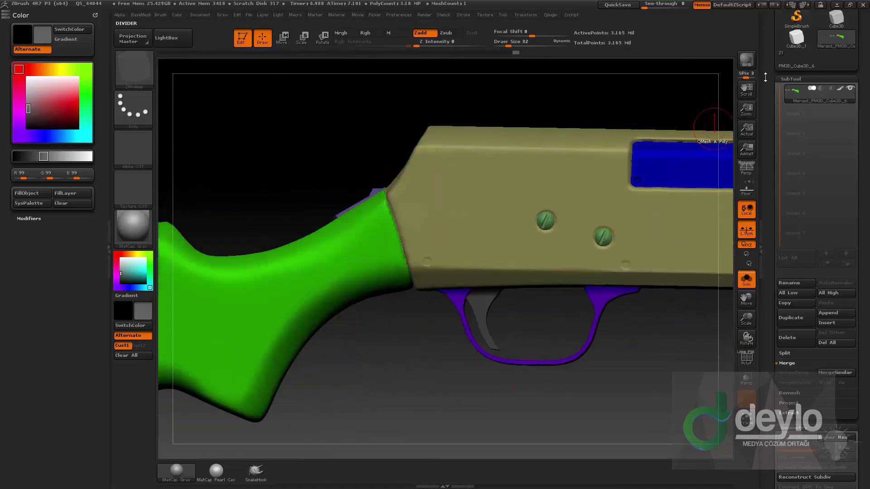
drag(765, 78, 758, 282)
click(837, 31)
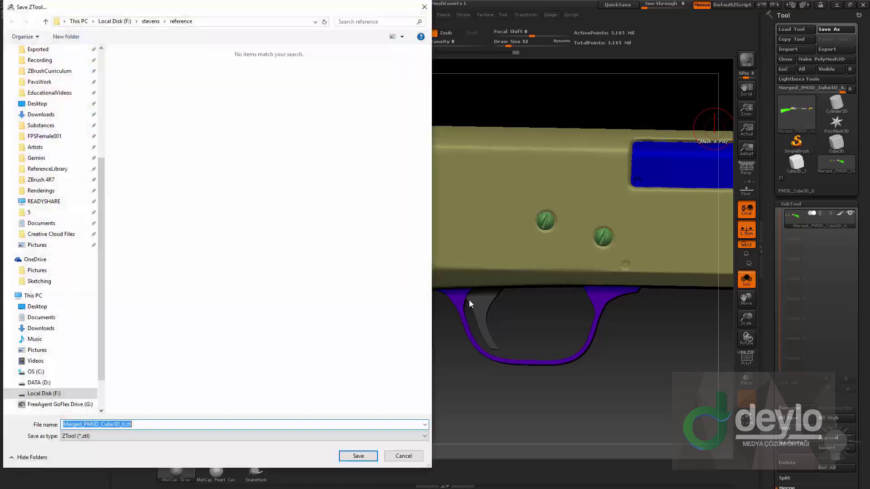
click(404, 456)
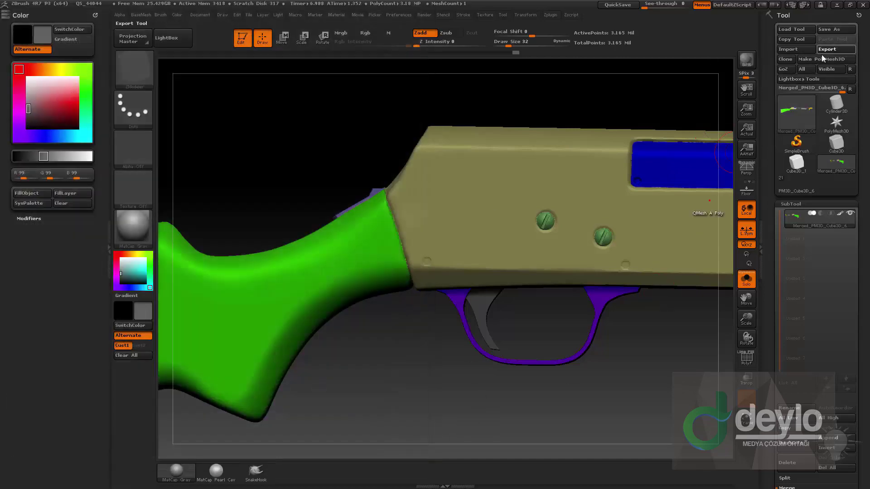
Step: Start exporting the tool as an OBJ and create and open a new folder named BAKE inside the stevens folder
click(827, 49)
click(151, 21)
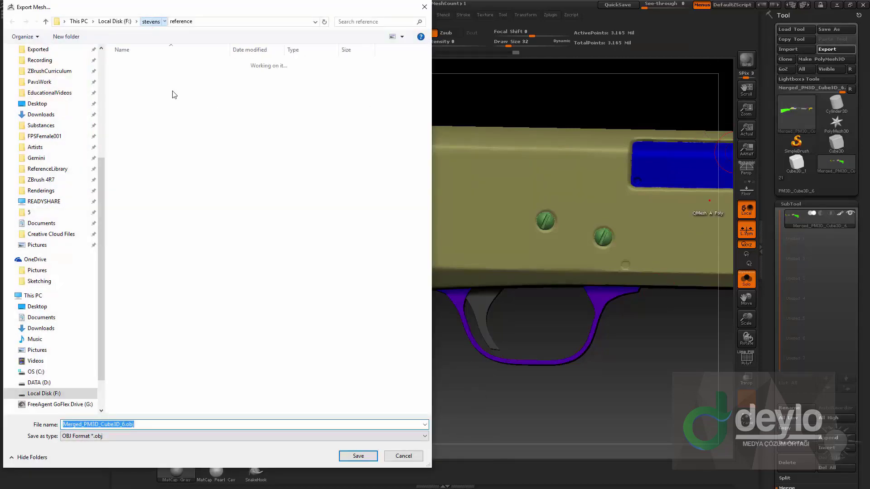
right_click(176, 153)
mouse_move(191, 248)
click(134, 250)
text(BAKE)
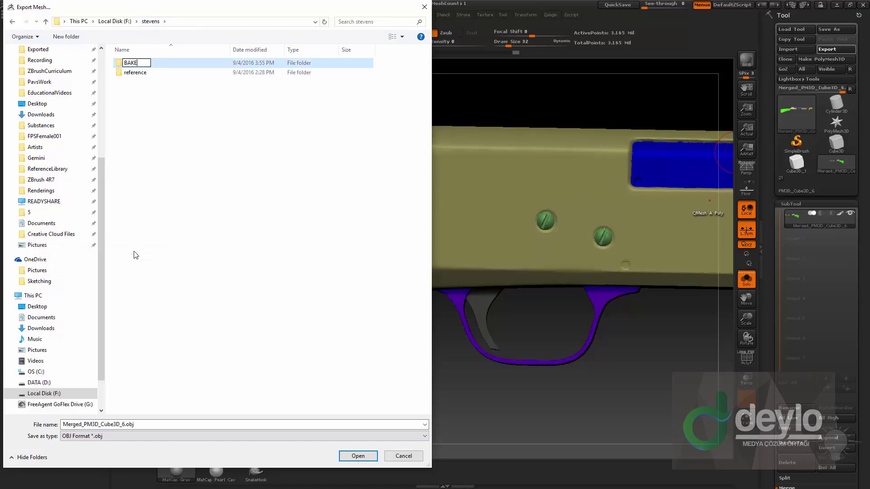
key(Return)
key(Return)
Step: Name the export file stevens_high and save it as an OBJ in the BAKE folder
text(stevens_h)
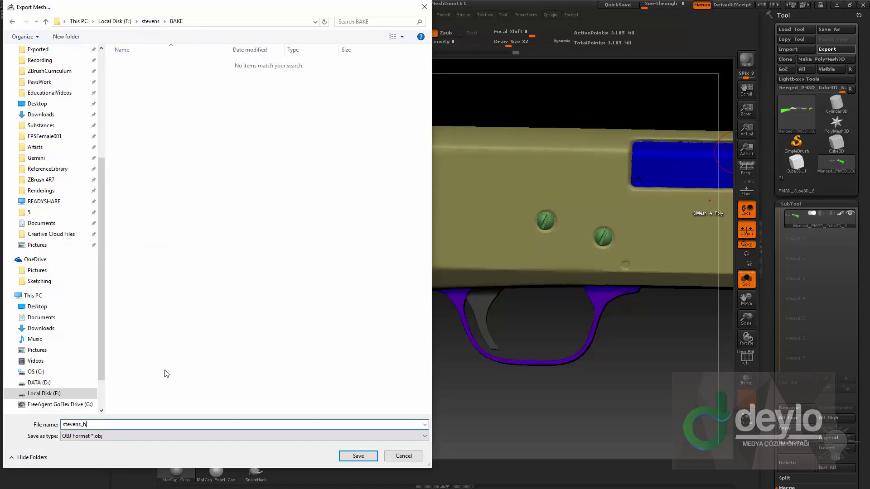
text(igh)
key(Return)
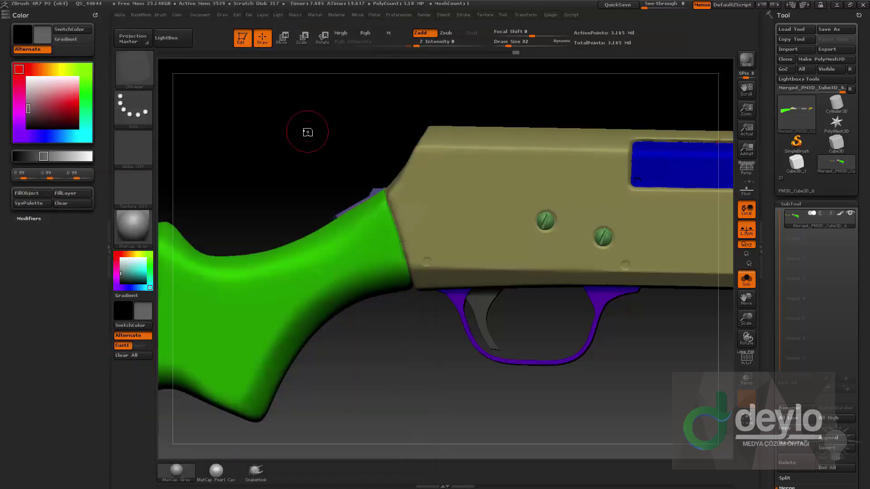
Step: Lower the DynaMesh resolution and remesh the merged shotgun into a lighter mesh
key(1)
click(283, 152)
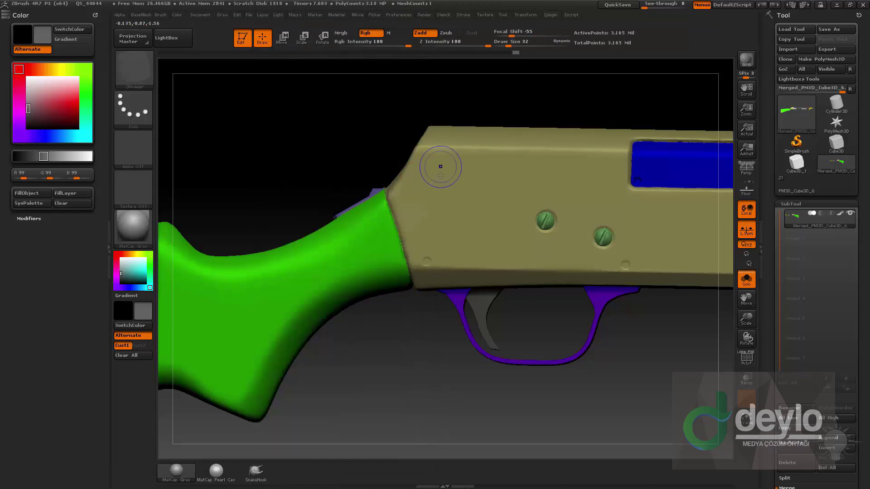
key(ctrl)
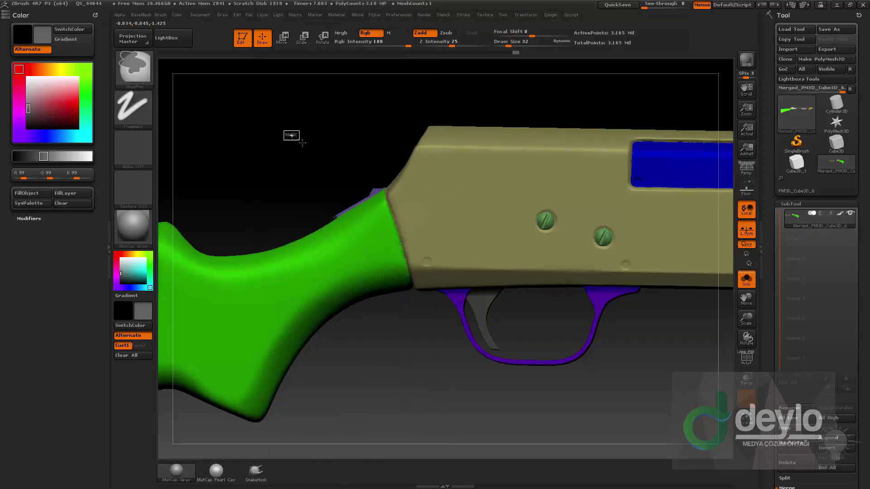
key(b)
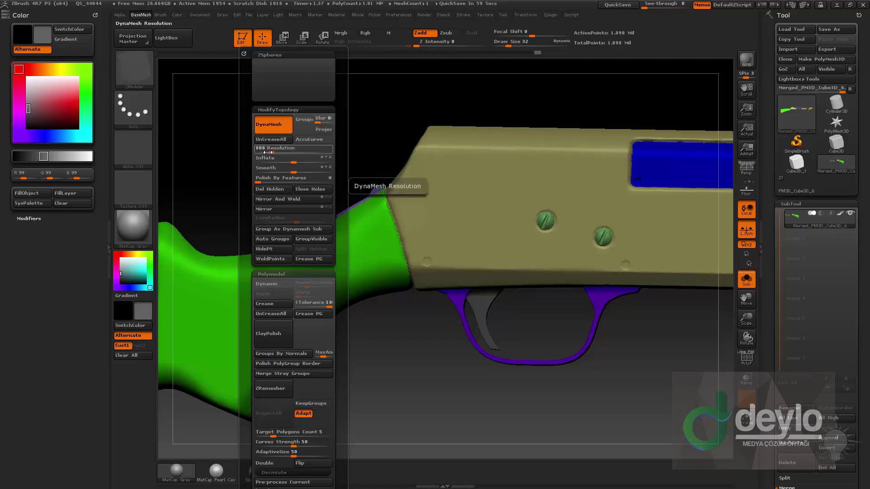
click(264, 152)
ctrl+drag(247, 123, 288, 156)
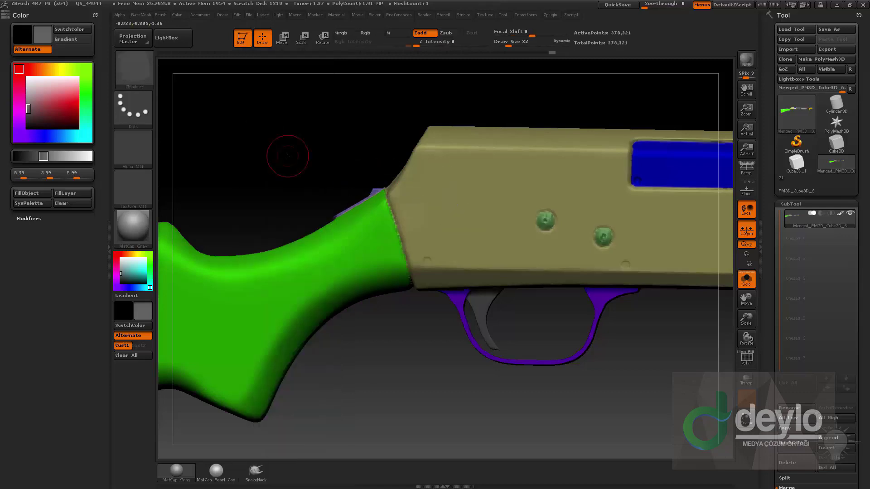
Step: Decimate the remeshed shotgun to 16 k polys with Decimation Master
click(94, 14)
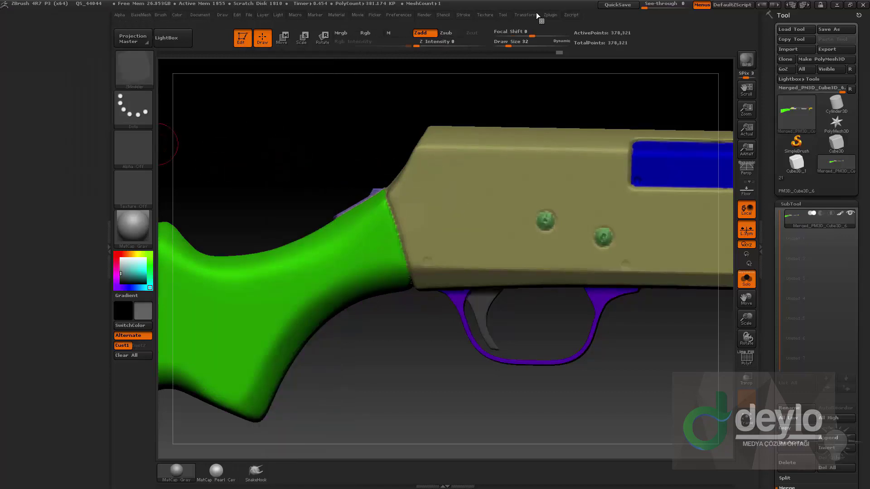
click(551, 14)
drag(547, 28, 50, 100)
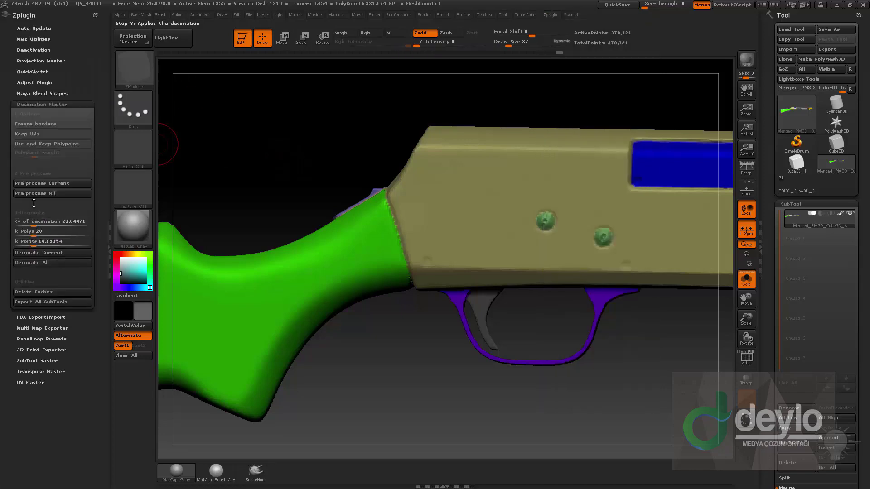
click(45, 231)
text(15)
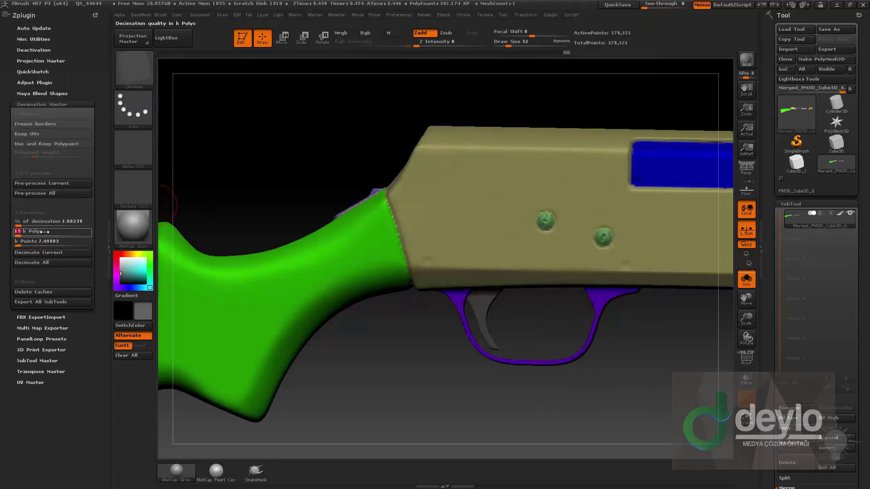
key(Return)
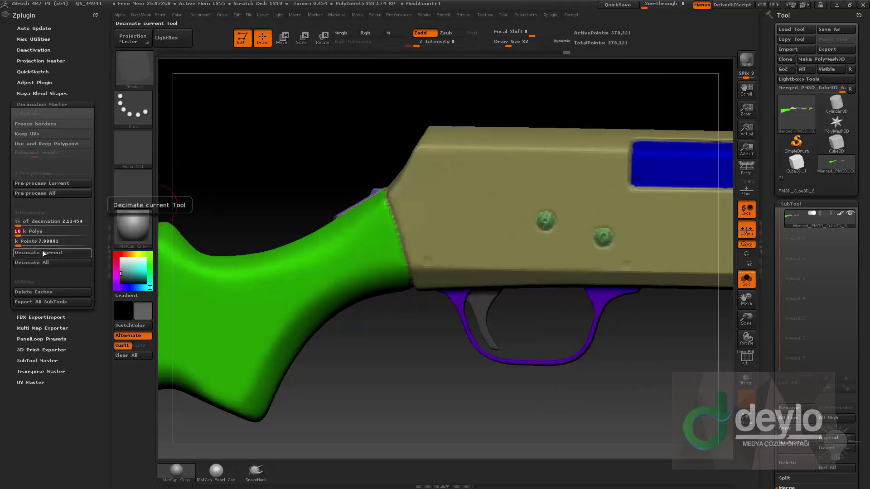
click(45, 252)
Step: Inspect the decimated shotgun from several angles, checking its silhouette and its polygon wireframe
drag(657, 320, 463, 360)
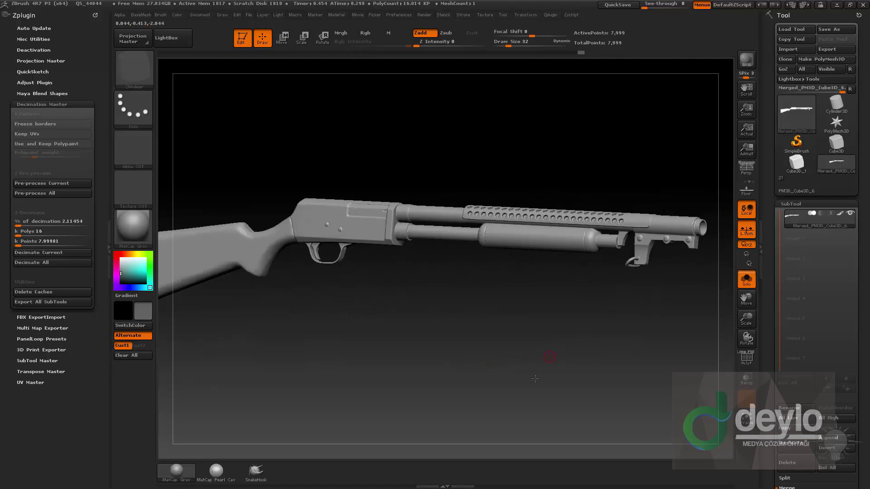
drag(535, 378, 527, 380)
drag(301, 342, 346, 324)
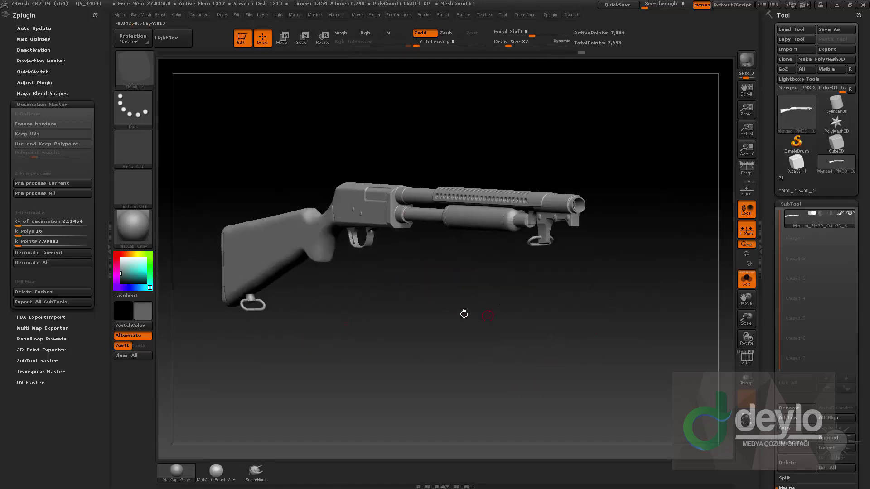
drag(464, 314, 428, 328)
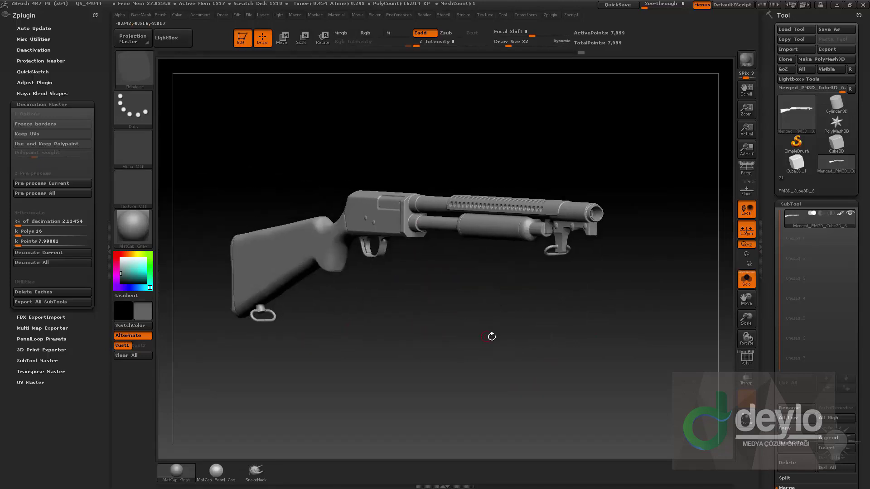
click(744, 361)
alt+drag(648, 369, 643, 399)
click(746, 358)
Step: Export the decimated shotgun as an OBJ named stevens_low in the BAKE folder
click(834, 50)
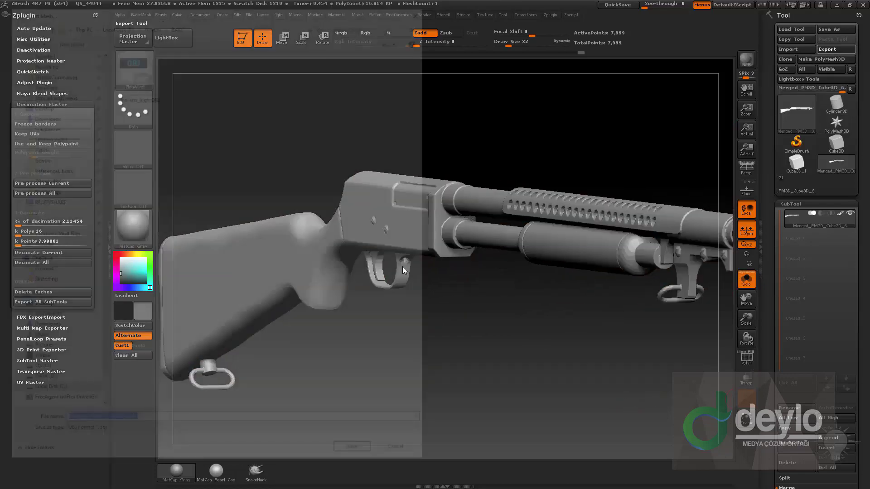
click(138, 72)
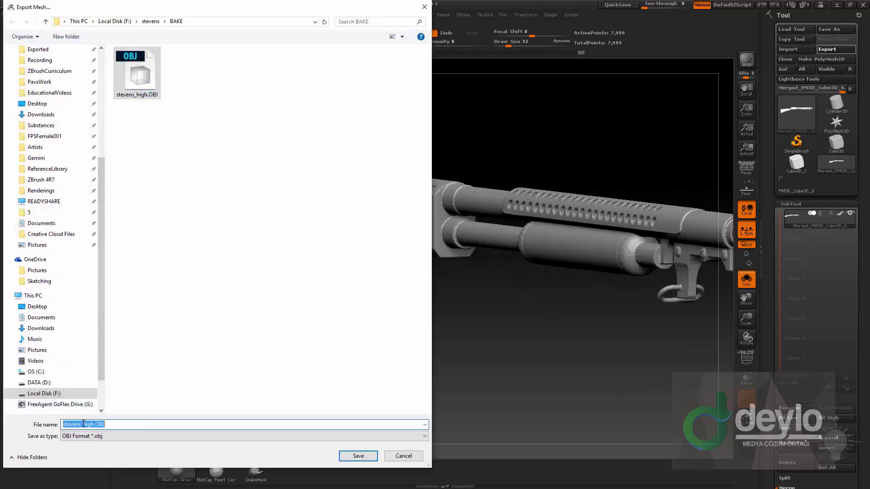
drag(83, 424, 271, 426)
text(low)
key(Return)
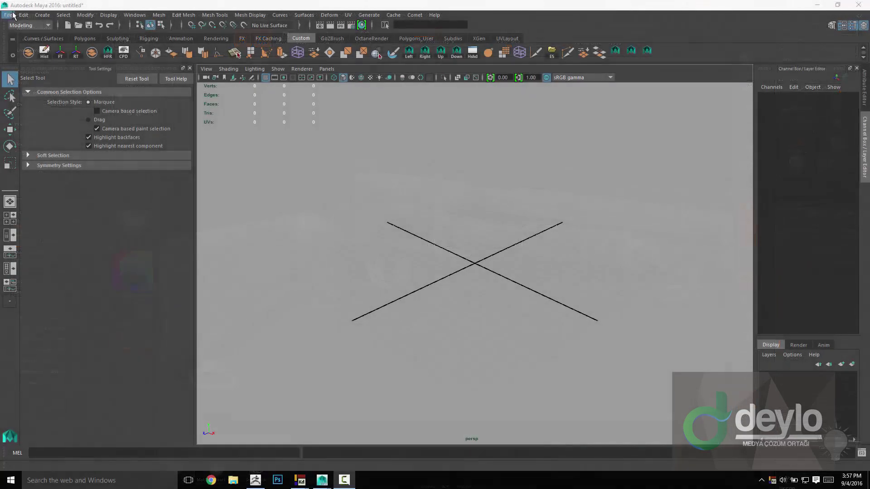
Step: Switch to Maya, import stevens_low.OBJ from the stevens BAKE folder and select the shotgun mesh
click(8, 14)
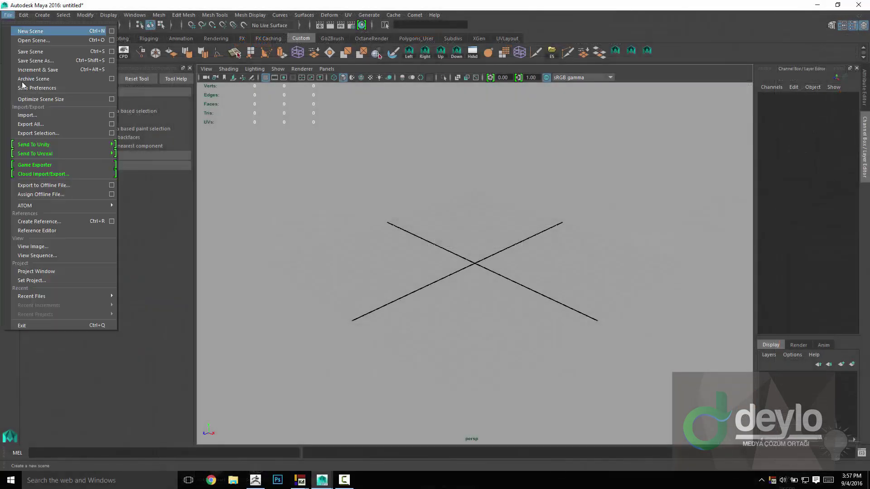
click(24, 118)
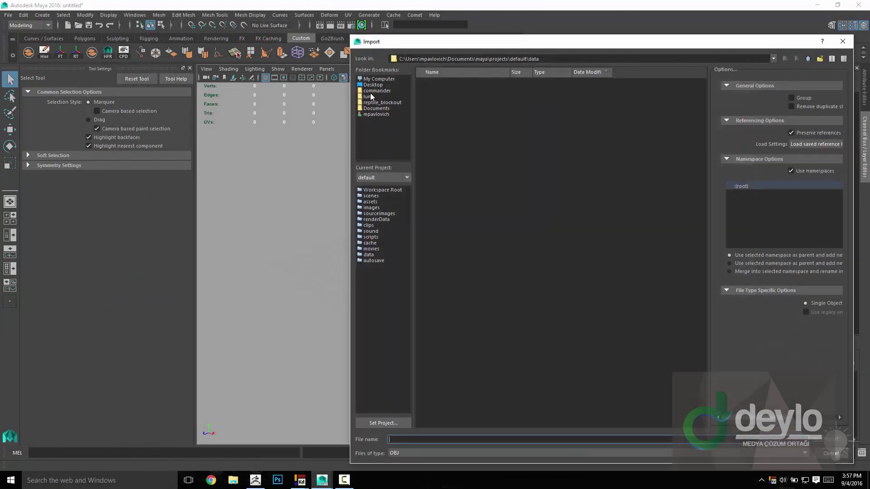
click(378, 97)
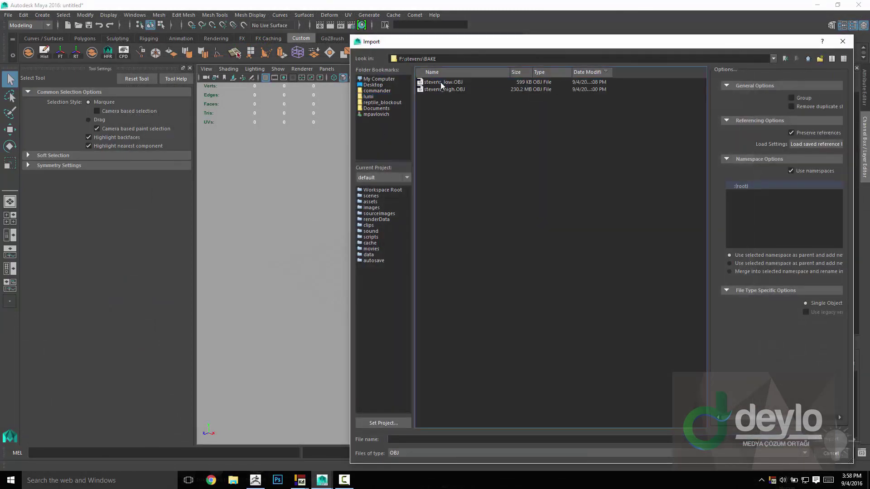
double_click(440, 83)
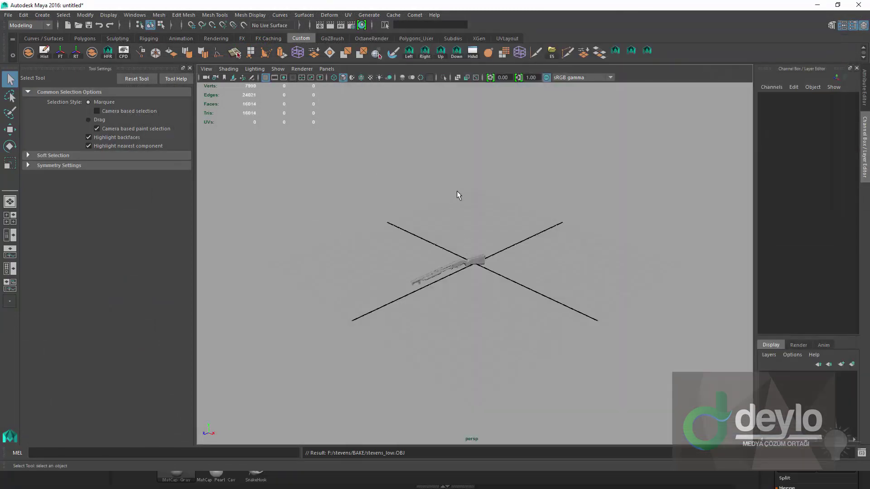
scroll(452, 219, up, 5)
click(531, 275)
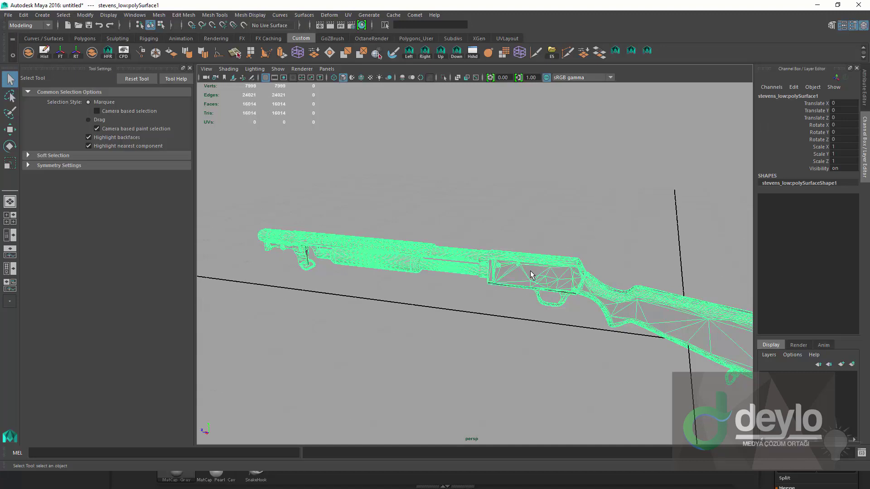
Step: Soften the edges of the imported low-poly shotgun, check its shading and restore its selection
alt+drag(466, 216, 547, 205)
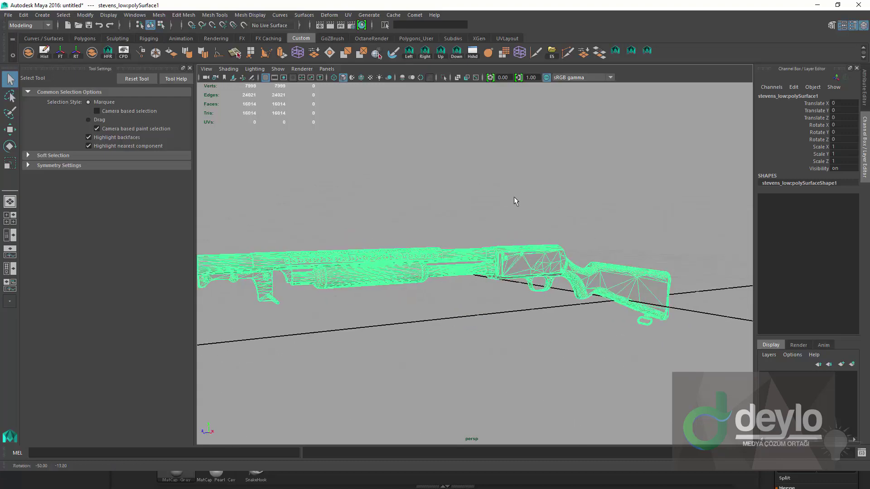
alt+right_drag(499, 206, 518, 215)
alt+drag(518, 215, 501, 219)
alt+middle_drag(449, 173, 351, 163)
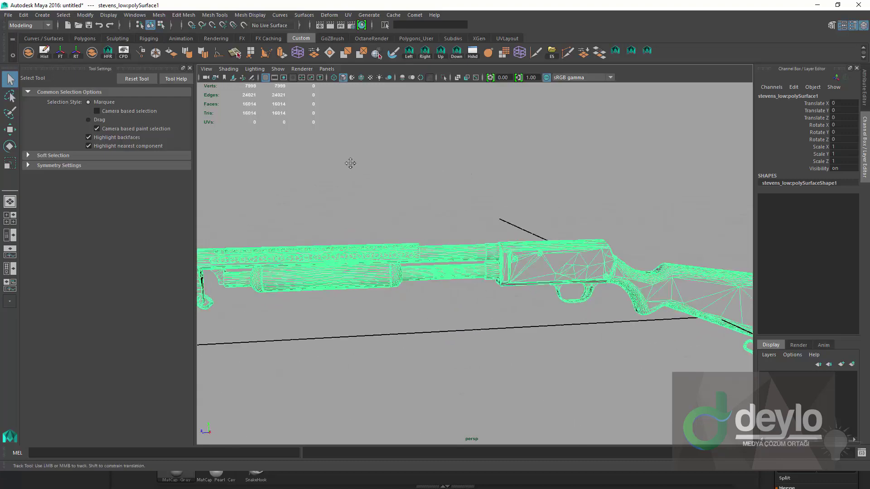
alt+right_drag(351, 163, 374, 190)
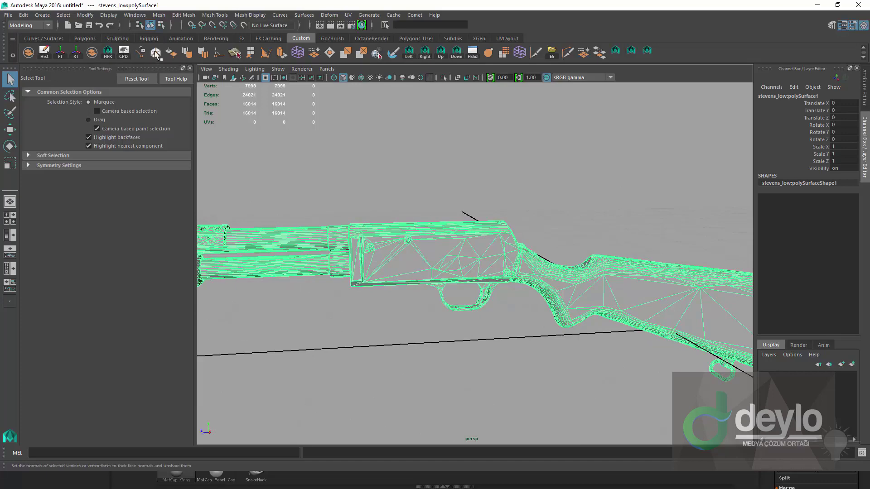
click(550, 194)
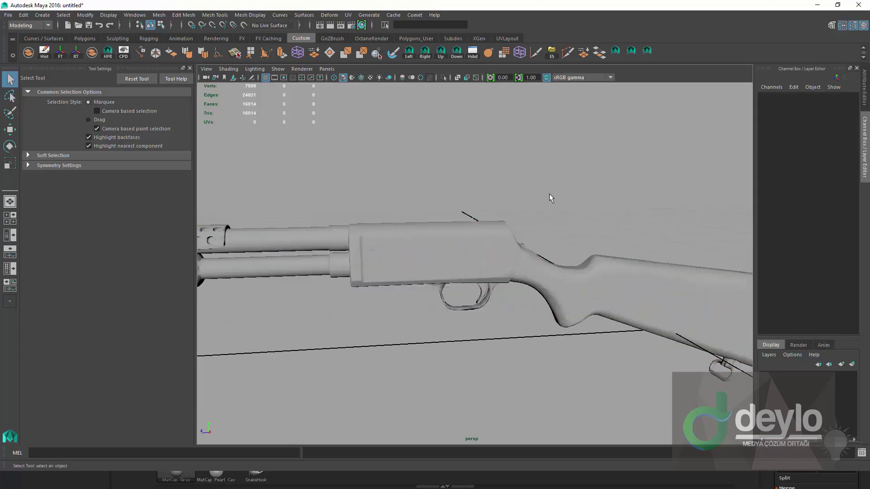
alt+drag(550, 195, 398, 184)
key(ctrl+z)
key(ctrl+z)
Step: Open the UV Editor and apply an automatic UV projection to the low-poly shotgun
key(space)
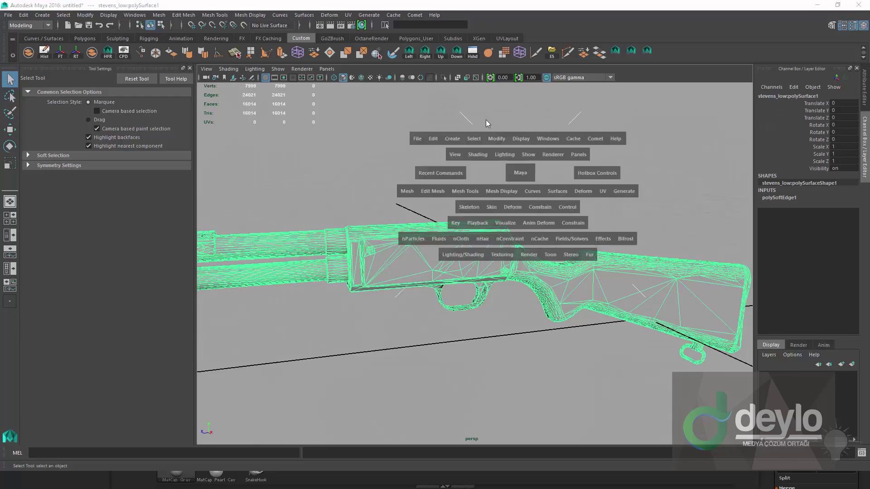
drag(548, 139, 557, 272)
drag(424, 18, 218, 127)
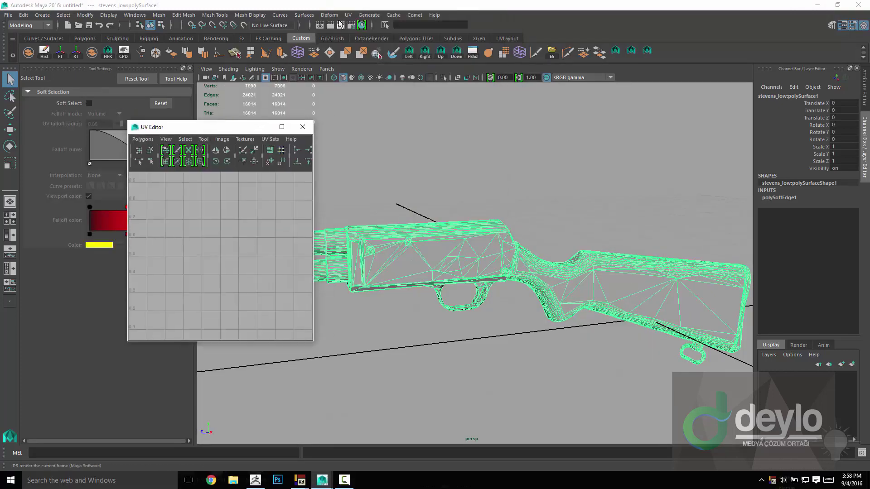
click(347, 15)
click(380, 77)
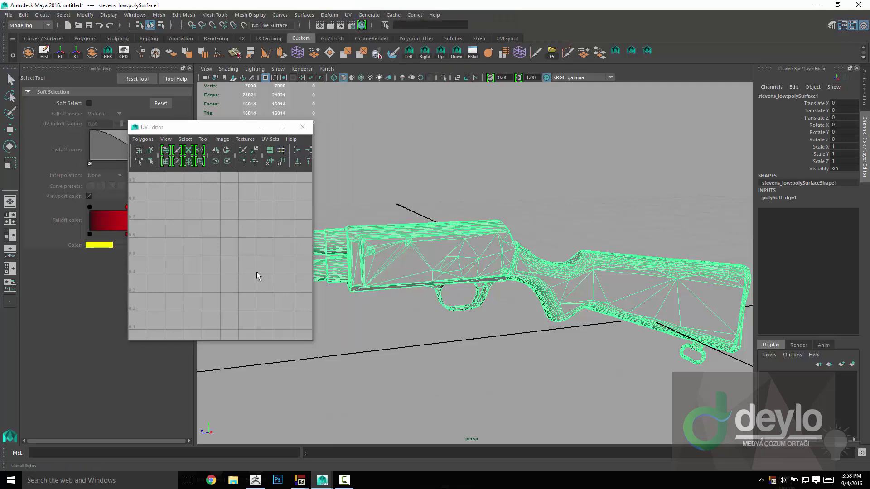
Step: Examine the automatic UV shells in the maximized UV Editor, select them all and close the editor
click(281, 127)
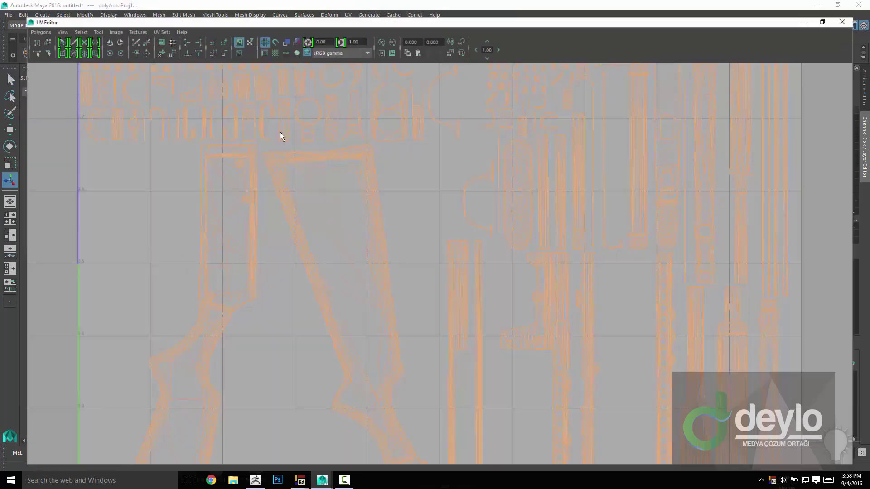
scroll(266, 138, down, 6)
alt+middle_drag(240, 100, 160, 90)
drag(165, 67, 708, 485)
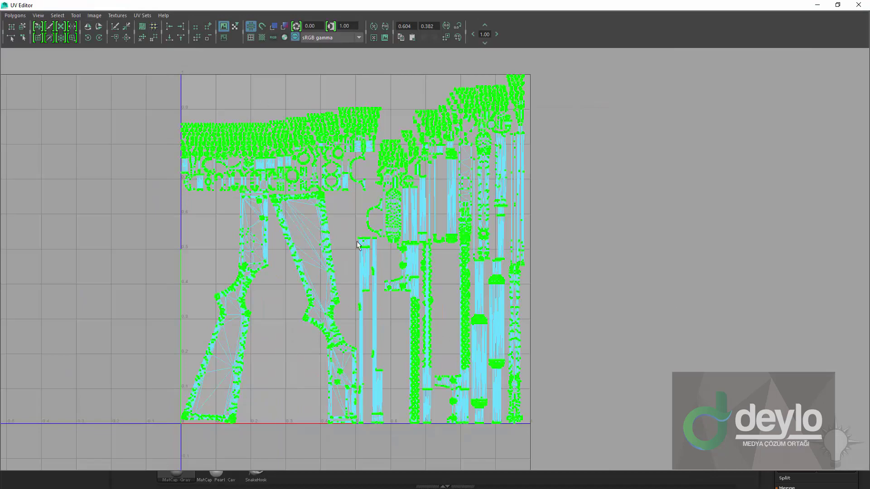
click(858, 5)
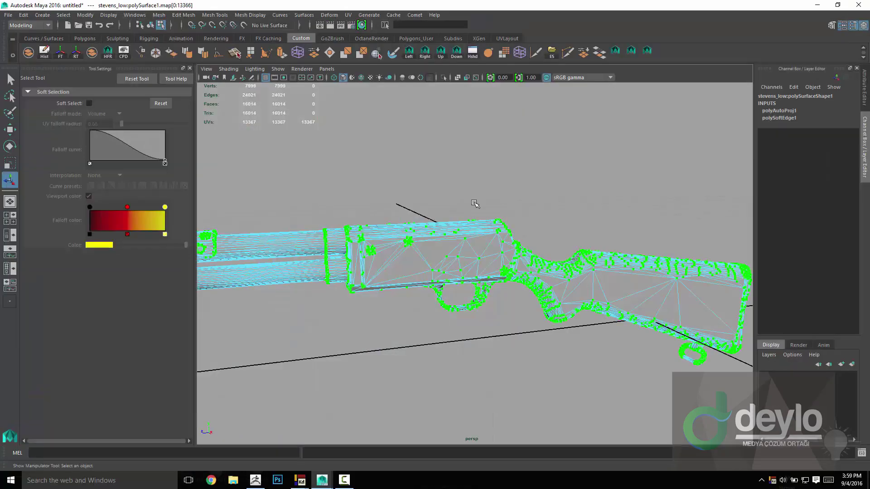
Step: Return to object mode, delete the low-poly shotgun's construction history and leave the mesh selected
right_drag(476, 248, 509, 175)
alt+drag(509, 176, 462, 166)
alt+middle_drag(263, 117, 371, 116)
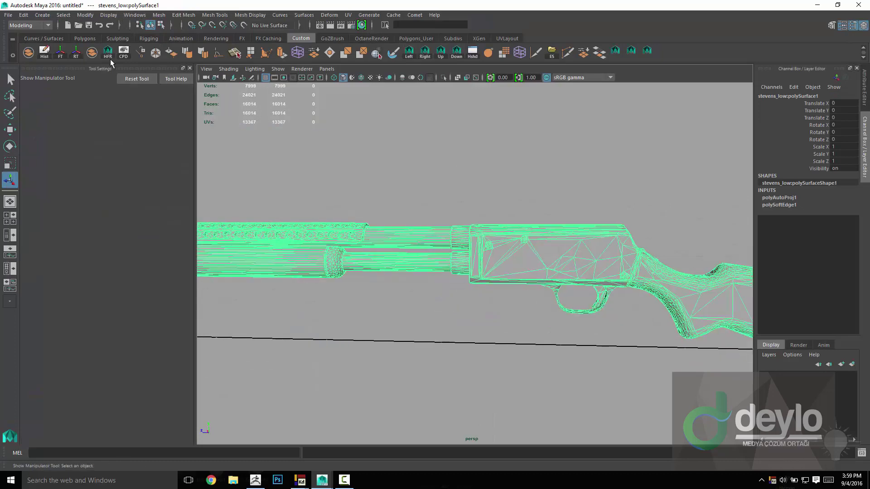
click(110, 57)
alt+drag(433, 157, 542, 257)
click(486, 165)
click(541, 257)
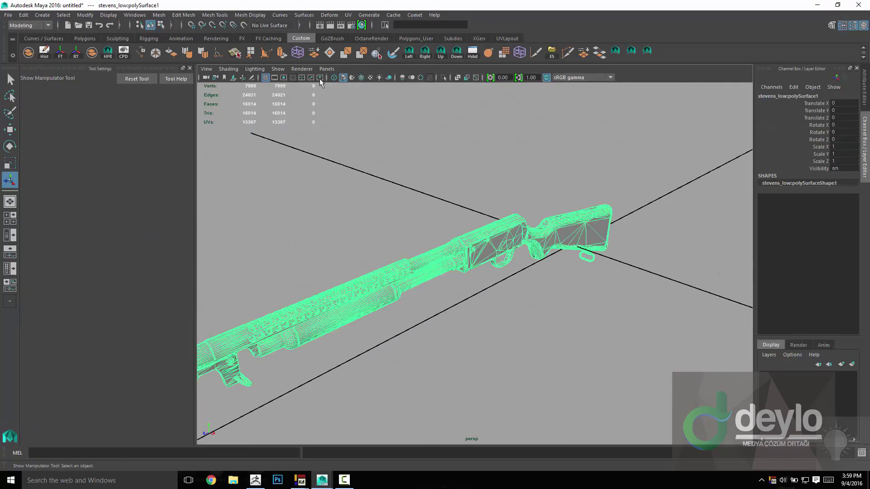
Step: Export the selected shotgun as an OBJ, overwriting stevens_low.OBJ in the BAKE folder
click(8, 14)
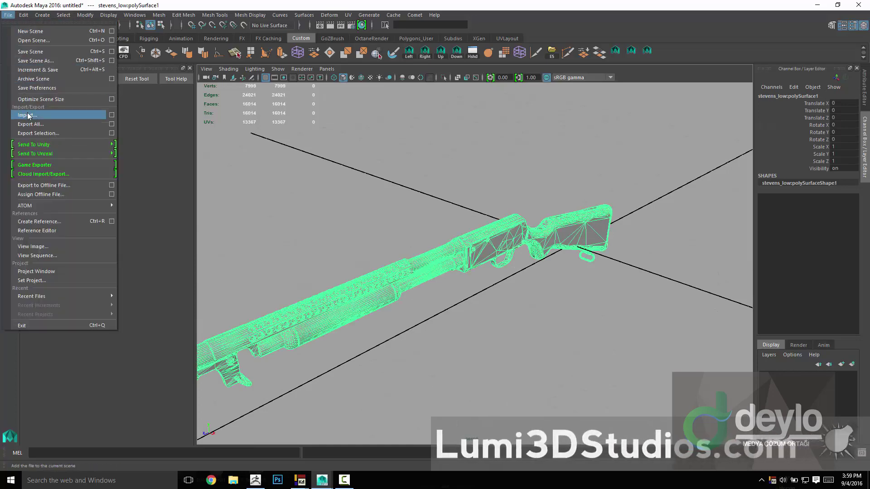
click(38, 134)
click(440, 82)
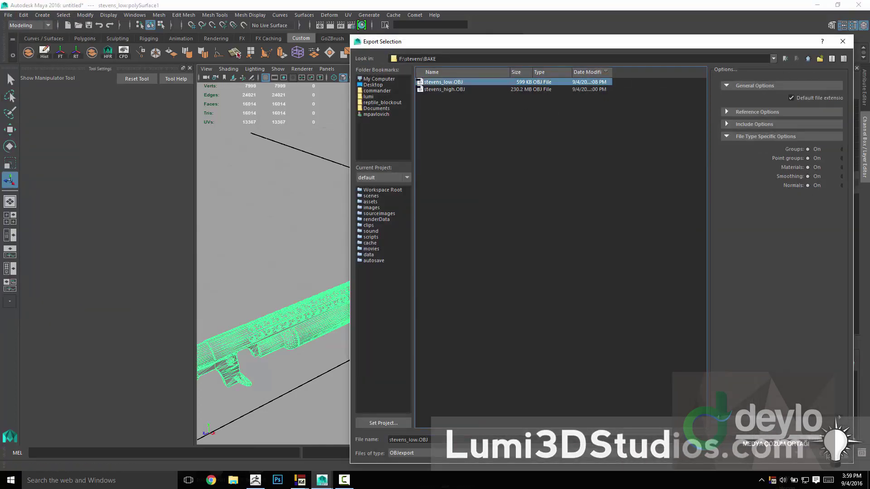
click(816, 440)
click(590, 266)
Step: Launch Substance Painter 2
key(super)
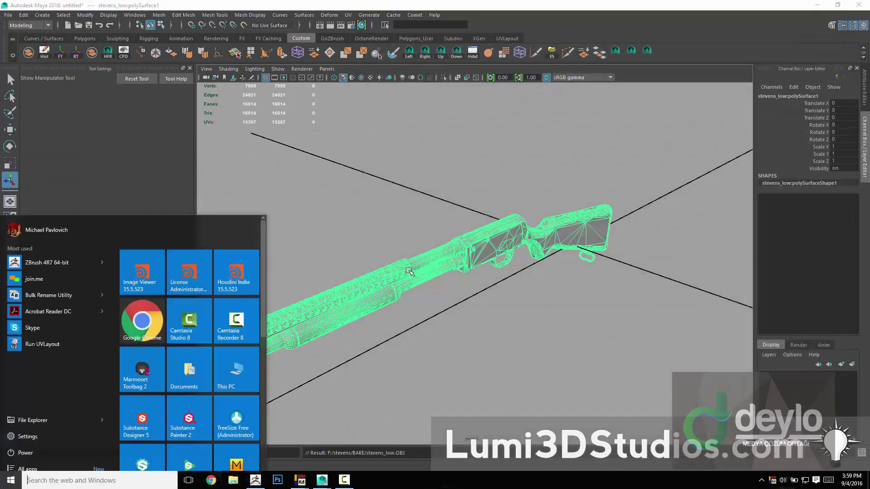
click(189, 416)
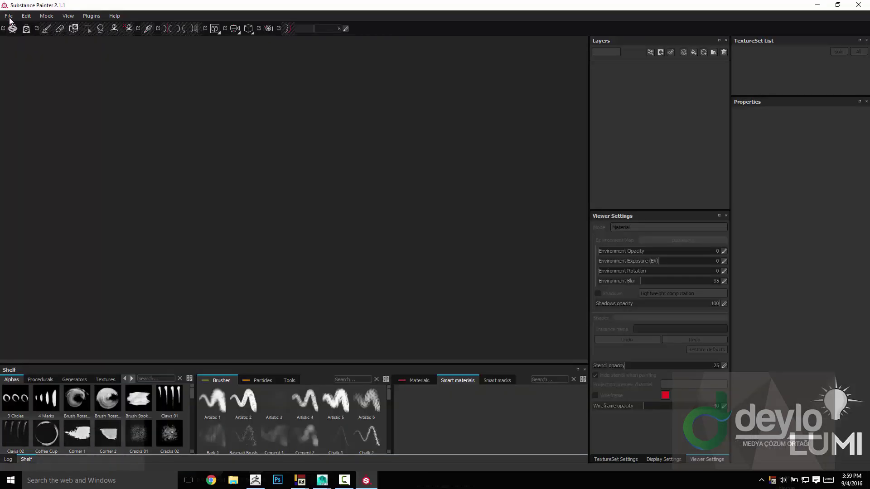
Step: Create a new project from stevens_low.OBJ with DirectX normal maps and a 2048 document resolution
click(8, 16)
click(17, 23)
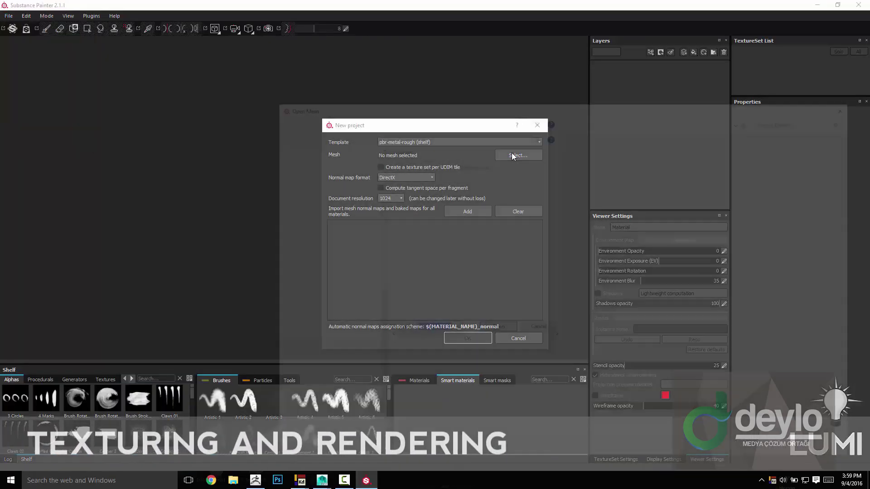
click(512, 155)
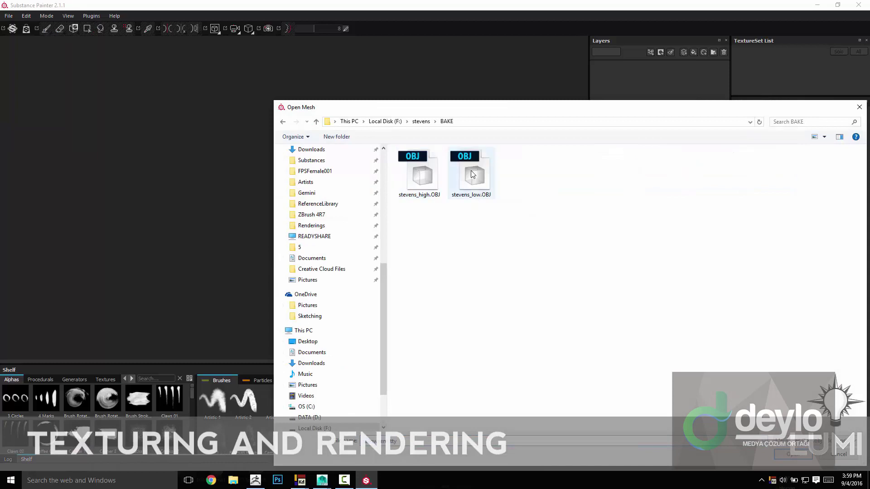
double_click(472, 175)
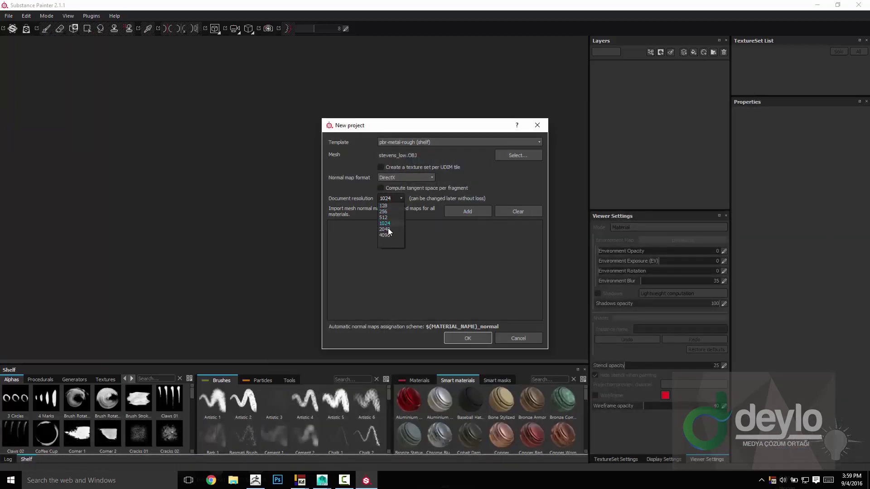
click(389, 229)
click(416, 178)
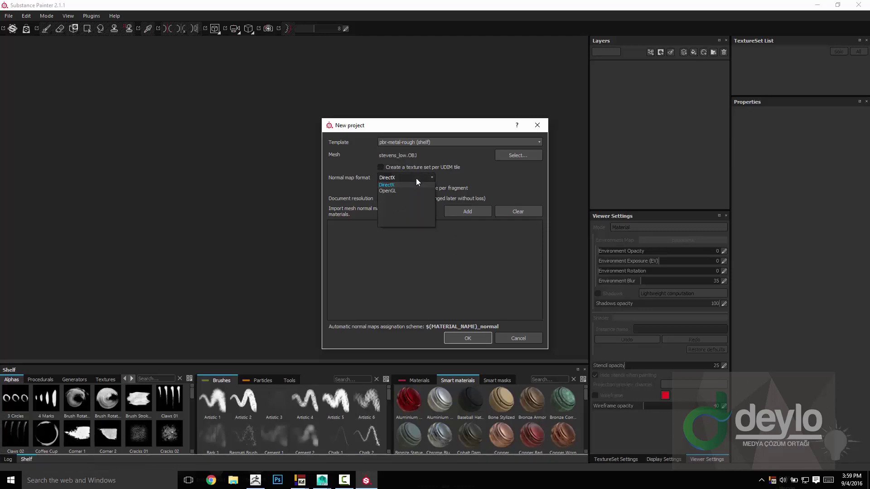
click(415, 177)
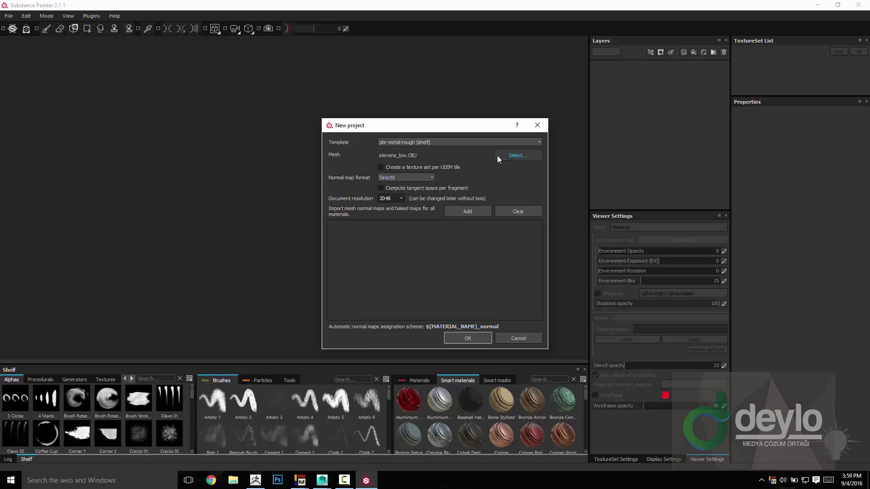
click(469, 339)
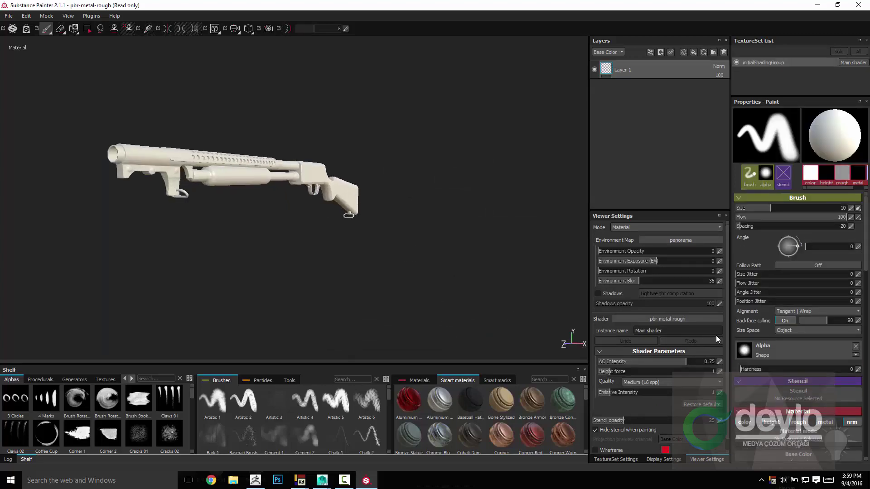
Step: Open the texture baking settings and load stevens_high.OBJ as the high definition mesh
click(622, 460)
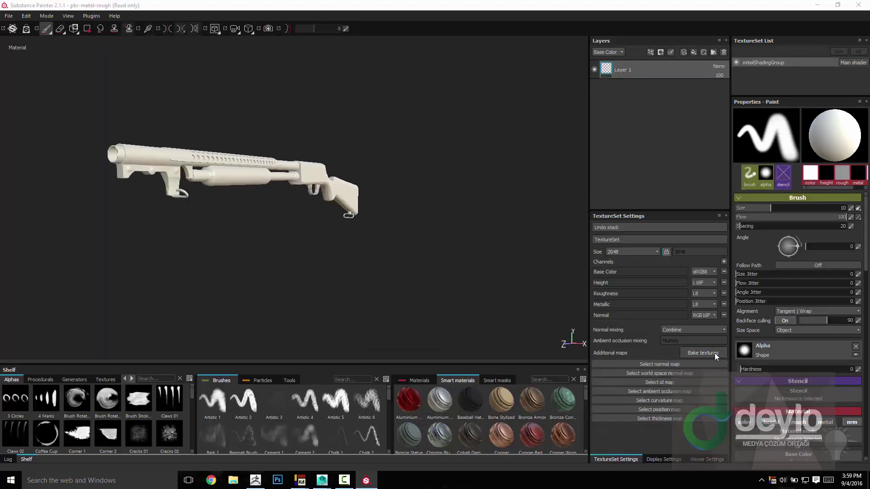
click(714, 352)
click(557, 153)
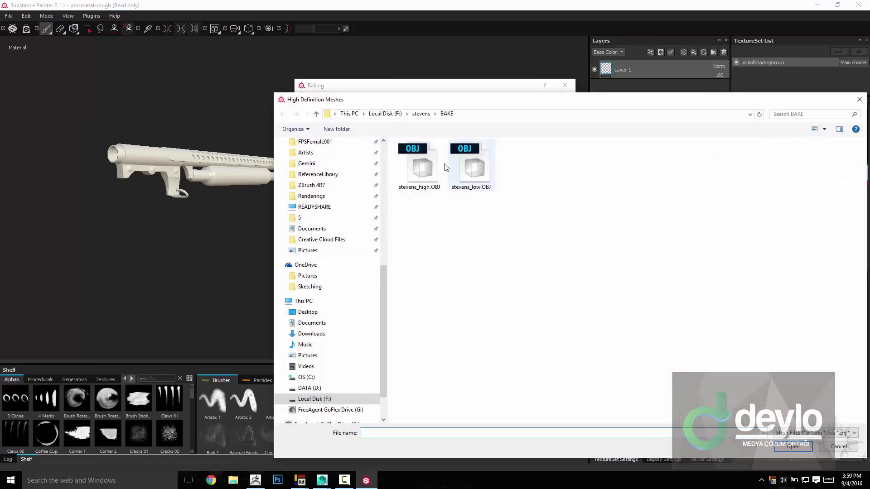
double_click(419, 167)
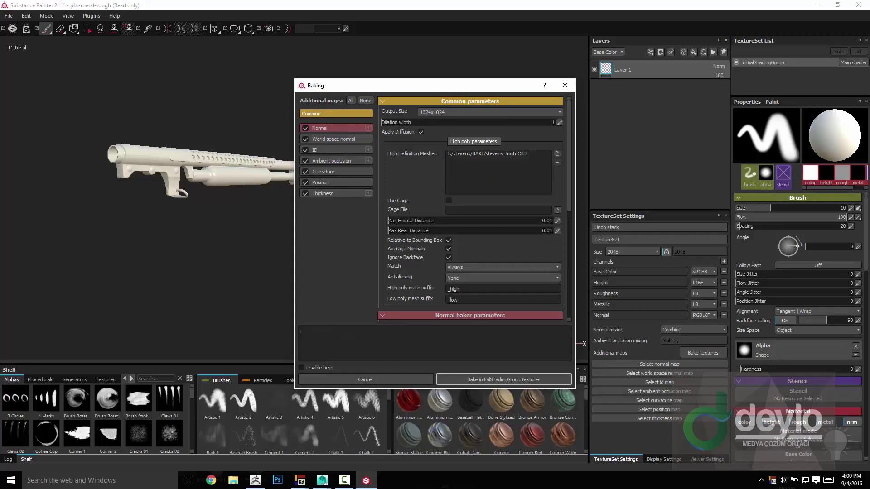
Step: In the Chrome browser, open the video 125 Multi Baking In Painter From ZBrush from the Reptile Creature Series playlist, pause it and put the browser away
drag(869, 49, 446, 34)
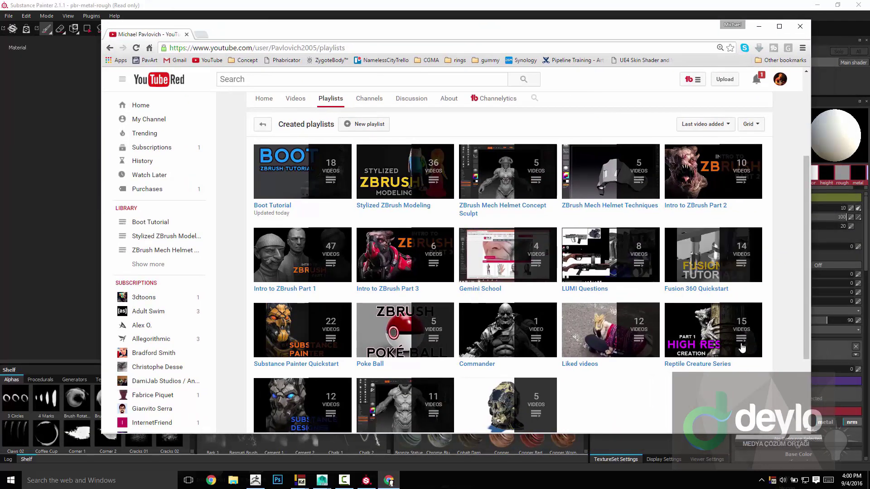
click(711, 366)
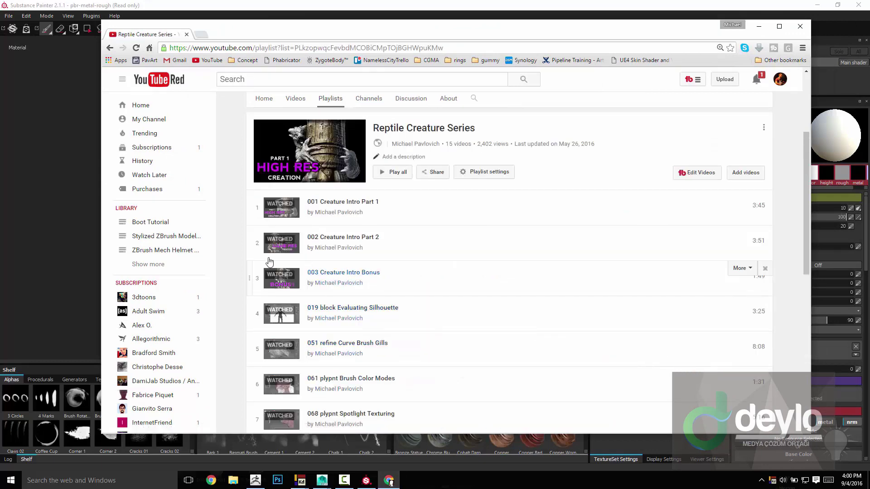
scroll(248, 218, down, 5)
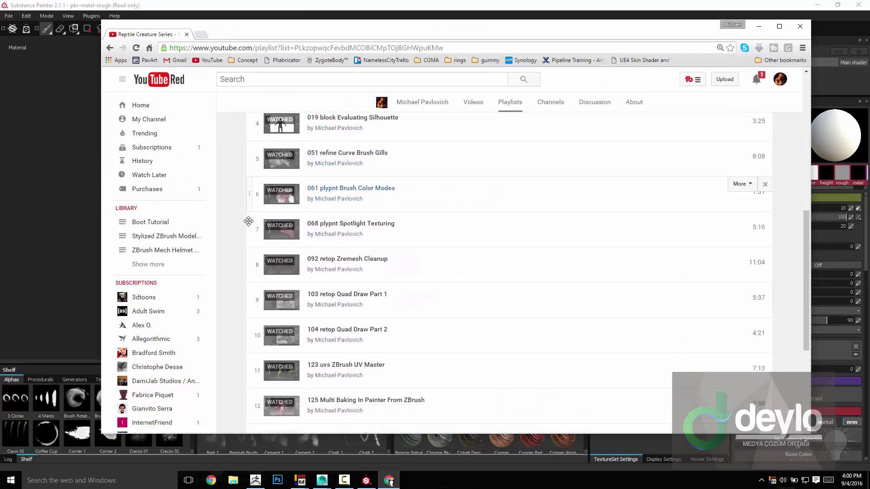
scroll(248, 223, down, 2)
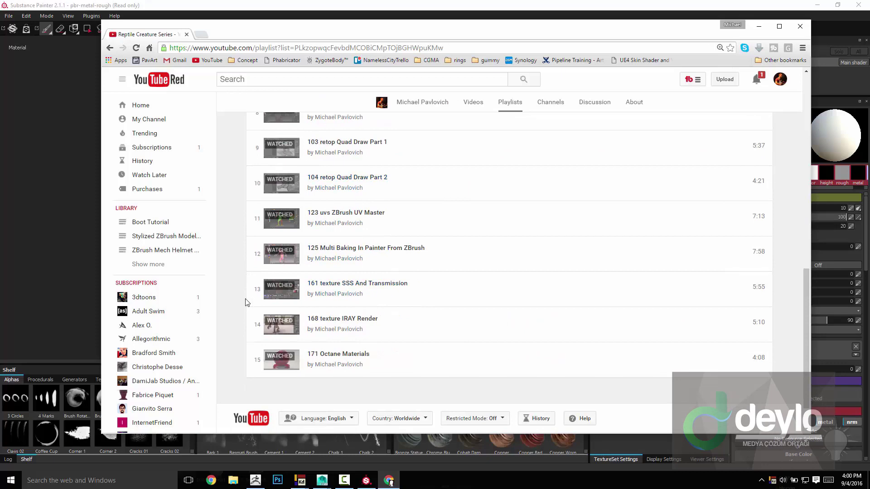
click(379, 250)
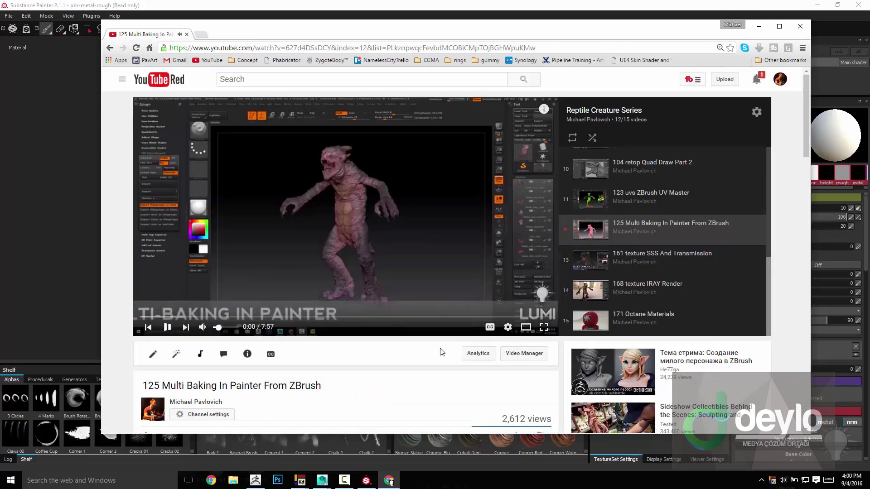
key(space)
click(5, 48)
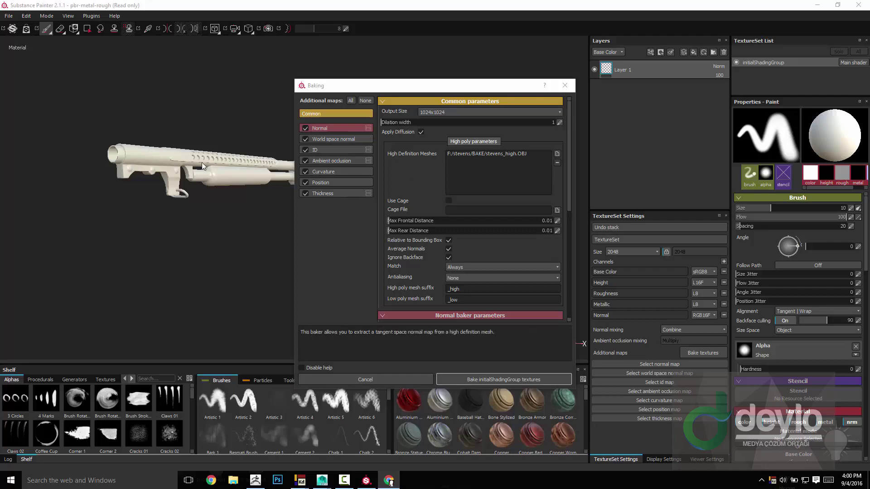
Step: Set the bake output size to 2048x2048 and bake all the additional maps for the shotgun
click(448, 113)
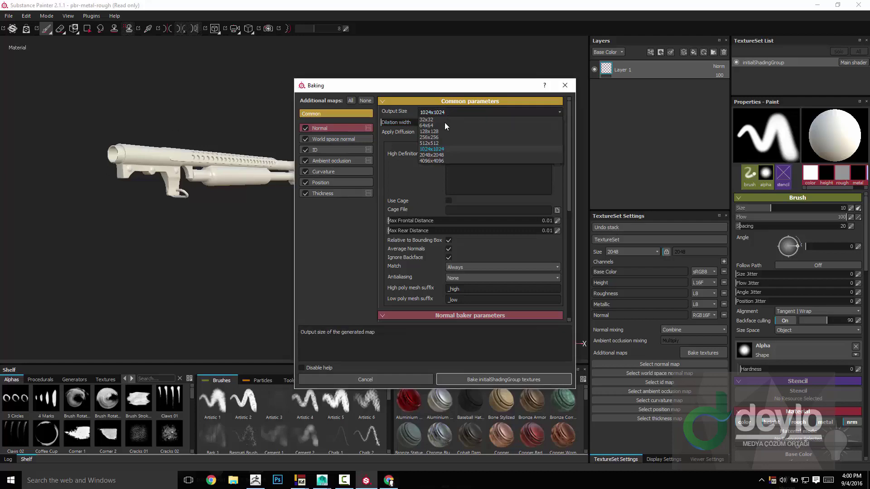
click(435, 155)
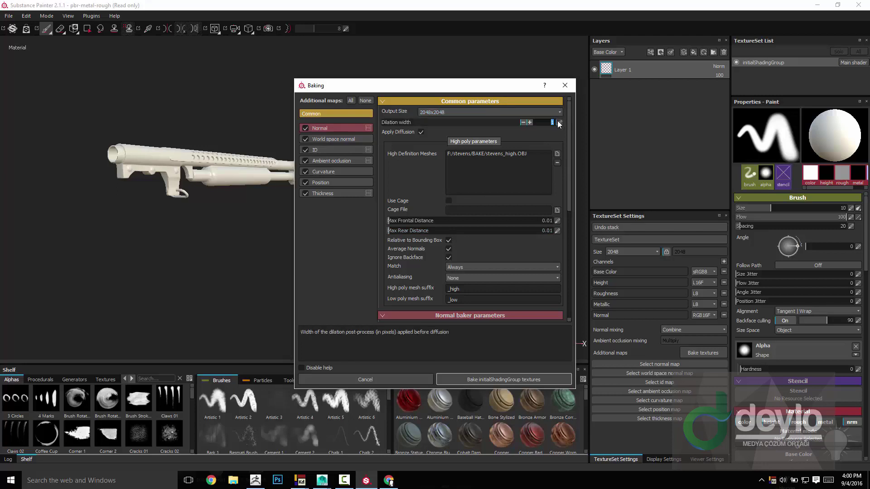
key(Return)
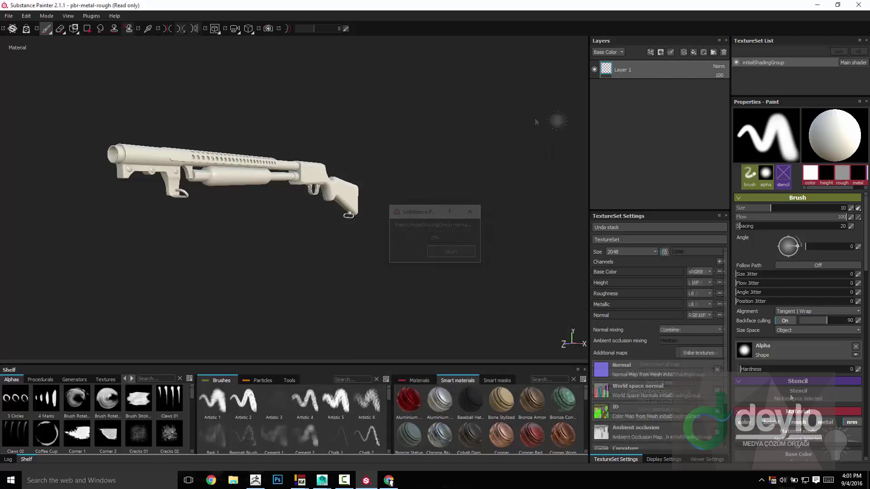
Step: Filter the shelf's textures by "init" and preview the shotgun's baked maps
click(102, 384)
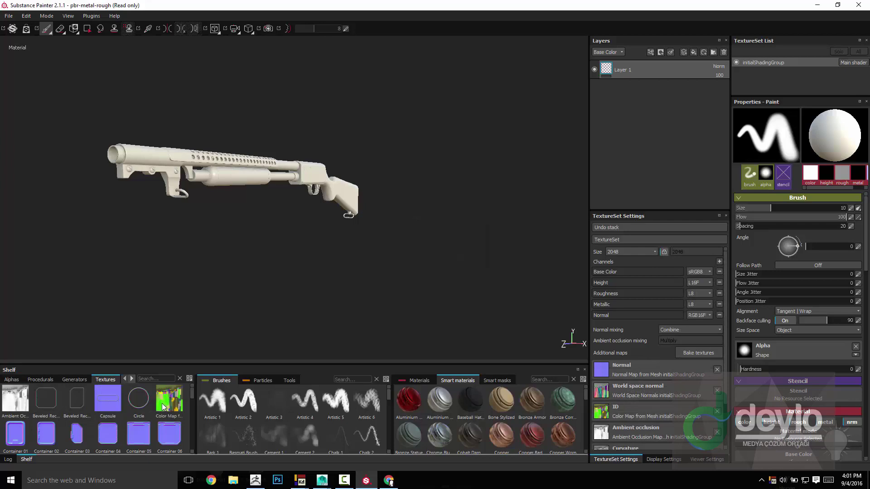
mouse_move(162, 407)
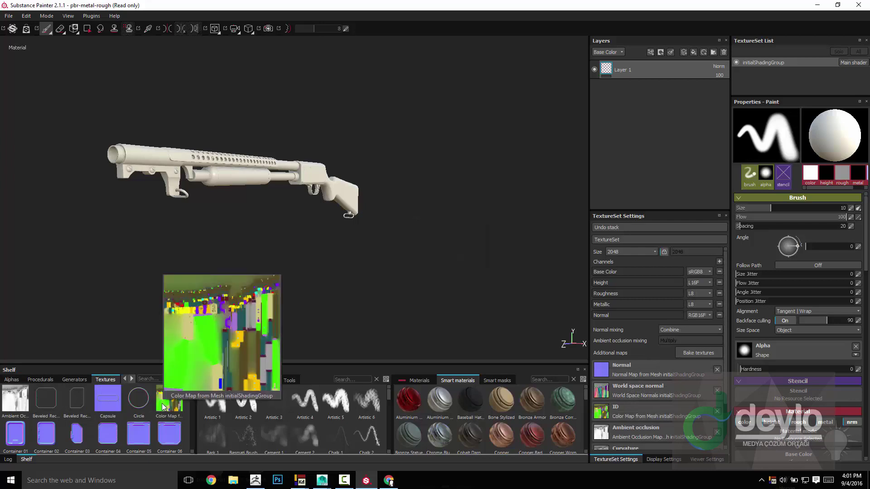
click(146, 378)
text(in)
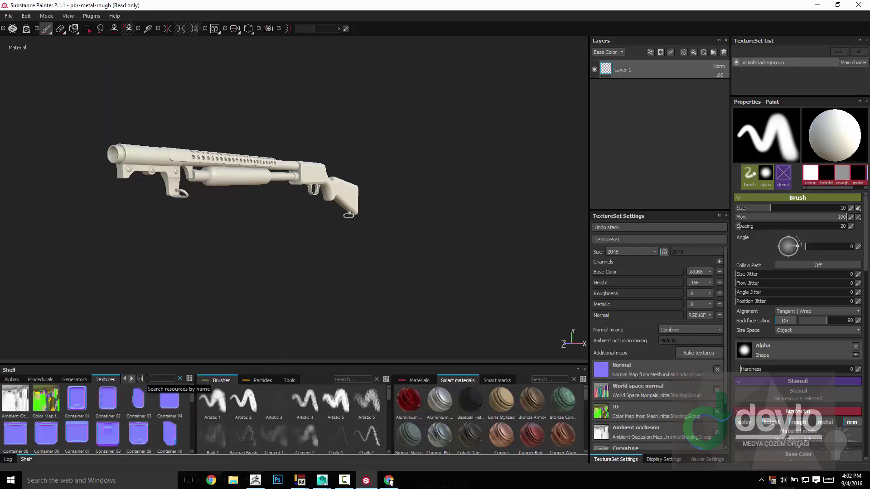
text(it)
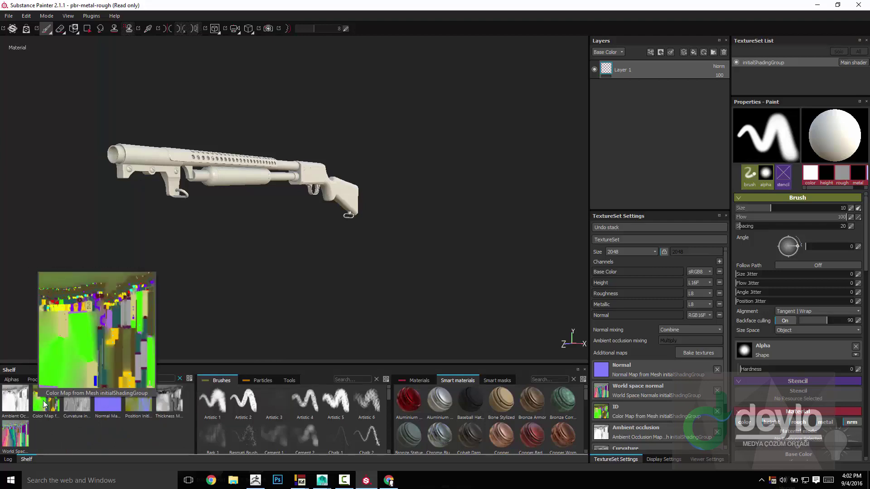
mouse_move(67, 407)
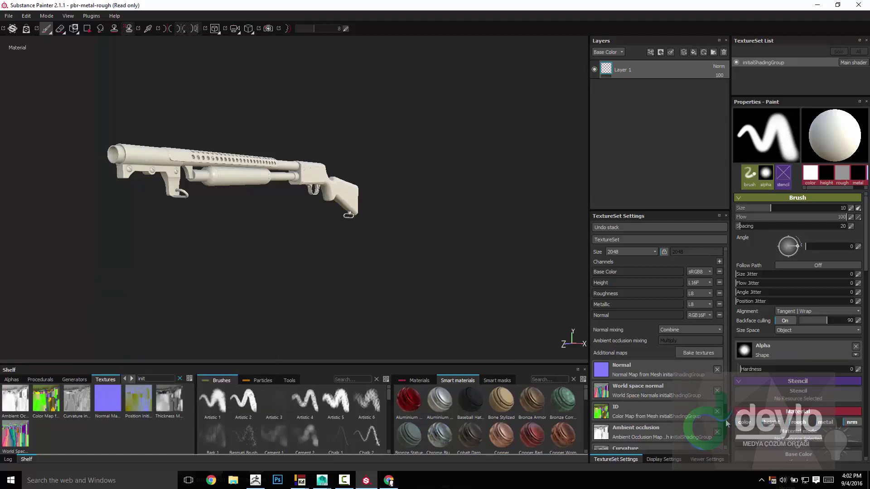
Step: Search the materials for "steel", add Steel Rust and Wear to the layer stack and delete the empty Layer 1
alt+right_drag(412, 241, 406, 258)
alt+middle_drag(406, 259, 449, 295)
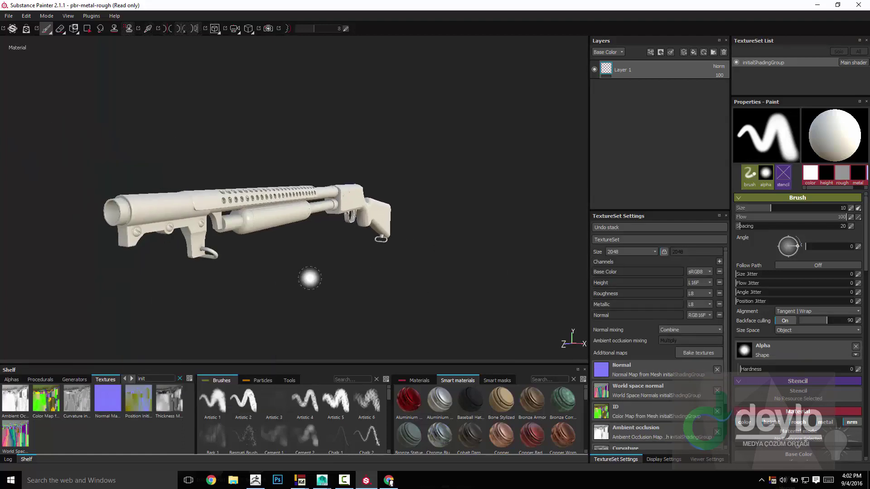
alt+drag(310, 278, 449, 272)
alt+middle_drag(449, 273, 305, 288)
alt+drag(305, 288, 353, 277)
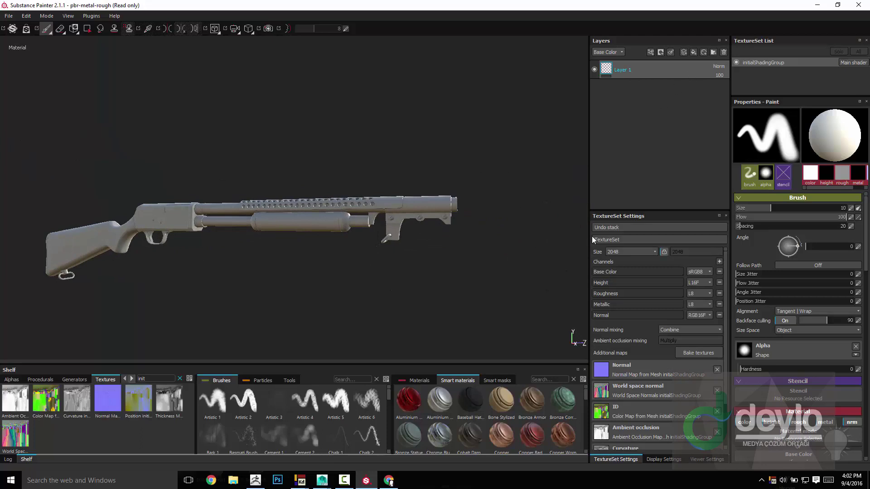
click(428, 383)
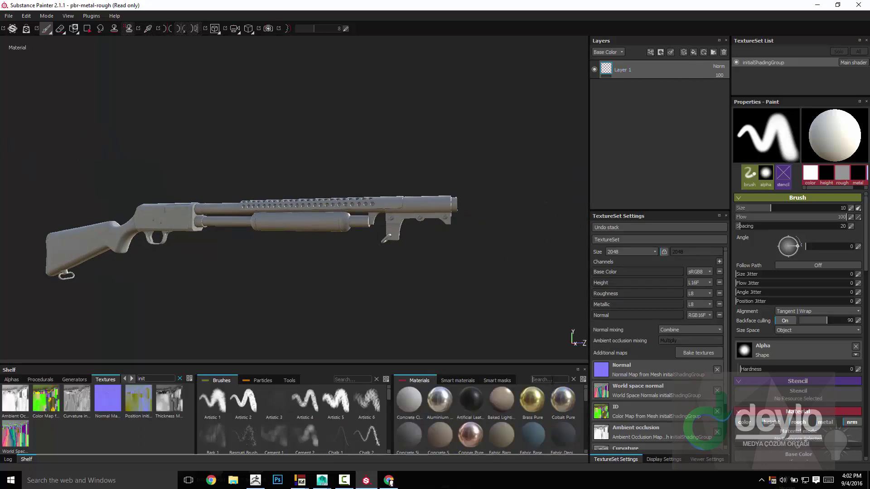
text(steel)
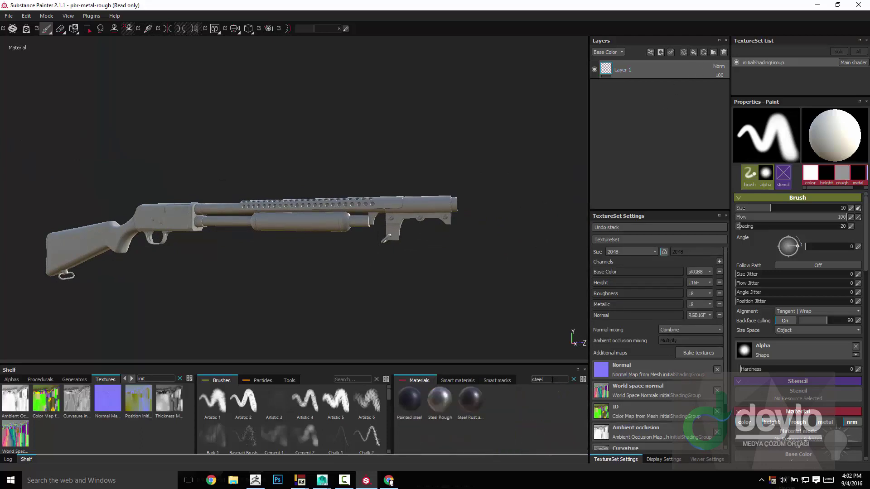
drag(469, 406, 645, 66)
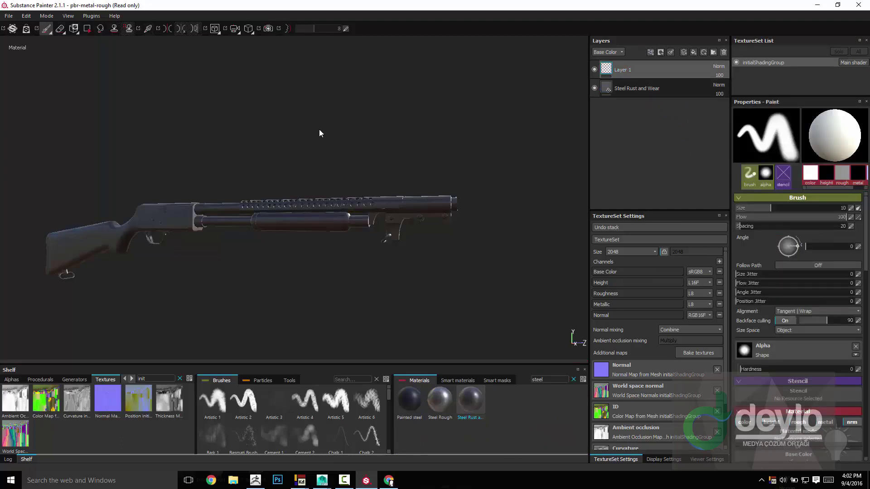
key(Delete)
Step: Add a fill layer above Steel Rust and Wear and assign it the Steel Rough material
scroll(362, 213, up, 3)
alt+drag(385, 246, 227, 220)
shift+right_drag(259, 120, 229, 126)
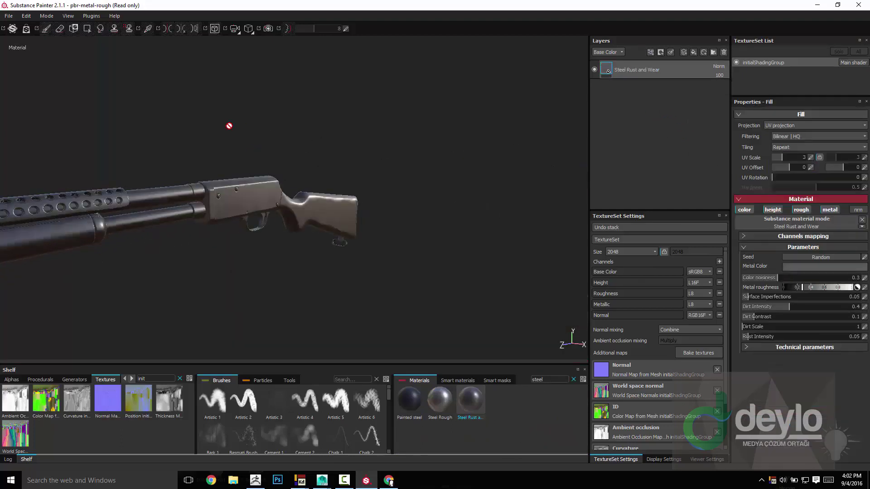
alt+drag(229, 125, 349, 146)
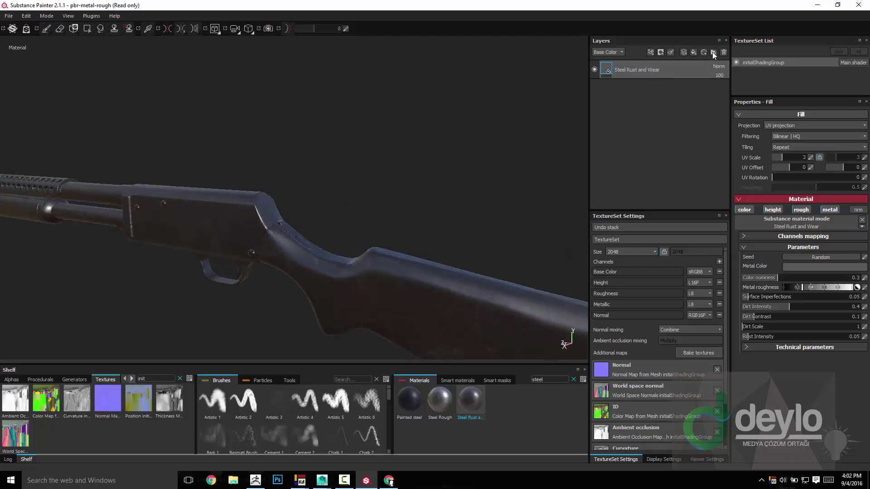
click(684, 52)
click(439, 400)
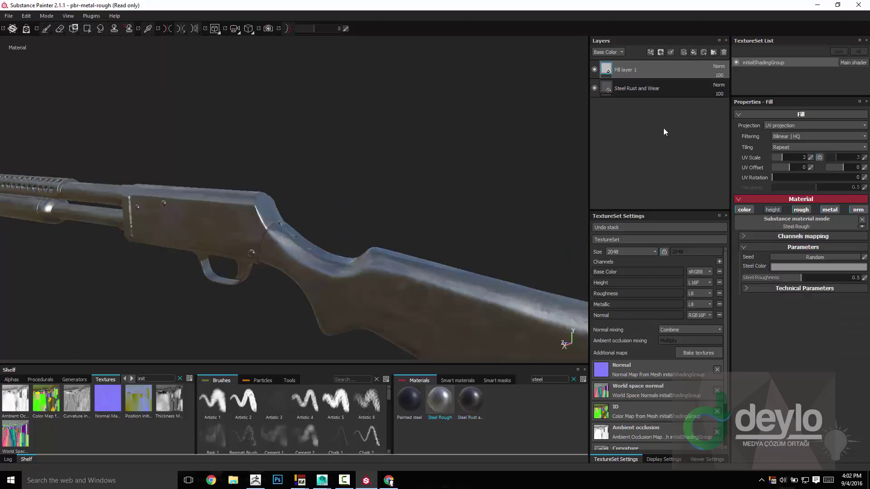
Step: Rename the new fill layer as SteelRough
right_click(633, 77)
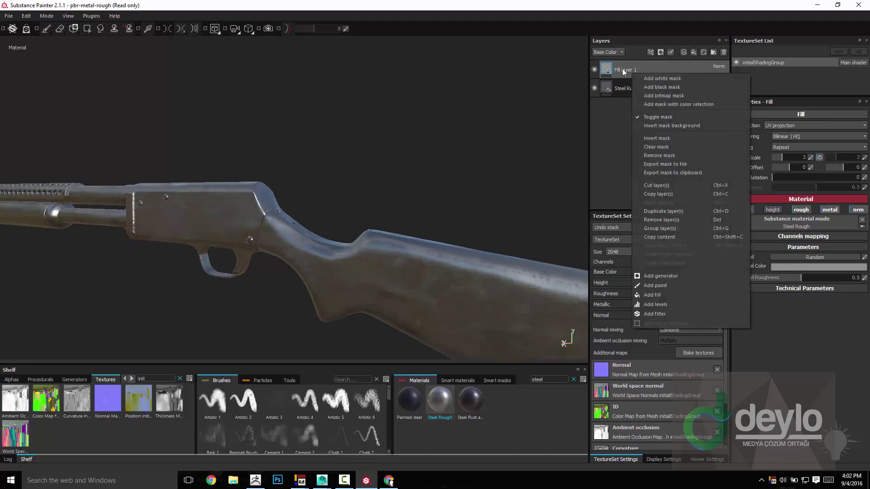
click(623, 72)
text(Steel)
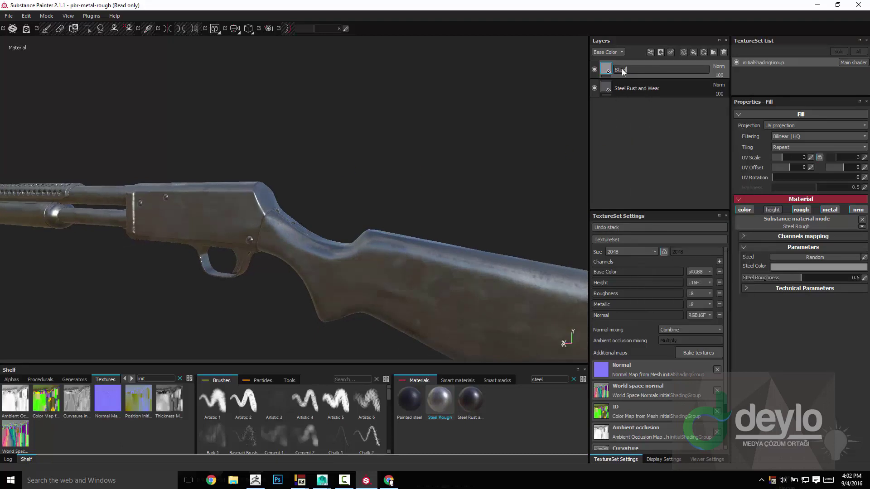
text(Rough)
key(Return)
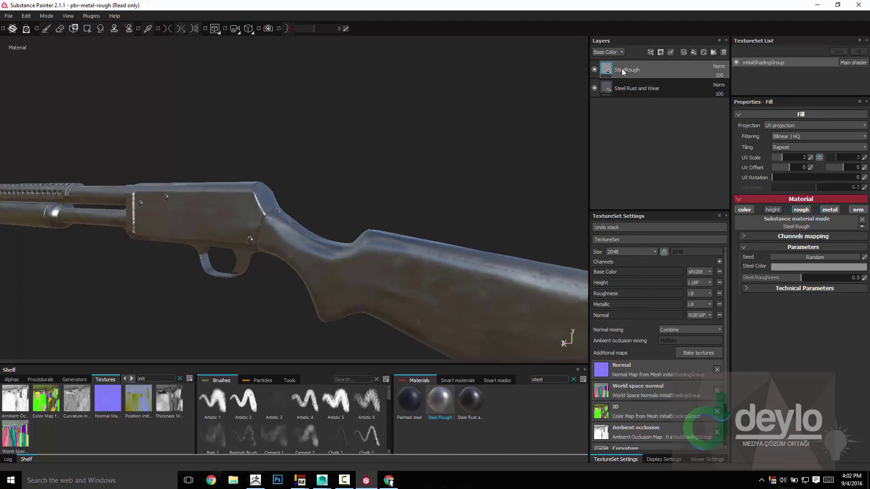
Step: Add a black mask with an empty generator to the SteelRough layer
right_click(623, 71)
click(652, 81)
right_click(642, 72)
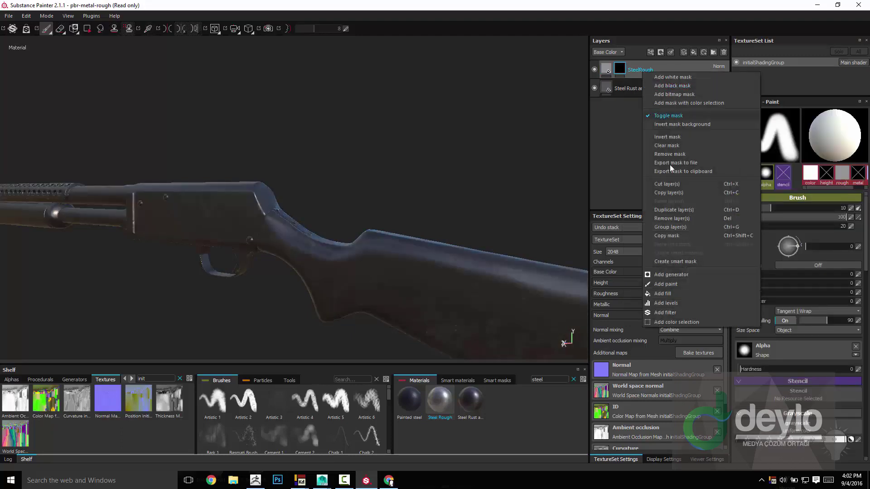
click(669, 275)
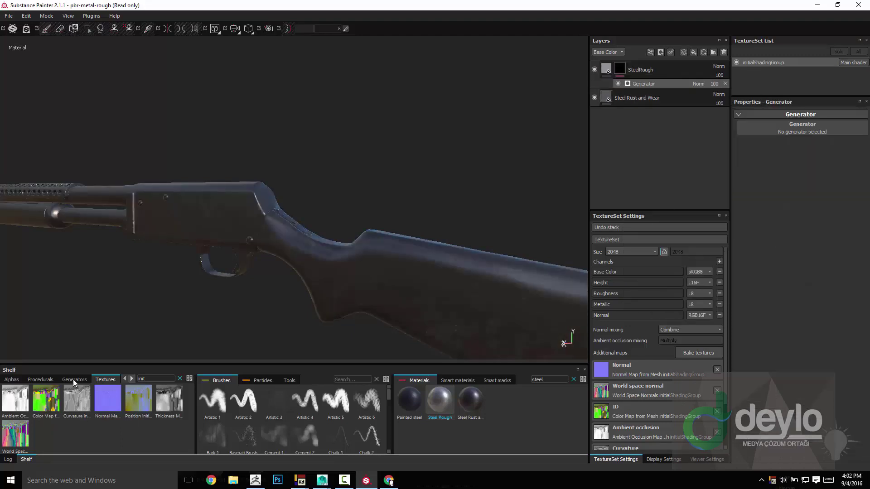
Step: Assign the MG Metal Edge Wear generator to the SteelRough mask
click(74, 380)
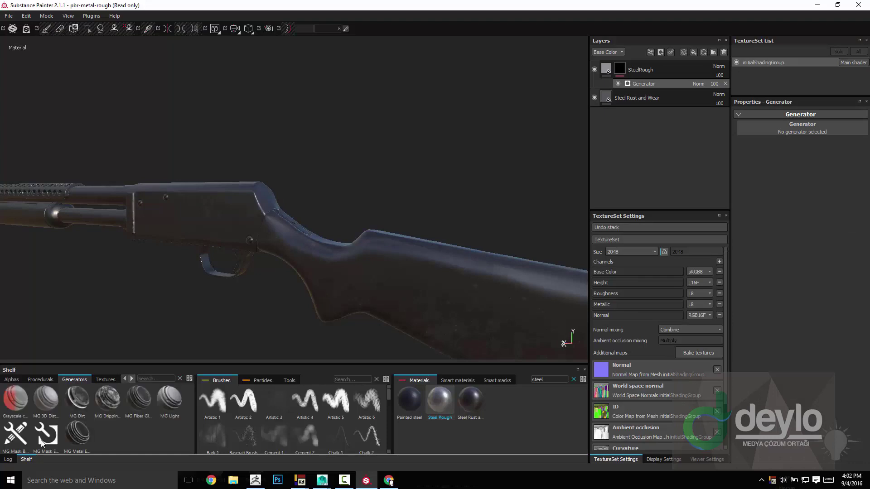
mouse_move(83, 436)
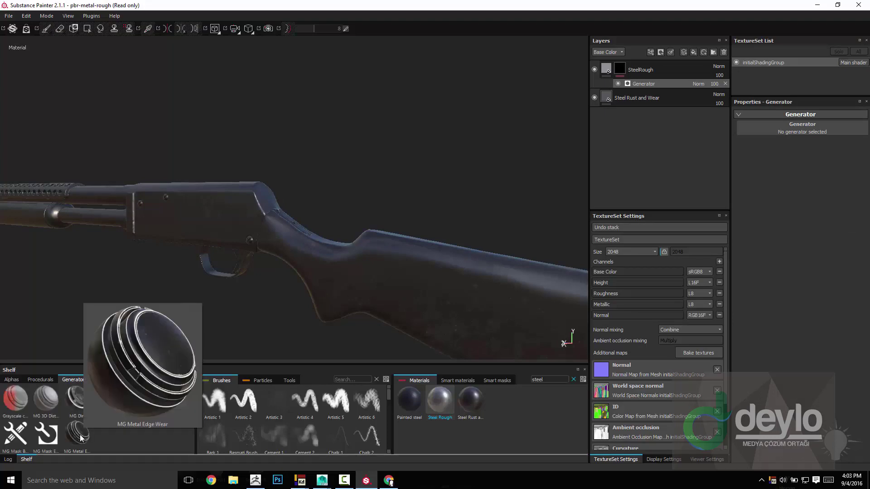
click(500, 382)
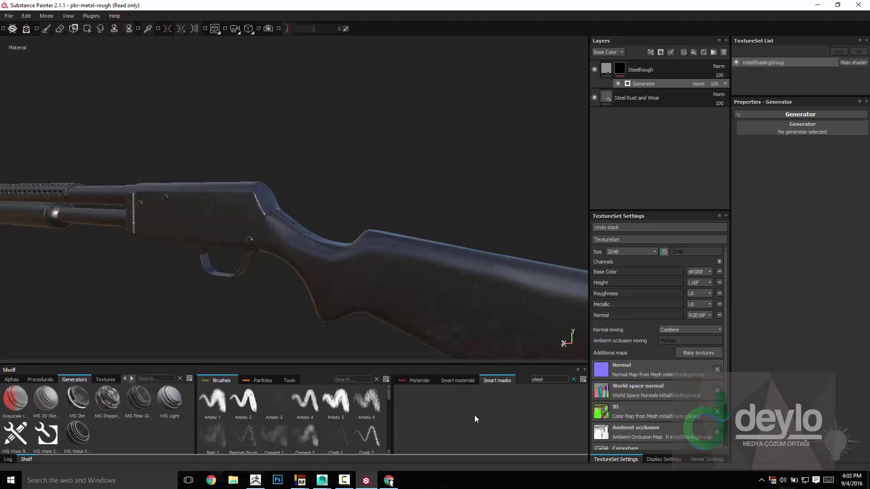
click(574, 380)
drag(74, 437, 806, 132)
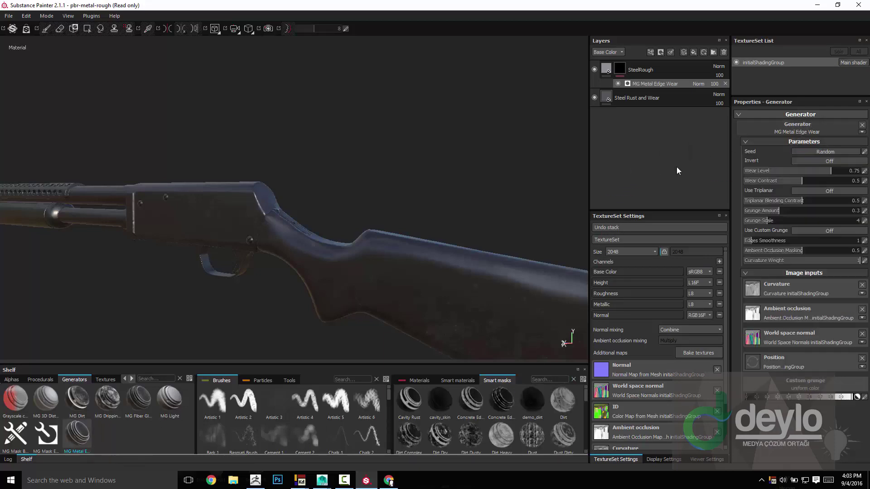
Step: Set the edge wear generator's Wear Level to 0.1
alt+middle_drag(328, 141, 382, 189)
alt+drag(382, 189, 376, 191)
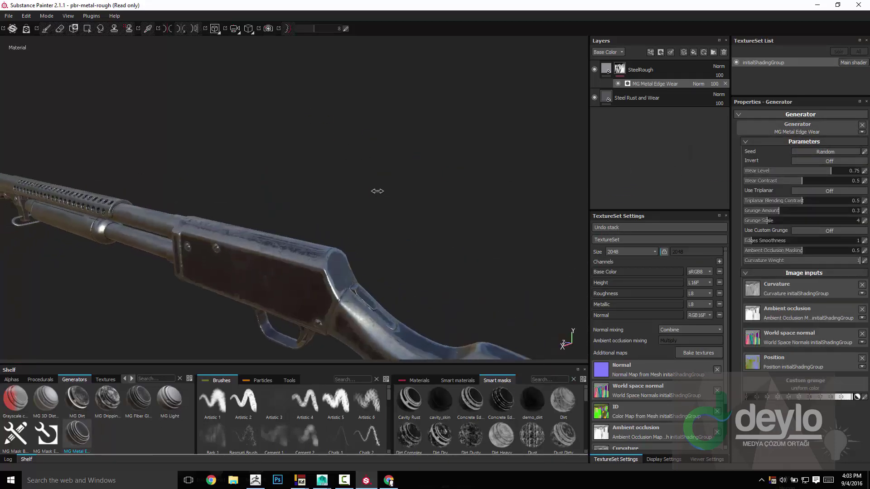
shift+right_drag(377, 190, 381, 190)
alt+drag(380, 191, 390, 170)
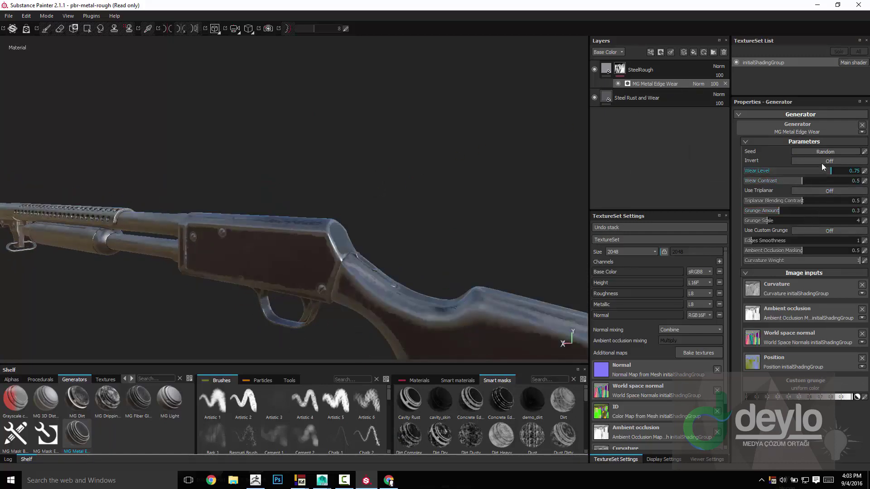
drag(801, 171, 757, 169)
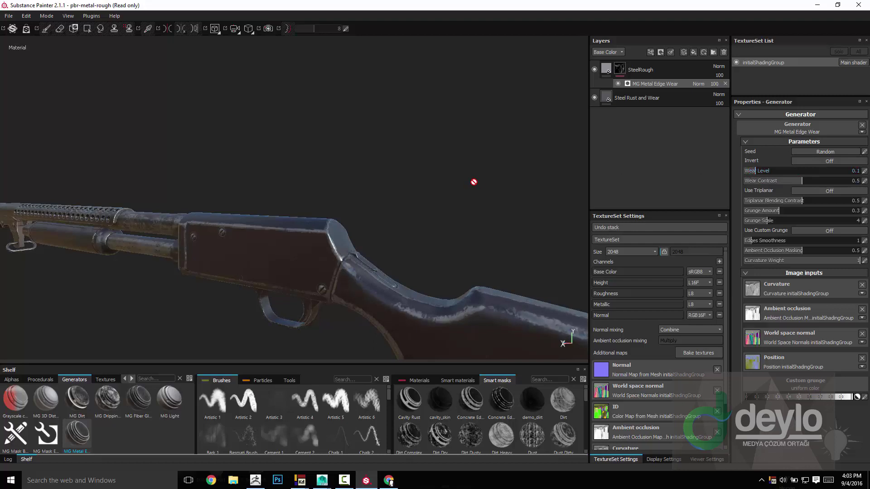
Step: Set the SteelRough layer's Steel Color to a slightly bluish mid-grey, RGB 0.482, 0.494, 0.510
alt+drag(474, 182, 248, 176)
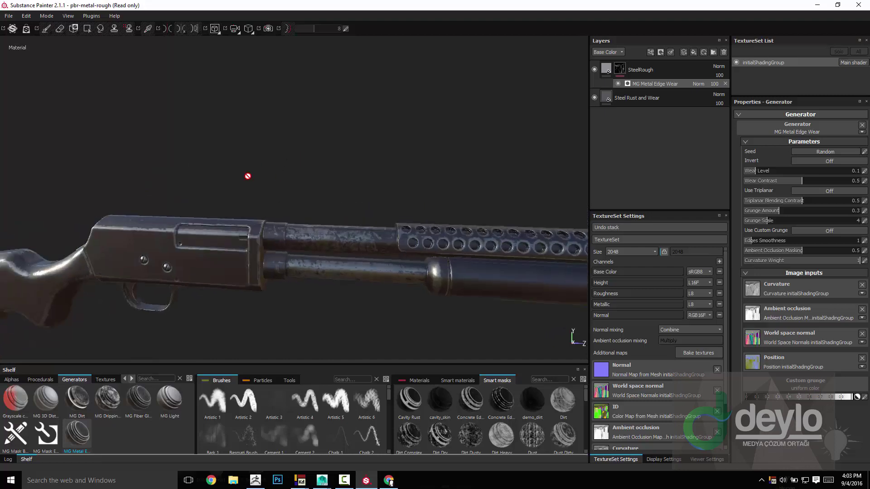
alt+drag(317, 155, 355, 179)
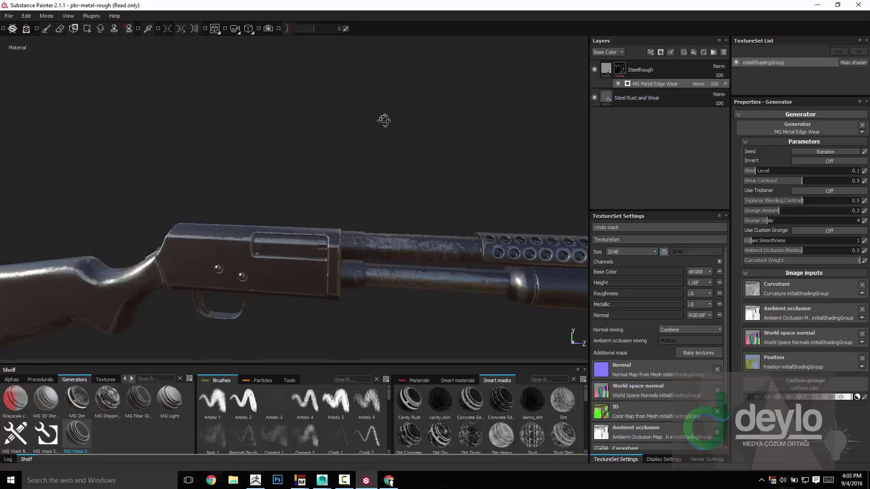
alt+right_drag(383, 121, 348, 168)
alt+drag(348, 167, 451, 159)
alt+drag(440, 105, 379, 146)
click(603, 84)
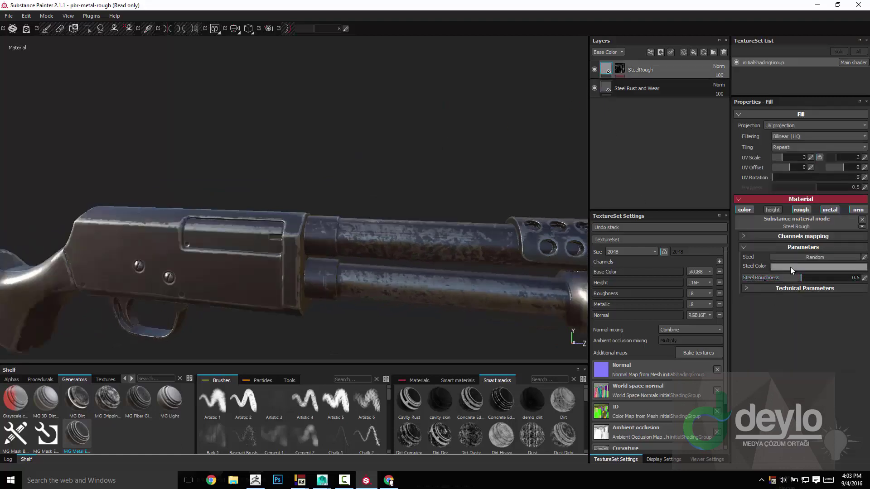
click(791, 269)
click(717, 268)
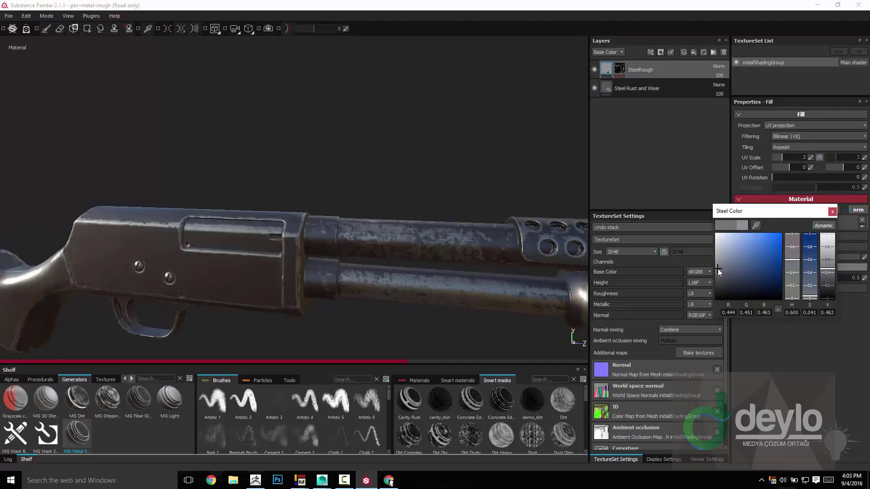
click(719, 266)
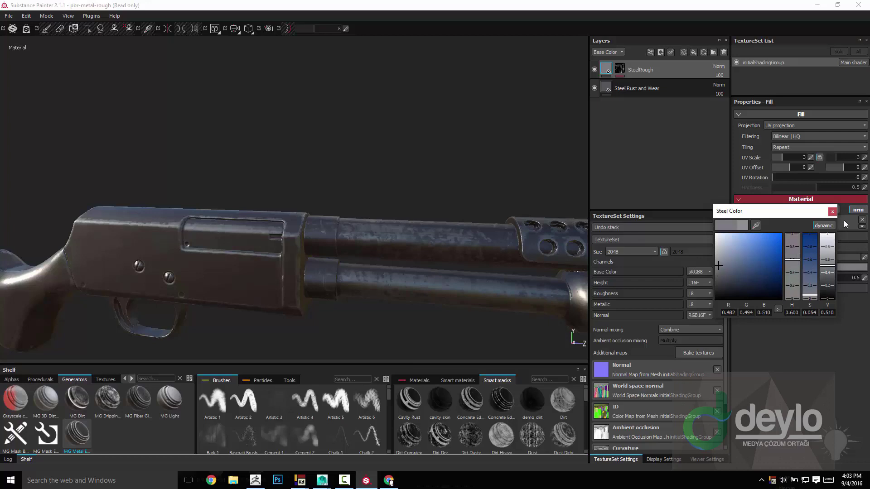
click(832, 212)
Step: Add a fill layer above SteelRough and name it Wood
alt+drag(250, 97, 394, 117)
alt+middle_drag(421, 136, 497, 114)
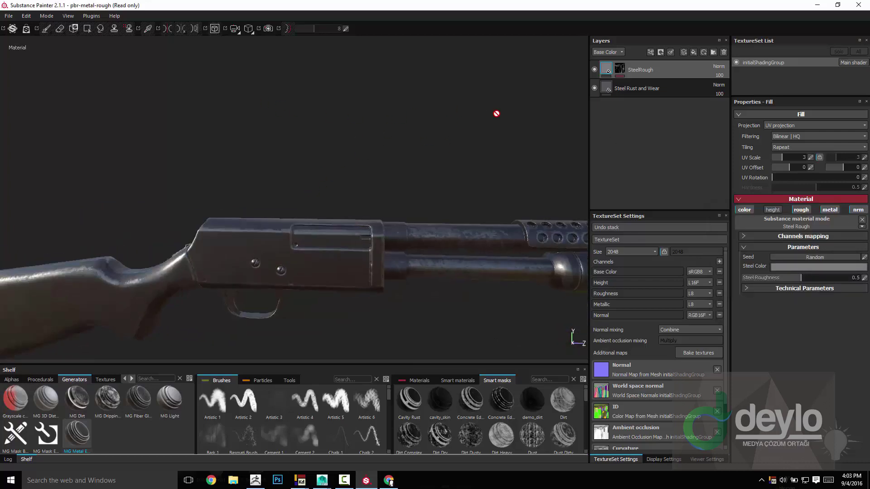
alt+drag(496, 113, 658, 74)
click(694, 52)
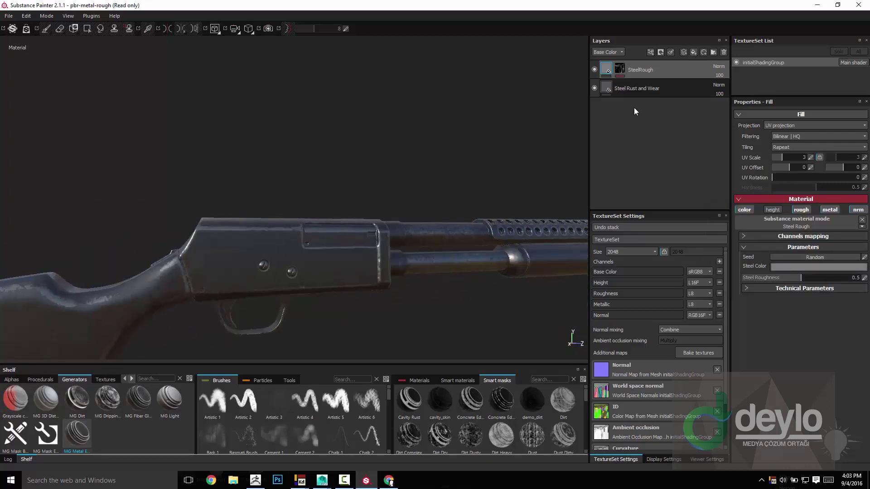
double_click(631, 70)
text(Wood)
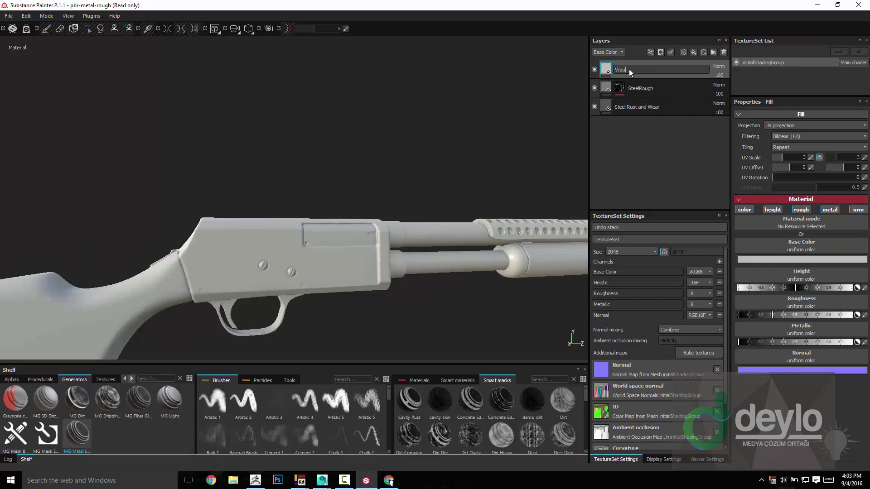
key(Return)
Step: Search the materials for "wood" and apply Wood american cherry to the Wood layer
click(421, 380)
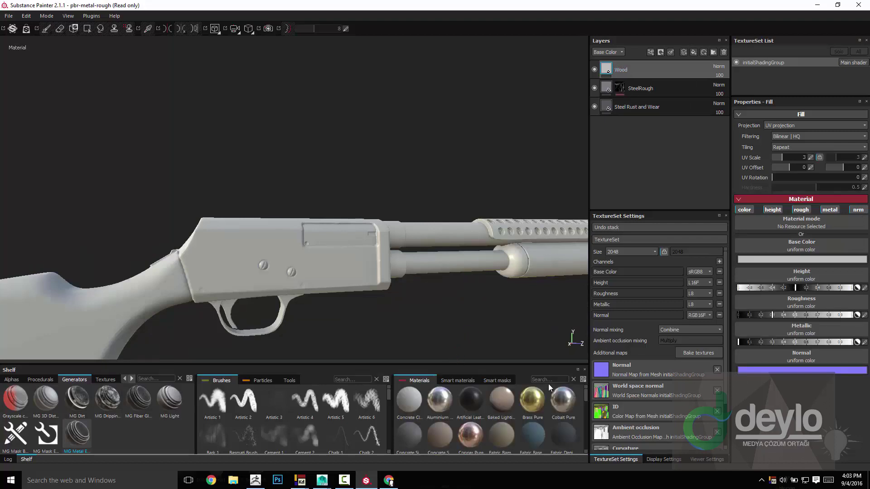
click(551, 380)
text(wood)
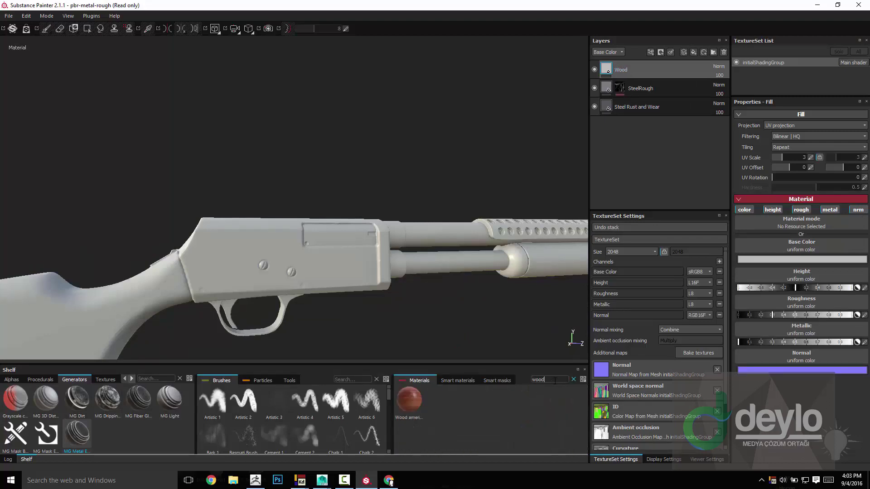
drag(411, 405, 401, 176)
Step: Change the Wood layer's projection to Tri-planar projection
alt+right_drag(401, 177, 413, 195)
alt+middle_drag(413, 195, 317, 173)
shift+right_drag(317, 172, 309, 196)
alt+drag(308, 196, 305, 206)
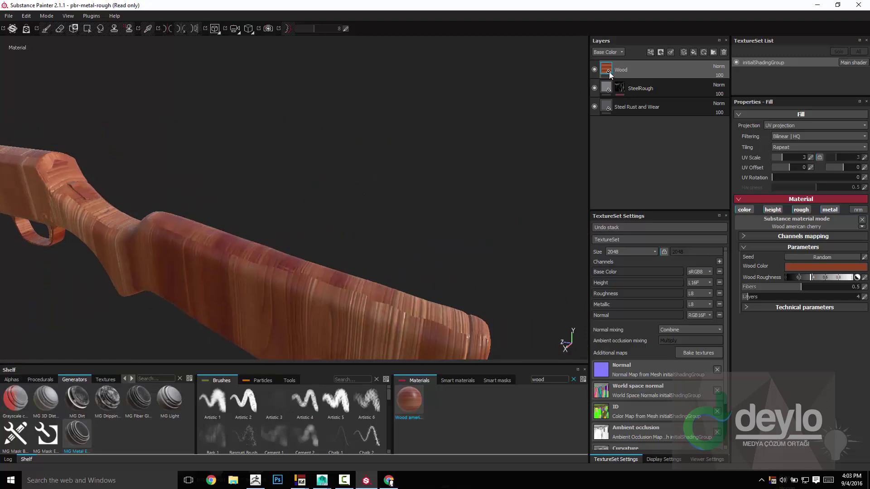
click(773, 125)
click(776, 138)
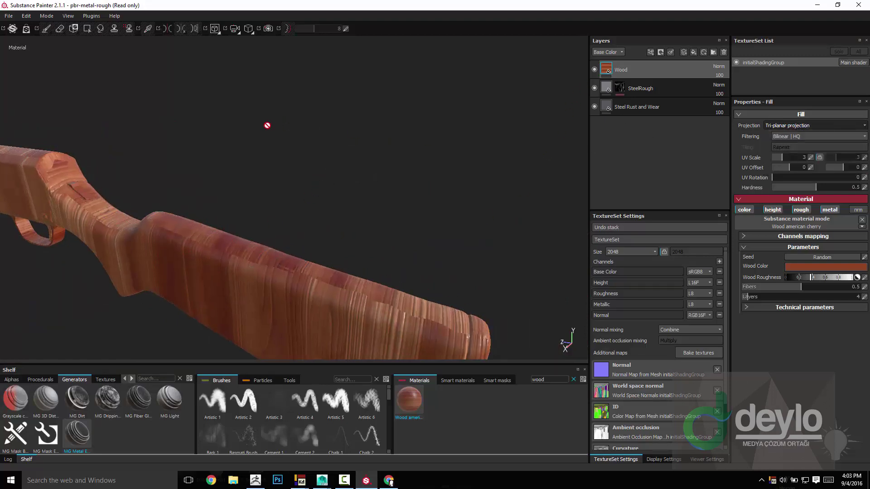
Step: Inspect the wood grain and its relief on the shotgun's stock from several sides
alt+drag(278, 132, 305, 118)
alt+right_drag(305, 119, 314, 145)
alt+drag(314, 146, 327, 163)
shift+right_drag(327, 163, 303, 171)
alt+right_drag(304, 171, 315, 154)
alt+drag(314, 154, 355, 132)
alt+right_drag(355, 132, 454, 111)
alt+drag(415, 111, 393, 110)
alt+middle_drag(393, 109, 384, 108)
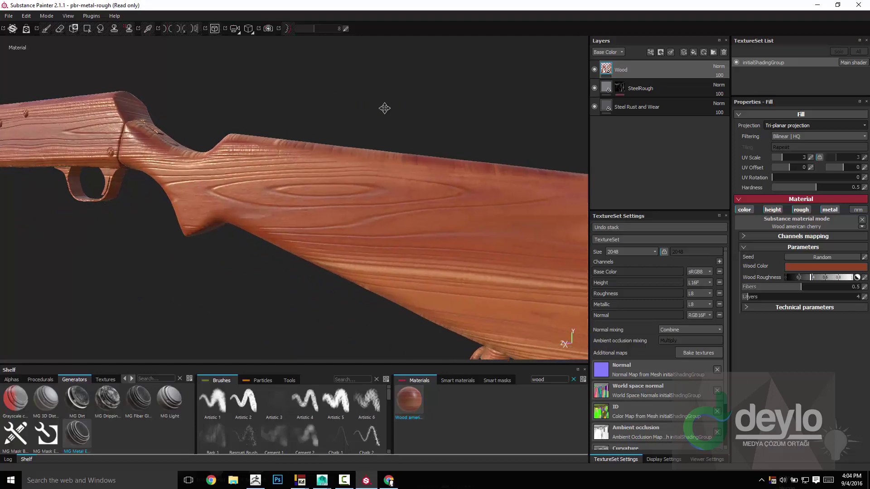
alt+drag(384, 108, 392, 142)
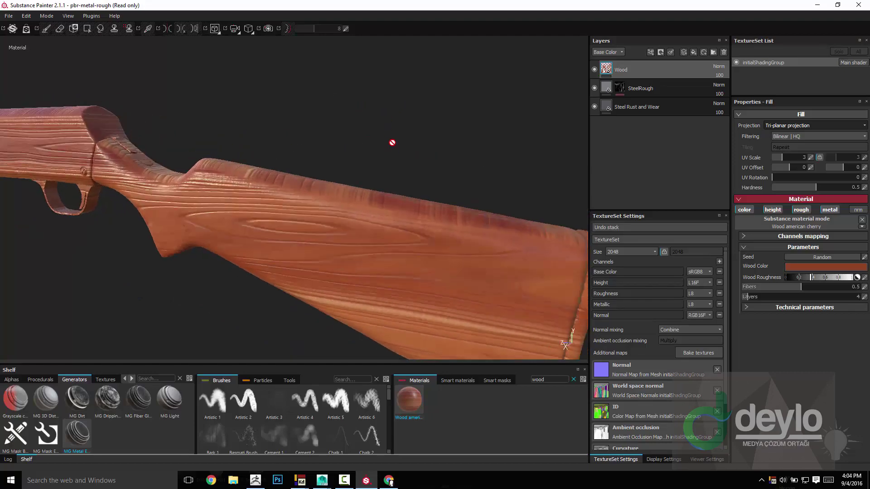
Step: Switch the layer stack to the Height channel and set the Wood layer's opacity to 33
click(605, 55)
click(629, 69)
mouse_move(720, 84)
mouse_down()
mouse_move(733, 84)
mouse_move(714, 84)
mouse_move(720, 87)
mouse_up()
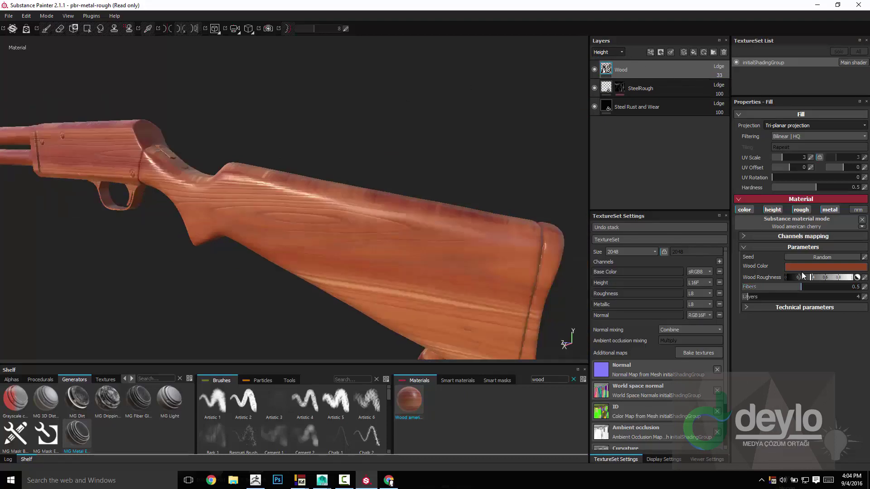
Step: Darken the Wood Color to a deep reddish brown, RGB 0.320, 0.150, 0.070
click(795, 268)
click(767, 279)
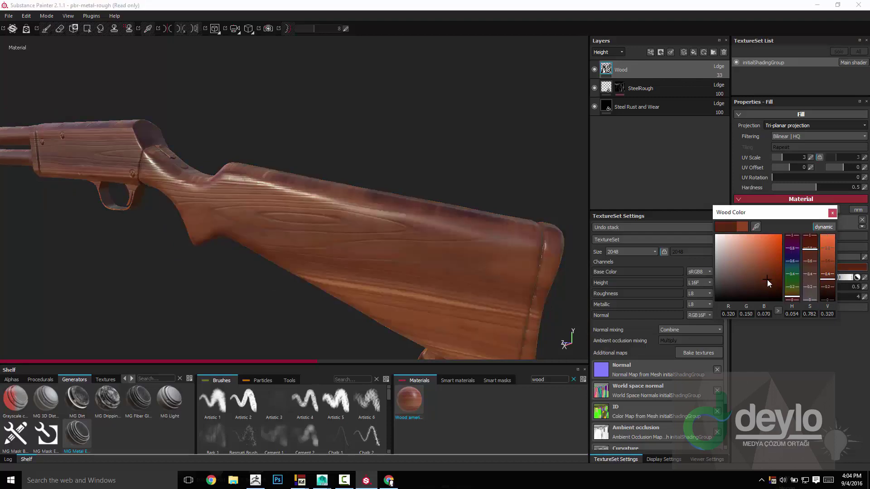
click(833, 213)
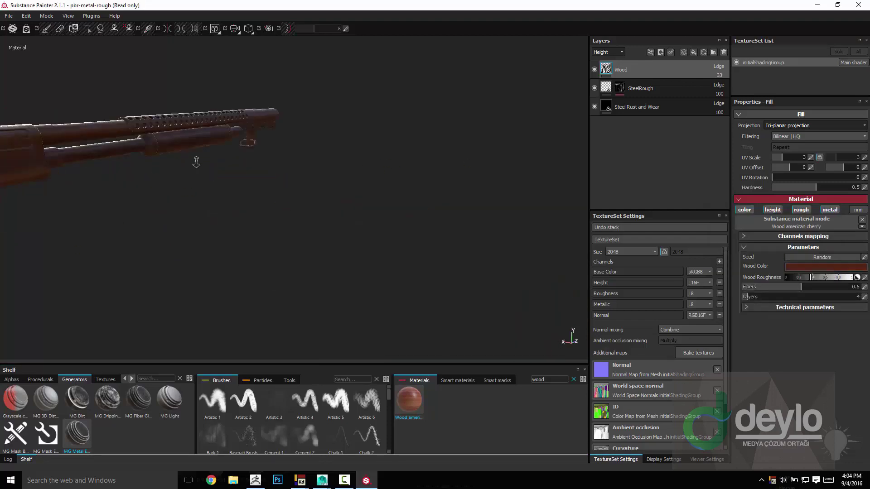
Step: Mask the Wood layer by color selection, picking the grey (160, 160, 160) and green (58, 253, 0) ID colors of the fore-end and stock
alt+middle_drag(196, 161, 312, 214)
alt+shift+drag(313, 213, 199, 220)
shift+right_drag(199, 220, 227, 234)
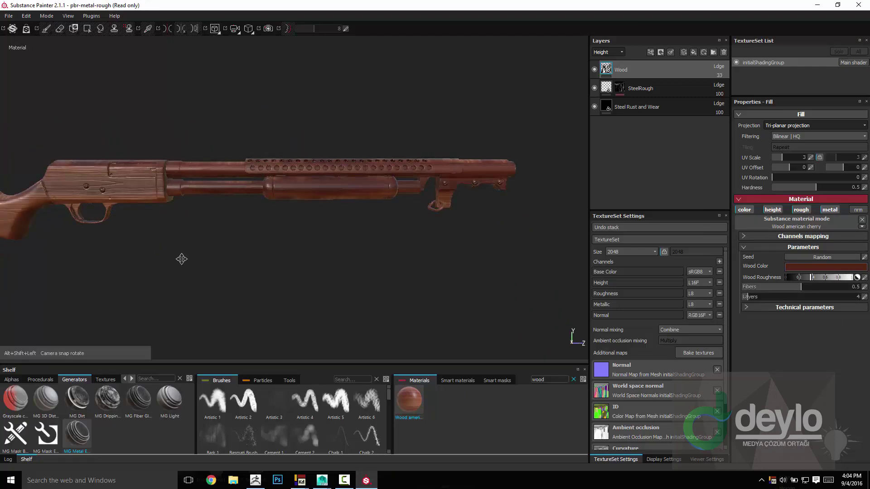
alt+drag(181, 258, 183, 263)
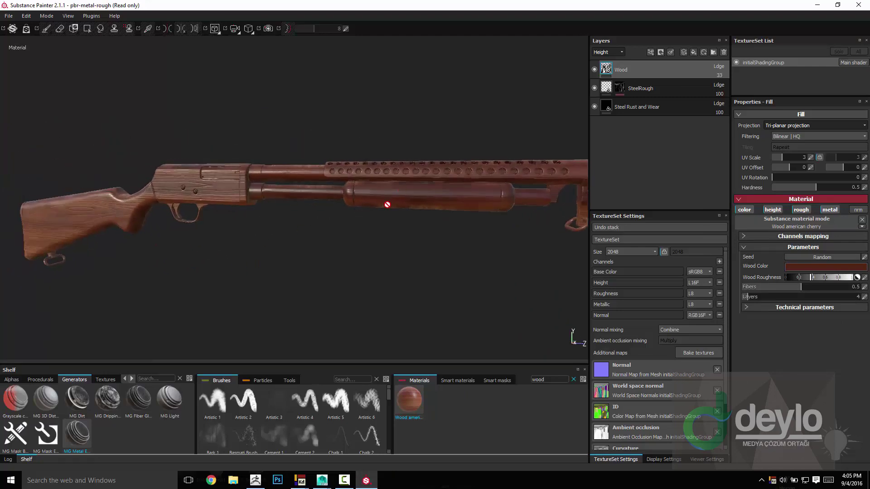
alt+middle_drag(344, 253, 284, 282)
alt+right_drag(284, 281, 312, 288)
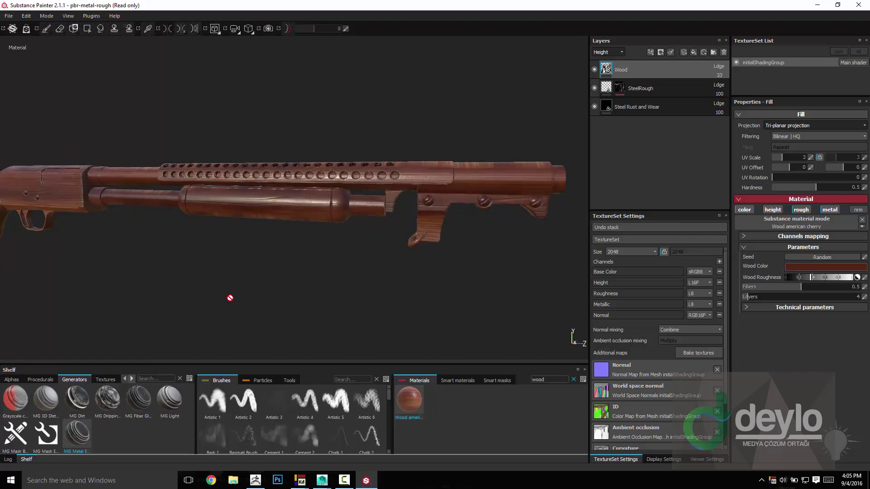
alt+middle_drag(230, 297, 272, 295)
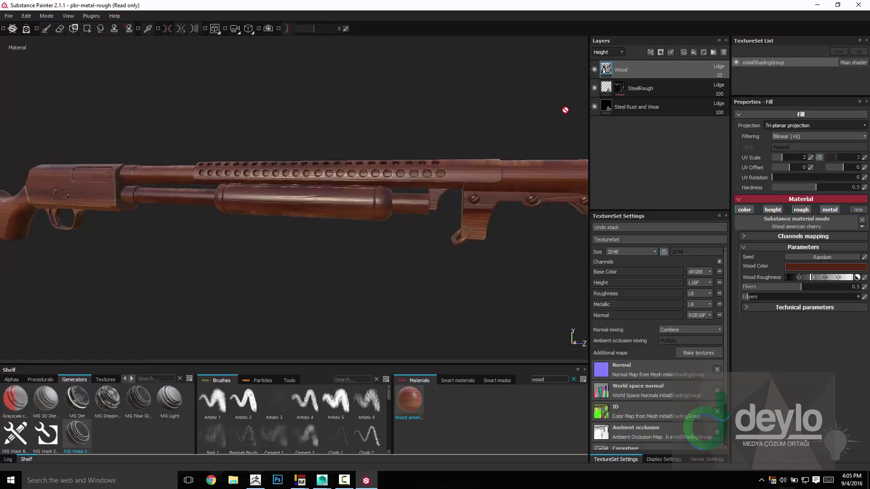
right_click(638, 69)
click(657, 100)
click(358, 207)
click(839, 186)
click(20, 202)
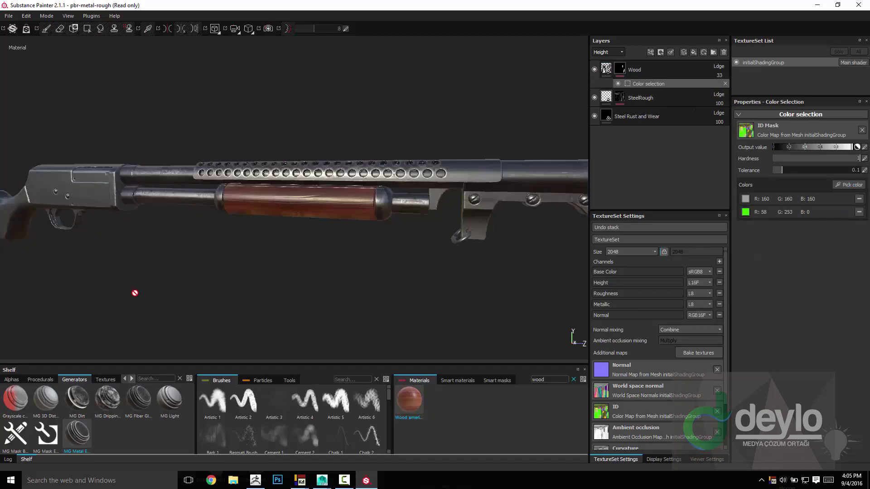
Step: Add a fill layer above Wood and name it lightmetanl
shift+right_drag(206, 291, 195, 291)
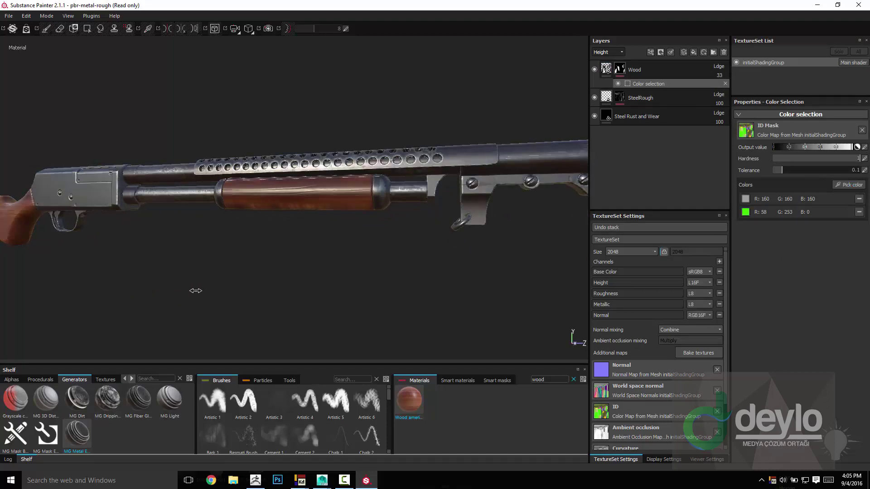
alt+middle_drag(190, 283, 204, 300)
click(640, 70)
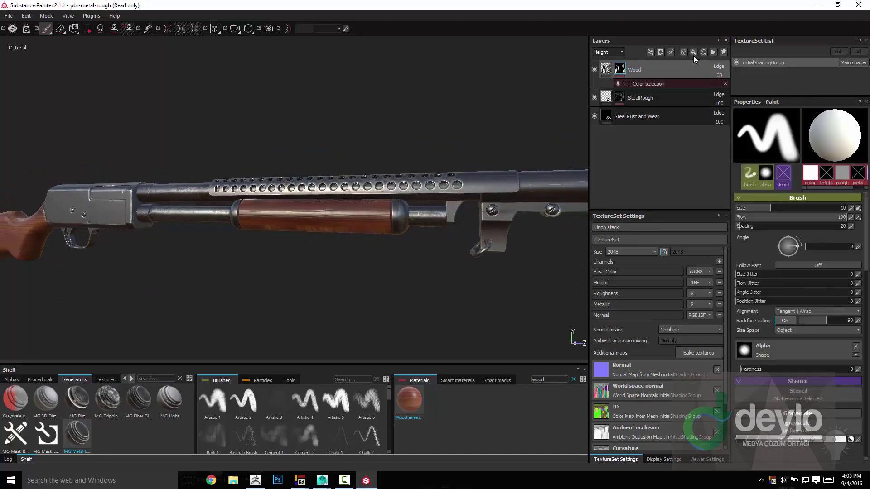
click(693, 54)
double_click(628, 72)
text(lightmetanl)
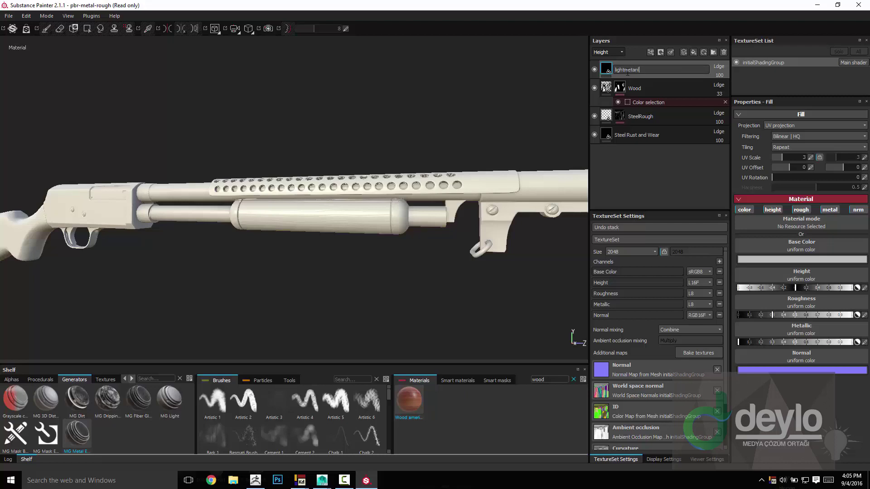
key(Return)
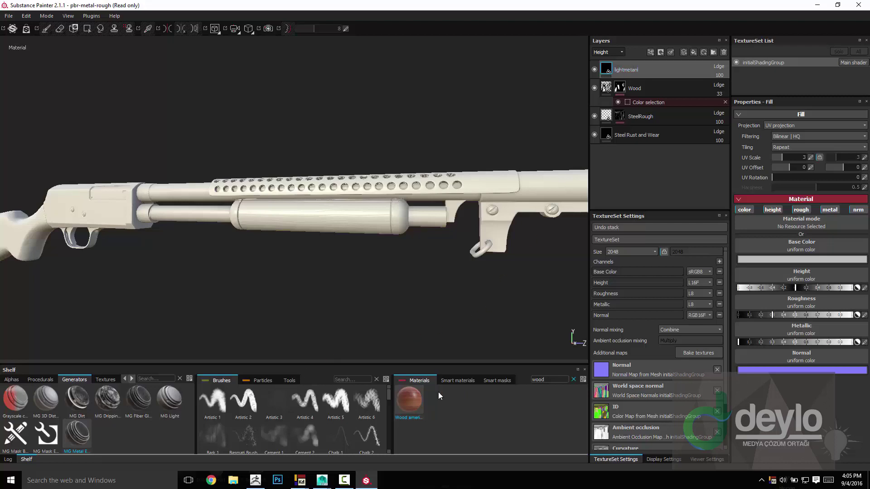
Step: Search the materials for steel and apply Steel Rough to the lightmetanl fill layer
click(573, 379)
text(steel)
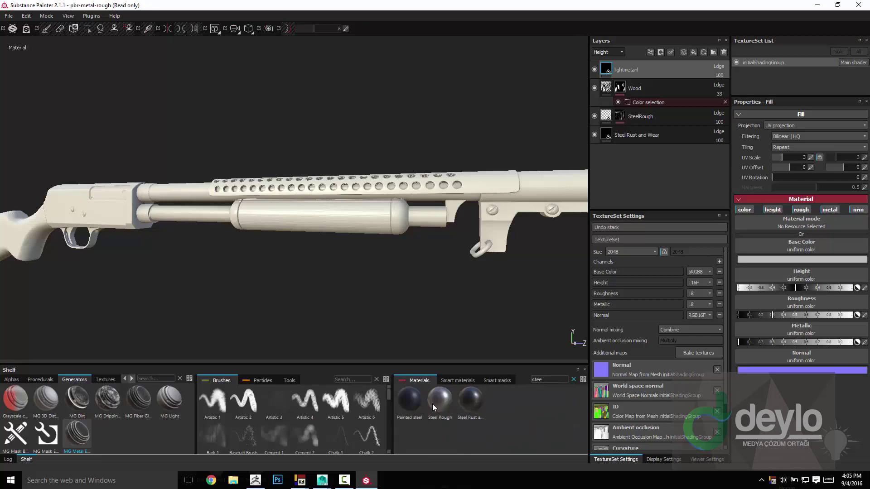
click(438, 401)
Step: Mask the lightmetanl layer by color selection, picking the blue (0, 4, 253) ID color of the receiver's bolt plate
alt+drag(242, 290, 426, 316)
right_click(627, 71)
click(663, 97)
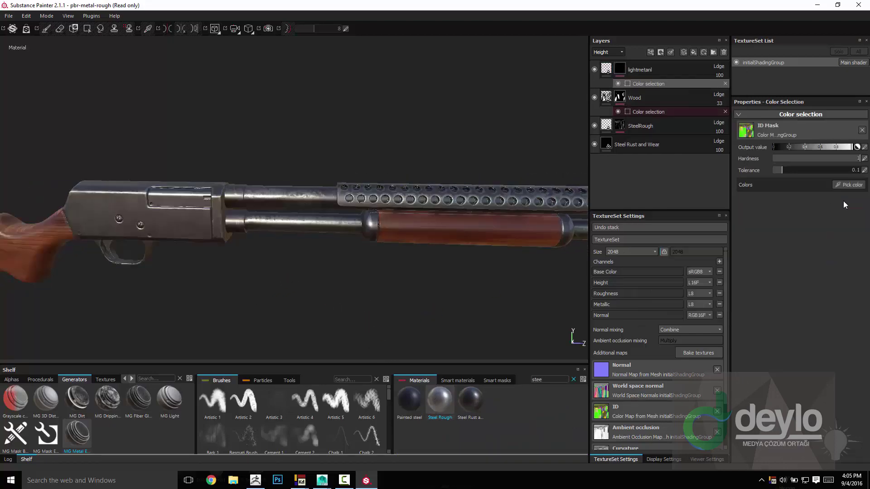
click(849, 185)
click(218, 196)
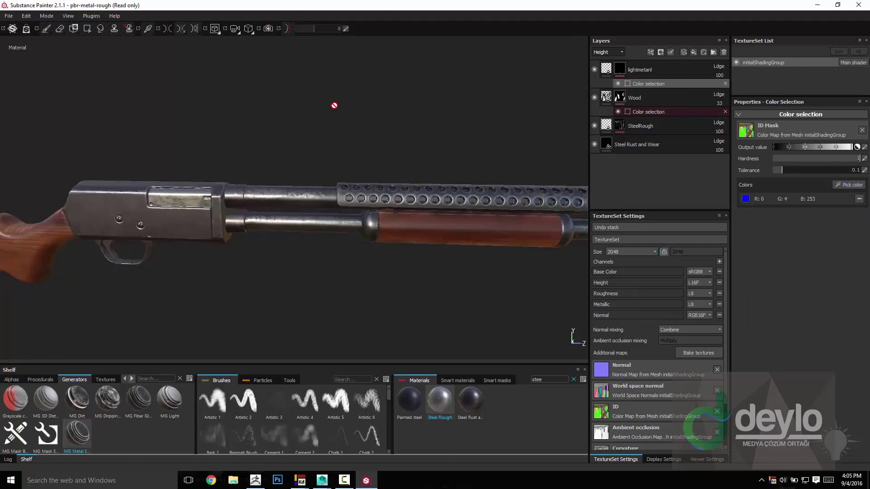
Step: Duplicate the lightmetanl layer, rename the copy screw and remove the copy's color selection
click(642, 70)
key(ctrl+d)
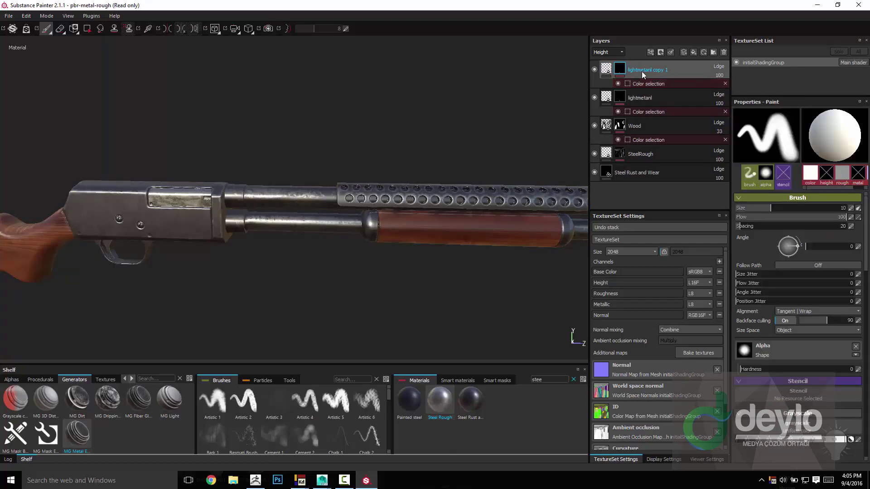
double_click(642, 71)
text(screw)
key(Return)
click(725, 83)
Step: Darken the screw layer's Steel Color to a darker grey
click(785, 269)
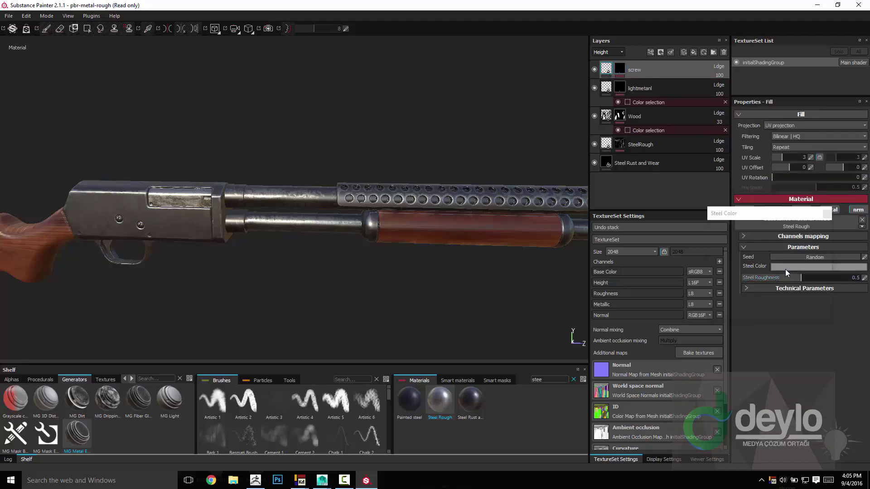
click(713, 275)
click(827, 213)
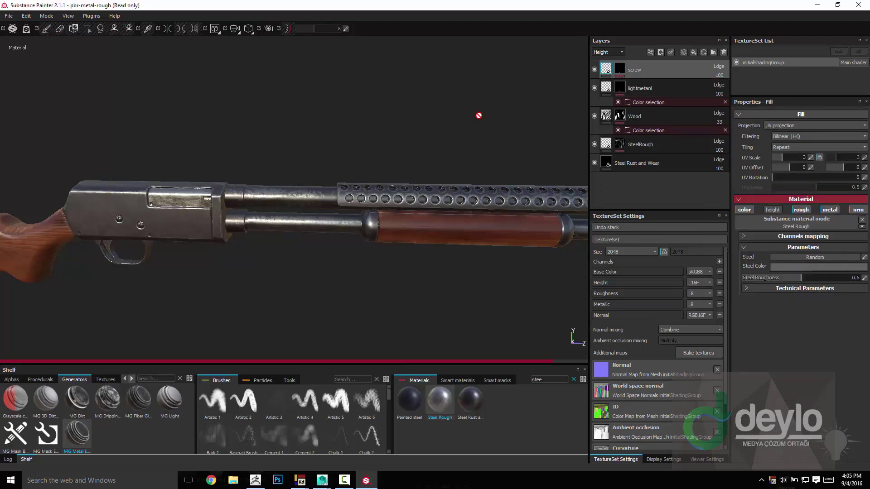
Step: Mask the screw layer by color selection, picking the green (132, 206, 120) receiver screws and the cyan (120, 206, 206) barrel bracket screws
right_click(641, 70)
click(668, 97)
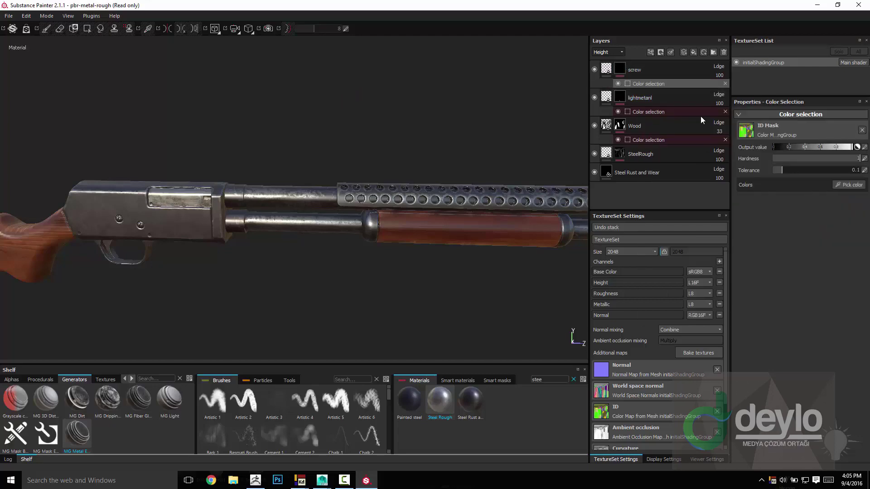
click(851, 185)
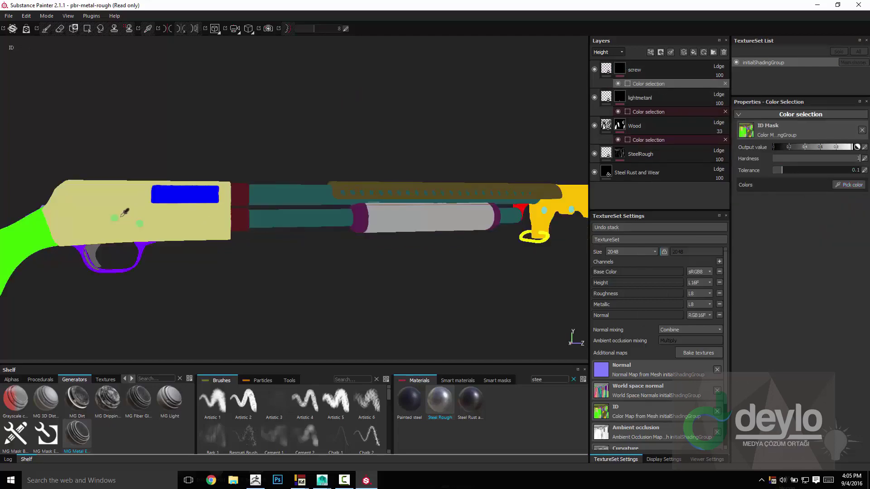
click(115, 217)
alt+drag(358, 125, 297, 128)
alt+middle_drag(297, 128, 25, 134)
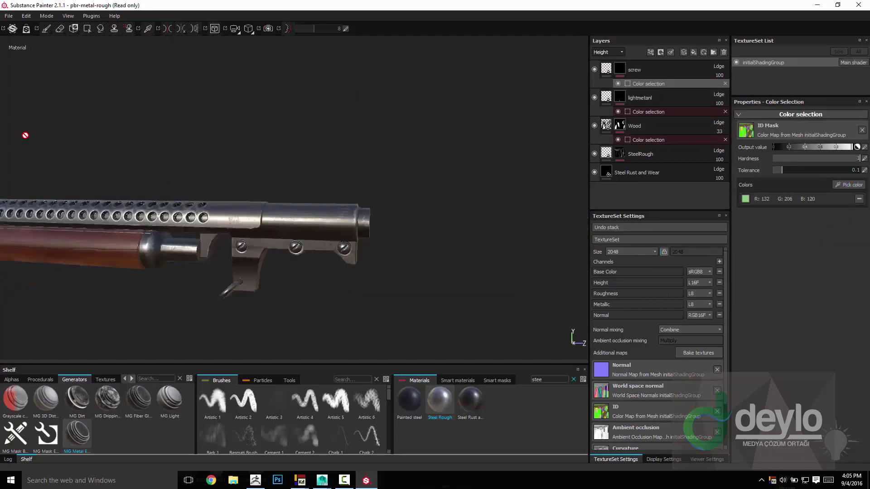
alt+right_drag(304, 122, 278, 120)
click(851, 185)
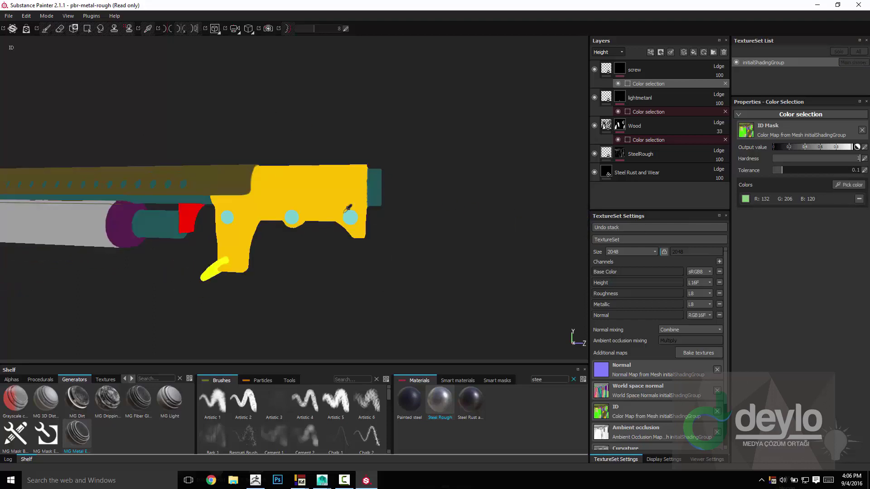
click(231, 218)
Step: Add the yellow (252, 252, 0) ID color of the sling ring under the stock to the screw layer's mask
alt+drag(435, 87, 204, 79)
alt+middle_drag(515, 177, 441, 144)
alt+right_drag(441, 143, 419, 139)
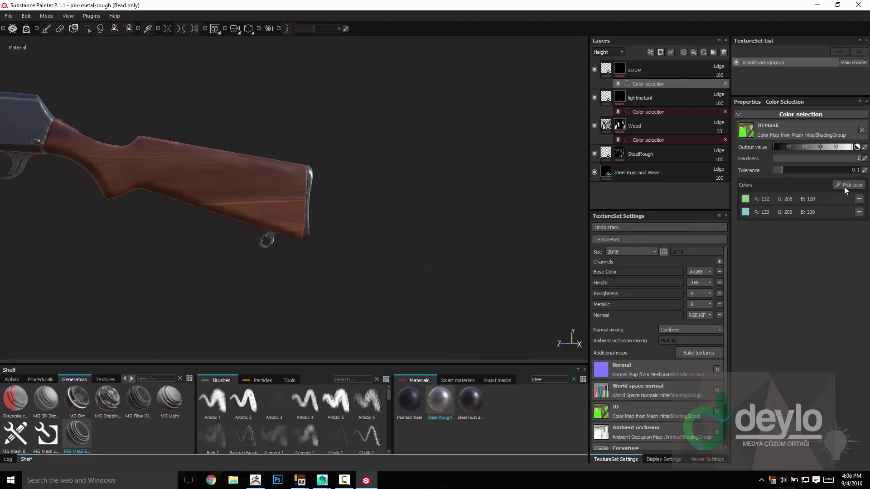
click(847, 187)
click(267, 242)
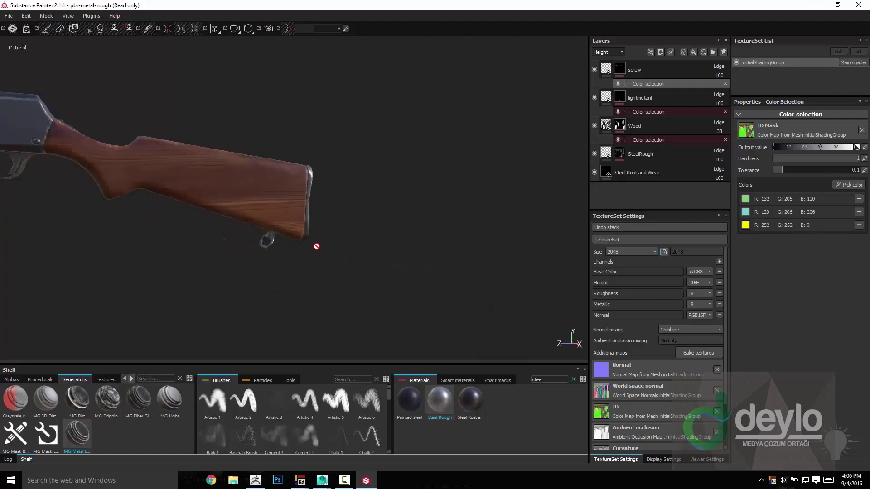
Step: Add a fill layer above the screw layer and name it RUbber
alt+right_drag(443, 238, 490, 254)
alt+drag(429, 218, 306, 138)
alt+middle_drag(358, 125, 243, 83)
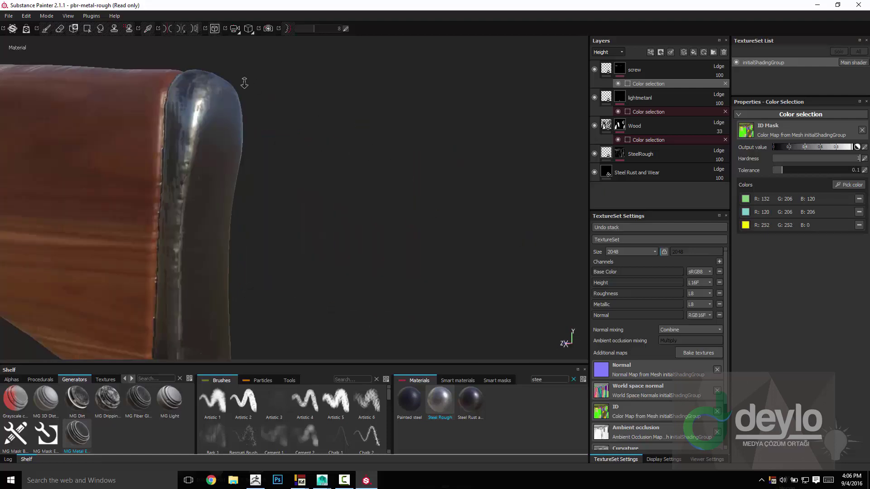
alt+right_drag(243, 83, 281, 86)
alt+middle_drag(281, 86, 397, 97)
alt+drag(397, 97, 421, 93)
click(639, 73)
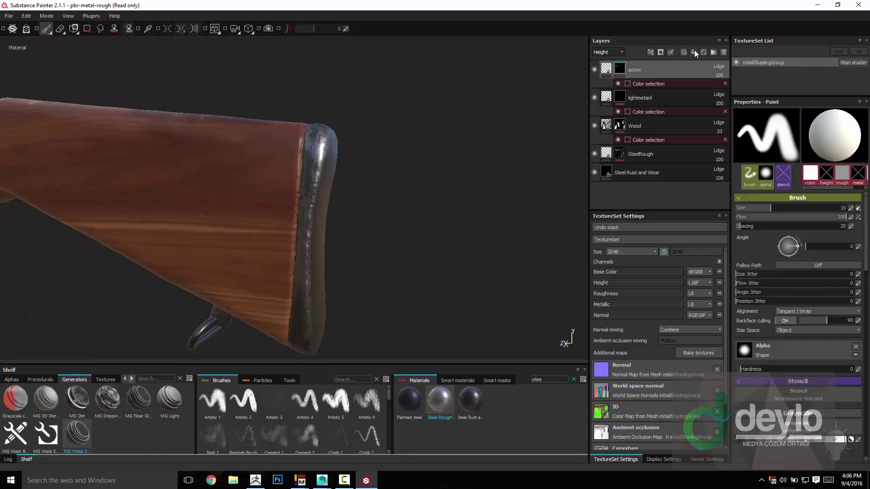
double_click(629, 70)
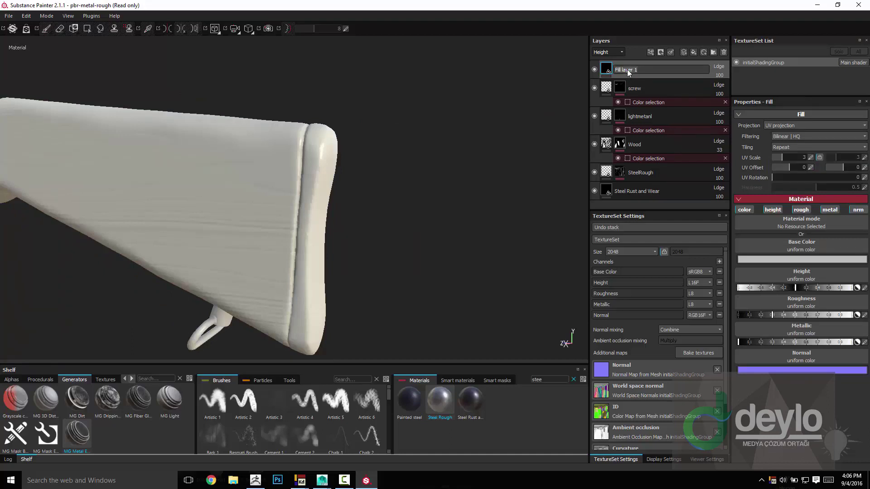
text(RUbber)
key(Return)
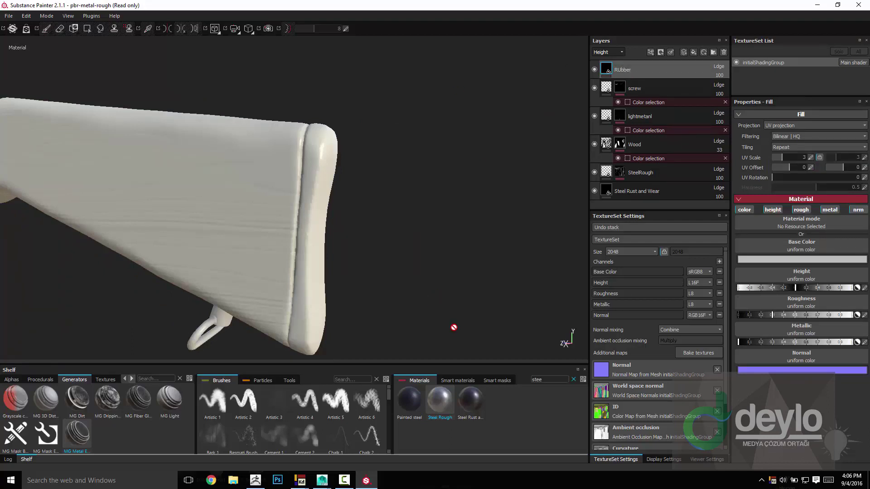
Step: Search the smart materials for rubb, add Rubber Dry and move it to the top of the layer stack
key(BackSpace)
key(BackSpace)
key(BackSpace)
key(BackSpace)
text(rubb)
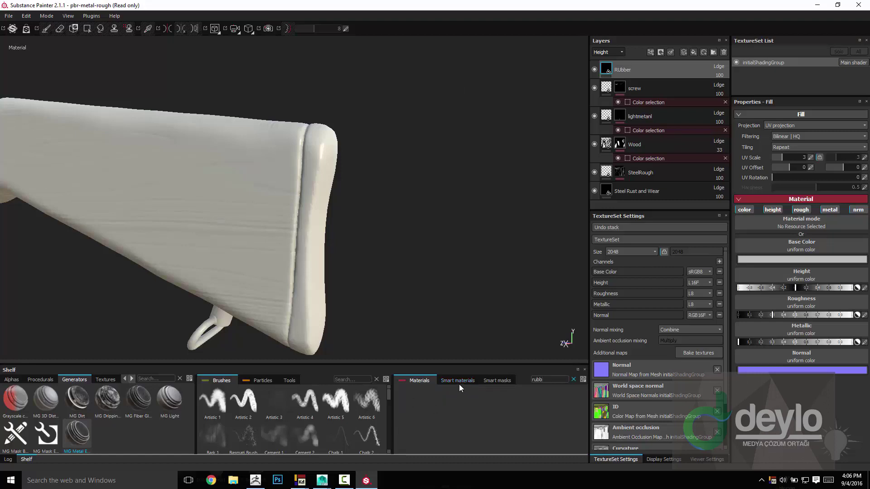
click(458, 382)
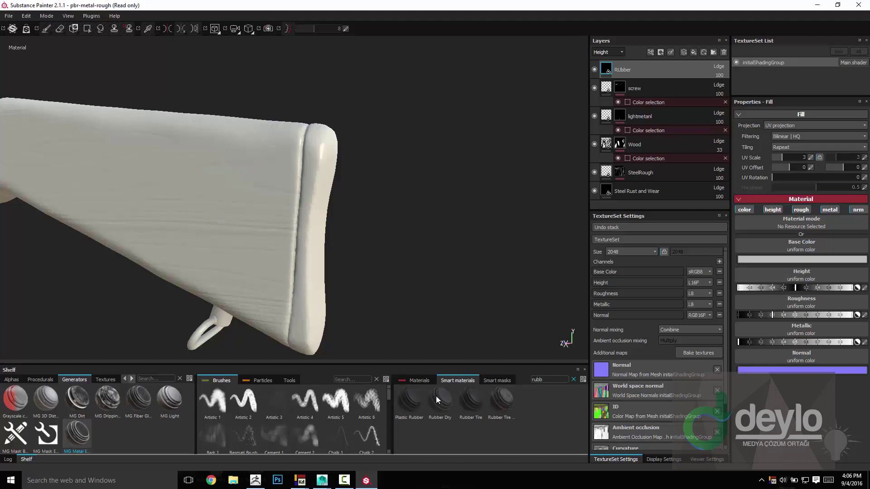
drag(436, 399, 645, 60)
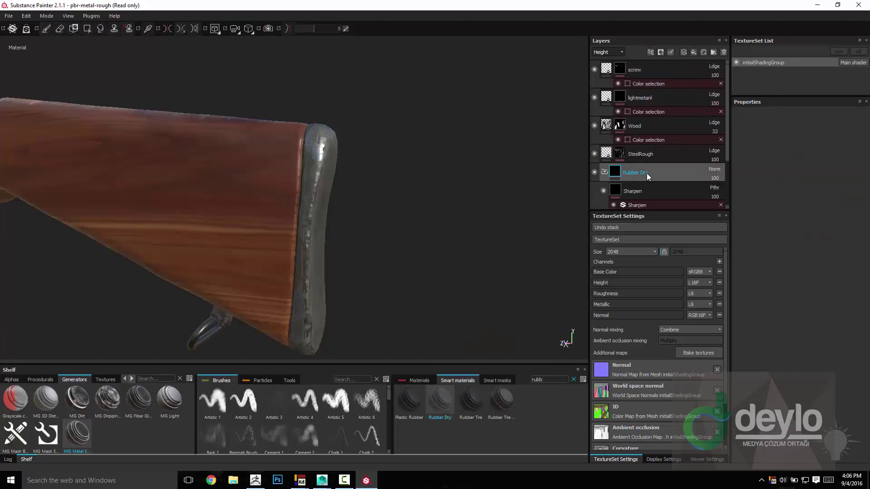
drag(646, 173, 643, 62)
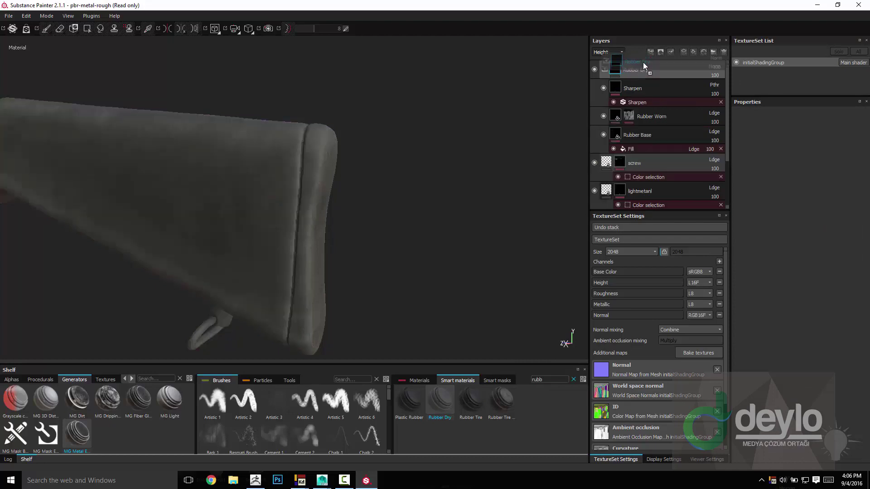
Step: Mask the Rubber Dry group by color selection, picking the purple (163, 120, 206) ID color of the butt pad
right_click(639, 69)
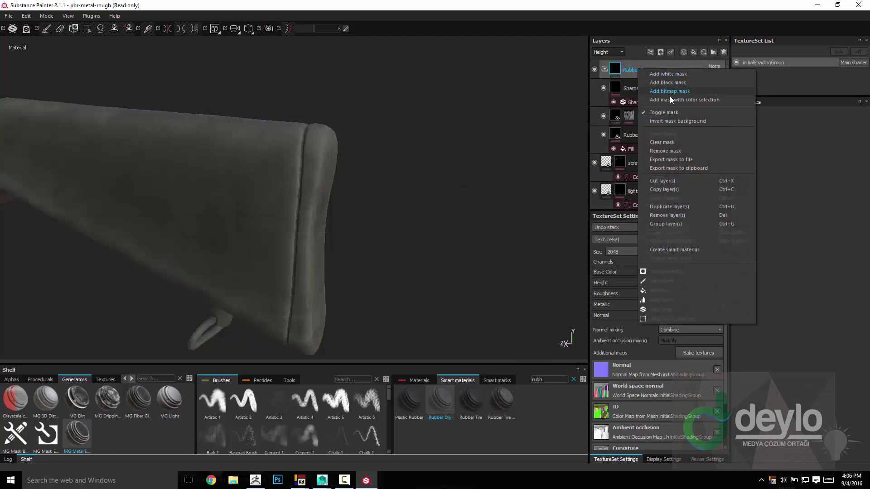
click(671, 99)
click(848, 185)
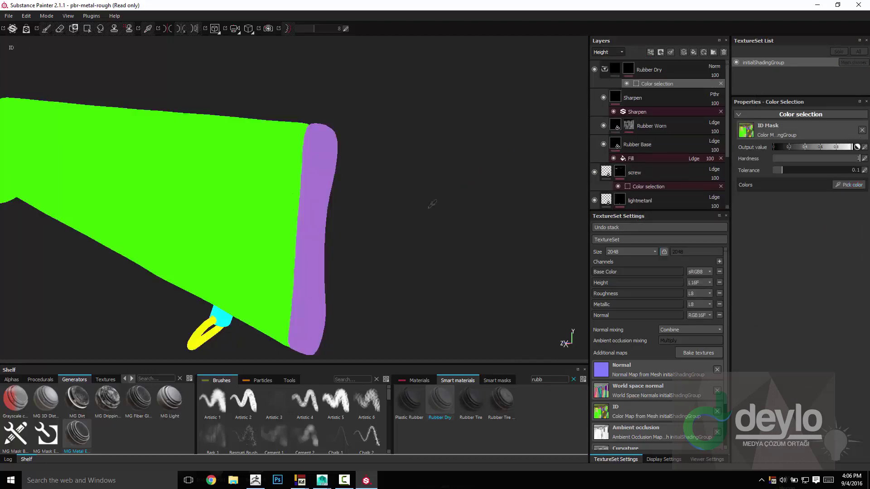
click(329, 181)
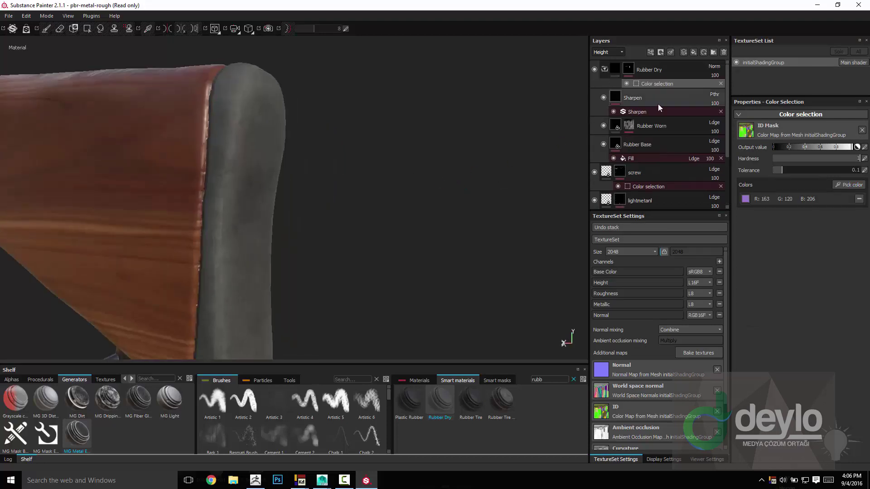
Step: Lower the Rubber Base layer's roughness to about 0.33
click(629, 159)
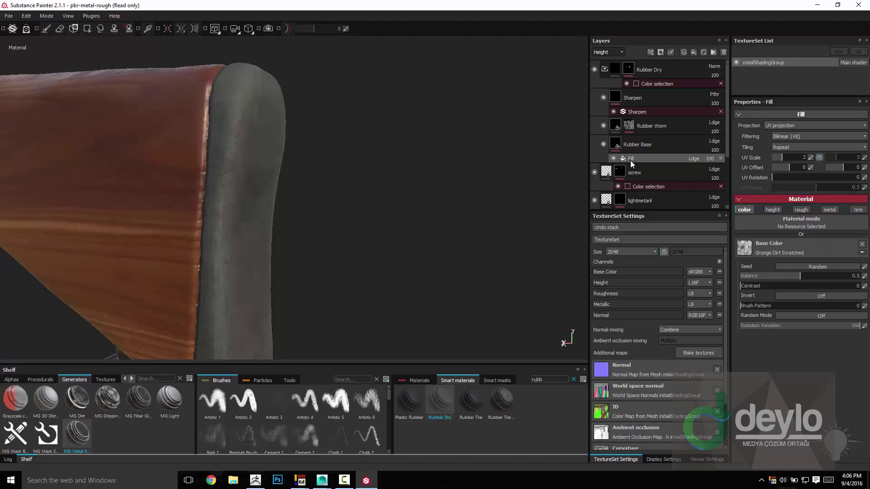
click(636, 146)
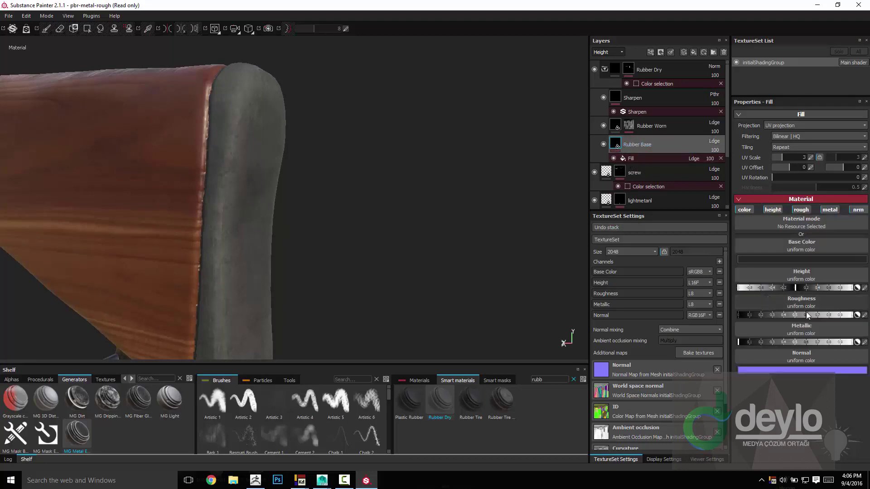
drag(779, 313, 776, 313)
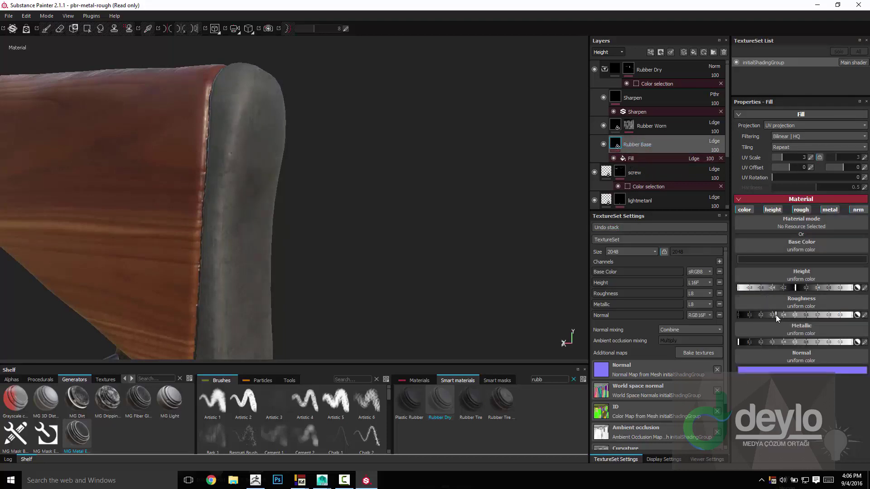
alt+drag(457, 218, 526, 177)
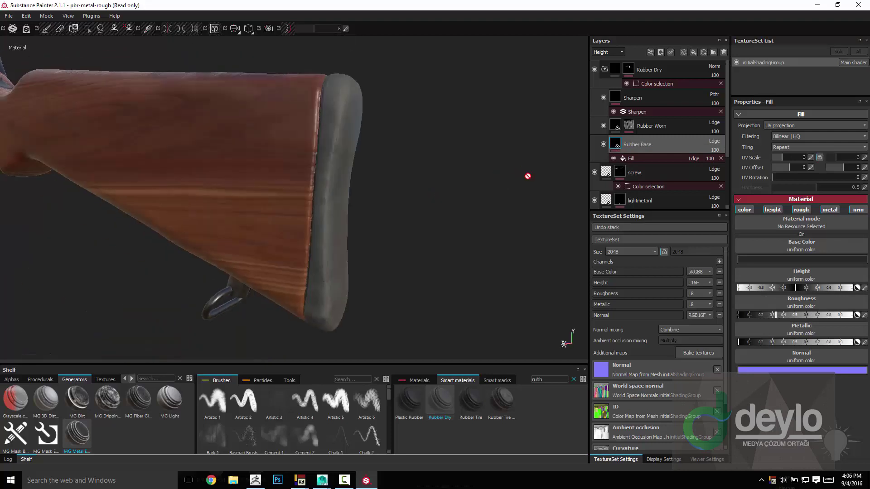
Step: Turn off the Rubber Worn layer's color channel and set its roughness to about 0.5
click(617, 126)
drag(791, 317, 771, 317)
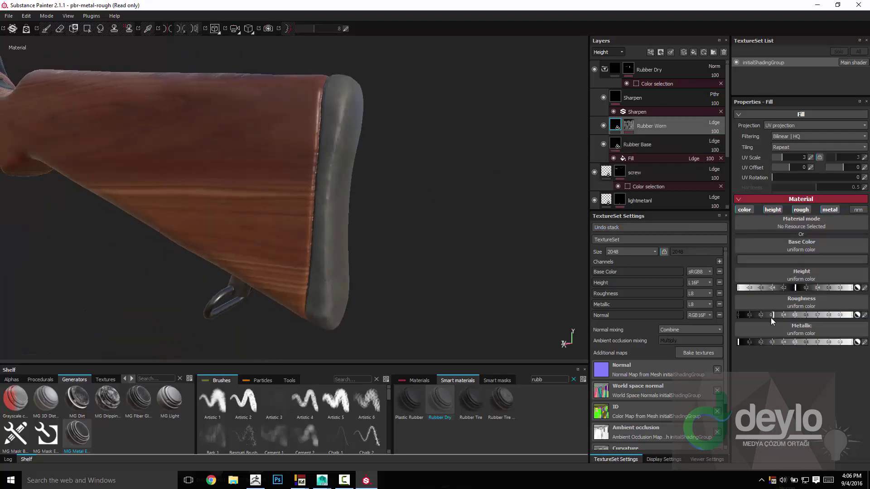
alt+drag(386, 116, 369, 132)
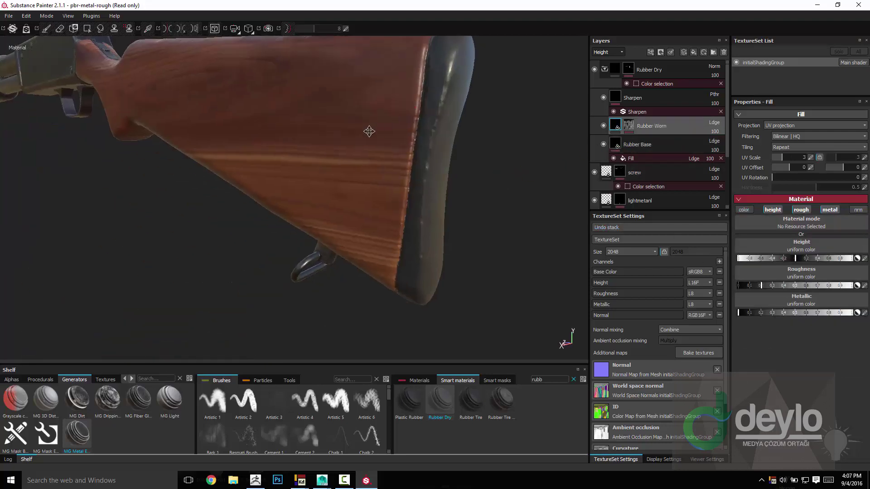
alt+middle_drag(370, 132, 328, 152)
shift+right_drag(408, 136, 507, 130)
alt+drag(507, 130, 480, 136)
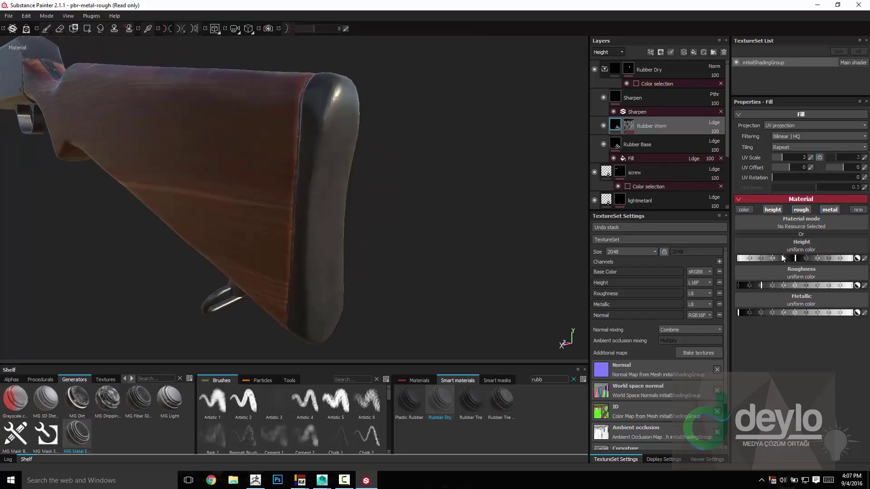
drag(796, 286, 798, 287)
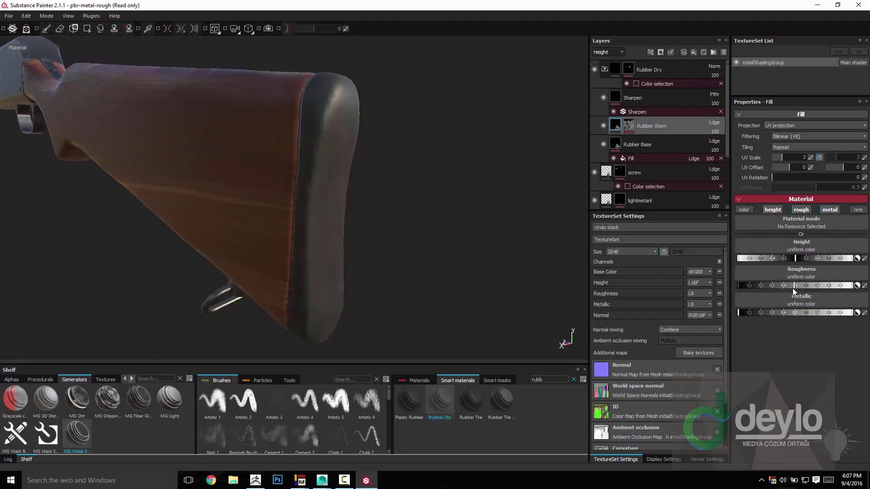
Step: Inspect the textured shotgun from the butt pad to the muzzle and along the other side of the receiver
alt+drag(336, 136, 353, 137)
shift+right_drag(237, 153, 195, 136)
alt+drag(59, 98, 260, 159)
alt+middle_drag(260, 159, 90, 181)
alt+drag(91, 181, 185, 176)
alt+middle_drag(184, 176, 59, 172)
alt+right_drag(59, 172, 127, 156)
alt+drag(127, 157, 243, 138)
alt+right_drag(243, 138, 27, 113)
alt+drag(27, 113, 68, 131)
alt+right_drag(68, 132, 130, 162)
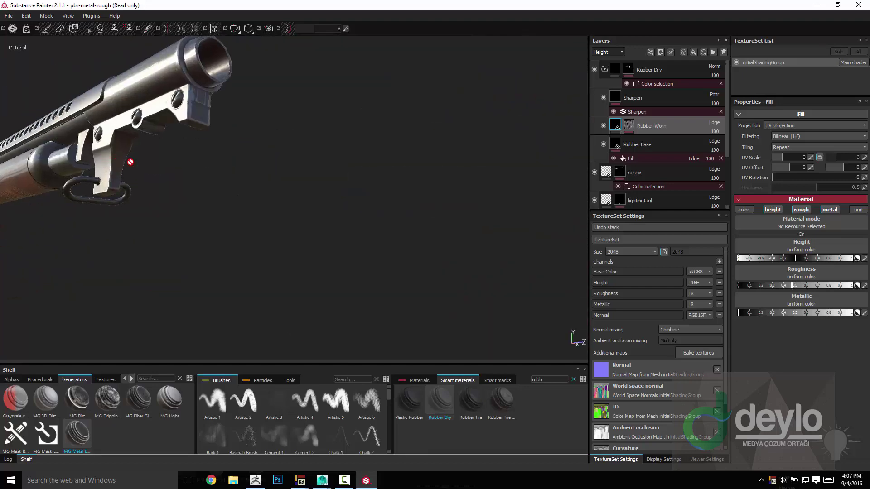
alt+middle_drag(131, 162, 304, 185)
alt+drag(245, 159, 268, 199)
alt+middle_drag(190, 168, 274, 177)
alt+drag(274, 177, 294, 181)
shift+right_drag(295, 181, 344, 188)
alt+drag(344, 187, 501, 161)
Step: Add a fill layer above the Rubber Dry group and name it oil
click(653, 76)
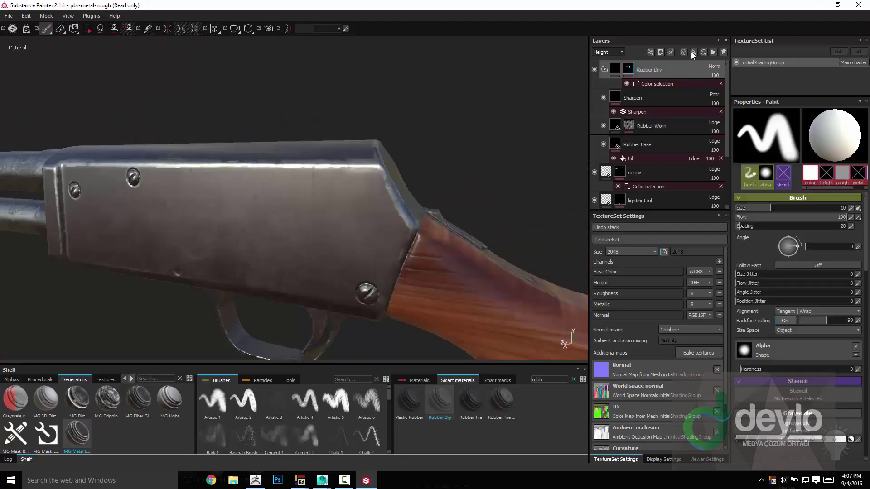
key(ctrl+shift+f)
double_click(617, 72)
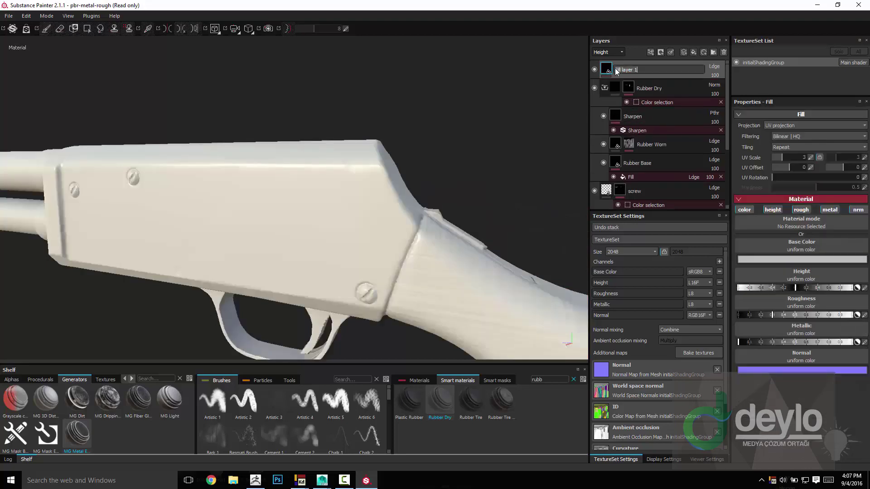
text(oil)
key(Return)
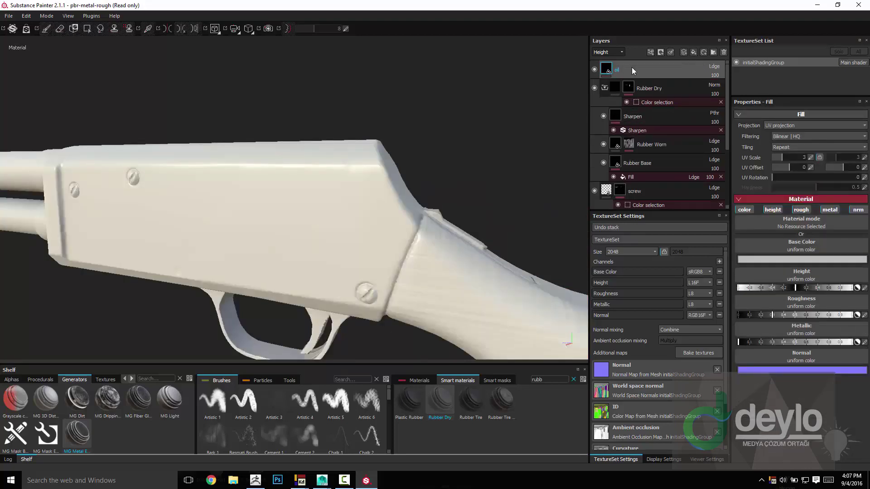
Step: Restrict the oil fill layer to the roughness channel only and lower its roughness to about 0.1
click(775, 210)
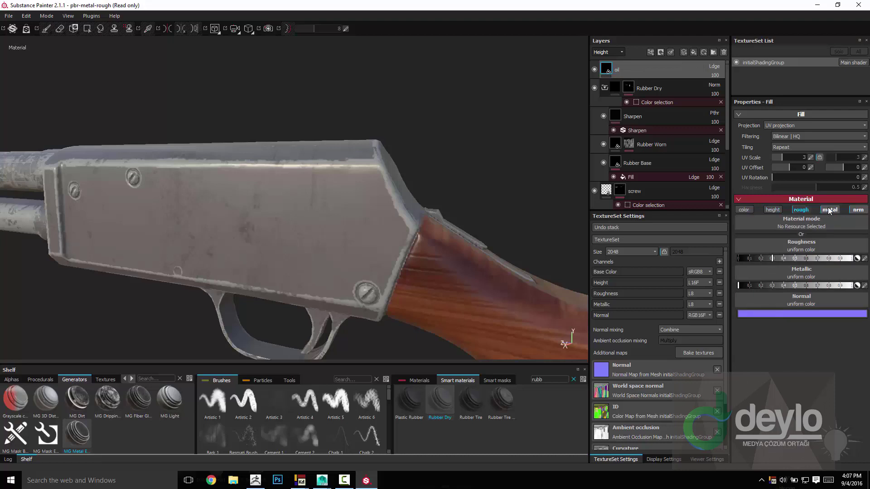
click(830, 211)
click(861, 210)
drag(775, 259, 749, 259)
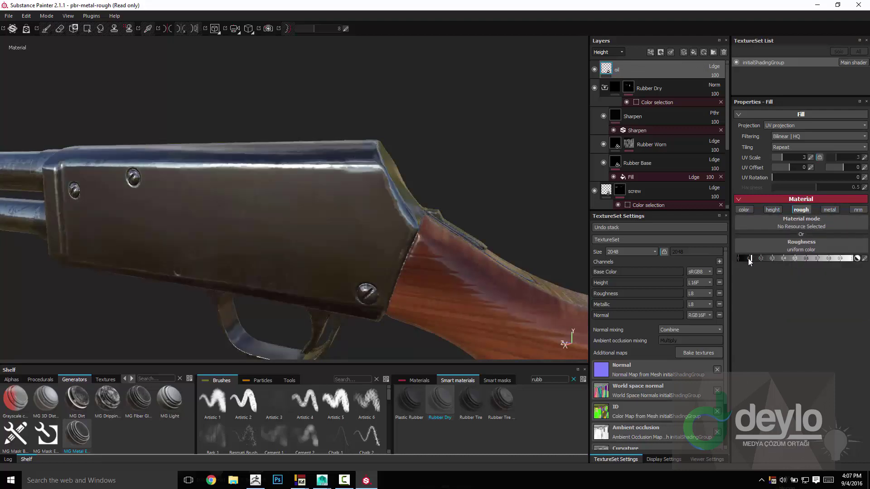
Step: Add a black mask to the oil layer and set the paint brush to size 2.89 and flow 11
right_click(633, 69)
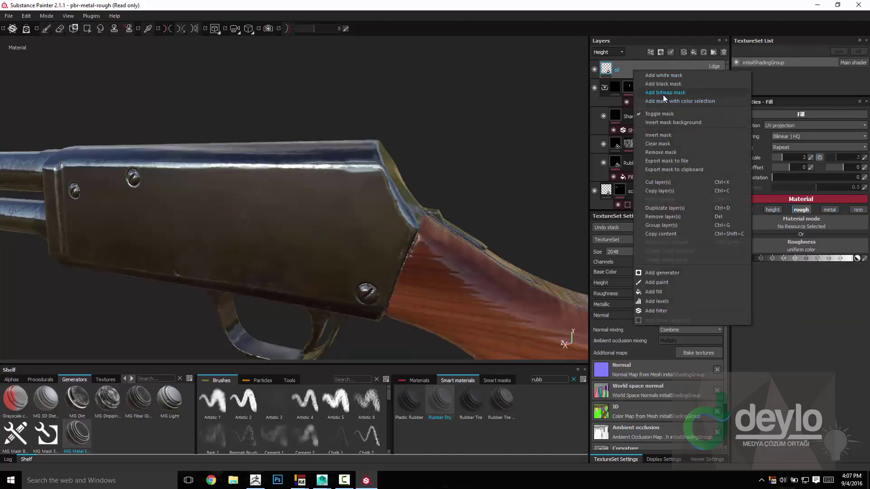
click(662, 84)
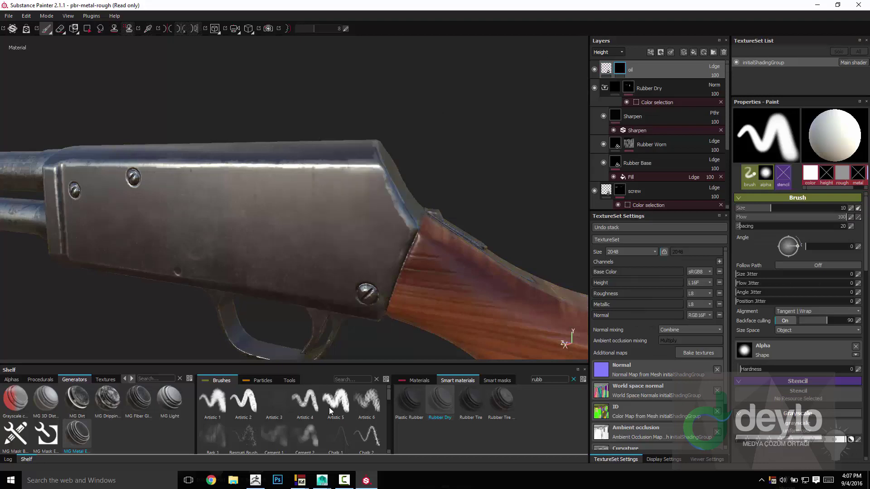
ctrl+right_drag(324, 236, 287, 236)
alt+middle_drag(435, 110, 485, 84)
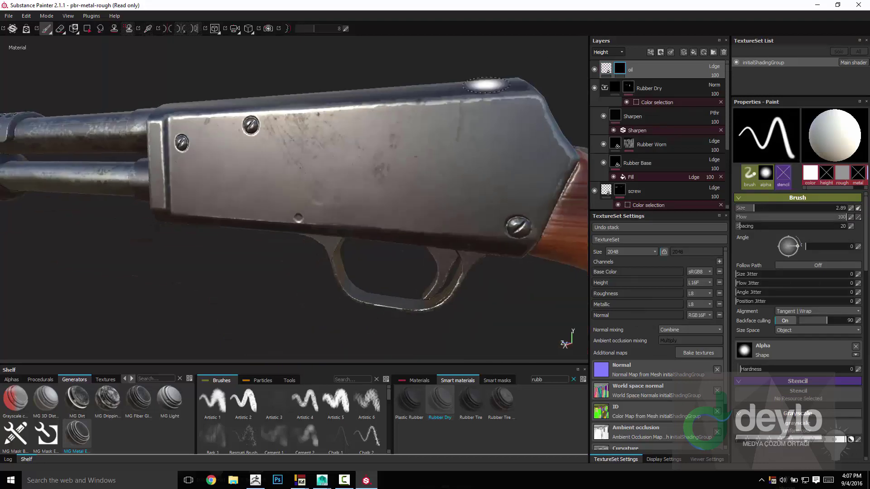
click(748, 216)
alt+drag(515, 101, 429, 94)
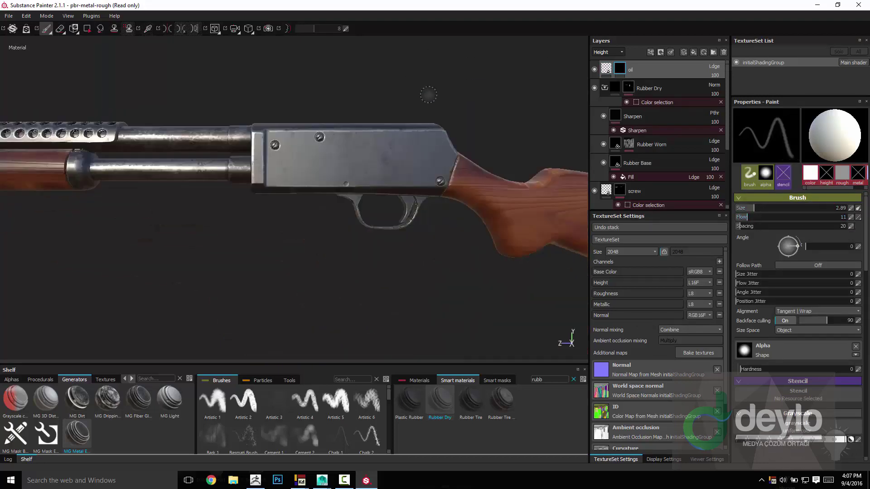
Step: In Wacom Tablet Properties, assign Middle Click to the grip pen's upper side switch and return to the shotgun
alt+right_drag(345, 233, 288, 29)
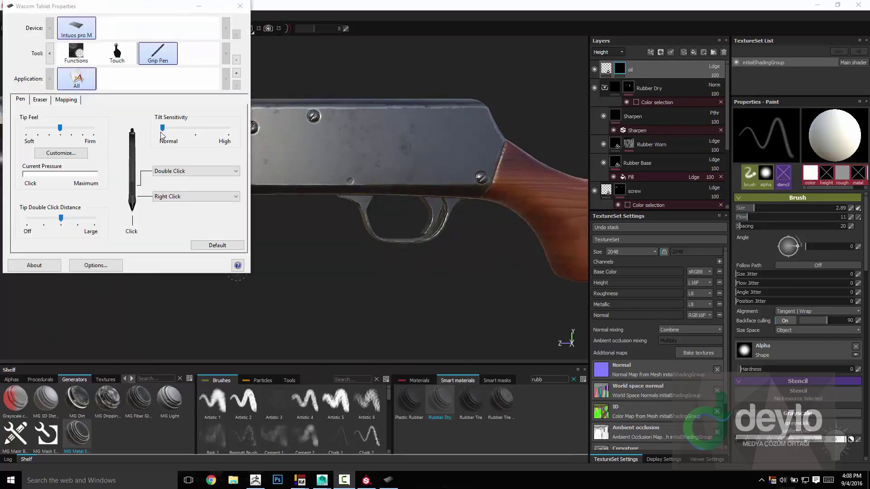
click(184, 172)
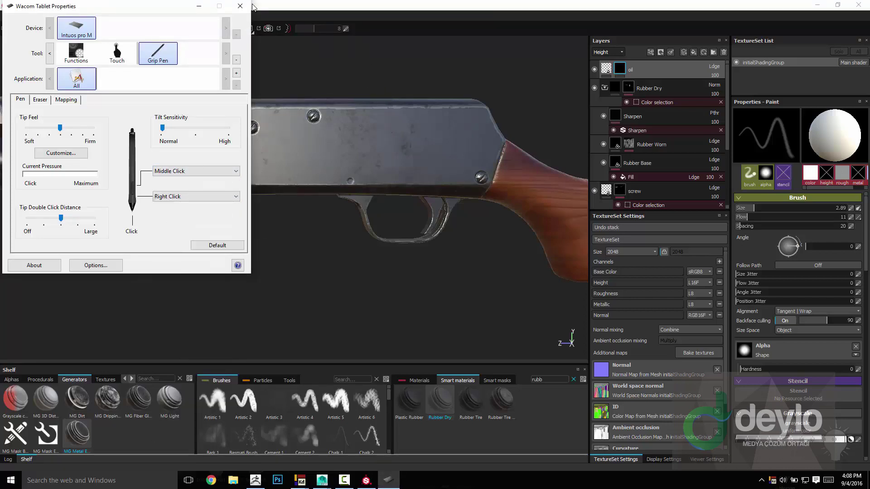
click(240, 6)
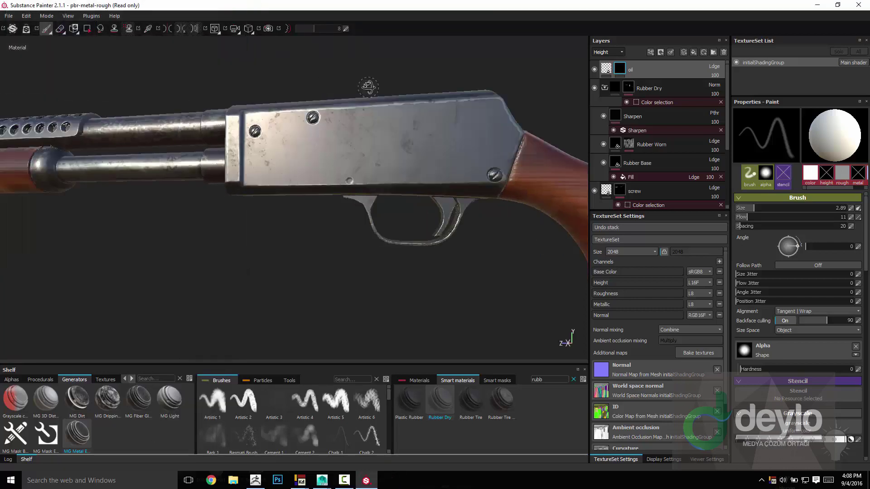
Step: Examine the screws, edges and surface wear on the receiver side without the ejection port
alt+middle_drag(456, 186, 385, 274)
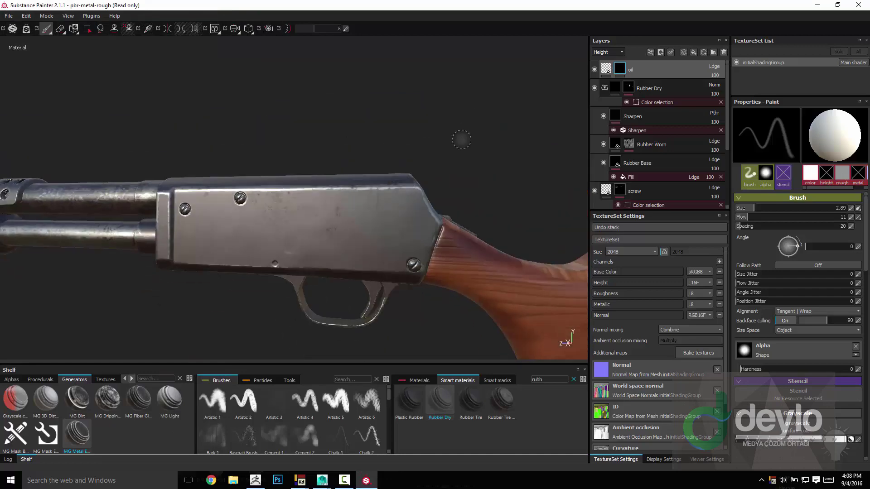
alt+drag(479, 157, 486, 130)
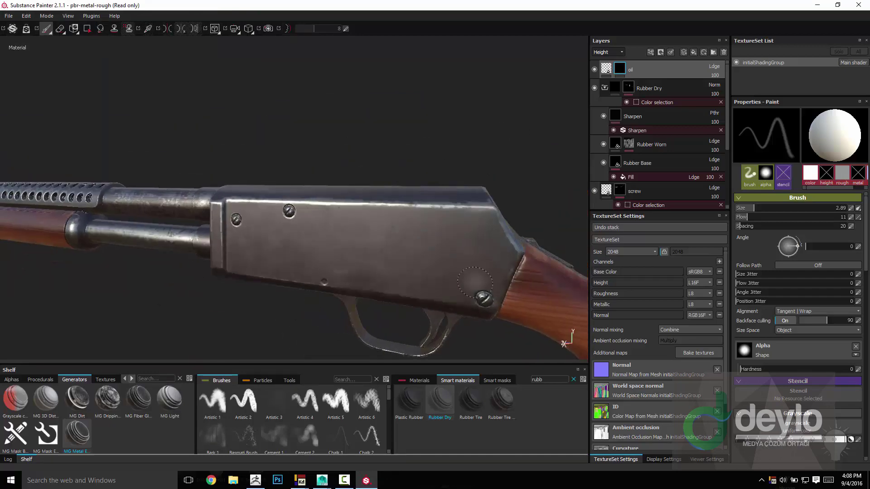
alt+drag(562, 163, 491, 255)
alt+drag(510, 167, 507, 138)
alt+drag(298, 221, 288, 210)
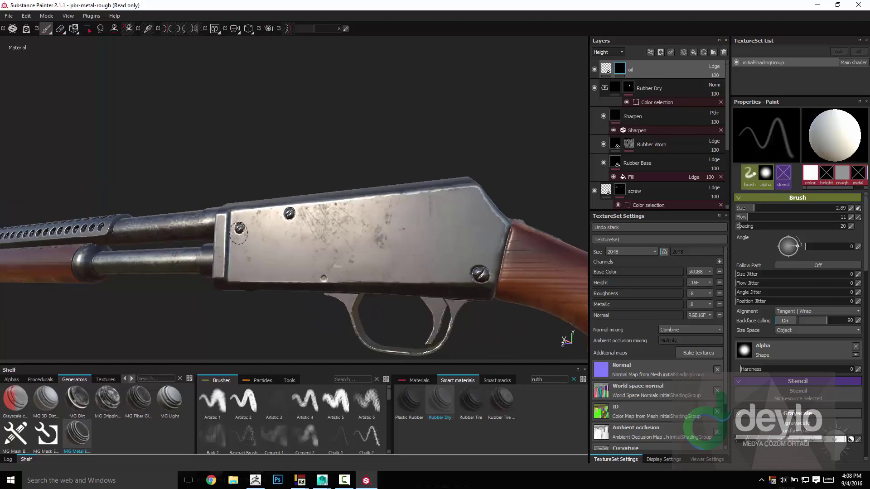
alt+drag(486, 137, 508, 161)
Step: Examine the ejection-port side of the receiver and the wooden stock from several angles under rotated lighting
alt+drag(312, 171, 2, 144)
alt+drag(320, 264, 374, 266)
shift+right_drag(374, 266, 227, 260)
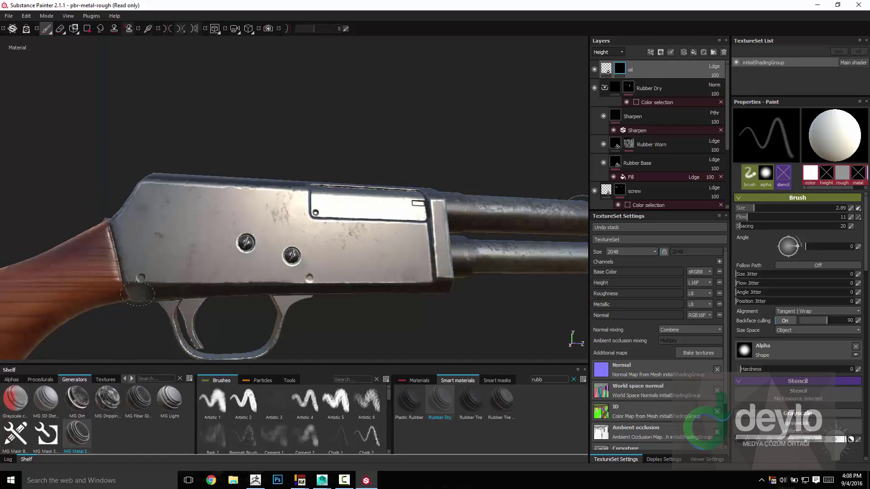
alt+drag(354, 212, 346, 236)
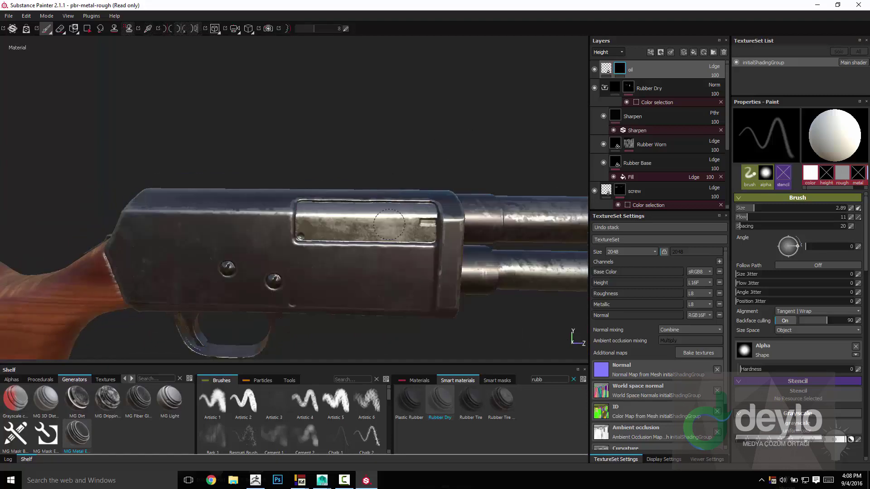
alt+right_drag(451, 144, 414, 116)
alt+middle_drag(345, 143, 539, 141)
alt+right_drag(335, 158, 217, 183)
alt+middle_drag(358, 121, 220, 89)
alt+right_drag(219, 89, 281, 136)
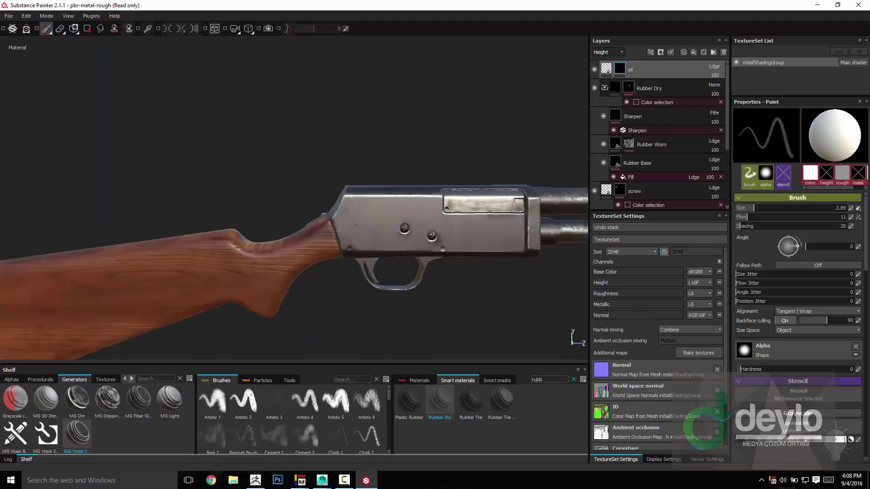
alt+middle_drag(353, 348, 356, 296)
alt+drag(356, 297, 347, 290)
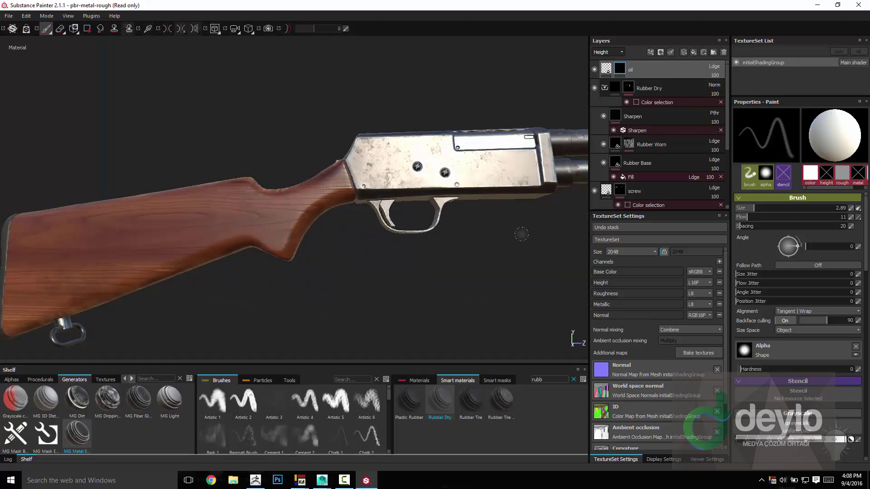
Step: Create a folder in the layer stack and move the Wood layer into it
click(649, 189)
scroll(648, 196, down, 3)
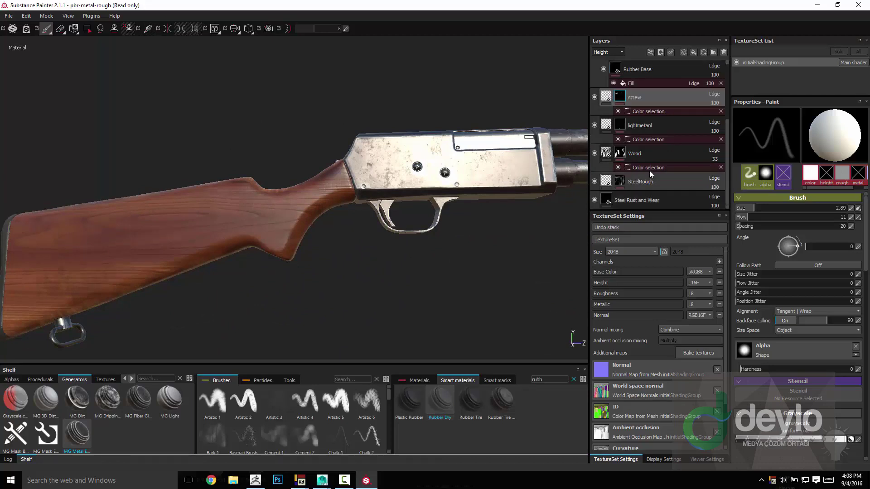
click(668, 154)
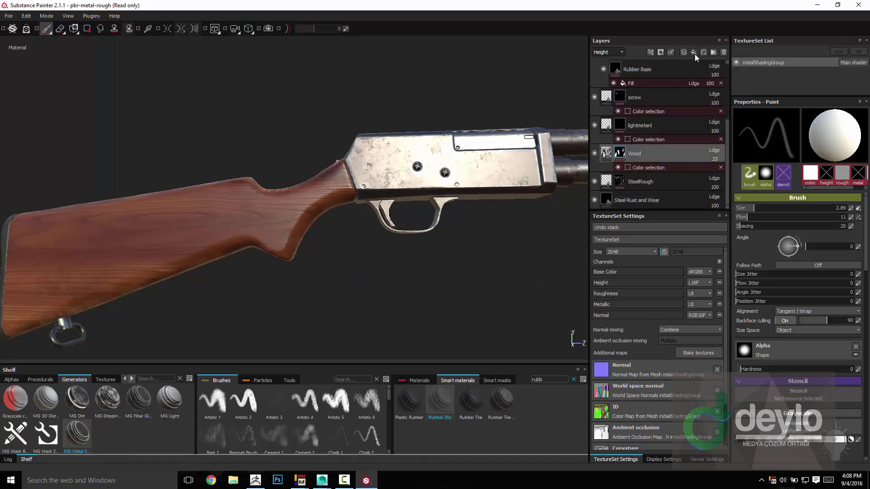
click(713, 52)
drag(640, 168, 639, 152)
scroll(676, 194, down, 1)
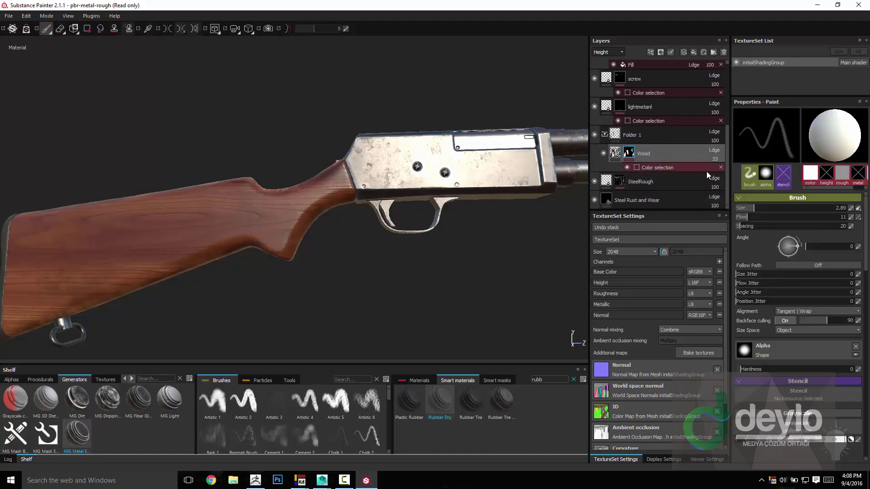
Step: Remove the color selection and the mask from the Wood layer
click(721, 167)
click(630, 144)
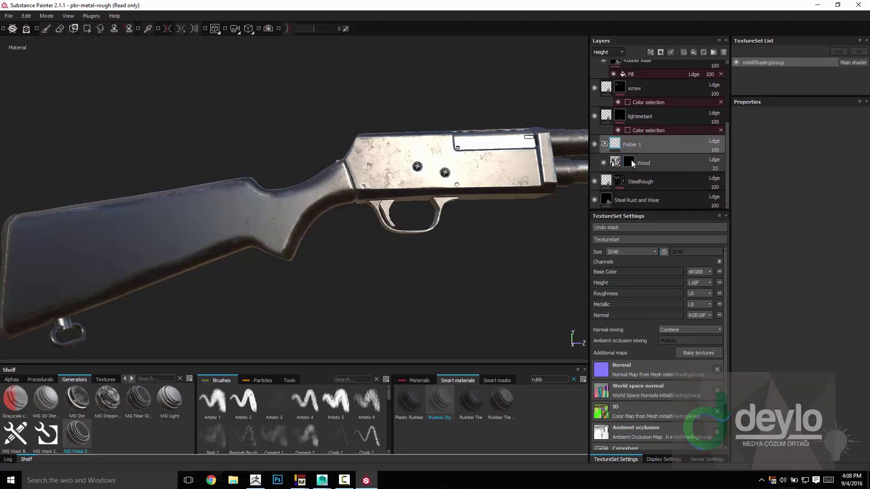
right_click(633, 161)
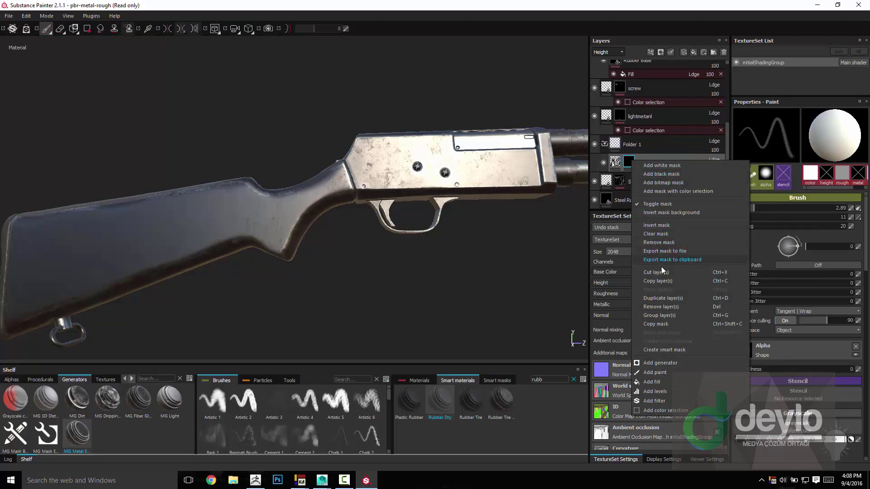
click(660, 242)
Step: Mask Folder 1 by color selection, picking the stock's green ID color
click(634, 145)
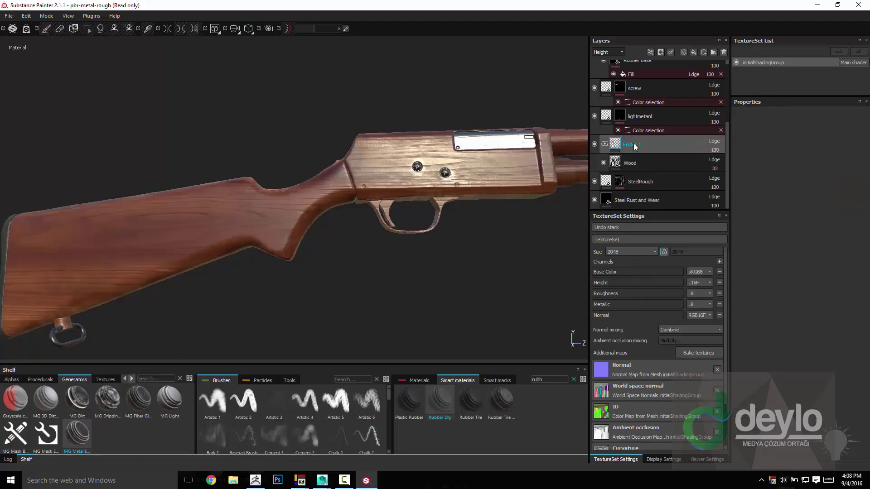
right_click(635, 146)
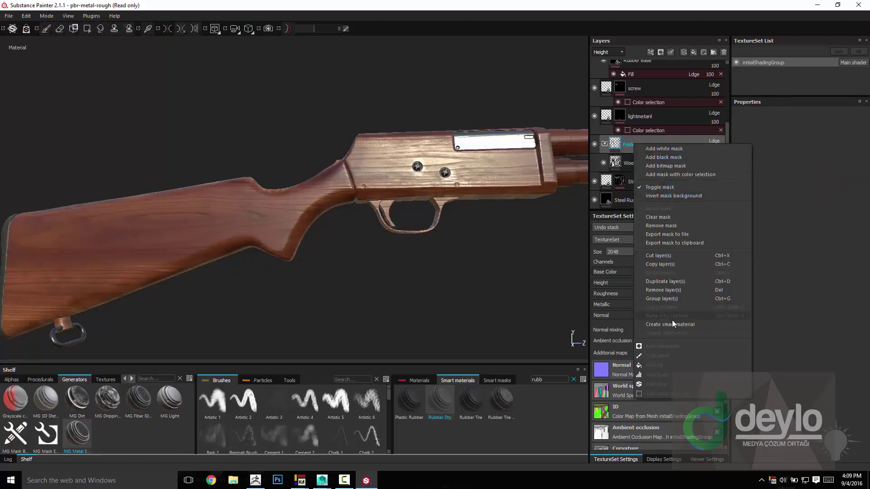
click(679, 175)
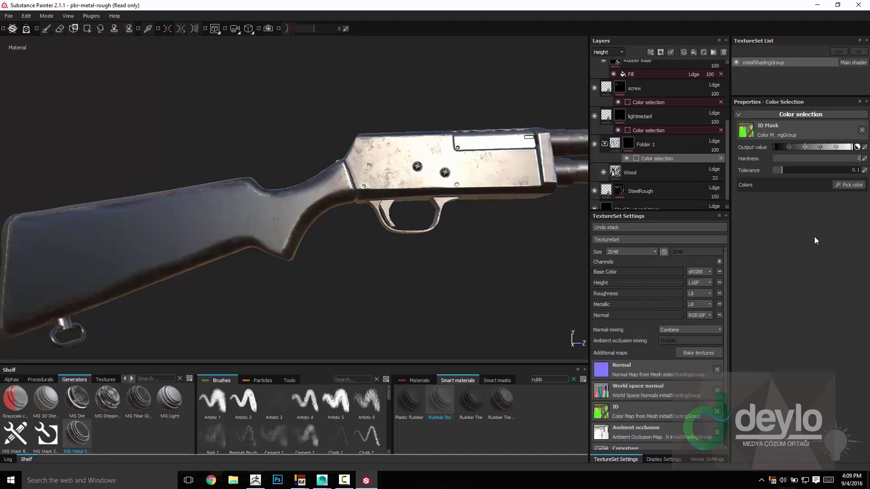
click(850, 185)
click(343, 159)
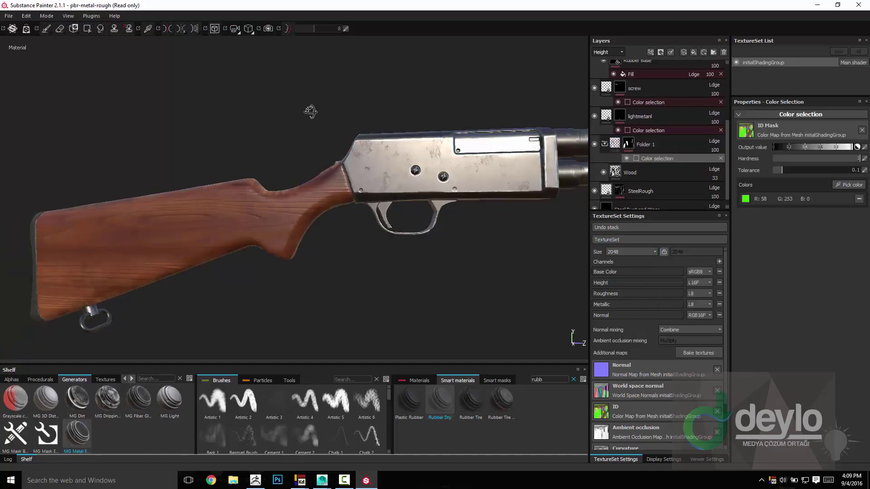
Step: Add a fill layer above Wood inside Folder 1 and name it WoodOil
click(635, 174)
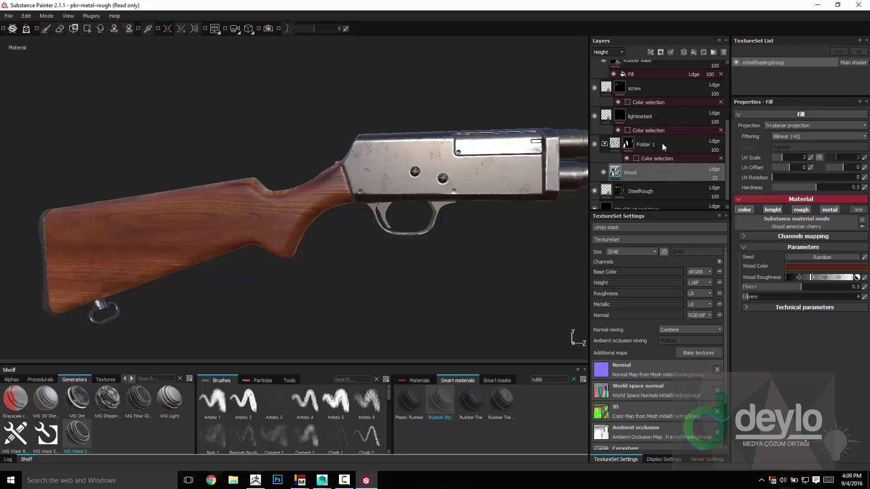
alt+drag(367, 100, 356, 91)
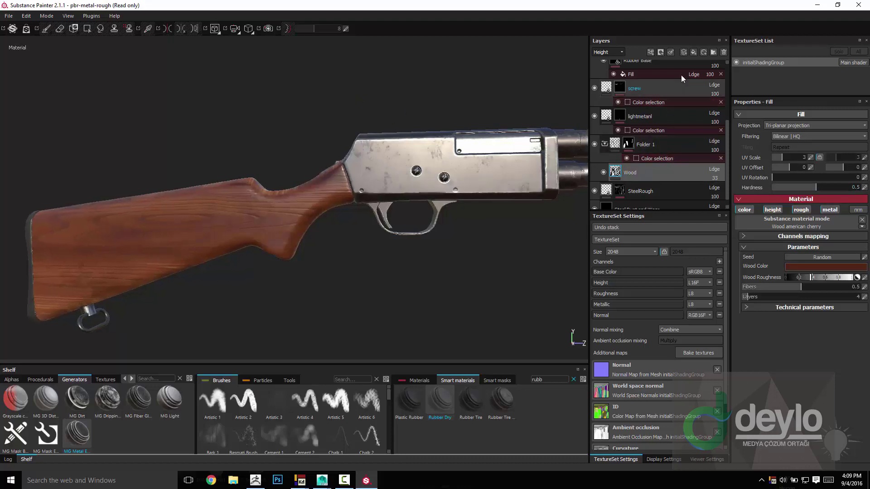
double_click(635, 173)
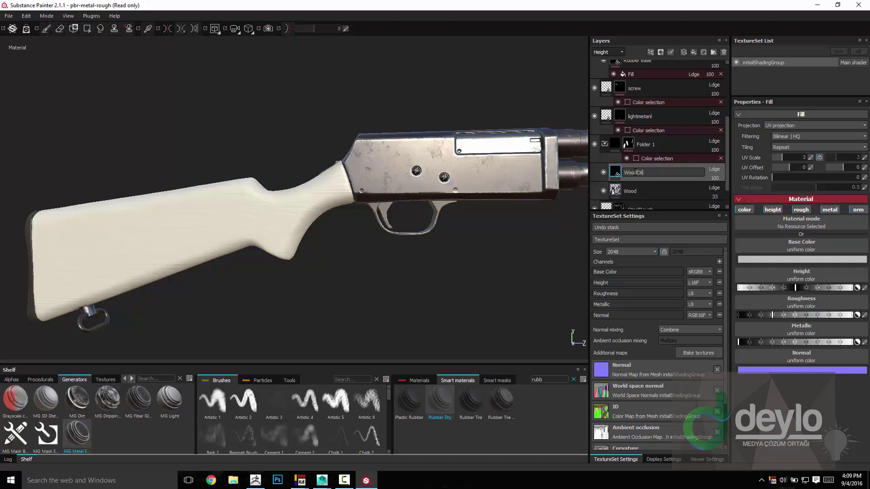
key(Return)
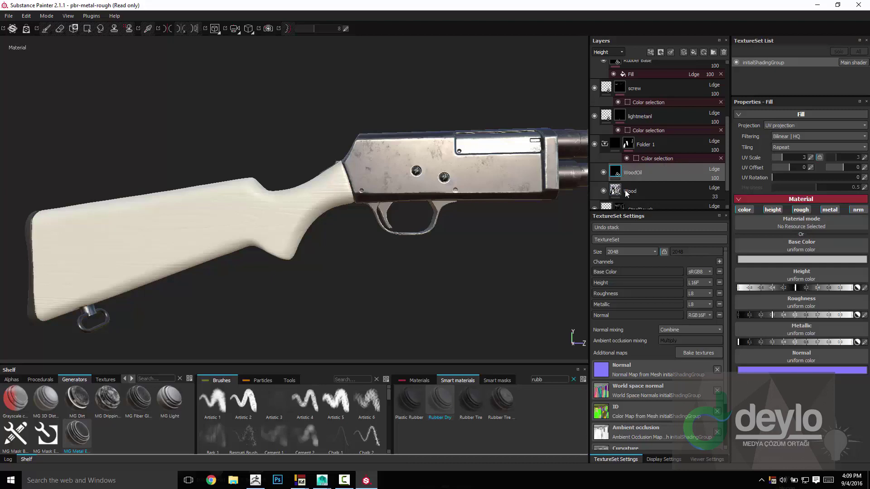
Step: Sample the stock's wood as WoodOil's base color and darken it to RGB 0.028, 0.008, 0.006, hiding the layer while sampling
click(780, 260)
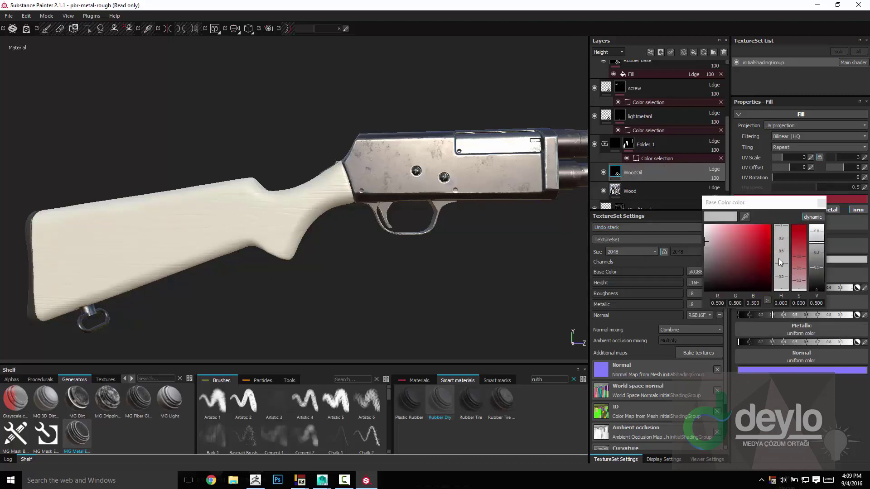
click(603, 172)
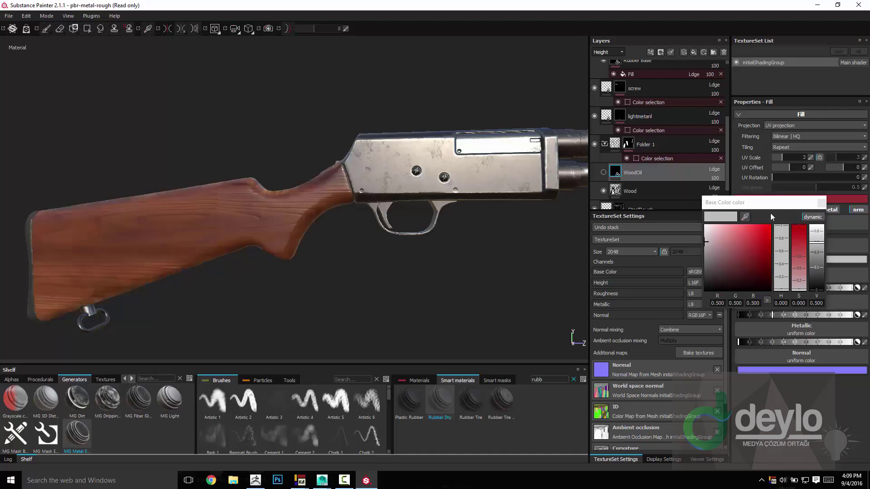
click(744, 218)
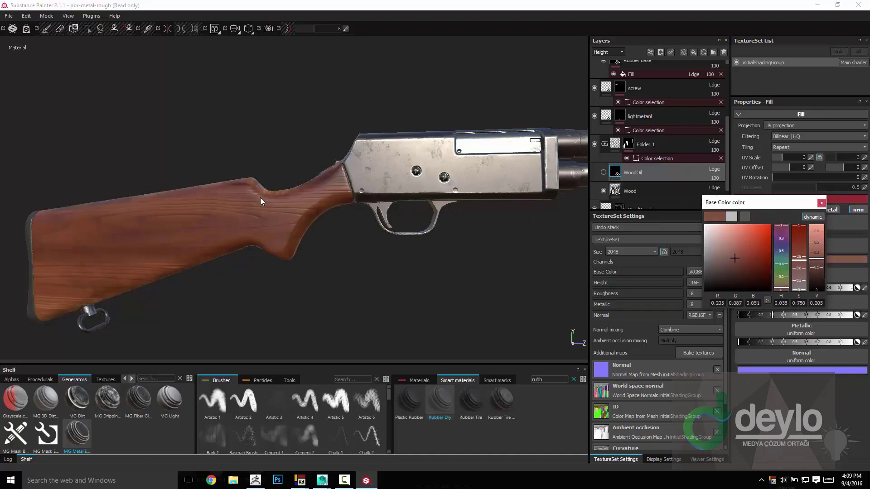
click(243, 186)
click(740, 280)
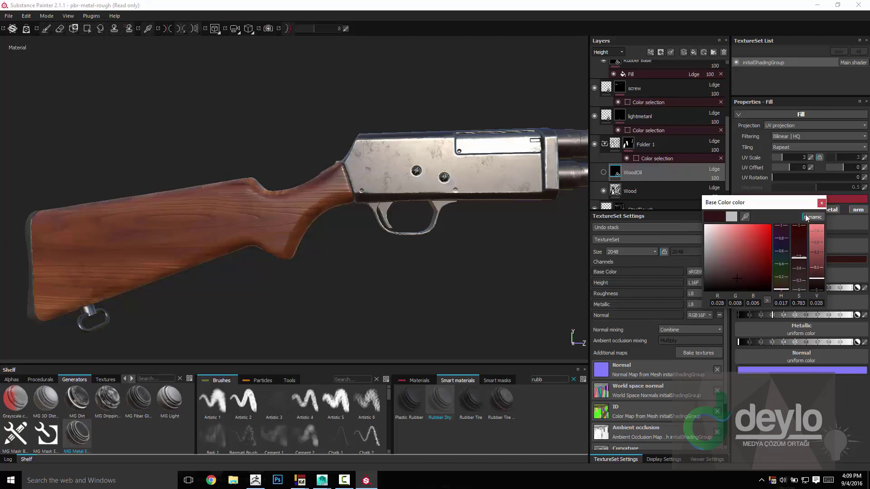
click(821, 203)
click(603, 172)
Step: Add a black mask to the WoodOil layer and choose the Artistic 6 brush for painting it
right_click(633, 172)
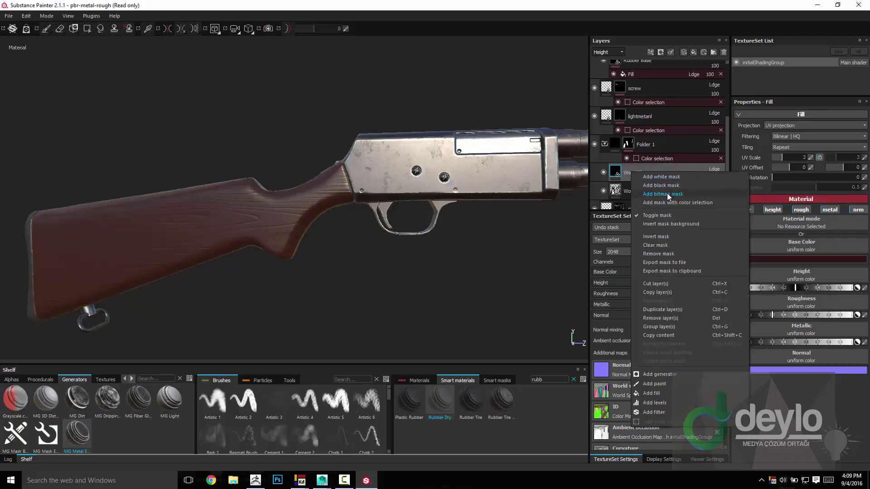
click(668, 186)
click(366, 413)
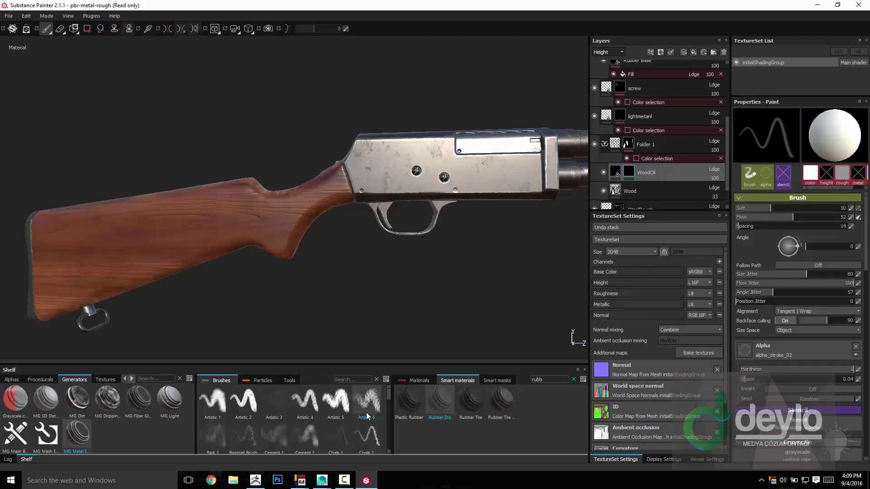
Step: Choose the Dirt 1 brush for the WoodOil mask and set its size to 13.94 and flow to 38
scroll(367, 416, down, 1)
click(368, 437)
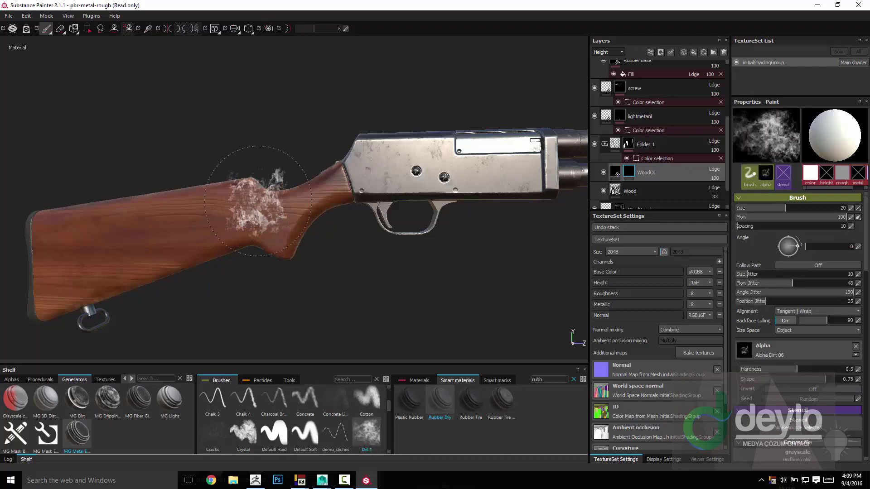
click(780, 218)
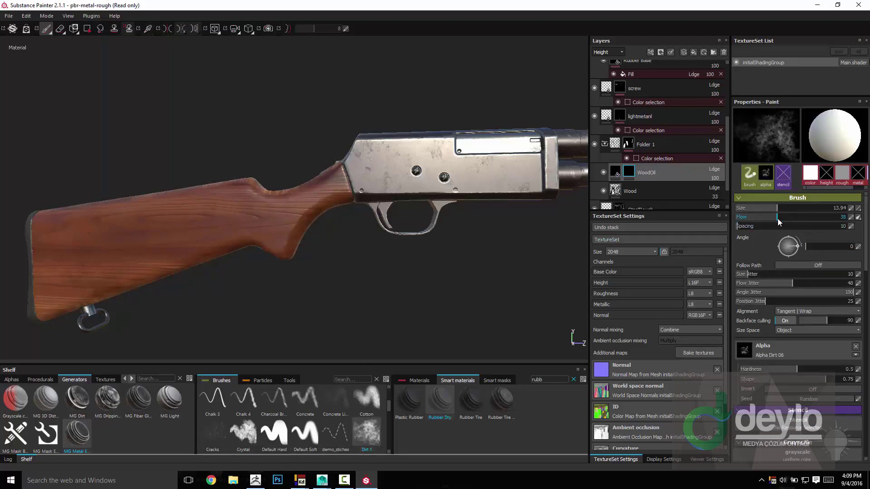
Step: Paint subtle dirt patches onto the WoodOil mask across the stock, including toward its butt end
mouse_move(237, 109)
alt+mouse_down()
mouse_move(298, 90)
mouse_move(334, 139)
alt+mouse_up()
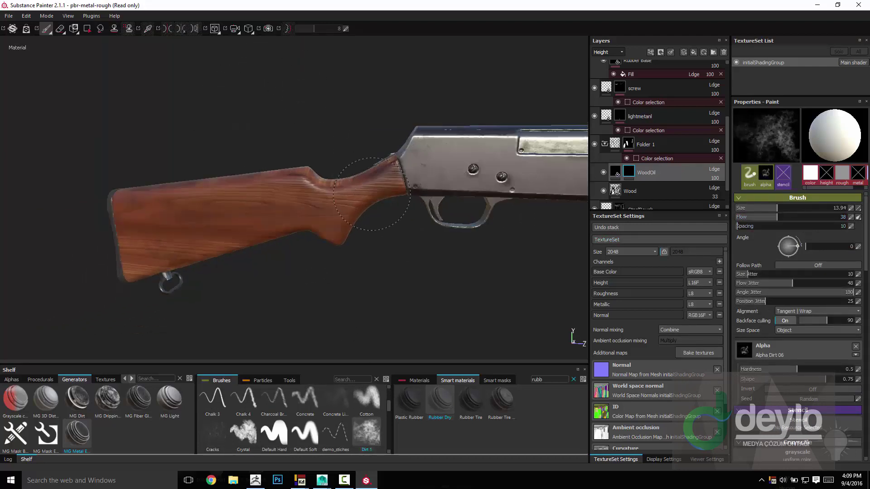
alt+drag(328, 213, 274, 244)
alt+drag(130, 173, 131, 191)
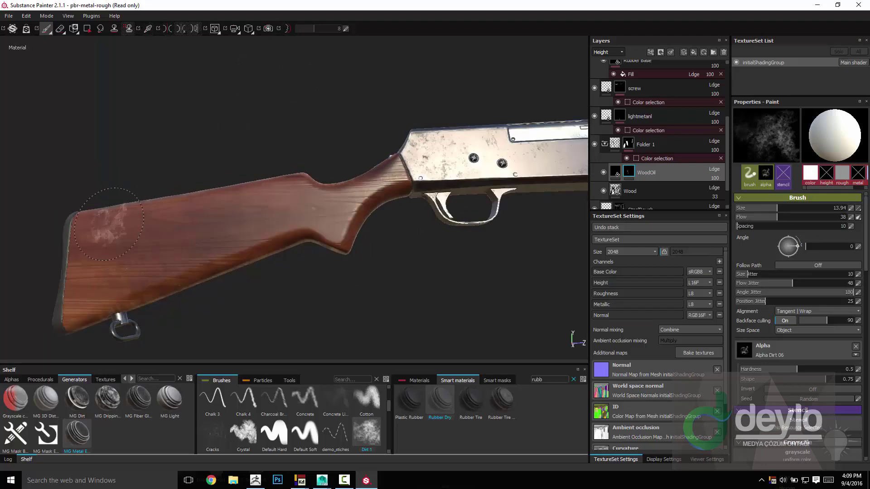
drag(109, 224, 72, 248)
alt+drag(87, 170, 271, 129)
alt+middle_drag(271, 128, 109, 210)
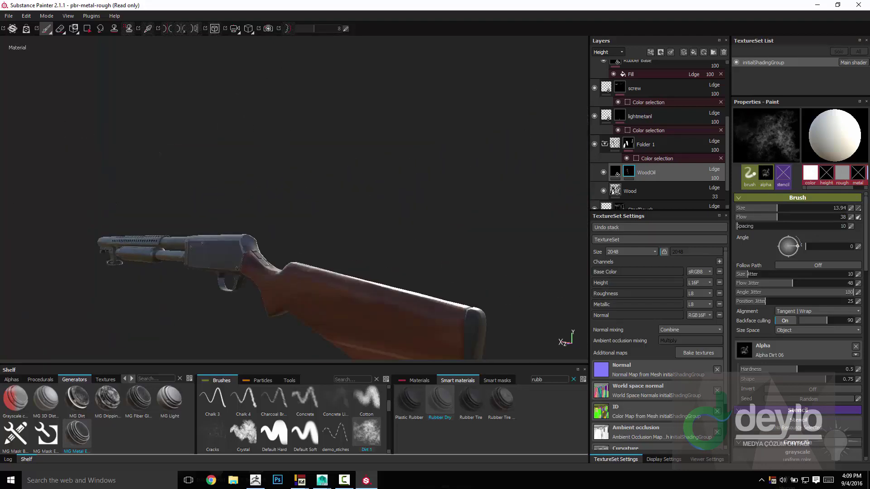
mouse_move(363, 259)
alt+mouse_down()
mouse_move(388, 194)
mouse_move(274, 256)
mouse_move(302, 310)
alt+mouse_up()
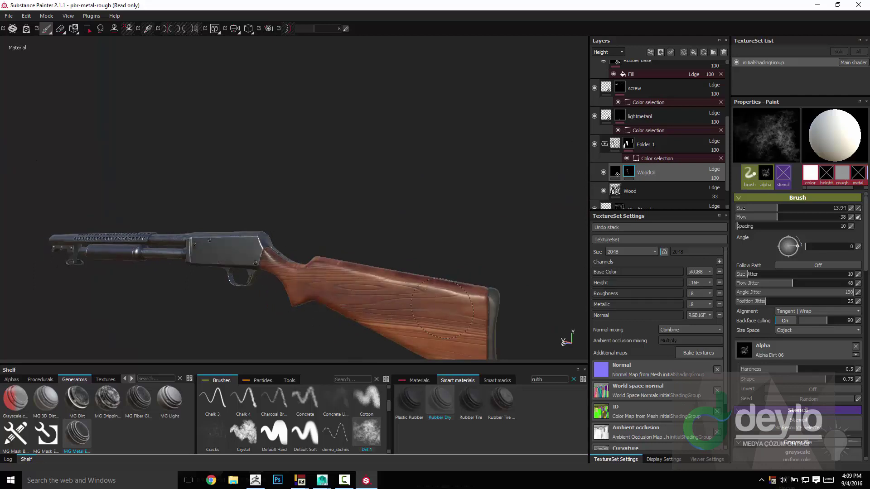
mouse_move(487, 329)
alt+mouse_down()
mouse_move(474, 174)
mouse_move(471, 201)
mouse_move(474, 190)
mouse_move(339, 265)
alt+mouse_up()
Step: Pick the forend's ID color in Folder 1's color selection so the wood also covers the forend
click(648, 161)
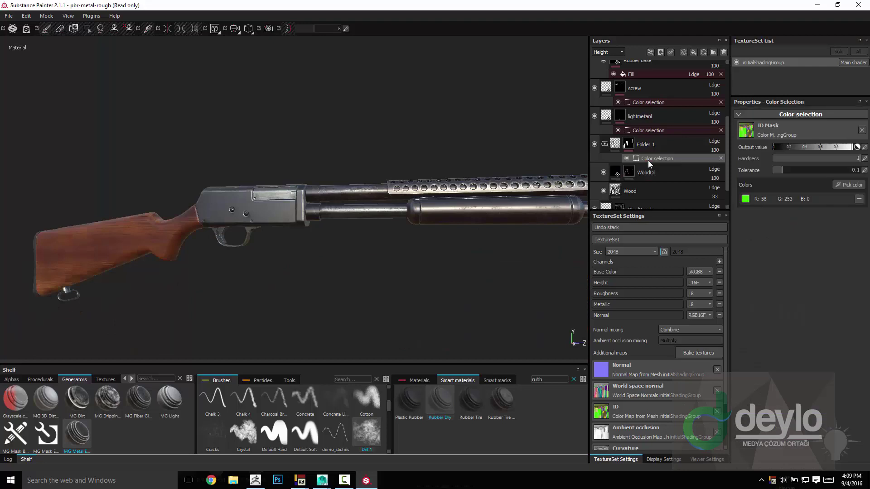
click(850, 187)
click(547, 207)
alt+middle_drag(474, 276, 325, 321)
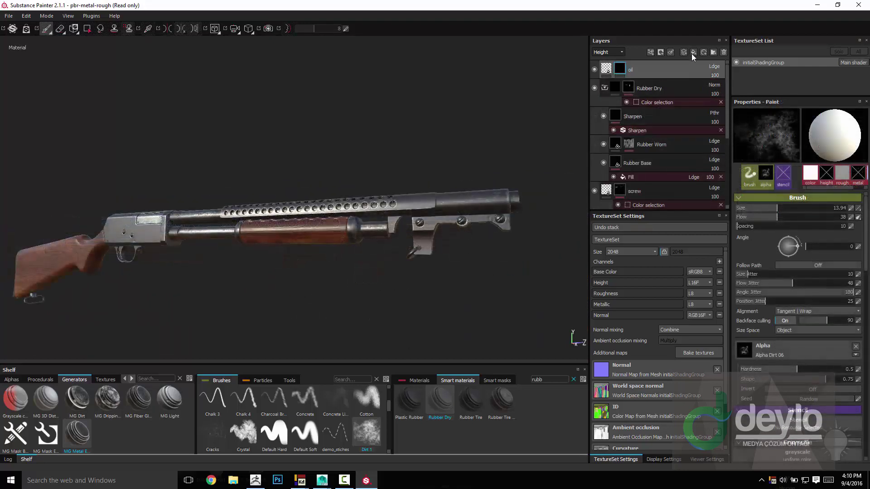
Step: Add a fill layer above oil, name it roughnessbreakup, and keep only its roughness channel enabled
click(693, 52)
double_click(626, 70)
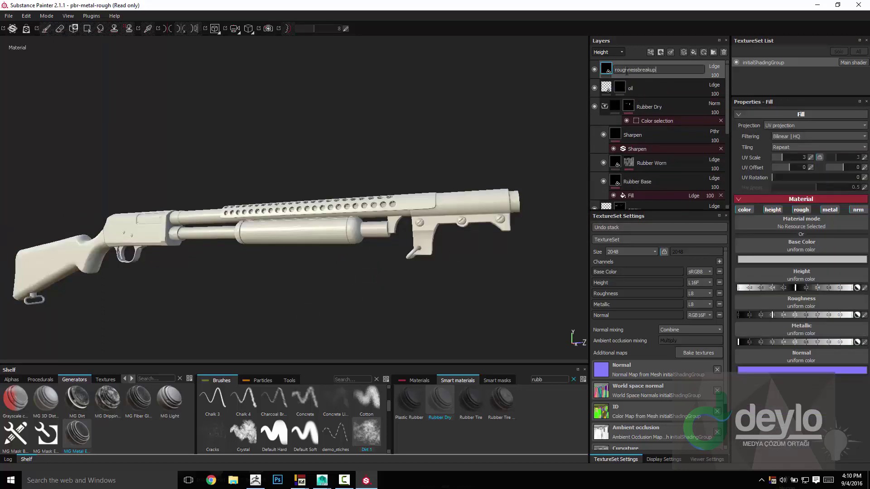
key(Return)
click(744, 210)
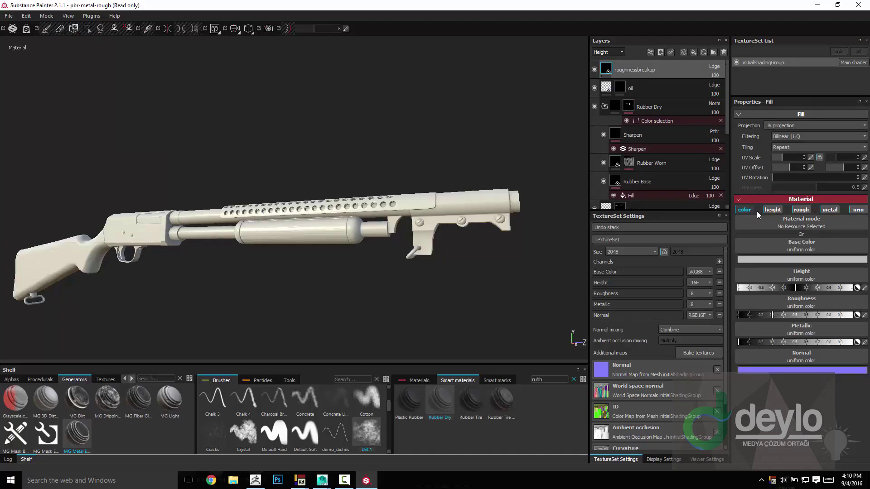
click(772, 209)
click(849, 210)
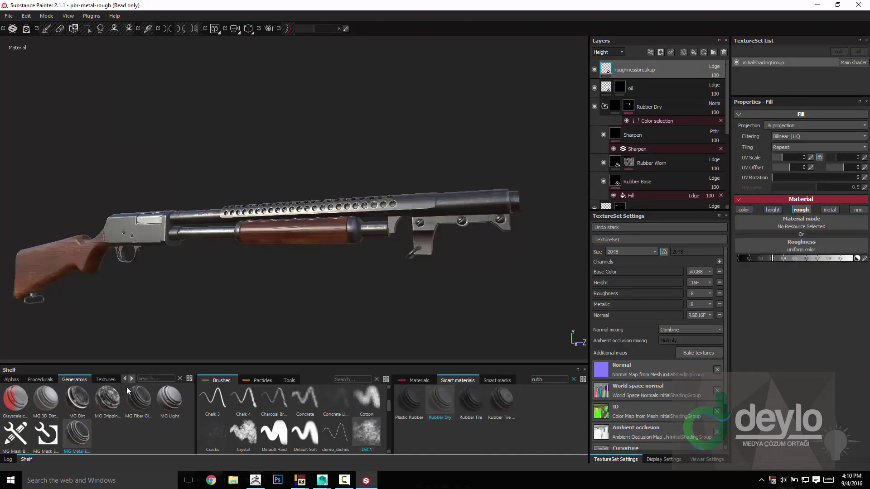
Step: Assign the Grunge 010 procedural to the roughnessbreakup layer's roughness and inspect the receiver and barrel
click(40, 379)
drag(192, 398, 189, 416)
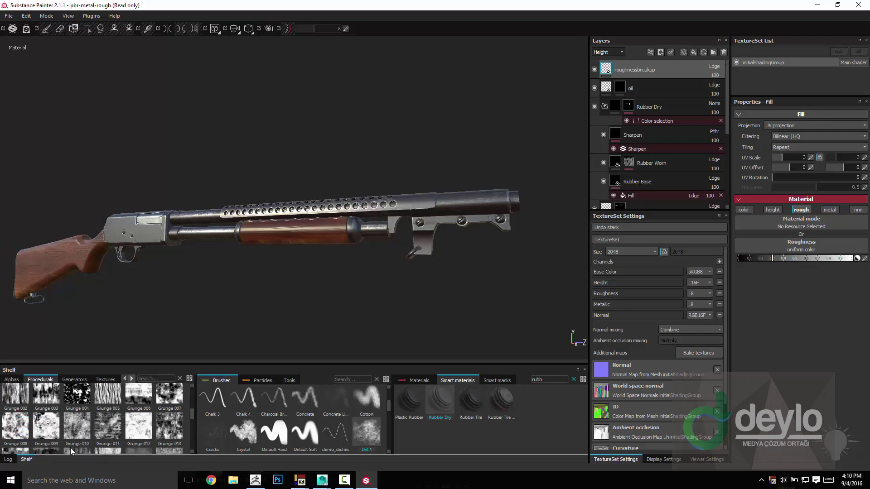
drag(72, 431, 785, 252)
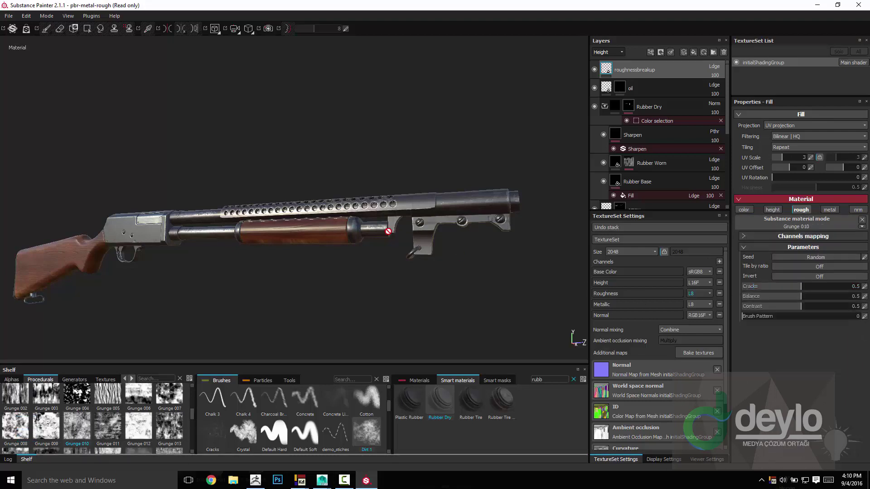
scroll(301, 227, up, 5)
shift+right_drag(249, 279, 209, 287)
alt+middle_drag(209, 287, 340, 260)
alt+right_drag(340, 260, 431, 360)
alt+drag(314, 293, 354, 285)
Step: Show the layer stack's Roughness channel and set the roughnessbreakup layer's opacity to 16
click(620, 52)
click(605, 61)
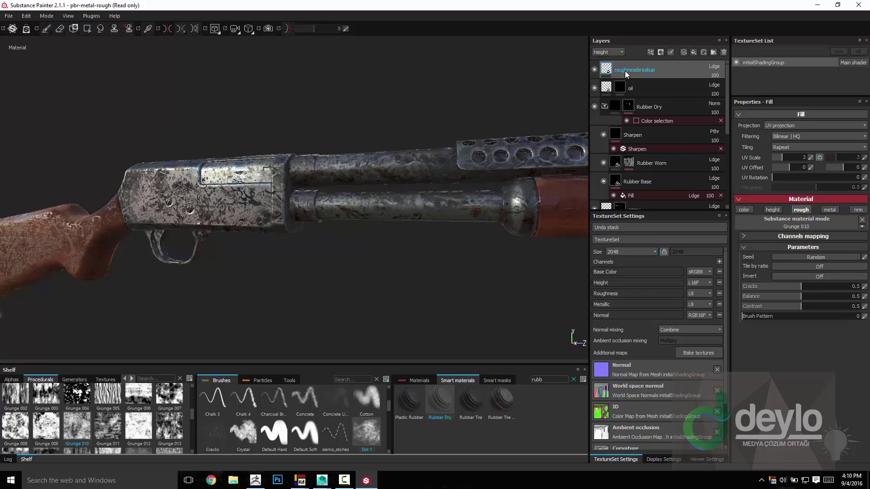
click(608, 52)
click(606, 75)
click(715, 75)
drag(719, 86, 705, 86)
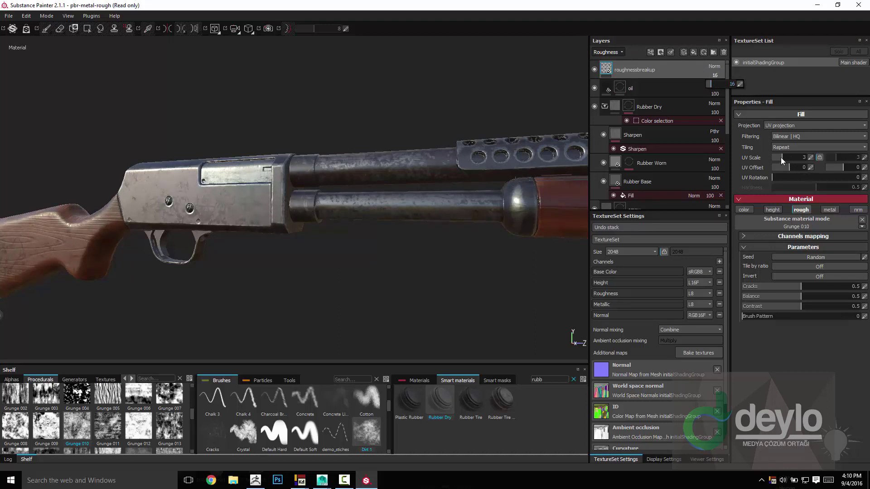
Step: Set the roughnessbreakup fill's UV scale to 2.44 and check the grunge on both sides of the gun
drag(781, 159, 391, 120)
alt+drag(218, 58, 9, 98)
alt+right_drag(246, 107, 315, 141)
alt+middle_drag(315, 141, 222, 167)
alt+drag(365, 138, 368, 156)
shift+right_drag(368, 156, 452, 164)
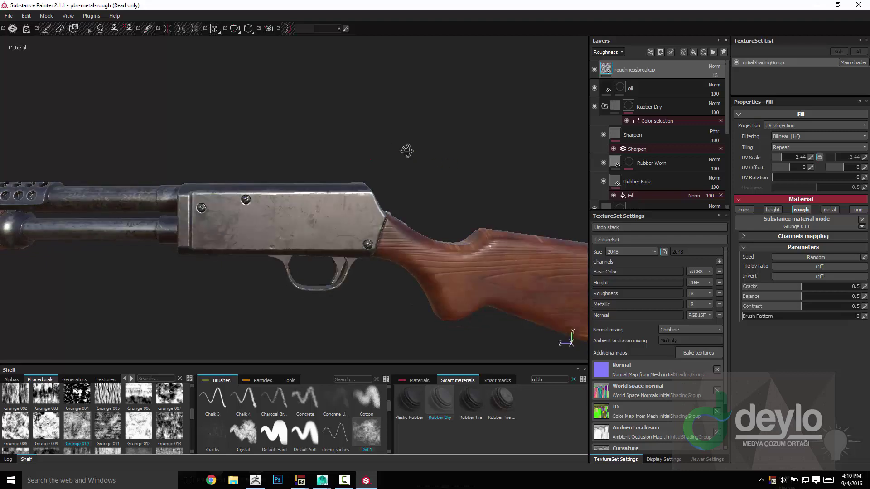
alt+drag(407, 151, 422, 159)
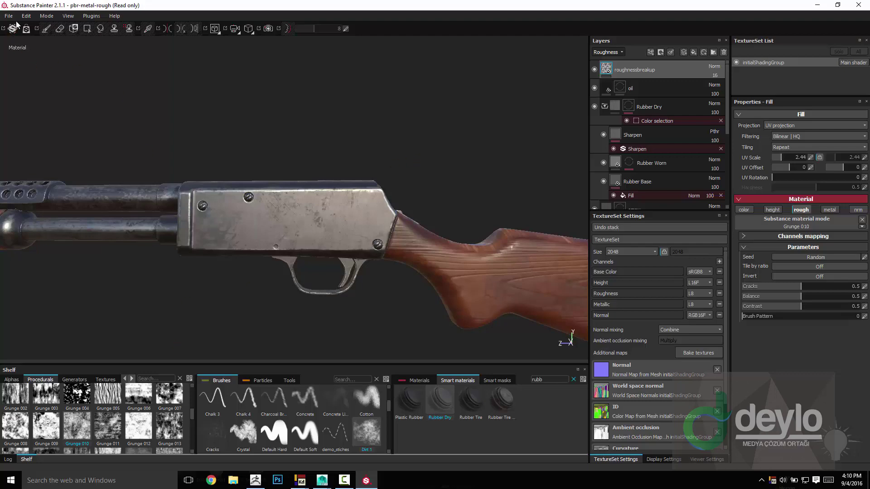
Step: Switch to File Explorer and select alphas_3_0002s_0008_853.psd and alphas_3_0002s_0004_854.psd in ZBrush's Stencils folder
key(super)
click(234, 351)
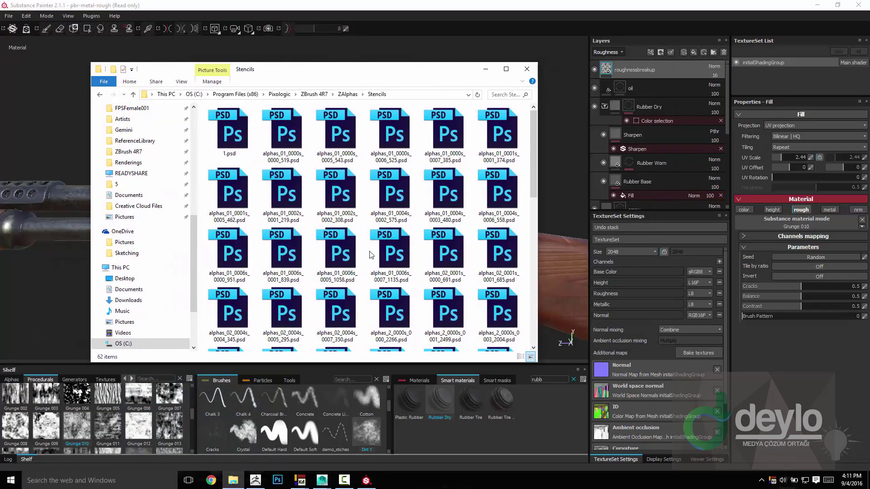
click(403, 241)
scroll(403, 241, down, 5)
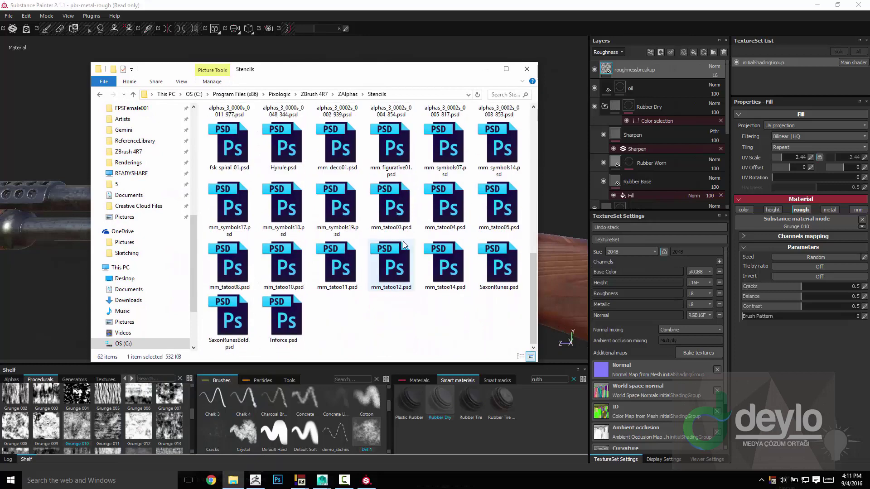
click(511, 253)
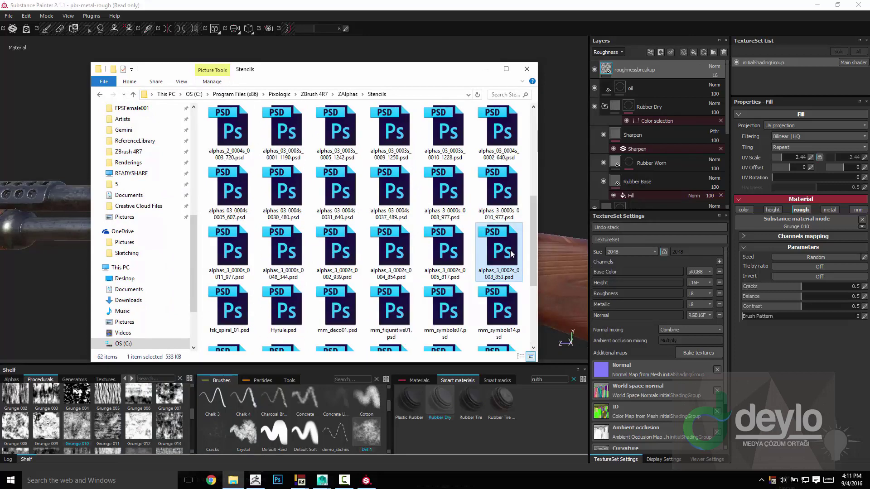
ctrl+click(399, 252)
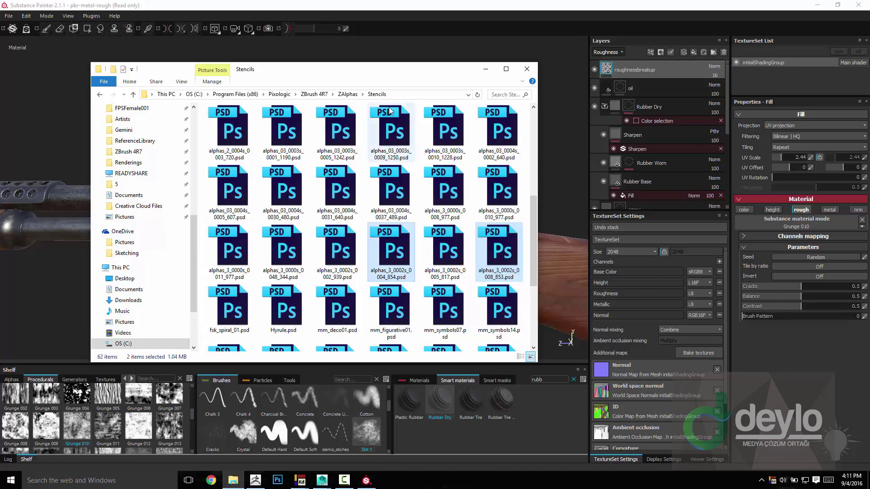
drag(418, 71, 530, 54)
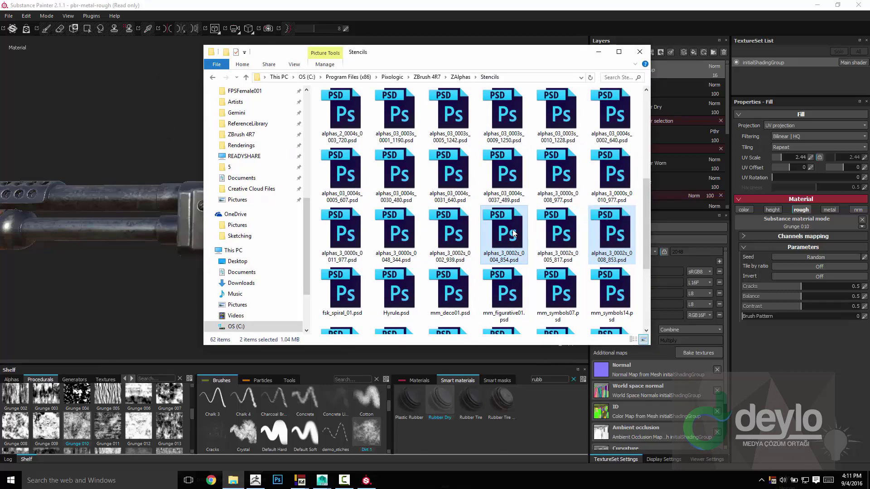
Step: Import the two selected stencil files into Substance Painter's Alphas shelf, close File Explorer, and filter the shelf by "alphas"
click(11, 380)
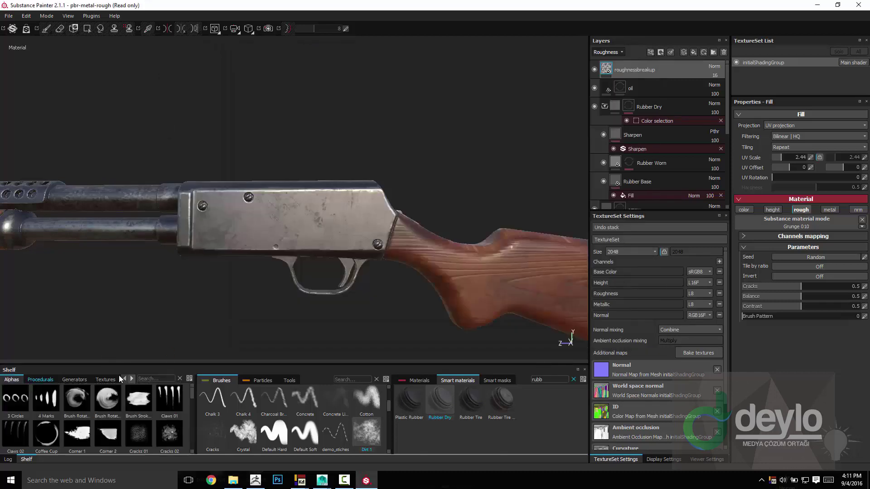
click(233, 481)
click(639, 52)
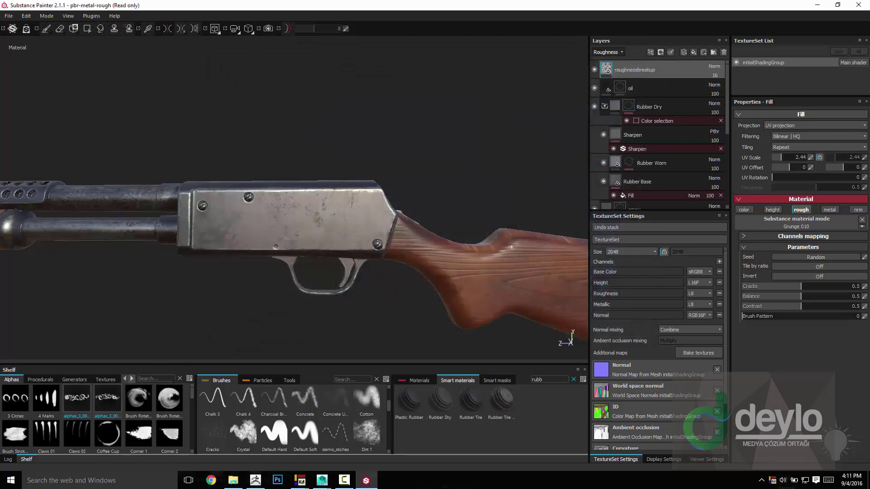
click(154, 379)
text(alphas)
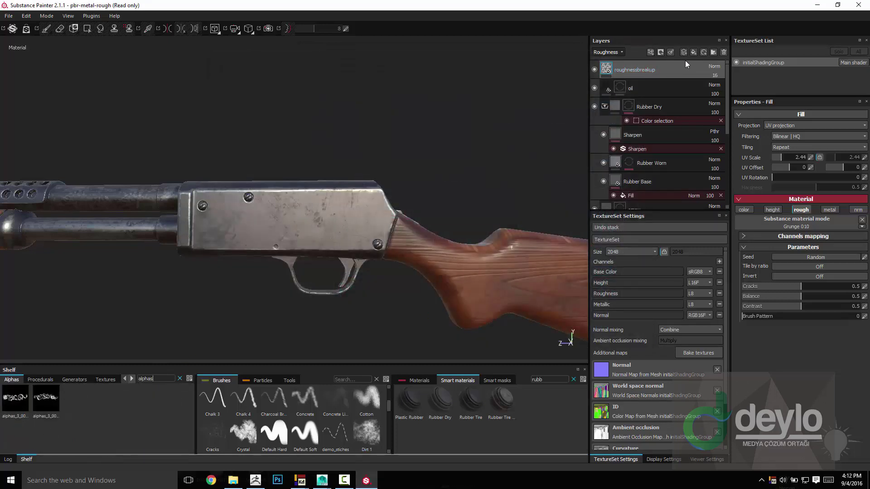
Step: Add a fill layer above roughnessbreakup, name it engraving, and keep only its height channel enabled
click(693, 52)
double_click(631, 70)
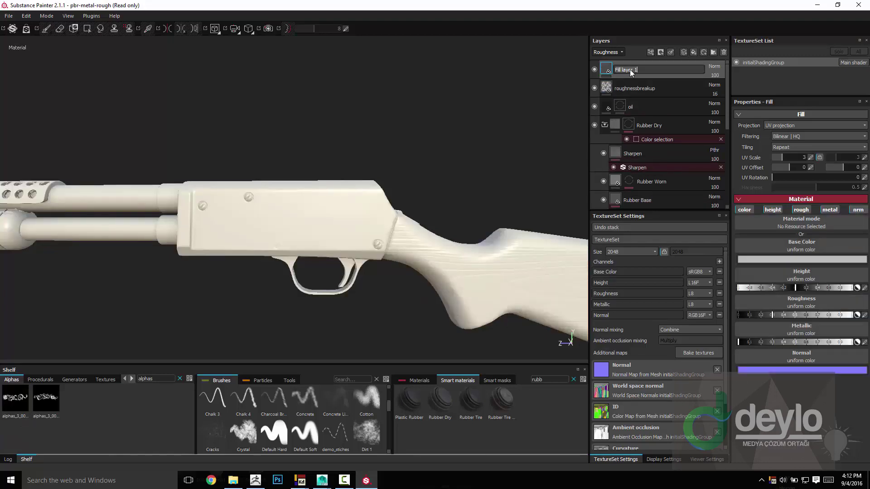
text(engraving)
key(Return)
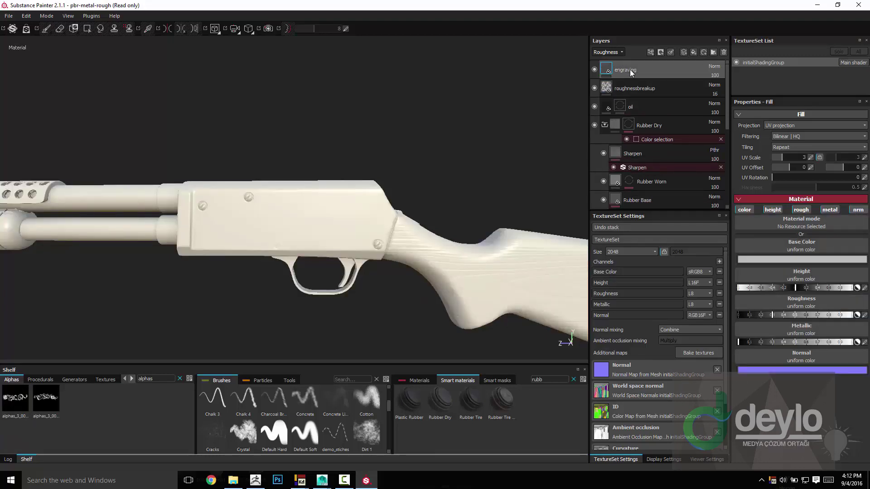
click(804, 209)
click(834, 209)
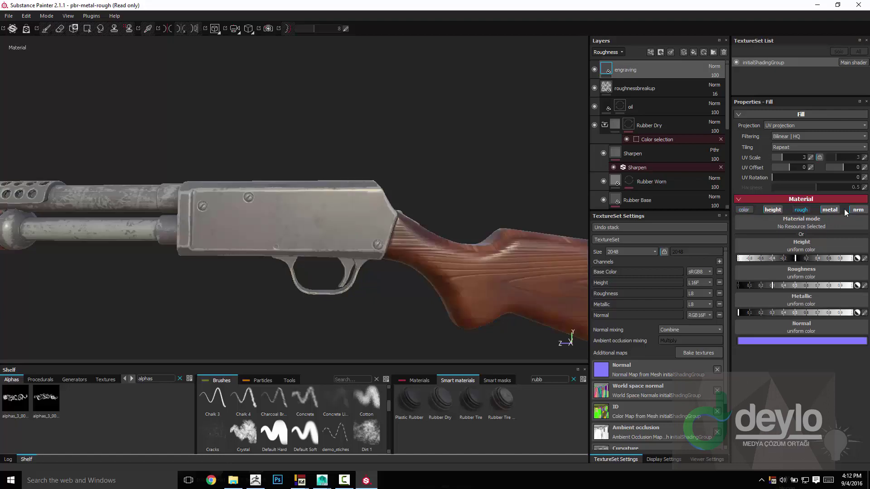
click(862, 210)
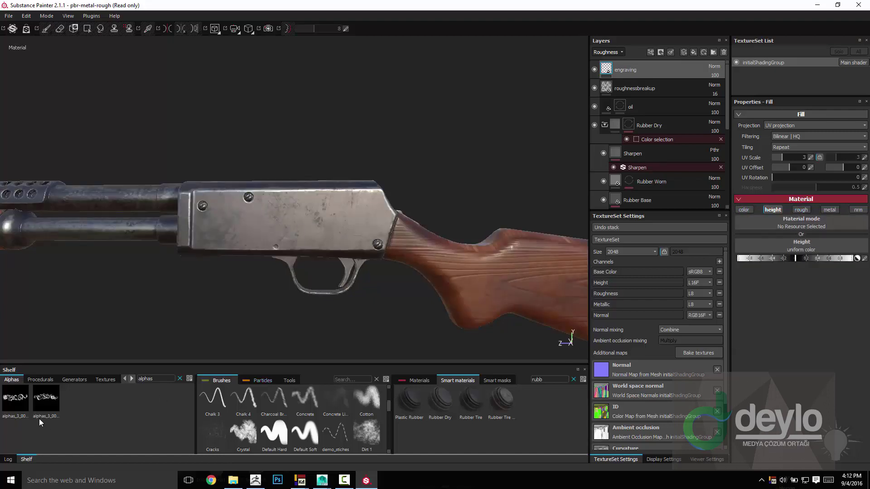
Step: Add a black mask to the engraving layer and lower the fill's height slightly below zero
right_click(631, 69)
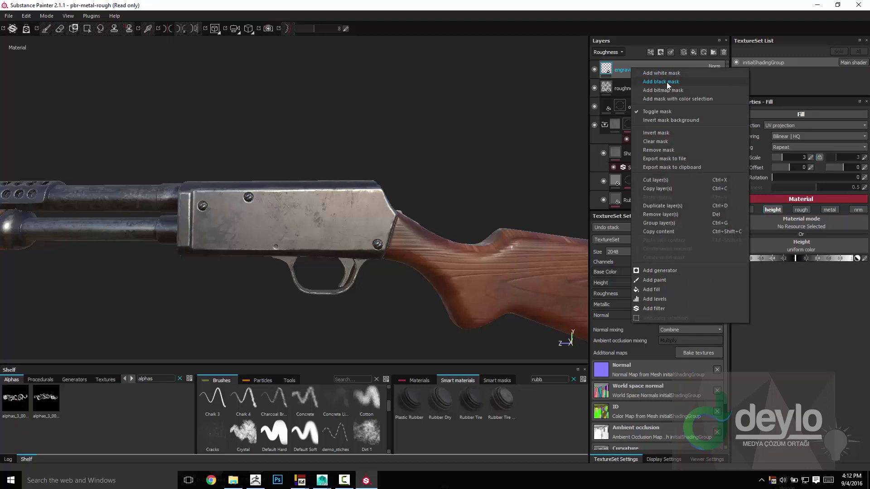
click(667, 83)
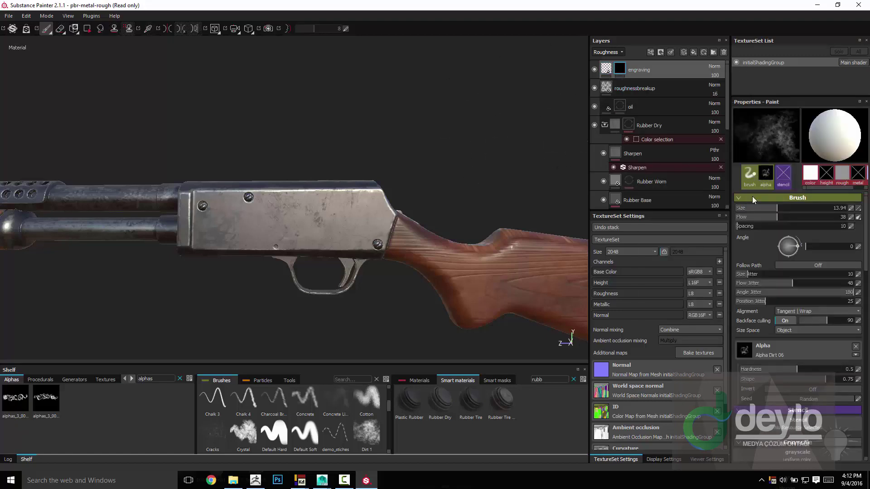
drag(795, 258, 790, 258)
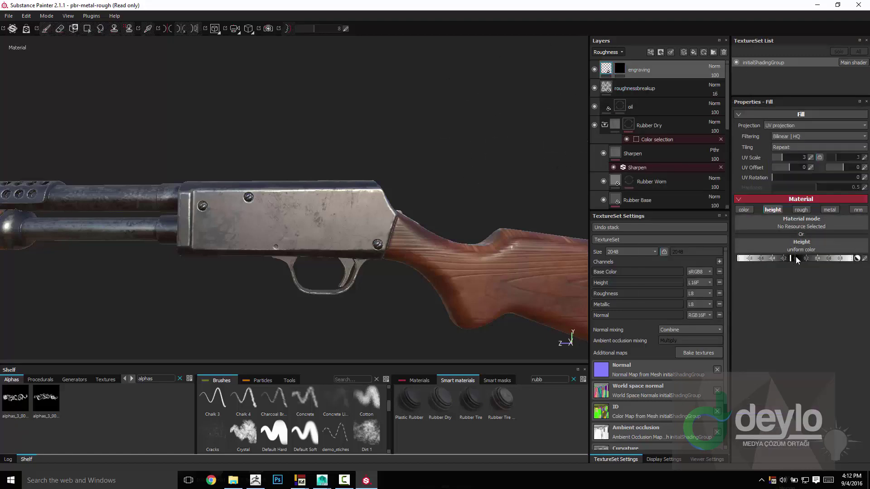
Step: Prepare the Default Hard brush with the alphas_3_0002s_0004_854 alpha for the engraving mask, sizing it to 21.95 against the receiver
click(620, 69)
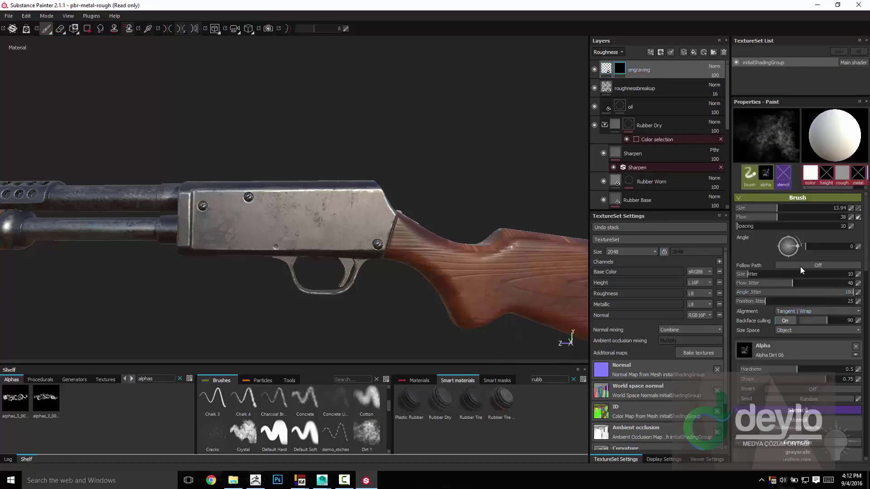
click(280, 438)
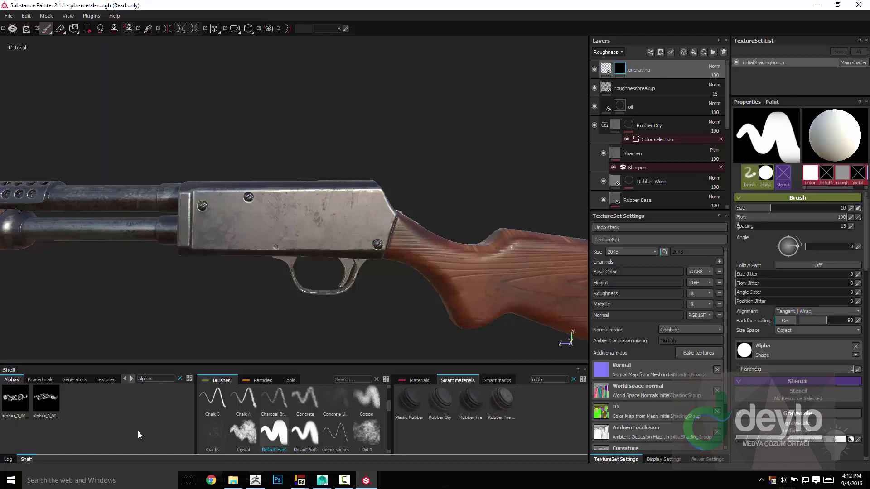
mouse_move(18, 402)
mouse_down()
mouse_move(535, 476)
mouse_move(788, 358)
mouse_up()
ctrl+right_drag(311, 225, 350, 225)
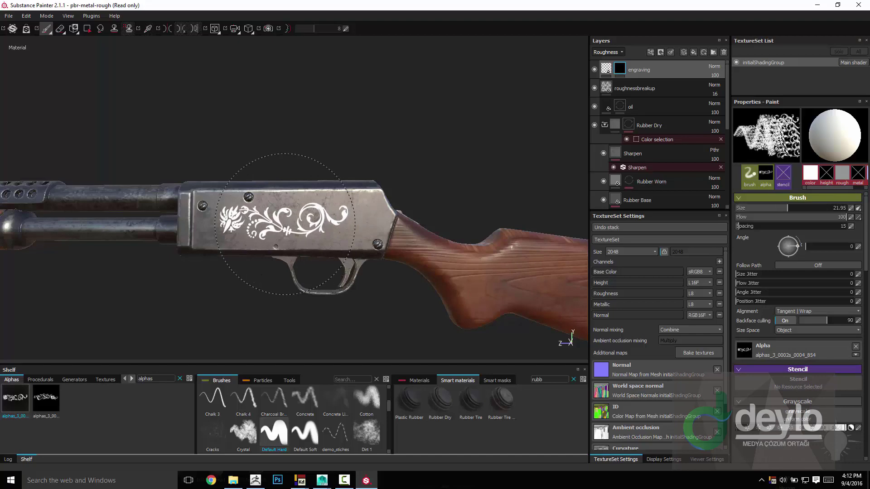
Step: Stamp the current scroll engraving on the receiver, plus alphas_3_0002s_0008_853 at brush size 17 on its opposite side
click(285, 223)
mouse_move(317, 150)
alt+mouse_down()
mouse_move(334, 144)
mouse_move(23, 140)
mouse_move(261, 97)
alt+mouse_up()
alt+drag(204, 95, 195, 120)
drag(47, 401, 811, 358)
mouse_move(378, 139)
shift+right_down()
mouse_move(353, 130)
mouse_move(195, 172)
shift+right_up()
alt+middle_drag(195, 171, 311, 217)
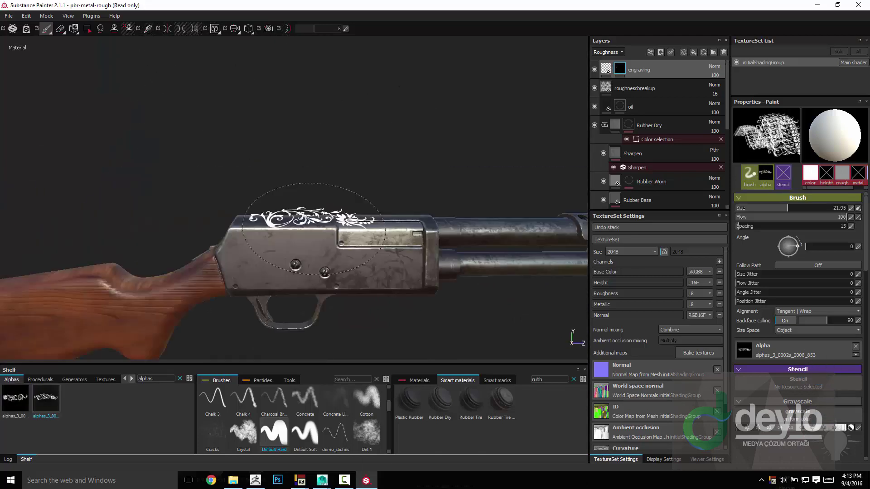
mouse_move(307, 222)
ctrl+right_down()
mouse_move(288, 223)
mouse_move(286, 251)
ctrl+right_up()
click(280, 249)
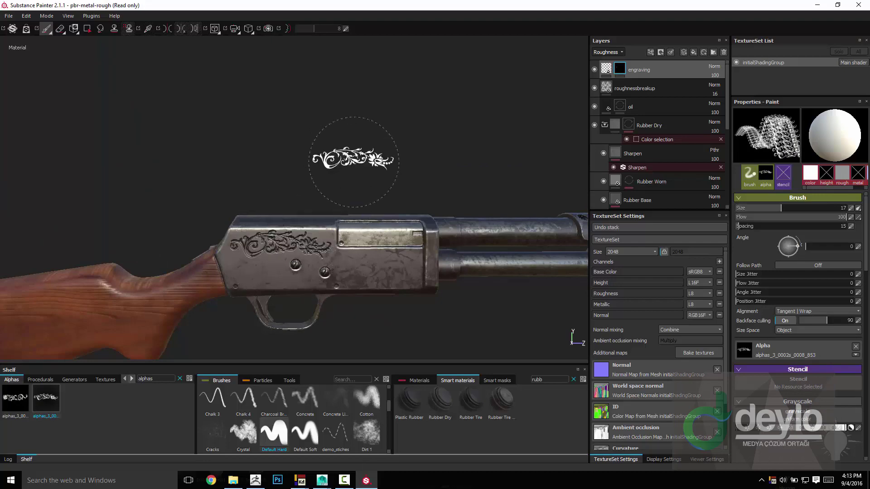
Step: Make the engraving layer's fill shallower with a height only slightly below zero, judged close up on the receiver
alt+drag(379, 161, 386, 169)
alt+right_drag(386, 169, 423, 199)
mouse_move(424, 200)
alt+middle_down()
mouse_move(352, 166)
mouse_move(423, 156)
alt+middle_up()
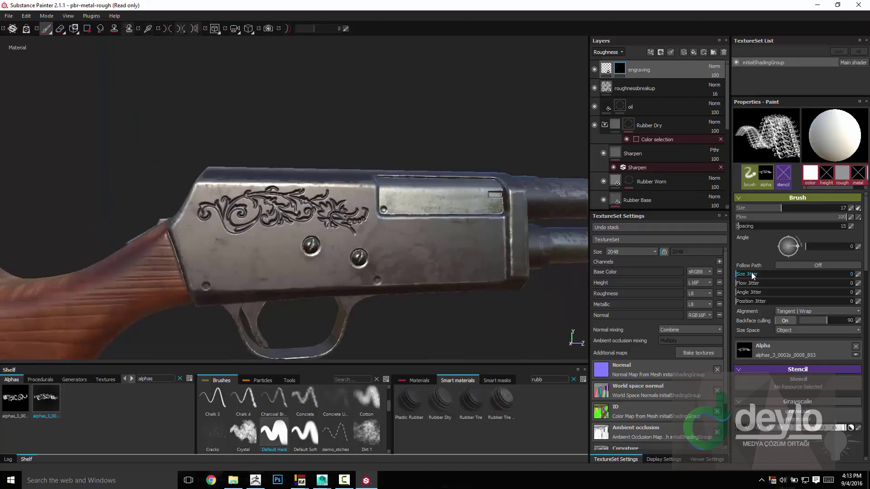
click(607, 70)
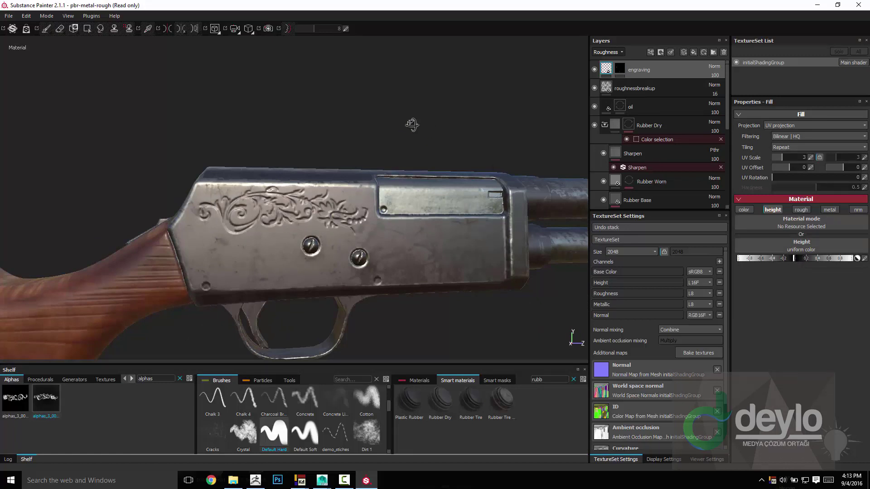
Step: Enable post effects with Antialiasing for the viewport showing the whole shotgun
alt+drag(410, 123, 209, 105)
shift+right_drag(209, 105, 167, 102)
alt+drag(167, 101, 245, 111)
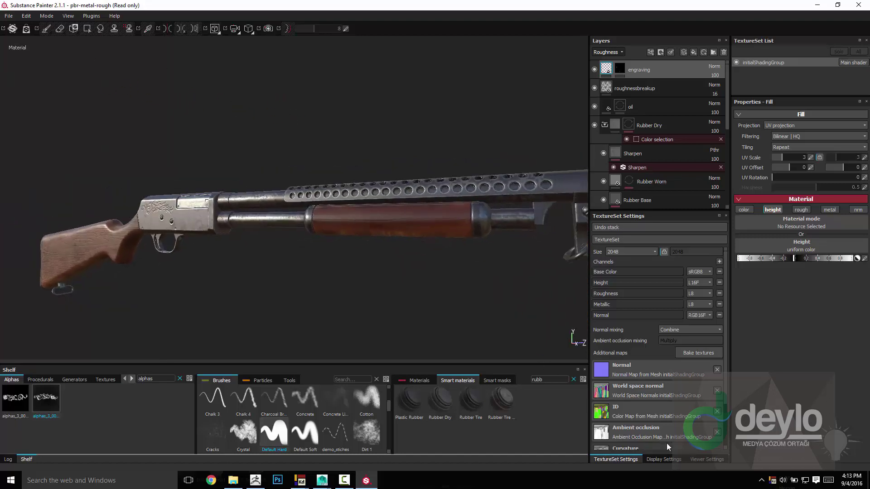
click(664, 459)
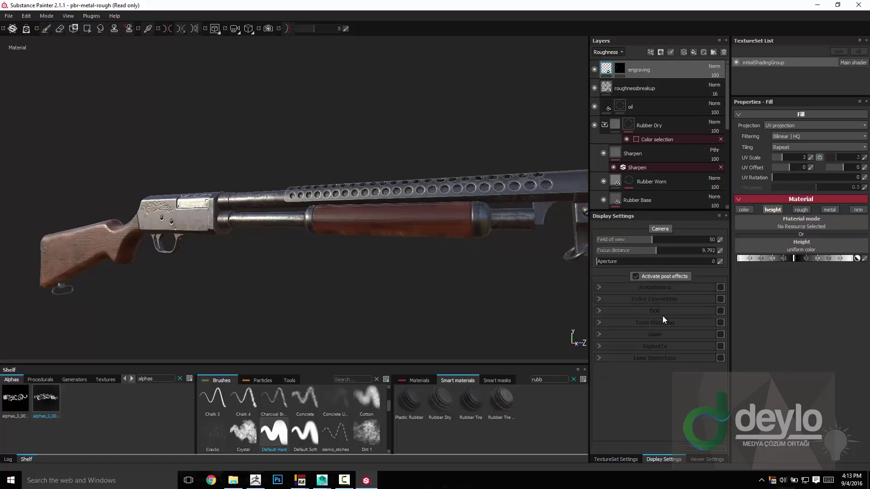
click(723, 287)
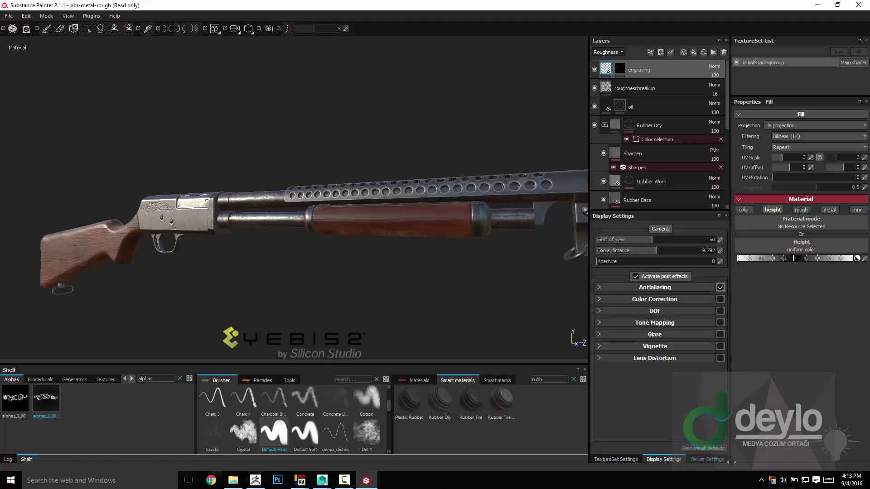
Step: Turn on viewport shadows with Intensive computation and set the shader quality to High (64 spp)
click(707, 460)
click(607, 295)
click(679, 294)
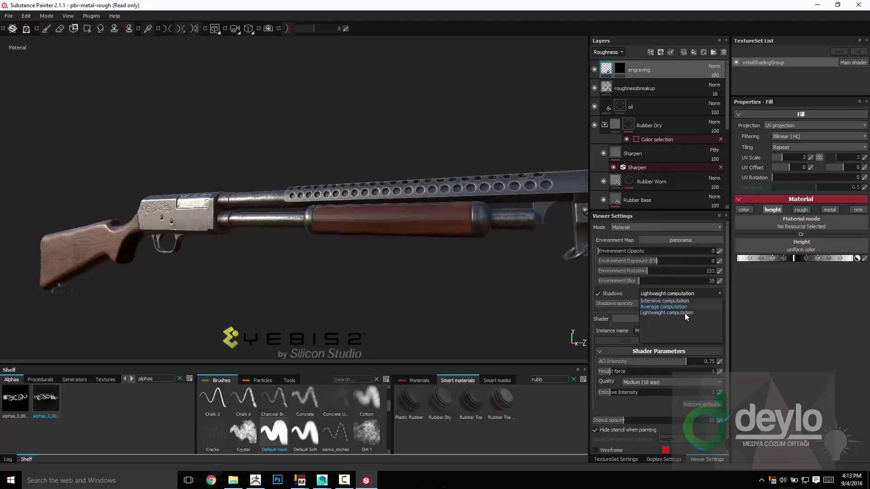
click(673, 300)
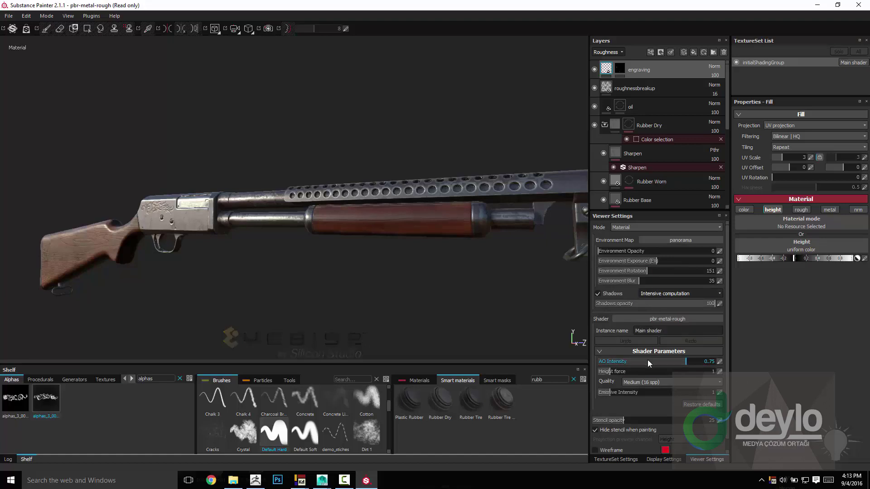
click(656, 383)
click(638, 401)
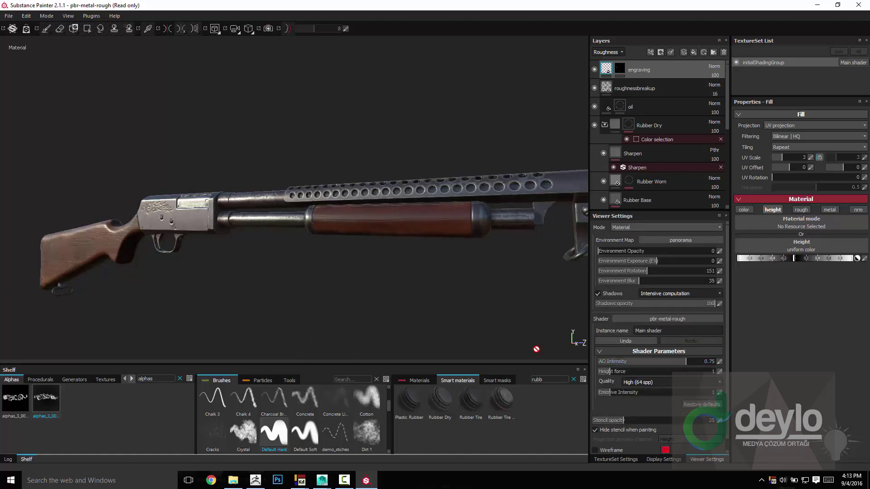
Step: Close the Layers, TextureSet Settings, Display Settings, Viewer Settings, TextureSet List and Properties panels to enlarge the viewport
click(726, 41)
click(727, 41)
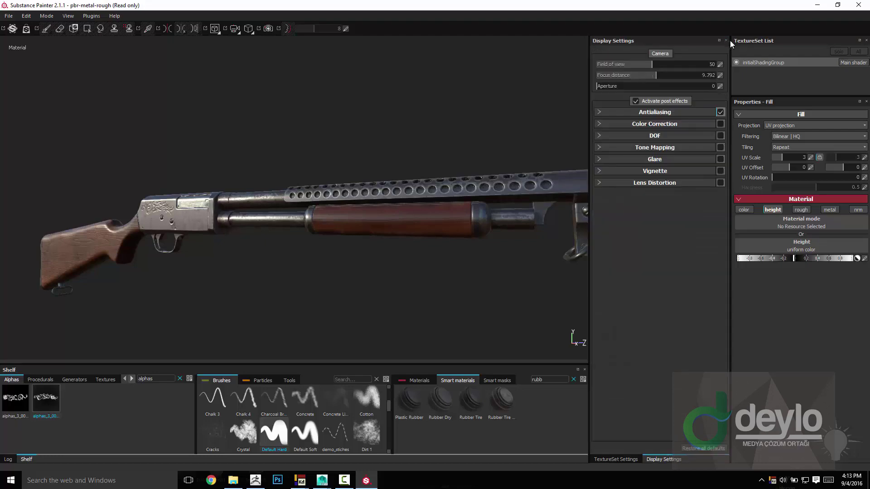
click(726, 40)
click(727, 41)
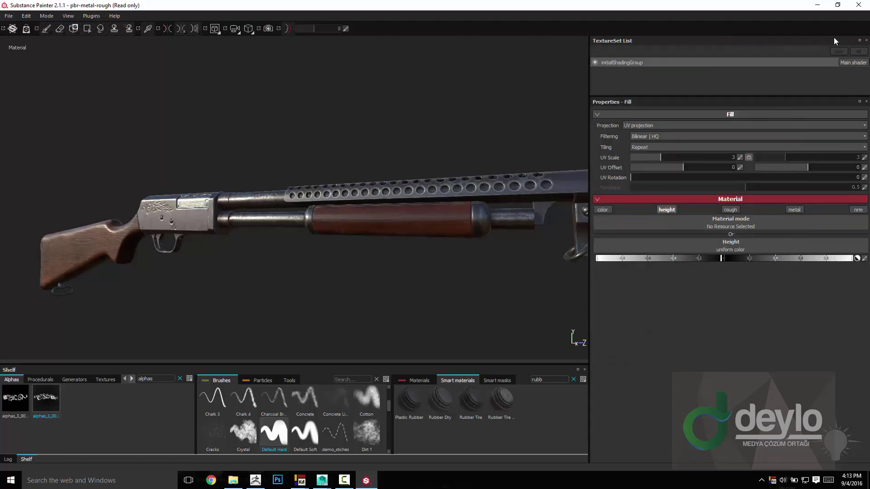
click(866, 40)
click(867, 40)
Step: Rotate the environment to 166 and render the shotgun in Iray with the dome's Clear color enabled as a plain background
alt+right_drag(637, 134, 526, 83)
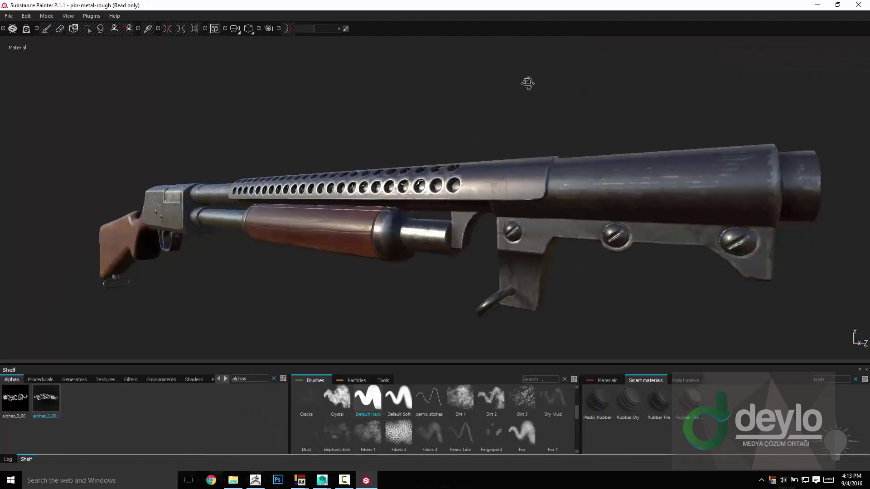
alt+drag(526, 83, 536, 86)
shift+right_drag(535, 86, 498, 103)
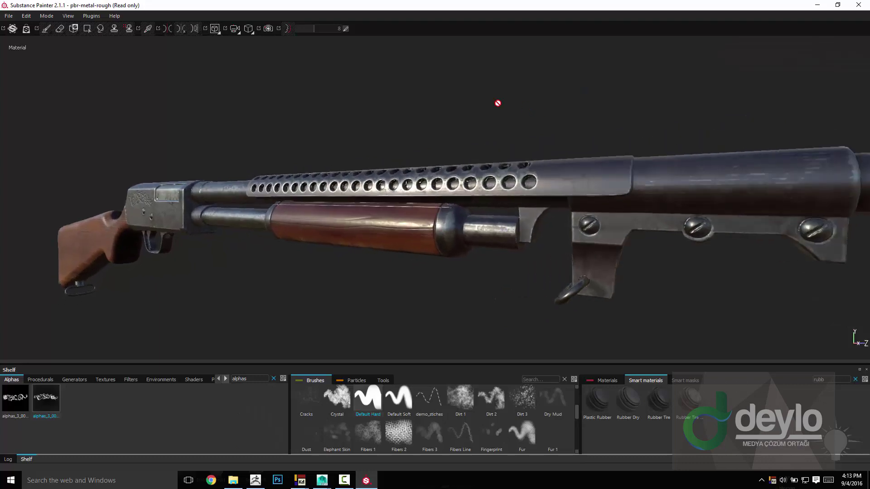
click(269, 29)
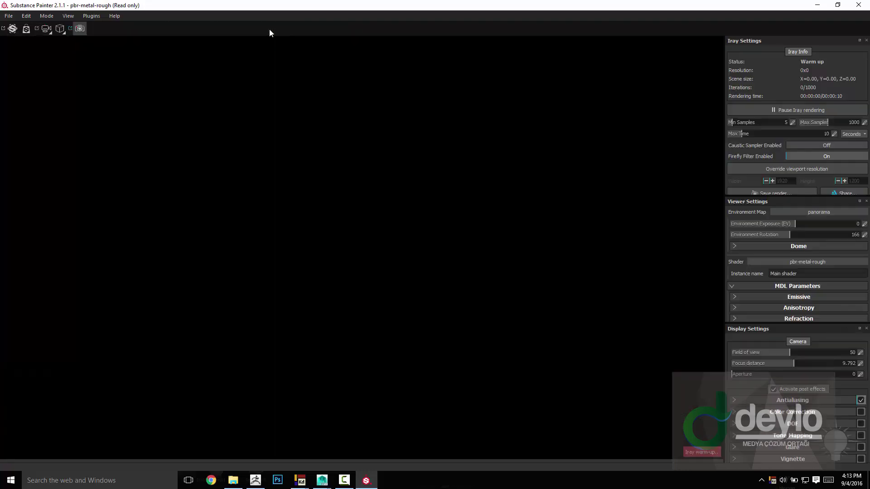
click(734, 246)
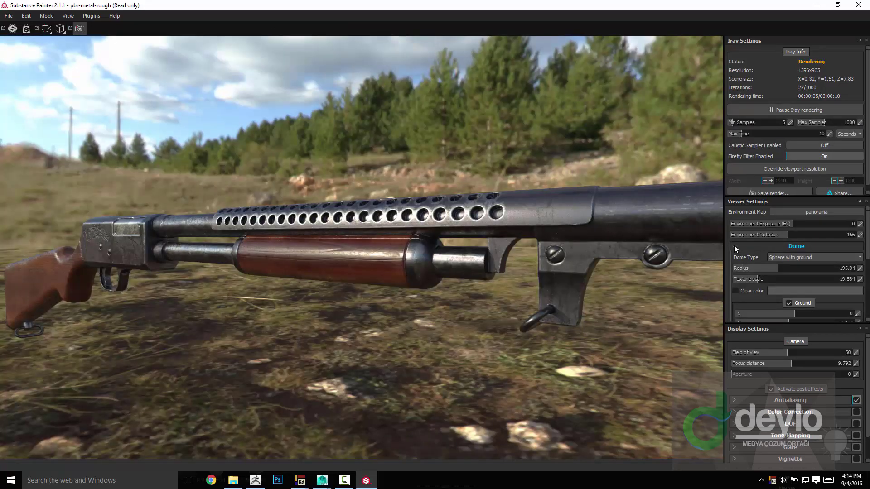
click(737, 291)
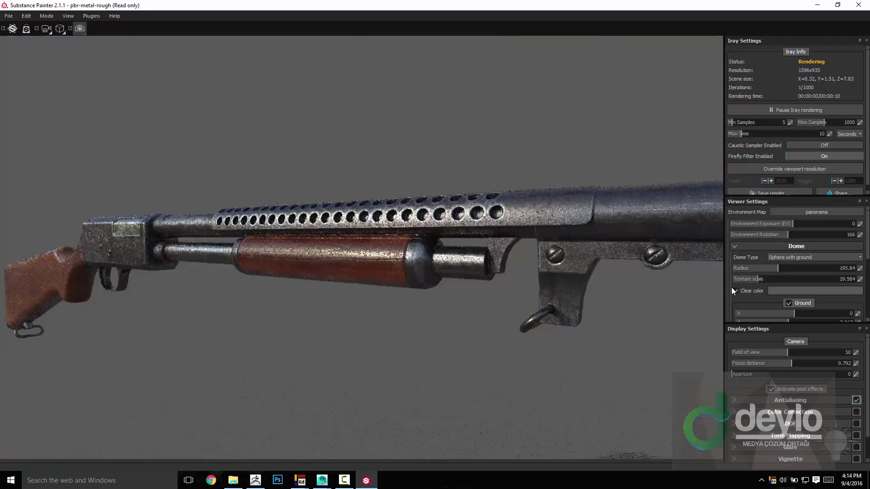
Step: Frame the entire shotgun from a three-quarter angle in the Iray render and rotate the environment lighting to 171
alt+right_drag(348, 101, 334, 97)
alt+drag(334, 97, 424, 117)
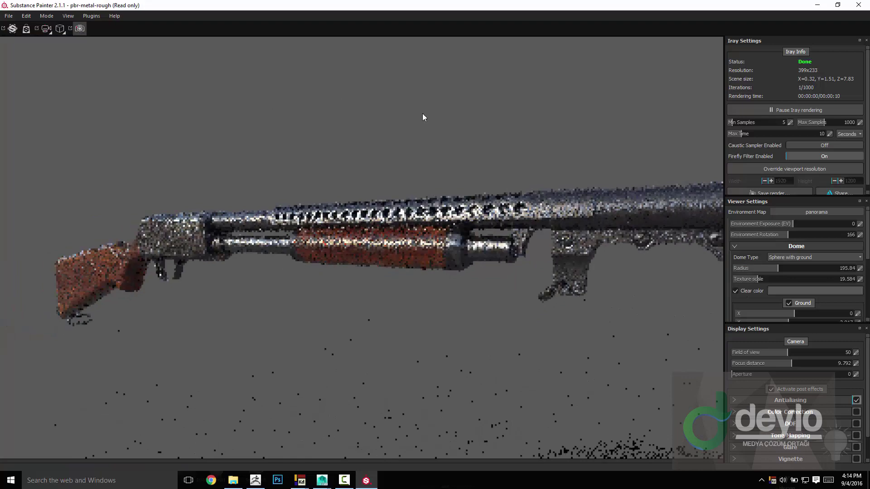
alt+right_drag(399, 88, 276, 62)
alt+drag(288, 86, 294, 105)
shift+right_drag(294, 104, 380, 111)
alt+drag(409, 103, 423, 97)
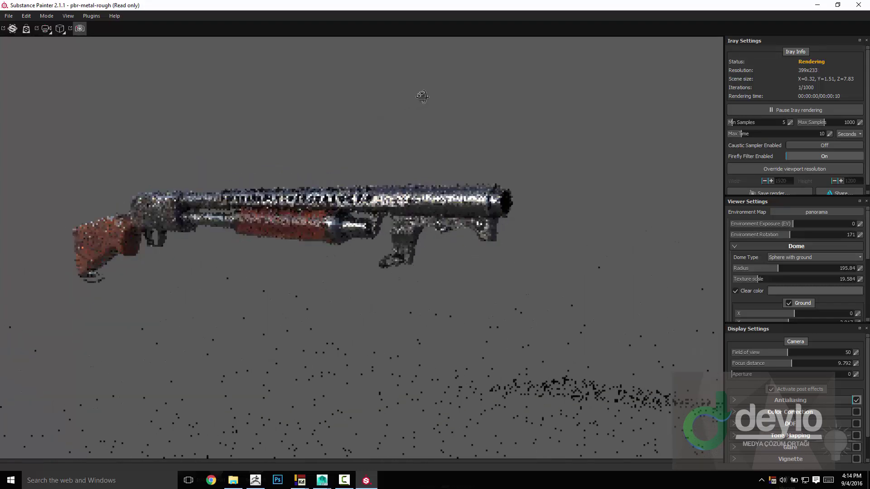
alt+right_drag(425, 101, 442, 151)
alt+right_drag(450, 110, 480, 140)
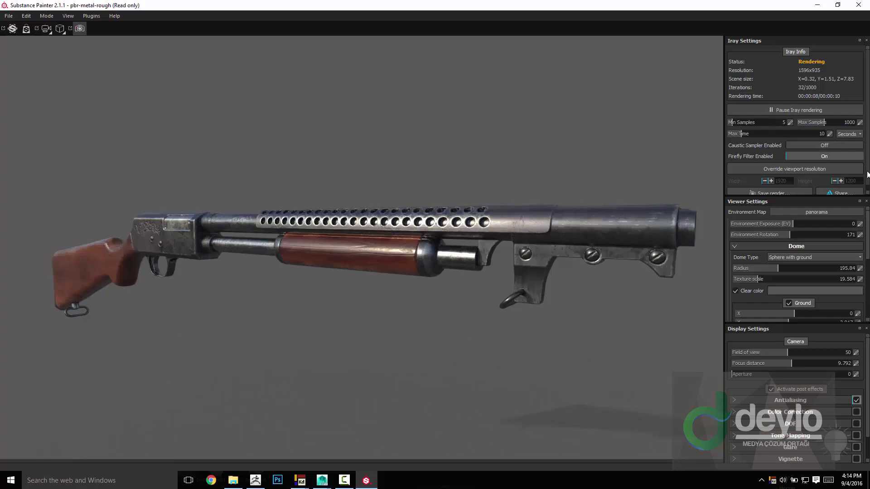
Step: Enable Color Correction for the render with contrast 1.02, and turn on the Vignette effect
scroll(795, 118, down, 1)
scroll(868, 161, up, 1)
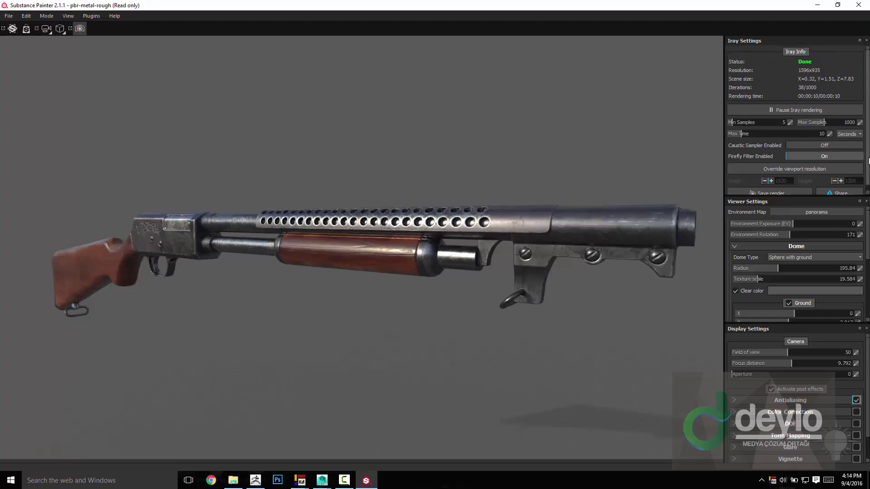
scroll(867, 167, down, 1)
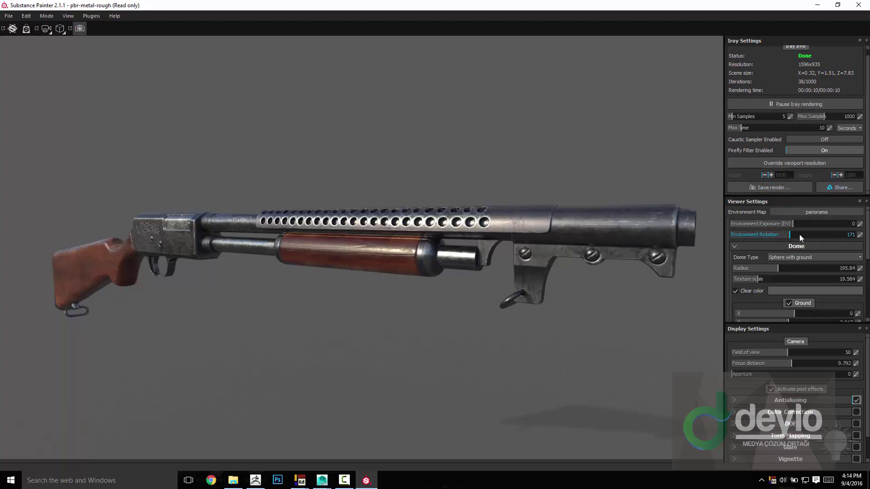
scroll(806, 236, down, 3)
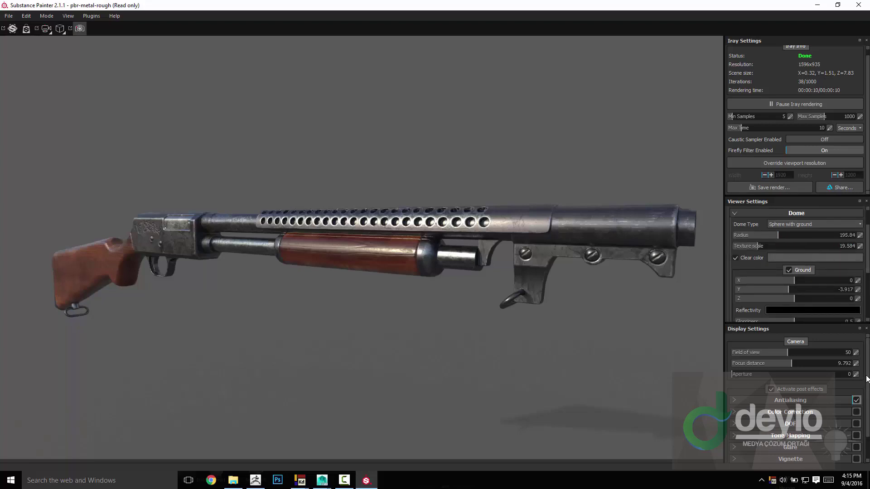
scroll(866, 379, down, 2)
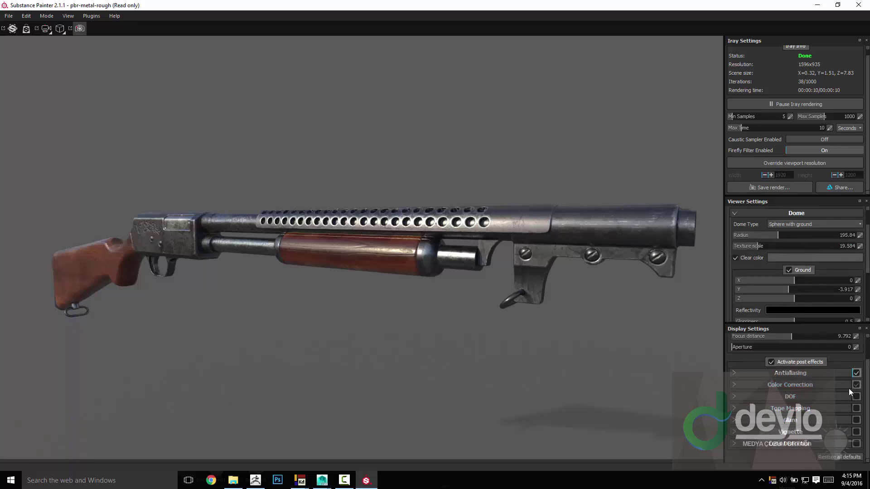
click(734, 385)
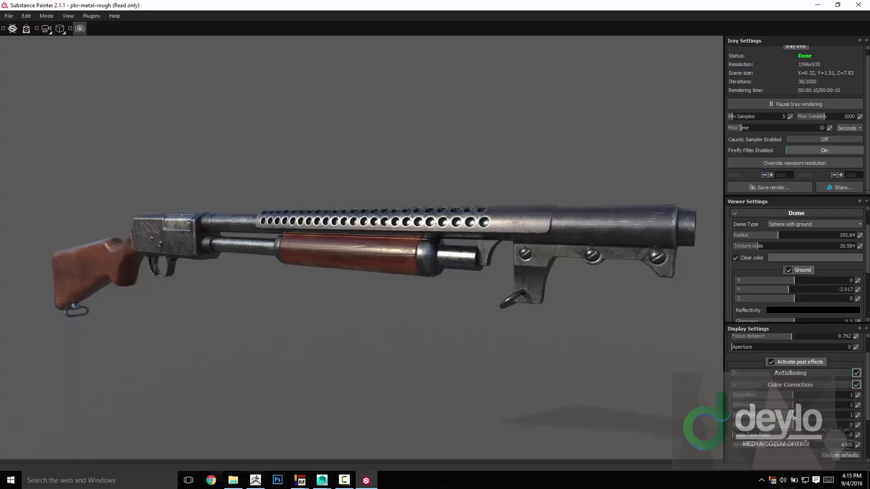
scroll(810, 429, down, 2)
click(795, 379)
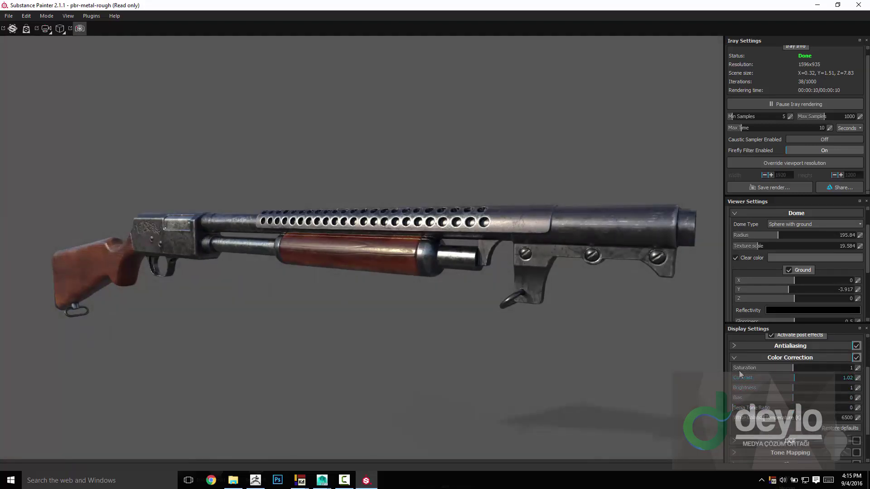
click(735, 358)
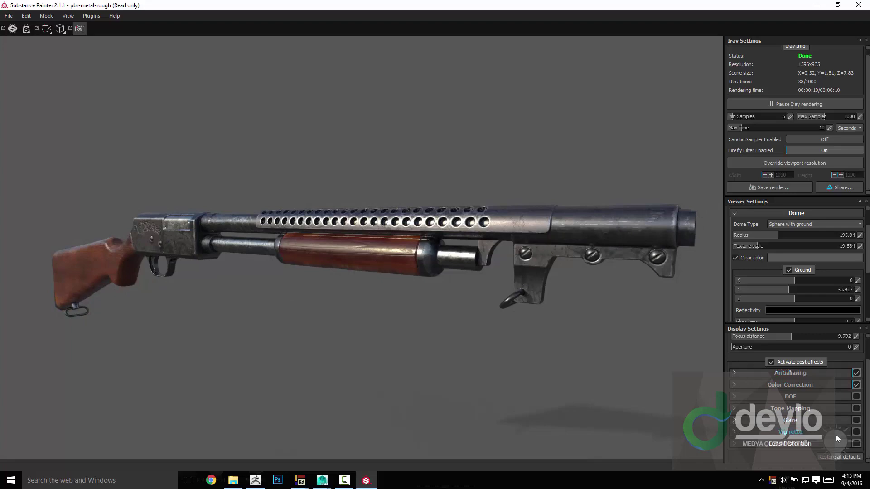
click(855, 432)
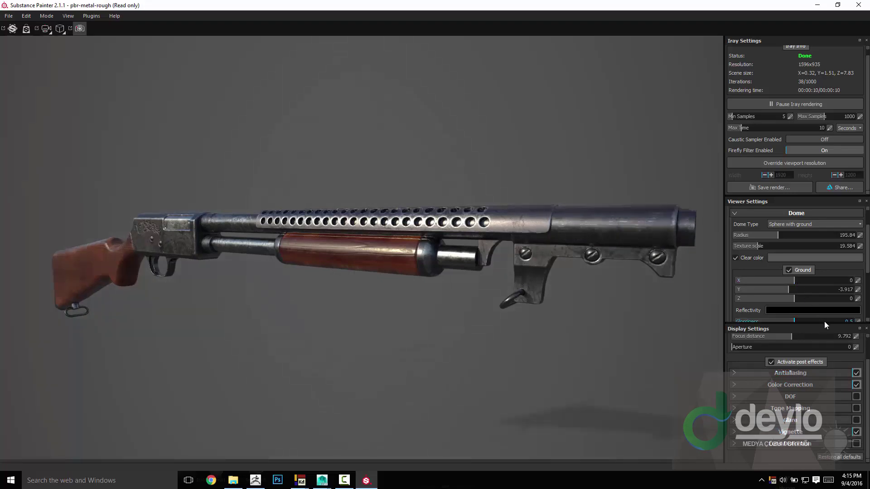
Step: Reframe the rendered shotgun from a new three-quarter angle and rotate the environment lighting to 180
alt+drag(521, 191, 634, 166)
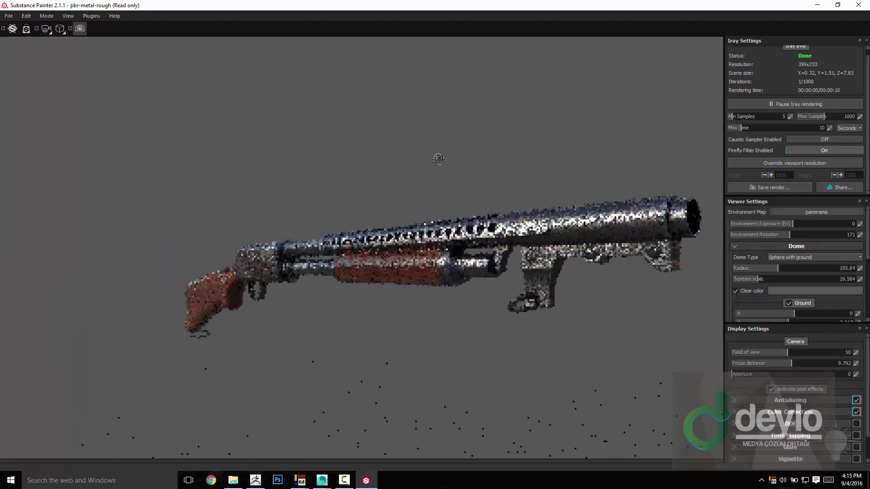
alt+right_drag(438, 138, 434, 125)
alt+middle_drag(625, 103, 648, 99)
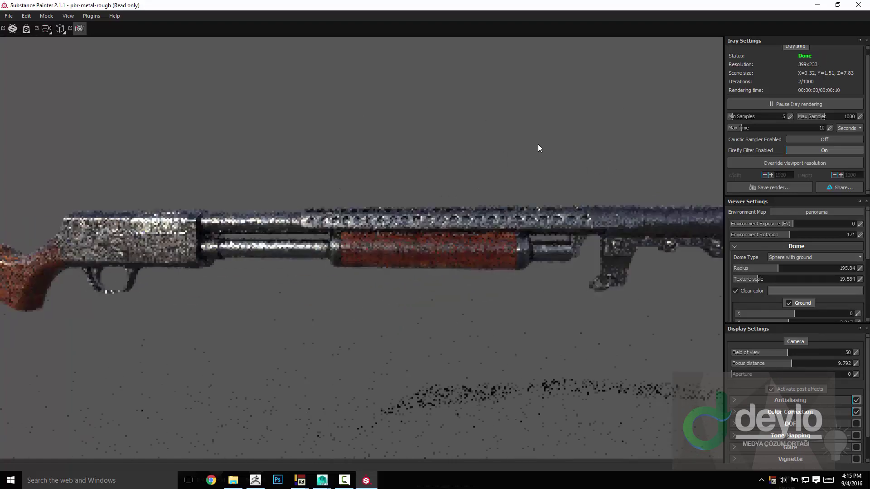
shift+right_drag(538, 144, 585, 138)
alt+drag(473, 110, 488, 143)
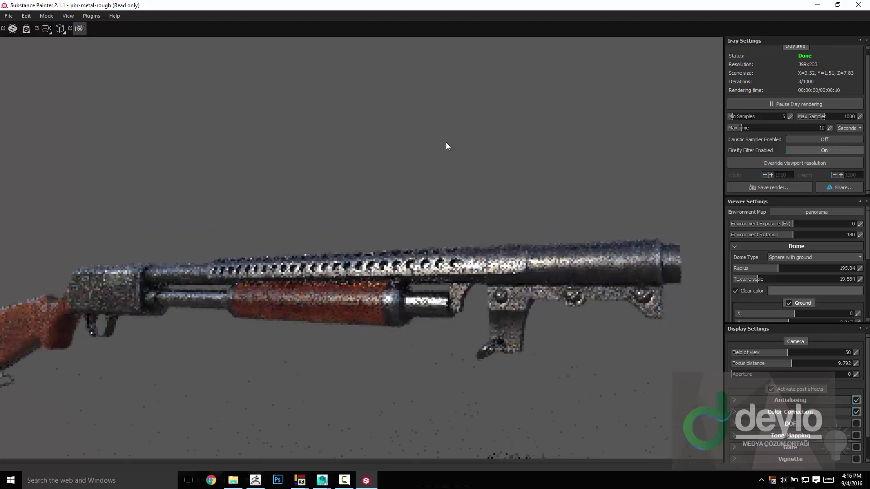
alt+right_drag(397, 136, 375, 83)
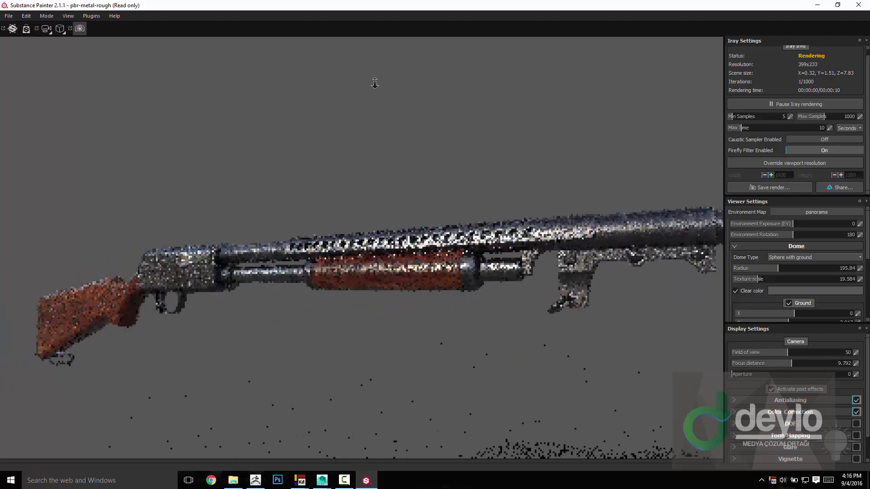
alt+middle_drag(438, 115, 412, 118)
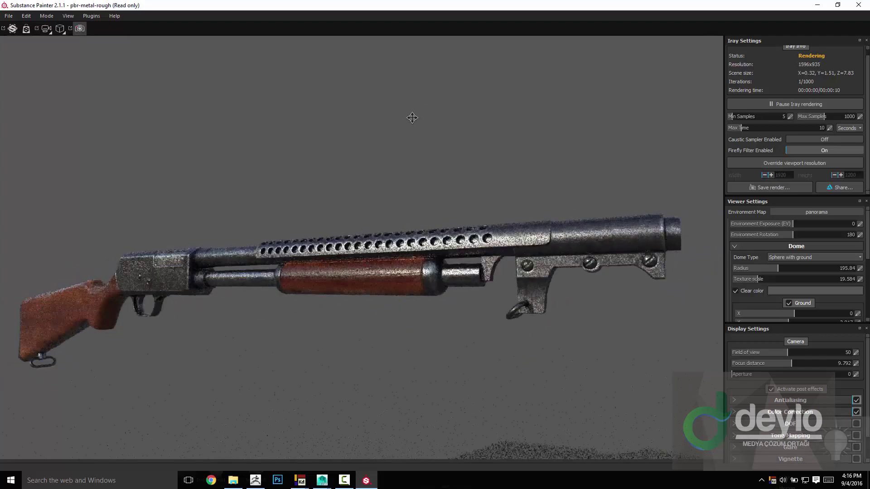